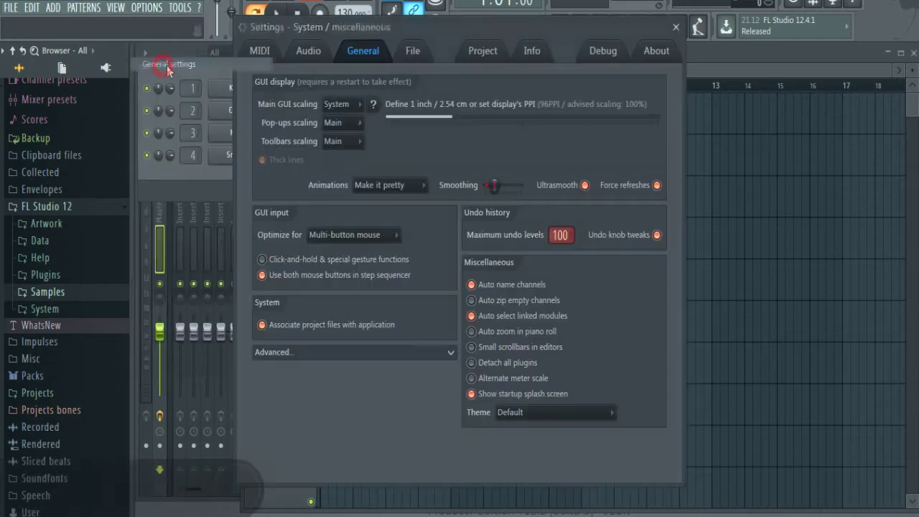
Show the file settings and launch the plugin manager, acknowledging its notice.
{"action": "left_click", "coordinate": [412, 51]}
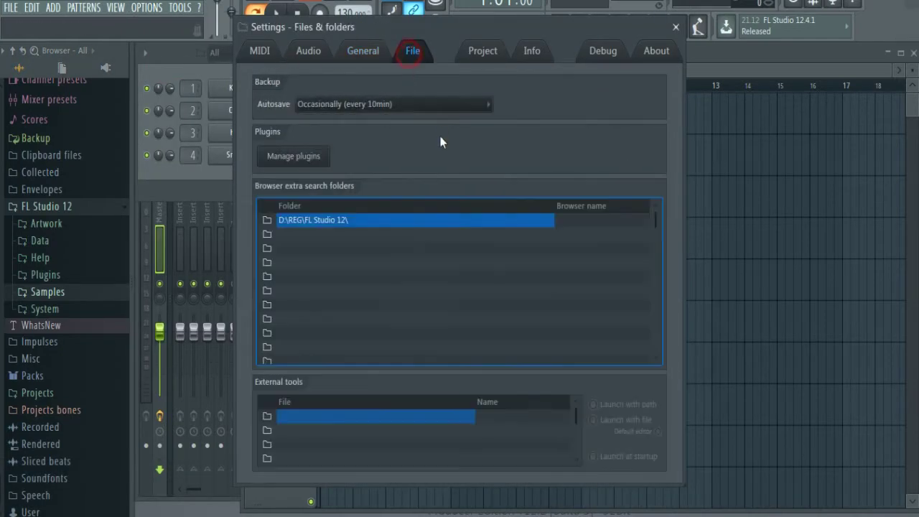
{"action": "left_click", "coordinate": [302, 161]}
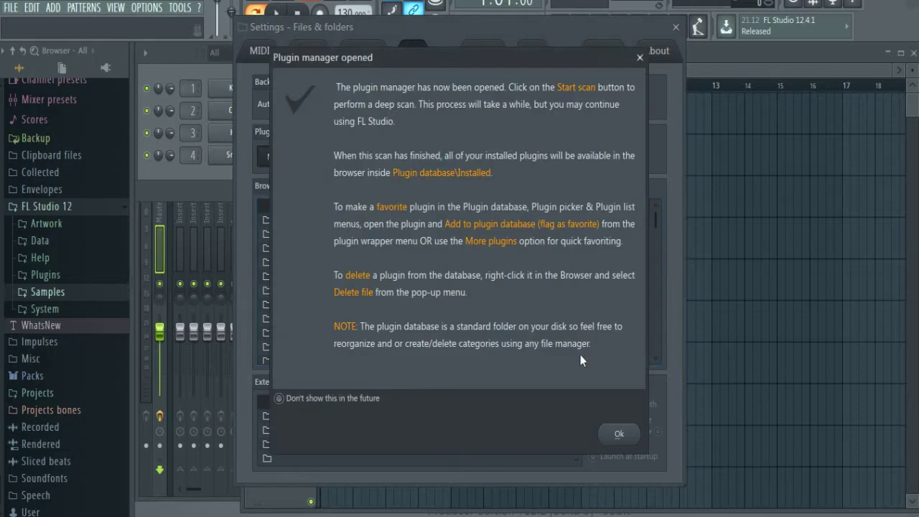
{"action": "left_click", "coordinate": [622, 435]}
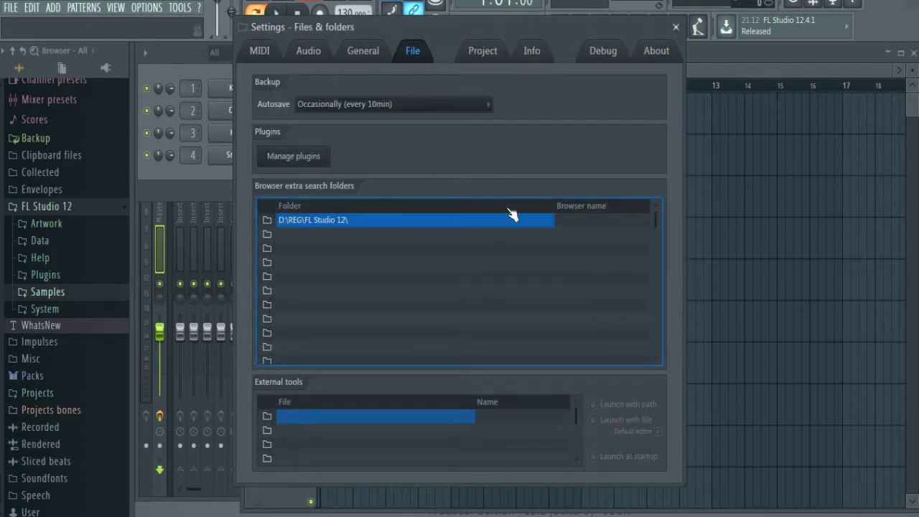
Add the desktop folder HunterUT_Samples Pack_PHOTOGRAPHERTEMPLATE as an extra browser search folder and close the settings.
{"action": "left_click", "coordinate": [267, 235]}
{"action": "left_click", "coordinate": [412, 208]}
{"action": "scroll", "coordinate": [430, 244], "scroll_direction": "down", "scroll_amount": 2}
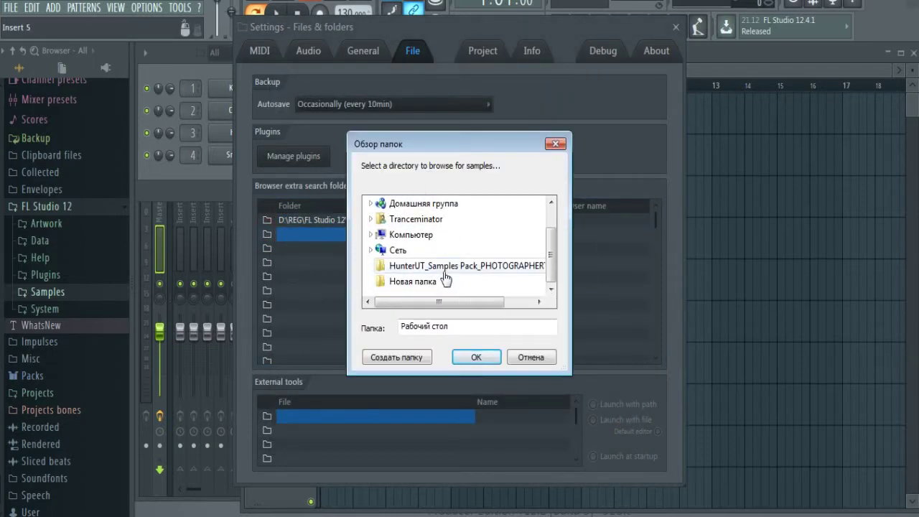
{"action": "left_click", "coordinate": [444, 269]}
{"action": "left_click", "coordinate": [475, 357]}
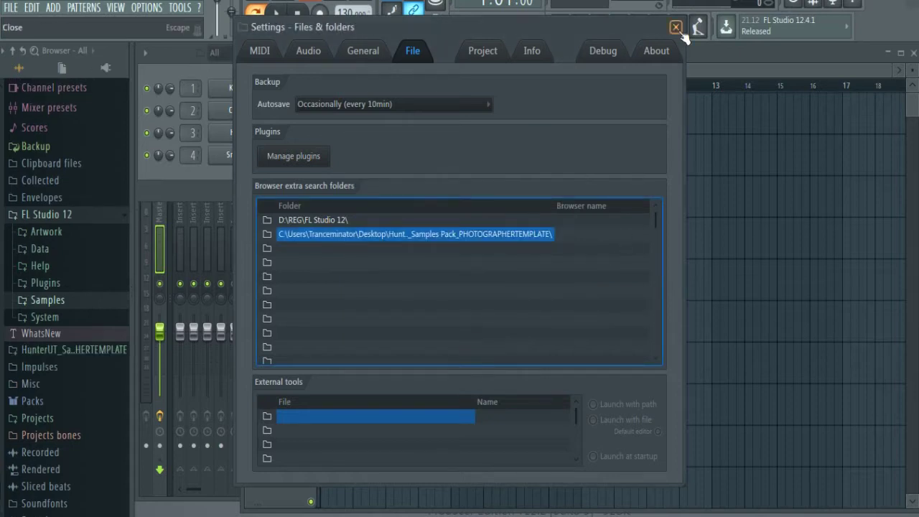
{"action": "left_click", "coordinate": [675, 28]}
Open the HunterUT sample pack in the browser and audition its kicks, including DPTE Kick - 449, DPTE Kick - 185 and ZeroGravityKick.
{"action": "left_click", "coordinate": [108, 351]}
{"action": "scroll", "coordinate": [68, 344], "scroll_direction": "down", "scroll_amount": 5}
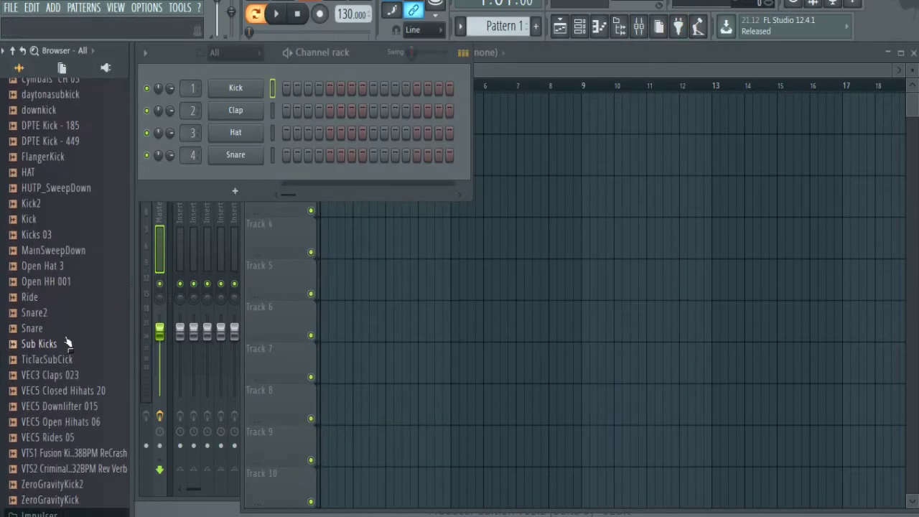
{"action": "scroll", "coordinate": [72, 344], "scroll_direction": "up", "scroll_amount": 6}
{"action": "left_click", "coordinate": [87, 421]}
{"action": "left_click", "coordinate": [89, 406]}
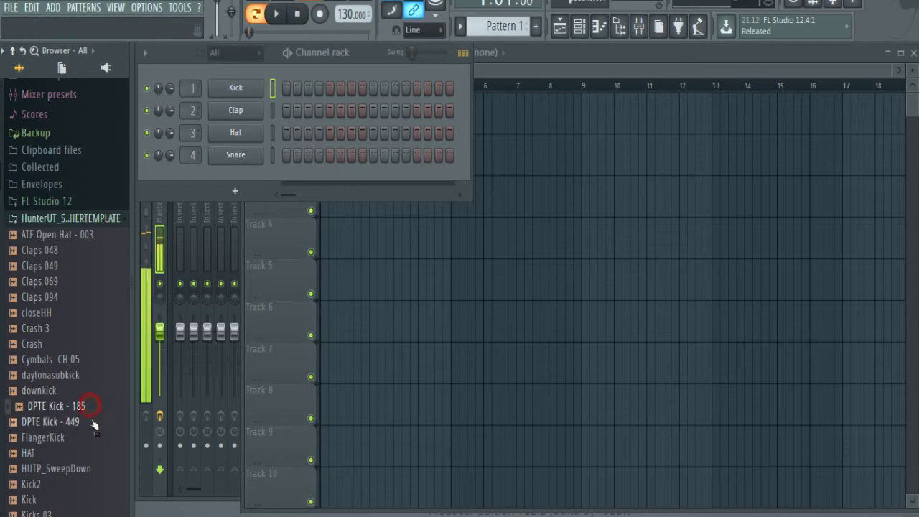
{"action": "left_click", "coordinate": [93, 408]}
{"action": "scroll", "coordinate": [90, 271], "scroll_direction": "down", "scroll_amount": 6}
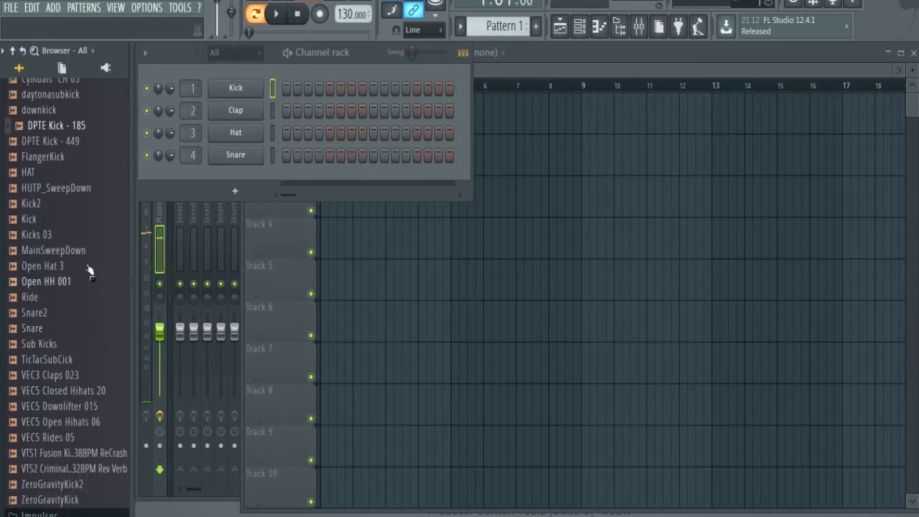
{"action": "left_click", "coordinate": [83, 126]}
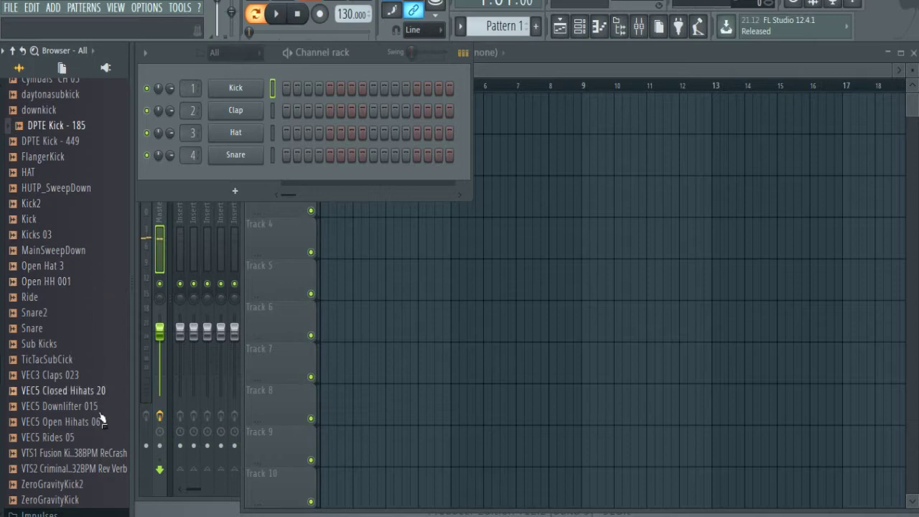
{"action": "left_click", "coordinate": [77, 503]}
Load the ZeroGravityKick2 sample into the Kick channel and delete that channel.
{"action": "left_click_drag", "start_coordinate": [54, 484], "coordinate": [251, 87]}
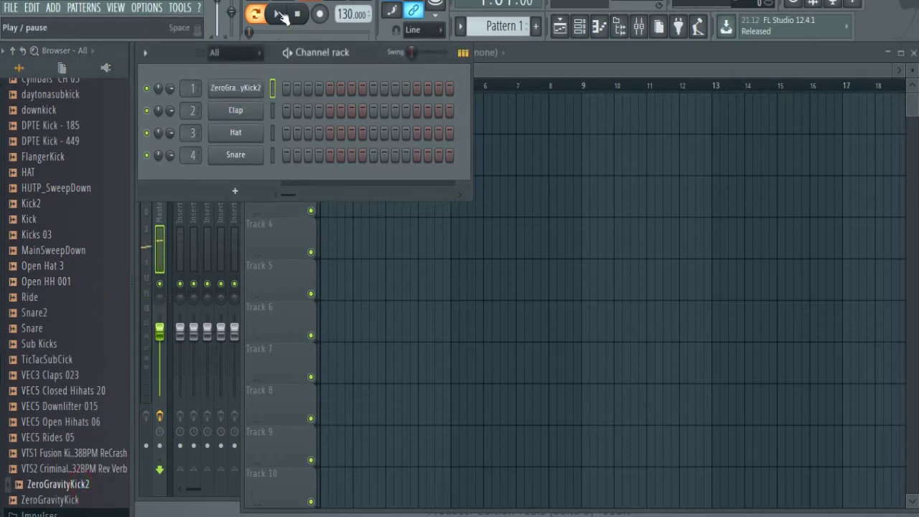
{"action": "left_click", "coordinate": [252, 89]}
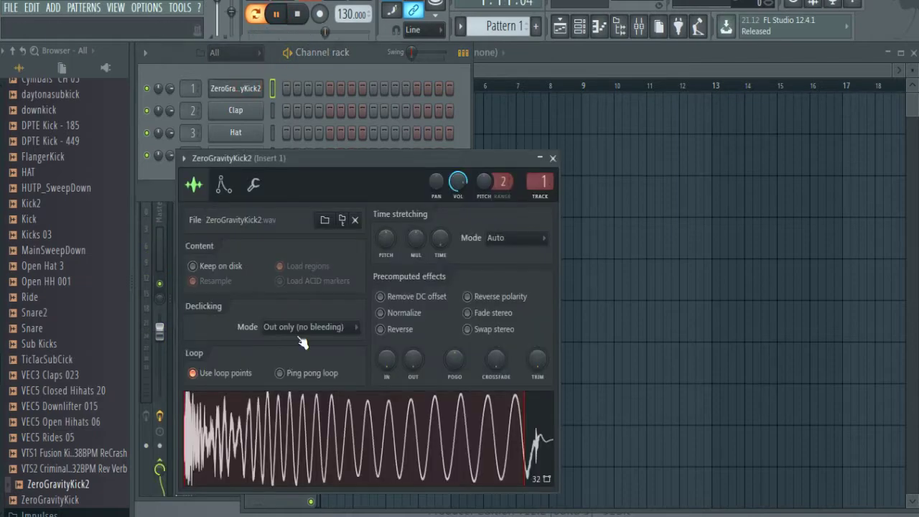
{"action": "right_click", "coordinate": [247, 87]}
{"action": "left_click", "coordinate": [304, 230]}
{"action": "left_click", "coordinate": [528, 297]}
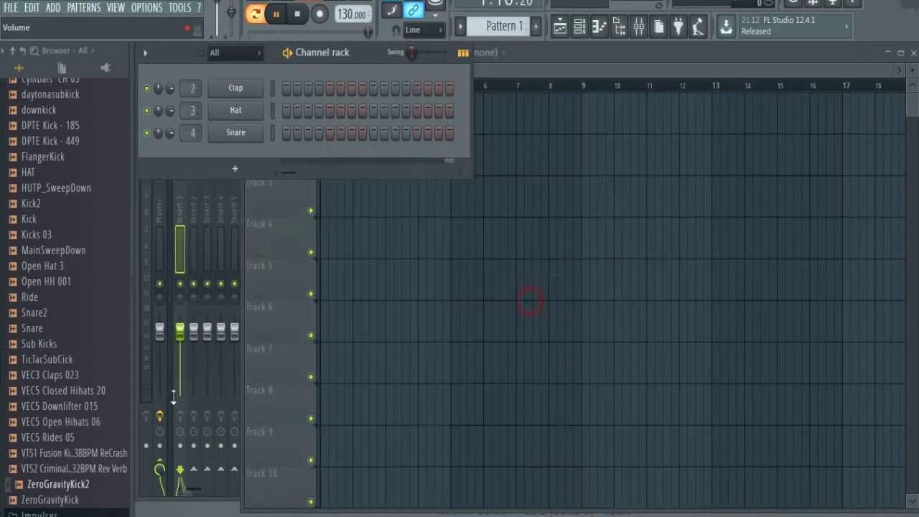
Add ZeroGravityKick2 as an audio clip and program its channel on steps 1, 5, 9 and 13 at 136 BPM.
{"action": "left_click_drag", "start_coordinate": [72, 485], "coordinate": [580, 231]}
{"action": "left_click", "coordinate": [218, 72]}
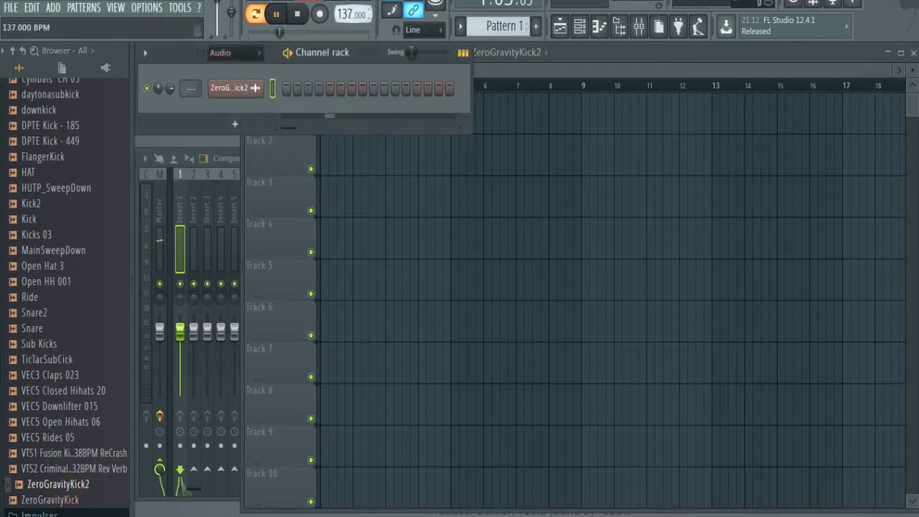
{"action": "left_click", "coordinate": [474, 297]}
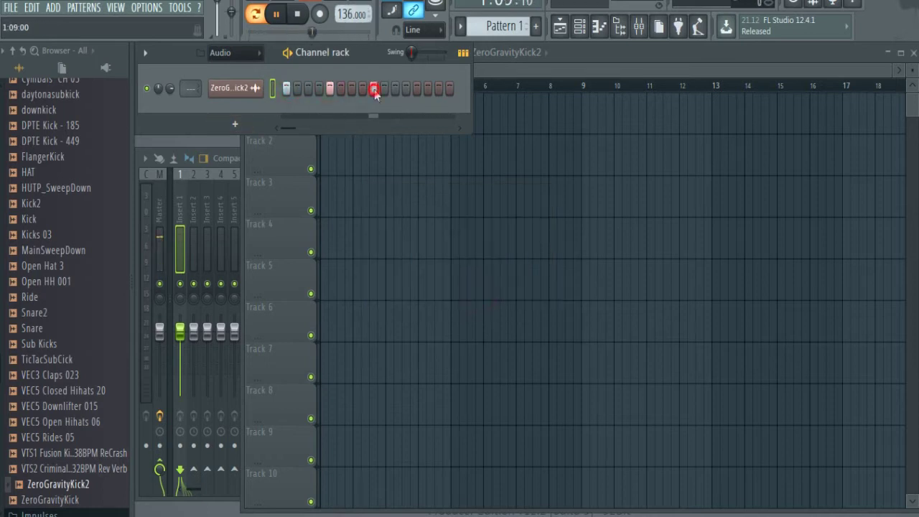
Adjust the fade-out and pogo effects in the ZeroGravityKick2 sample settings.
{"action": "left_click", "coordinate": [240, 89]}
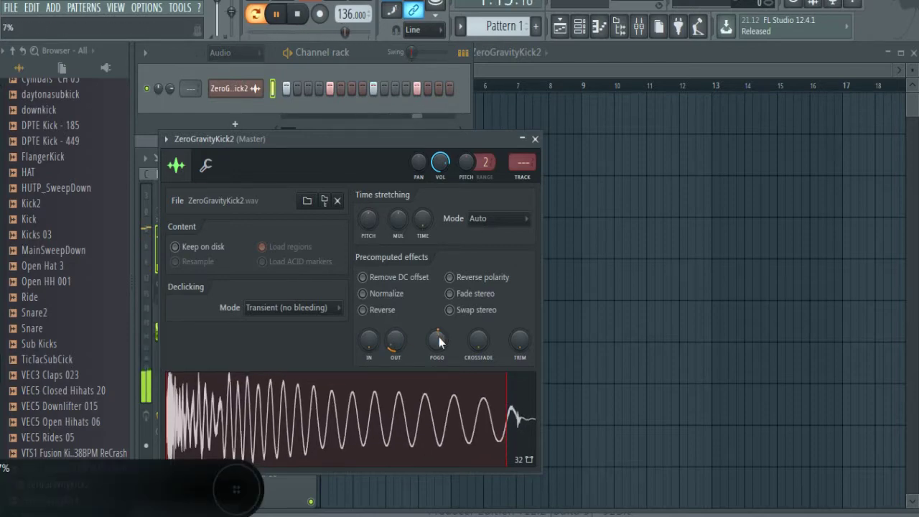
{"action": "left_click", "coordinate": [241, 89]}
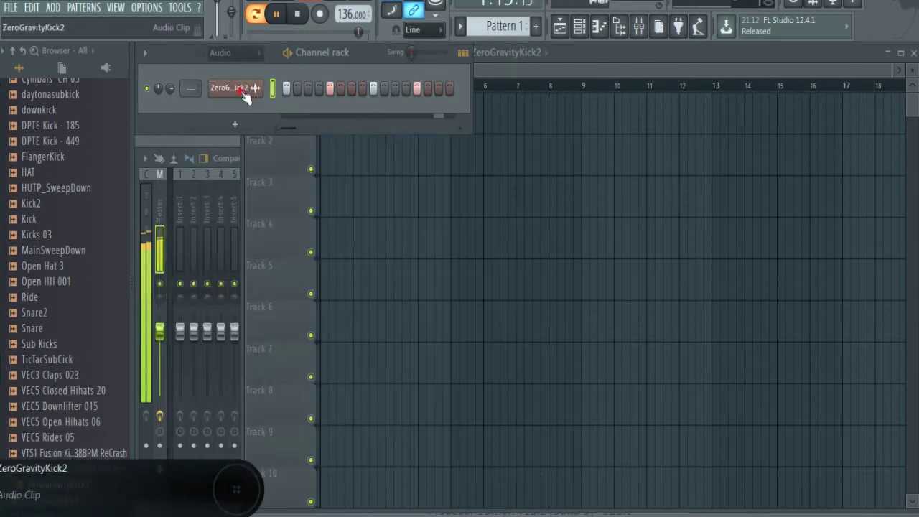
{"action": "left_click", "coordinate": [240, 89]}
Bring up the full mixer with its master section showing.
{"action": "left_click", "coordinate": [640, 29]}
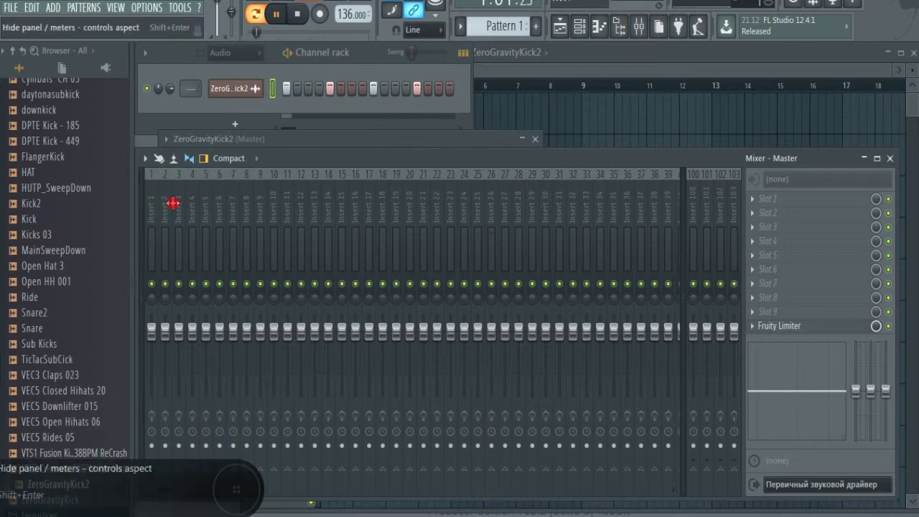
{"action": "left_click", "coordinate": [138, 198]}
{"action": "right_click", "coordinate": [184, 202]}
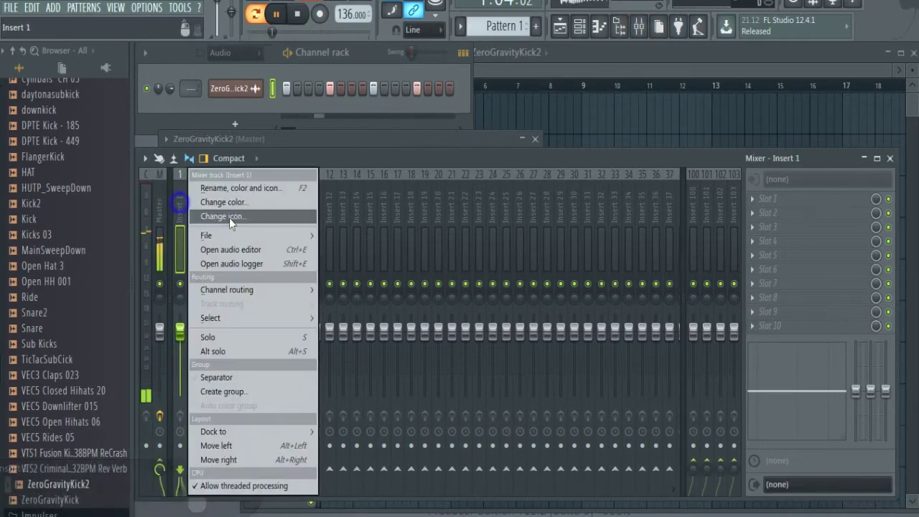
{"action": "mouse_move", "coordinate": [296, 236]}
{"action": "left_click", "coordinate": [352, 233]}
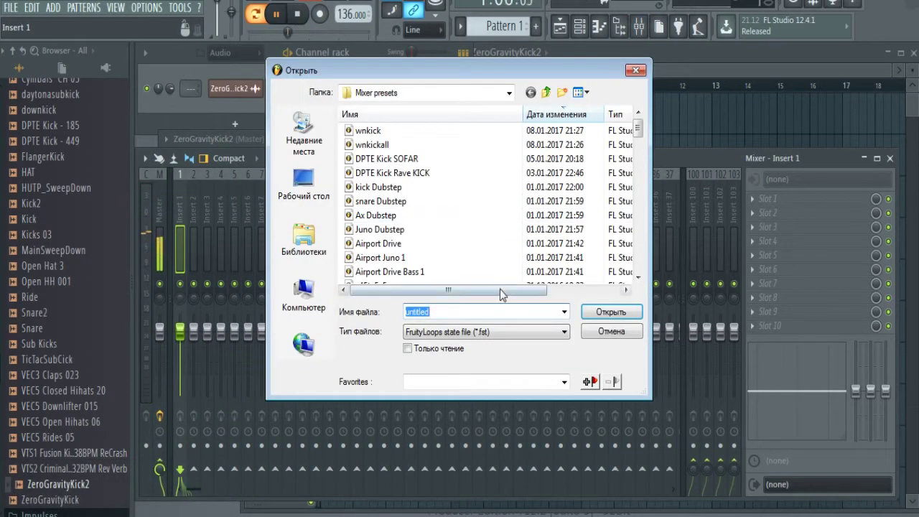
{"action": "left_click", "coordinate": [597, 329]}
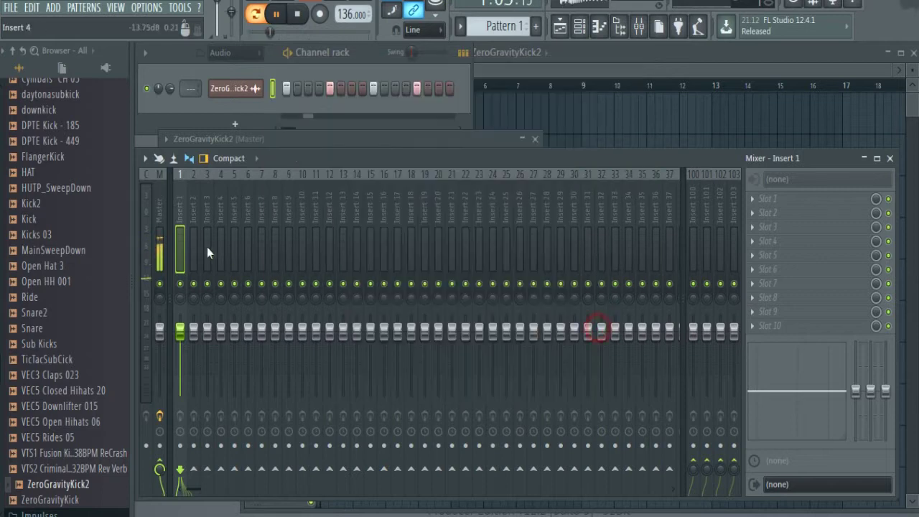
Route the ZeroGravityKick2 channel to mixer track Insert 1.
{"action": "left_click", "coordinate": [226, 96]}
{"action": "left_click", "coordinate": [605, 163]}
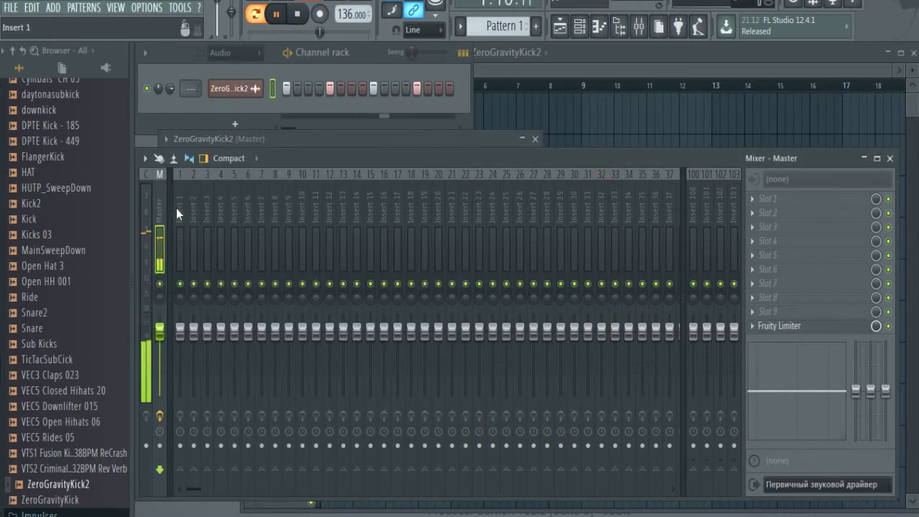
{"action": "right_click", "coordinate": [175, 208]}
{"action": "mouse_move", "coordinate": [287, 290]}
{"action": "left_click", "coordinate": [338, 287]}
Add Gross Beat to effect slot 1 of the kick's mixer track and load its Kick preset.
{"action": "left_click", "coordinate": [751, 201]}
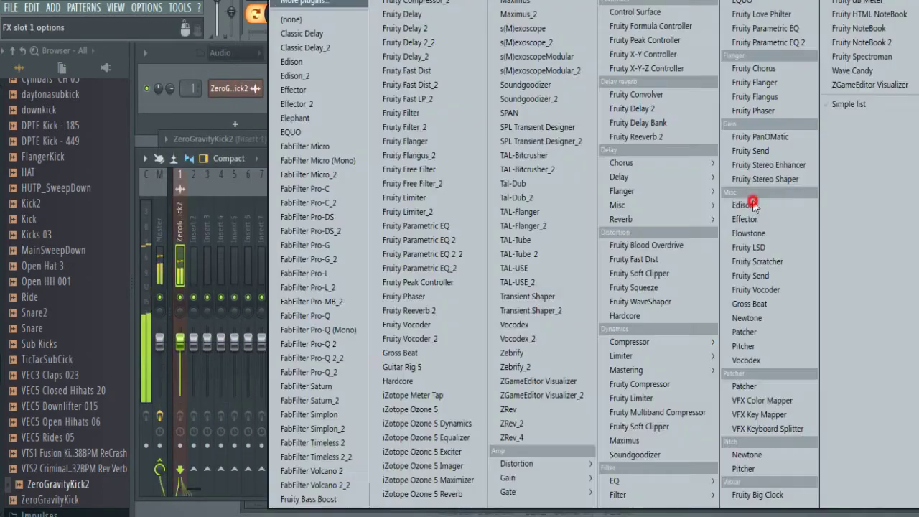
{"action": "left_click", "coordinate": [420, 352]}
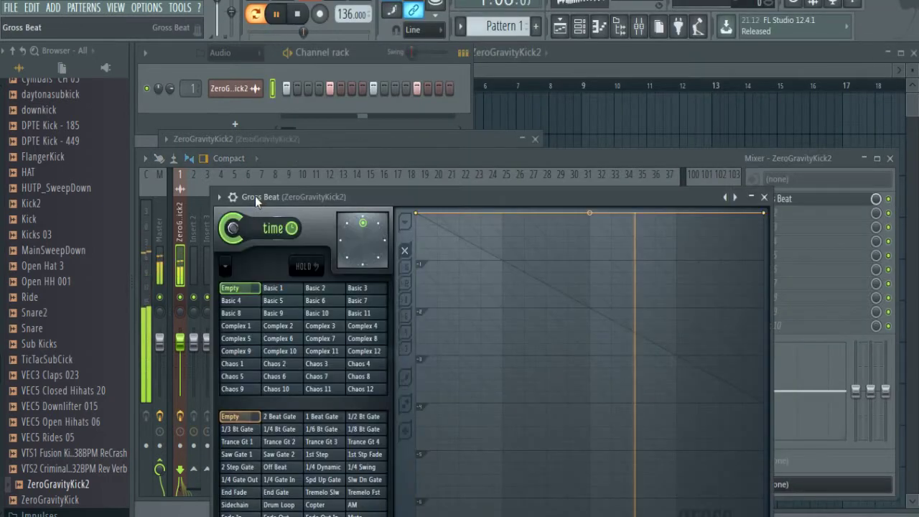
{"action": "left_click", "coordinate": [219, 197]}
{"action": "mouse_move", "coordinate": [301, 240]}
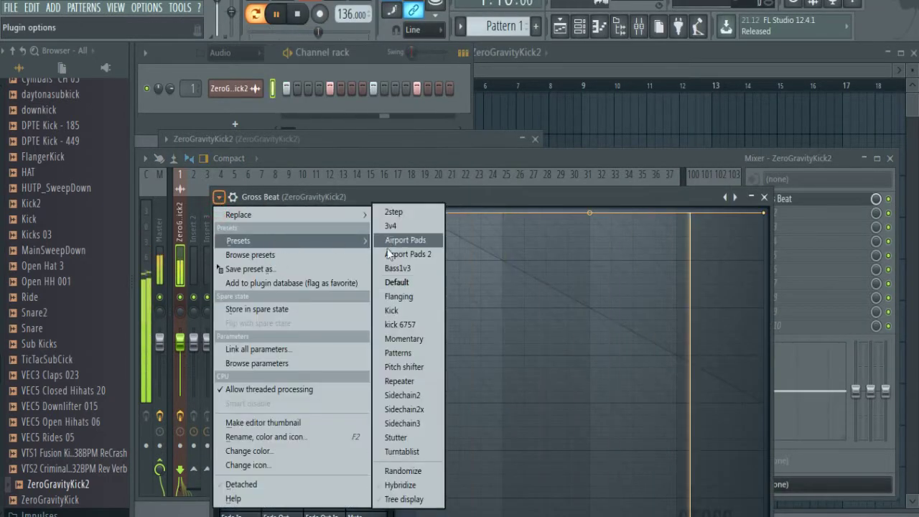
{"action": "left_click", "coordinate": [424, 310]}
Switch Gross Beat to the kick 6757 preset and return to the mixer.
{"action": "left_click", "coordinate": [219, 196]}
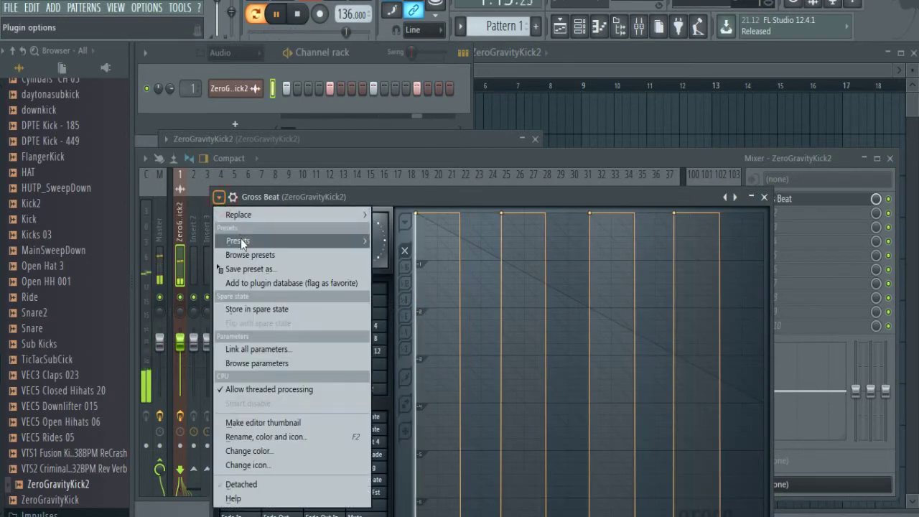
{"action": "mouse_move", "coordinate": [240, 241]}
{"action": "left_click", "coordinate": [423, 323]}
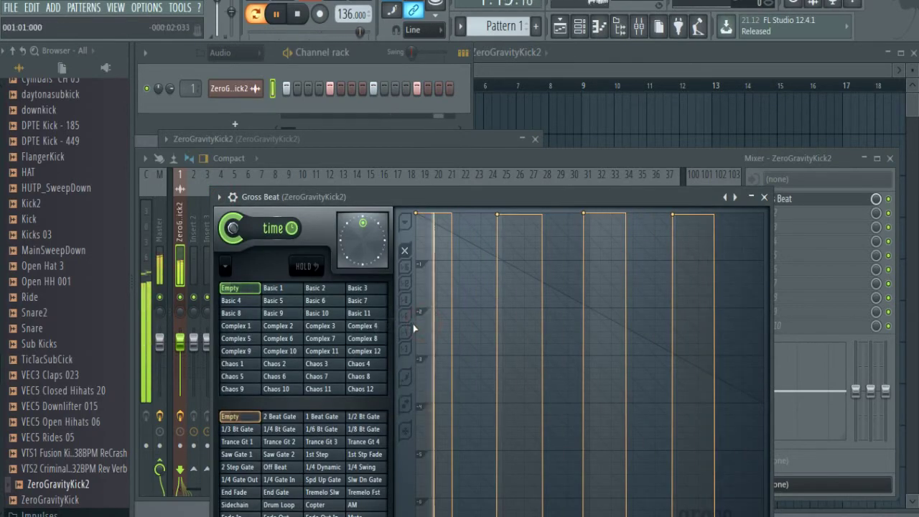
{"action": "left_click", "coordinate": [453, 153]}
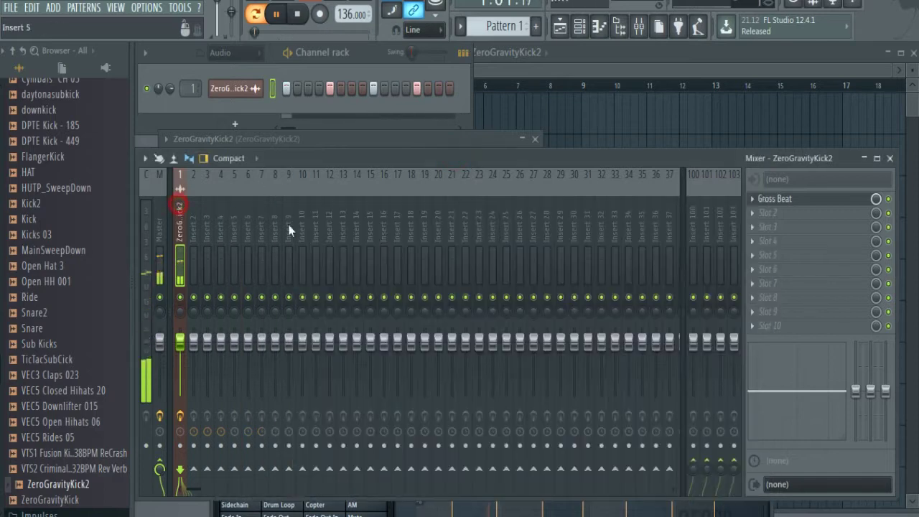
{"action": "left_click", "coordinate": [751, 214]}
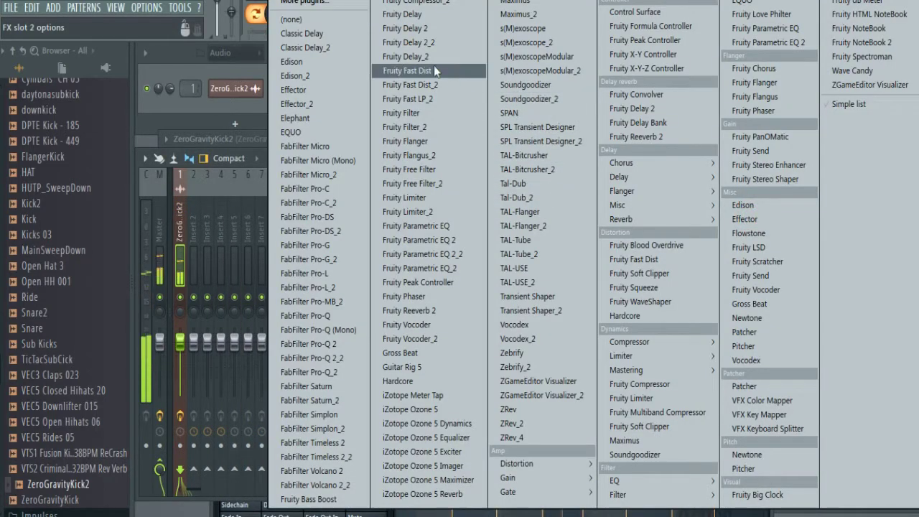
{"action": "left_click", "coordinate": [316, 2]}
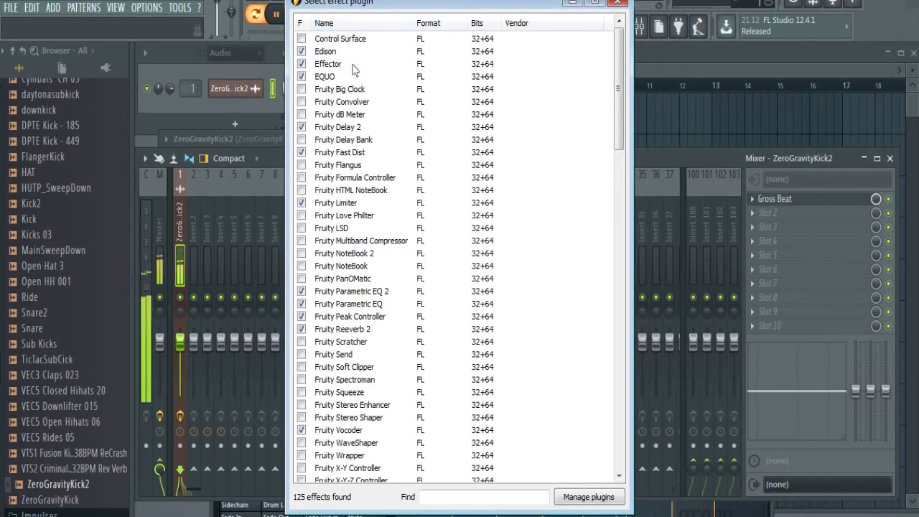
{"action": "left_click", "coordinate": [576, 503]}
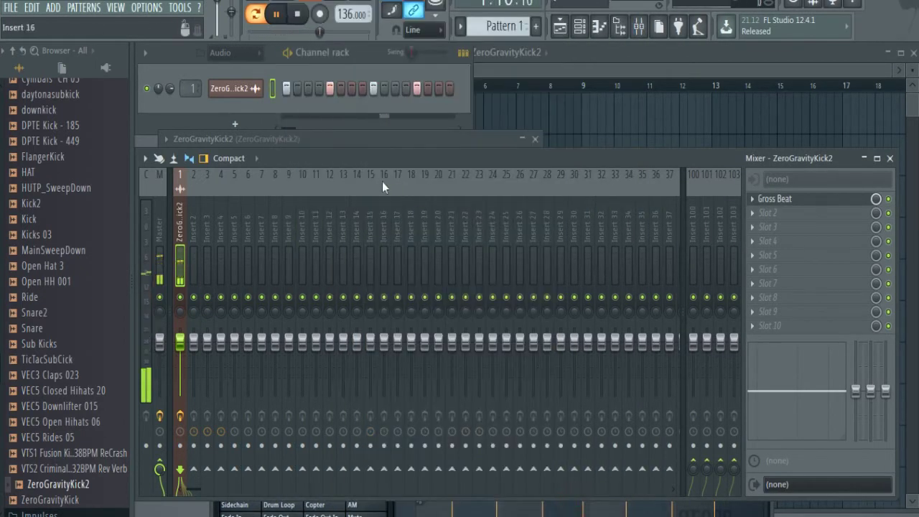
Add Fruity Parametric EQ 2 to slot 2 and boost its three lowest bands, with band 3 at about 1.5 dB and 250 Hz.
{"action": "left_click", "coordinate": [762, 224]}
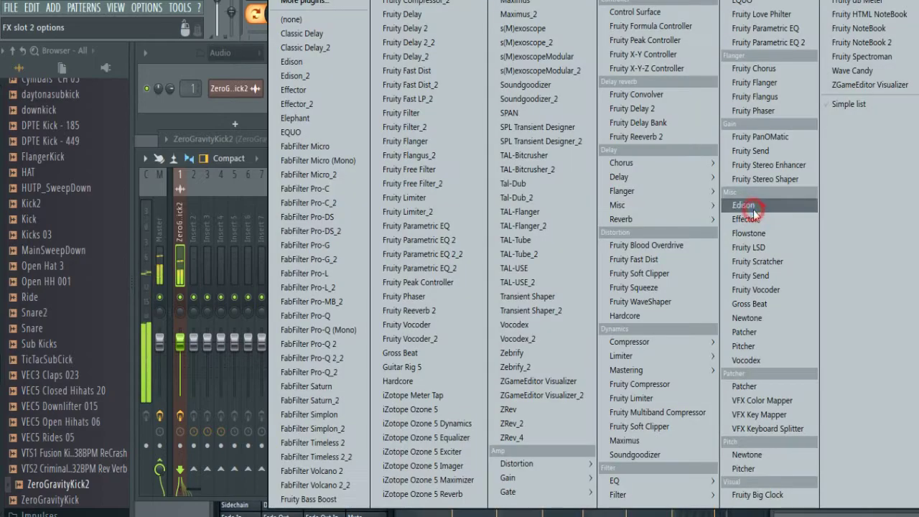
{"action": "left_click", "coordinate": [467, 241]}
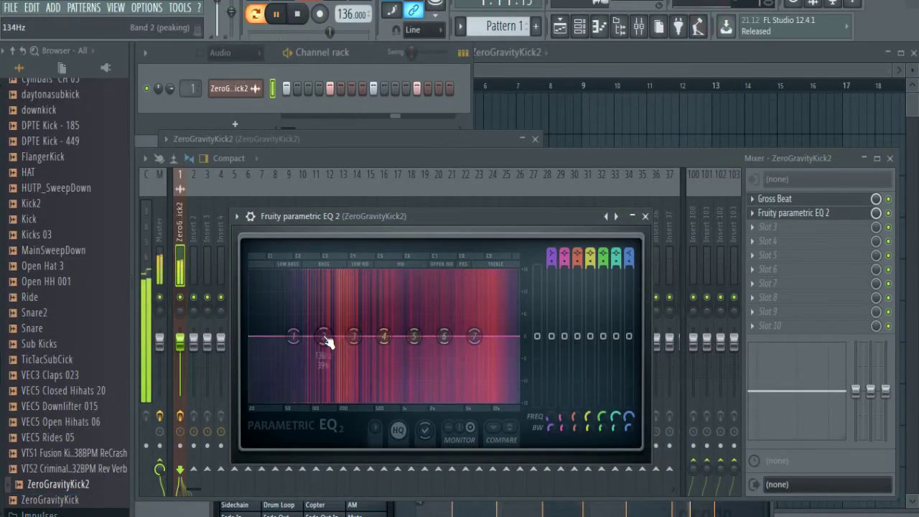
{"action": "left_click_drag", "start_coordinate": [324, 336], "coordinate": [306, 322]}
{"action": "left_click_drag", "start_coordinate": [294, 335], "coordinate": [281, 329]}
{"action": "left_click_drag", "start_coordinate": [337, 326], "coordinate": [347, 330]}
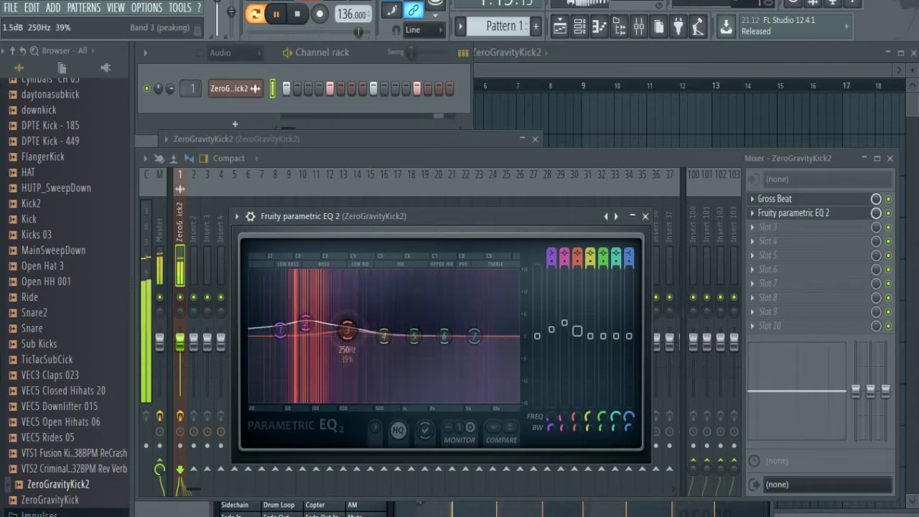
Fine-tune the two highest-frequency bands of the kick's parametric EQ.
{"action": "left_click_drag", "start_coordinate": [474, 335], "coordinate": [446, 347]}
{"action": "left_click_drag", "start_coordinate": [479, 331], "coordinate": [477, 319]}
{"action": "left_click_drag", "start_coordinate": [445, 347], "coordinate": [448, 332]}
{"action": "left_click_drag", "start_coordinate": [478, 320], "coordinate": [478, 337]}
Add SPL Transient Designer to slot 3 of the kick's mixer track and set its attack to about +2.40 dB.
{"action": "left_click", "coordinate": [759, 234]}
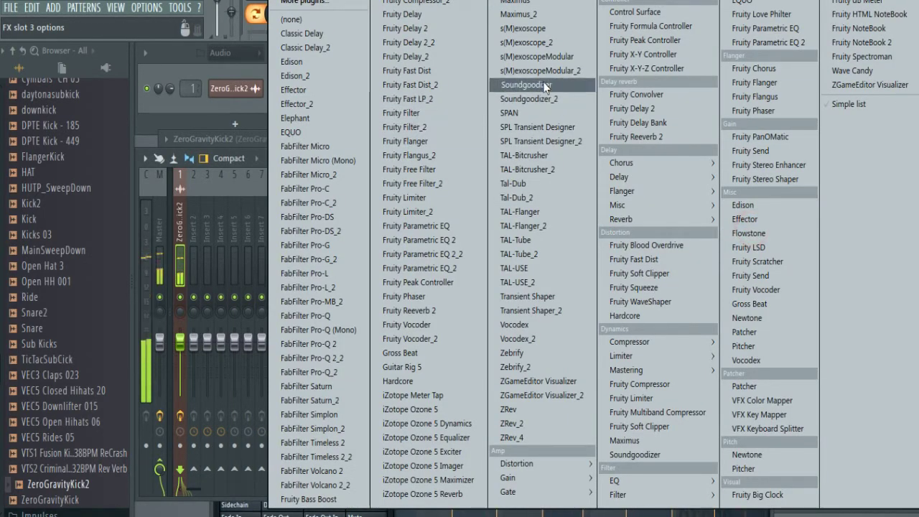
{"action": "left_click", "coordinate": [560, 126]}
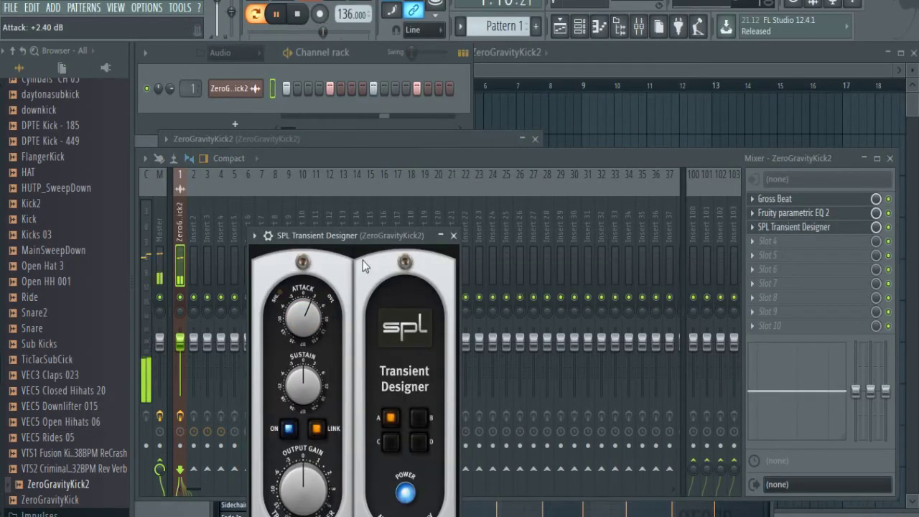
Fill bars 1 to 15 of playlist Track 1 with Pattern 1 clips, leaving bar 16 empty.
{"action": "left_click", "coordinate": [486, 75]}
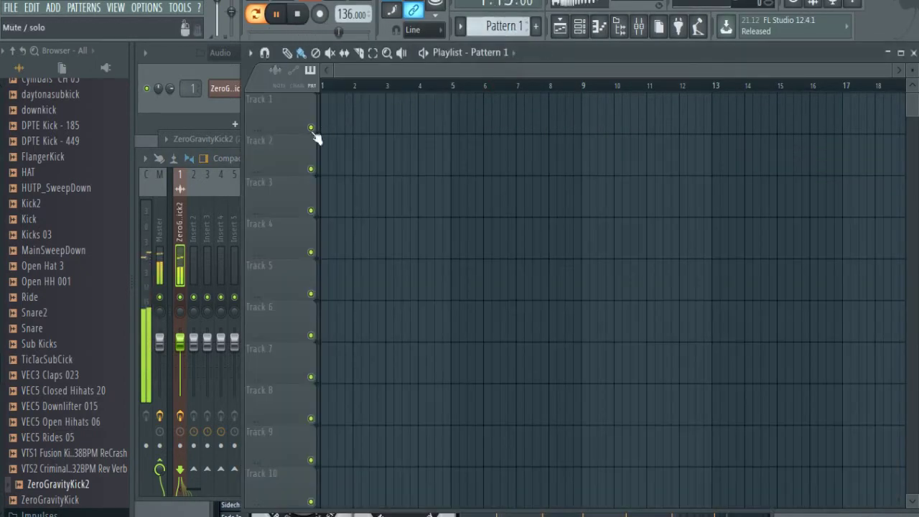
{"action": "left_click_drag", "start_coordinate": [326, 127], "coordinate": [836, 129]}
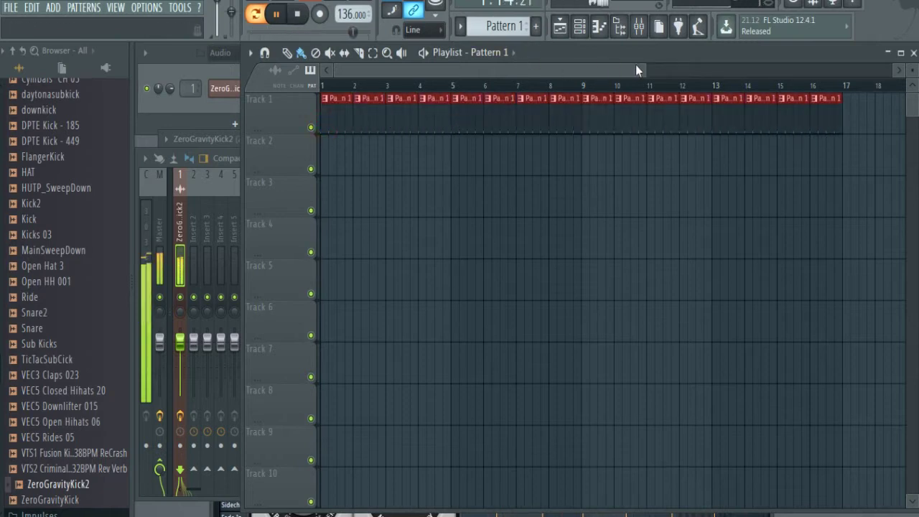
{"action": "left_click_drag", "start_coordinate": [635, 70], "coordinate": [851, 70]}
{"action": "left_click", "coordinate": [675, 126]}
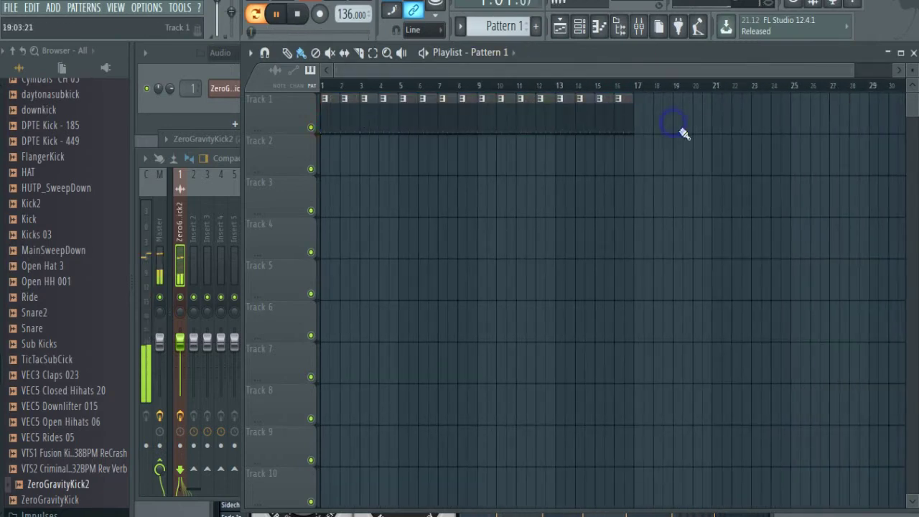
{"action": "right_click", "coordinate": [632, 119]}
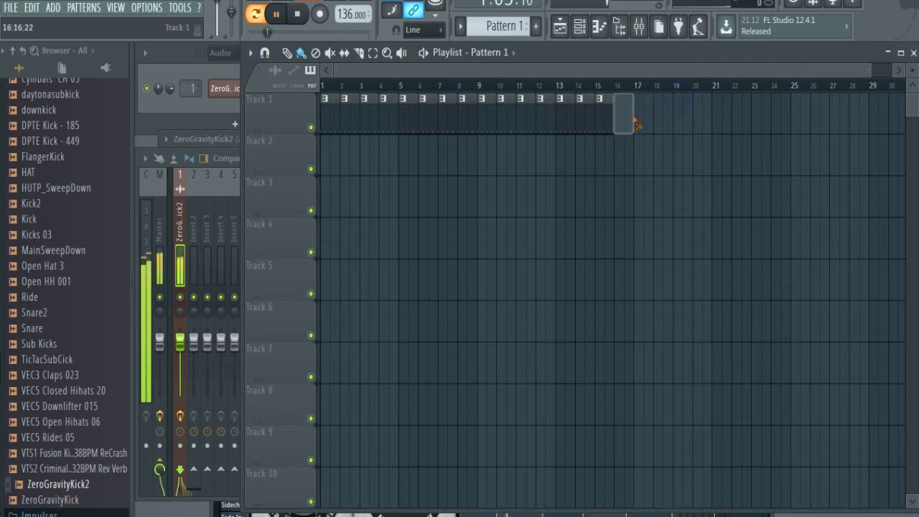
Continue the Pattern 1 clips on Track 1 from bar 17 through bar 24.
{"action": "left_click_drag", "start_coordinate": [631, 70], "coordinate": [838, 74]}
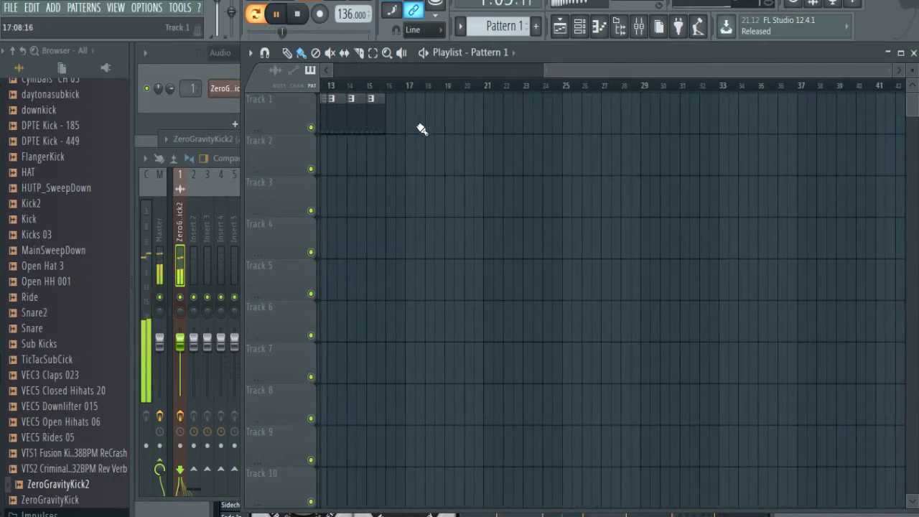
{"action": "mouse_move", "coordinate": [405, 135]}
{"action": "left_mouse_down"}
{"action": "mouse_move", "coordinate": [486, 129]}
{"action": "mouse_move", "coordinate": [549, 153]}
{"action": "left_mouse_up"}
{"action": "right_click", "coordinate": [584, 170]}
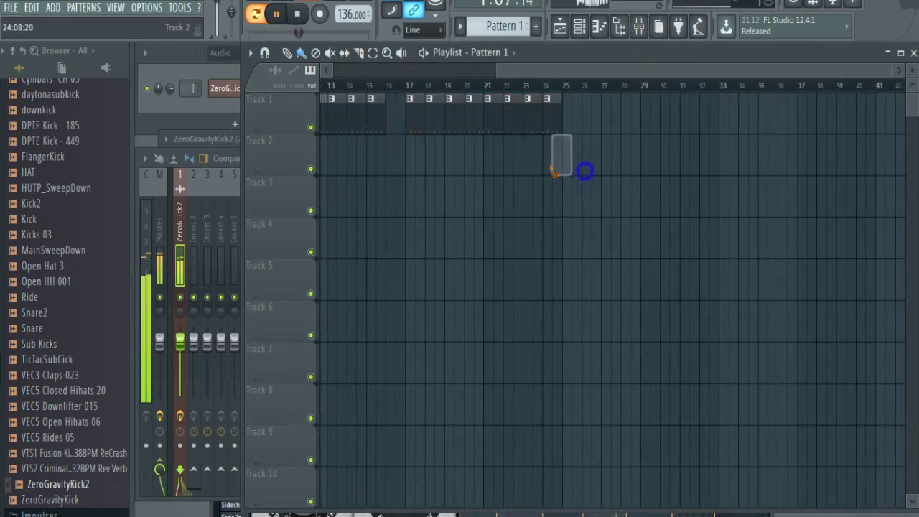
Place a Pattern 2 clip at bar 25 of Track 1 and move it to bar 33.
{"action": "left_click", "coordinate": [214, 71]}
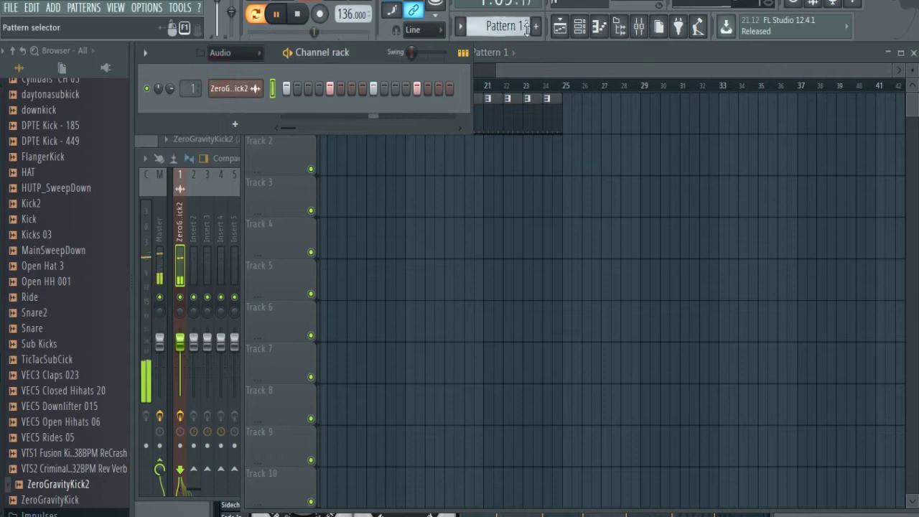
{"action": "scroll", "coordinate": [526, 28], "scroll_direction": "down", "scroll_amount": 1}
{"action": "left_click", "coordinate": [578, 154]}
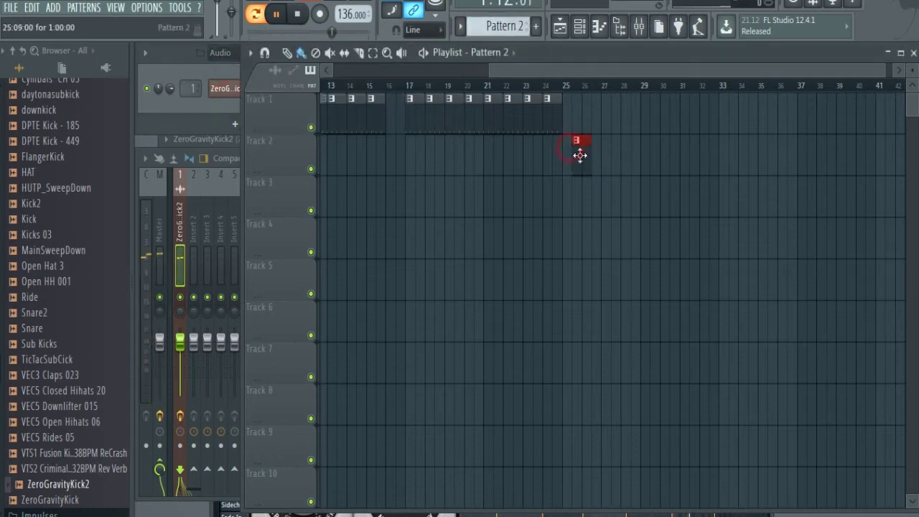
{"action": "left_click_drag", "start_coordinate": [579, 153], "coordinate": [568, 113]}
{"action": "left_click", "coordinate": [582, 174]}
{"action": "right_click", "coordinate": [619, 192]}
{"action": "left_click_drag", "start_coordinate": [530, 69], "coordinate": [250, 65]}
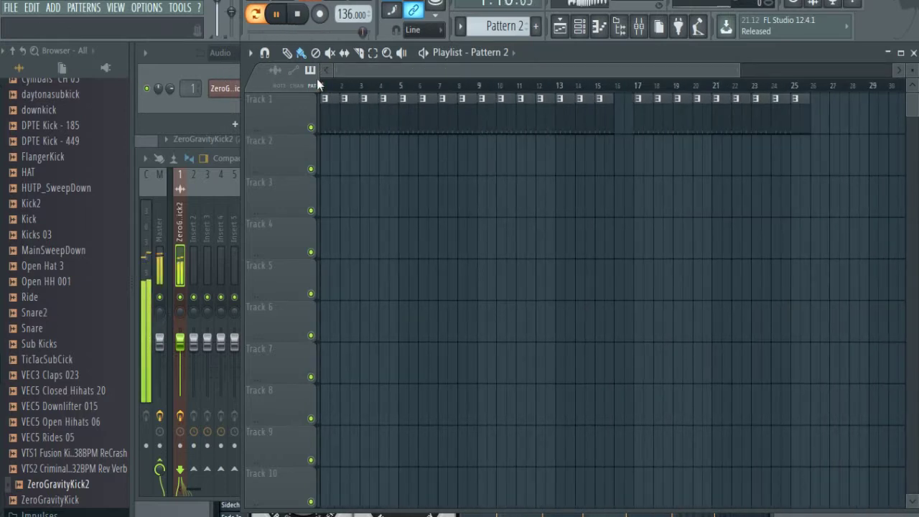
{"action": "left_click_drag", "start_coordinate": [714, 71], "coordinate": [889, 71]}
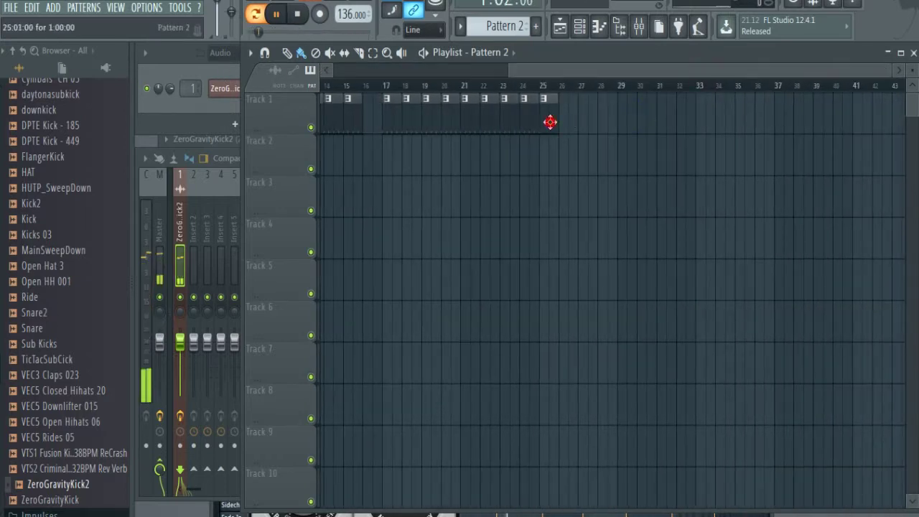
{"action": "left_click_drag", "start_coordinate": [550, 119], "coordinate": [697, 128]}
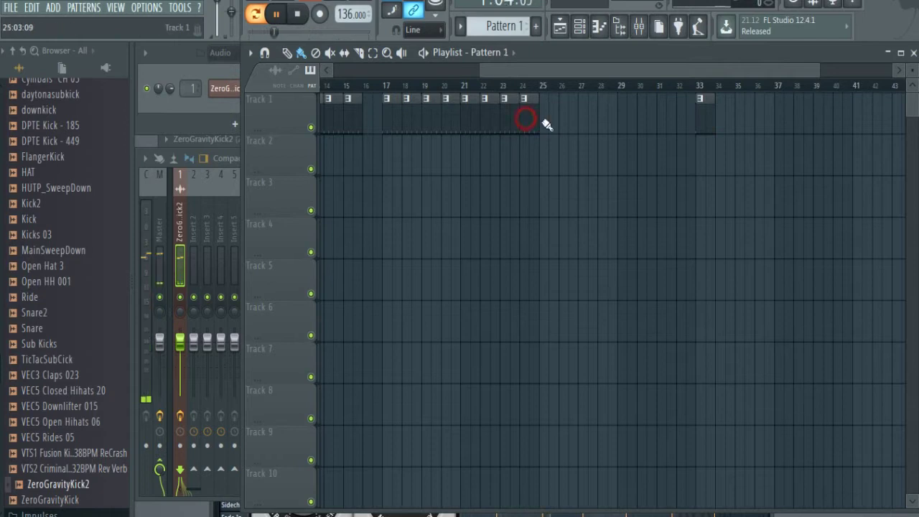
Extend the Pattern 1 clips on Track 1 from bar 25 through bar 31, clearing bars 32 and 33.
{"action": "left_click_drag", "start_coordinate": [547, 128], "coordinate": [680, 135]}
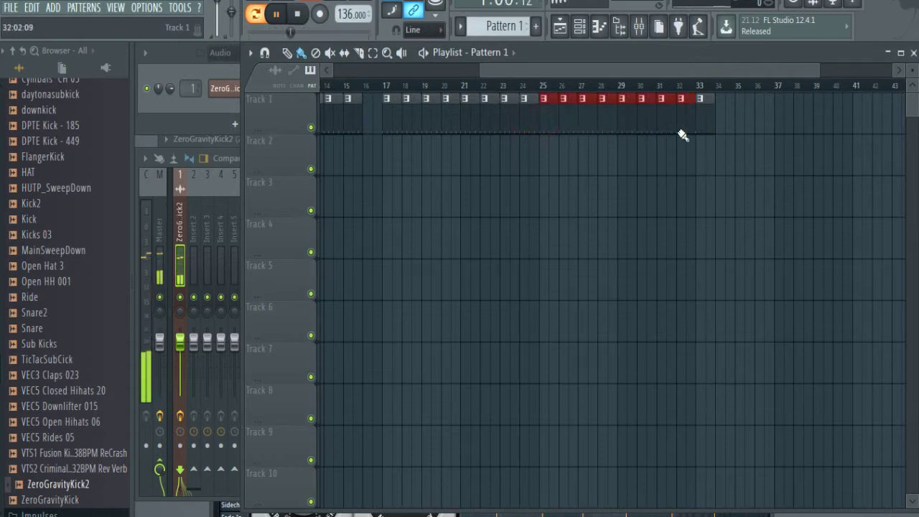
{"action": "right_click", "coordinate": [698, 127]}
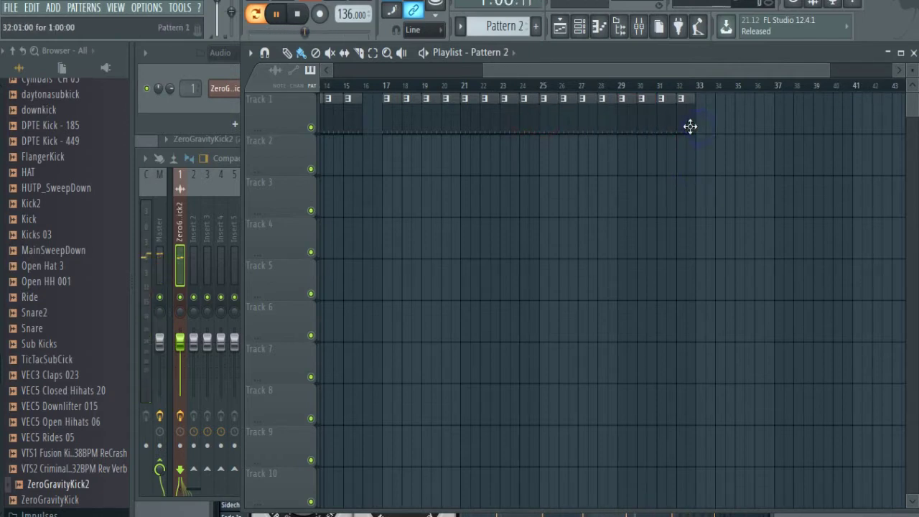
{"action": "right_click", "coordinate": [686, 124]}
{"action": "left_click", "coordinate": [664, 122]}
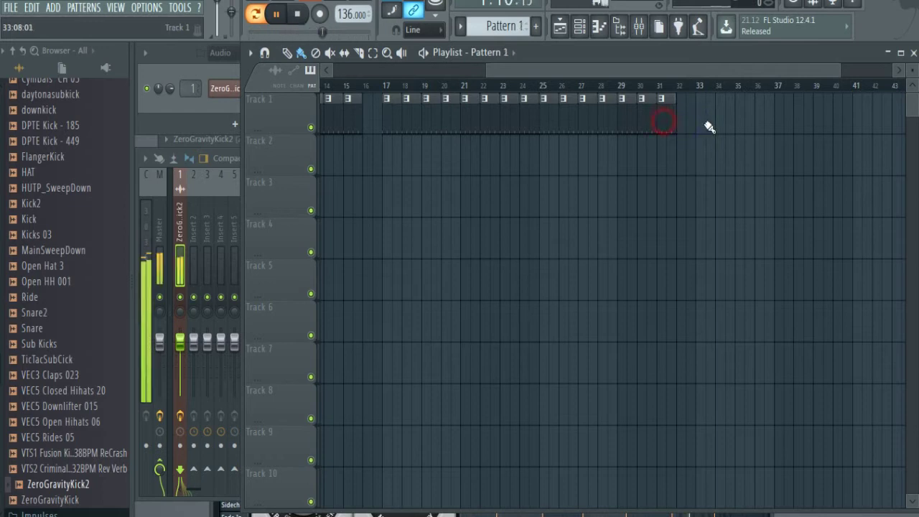
{"action": "left_click_drag", "start_coordinate": [700, 125], "coordinate": [916, 124]}
{"action": "left_click_drag", "start_coordinate": [715, 67], "coordinate": [770, 72]}
{"action": "right_click", "coordinate": [823, 122]}
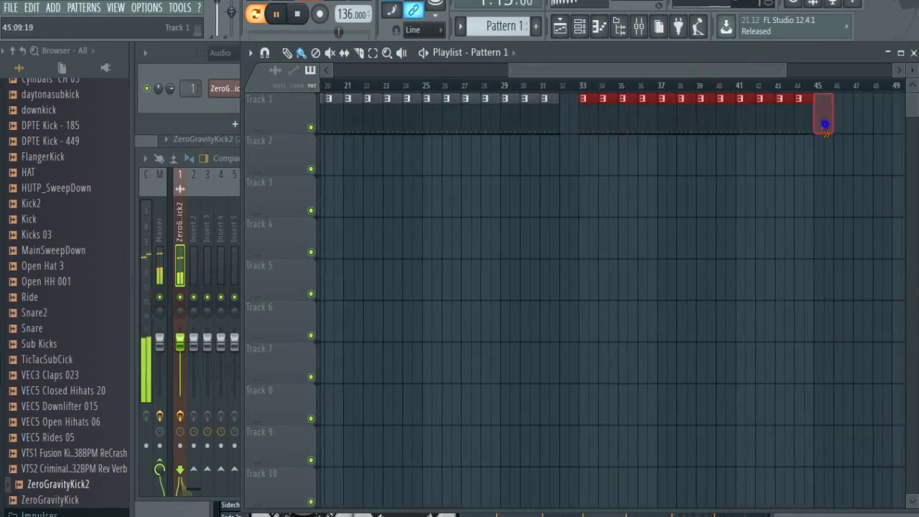
{"action": "right_click", "coordinate": [765, 164]}
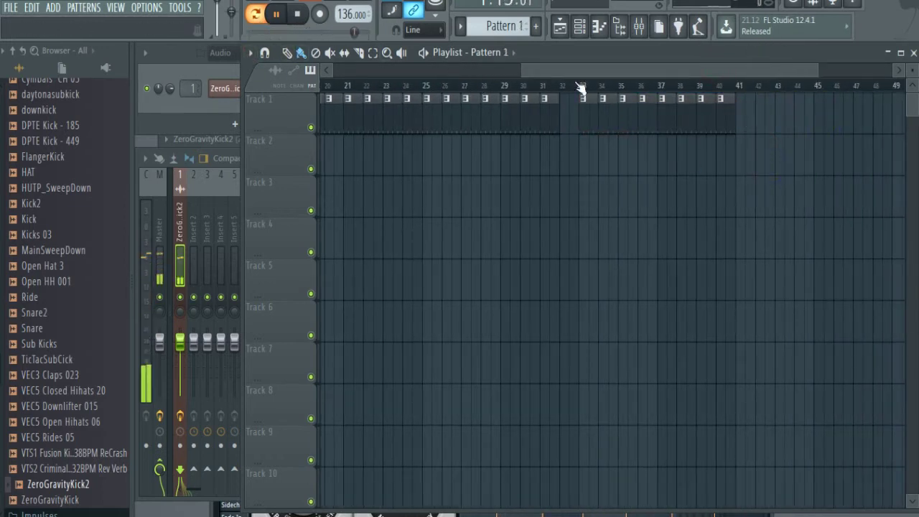
{"action": "right_click", "coordinate": [754, 119]}
Place a single Pattern 2 clip on Track 1 at bar 33 and reselect Pattern 1.
{"action": "left_click", "coordinate": [230, 74]}
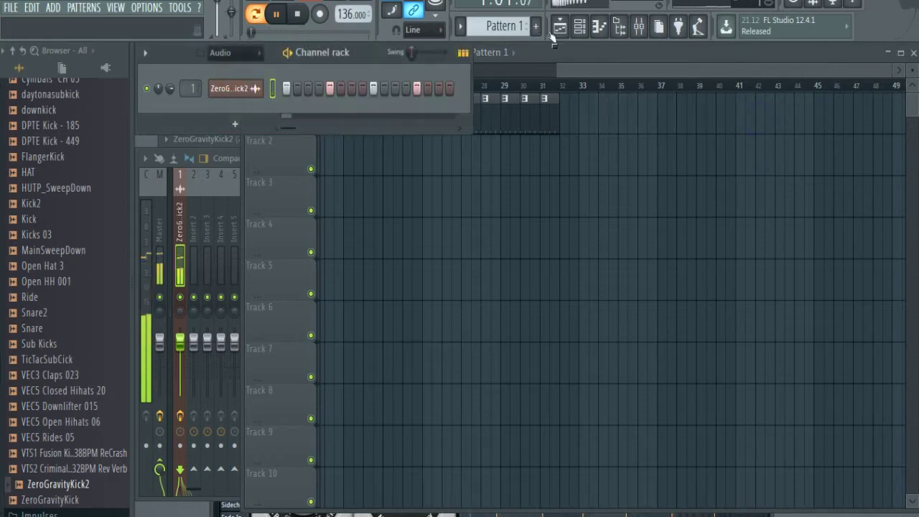
{"action": "left_click", "coordinate": [591, 122]}
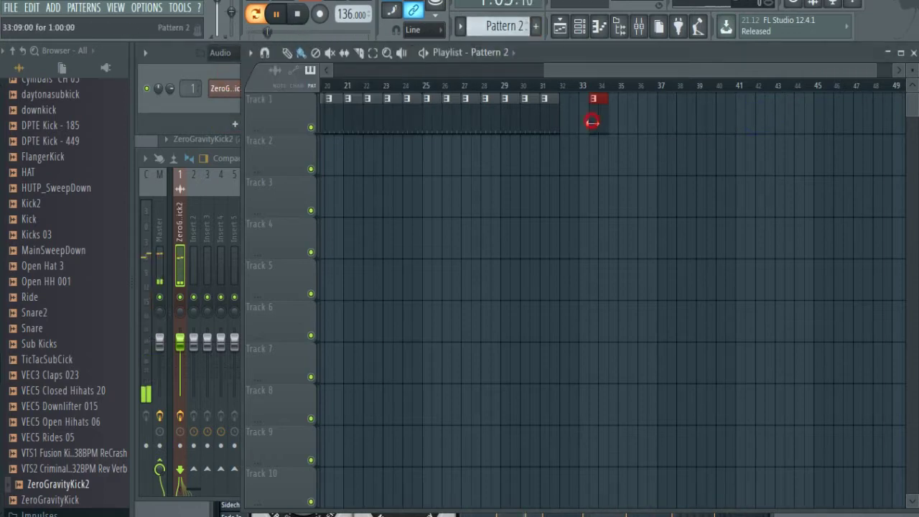
{"action": "left_click", "coordinate": [547, 125]}
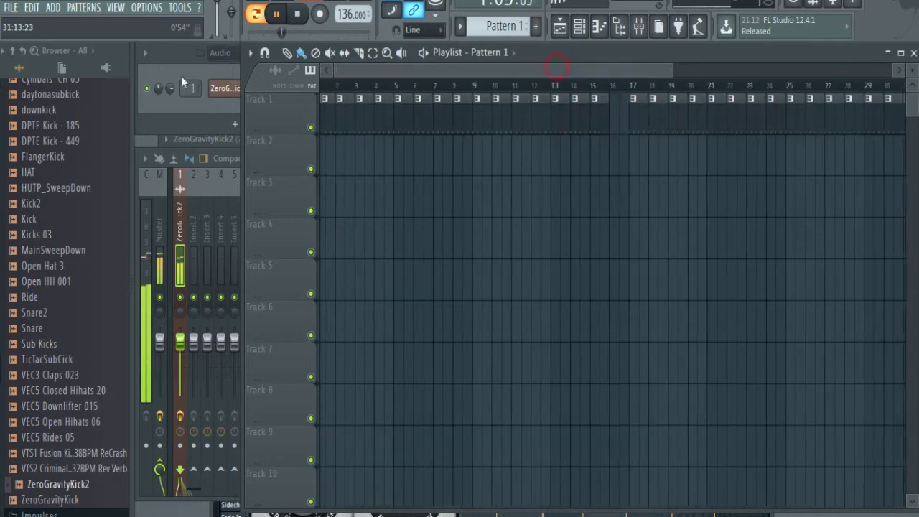
Switch to Pattern 3, audition Claps 094 and closeHH, and add closeHH from the sample pack as a new channel.
{"action": "left_click", "coordinate": [175, 72]}
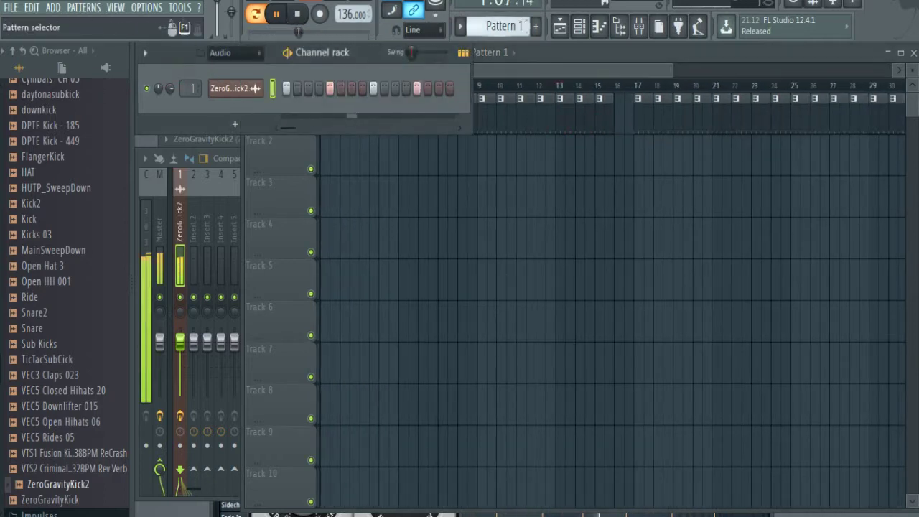
{"action": "left_click_drag", "start_coordinate": [504, 26], "coordinate": [504, 16]}
{"action": "scroll", "coordinate": [64, 225], "scroll_direction": "up", "scroll_amount": 4}
{"action": "left_click", "coordinate": [61, 204]}
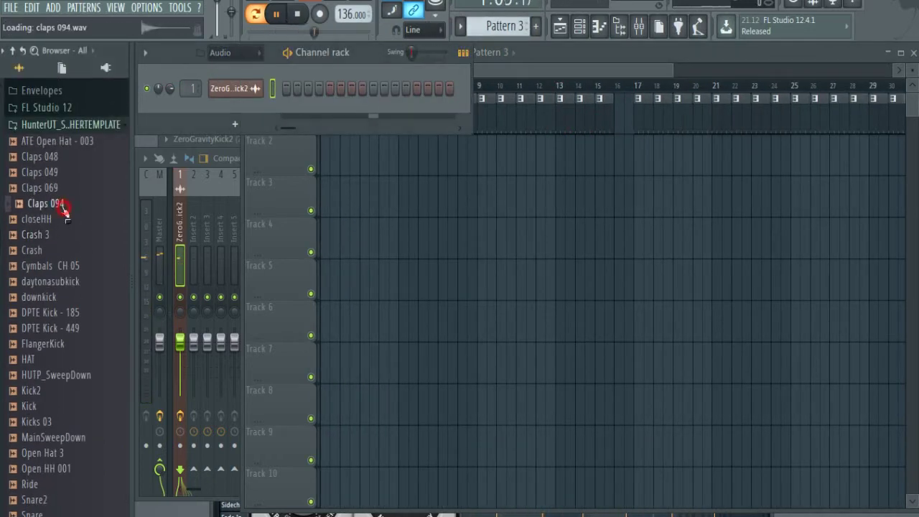
{"action": "left_click", "coordinate": [61, 218]}
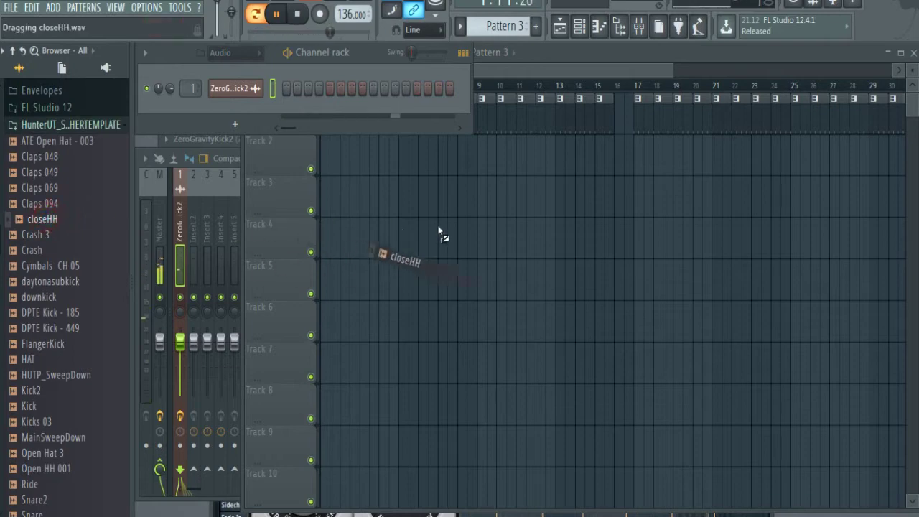
{"action": "left_click_drag", "start_coordinate": [439, 232], "coordinate": [451, 242]}
{"action": "left_click", "coordinate": [222, 66]}
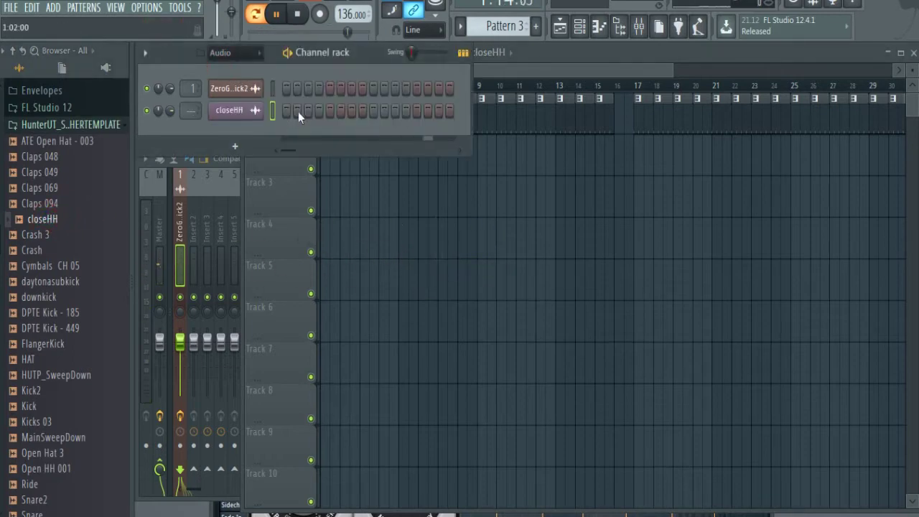
Route the closeHH channel to mixer track 2.
{"action": "left_click", "coordinate": [228, 111]}
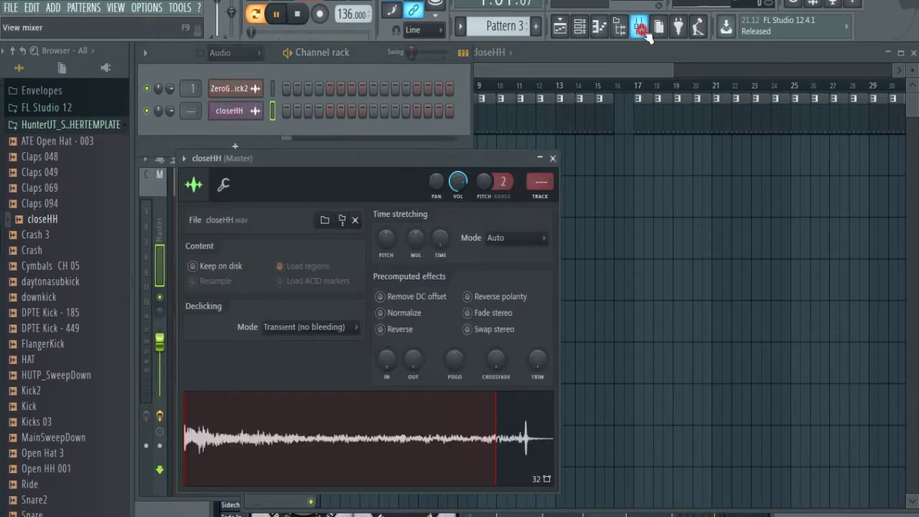
{"action": "left_click", "coordinate": [640, 28]}
{"action": "right_click", "coordinate": [192, 223]}
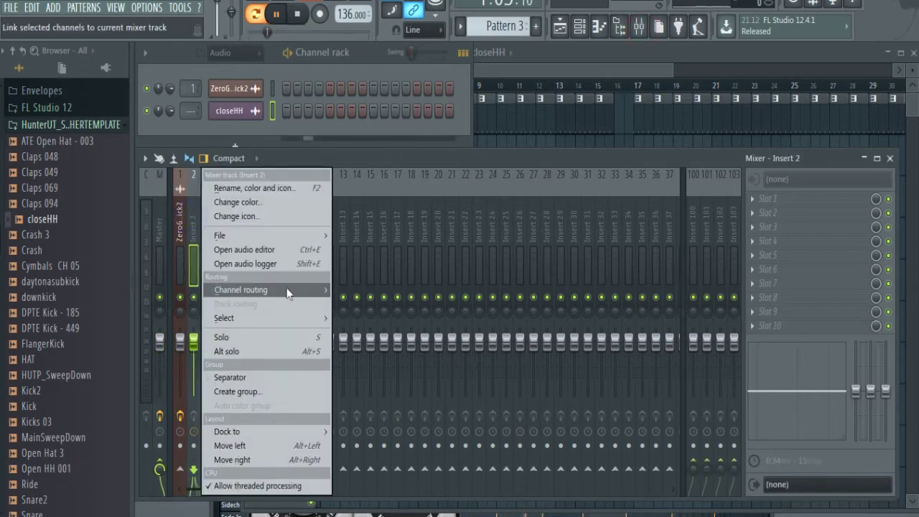
{"action": "mouse_move", "coordinate": [287, 289]}
{"action": "left_click", "coordinate": [358, 289]}
Add Fruity Parametric EQ 2 to slot 1 of the closeHH track, cutting bands 1 to 5 fully and boosting bands 6 and 7.
{"action": "left_click", "coordinate": [761, 199]}
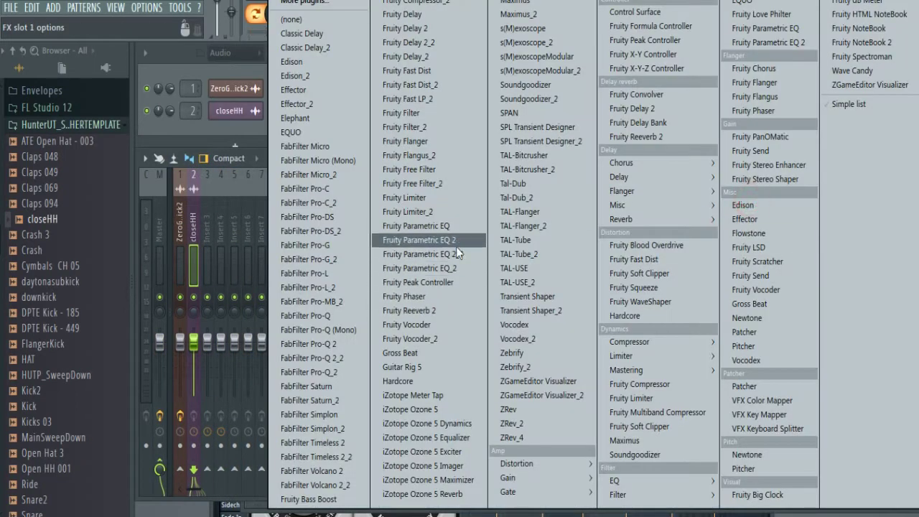
{"action": "left_click", "coordinate": [423, 240]}
{"action": "left_click_drag", "start_coordinate": [341, 356], "coordinate": [339, 422]}
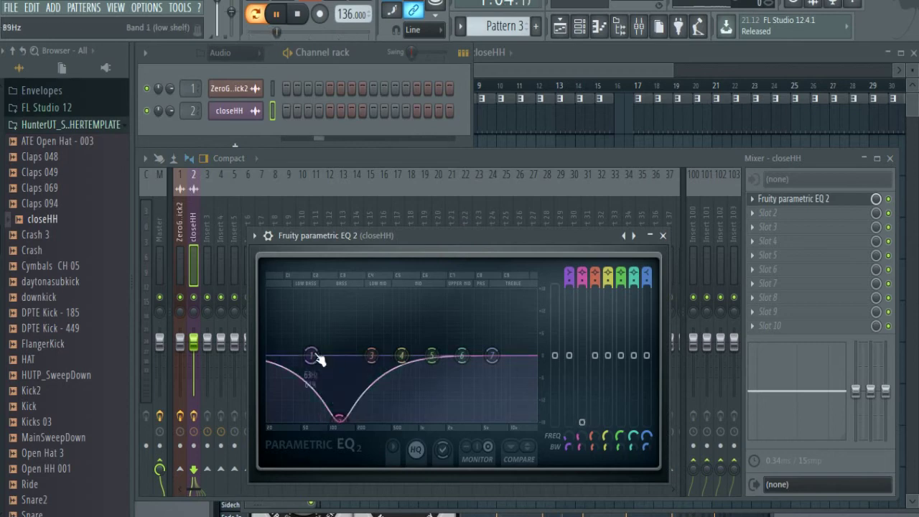
{"action": "left_click_drag", "start_coordinate": [313, 356], "coordinate": [318, 422]}
{"action": "left_click_drag", "start_coordinate": [371, 356], "coordinate": [374, 422]}
{"action": "left_click_drag", "start_coordinate": [402, 355], "coordinate": [406, 422]}
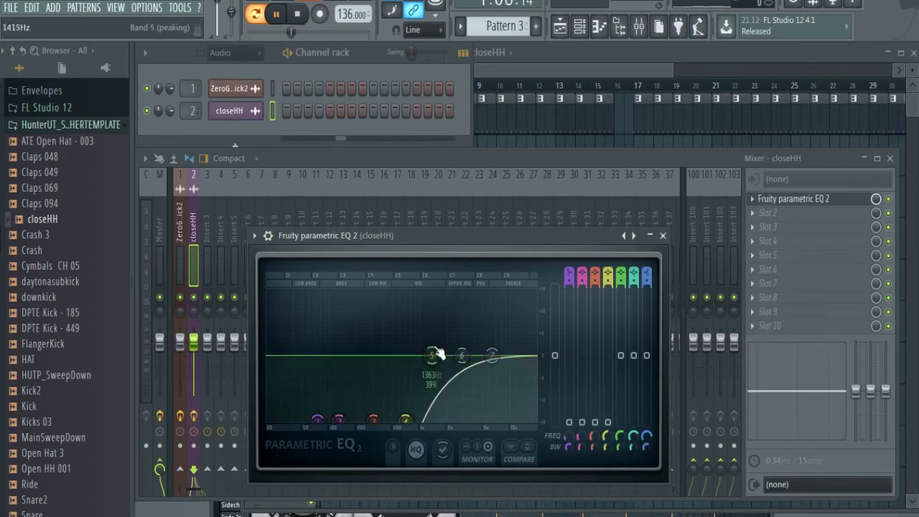
{"action": "left_click_drag", "start_coordinate": [432, 355], "coordinate": [445, 422]}
{"action": "left_click_drag", "start_coordinate": [461, 355], "coordinate": [471, 335]}
{"action": "left_click_drag", "start_coordinate": [492, 355], "coordinate": [500, 327]}
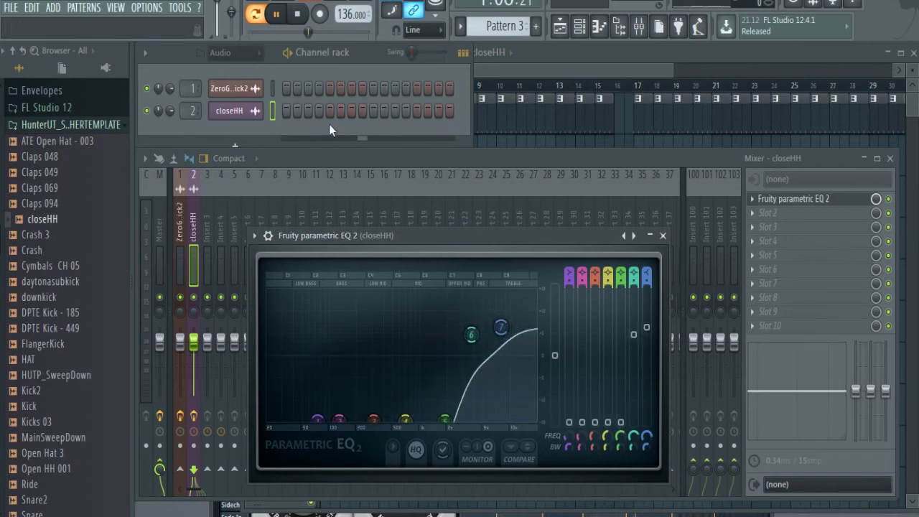
Program the closeHH pattern on steps 2-4, 6-8, 10-12 and 14-16, leaving the first step of each beat empty.
{"action": "left_click", "coordinate": [297, 110]}
{"action": "left_click", "coordinate": [309, 112]}
{"action": "left_click", "coordinate": [319, 112]}
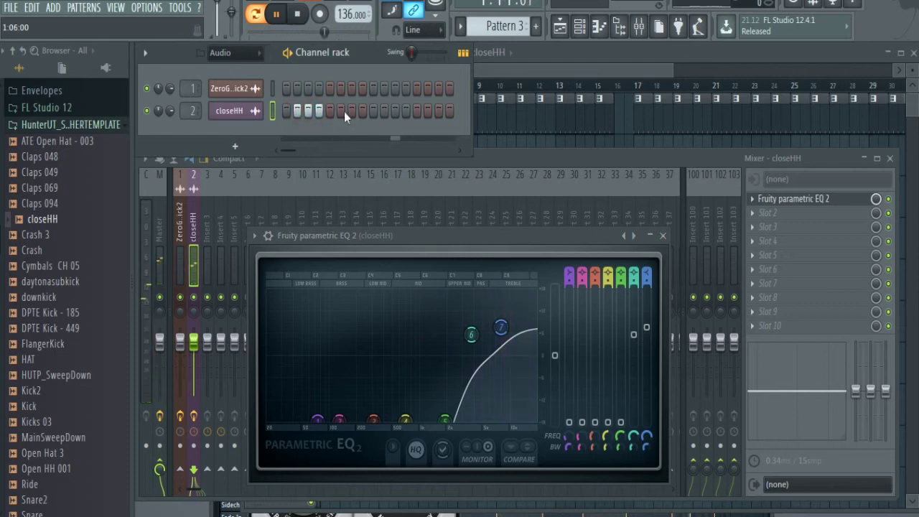
{"action": "left_click", "coordinate": [340, 112]}
{"action": "left_click", "coordinate": [352, 111]}
{"action": "left_click", "coordinate": [362, 111]}
{"action": "left_click", "coordinate": [385, 111]}
{"action": "left_click", "coordinate": [396, 111]}
{"action": "left_click", "coordinate": [406, 111]}
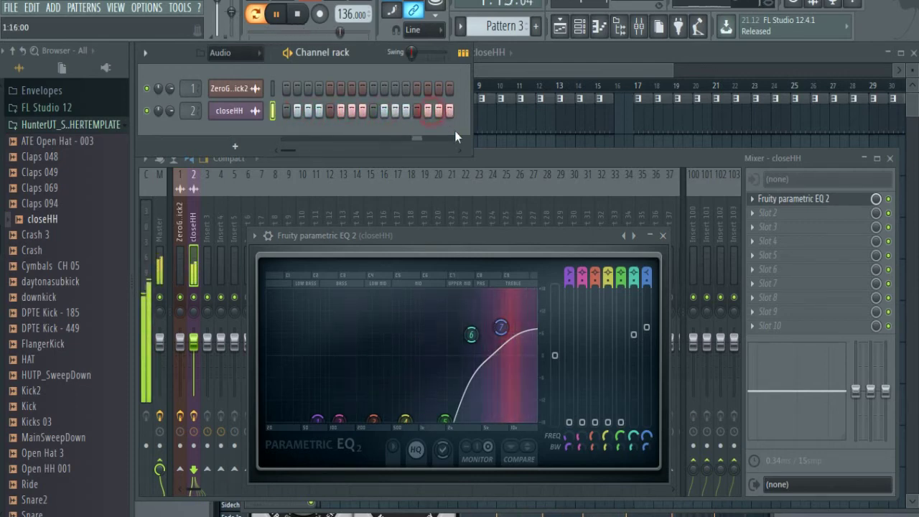
Fine-tune bands 5, 6 and 7 of the closeHH equalizer, raising band 7 slightly and lowering band 6 a little.
{"action": "left_click_drag", "start_coordinate": [501, 327], "coordinate": [511, 311]}
{"action": "left_click_drag", "start_coordinate": [471, 334], "coordinate": [475, 339]}
{"action": "left_click_drag", "start_coordinate": [511, 311], "coordinate": [505, 320]}
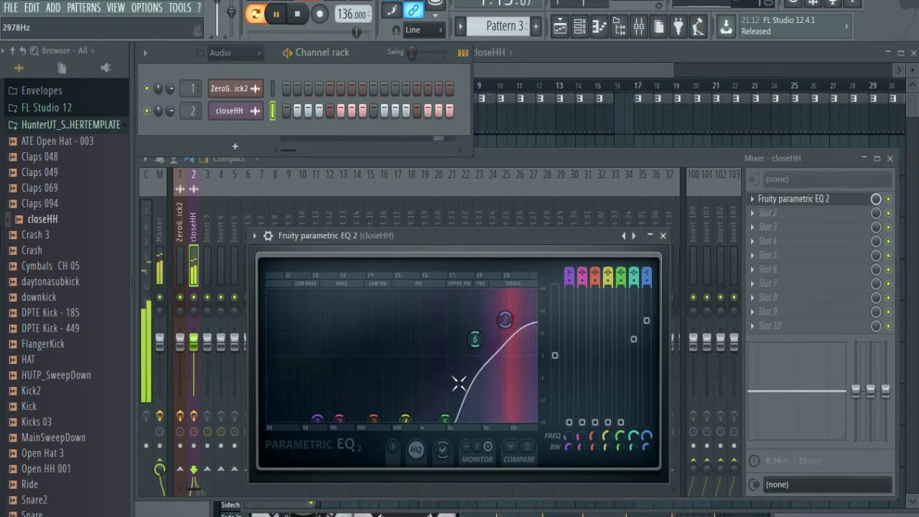
{"action": "left_click_drag", "start_coordinate": [445, 419], "coordinate": [492, 391]}
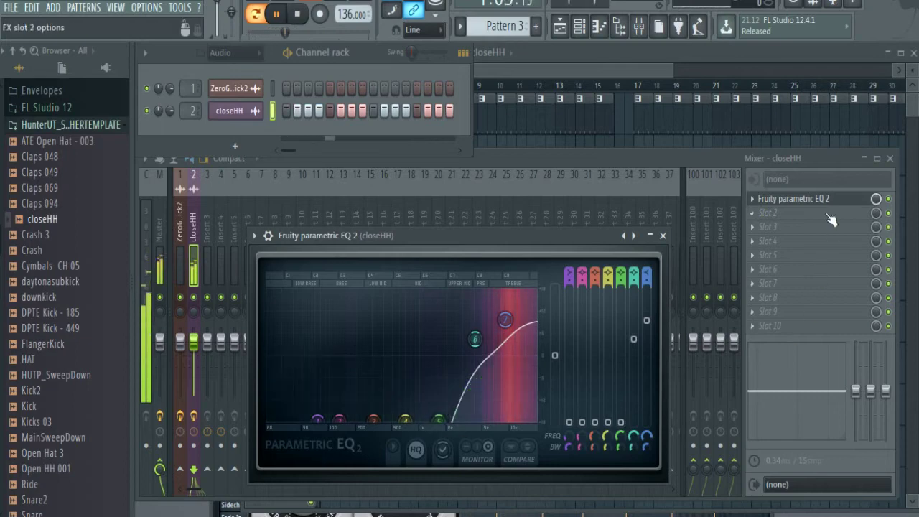
Add Soundgoodizer to slot 2 and TAL-Bitcrusher to slot 3 of the closeHH mixer track.
{"action": "left_click", "coordinate": [764, 215]}
{"action": "left_click", "coordinate": [541, 91]}
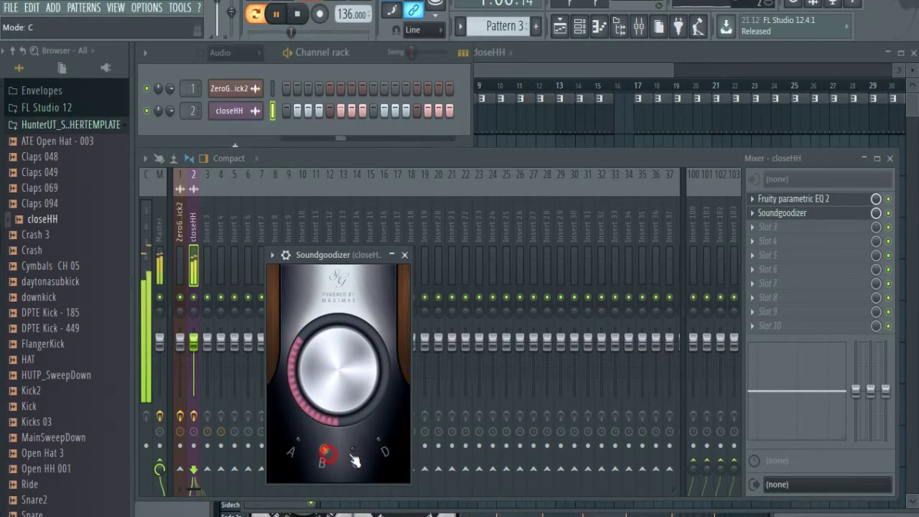
{"action": "left_click", "coordinate": [747, 229]}
{"action": "left_click", "coordinate": [534, 159]}
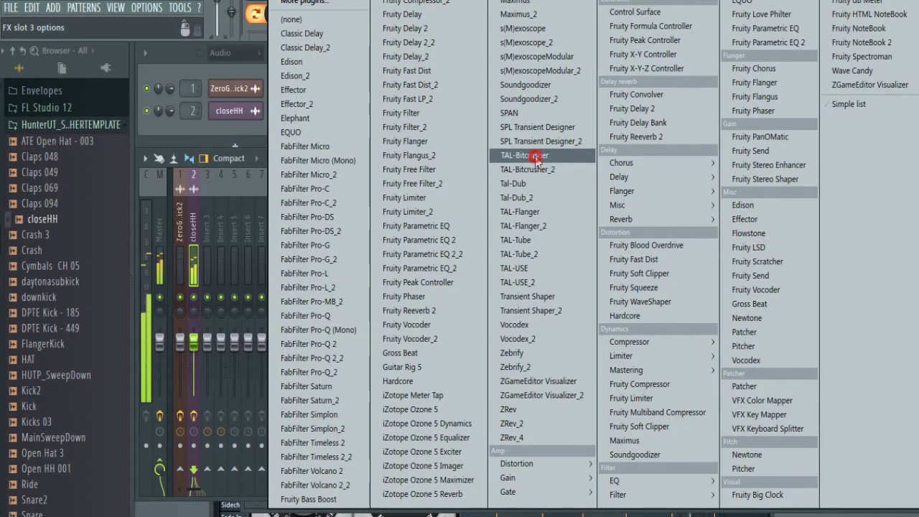
Remove TAL-Bitcrusher from slot 3 of the closeHH mixer track.
{"action": "left_click", "coordinate": [748, 230]}
{"action": "mouse_move", "coordinate": [772, 214]}
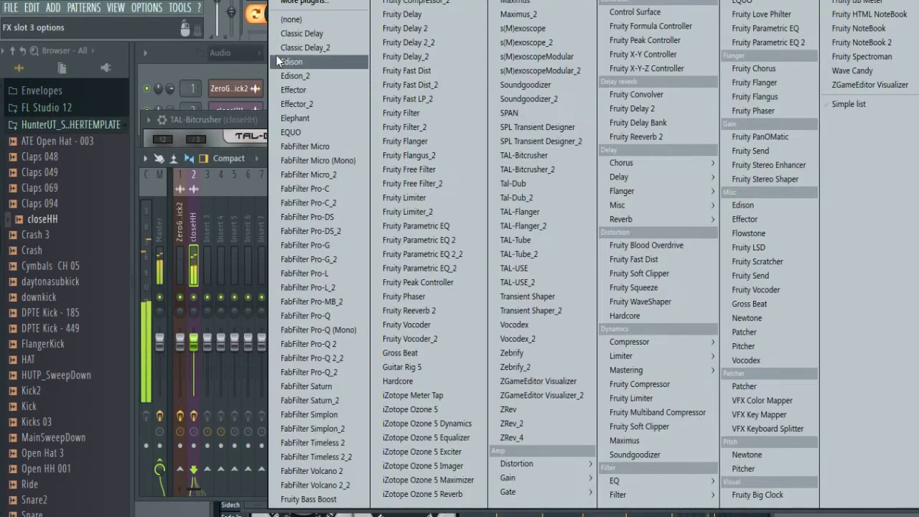
{"action": "left_click", "coordinate": [290, 20]}
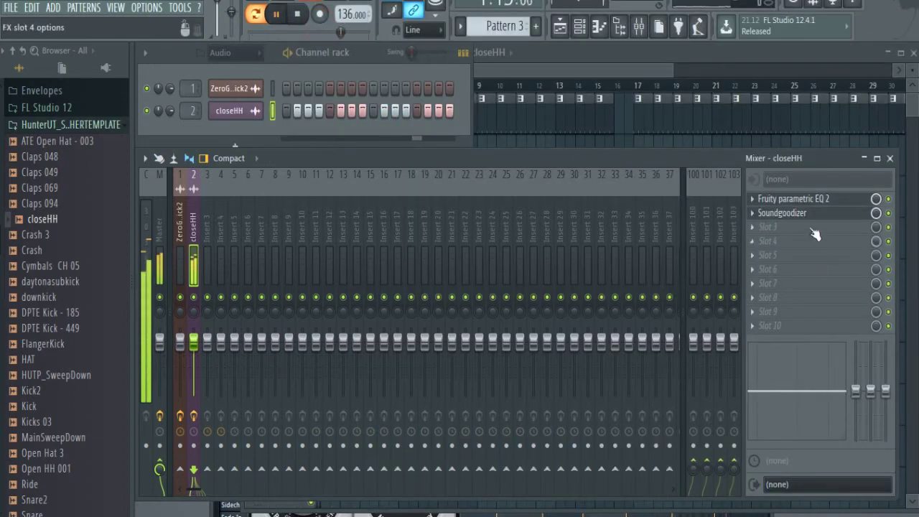
Paint Pattern 3 across bars 9 to 16 of playlist Track 2 and set the tempo to 134 BPM.
{"action": "left_click", "coordinate": [522, 66]}
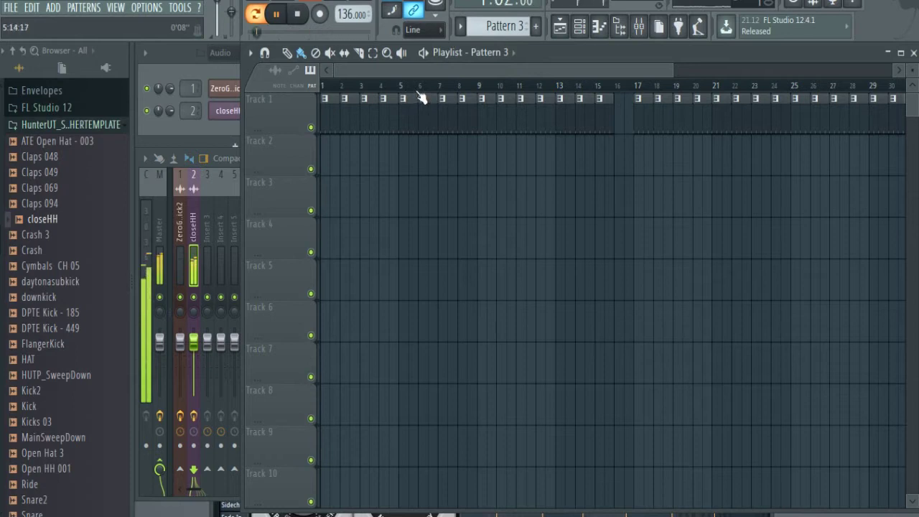
{"action": "left_click_drag", "start_coordinate": [478, 158], "coordinate": [629, 172]}
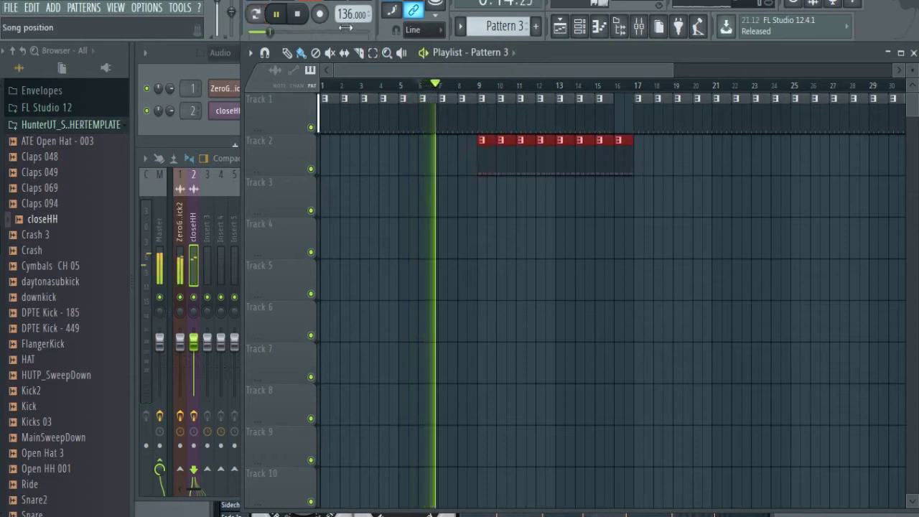
{"action": "left_click_drag", "start_coordinate": [351, 14], "coordinate": [350, 14]}
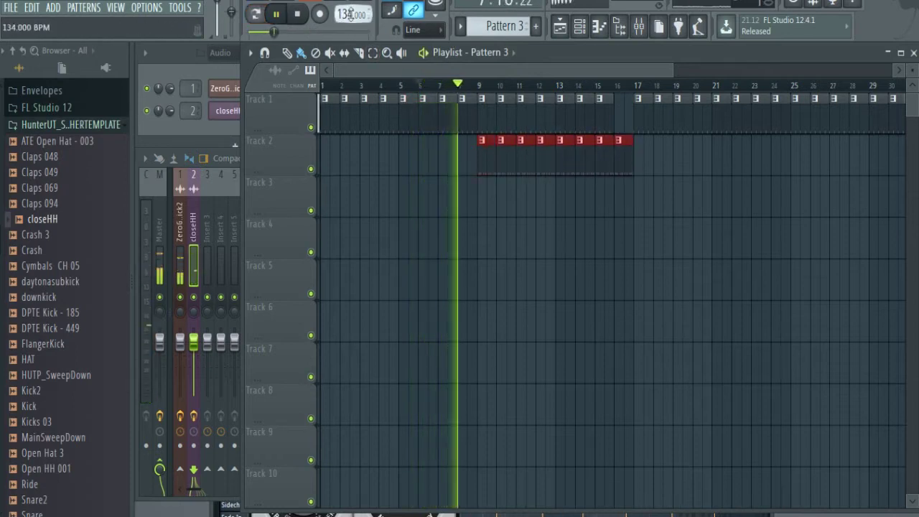
{"action": "left_click", "coordinate": [478, 297]}
{"action": "left_click", "coordinate": [745, 286]}
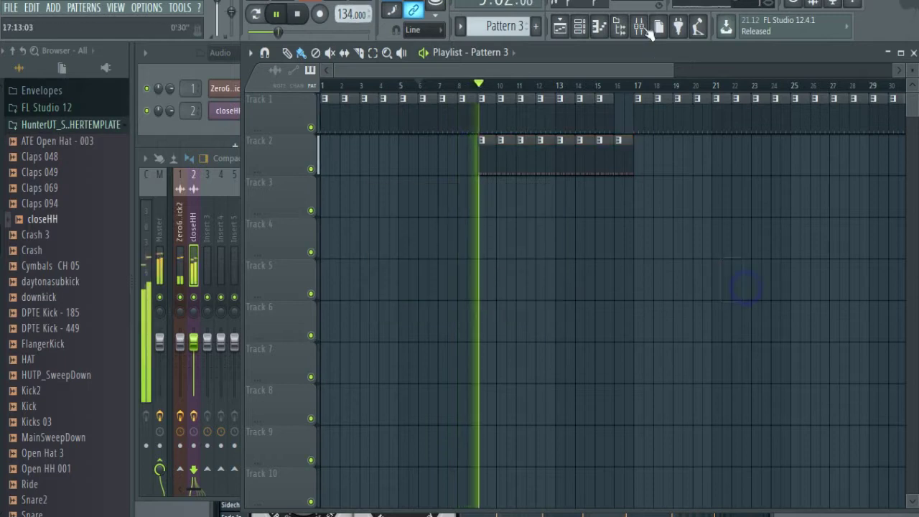
Continue the Pattern 3 clips on Track 2 from bar 17 through bar 32.
{"action": "left_click_drag", "start_coordinate": [526, 67], "coordinate": [554, 68]}
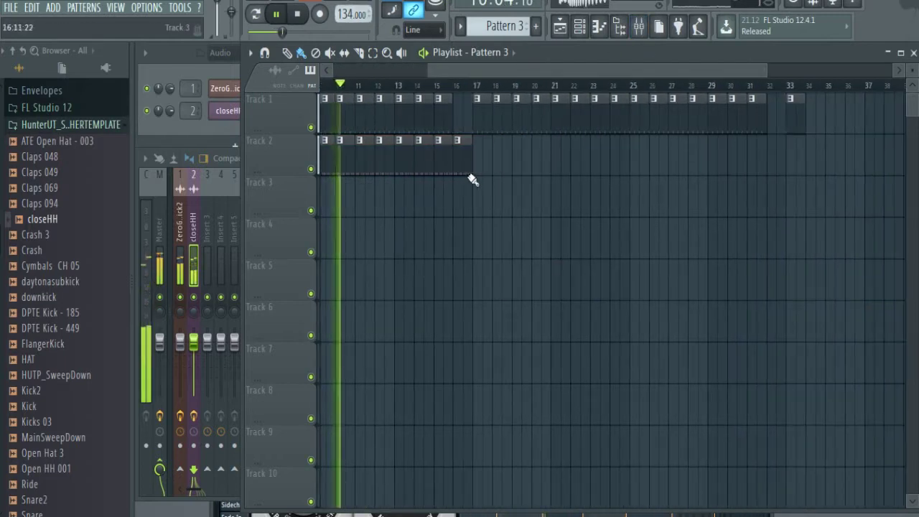
{"action": "left_click_drag", "start_coordinate": [478, 177], "coordinate": [772, 178]}
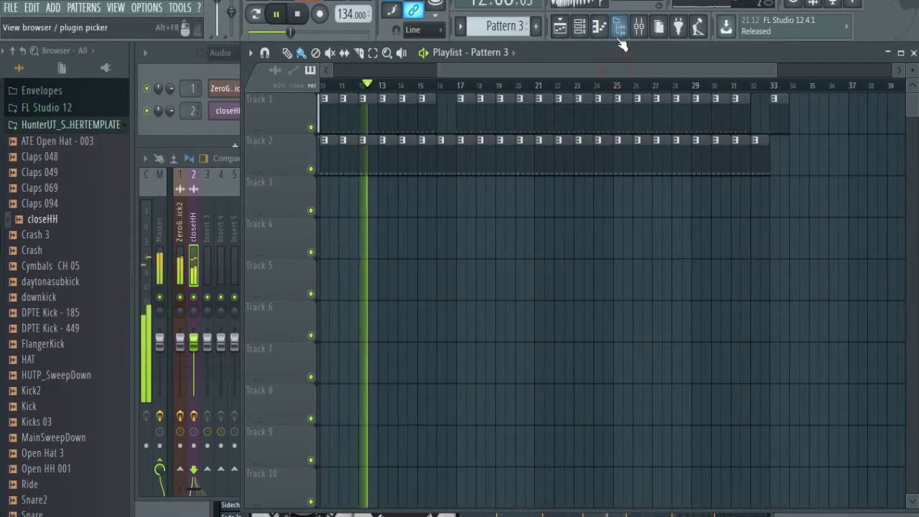
Open Gross Beat on the ZeroGravityKick2 mixer track and raise the final point of its Empty volume envelope to the maximum.
{"action": "left_click", "coordinate": [638, 27]}
{"action": "left_click", "coordinate": [183, 237]}
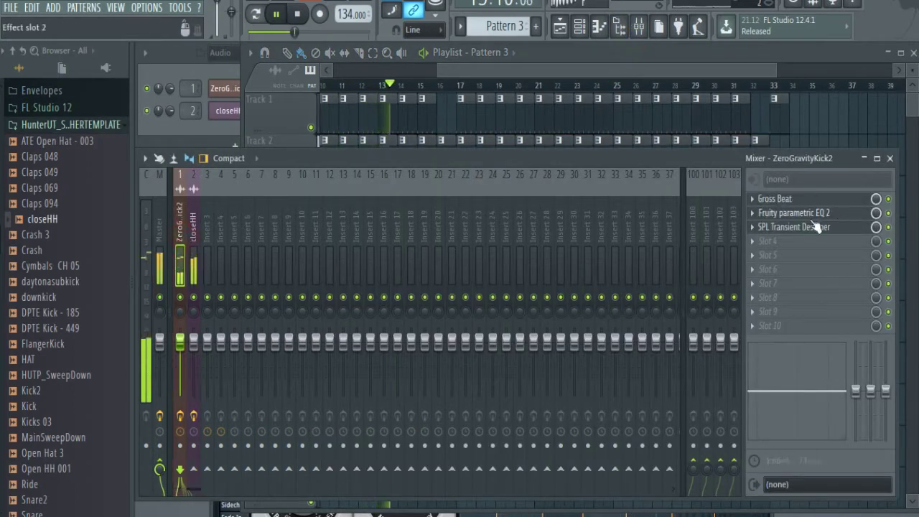
{"action": "left_click", "coordinate": [801, 197]}
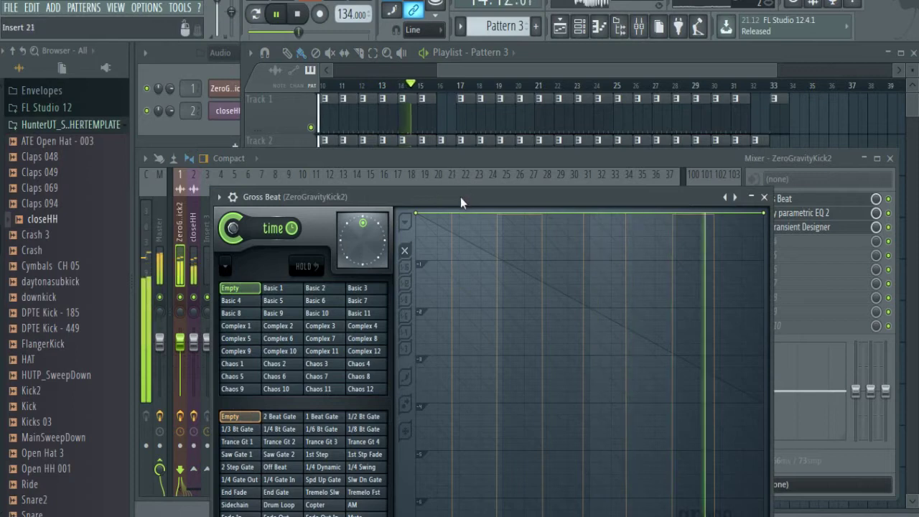
{"action": "left_click_drag", "start_coordinate": [460, 197], "coordinate": [463, 110]}
{"action": "left_click", "coordinate": [247, 333]}
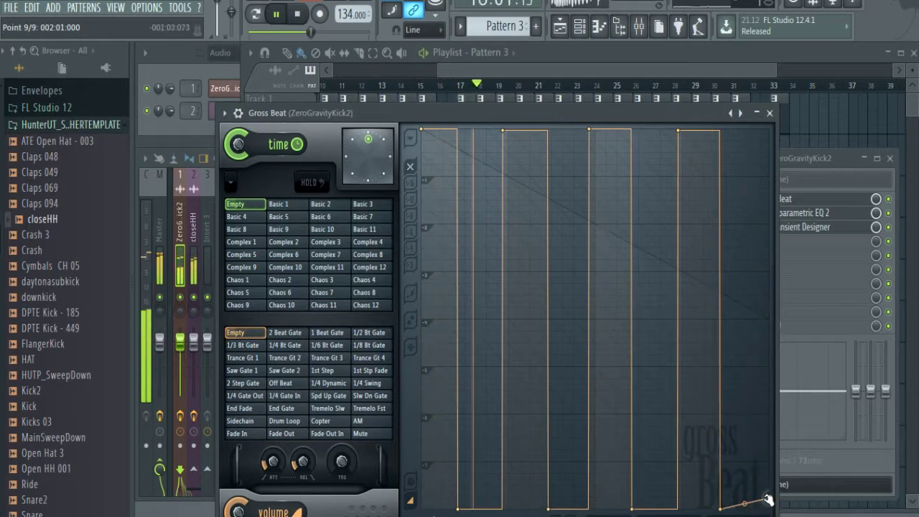
{"action": "mouse_move", "coordinate": [766, 508]}
{"action": "left_mouse_down"}
{"action": "mouse_move", "coordinate": [759, 104]}
{"action": "mouse_move", "coordinate": [758, 441]}
{"action": "mouse_move", "coordinate": [775, 498]}
{"action": "left_mouse_up"}
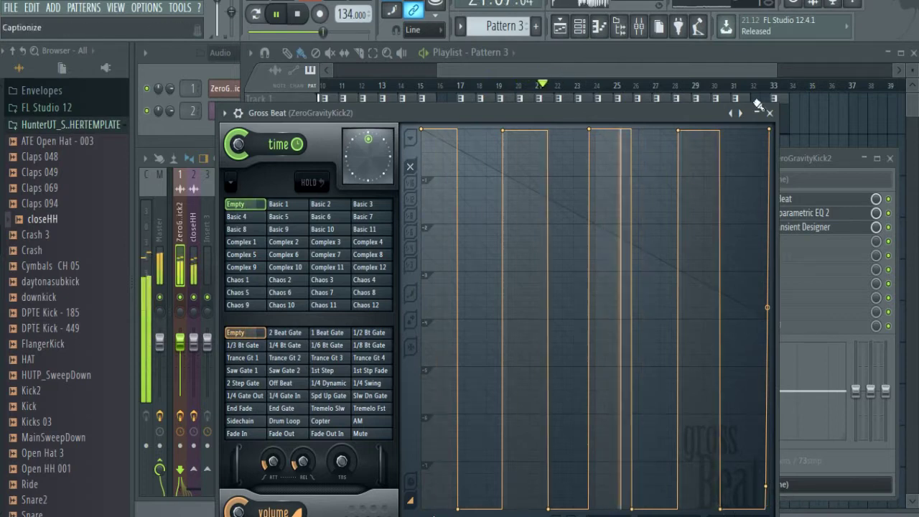
Extend Pattern 3 on Track 2 through bar 40 and paint the kick's Pattern 1 across bars 41 to 56 of Track 1.
{"action": "left_click_drag", "start_coordinate": [712, 69], "coordinate": [786, 72]}
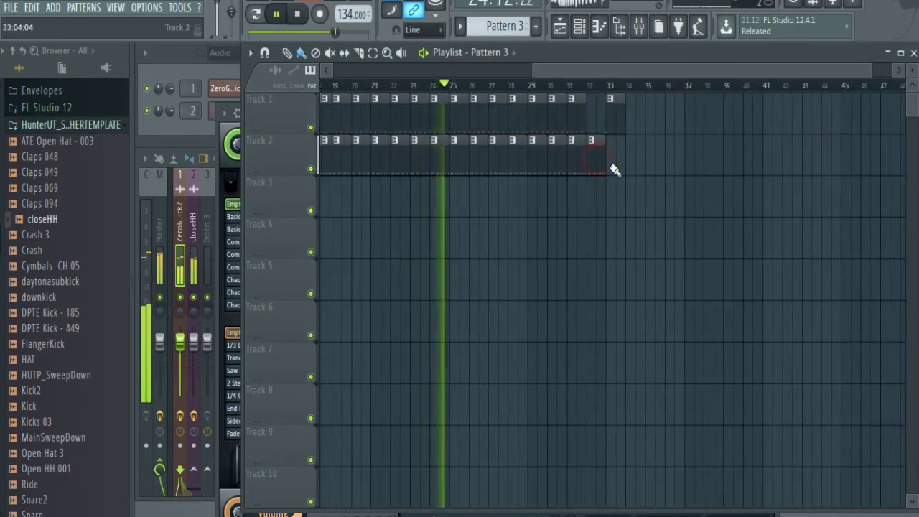
{"action": "left_click_drag", "start_coordinate": [609, 167], "coordinate": [742, 168]}
{"action": "left_click", "coordinate": [577, 117]}
{"action": "left_click_drag", "start_coordinate": [582, 72], "coordinate": [741, 70]}
{"action": "left_click_drag", "start_coordinate": [459, 127], "coordinate": [759, 129]}
{"action": "left_click", "coordinate": [722, 203]}
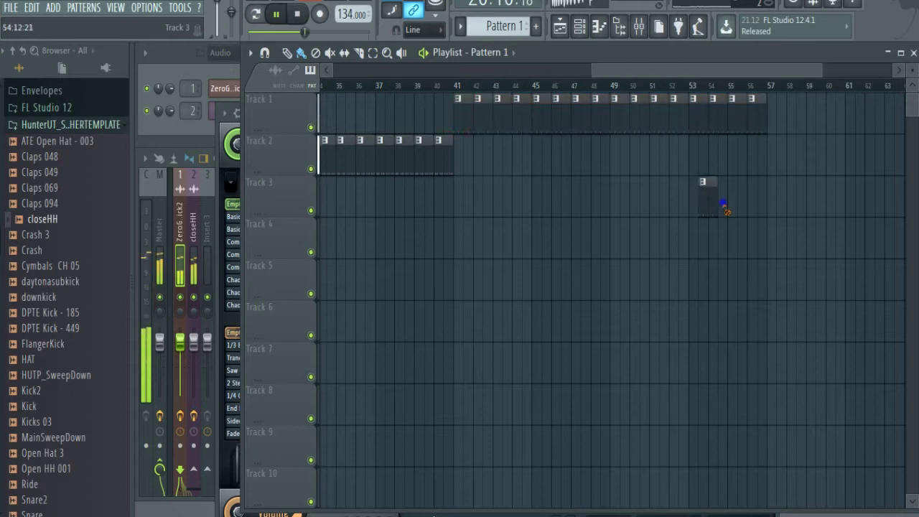
Switch to the empty Pattern 4, add the Claps 069 sample as a channel, and place it on steps 5 and 13.
{"action": "left_click", "coordinate": [230, 71]}
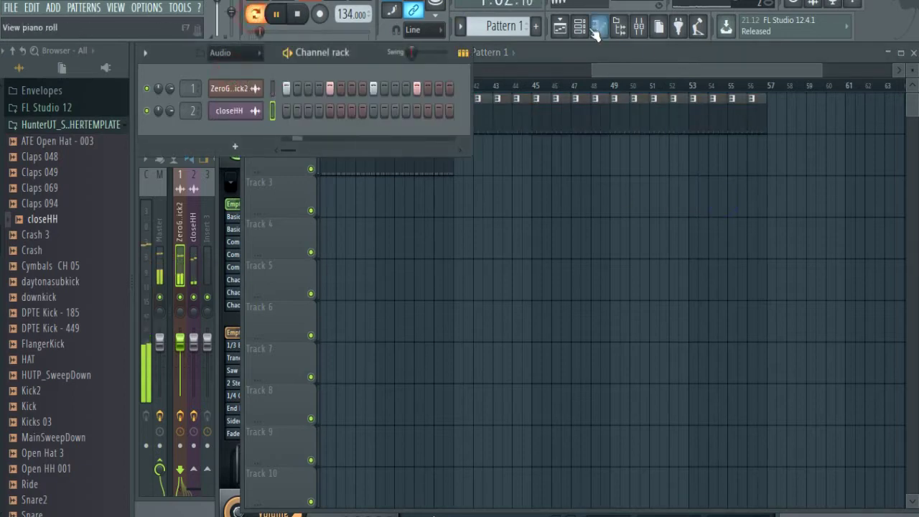
{"action": "scroll", "coordinate": [521, 25], "scroll_direction": "down", "scroll_amount": 2}
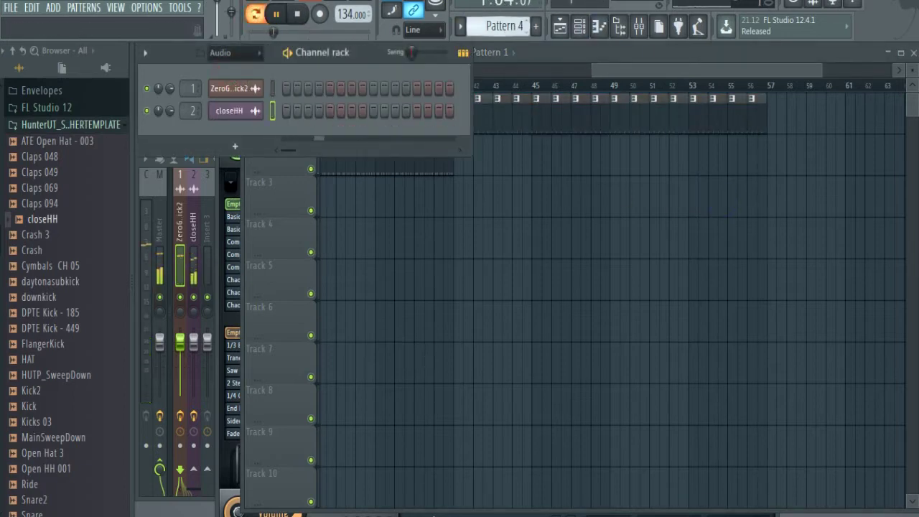
{"action": "left_click", "coordinate": [67, 178]}
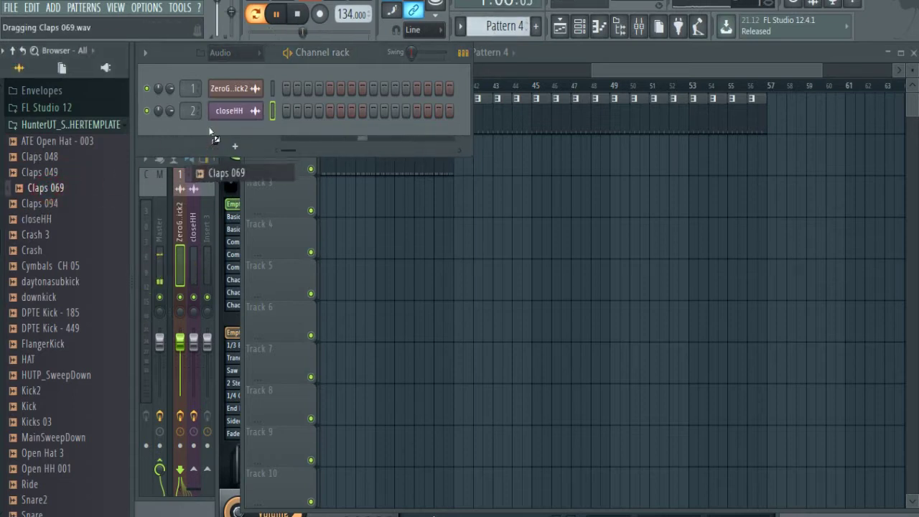
{"action": "left_click_drag", "start_coordinate": [214, 137], "coordinate": [299, 140]}
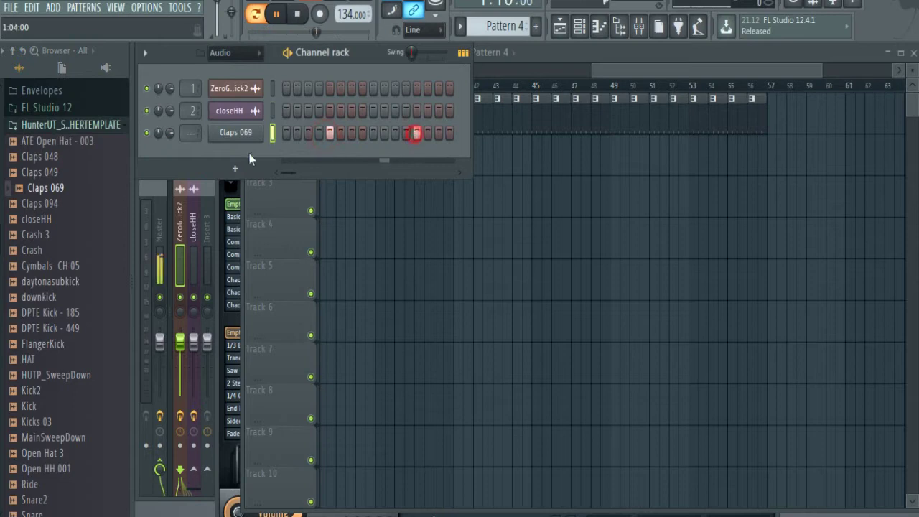
Audition other claps, add VEC3 Claps 023 as a channel, and place it on steps 5 and 13.
{"action": "left_click", "coordinate": [59, 178]}
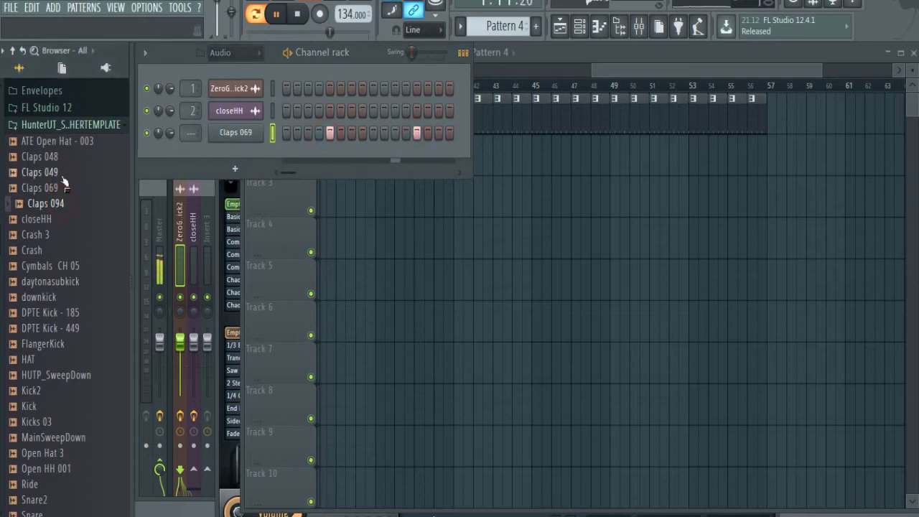
{"action": "scroll", "coordinate": [46, 424], "scroll_direction": "down", "scroll_amount": 6}
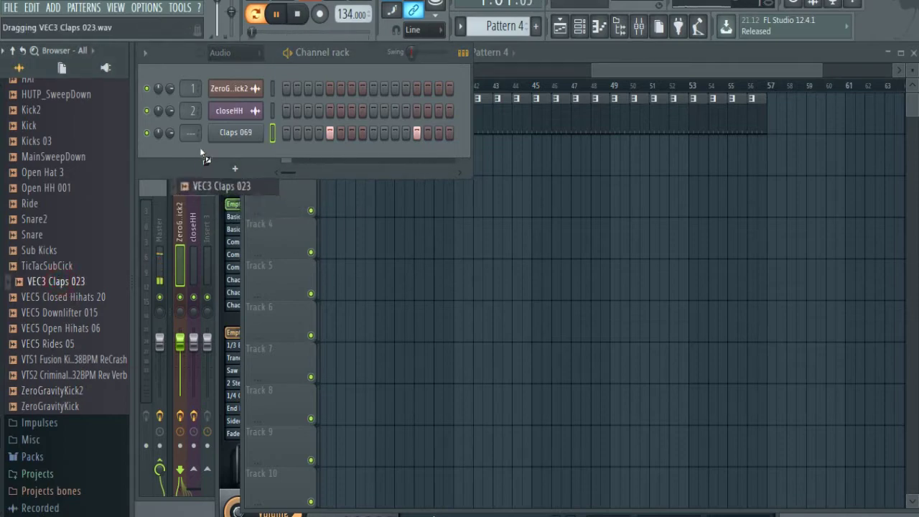
{"action": "left_click_drag", "start_coordinate": [202, 152], "coordinate": [342, 164]}
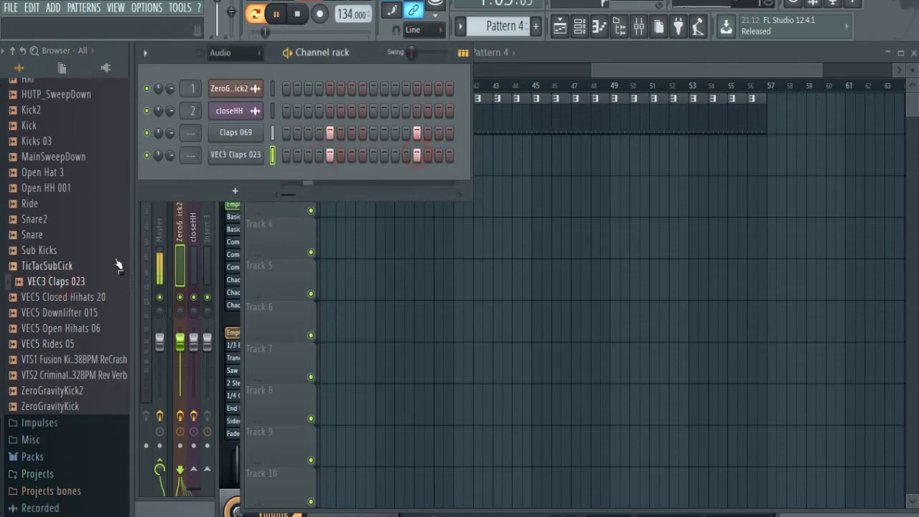
Add the Claps 049 sample as a channel and place it on steps 5 and 13.
{"action": "scroll", "coordinate": [79, 263], "scroll_direction": "up", "scroll_amount": 8}
{"action": "left_click", "coordinate": [68, 265]}
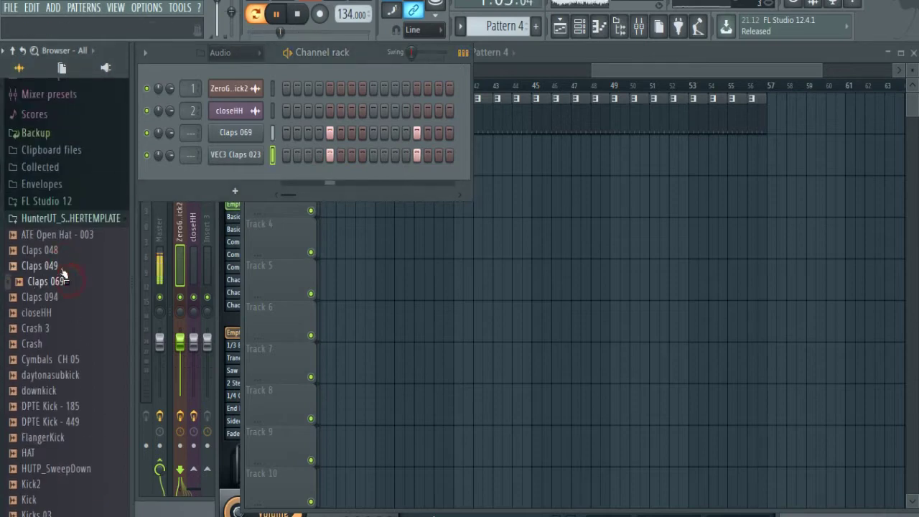
{"action": "left_click_drag", "start_coordinate": [213, 178], "coordinate": [326, 179]}
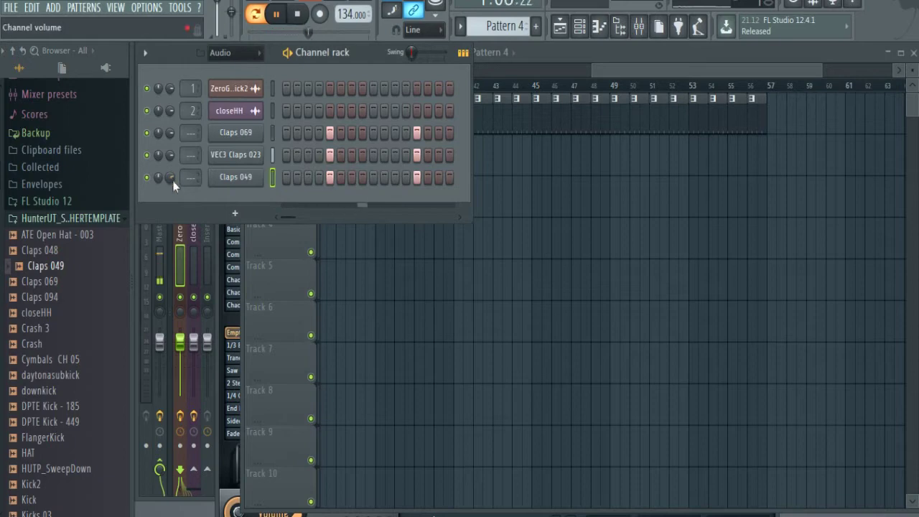
Route the Claps 069 channel to mixer track 3.
{"action": "left_click", "coordinate": [222, 134]}
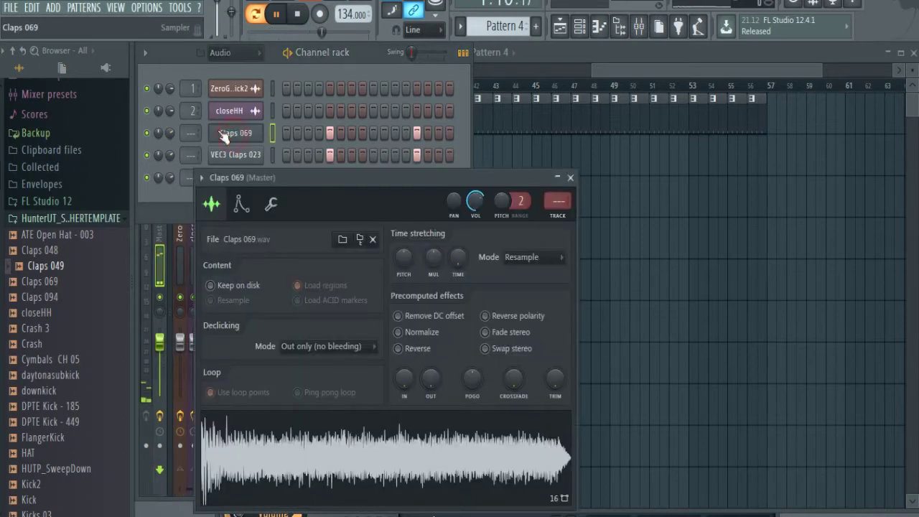
{"action": "left_click", "coordinate": [639, 30]}
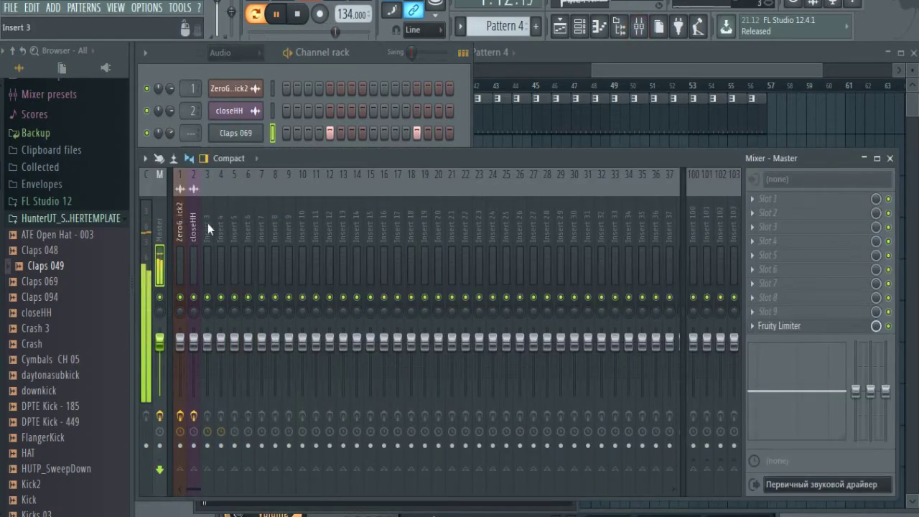
{"action": "right_click", "coordinate": [208, 223]}
{"action": "mouse_move", "coordinate": [303, 289]}
{"action": "left_click", "coordinate": [382, 284]}
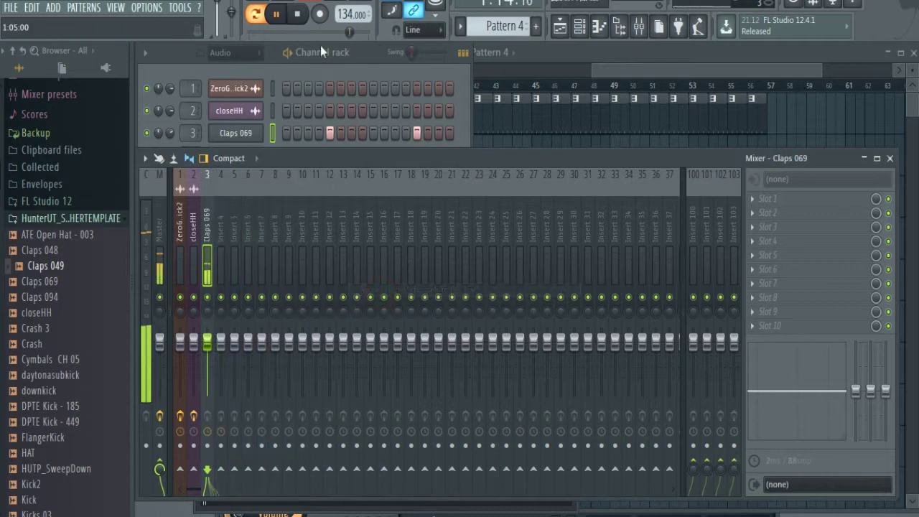
Delete the VEC3 Claps 023 channel from the channel rack.
{"action": "left_click", "coordinate": [316, 69]}
{"action": "right_click", "coordinate": [247, 164]}
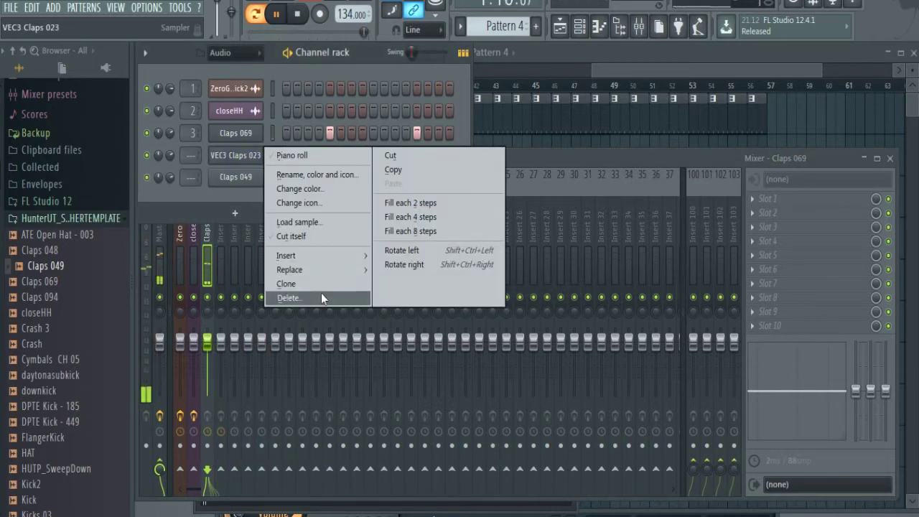
{"action": "left_click", "coordinate": [325, 298]}
{"action": "left_click", "coordinate": [537, 300]}
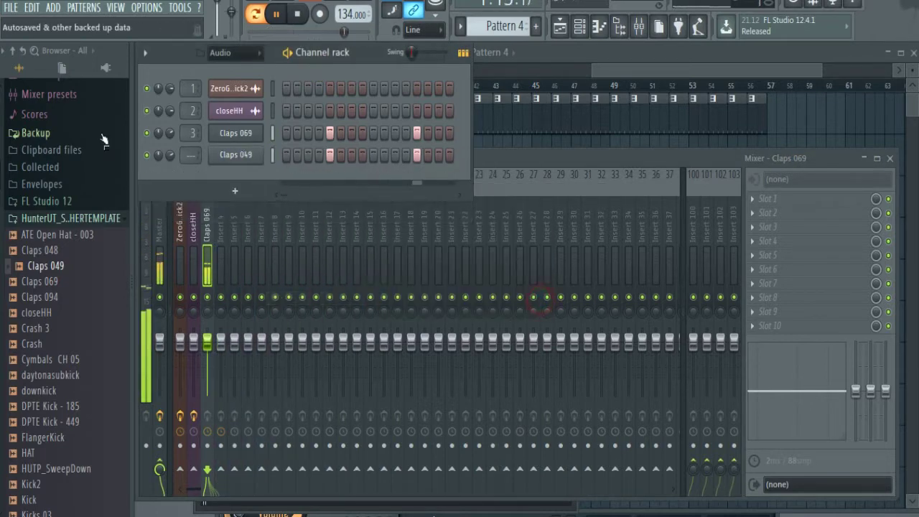
Route the Claps 049 channel to mixer track 3, sharing it with Claps 069.
{"action": "left_click", "coordinate": [246, 159]}
{"action": "left_click", "coordinate": [236, 143]}
{"action": "left_click", "coordinate": [228, 158]}
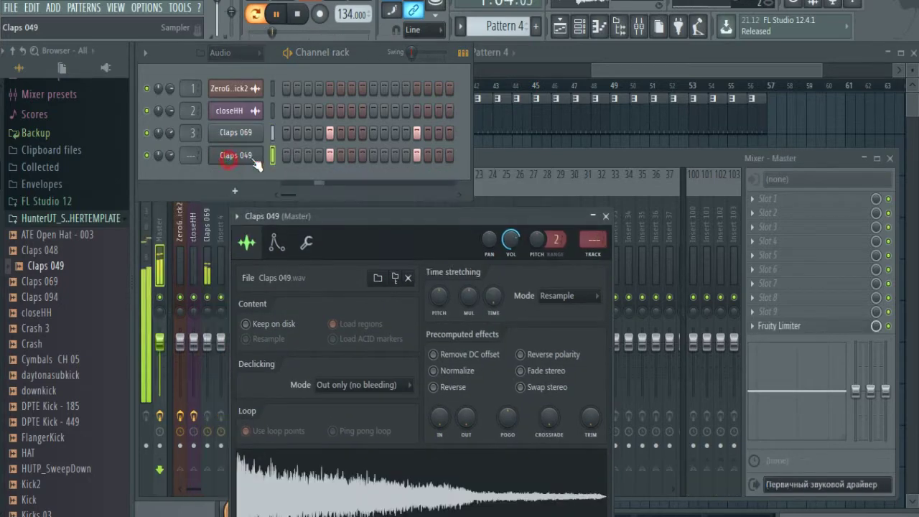
{"action": "mouse_move", "coordinate": [190, 155]}
{"action": "left_mouse_down"}
{"action": "mouse_move", "coordinate": [190, 147]}
{"action": "mouse_move", "coordinate": [195, 153]}
{"action": "left_mouse_up"}
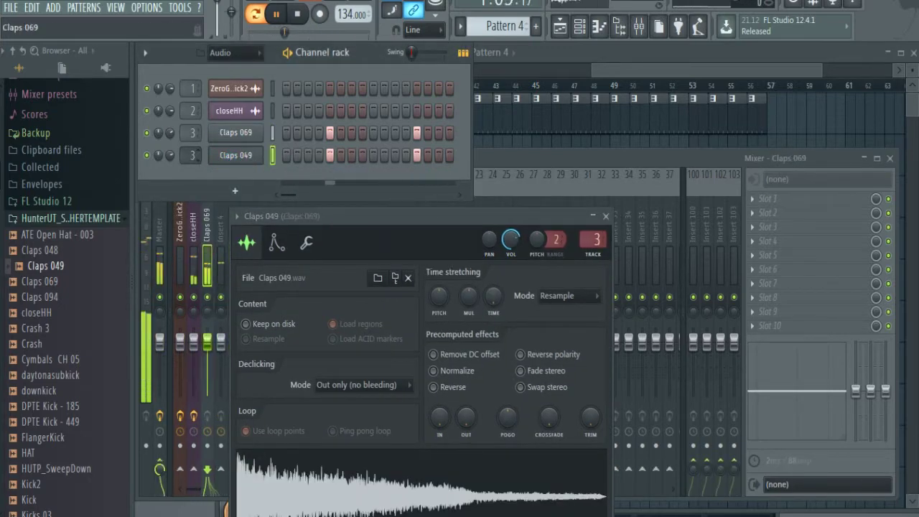
Add Fruity Parametric EQ 2 to slot 1 of the Claps 069 mixer track and adjust its equalizer bands.
{"action": "left_click", "coordinate": [498, 159]}
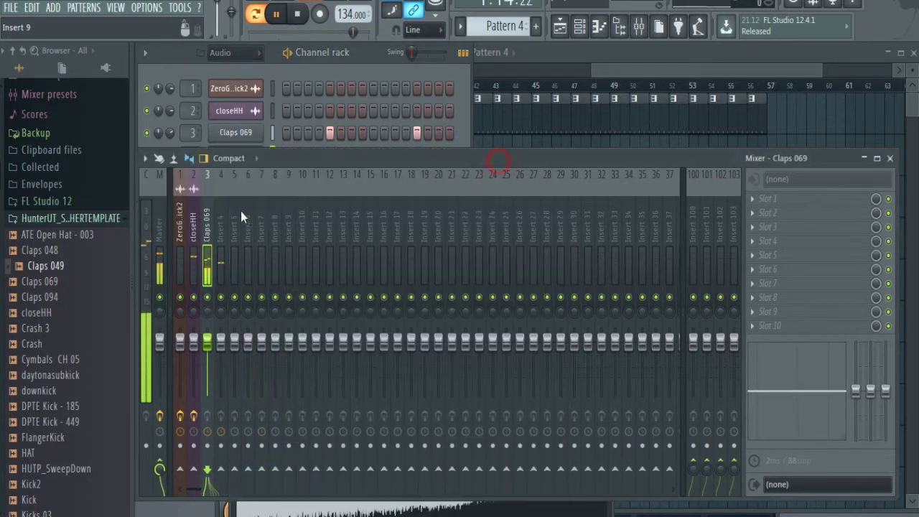
{"action": "left_click", "coordinate": [746, 198]}
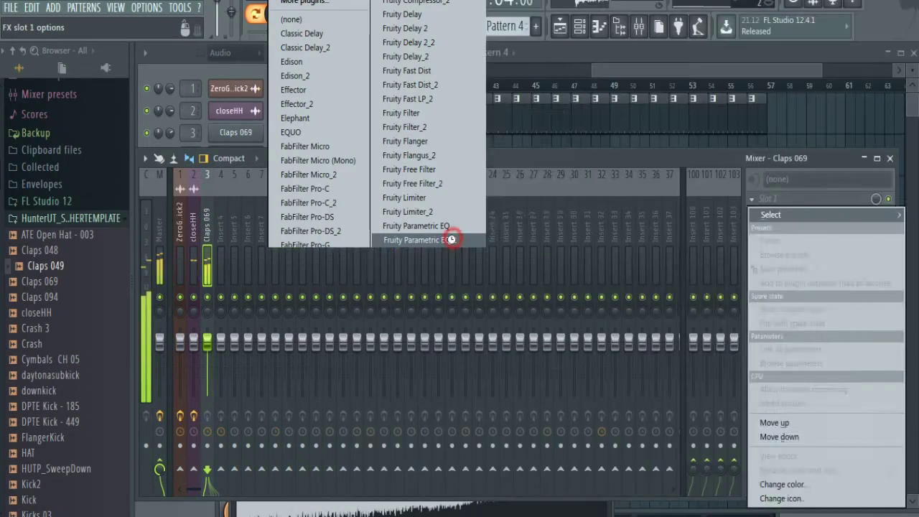
{"action": "left_click", "coordinate": [453, 233]}
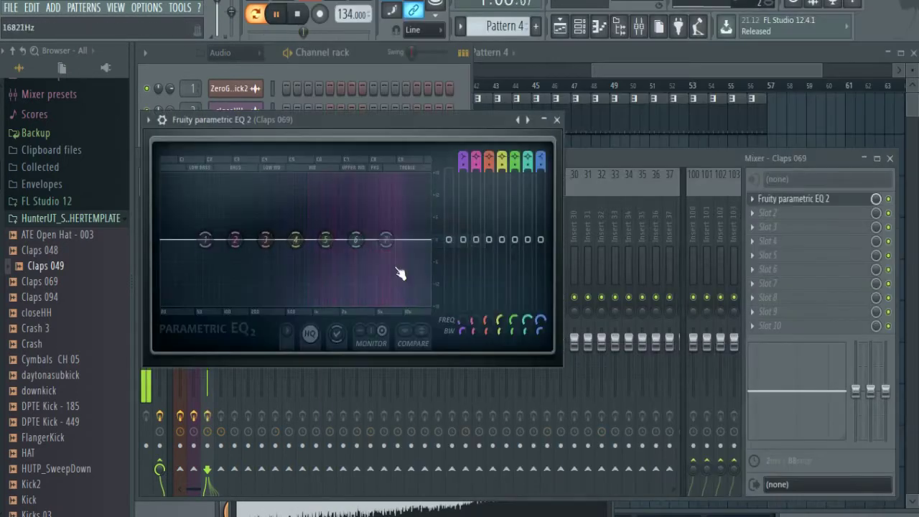
{"action": "left_click_drag", "start_coordinate": [386, 240], "coordinate": [355, 237]}
{"action": "mouse_move", "coordinate": [265, 240]}
{"action": "left_mouse_down"}
{"action": "mouse_move", "coordinate": [265, 231]}
{"action": "mouse_move", "coordinate": [234, 235]}
{"action": "mouse_move", "coordinate": [265, 229]}
{"action": "left_mouse_up"}
Load Gross Beat into slot 2 of the Claps 069 mixer track and choose its Sidechain volume preset.
{"action": "left_click", "coordinate": [745, 212]}
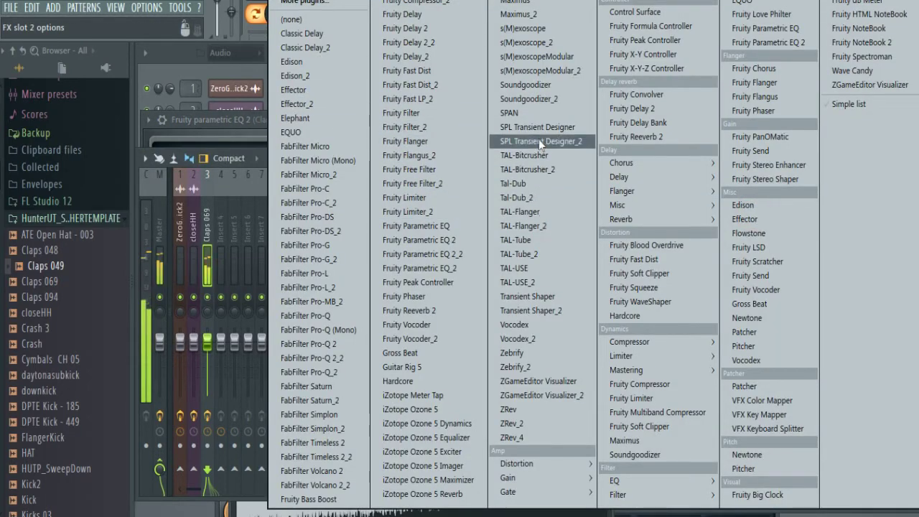
{"action": "left_click", "coordinate": [437, 352]}
{"action": "left_click", "coordinate": [166, 139]}
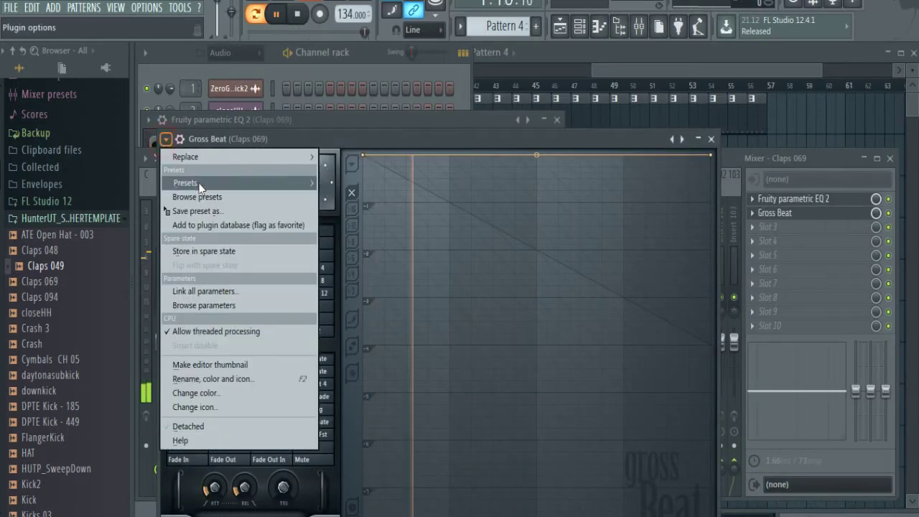
{"action": "mouse_move", "coordinate": [208, 156]}
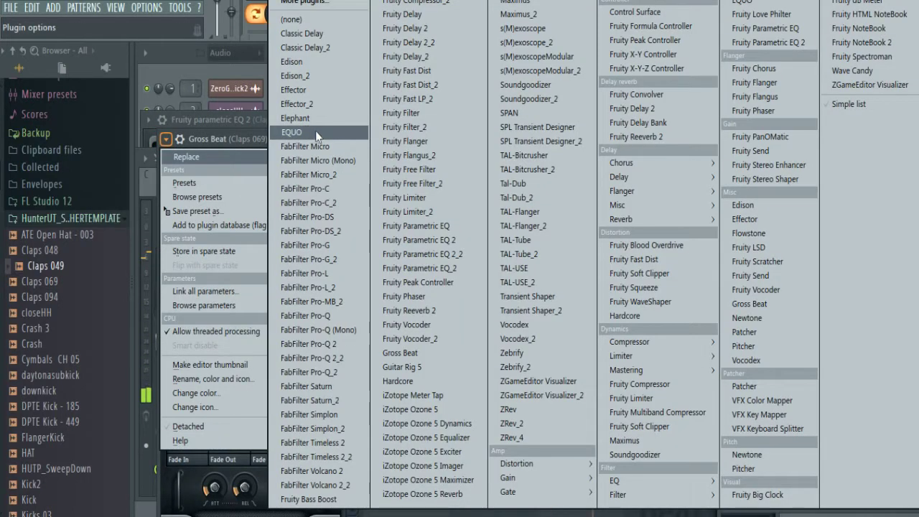
{"action": "left_click", "coordinate": [255, 142]}
{"action": "left_click", "coordinate": [194, 408]}
{"action": "left_click", "coordinate": [195, 422]}
{"action": "left_click", "coordinate": [194, 435]}
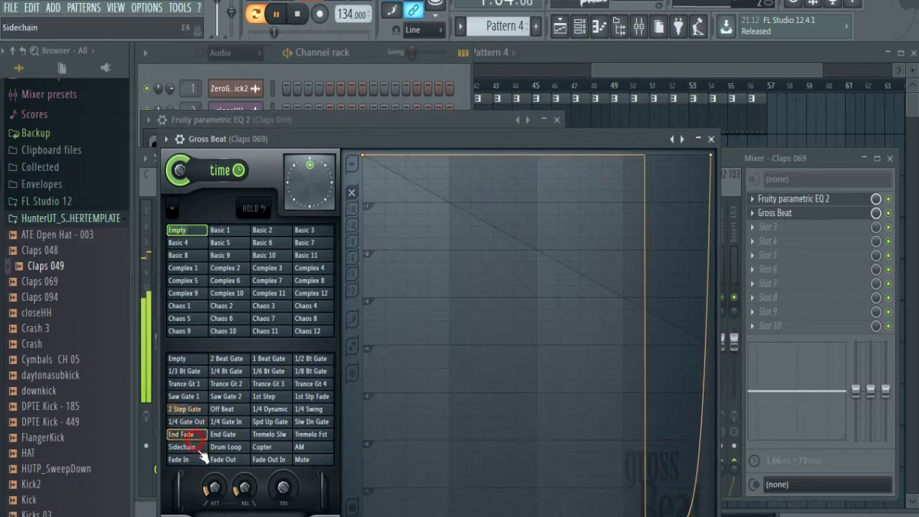
{"action": "left_click", "coordinate": [198, 447]}
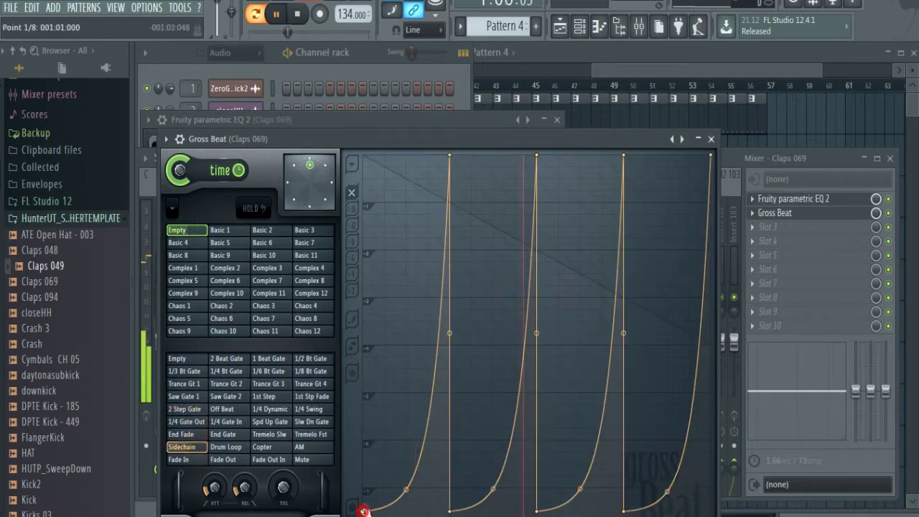
Raise the four low points of Gross Beat's Sidechain volume envelope to the -6 grid line.
{"action": "left_click_drag", "start_coordinate": [362, 511], "coordinate": [365, 444]}
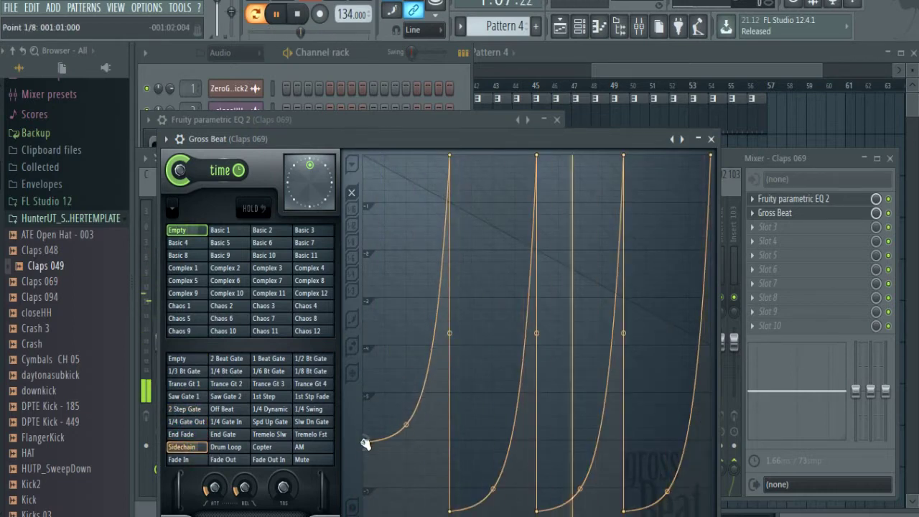
{"action": "left_click_drag", "start_coordinate": [446, 508], "coordinate": [451, 443]}
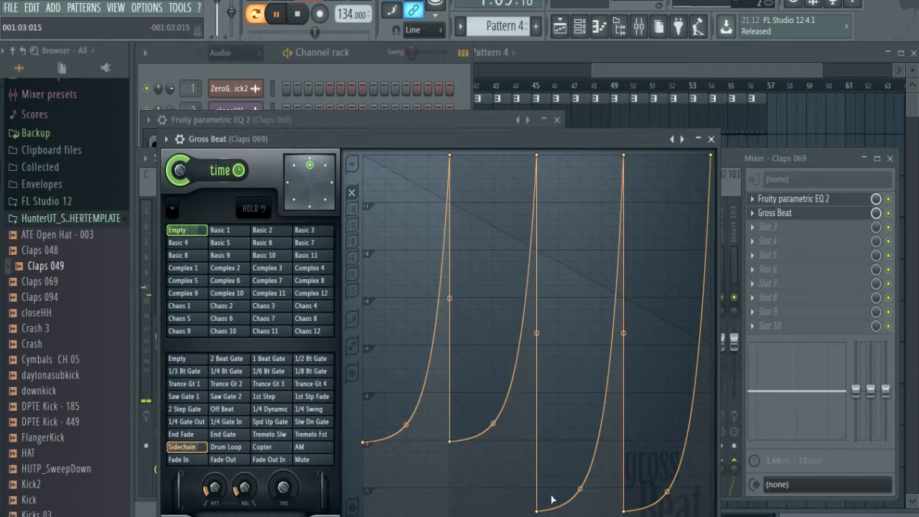
{"action": "left_click_drag", "start_coordinate": [536, 510], "coordinate": [537, 441]}
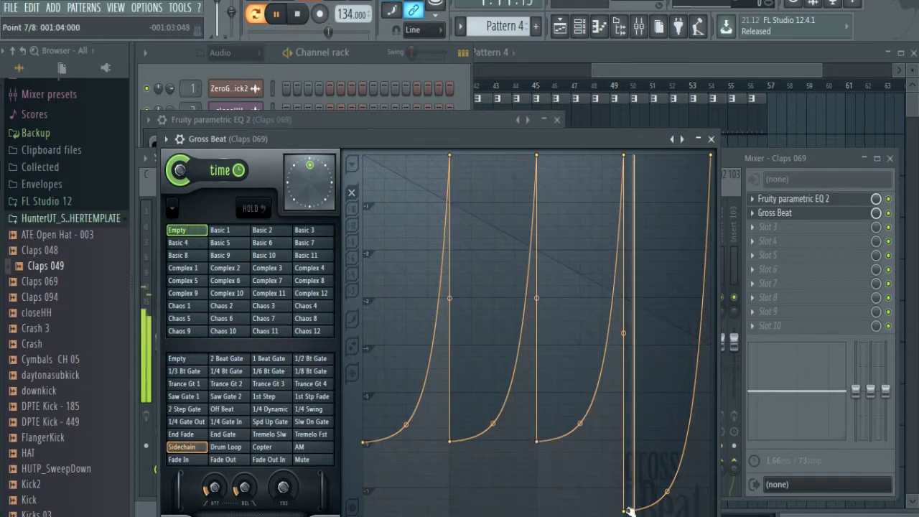
{"action": "left_click_drag", "start_coordinate": [626, 510], "coordinate": [623, 441]}
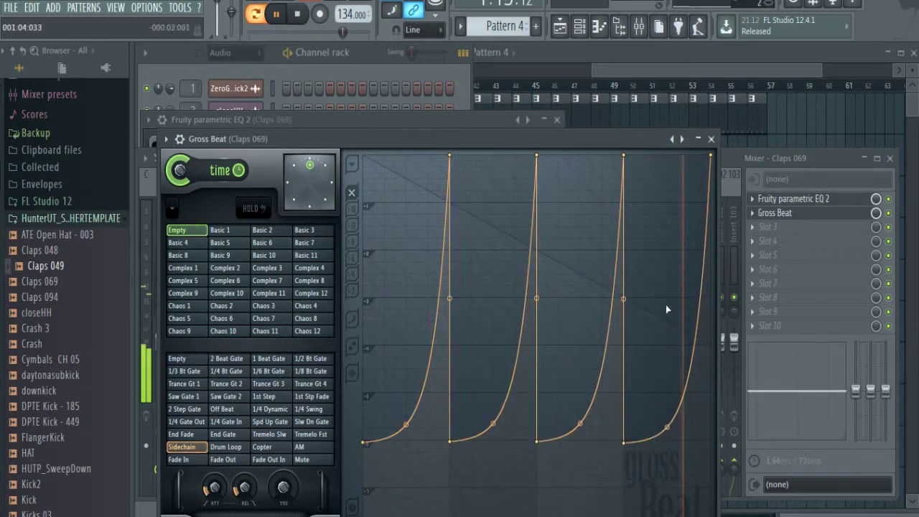
Reset the tension of the four rising curves in the Sidechain envelope so they become straight ramps.
{"action": "right_click", "coordinate": [667, 425]}
{"action": "right_click", "coordinate": [580, 424]}
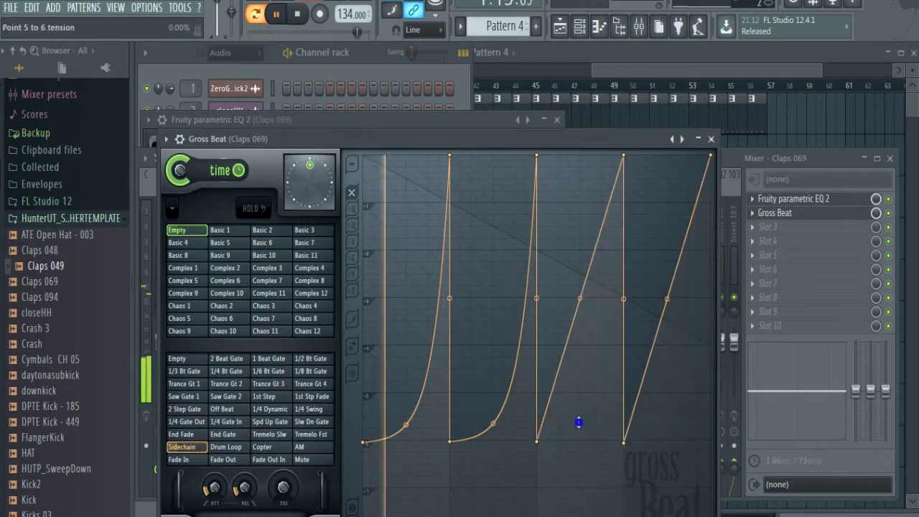
{"action": "right_click", "coordinate": [492, 423]}
{"action": "right_click", "coordinate": [407, 427]}
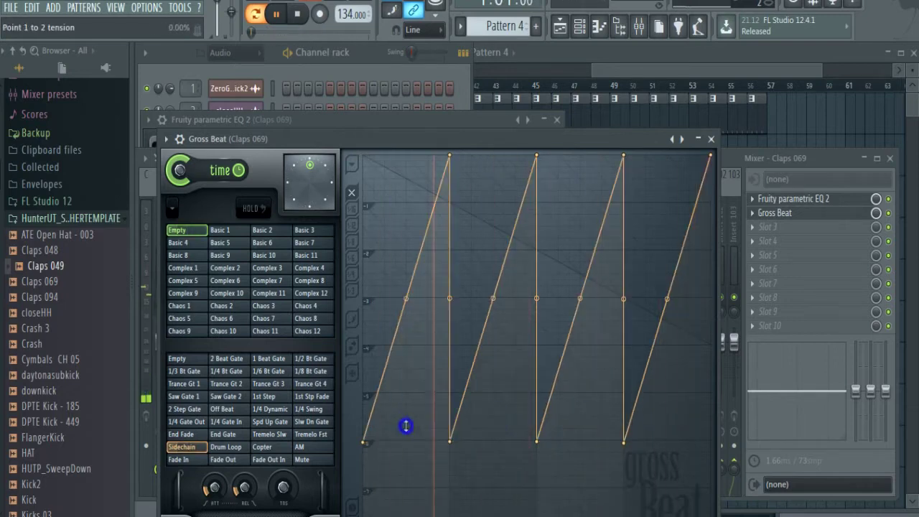
Paint Pattern 4 clips along playlist Track 3 from bar 17 through bar 40.
{"action": "left_click", "coordinate": [643, 97]}
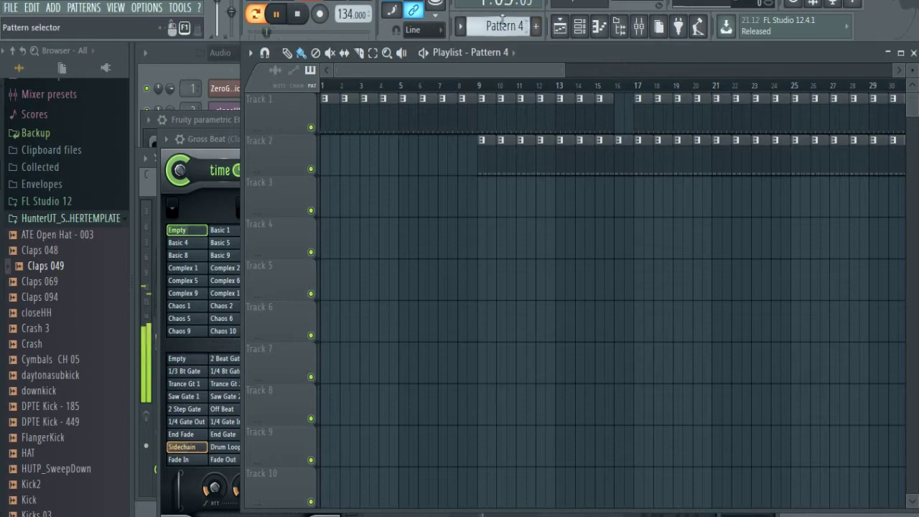
{"action": "left_click_drag", "start_coordinate": [521, 69], "coordinate": [587, 72]}
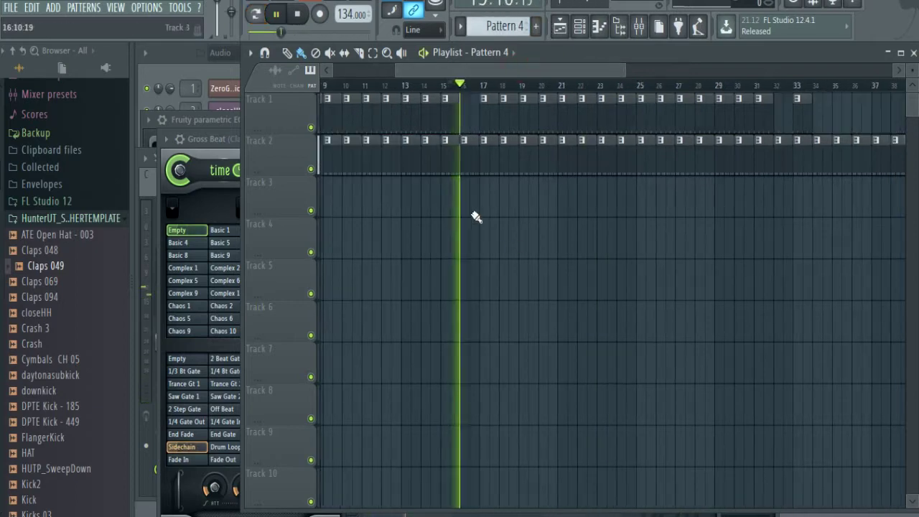
{"action": "left_click", "coordinate": [480, 207]}
{"action": "left_click_drag", "start_coordinate": [526, 209], "coordinate": [783, 211]}
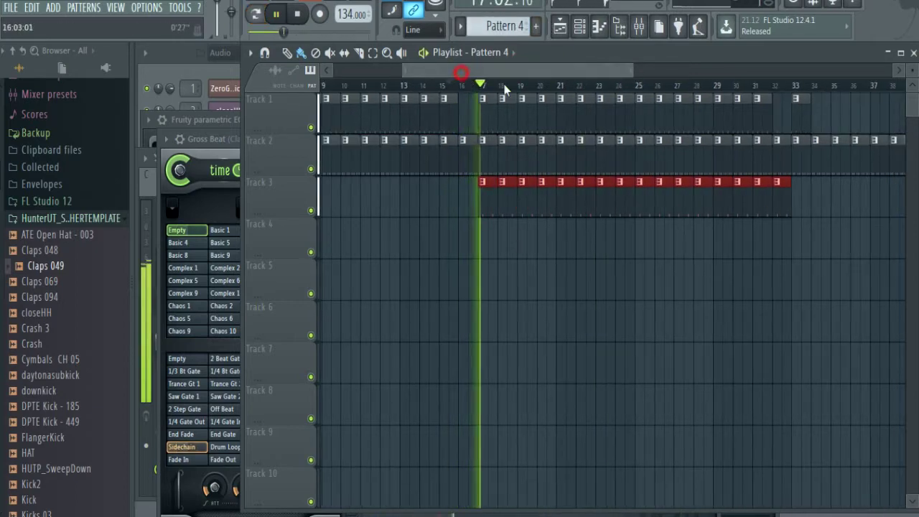
{"action": "left_click_drag", "start_coordinate": [455, 72], "coordinate": [510, 72]}
{"action": "right_click", "coordinate": [581, 296]}
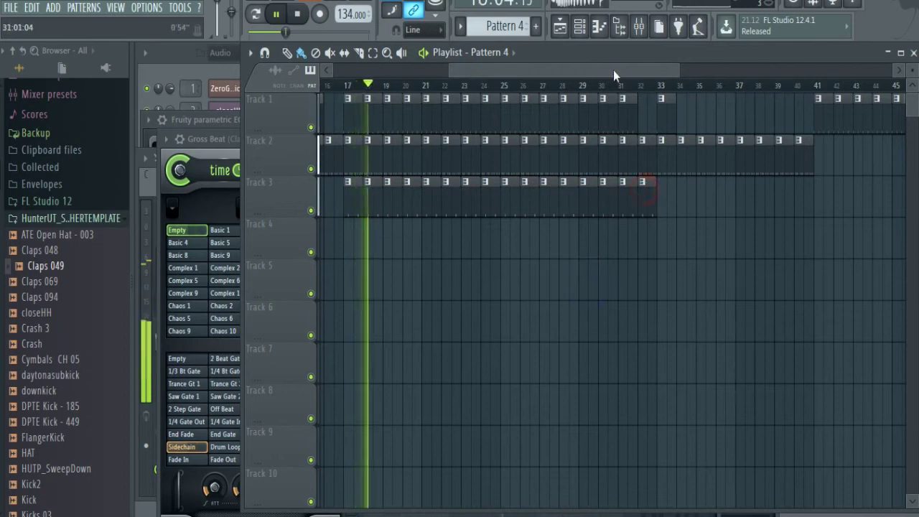
{"action": "left_click_drag", "start_coordinate": [611, 70], "coordinate": [672, 80]}
{"action": "left_click_drag", "start_coordinate": [508, 209], "coordinate": [643, 215]}
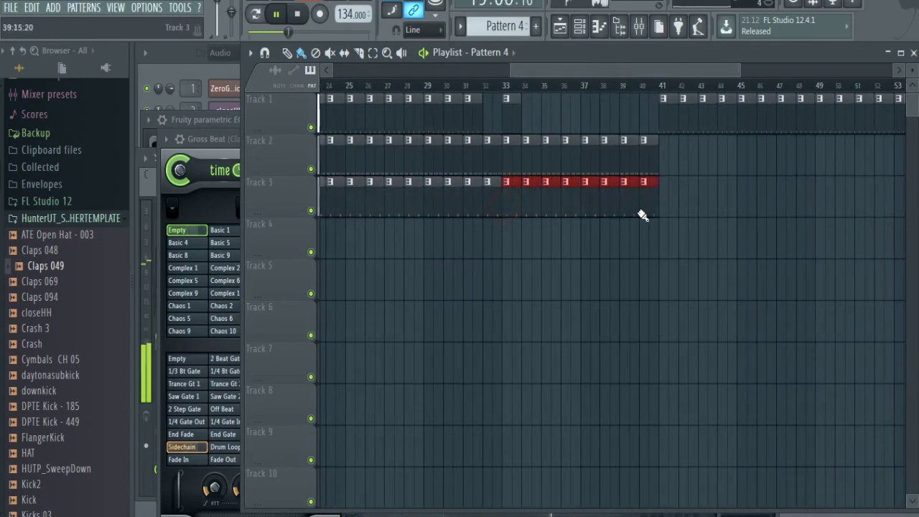
Add the HAT sample as a channel in Pattern 5, with hits on steps 3, 7, 11 and 15, and raise its pitch about 147 cents.
{"action": "left_click", "coordinate": [215, 70]}
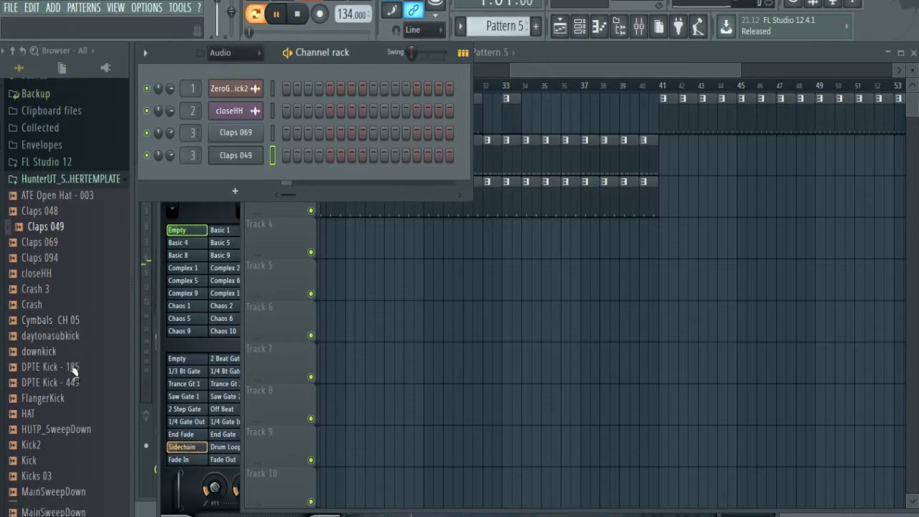
{"action": "scroll", "coordinate": [60, 224], "scroll_direction": "down", "scroll_amount": 6}
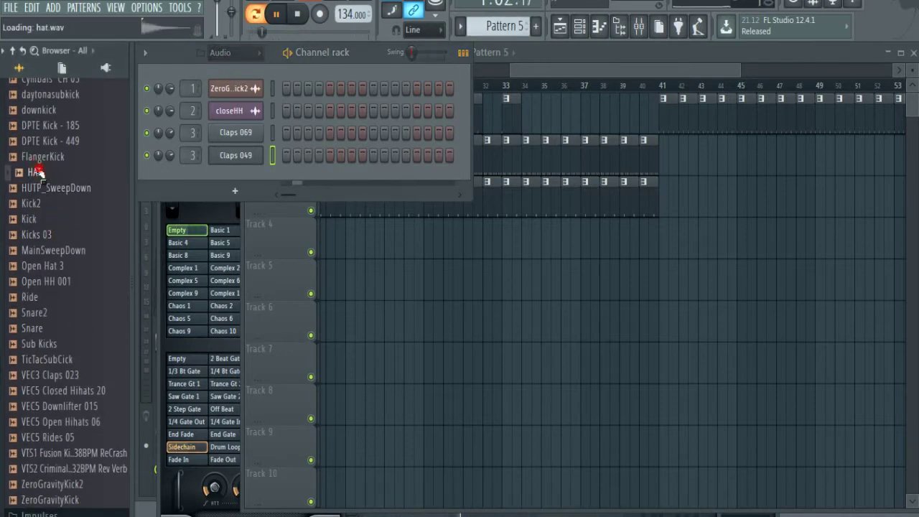
{"action": "left_click_drag", "start_coordinate": [219, 175], "coordinate": [219, 176]}
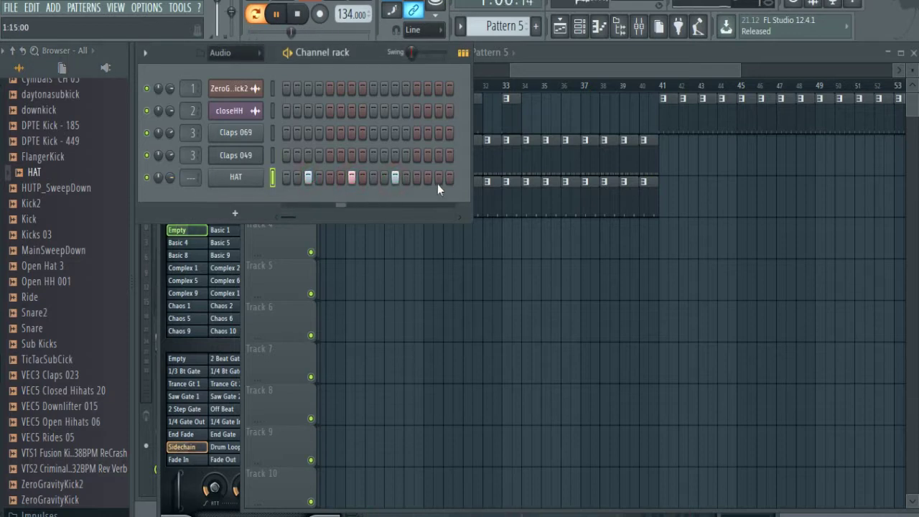
{"action": "left_click", "coordinate": [229, 180]}
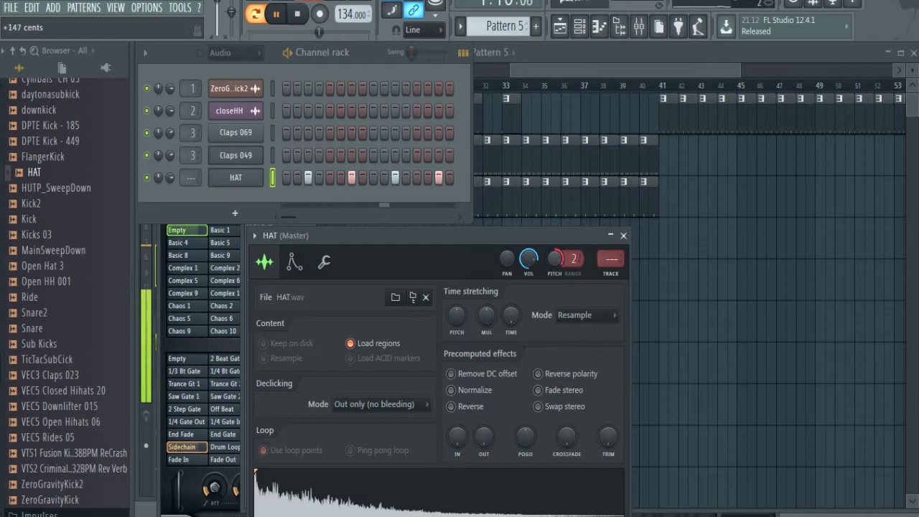
Paint Pattern 5 clips along playlist Track 4 from bar 25 through bar 40, removing the stray clip on Track 5.
{"action": "left_click_drag", "start_coordinate": [560, 75], "coordinate": [495, 54]}
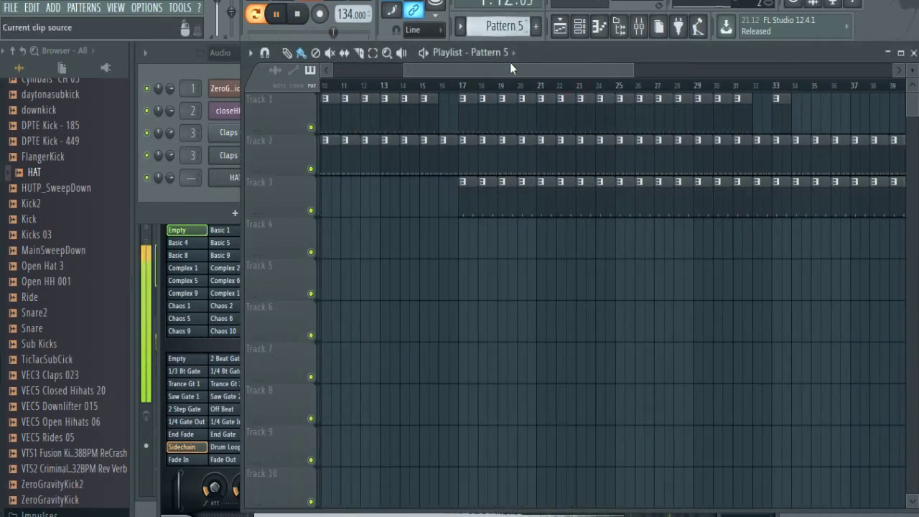
{"action": "key", "text": "l"}
{"action": "left_click", "coordinate": [571, 85]}
{"action": "left_click_drag", "start_coordinate": [616, 244], "coordinate": [903, 244]}
{"action": "left_click_drag", "start_coordinate": [610, 76], "coordinate": [692, 80]}
{"action": "left_click", "coordinate": [721, 294]}
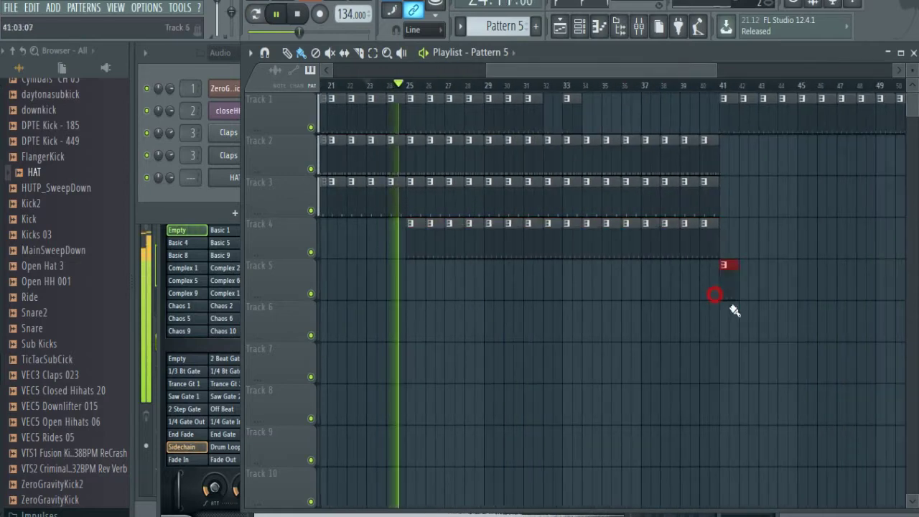
{"action": "right_click", "coordinate": [729, 291]}
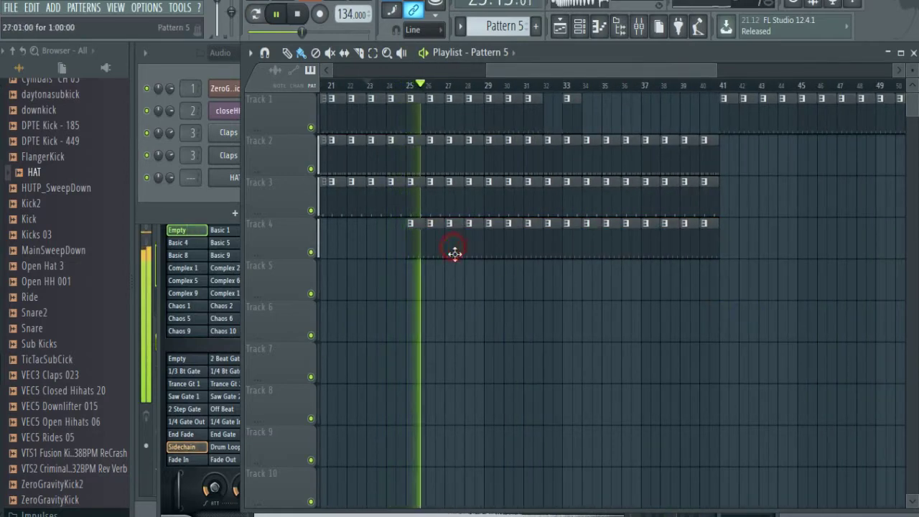
Try the project tempo at 137 BPM and set it back to 134 BPM.
{"action": "scroll", "coordinate": [352, 16], "scroll_direction": "up", "scroll_amount": 3}
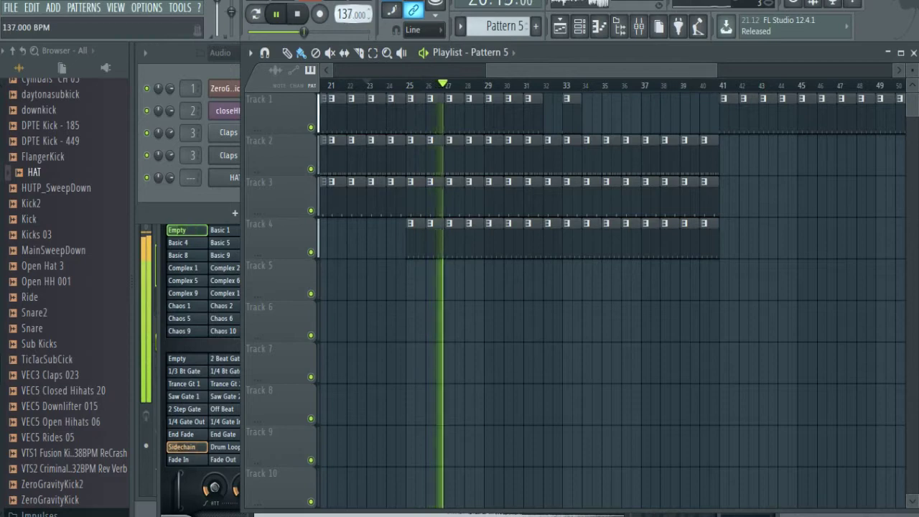
{"action": "left_click", "coordinate": [475, 298]}
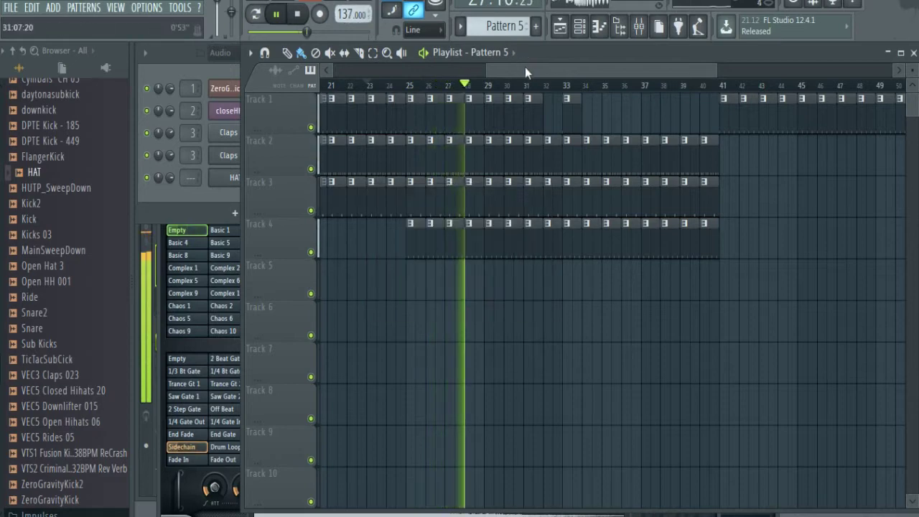
{"action": "left_click_drag", "start_coordinate": [524, 68], "coordinate": [193, 76]}
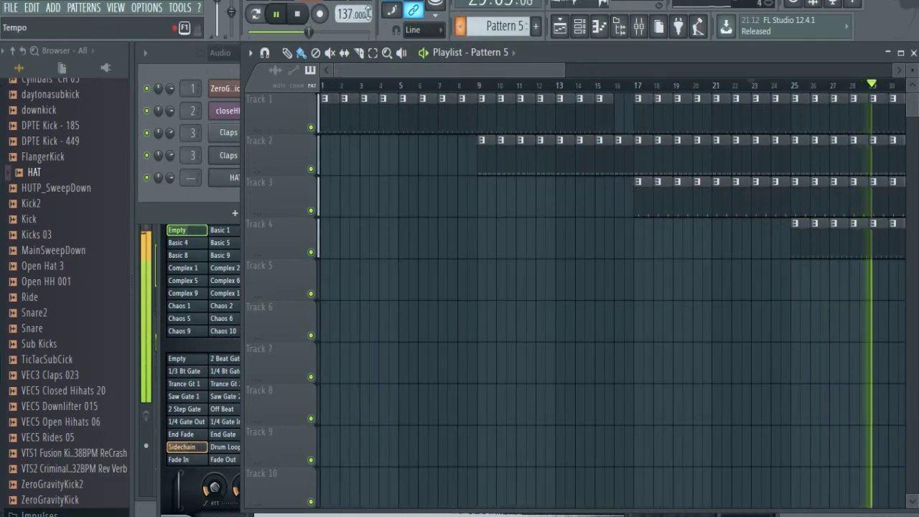
{"action": "left_click_drag", "start_coordinate": [351, 14], "coordinate": [351, 19]}
{"action": "left_click", "coordinate": [474, 298]}
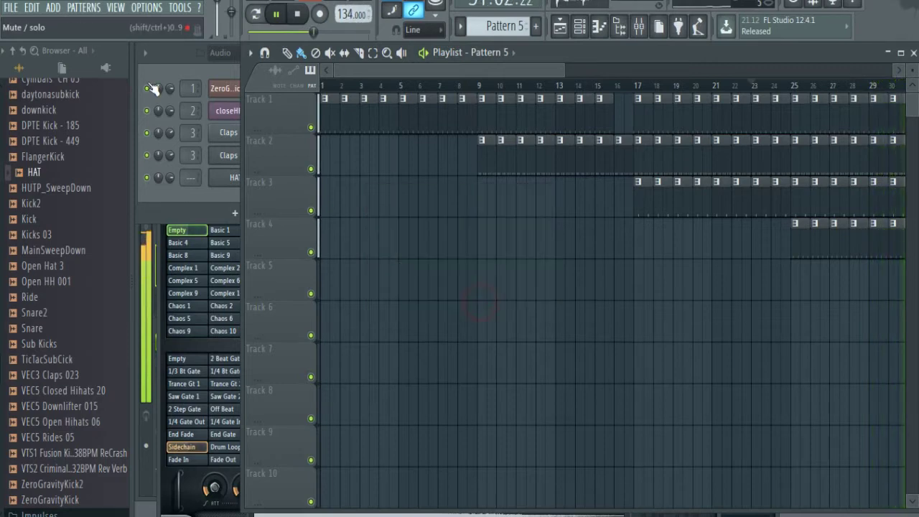
Place two Crash 3 clips on Track 5, trimming the first to bars 1 through 7 and the second to its swell in bar 16.
{"action": "left_click", "coordinate": [211, 70]}
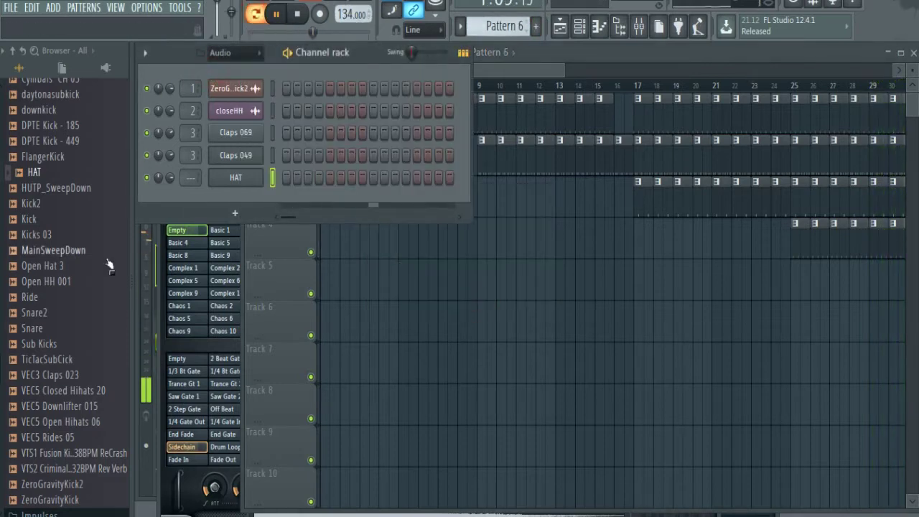
{"action": "scroll", "coordinate": [80, 330], "scroll_direction": "up", "scroll_amount": 6}
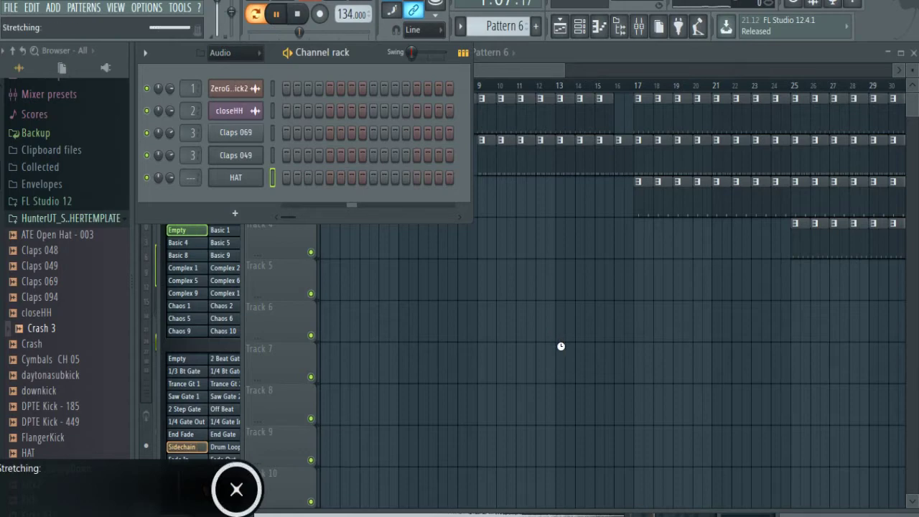
{"action": "left_click_drag", "start_coordinate": [560, 346], "coordinate": [323, 281]}
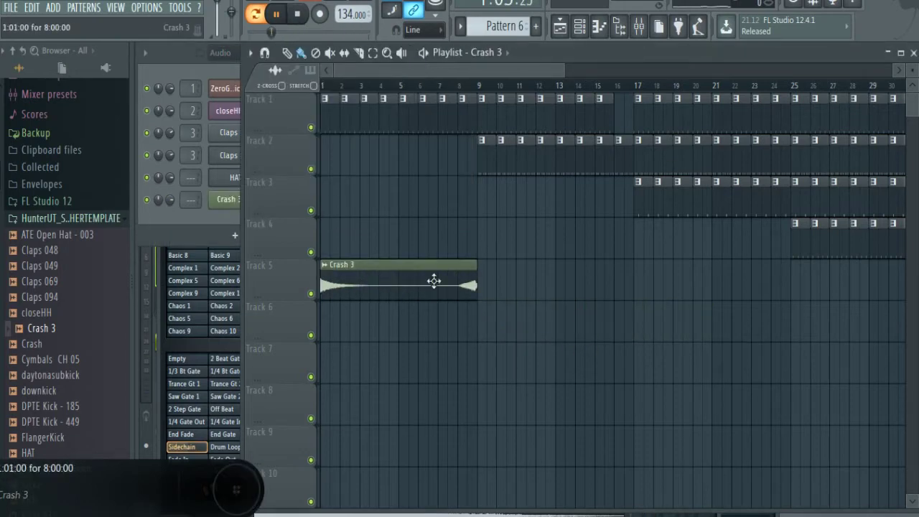
{"action": "left_click", "coordinate": [489, 290]}
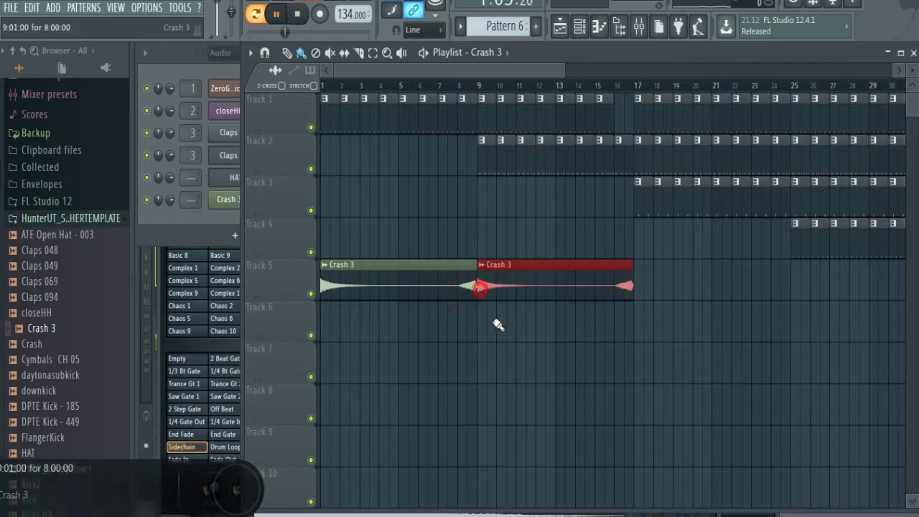
{"action": "left_click_drag", "start_coordinate": [471, 293], "coordinate": [609, 291]}
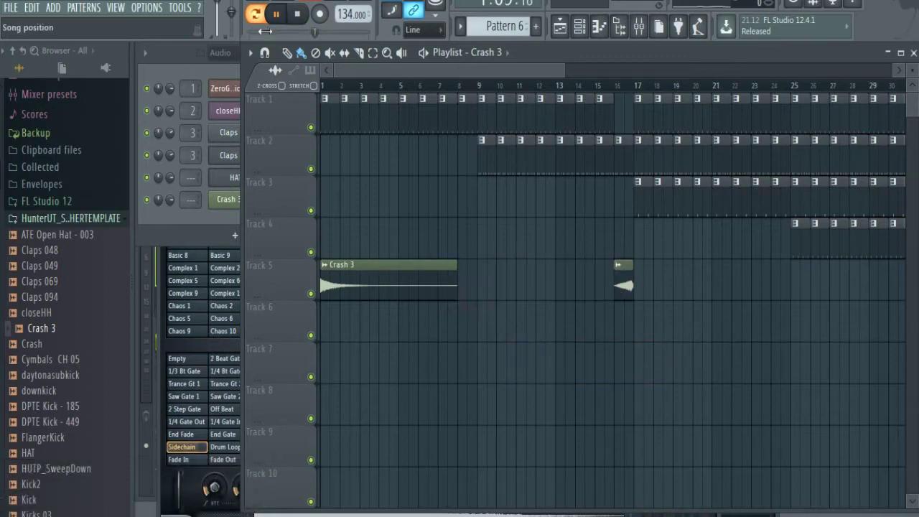
Add Crash 3 clips on Track 5 at bars 17, 33 and 41, with the swell in bar 32, and play from bar 41.
{"action": "left_click_drag", "start_coordinate": [265, 31], "coordinate": [248, 32]}
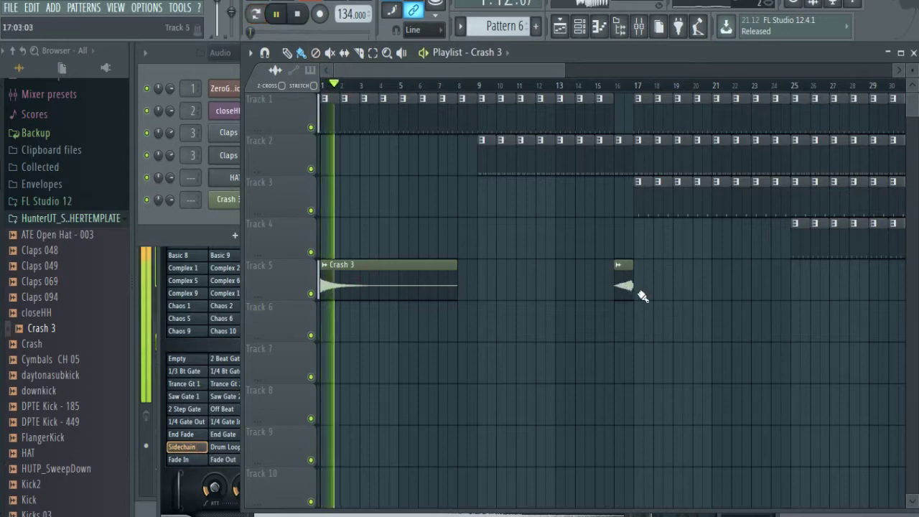
{"action": "left_click_drag", "start_coordinate": [642, 296], "coordinate": [771, 290]}
{"action": "left_click_drag", "start_coordinate": [523, 68], "coordinate": [636, 92]}
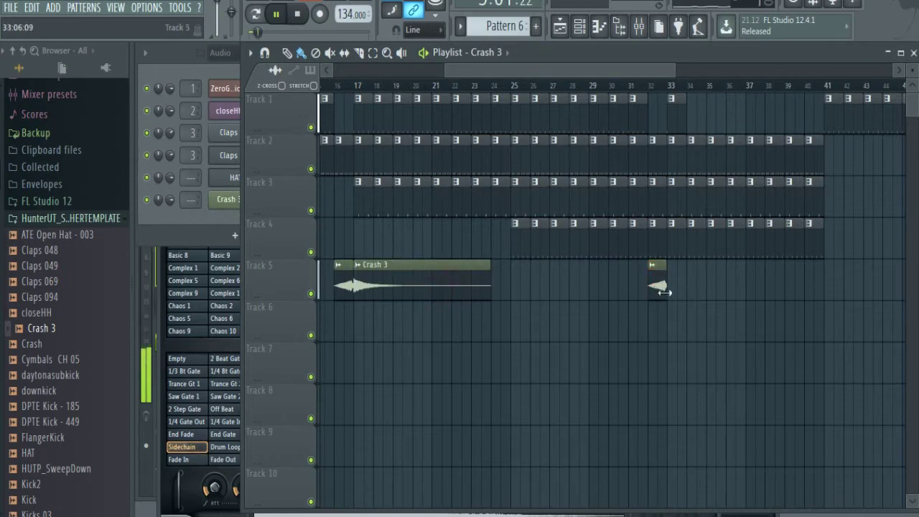
{"action": "left_click_drag", "start_coordinate": [674, 292], "coordinate": [804, 291]}
{"action": "left_click", "coordinate": [831, 284]}
{"action": "left_click", "coordinate": [832, 86]}
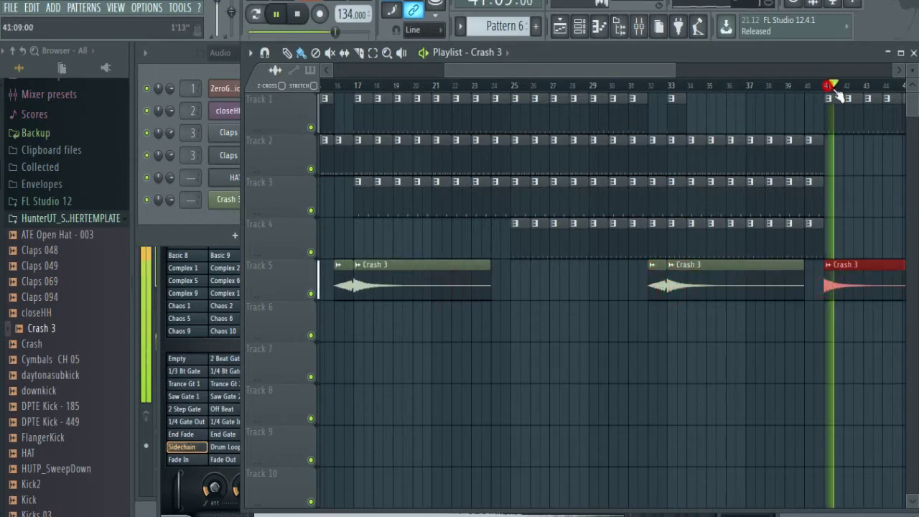
Add a Crash 3 clip on Track 5 at bar 57 and paint Pattern 3 clips on Track 2 from bar 49 through bar 56.
{"action": "left_click_drag", "start_coordinate": [518, 70], "coordinate": [640, 70]}
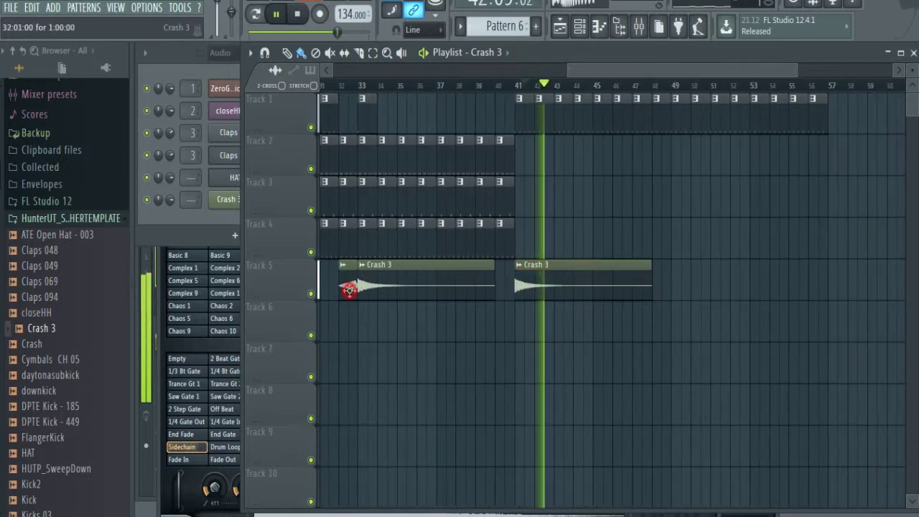
{"action": "left_click", "coordinate": [841, 276]}
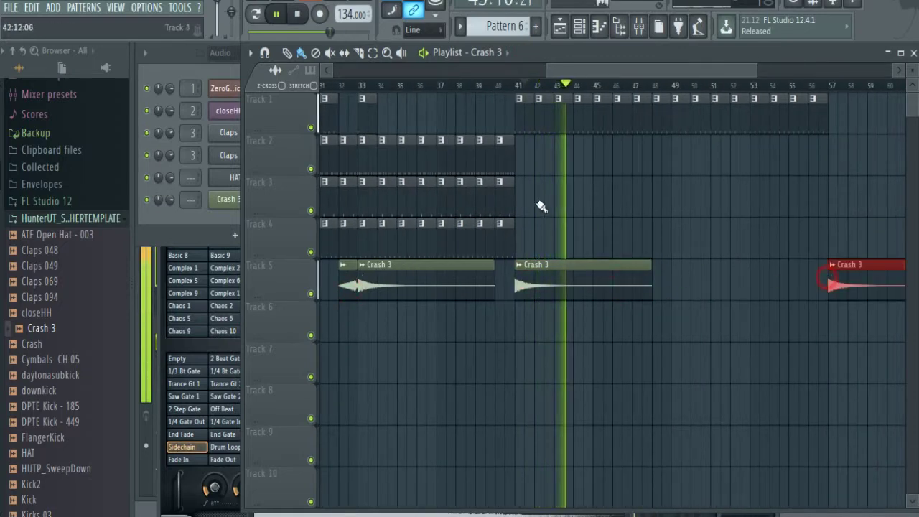
{"action": "left_click_drag", "start_coordinate": [576, 70], "coordinate": [497, 71]}
{"action": "left_click", "coordinate": [432, 164]}
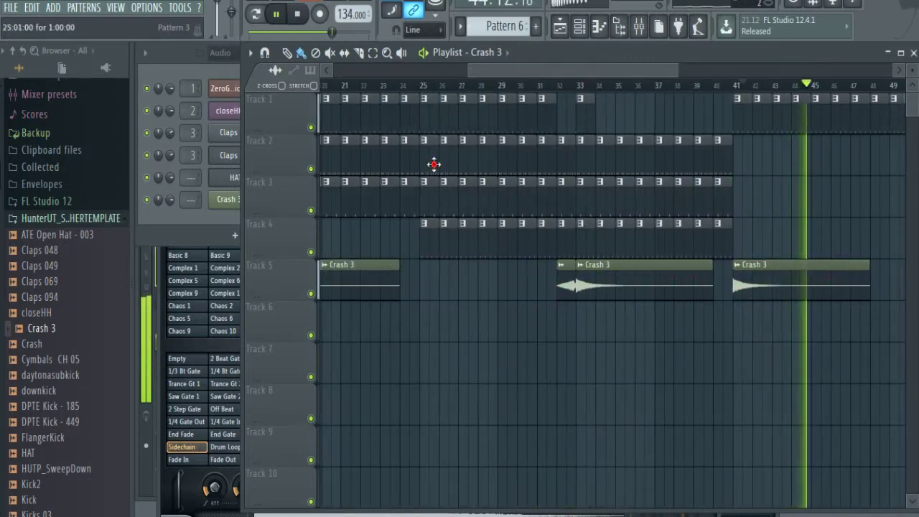
{"action": "mouse_move", "coordinate": [589, 71]}
{"action": "left_mouse_down"}
{"action": "mouse_move", "coordinate": [732, 75]}
{"action": "mouse_move", "coordinate": [718, 72]}
{"action": "left_mouse_up"}
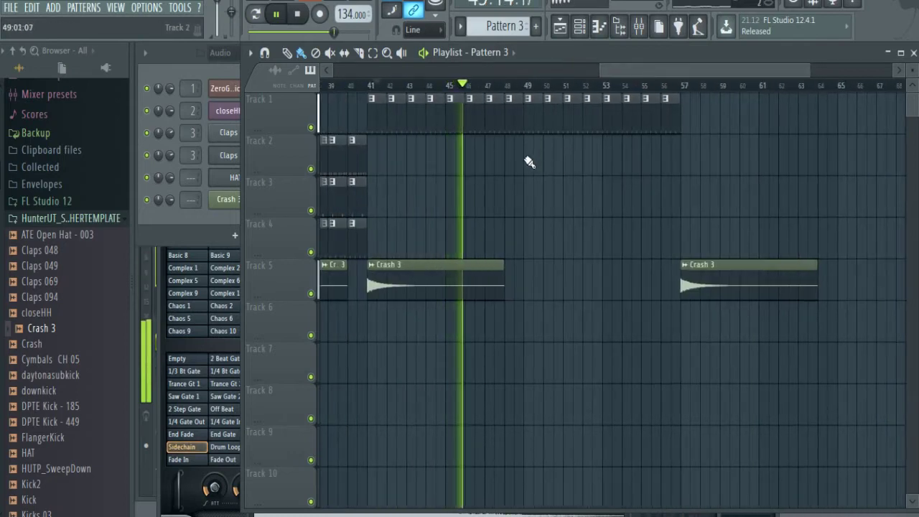
{"action": "left_click_drag", "start_coordinate": [528, 160], "coordinate": [673, 171]}
{"action": "left_click", "coordinate": [701, 134]}
{"action": "right_click", "coordinate": [710, 133]}
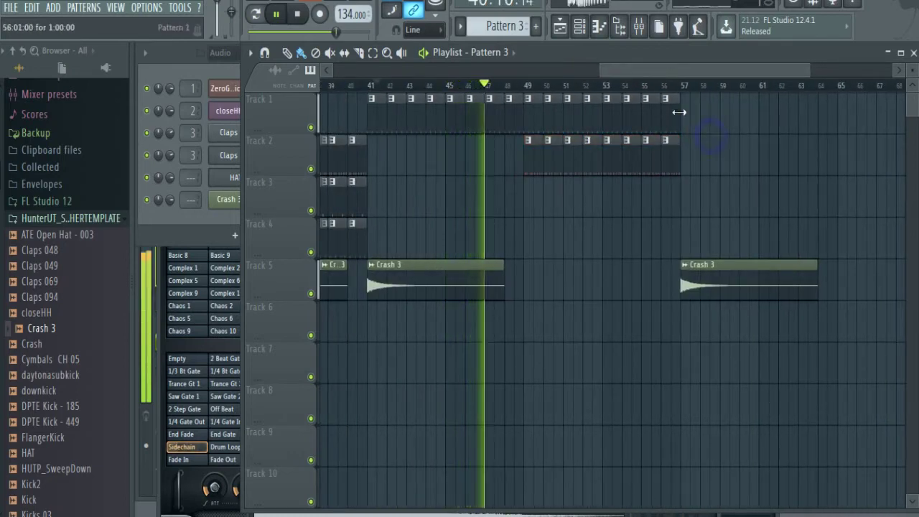
Delete the bar 56 clips on Tracks 1 and 2, and paint Pattern 1 and Pattern 3 clips there from bar 57 through bar 72.
{"action": "right_click", "coordinate": [677, 113]}
{"action": "right_click", "coordinate": [669, 158]}
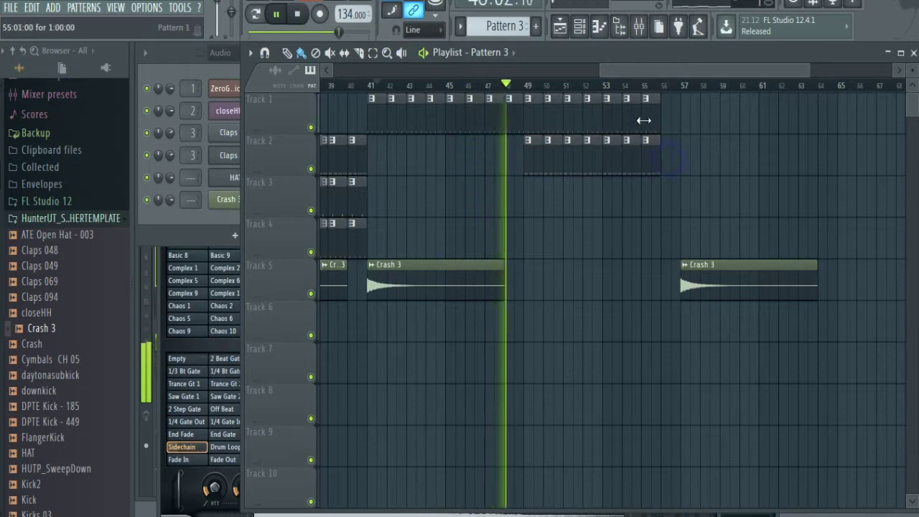
{"action": "left_click", "coordinate": [646, 119]}
{"action": "left_click_drag", "start_coordinate": [629, 71], "coordinate": [696, 76]}
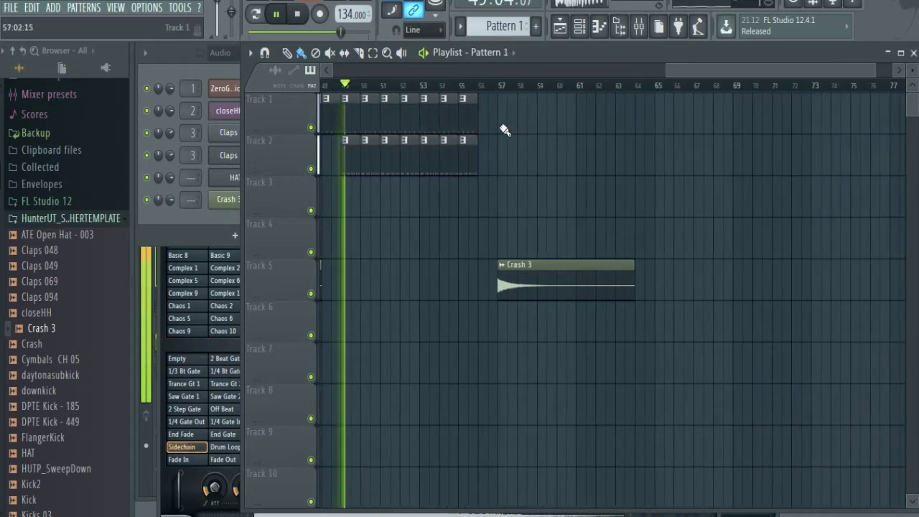
{"action": "left_click_drag", "start_coordinate": [498, 126], "coordinate": [795, 131]}
{"action": "left_click", "coordinate": [467, 163]}
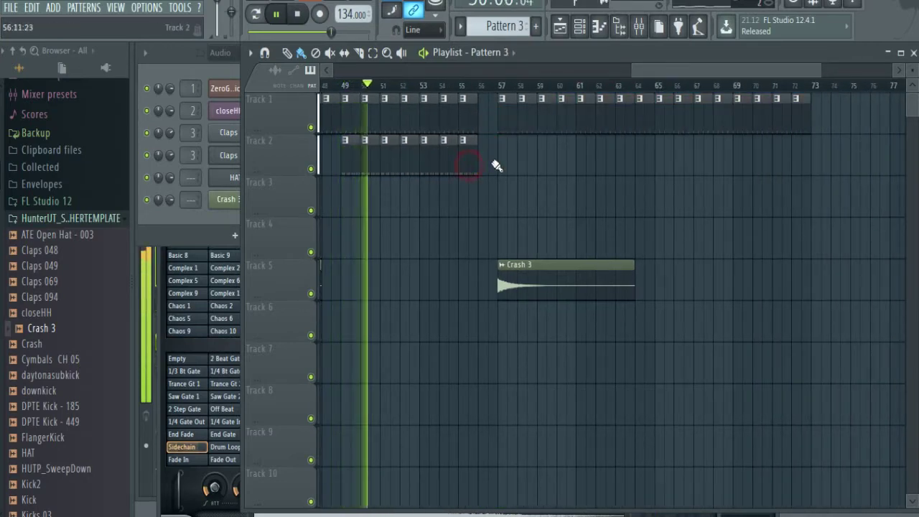
{"action": "left_click_drag", "start_coordinate": [505, 165], "coordinate": [820, 164]}
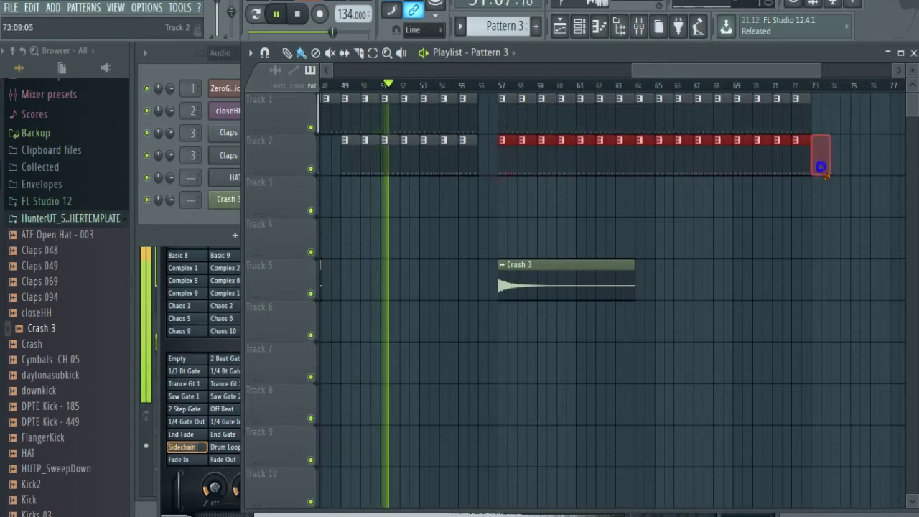
Paint Pattern 4 clips on Track 3 from bar 57 through bar 64 and trim Track 1's bar 64 clip to 12 steps.
{"action": "left_click_drag", "start_coordinate": [710, 67], "coordinate": [627, 68]}
{"action": "left_click", "coordinate": [482, 198]}
{"action": "mouse_move", "coordinate": [590, 180]}
{"action": "left_mouse_down"}
{"action": "mouse_move", "coordinate": [716, 209]}
{"action": "mouse_move", "coordinate": [744, 240]}
{"action": "mouse_move", "coordinate": [749, 225]}
{"action": "left_mouse_up"}
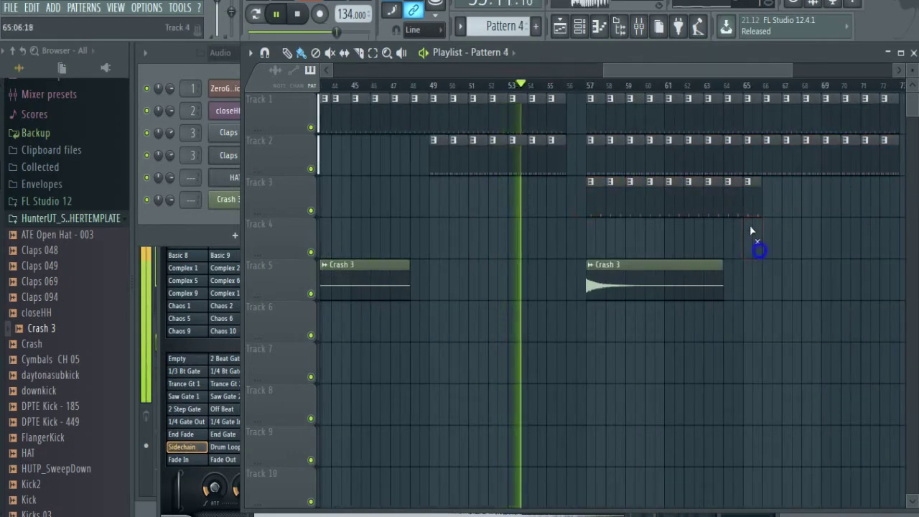
{"action": "left_click_drag", "start_coordinate": [603, 65], "coordinate": [687, 67]}
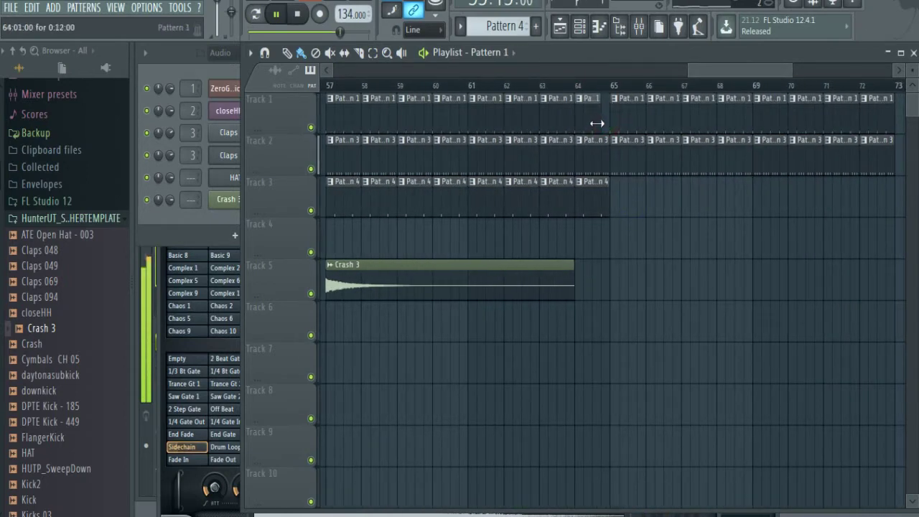
On Track 5, add a Crash 3 clip at bar 65 and its swell in bar 56, and extend the bar 33 clip to bar 41.
{"action": "left_click_drag", "start_coordinate": [688, 69], "coordinate": [586, 79]}
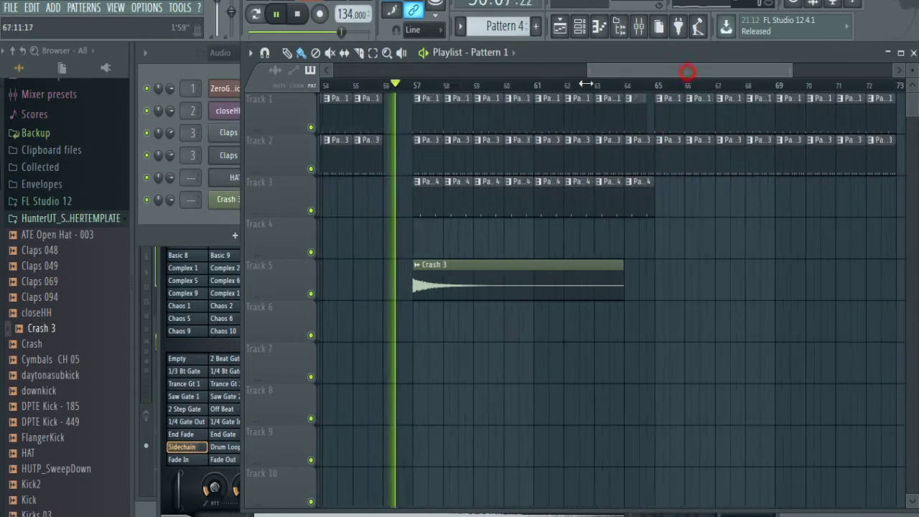
{"action": "left_click", "coordinate": [769, 283]}
{"action": "left_click_drag", "start_coordinate": [665, 69], "coordinate": [627, 69]}
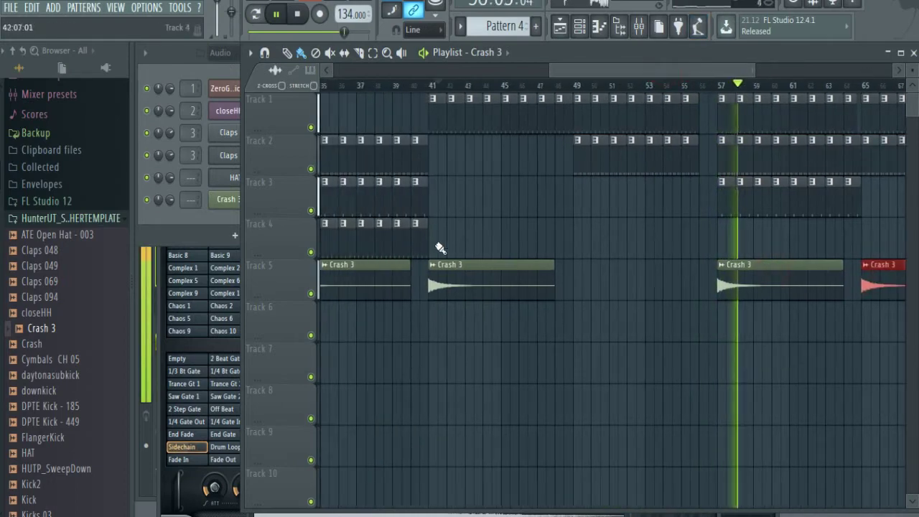
{"action": "left_click_drag", "start_coordinate": [549, 70], "coordinate": [490, 69]}
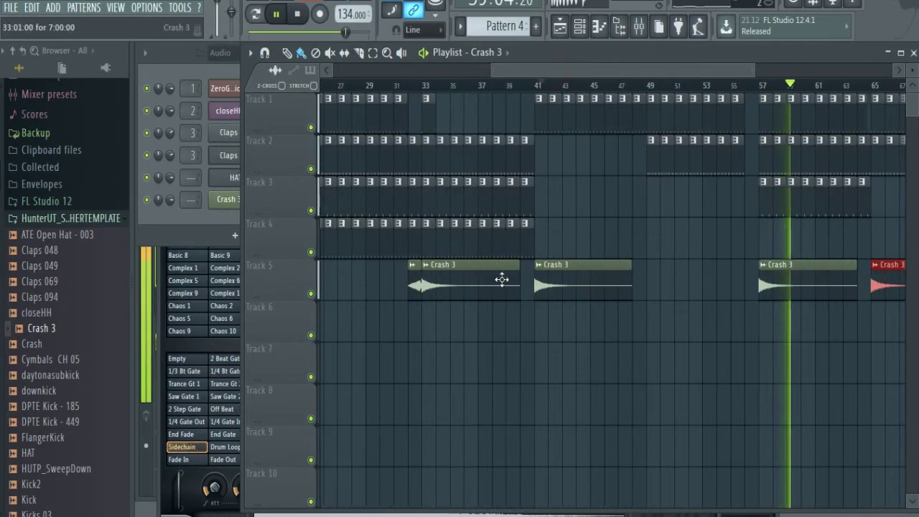
{"action": "left_click_drag", "start_coordinate": [520, 296], "coordinate": [534, 296]}
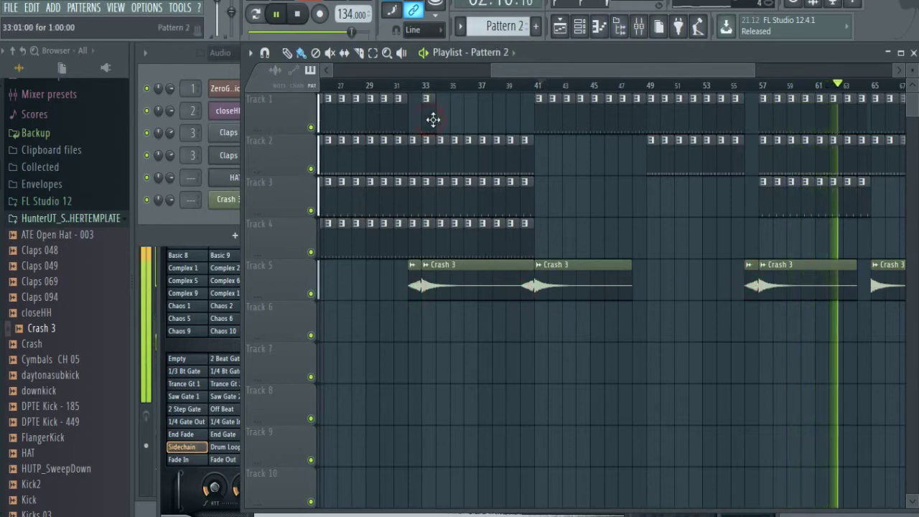
Paint Pattern 5 clips on Track 4 and Pattern 4 clips on Track 3 from bar 65 through bar 72.
{"action": "left_click_drag", "start_coordinate": [518, 71], "coordinate": [483, 71]}
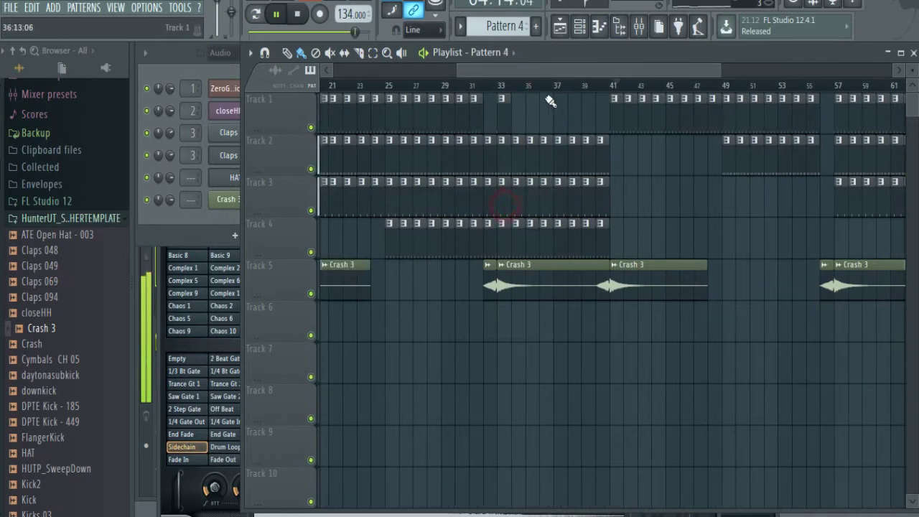
{"action": "left_click_drag", "start_coordinate": [605, 57], "coordinate": [692, 81]}
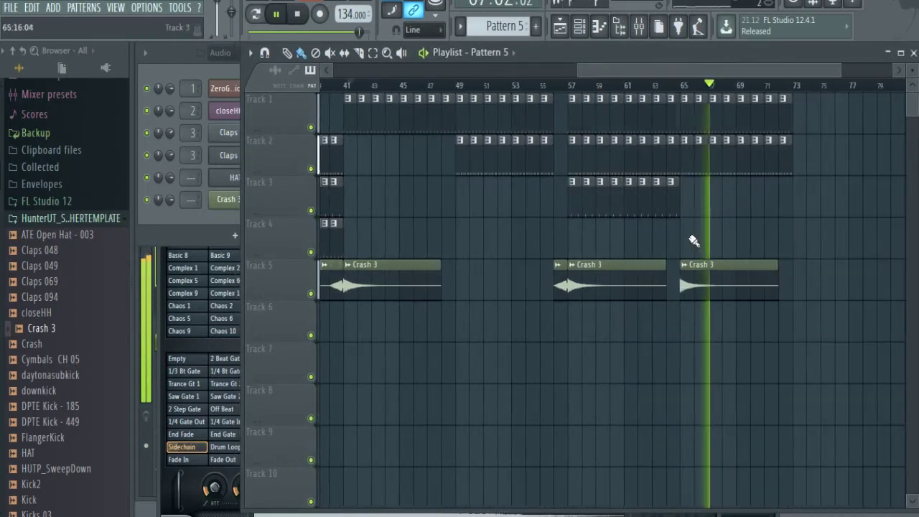
{"action": "left_click", "coordinate": [687, 246]}
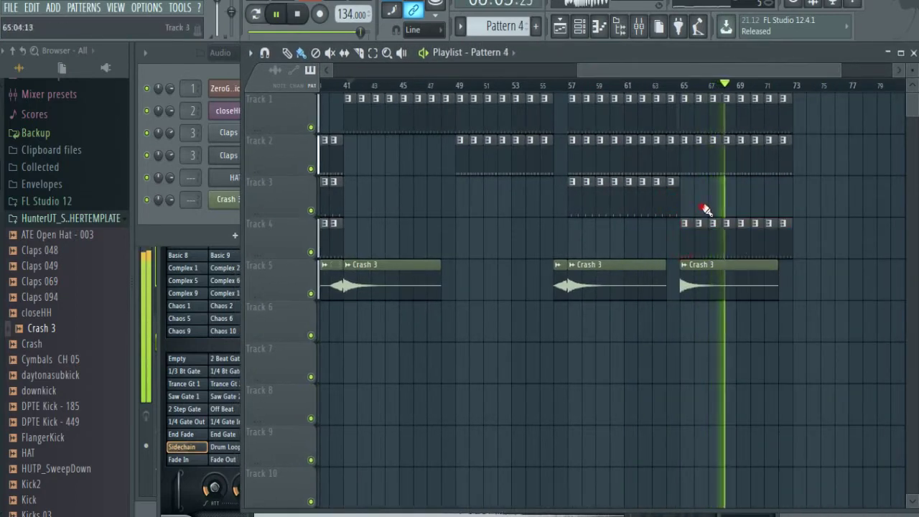
{"action": "left_click", "coordinate": [703, 207]}
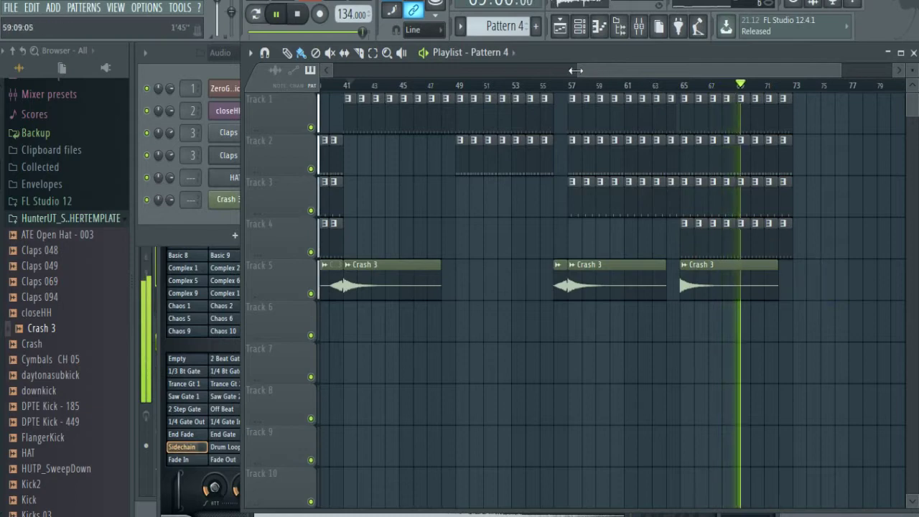
Delete the pattern clips in bars 71 and 72 on Tracks 1 through 4.
{"action": "scroll", "coordinate": [576, 69], "scroll_direction": "up", "scroll_amount": 5}
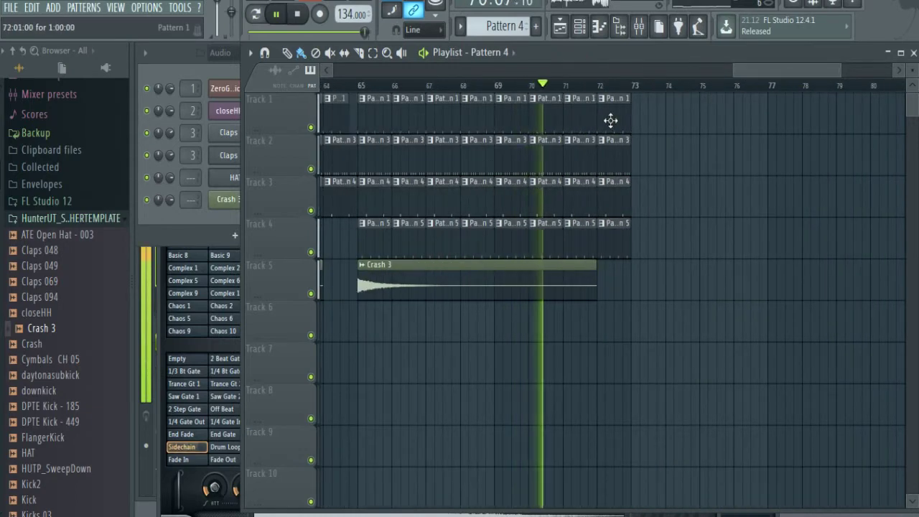
{"action": "right_click", "coordinate": [580, 120]}
{"action": "right_click", "coordinate": [614, 120]}
{"action": "right_click", "coordinate": [609, 249]}
{"action": "right_click", "coordinate": [581, 244]}
{"action": "right_click", "coordinate": [580, 200]}
{"action": "right_click", "coordinate": [580, 160]}
{"action": "right_click", "coordinate": [612, 161]}
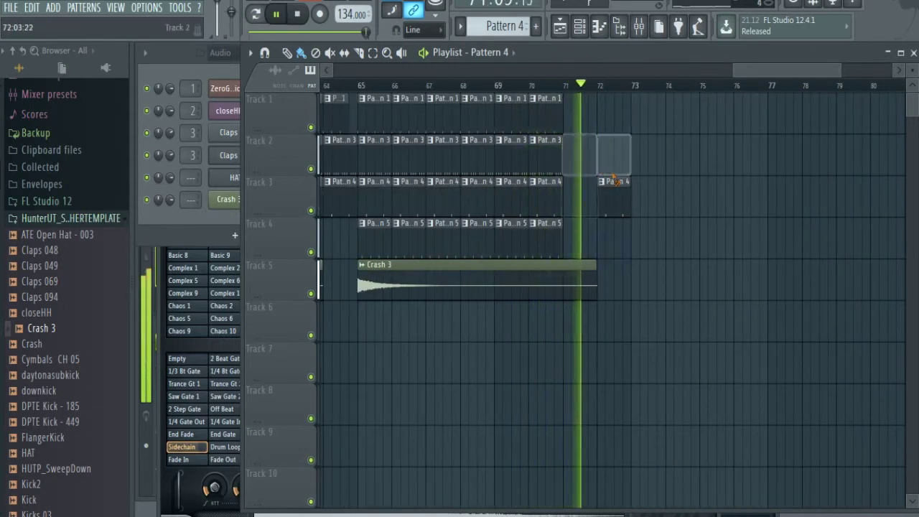
{"action": "right_click", "coordinate": [615, 180]}
{"action": "scroll", "coordinate": [749, 69], "scroll_direction": "down", "scroll_amount": 4}
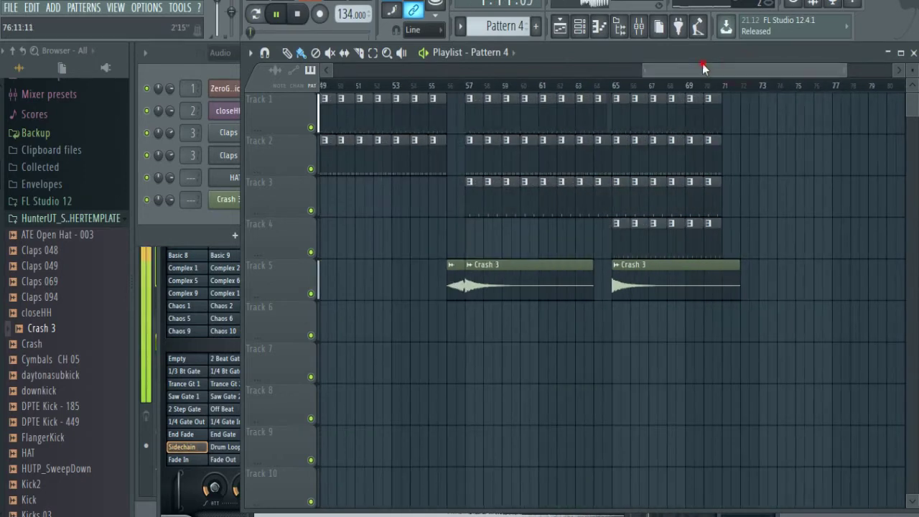
Add a Serum instrument channel for Pattern 6 and load its Juno preset.
{"action": "left_click", "coordinate": [223, 70]}
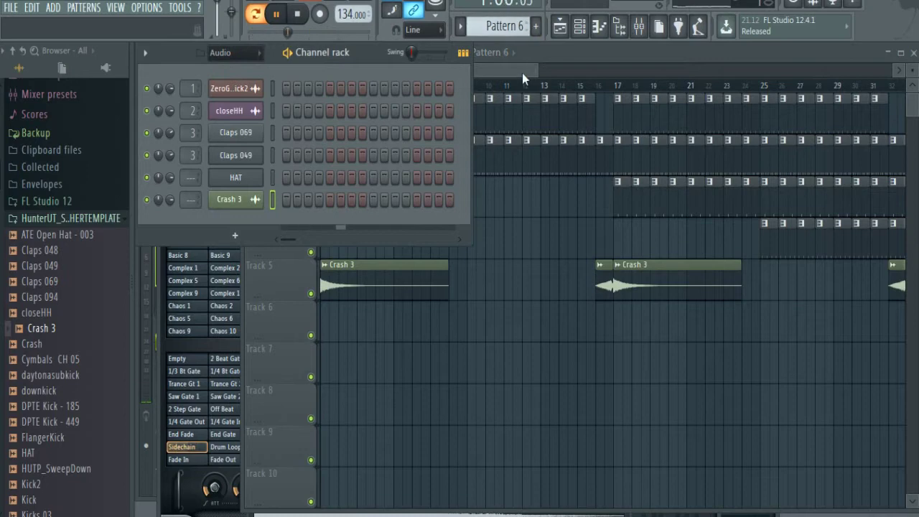
{"action": "left_click", "coordinate": [236, 231]}
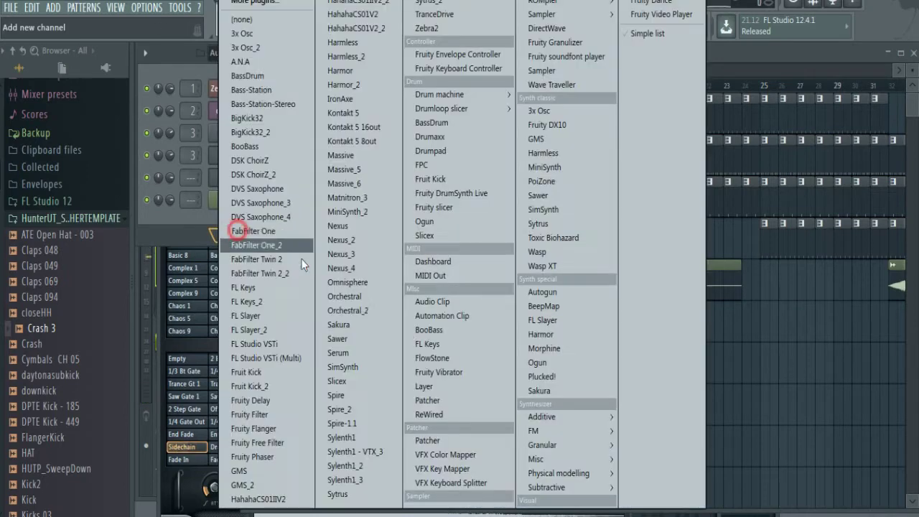
{"action": "left_click", "coordinate": [350, 354]}
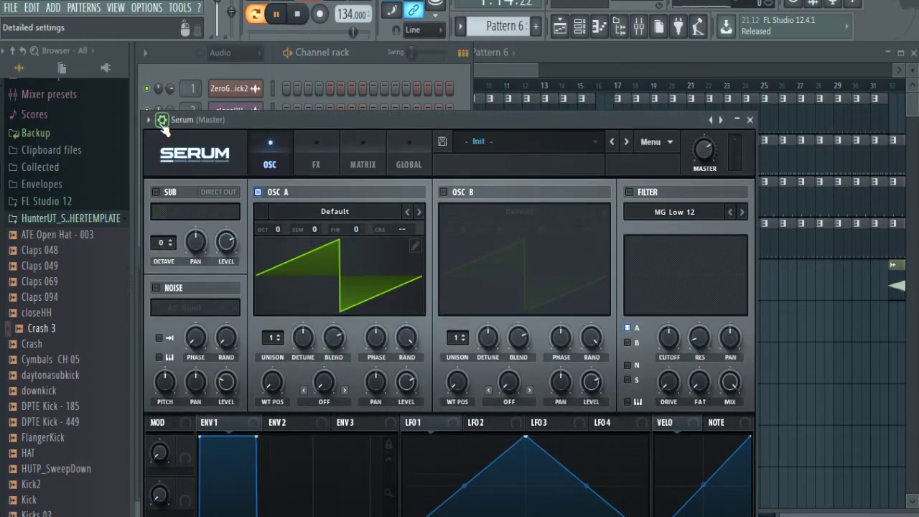
{"action": "left_click", "coordinate": [147, 120]}
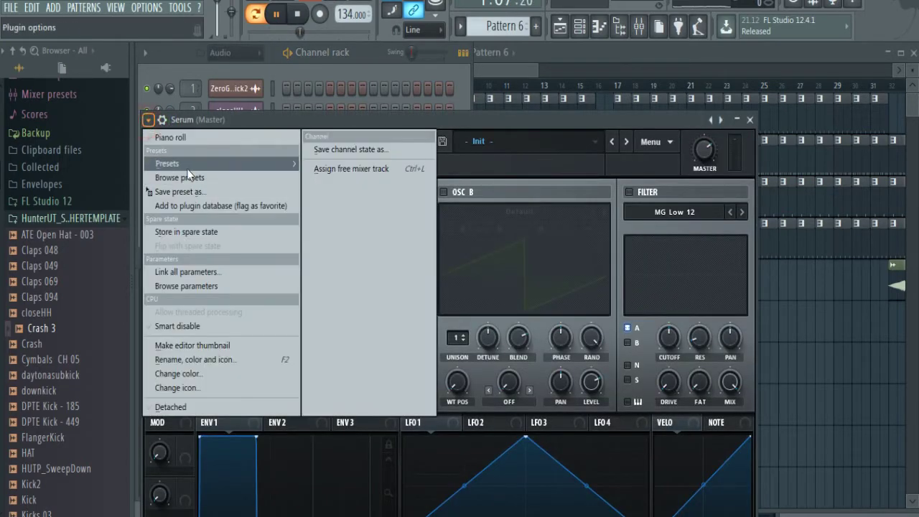
{"action": "mouse_move", "coordinate": [188, 164]}
{"action": "left_click", "coordinate": [323, 216]}
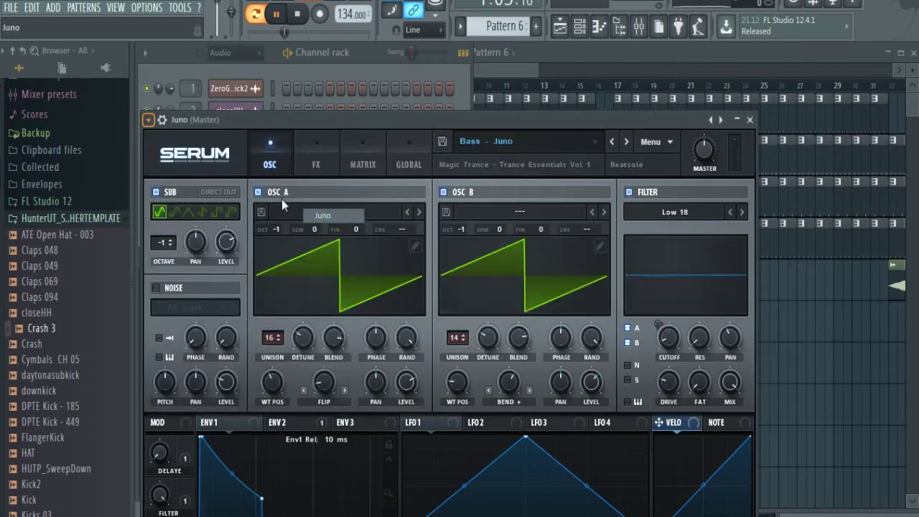
Open the Juno channel's piano roll and audition keys down to A4.
{"action": "left_click", "coordinate": [148, 120]}
{"action": "left_click", "coordinate": [169, 137]}
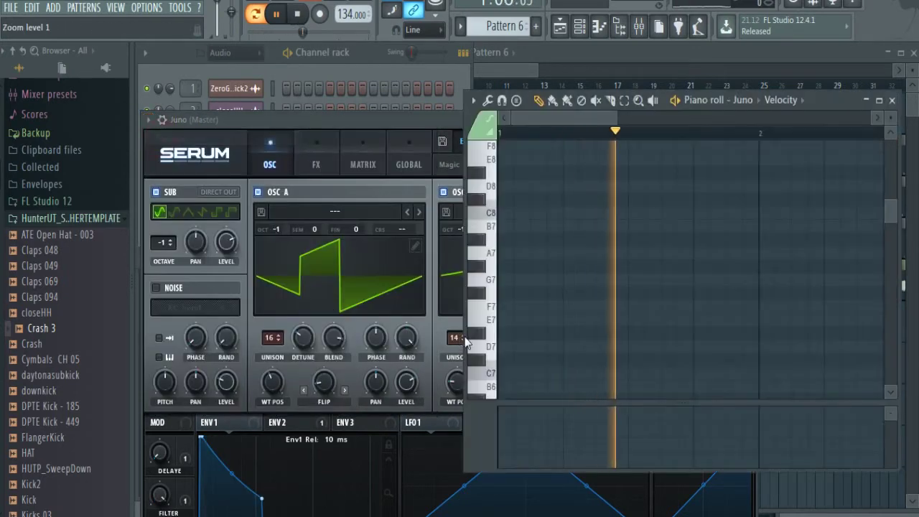
{"action": "scroll", "coordinate": [501, 363], "scroll_direction": "down", "scroll_amount": 5}
{"action": "left_click", "coordinate": [486, 352]}
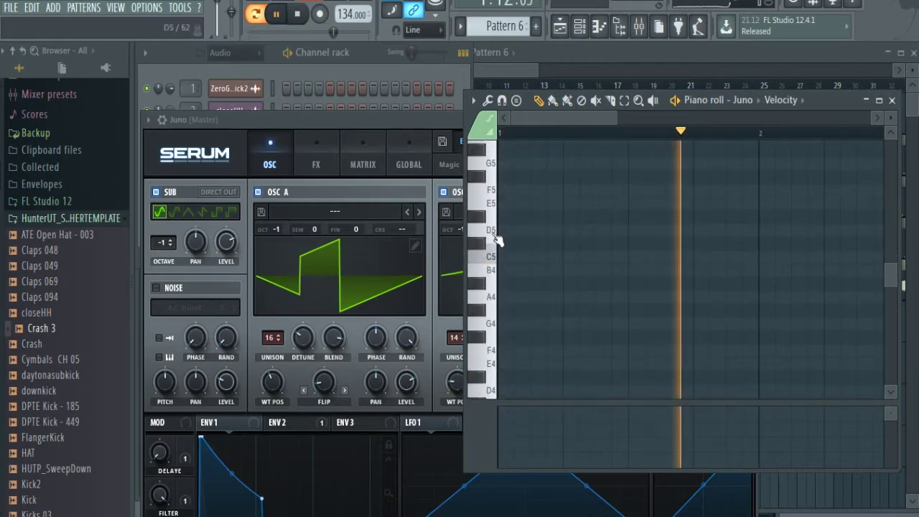
{"action": "scroll", "coordinate": [491, 355], "scroll_direction": "down", "scroll_amount": 2}
{"action": "left_click", "coordinate": [491, 301]}
Try A4 and G#4 notes for the bass rhythm in bar 1 and remove them.
{"action": "left_click", "coordinate": [520, 297]}
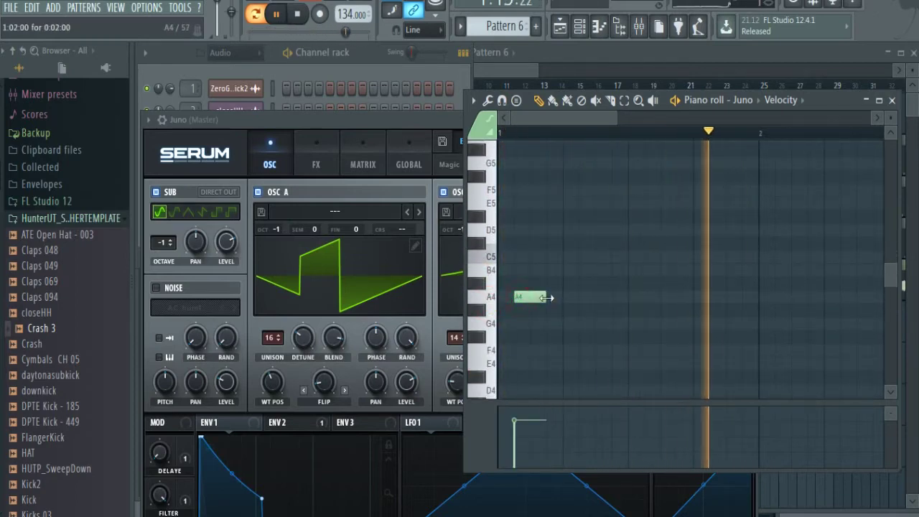
{"action": "left_click", "coordinate": [515, 309]}
{"action": "left_click", "coordinate": [535, 310]}
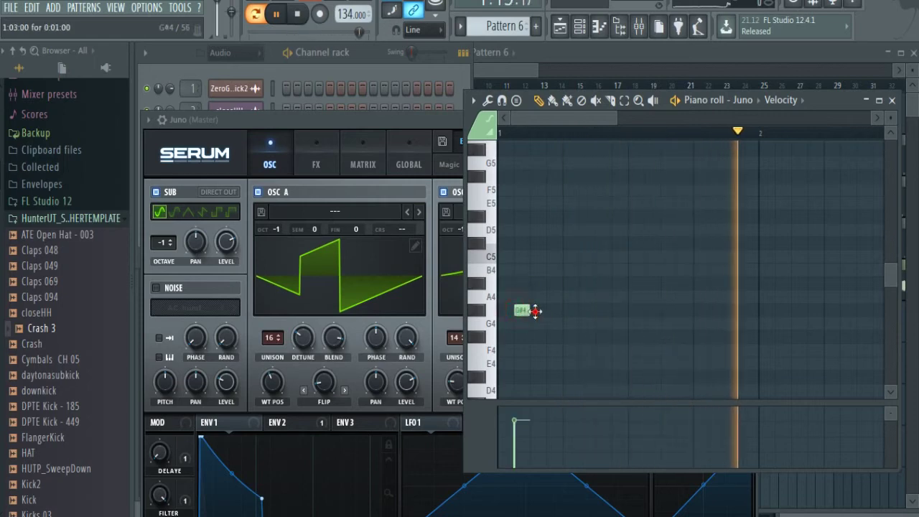
{"action": "left_click", "coordinate": [550, 312]}
{"action": "left_click", "coordinate": [588, 313]}
{"action": "left_click", "coordinate": [605, 312]}
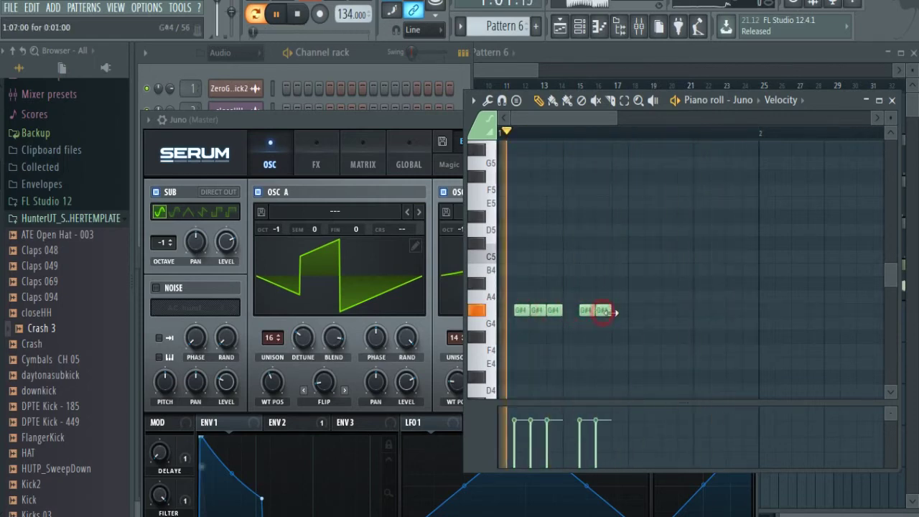
{"action": "right_click", "coordinate": [609, 313]}
Enter twelve G4 notes in bar 1, in groups of three leaving each beat's first sixteenth empty, and slightly shorten all of them.
{"action": "left_click", "coordinate": [520, 324]}
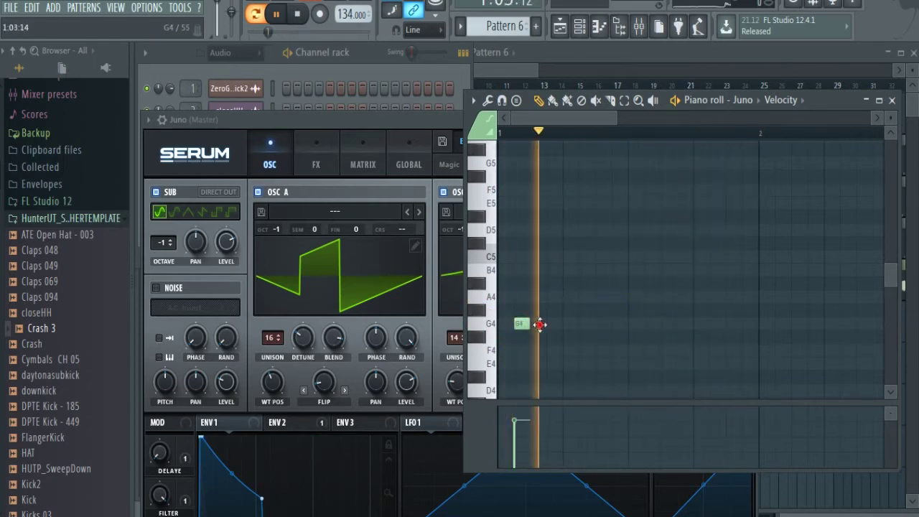
{"action": "left_click", "coordinate": [552, 324]}
{"action": "left_click", "coordinate": [535, 323]}
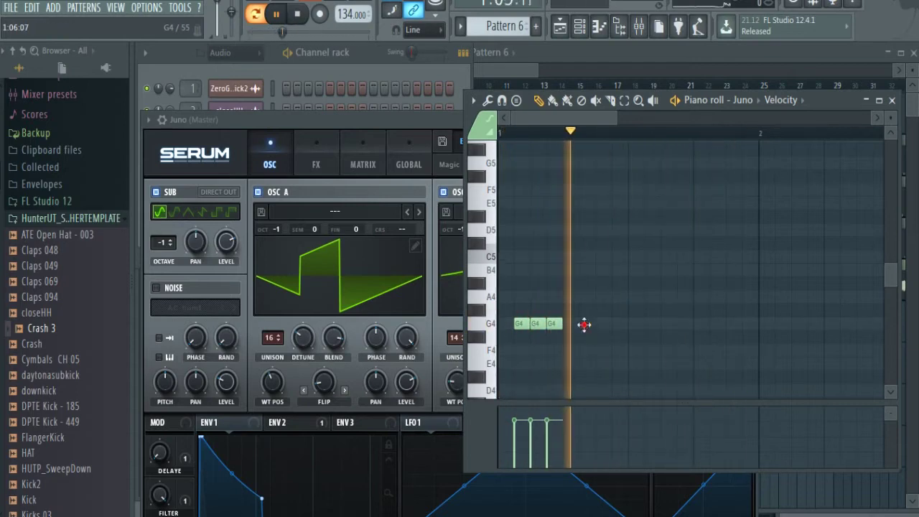
{"action": "left_click", "coordinate": [585, 323]}
{"action": "left_click", "coordinate": [602, 324]}
{"action": "left_click", "coordinate": [617, 323]}
{"action": "left_click", "coordinate": [649, 323]}
{"action": "left_click", "coordinate": [666, 324]}
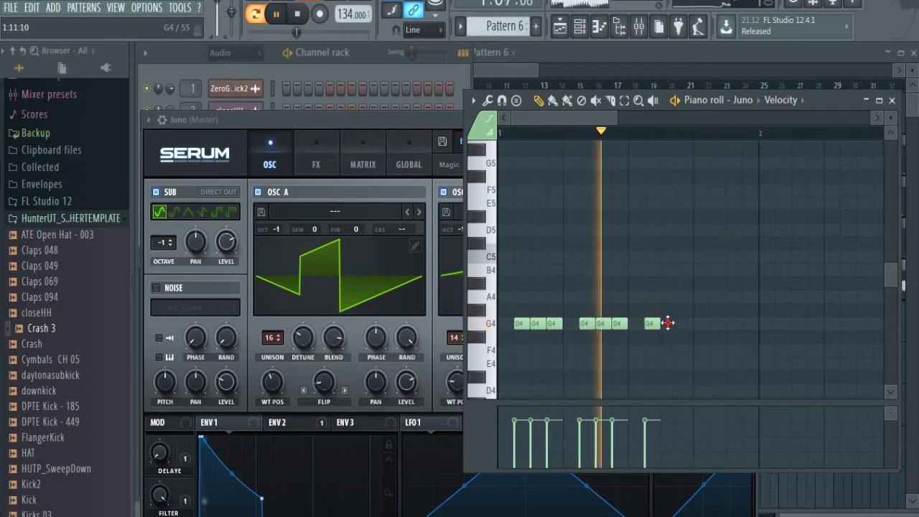
{"action": "left_click", "coordinate": [683, 323]}
{"action": "left_click", "coordinate": [715, 324]}
{"action": "left_click", "coordinate": [732, 324]}
{"action": "left_click", "coordinate": [747, 323]}
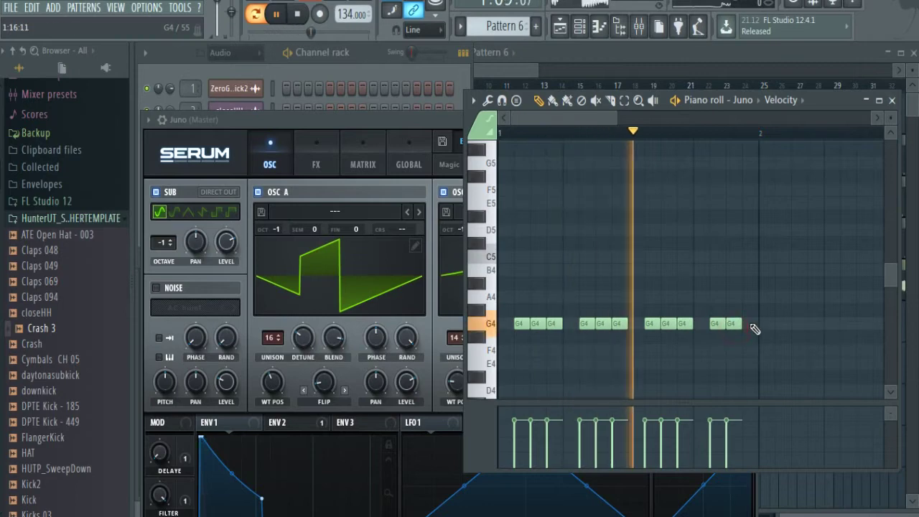
{"action": "left_click_drag", "start_coordinate": [763, 136], "coordinate": [425, 129]}
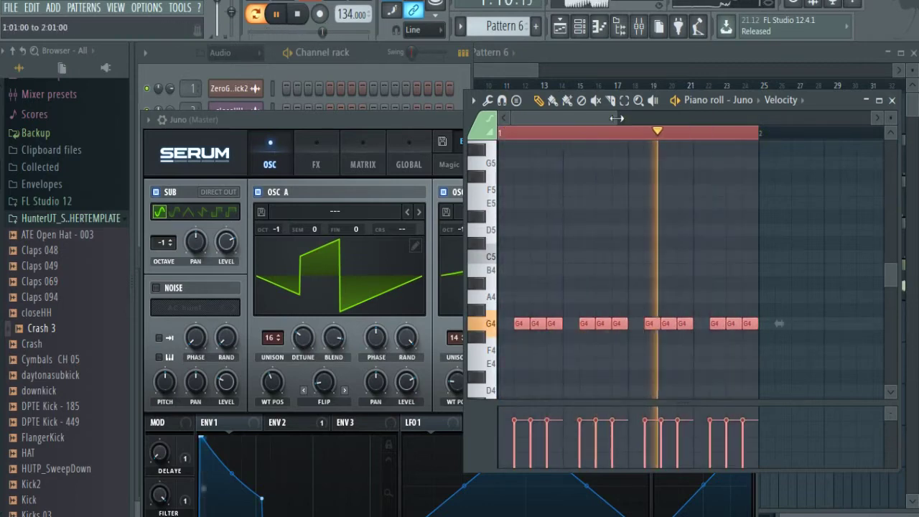
{"action": "left_click_drag", "start_coordinate": [617, 117], "coordinate": [422, 141]}
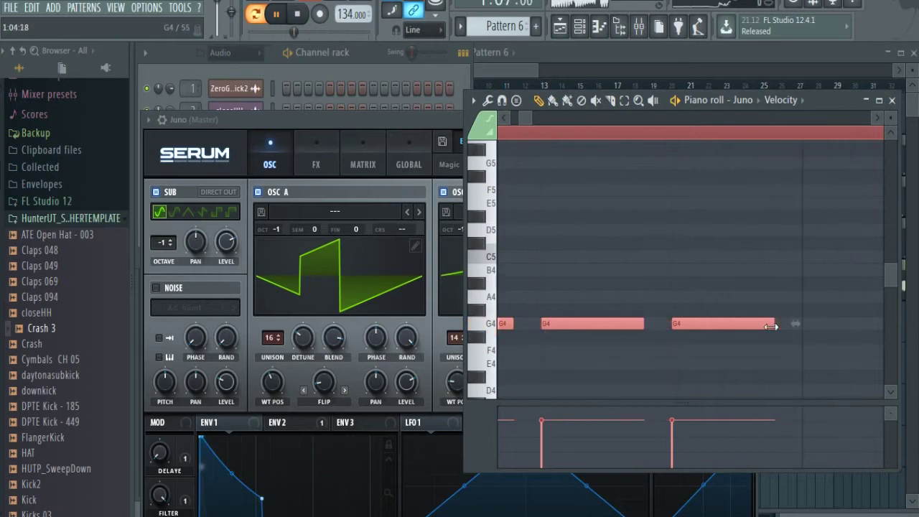
Adjust the filter cutoff of the Juno Serum patch and route the Juno channel to mixer insert 4.
{"action": "left_click", "coordinate": [362, 119]}
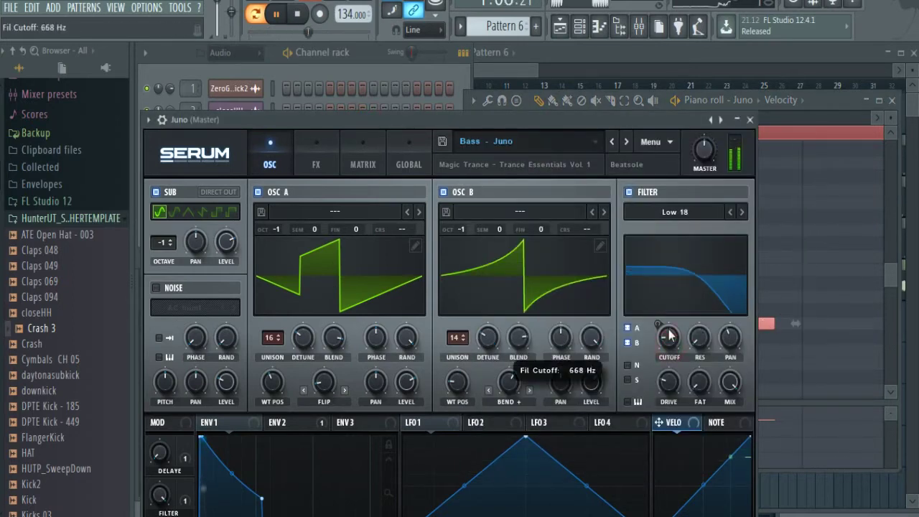
{"action": "left_click", "coordinate": [288, 65]}
{"action": "left_click", "coordinate": [238, 221]}
{"action": "left_click", "coordinate": [238, 221]}
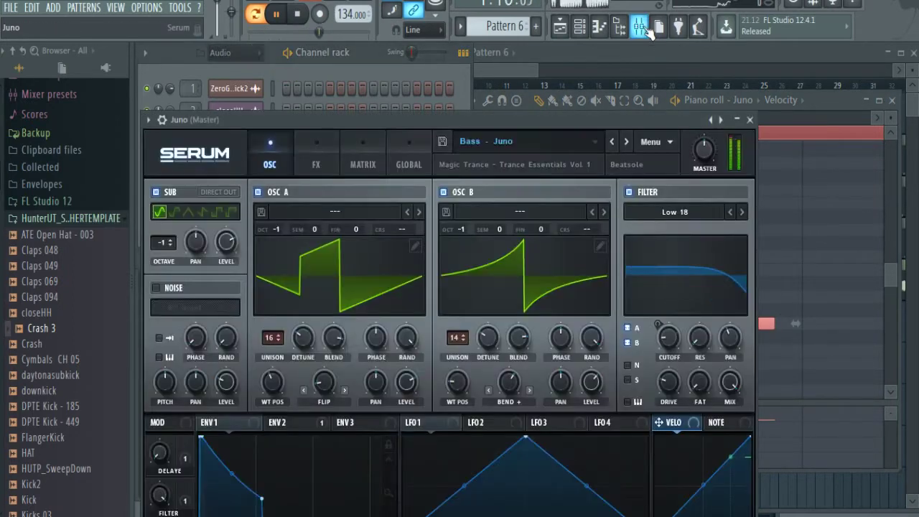
{"action": "left_click", "coordinate": [646, 31]}
{"action": "left_click", "coordinate": [228, 232]}
{"action": "right_click", "coordinate": [219, 230]}
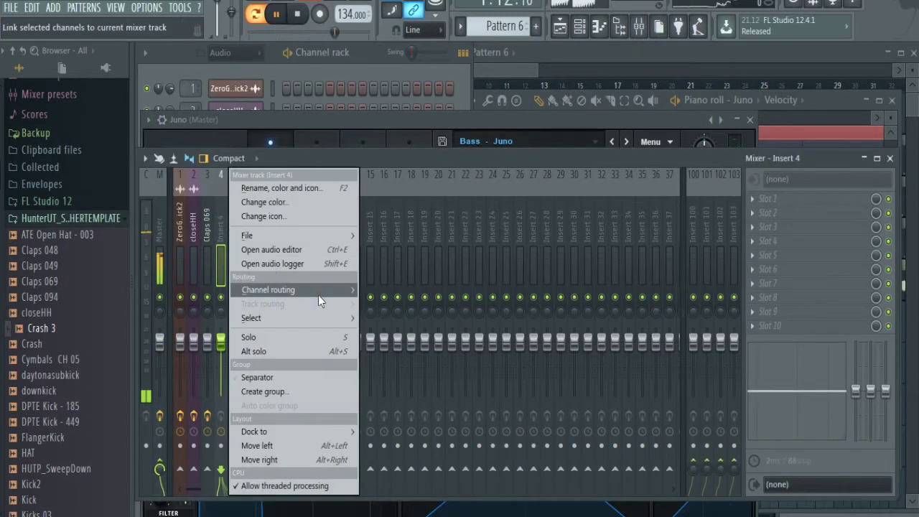
{"action": "mouse_move", "coordinate": [318, 295]}
{"action": "left_click", "coordinate": [388, 290]}
Load Soundgoodizer in slot 1 and Effector in slot 2 of the Juno mixer track, with an automation clip for Effector's X Param.
{"action": "left_click", "coordinate": [753, 200]}
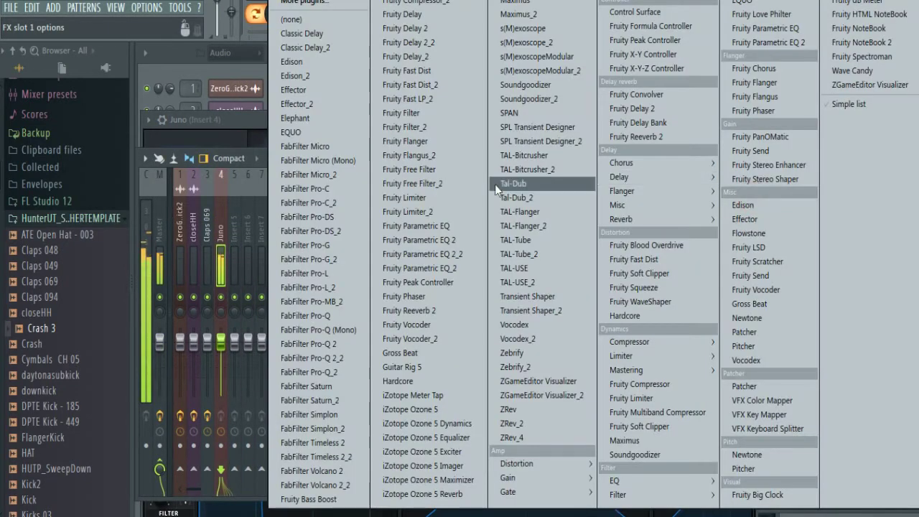
{"action": "left_click", "coordinate": [525, 85]}
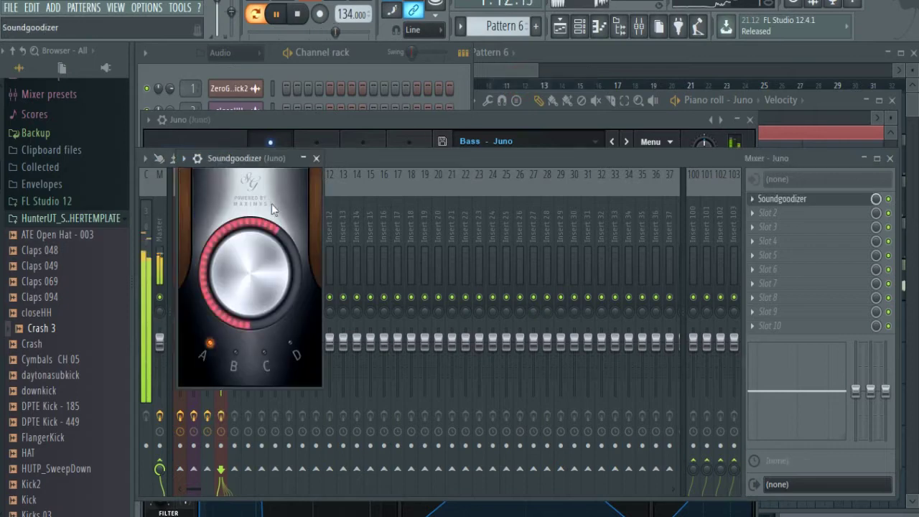
{"action": "left_click", "coordinate": [745, 212]}
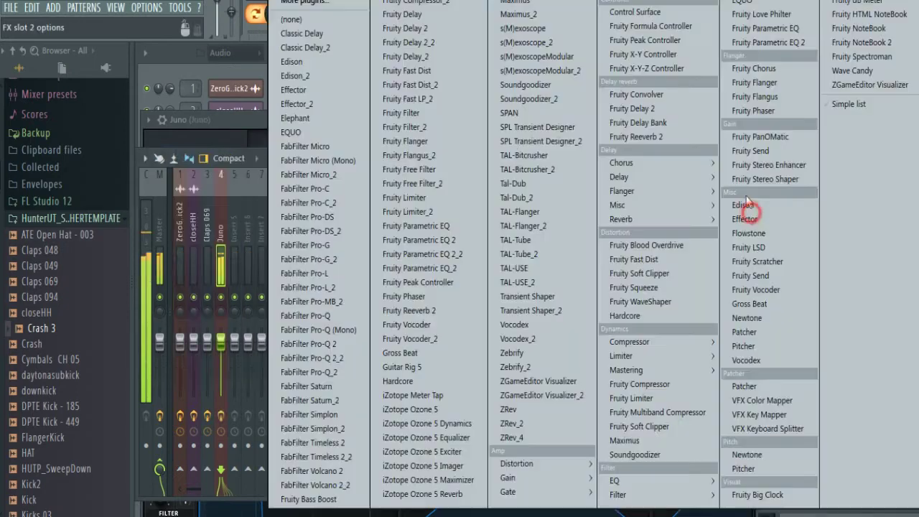
{"action": "left_click", "coordinate": [315, 91]}
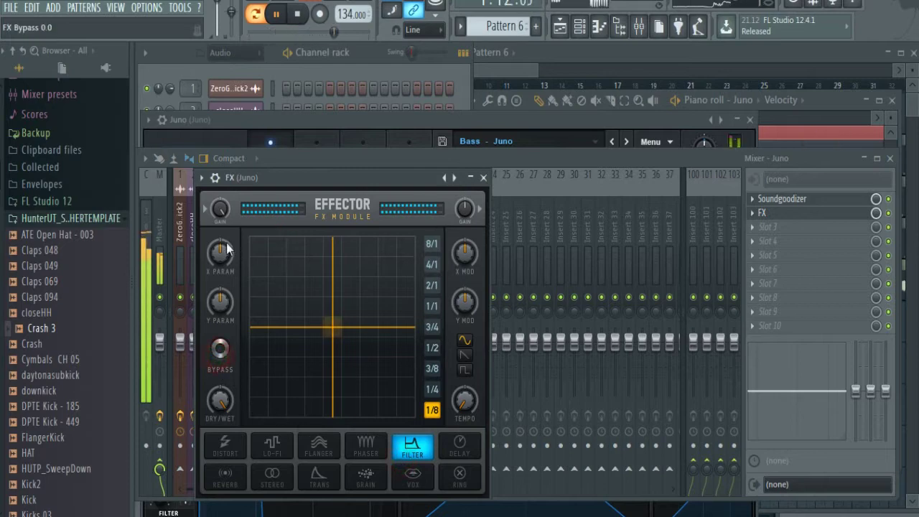
{"action": "right_click", "coordinate": [221, 252]}
{"action": "left_click", "coordinate": [684, 231]}
Load TAL-USE in slot 3 and Fruity Parametric EQ 2 in slot 4, boosting the EQ's treble and the band at about 267 Hz.
{"action": "left_click", "coordinate": [750, 228]}
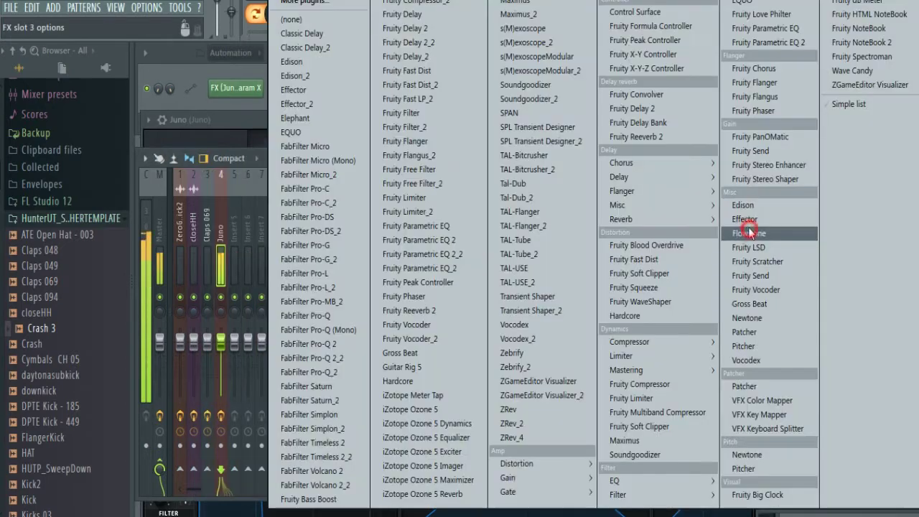
{"action": "left_click", "coordinate": [546, 266]}
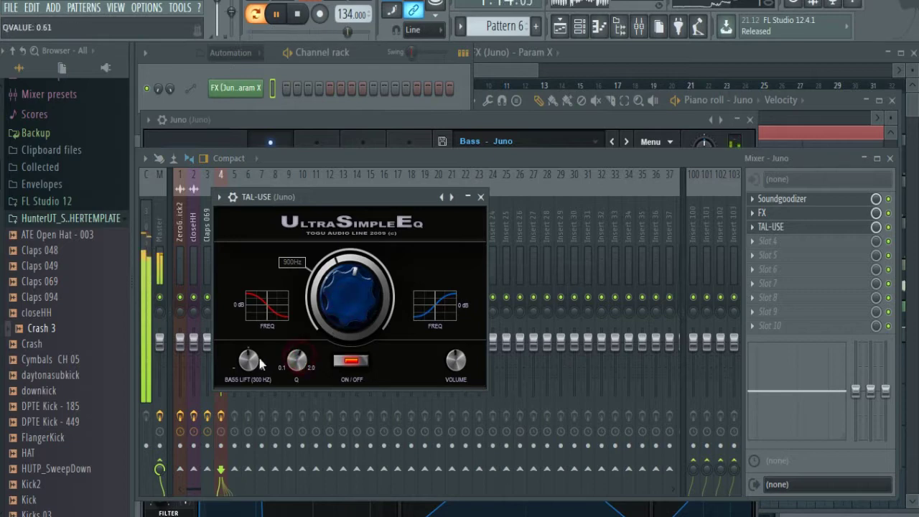
{"action": "left_click", "coordinate": [751, 244]}
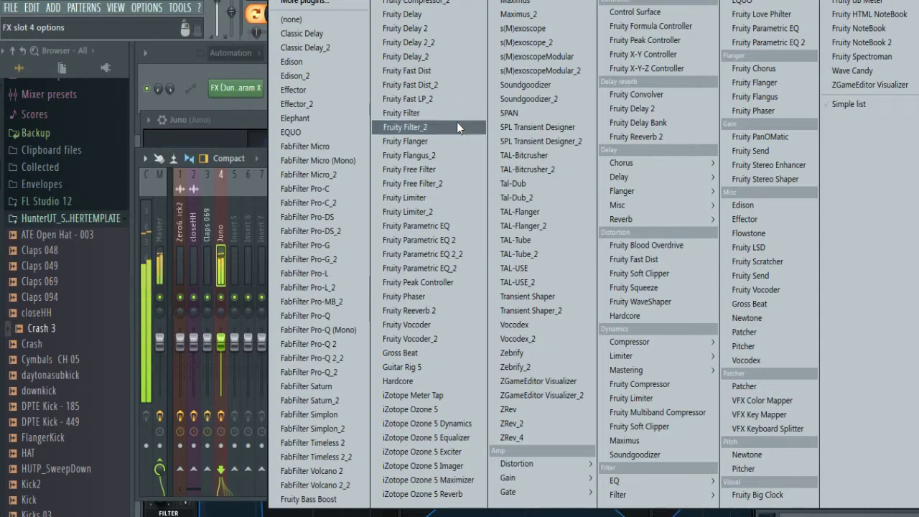
{"action": "left_click", "coordinate": [432, 246]}
{"action": "left_click_drag", "start_coordinate": [476, 336], "coordinate": [446, 332]}
{"action": "mouse_move", "coordinate": [354, 336]}
{"action": "left_mouse_down"}
{"action": "mouse_move", "coordinate": [349, 324]}
{"action": "mouse_move", "coordinate": [349, 359]}
{"action": "mouse_move", "coordinate": [350, 329]}
{"action": "left_mouse_up"}
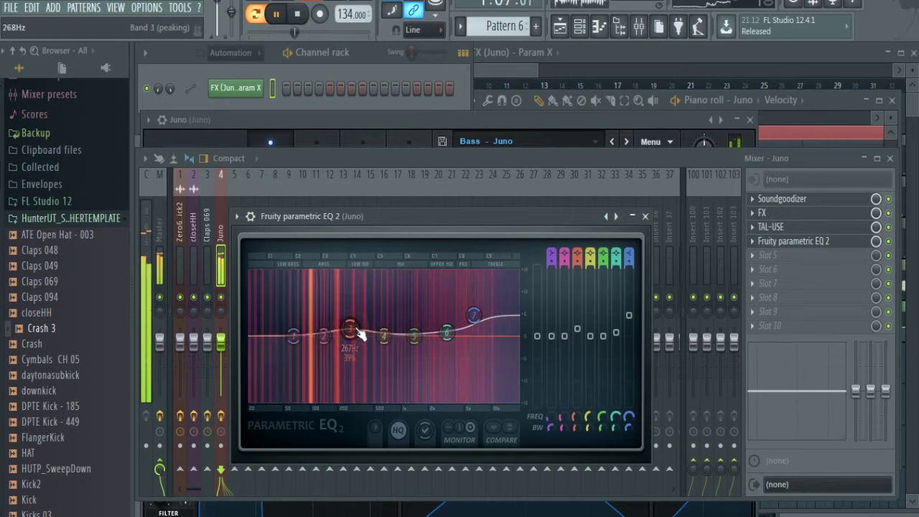
{"action": "left_click", "coordinate": [604, 158]}
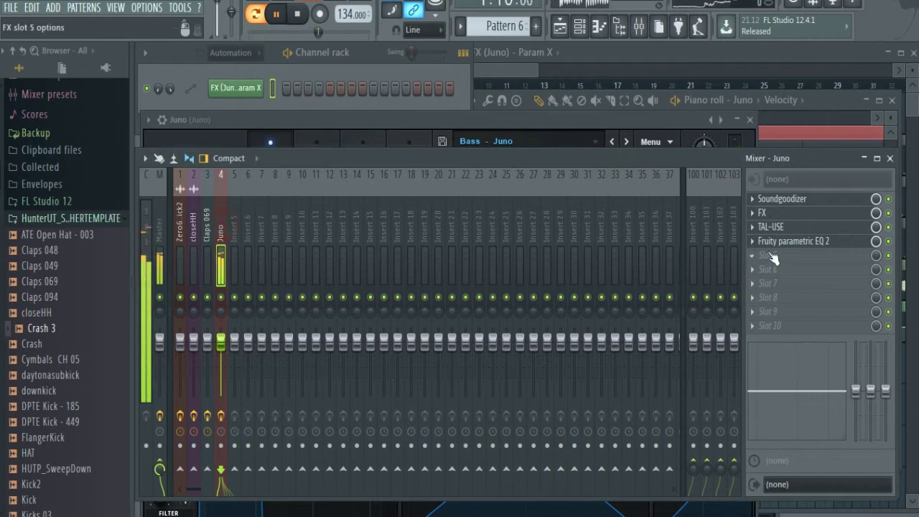
Set the channel rack's group filter to All so that every channel is listed.
{"action": "left_click", "coordinate": [508, 65]}
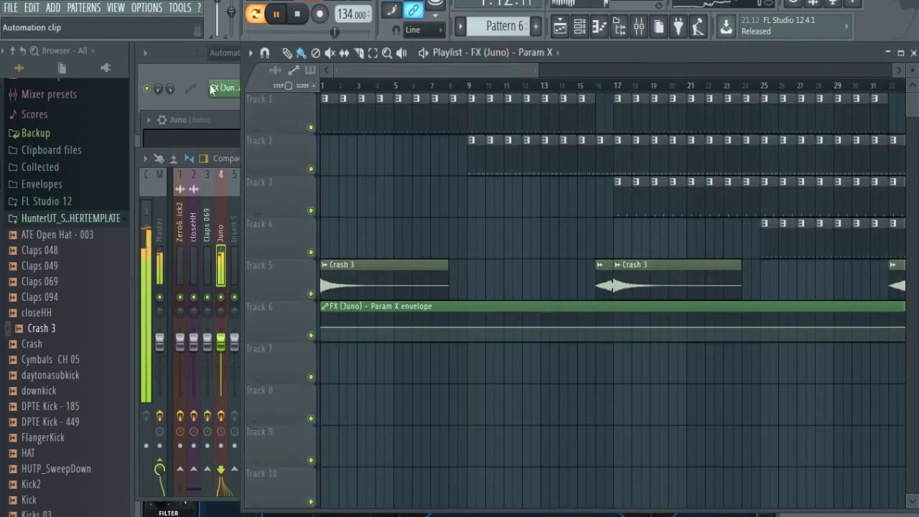
{"action": "left_click", "coordinate": [218, 56]}
{"action": "left_click", "coordinate": [228, 117]}
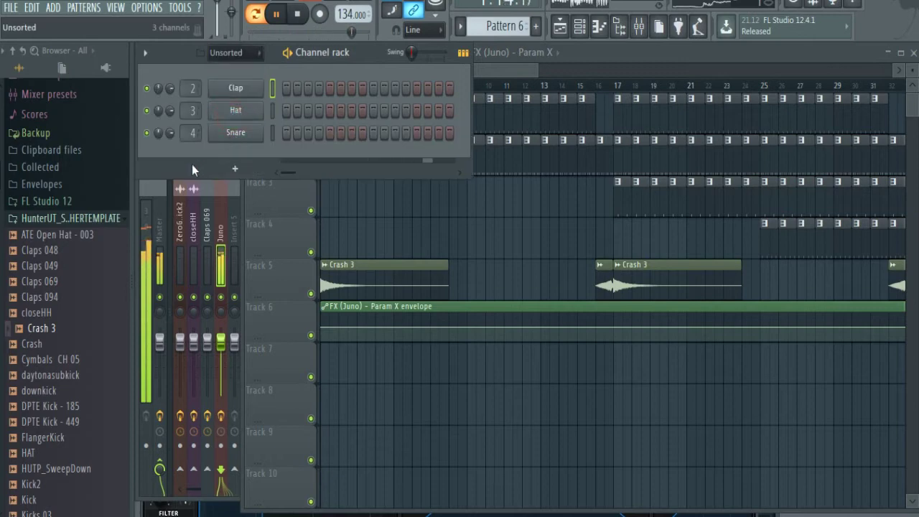
{"action": "left_click", "coordinate": [233, 57]}
{"action": "left_click", "coordinate": [234, 73]}
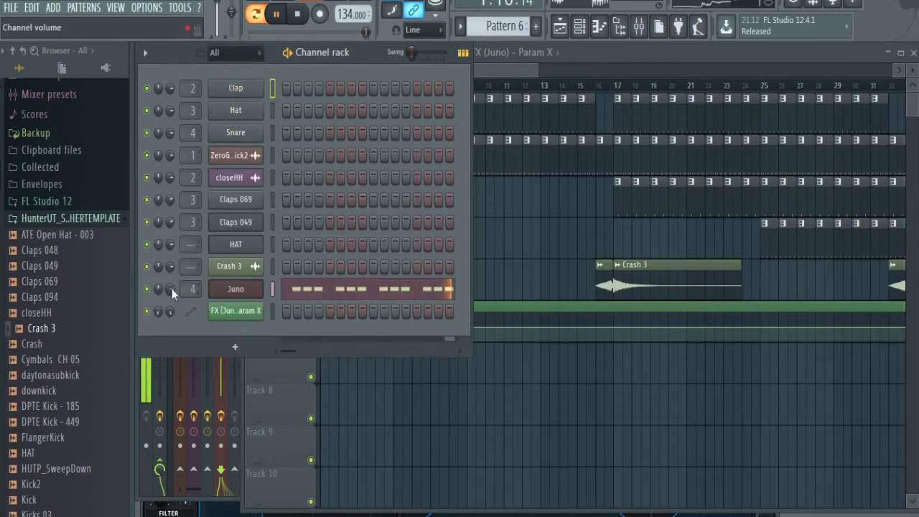
Paint Pattern 6 clips across bars 1 to 23 on Track 7 of the playlist.
{"action": "left_click", "coordinate": [522, 90]}
{"action": "left_click_drag", "start_coordinate": [325, 371], "coordinate": [727, 395]}
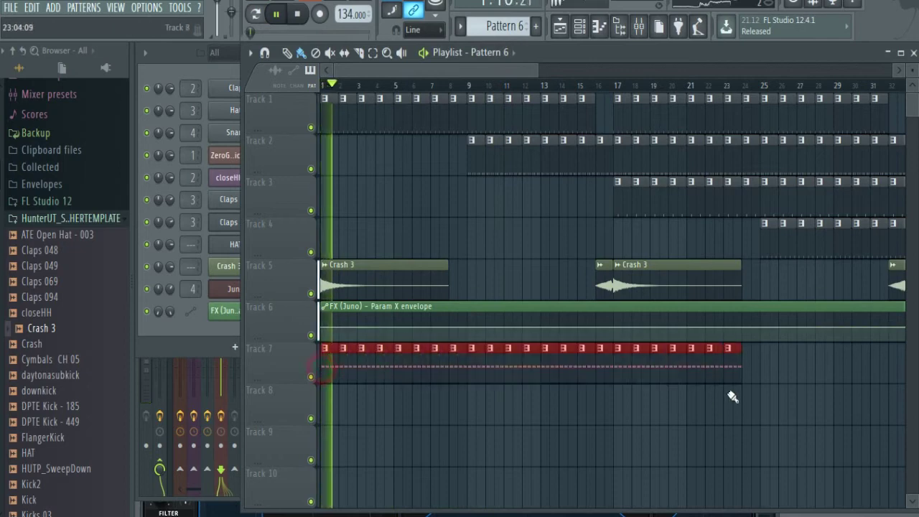
Enlarge Track 6 vertically and add an automation point at bar 33 on the Param X envelope, at 50%.
{"action": "mouse_move", "coordinate": [538, 73]}
{"action": "left_mouse_down"}
{"action": "mouse_move", "coordinate": [526, 74]}
{"action": "mouse_move", "coordinate": [540, 75]}
{"action": "left_mouse_up"}
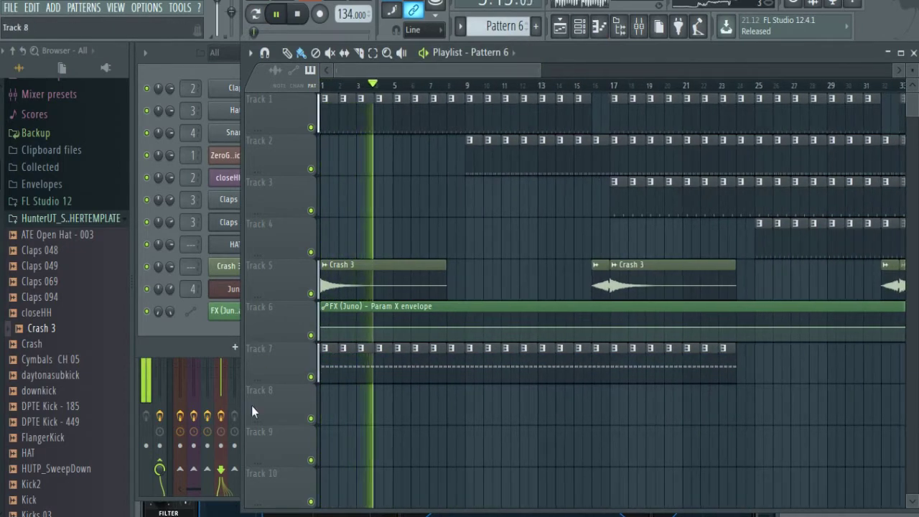
{"action": "left_click_drag", "start_coordinate": [256, 340], "coordinate": [256, 514]}
{"action": "scroll", "coordinate": [779, 215], "scroll_direction": "down", "scroll_amount": 3}
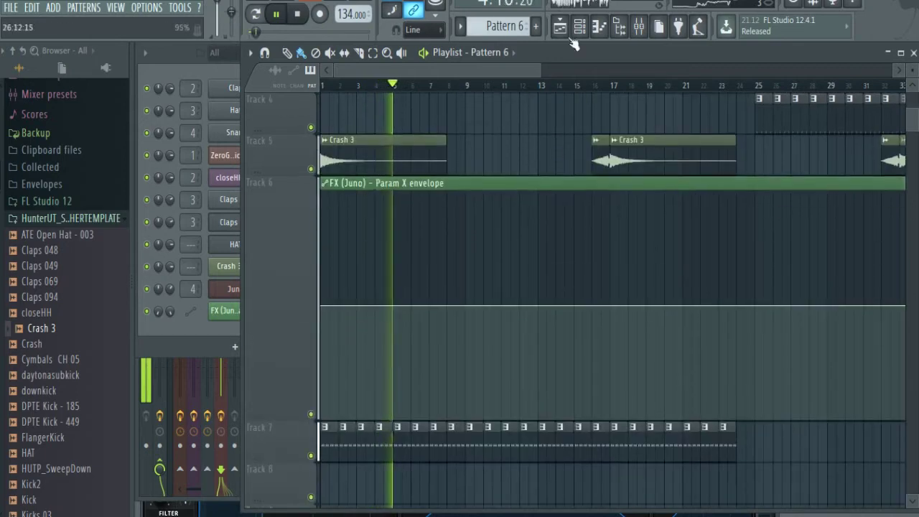
{"action": "left_click_drag", "start_coordinate": [545, 72], "coordinate": [552, 74]}
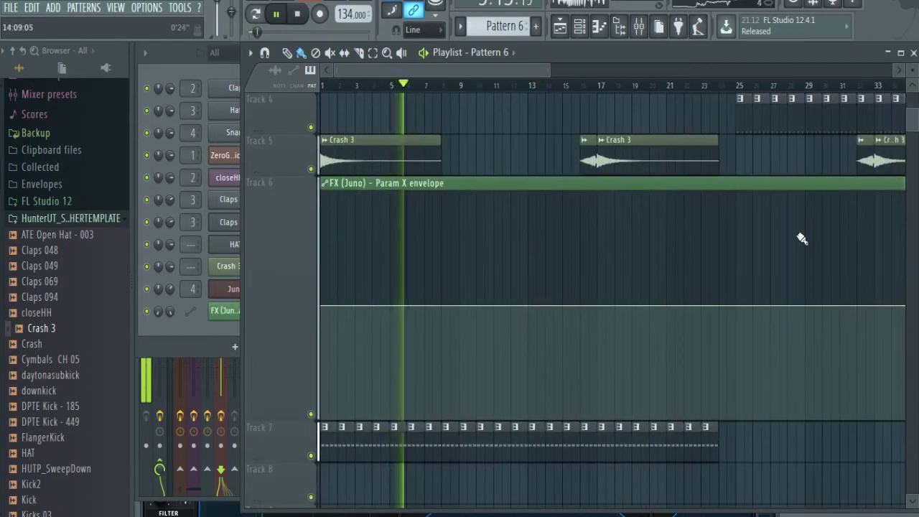
{"action": "right_click", "coordinate": [877, 307]}
{"action": "left_click", "coordinate": [876, 307]}
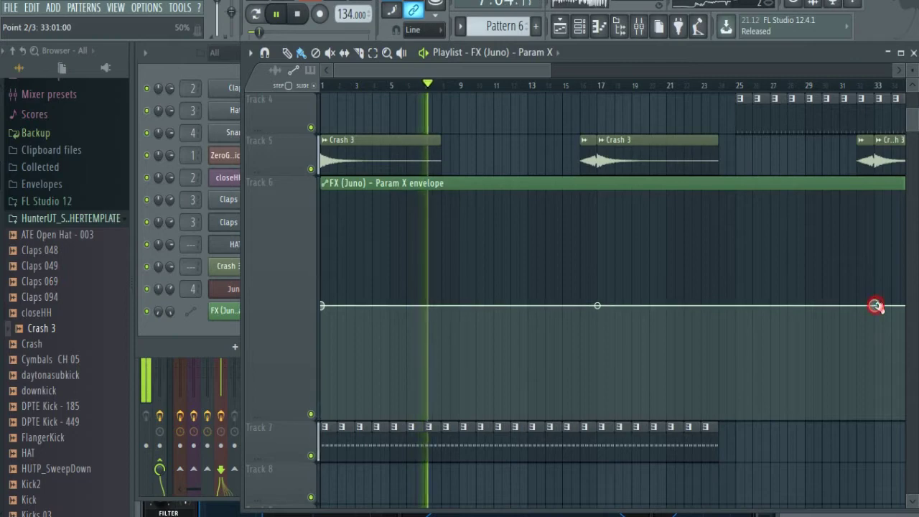
Raise the Param X envelope's start point to about 78% and bend its descent to bar 33 with 5% tension.
{"action": "left_click_drag", "start_coordinate": [323, 306], "coordinate": [322, 263]}
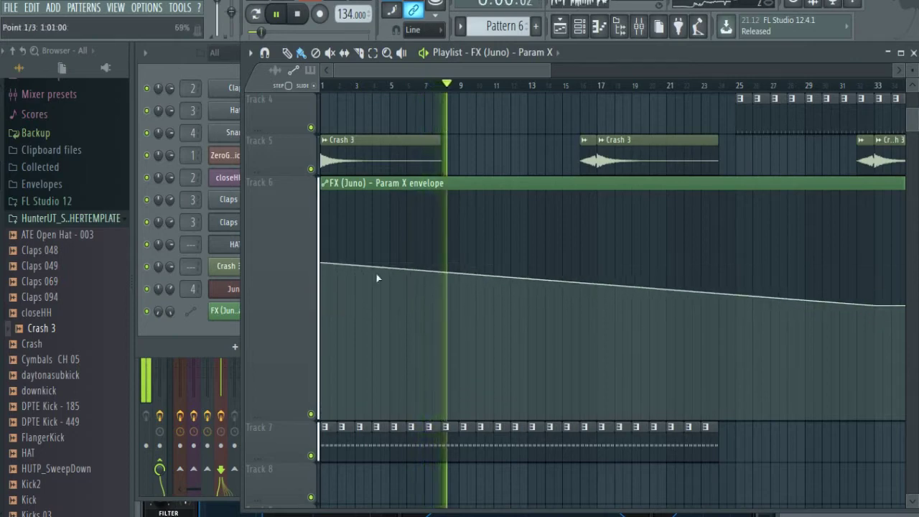
{"action": "left_click_drag", "start_coordinate": [596, 285], "coordinate": [597, 276]}
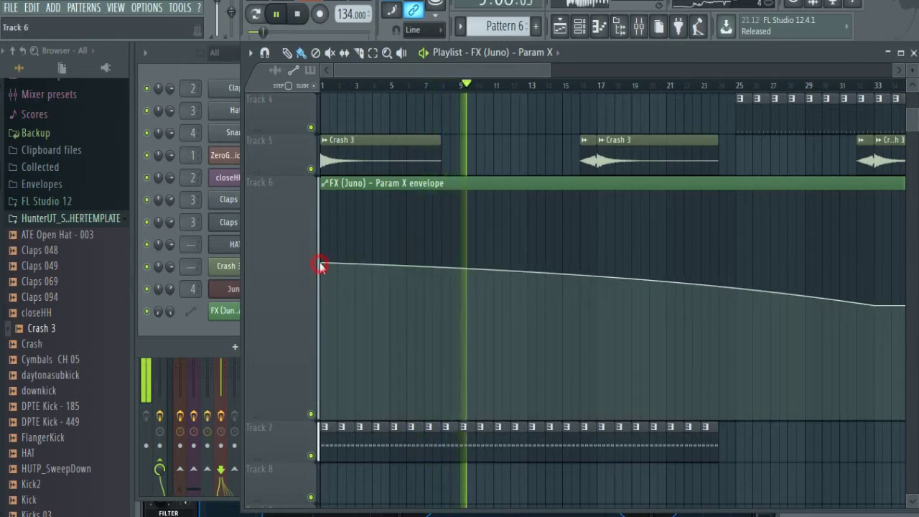
{"action": "double_click", "coordinate": [320, 264]}
{"action": "left_click", "coordinate": [456, 75]}
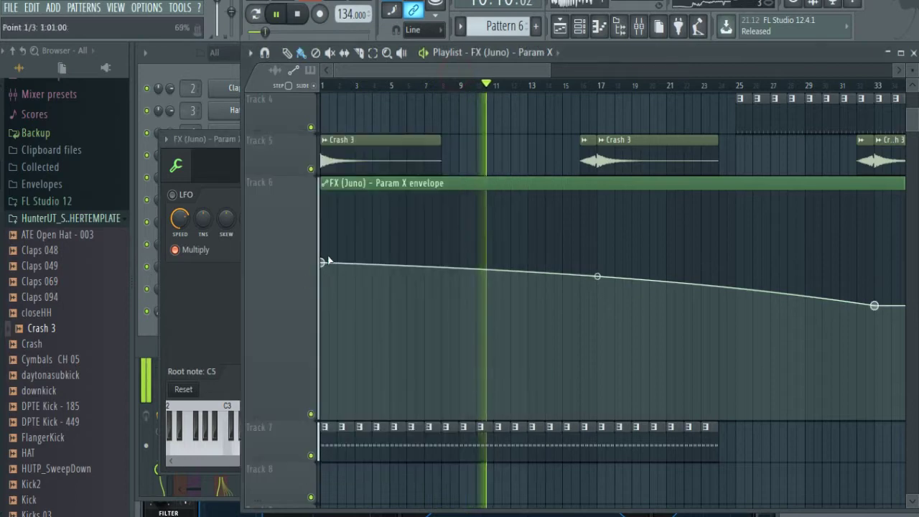
{"action": "left_click_drag", "start_coordinate": [321, 262], "coordinate": [321, 237]}
{"action": "left_click_drag", "start_coordinate": [597, 257], "coordinate": [596, 264]}
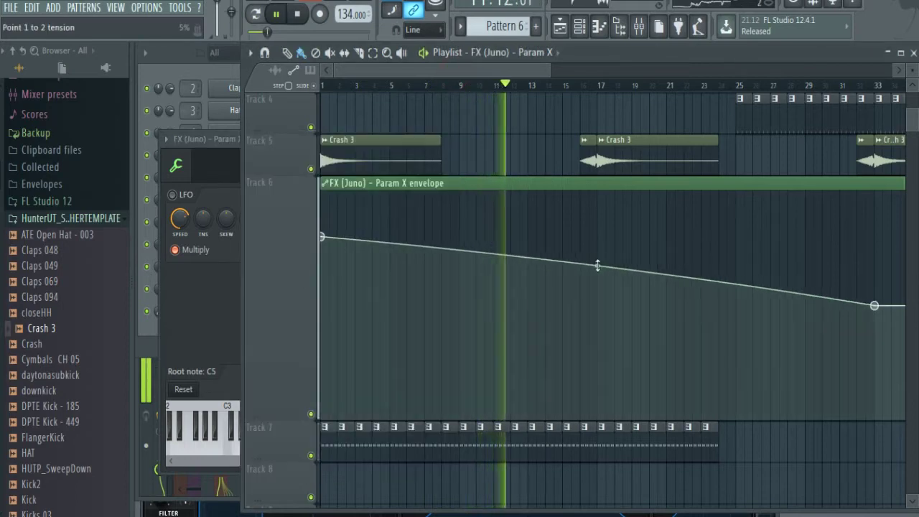
With Track 6 reduced in height, bow the Param X curve upward between bars 1 and 33 and raise its start point slightly.
{"action": "left_click", "coordinate": [332, 84]}
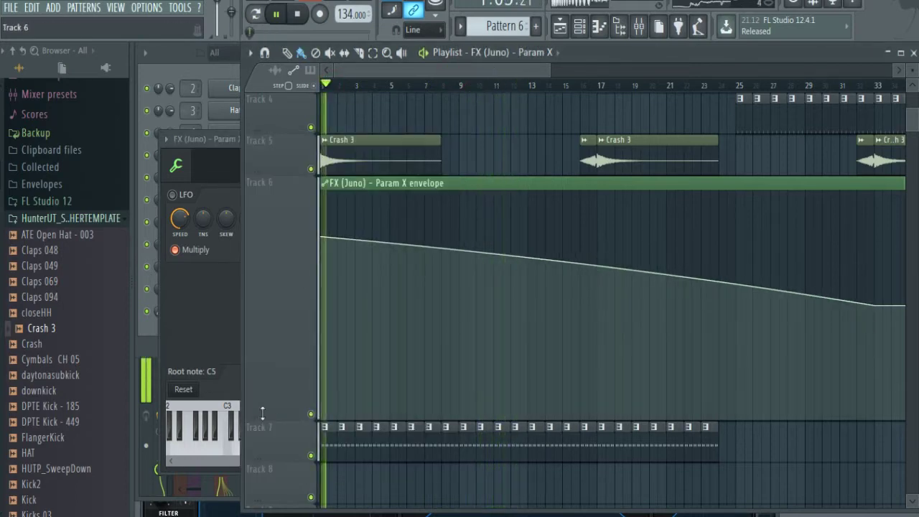
{"action": "left_click_drag", "start_coordinate": [262, 412], "coordinate": [262, 294]}
{"action": "left_click", "coordinate": [323, 213]}
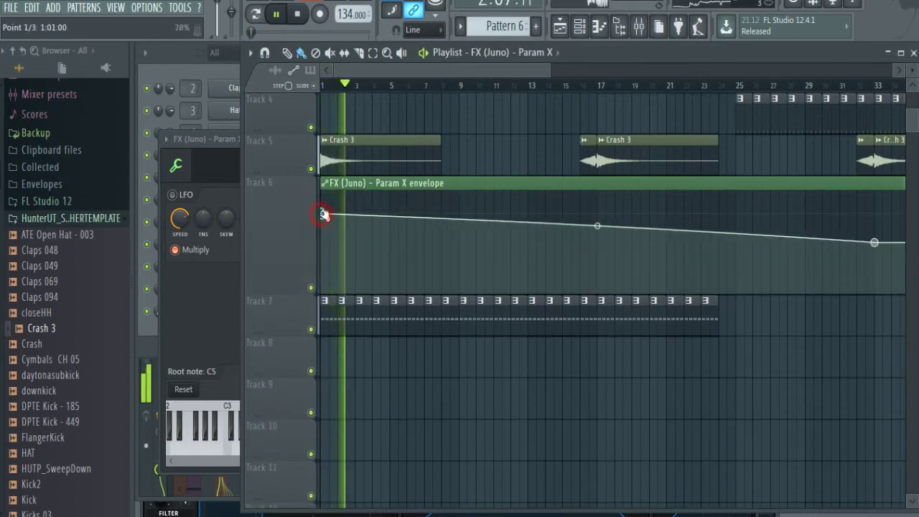
{"action": "left_click_drag", "start_coordinate": [599, 224], "coordinate": [599, 193]}
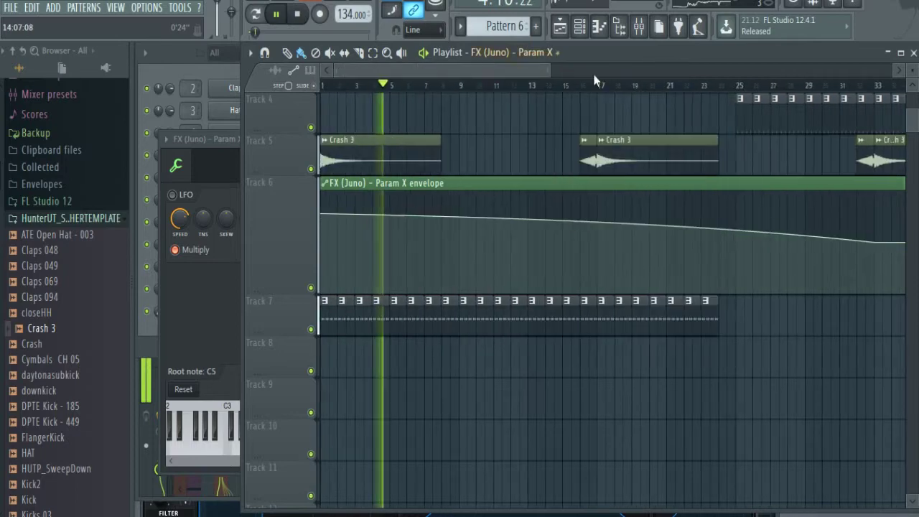
{"action": "left_click_drag", "start_coordinate": [551, 75], "coordinate": [330, 75]}
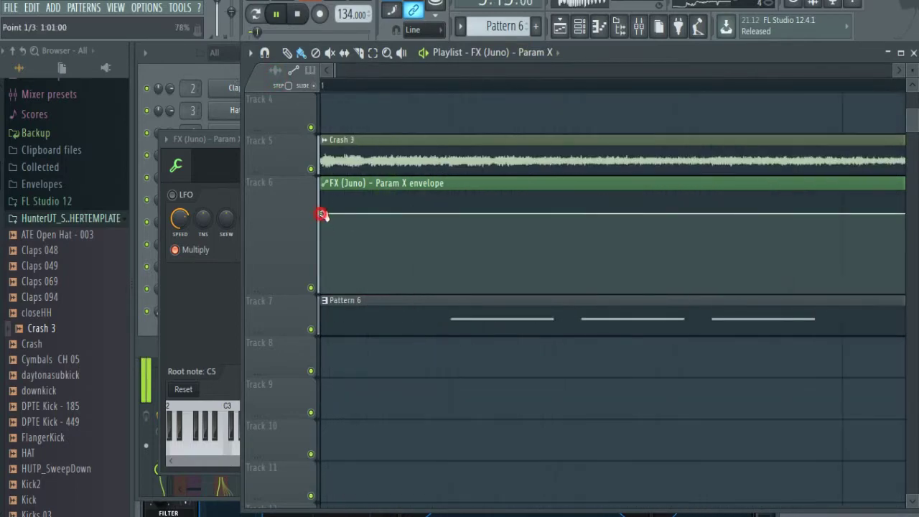
{"action": "left_click_drag", "start_coordinate": [321, 213], "coordinate": [322, 209]}
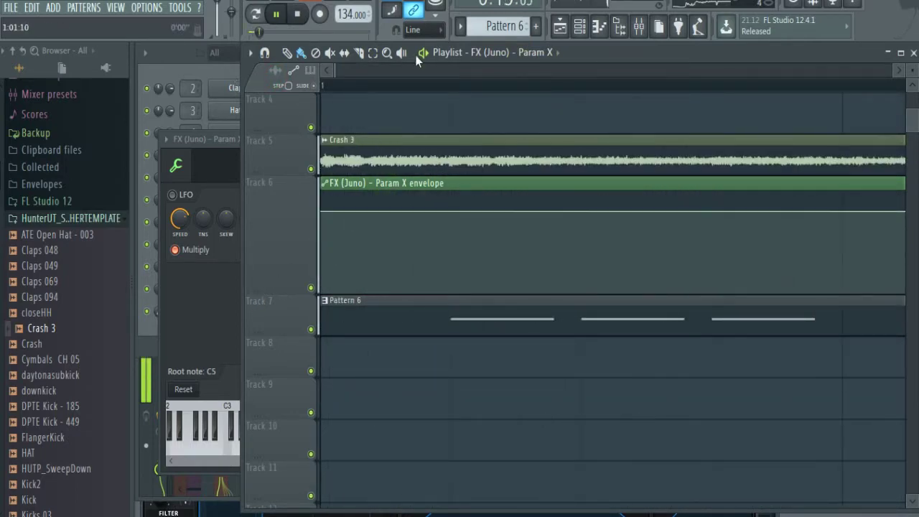
Slightly adjust the Param X envelope's curve at bar 17 and reduce Track 6's height.
{"action": "left_click_drag", "start_coordinate": [337, 74], "coordinate": [481, 69]}
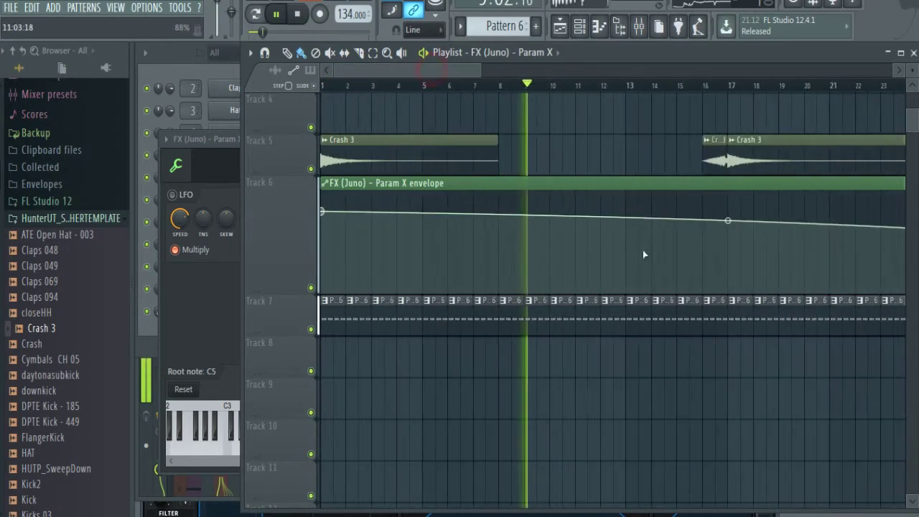
{"action": "left_click_drag", "start_coordinate": [727, 220], "coordinate": [728, 223]}
{"action": "left_click_drag", "start_coordinate": [257, 287], "coordinate": [260, 217]}
Play the arrangement from bar 24 and from bar 20 to check how the bass line carries on.
{"action": "left_click_drag", "start_coordinate": [452, 69], "coordinate": [537, 71]}
{"action": "left_click", "coordinate": [532, 86]}
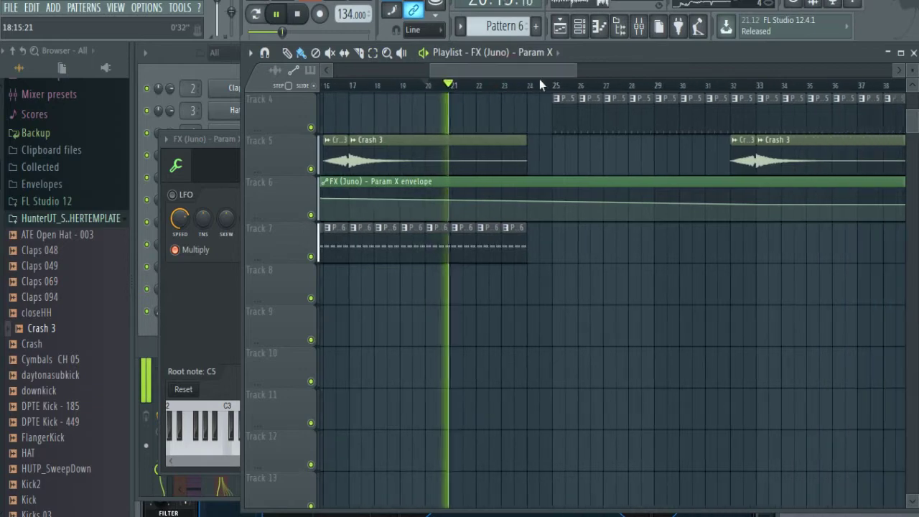
{"action": "left_click", "coordinate": [534, 86]}
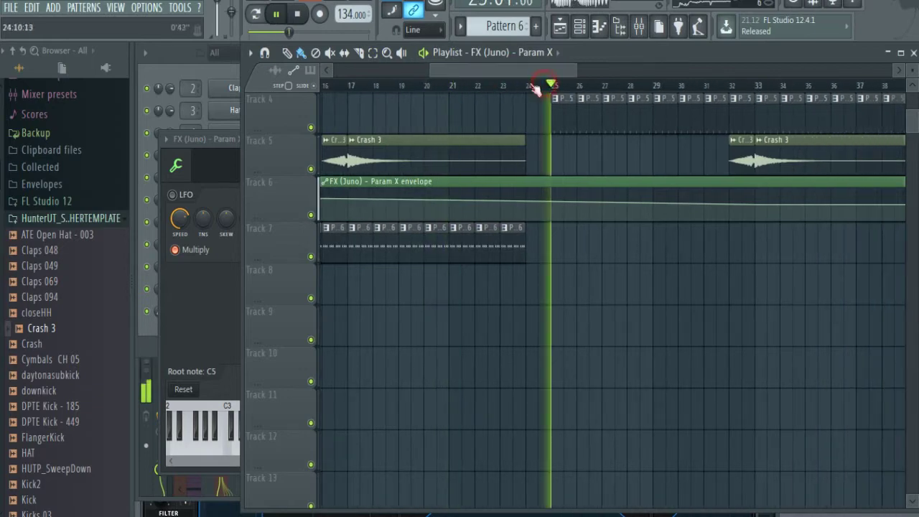
{"action": "left_click", "coordinate": [433, 84]}
Extend the Pattern 6 clips on Track 7 through bar 32.
{"action": "left_click_drag", "start_coordinate": [475, 70], "coordinate": [447, 71]}
{"action": "scroll", "coordinate": [601, 237], "scroll_direction": "up", "scroll_amount": 3}
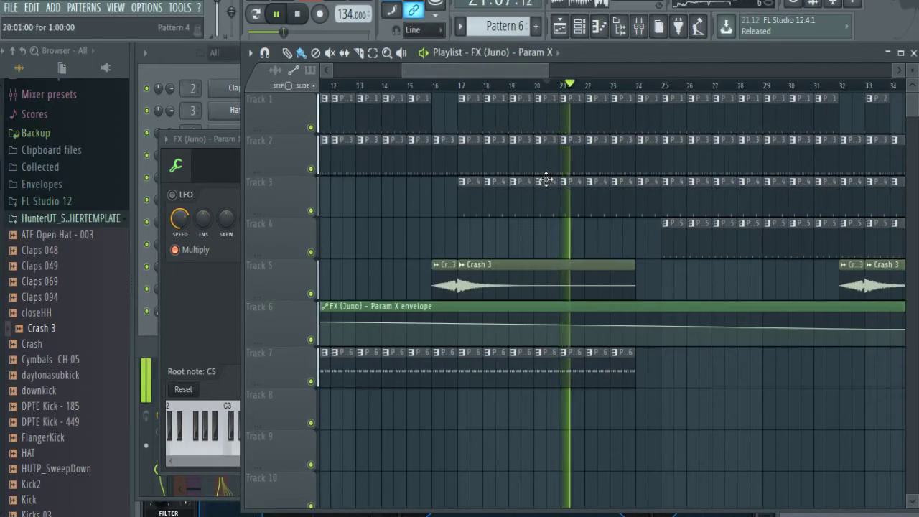
{"action": "left_click_drag", "start_coordinate": [538, 70], "coordinate": [564, 88]}
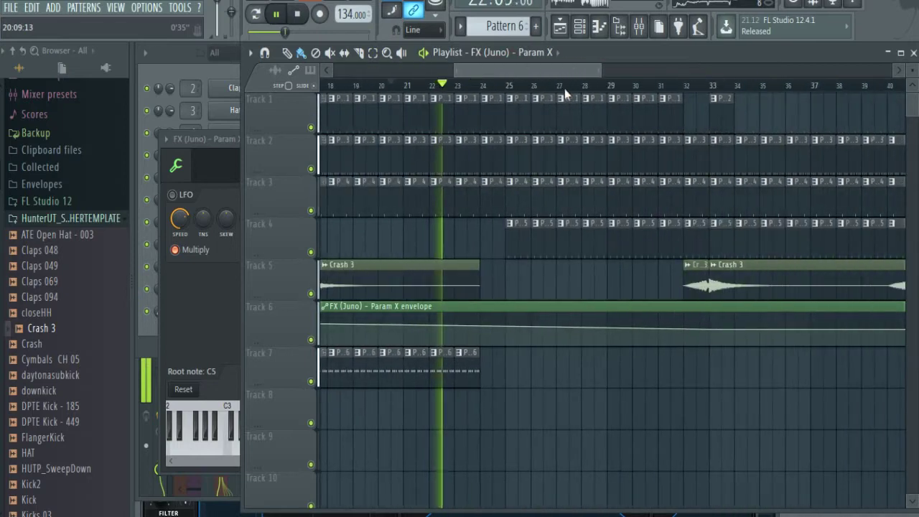
{"action": "left_click_drag", "start_coordinate": [409, 367], "coordinate": [615, 376]}
{"action": "left_click", "coordinate": [629, 427], "text": "ctrl"}
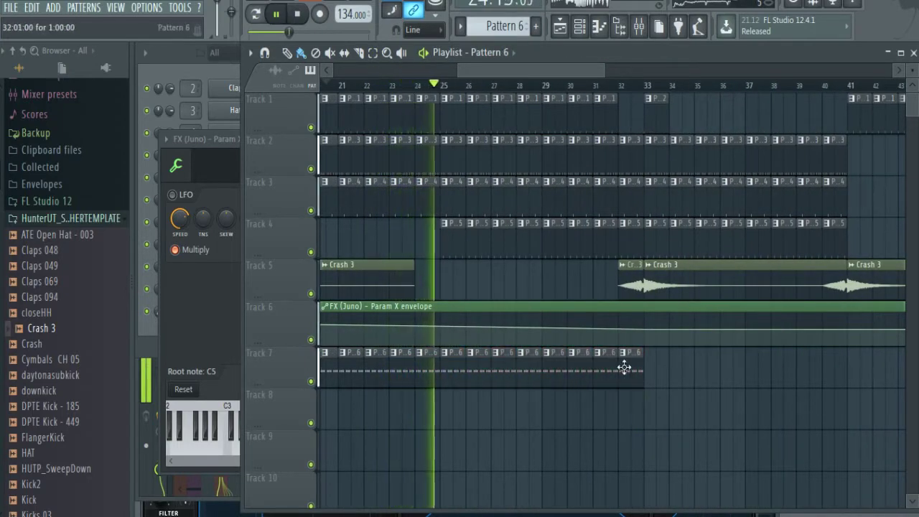
Create Pattern 7 and open the Juno channel's piano roll in it.
{"action": "left_click", "coordinate": [213, 75]}
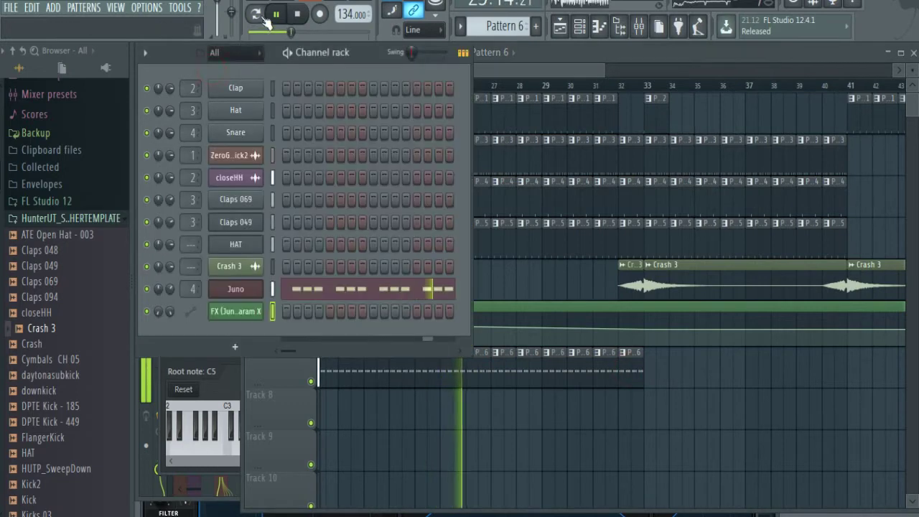
{"action": "right_click", "coordinate": [258, 285]}
{"action": "left_click", "coordinate": [287, 287]}
{"action": "right_click", "coordinate": [227, 289]}
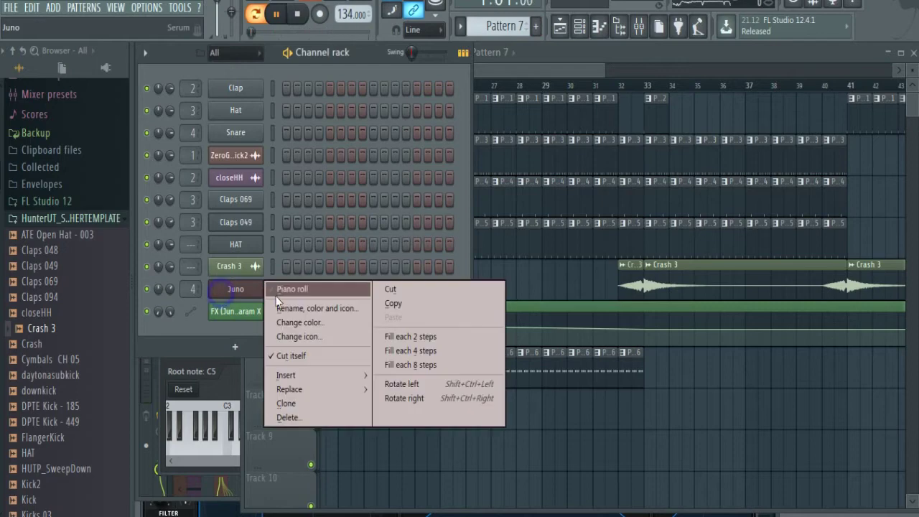
{"action": "left_click", "coordinate": [290, 288]}
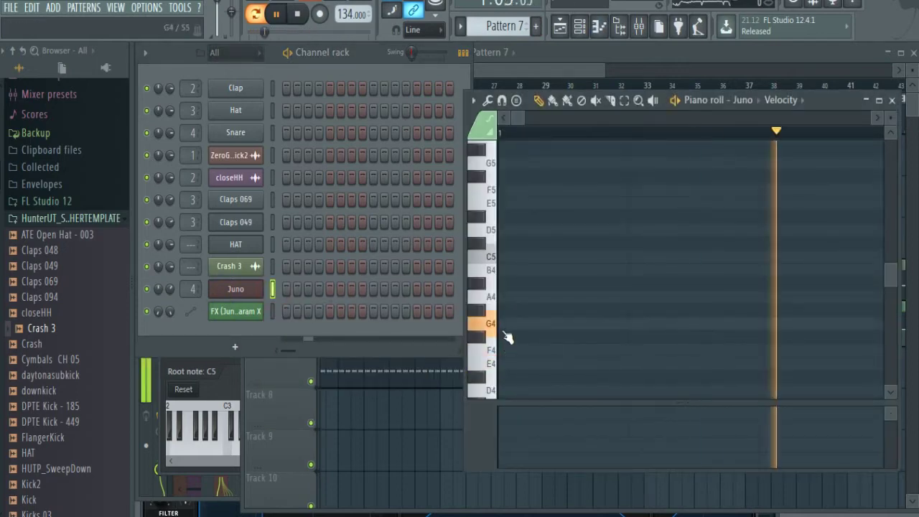
Fill bar 1 of the Juno piano roll with short G4 notes, one on every sixteenth step.
{"action": "left_click", "coordinate": [509, 325]}
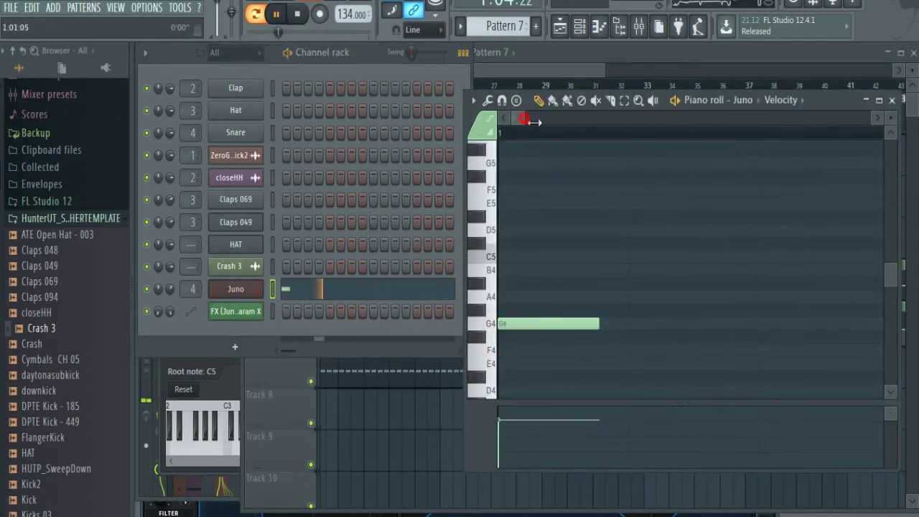
{"action": "left_click_drag", "start_coordinate": [531, 122], "coordinate": [593, 118]}
{"action": "left_click", "coordinate": [552, 100]}
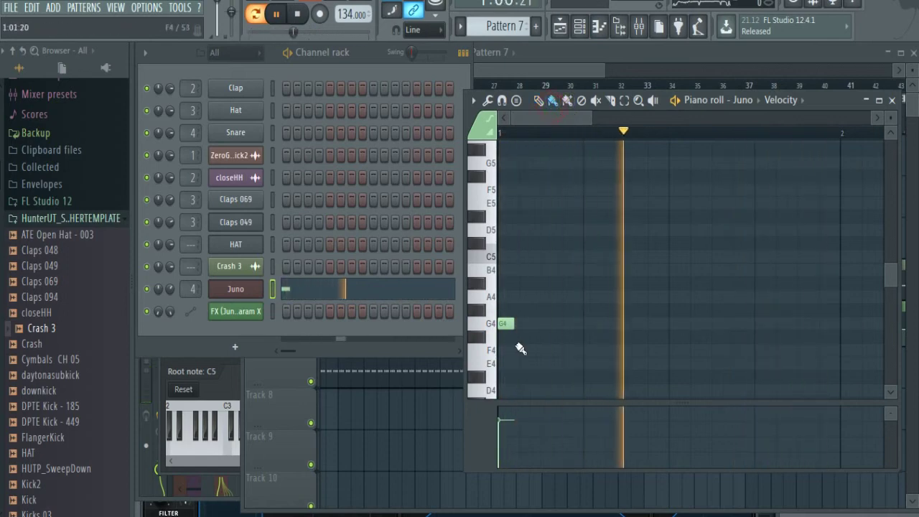
{"action": "left_click_drag", "start_coordinate": [524, 329], "coordinate": [857, 324]}
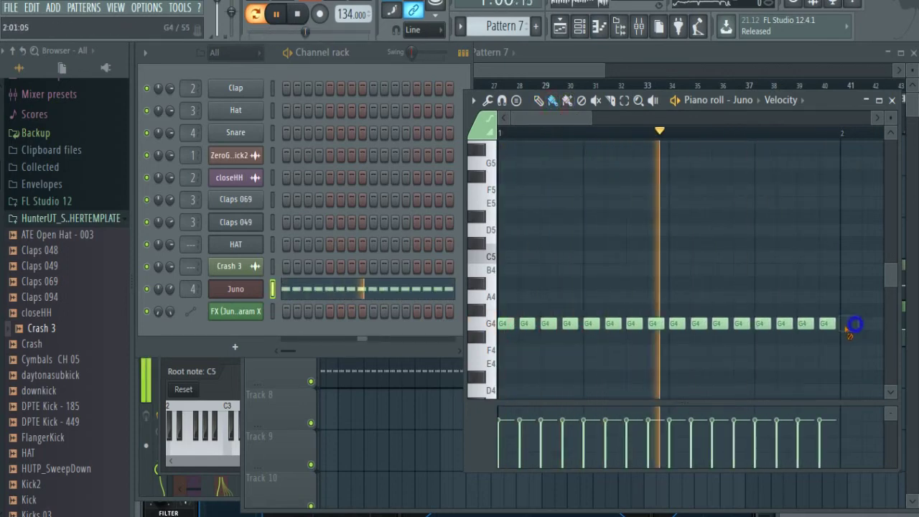
Replace the Pattern 6 clip at bar 16 on Track 7 with a Pattern 7 clip and play back that transition.
{"action": "left_click", "coordinate": [546, 66]}
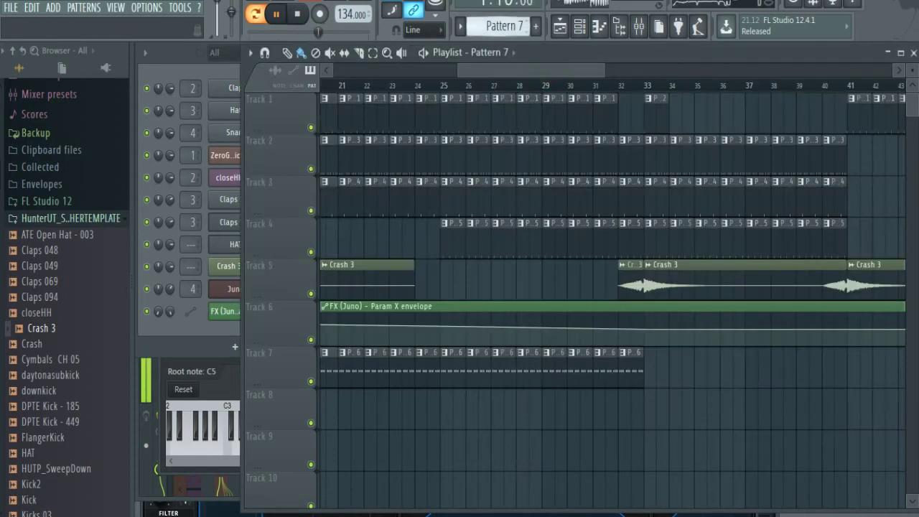
{"action": "left_click_drag", "start_coordinate": [525, 74], "coordinate": [474, 75]}
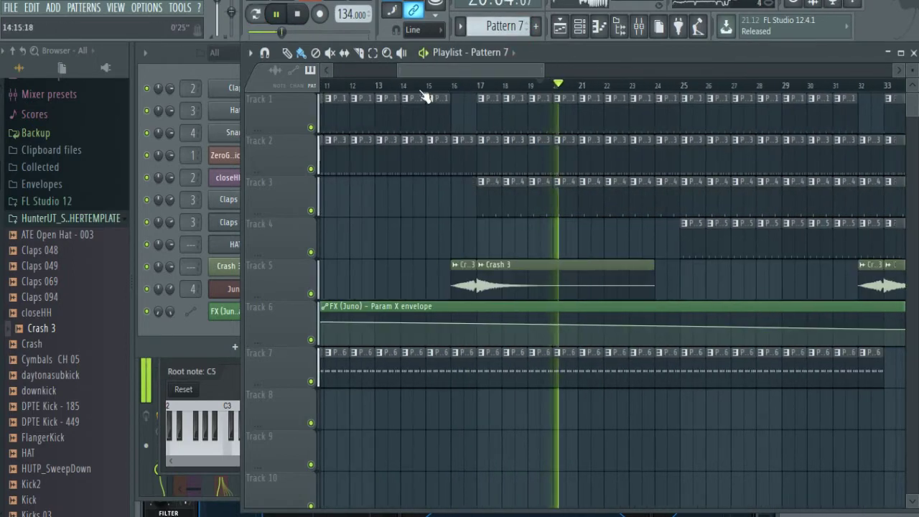
{"action": "left_click", "coordinate": [410, 86]}
{"action": "left_click", "coordinate": [456, 414]}
{"action": "left_click_drag", "start_coordinate": [457, 415], "coordinate": [461, 362]}
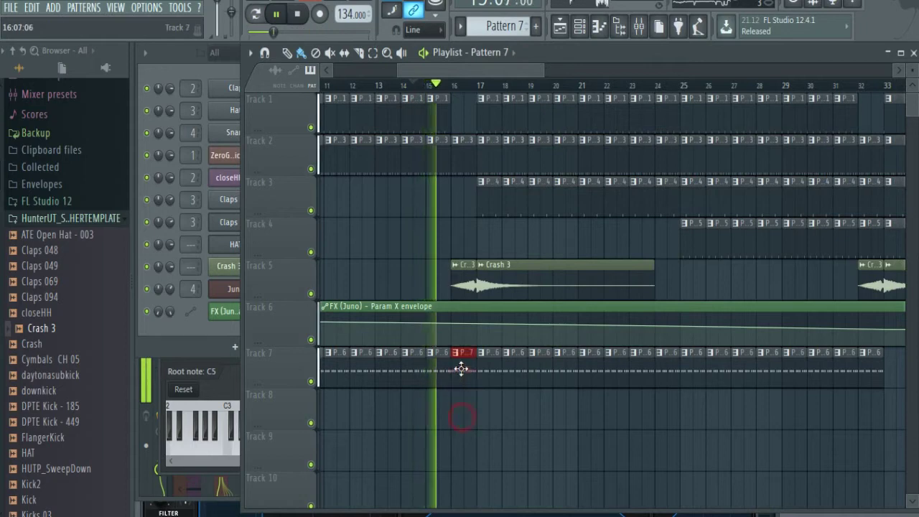
{"action": "right_click", "coordinate": [466, 369]}
{"action": "left_click_drag", "start_coordinate": [462, 402], "coordinate": [465, 355]}
{"action": "left_click", "coordinate": [437, 86]}
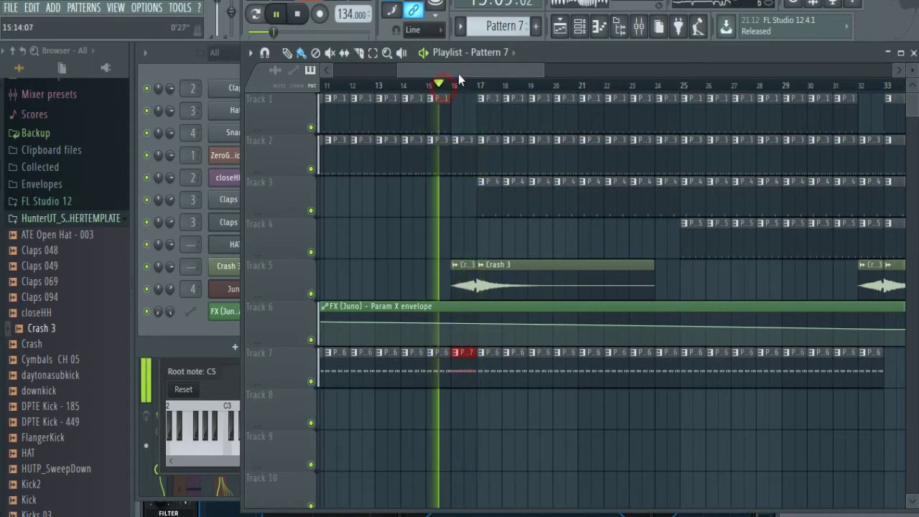
Fill Track 7 with Pattern 7 clips from bar 32 through 40 and Pattern 6 clips from bar 41 through 71.
{"action": "left_click_drag", "start_coordinate": [459, 71], "coordinate": [538, 72]}
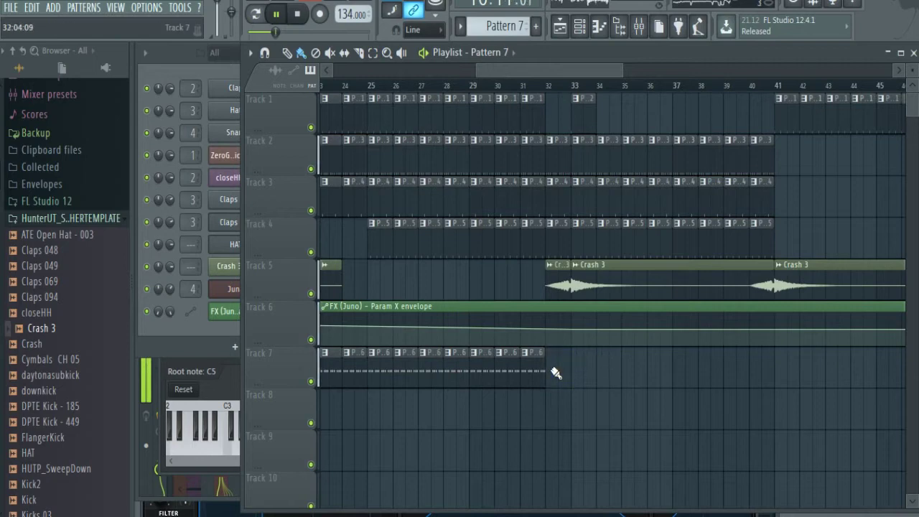
{"action": "left_click_drag", "start_coordinate": [577, 382], "coordinate": [698, 383]}
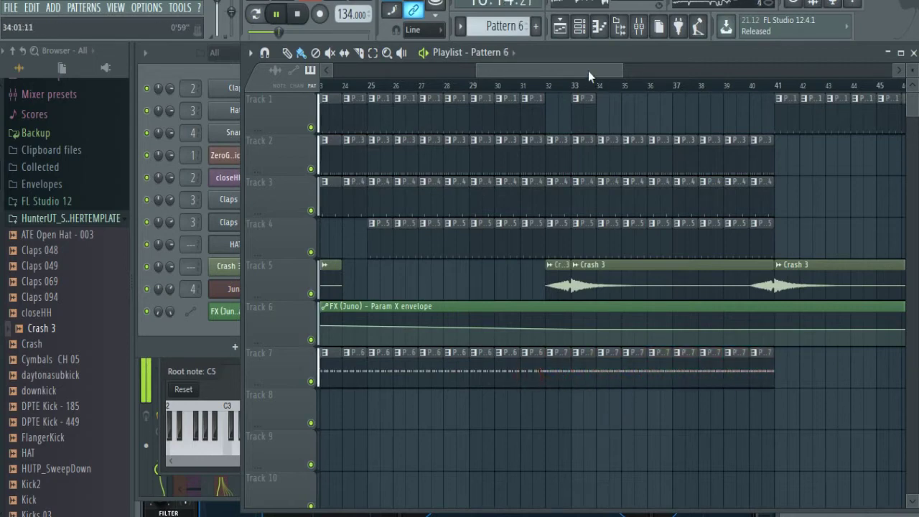
{"action": "left_click_drag", "start_coordinate": [587, 70], "coordinate": [662, 71]}
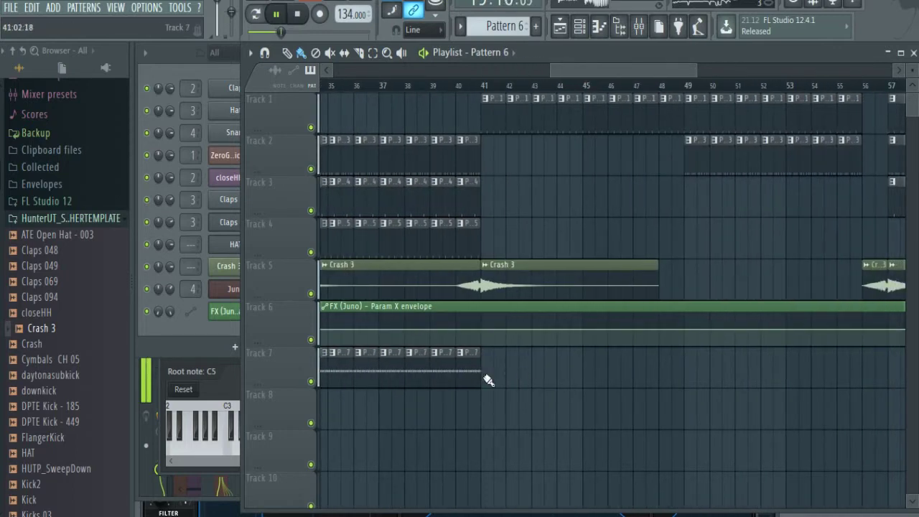
{"action": "left_click_drag", "start_coordinate": [488, 381], "coordinate": [897, 379]}
{"action": "left_click_drag", "start_coordinate": [590, 71], "coordinate": [719, 72]}
{"action": "left_click_drag", "start_coordinate": [433, 388], "coordinate": [714, 370]}
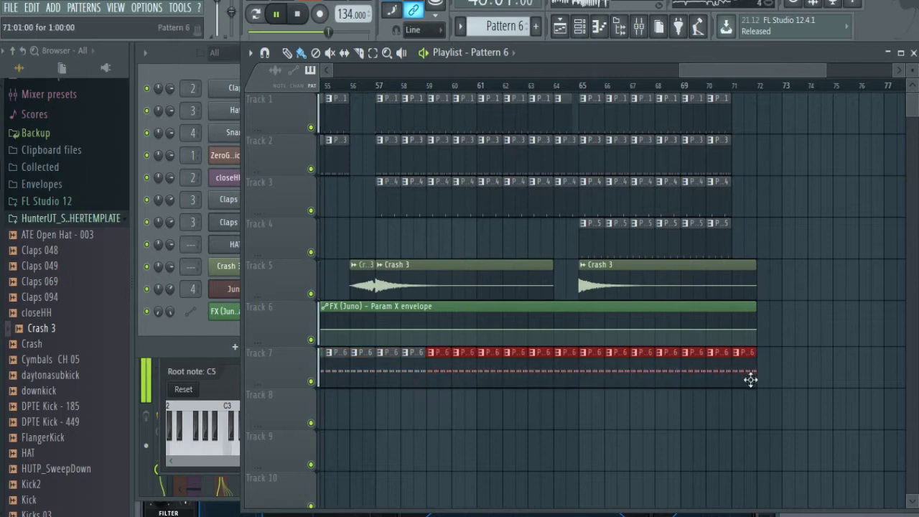
Pick up Pattern 7 from an existing clip and place it at the end of Track 7, around bar 72.
{"action": "left_click_drag", "start_coordinate": [728, 70], "coordinate": [554, 78]}
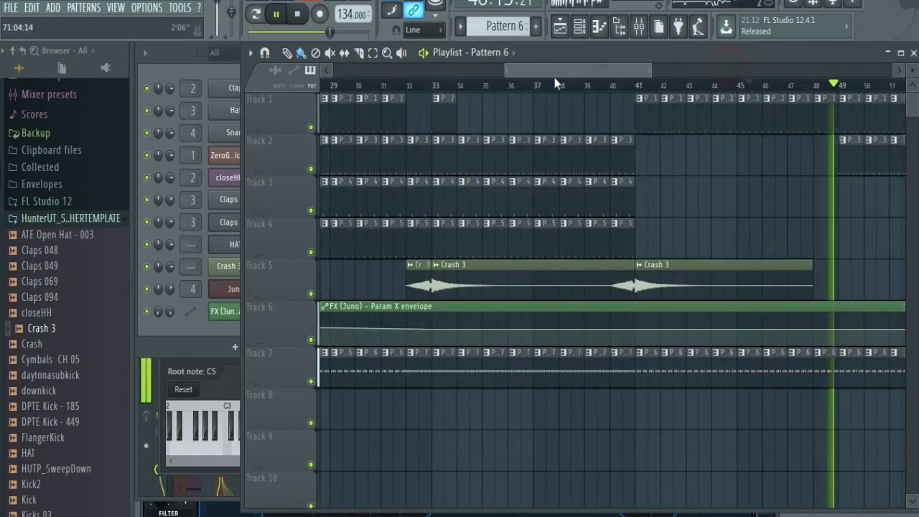
{"action": "left_click", "coordinate": [466, 376]}
{"action": "left_click_drag", "start_coordinate": [614, 75], "coordinate": [810, 72]}
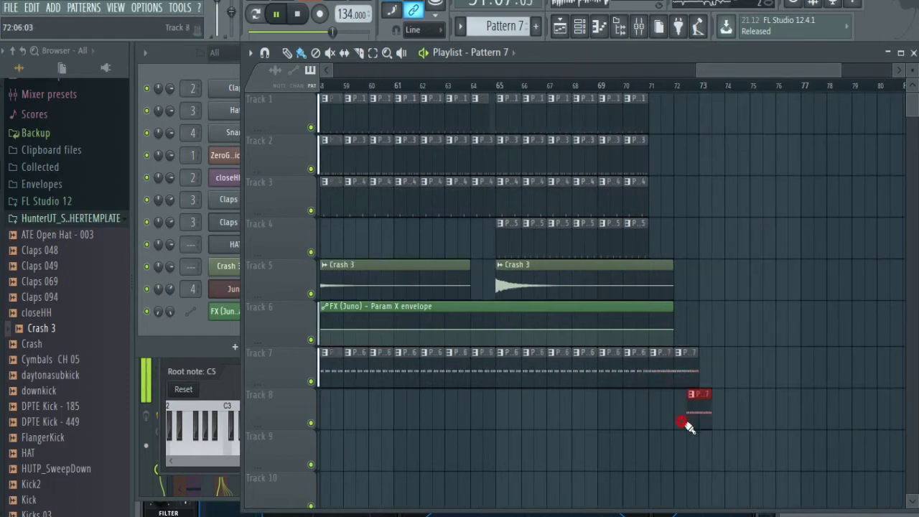
{"action": "left_click_drag", "start_coordinate": [739, 70], "coordinate": [648, 68]}
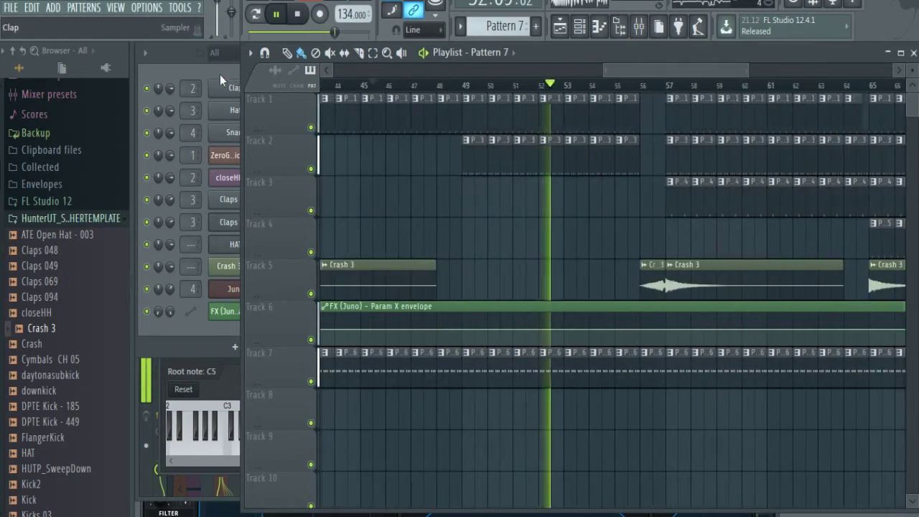
Create Pattern 8 and add a Nexus instrument channel to the channel rack.
{"action": "key", "text": "F6"}
{"action": "left_click", "coordinate": [535, 27]}
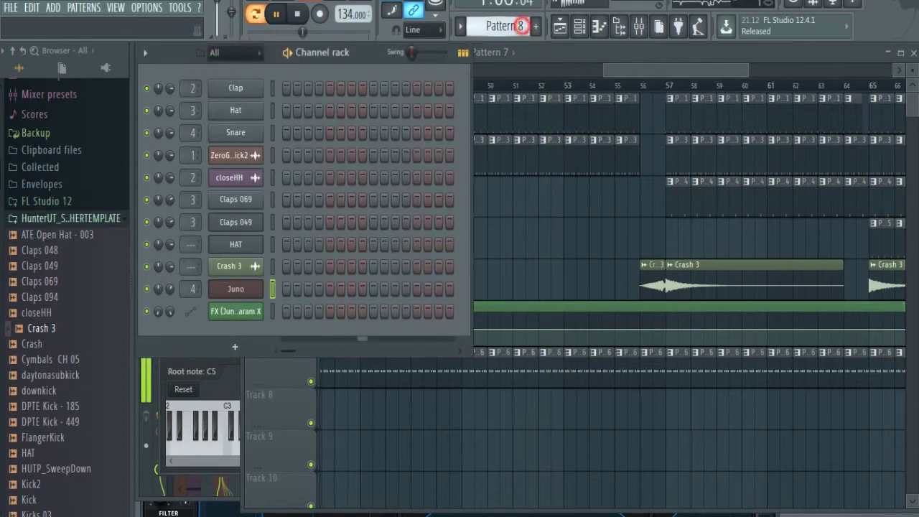
{"action": "left_click", "coordinate": [234, 347]}
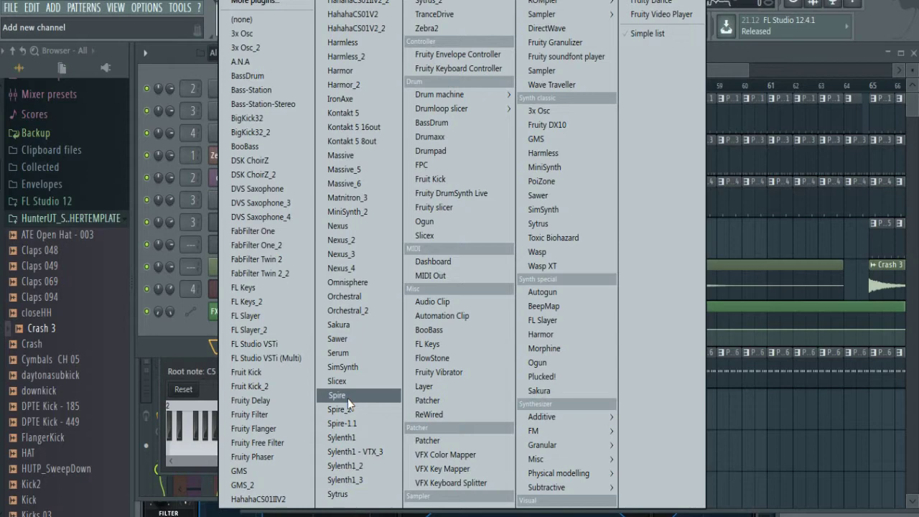
{"action": "left_click", "coordinate": [374, 228]}
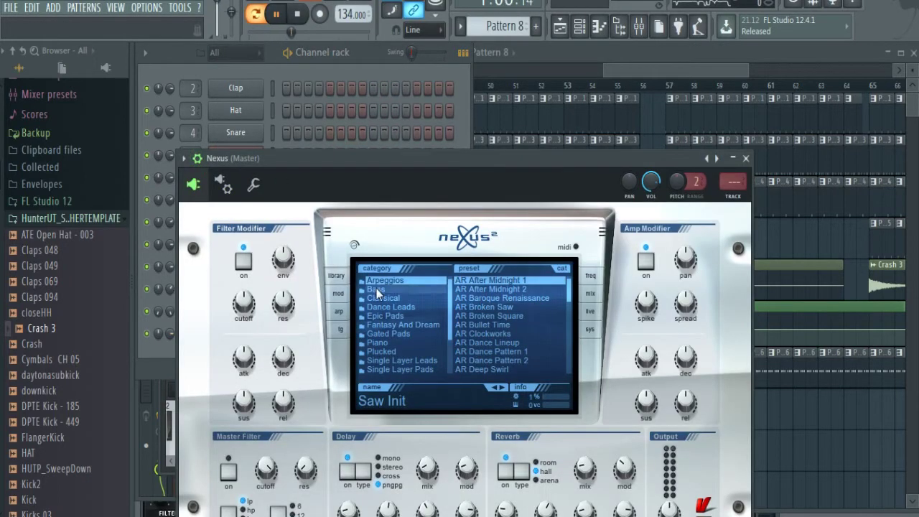
Load the BA Trancebass 6 preset from Nexus's Bass category and open the channel's piano roll.
{"action": "left_click", "coordinate": [376, 290]}
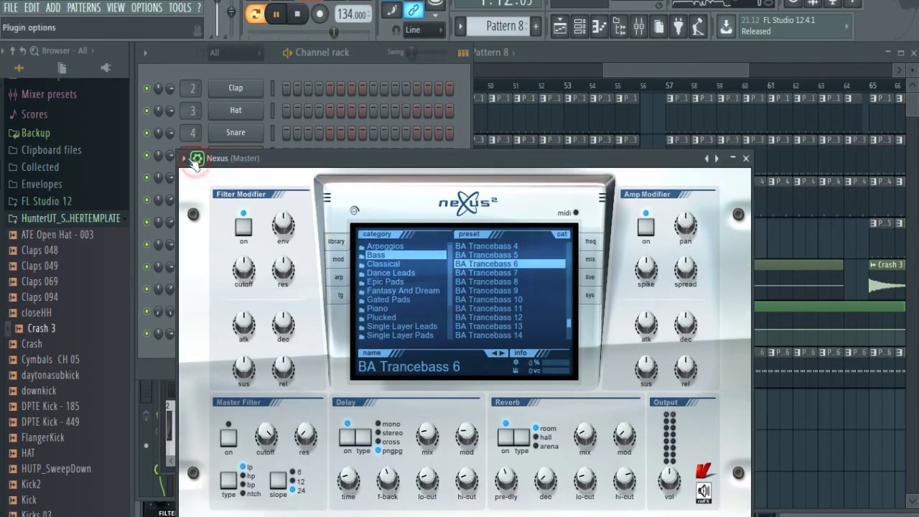
{"action": "left_click", "coordinate": [197, 159]}
{"action": "left_click", "coordinate": [208, 180]}
Draw short G3 notes on the third and fourth sixteenth steps of every beat in bar 1.
{"action": "left_click", "coordinate": [488, 326]}
{"action": "scroll", "coordinate": [500, 362], "scroll_direction": "down", "scroll_amount": 3}
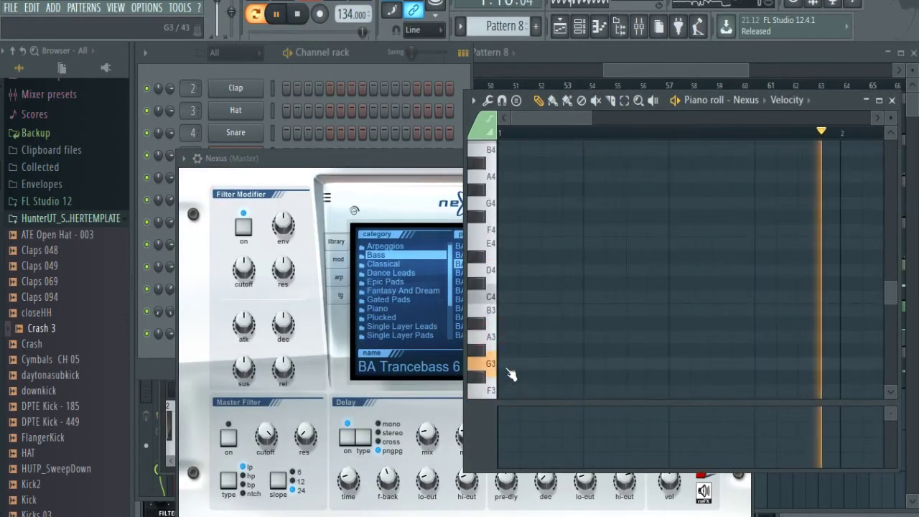
{"action": "left_click", "coordinate": [527, 363]}
{"action": "left_click_drag", "start_coordinate": [528, 363], "coordinate": [548, 363]}
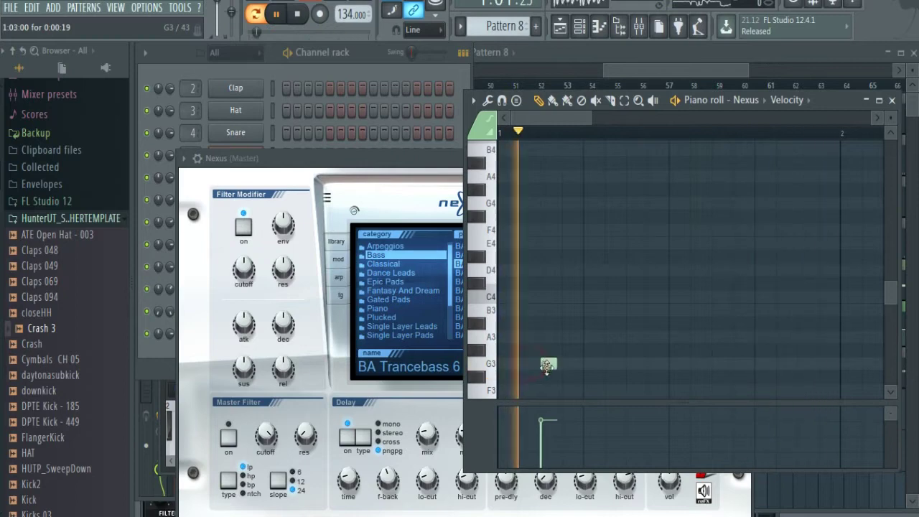
{"action": "left_click", "coordinate": [569, 363]}
{"action": "left_click", "coordinate": [633, 363]}
{"action": "left_click", "coordinate": [655, 363]}
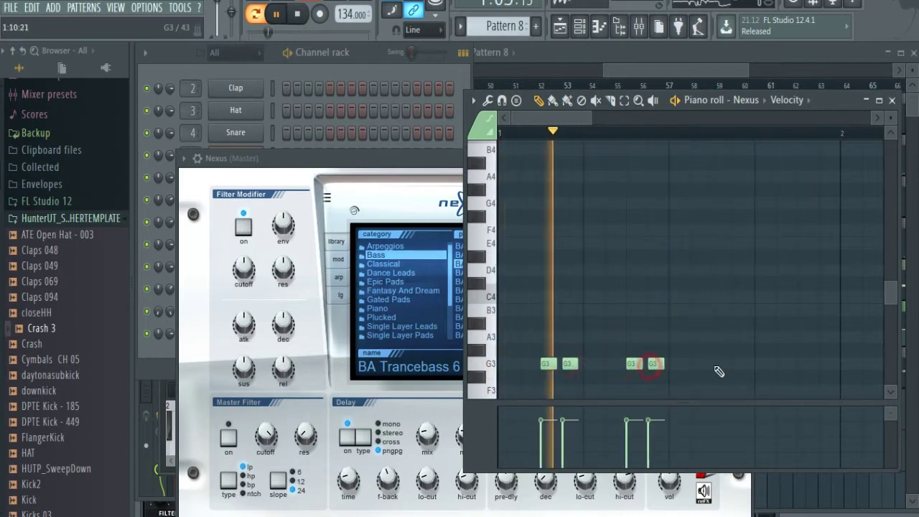
{"action": "left_click", "coordinate": [718, 363]}
{"action": "left_click", "coordinate": [740, 363]}
{"action": "left_click", "coordinate": [803, 363]}
{"action": "left_click", "coordinate": [827, 363]}
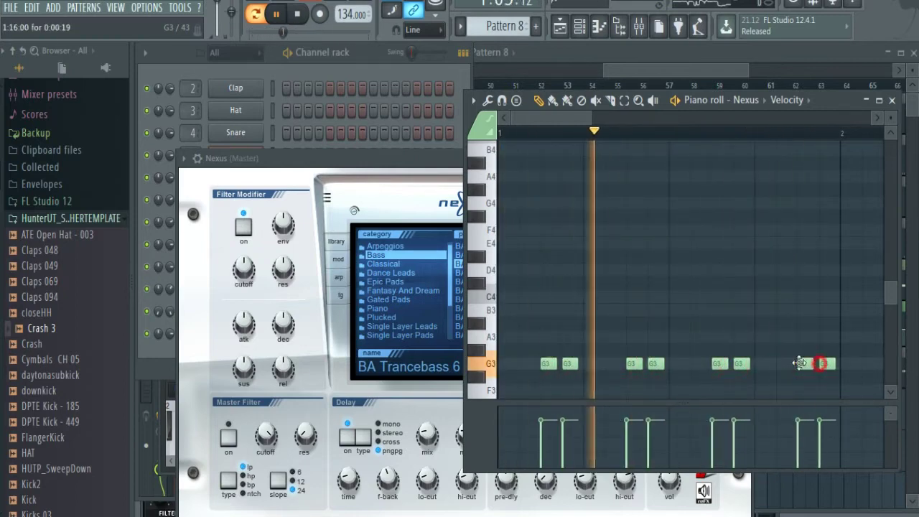
Add a short G3 note on the second sixteenth step of each beat, completing groups of three notes.
{"action": "left_click", "coordinate": [782, 364]}
{"action": "left_click", "coordinate": [691, 364]}
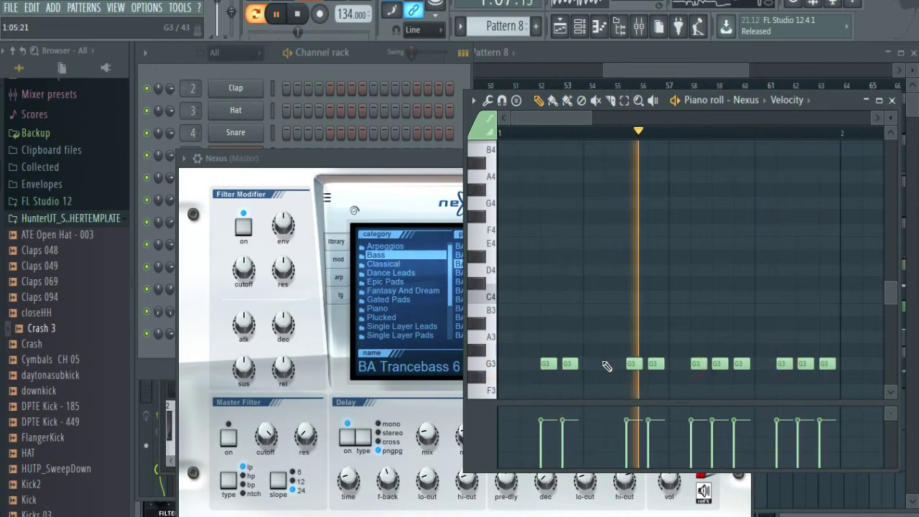
{"action": "left_click", "coordinate": [524, 363]}
{"action": "left_click", "coordinate": [610, 364]}
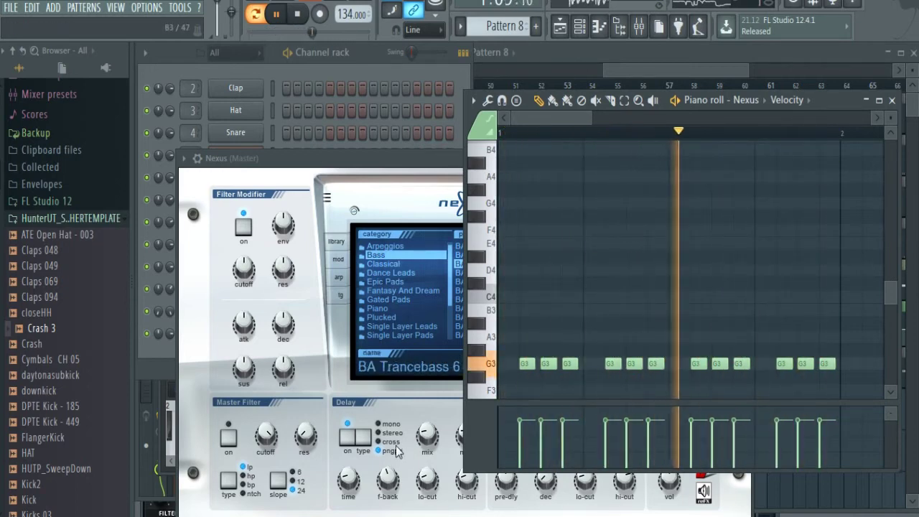
Set Nexus's delay mod to 0 and turn down its delay mix and reverb mix.
{"action": "left_click_drag", "start_coordinate": [427, 435], "coordinate": [425, 463]}
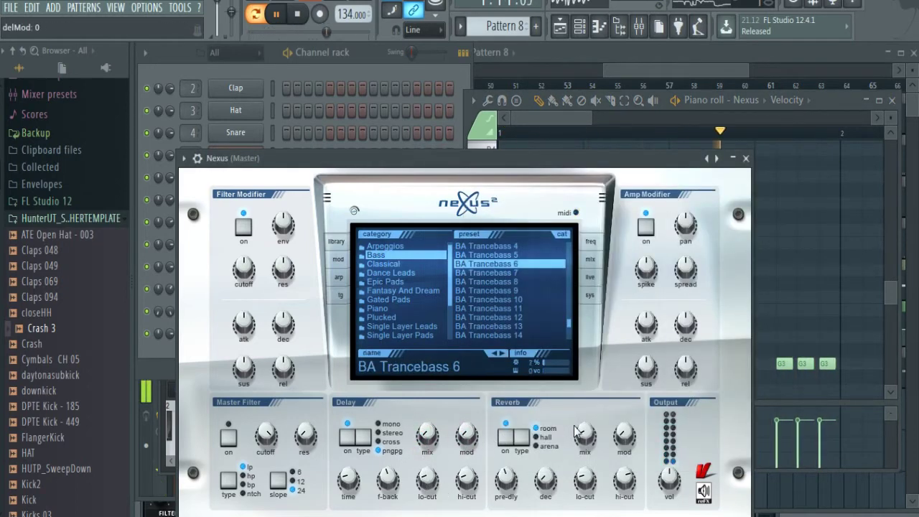
{"action": "left_click_drag", "start_coordinate": [586, 432], "coordinate": [625, 439]}
Shorten all the G3 notes in the Nexus piano roll slightly at the same time.
{"action": "left_click_drag", "start_coordinate": [843, 133], "coordinate": [318, 170]}
{"action": "left_click_drag", "start_coordinate": [592, 118], "coordinate": [525, 130]}
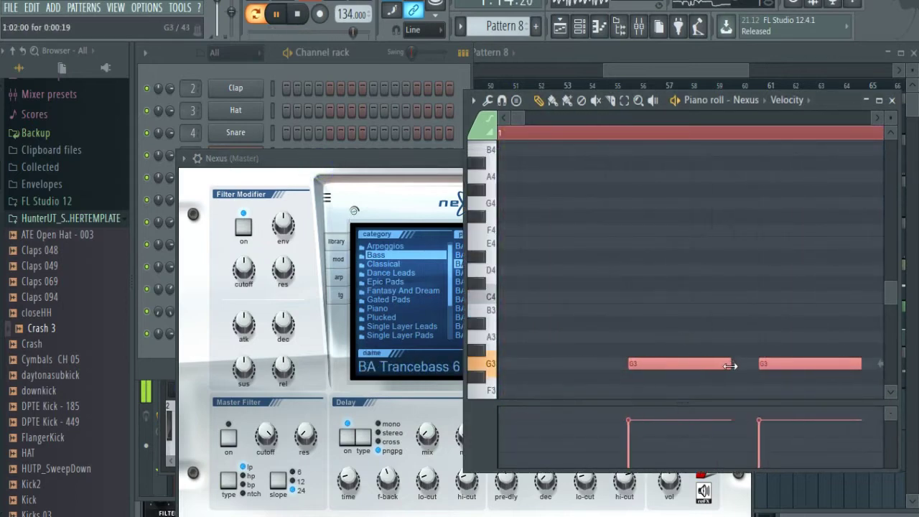
{"action": "left_click_drag", "start_coordinate": [730, 366], "coordinate": [714, 367]}
{"action": "left_click", "coordinate": [297, 67]}
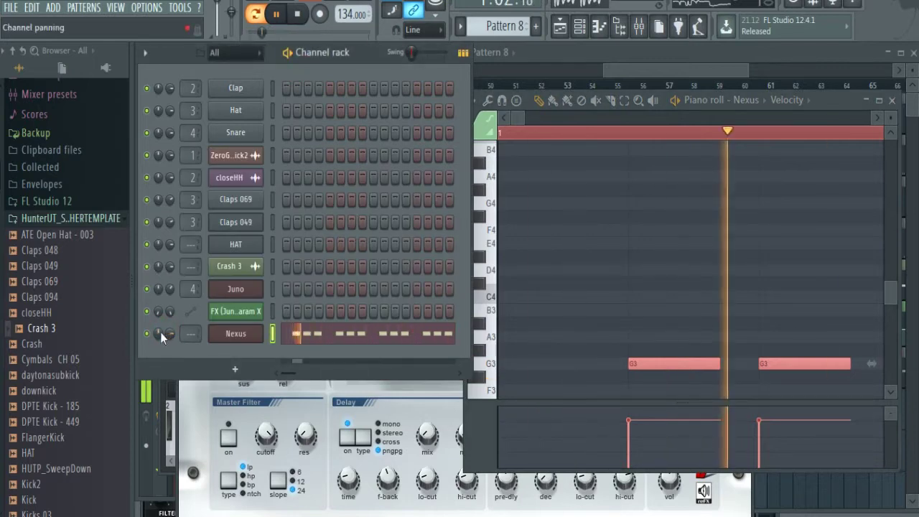
{"action": "left_click", "coordinate": [234, 340]}
{"action": "left_click", "coordinate": [237, 340]}
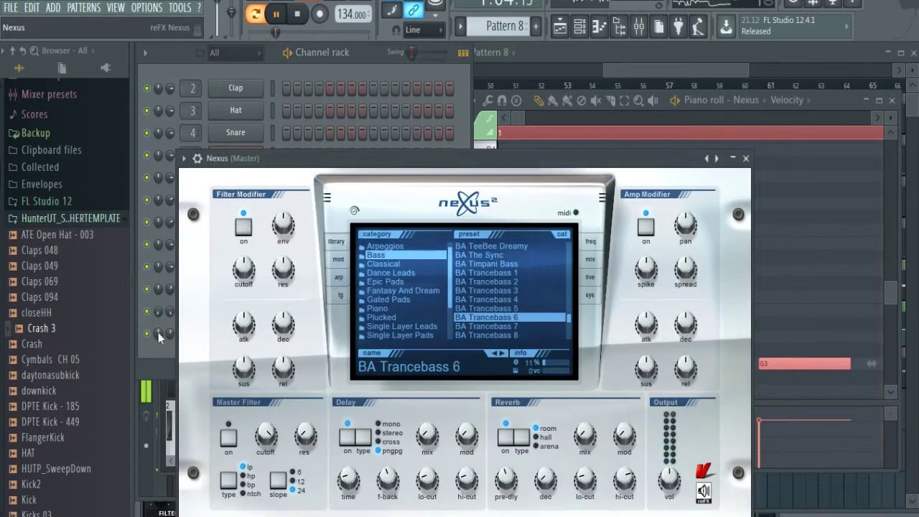
{"action": "left_click", "coordinate": [158, 332]}
{"action": "left_click", "coordinate": [235, 337]}
{"action": "left_click", "coordinate": [236, 339]}
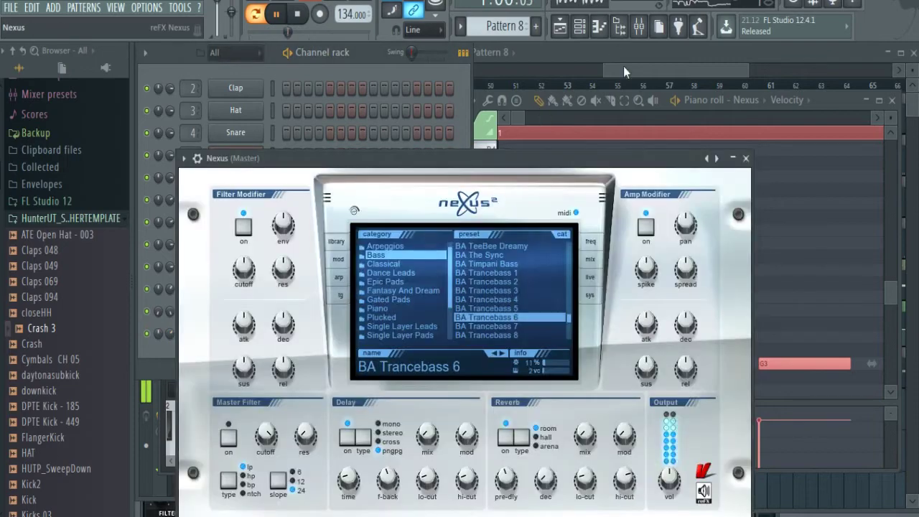
Place consecutive Pattern 8 clips on playlist Track 8 from bar 41 through bar 48.
{"action": "left_click", "coordinate": [623, 66]}
{"action": "left_click_drag", "start_coordinate": [442, 77], "coordinate": [538, 78]}
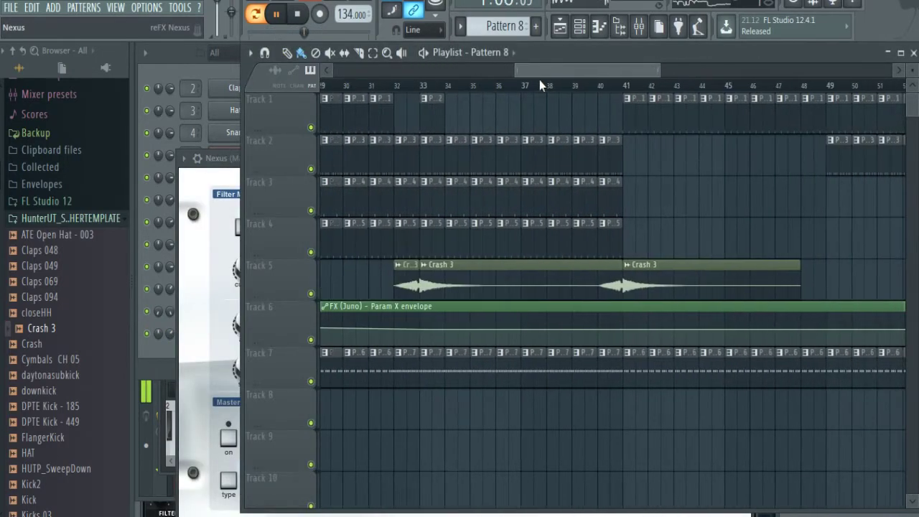
{"action": "left_click", "coordinate": [550, 86]}
{"action": "mouse_move", "coordinate": [582, 409]}
{"action": "left_mouse_down"}
{"action": "mouse_move", "coordinate": [771, 418]}
{"action": "mouse_move", "coordinate": [782, 439]}
{"action": "left_mouse_up"}
{"action": "key", "text": "F6"}
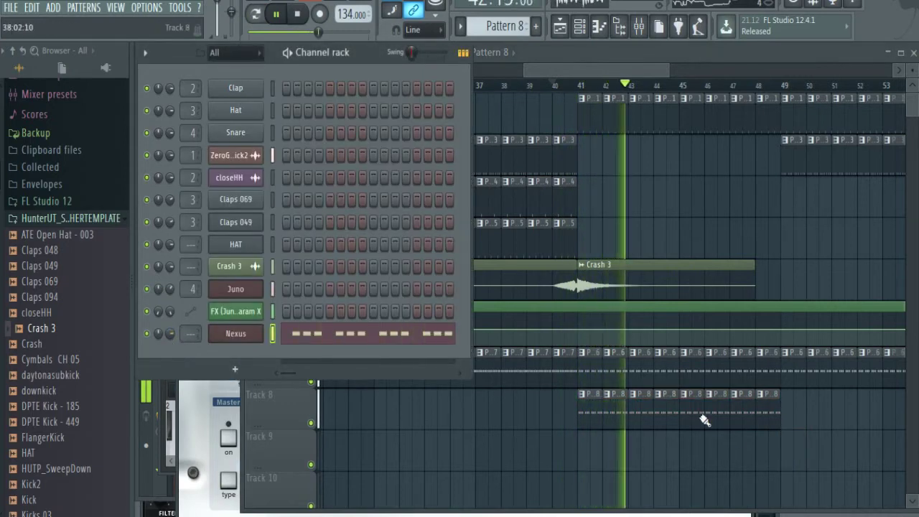
{"action": "left_click", "coordinate": [767, 418]}
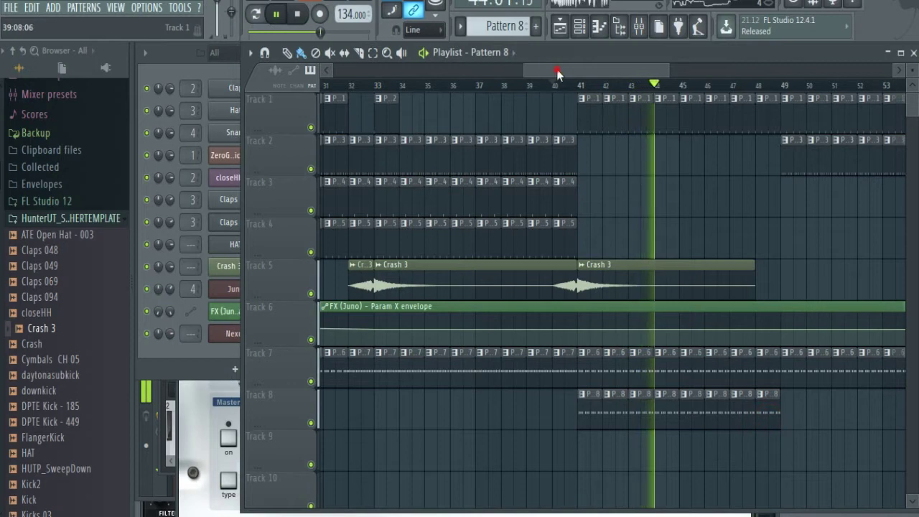
Mute Track 7 and extend the Pattern 8 clips on Track 8 through bar 56.
{"action": "left_click_drag", "start_coordinate": [547, 70], "coordinate": [590, 72]}
{"action": "left_click", "coordinate": [310, 381]}
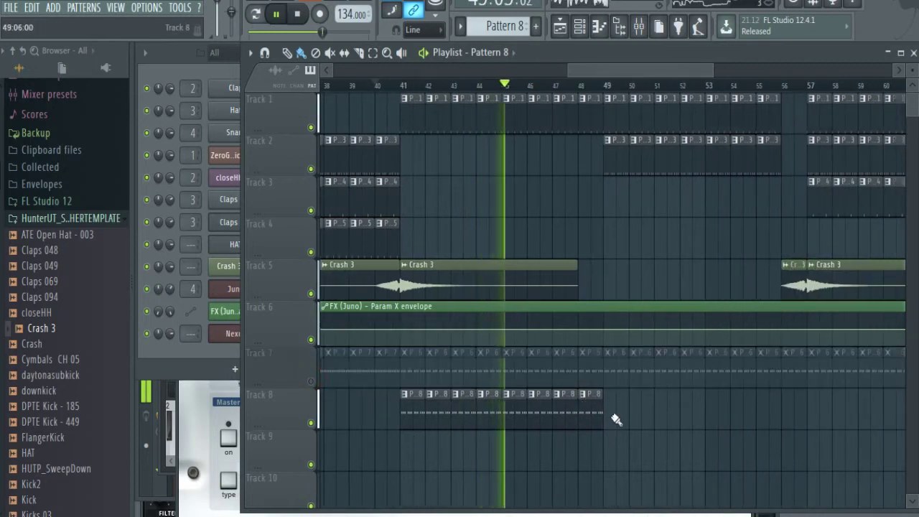
{"action": "left_click_drag", "start_coordinate": [607, 416], "coordinate": [791, 428]}
{"action": "left_click", "coordinate": [703, 489], "text": "ctrl"}
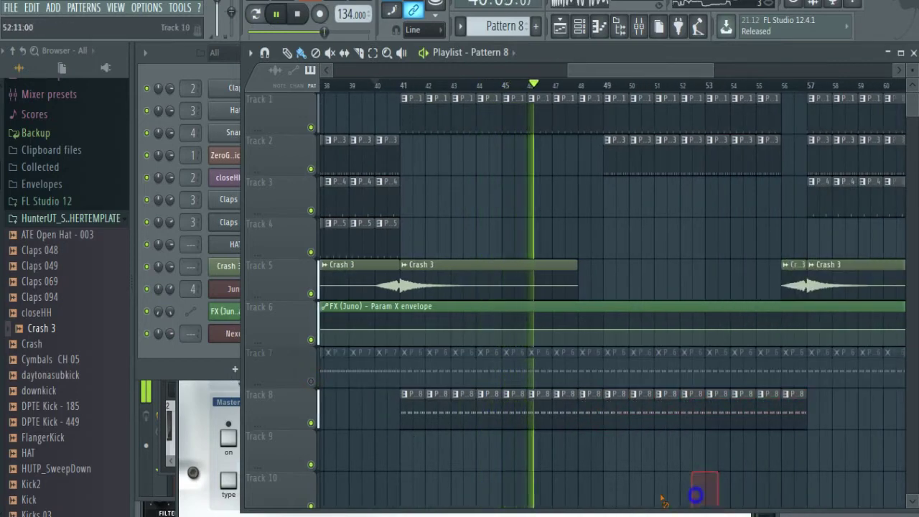
Solo Track 8 and delete the second-sixteenth G3 note of each beat in Pattern 8's Nexus piano roll.
{"action": "right_click", "coordinate": [309, 420]}
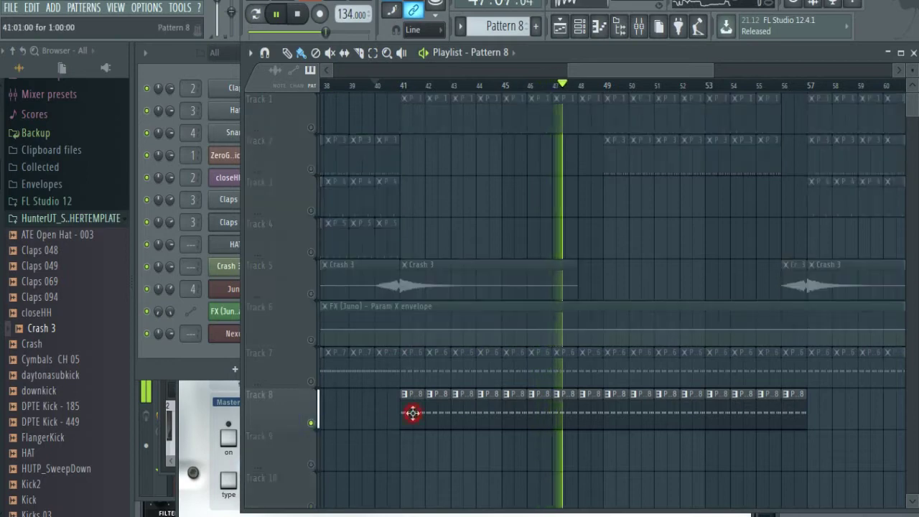
{"action": "double_click", "coordinate": [412, 413]}
{"action": "right_click", "coordinate": [678, 356]}
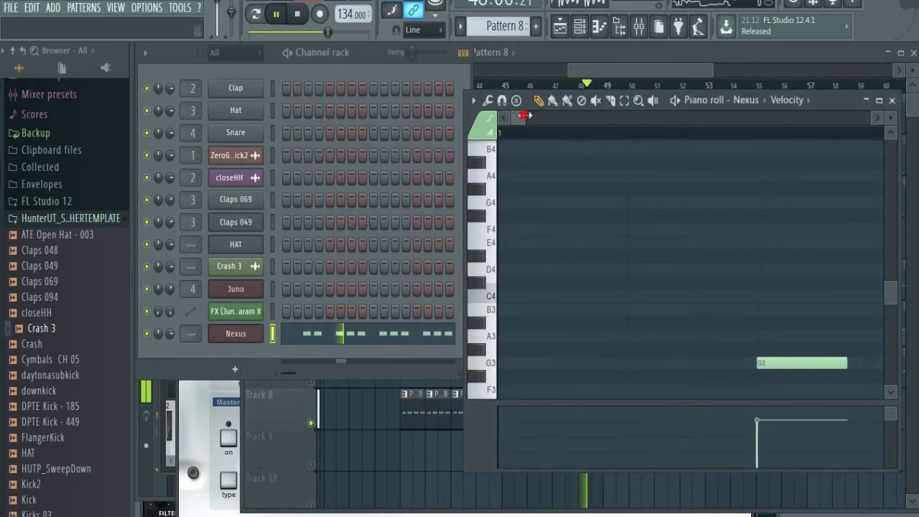
{"action": "left_click_drag", "start_coordinate": [525, 115], "coordinate": [580, 116]}
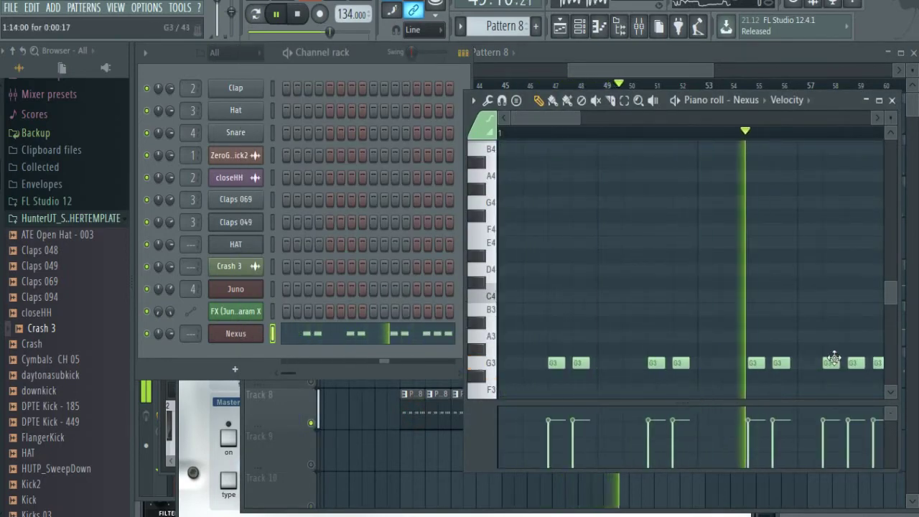
{"action": "right_click", "coordinate": [833, 363]}
Unmute Track 7, restore all other playlist tracks and play the arrangement from around bar 46.
{"action": "left_click", "coordinate": [593, 69]}
{"action": "left_click", "coordinate": [311, 379]}
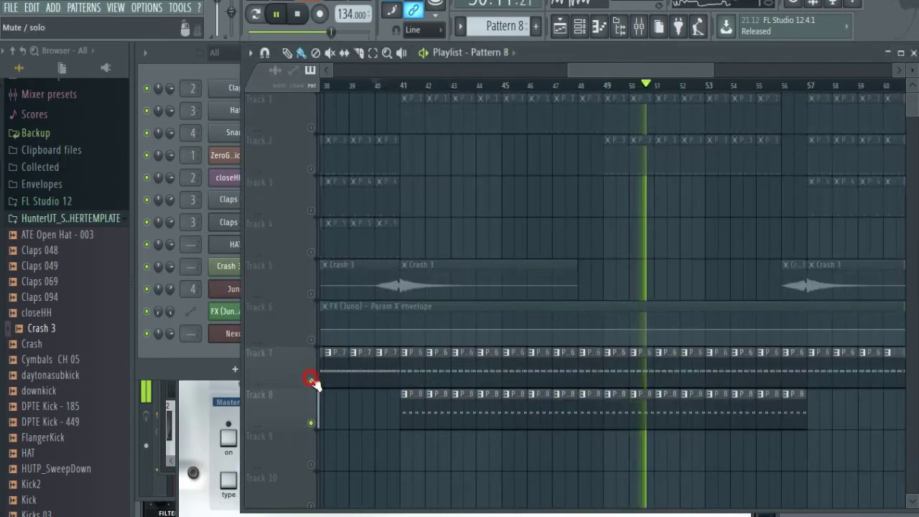
{"action": "right_click", "coordinate": [311, 379]}
{"action": "left_click", "coordinate": [170, 333]}
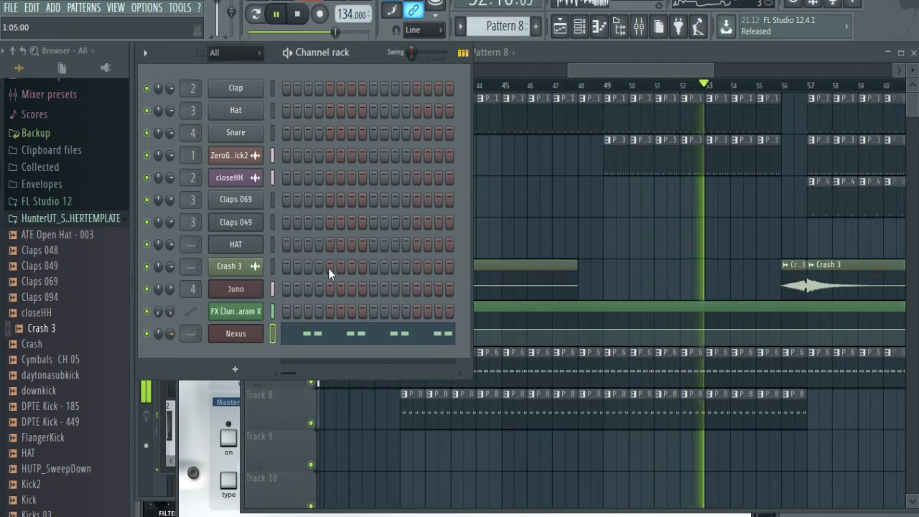
{"action": "left_click", "coordinate": [534, 85]}
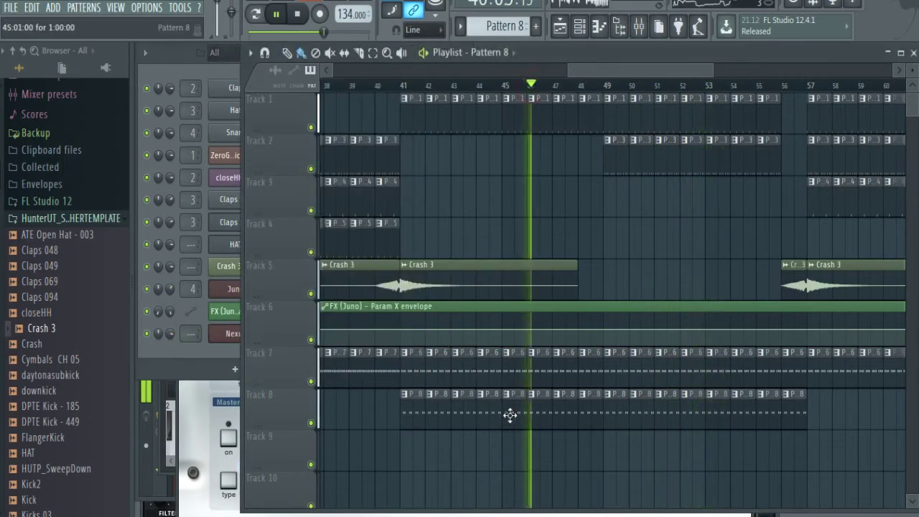
Redraw the second-sixteenth G3 note of each beat in Pattern 8 and raise all note velocities to maximum.
{"action": "double_click", "coordinate": [509, 415]}
{"action": "left_click", "coordinate": [529, 362]}
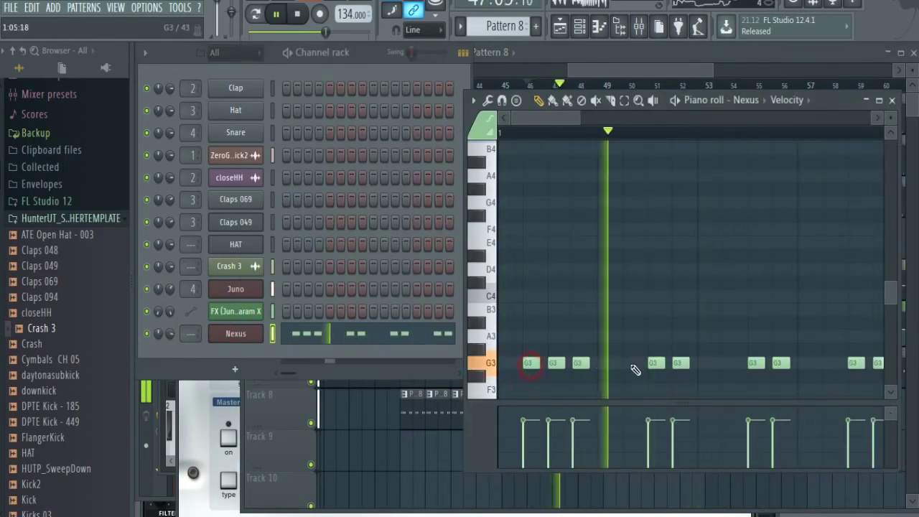
{"action": "left_click", "coordinate": [627, 363]}
{"action": "left_click", "coordinate": [730, 362]}
{"action": "left_click", "coordinate": [826, 362]}
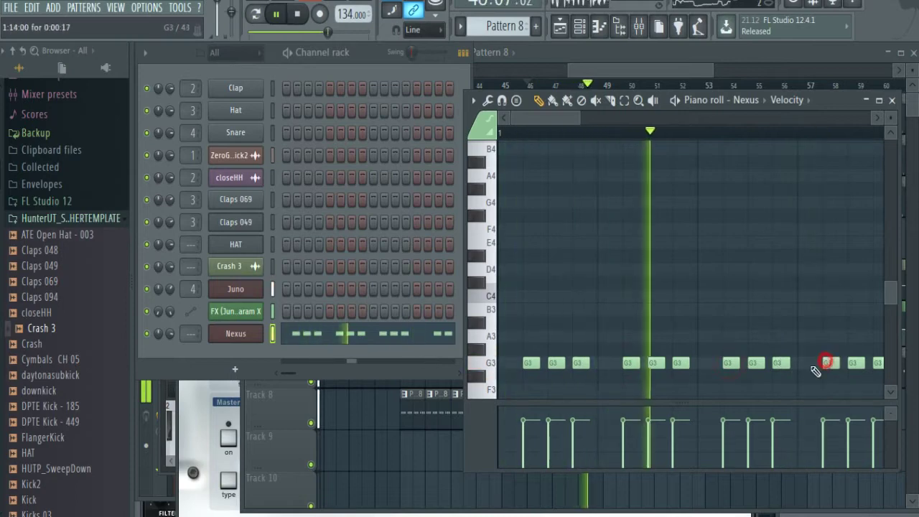
{"action": "mouse_move", "coordinate": [522, 428]}
{"action": "left_mouse_down"}
{"action": "mouse_move", "coordinate": [527, 409]}
{"action": "mouse_move", "coordinate": [766, 372]}
{"action": "mouse_move", "coordinate": [892, 373]}
{"action": "mouse_move", "coordinate": [608, 358]}
{"action": "mouse_move", "coordinate": [784, 360]}
{"action": "left_mouse_up"}
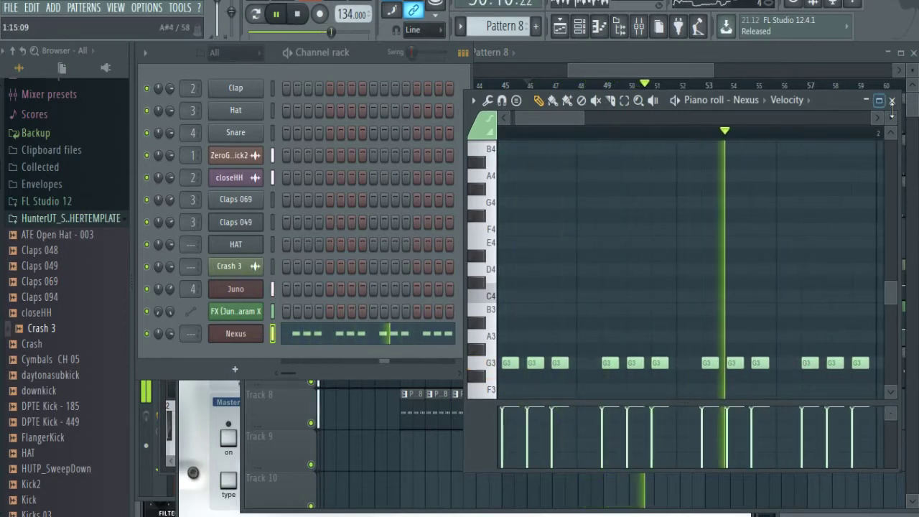
{"action": "left_click", "coordinate": [892, 102]}
Route the Nexus channel to mixer track 5.
{"action": "left_click", "coordinate": [234, 334]}
{"action": "left_click", "coordinate": [234, 335]}
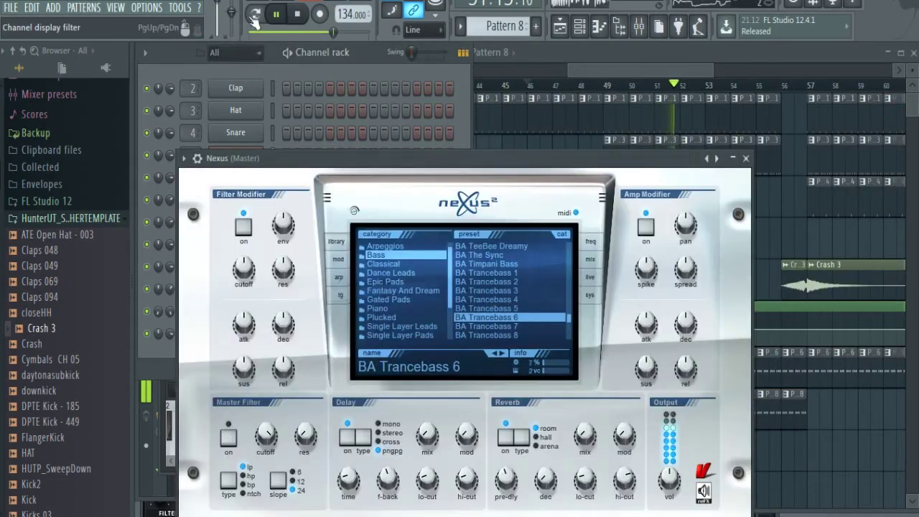
{"action": "left_click", "coordinate": [639, 27]}
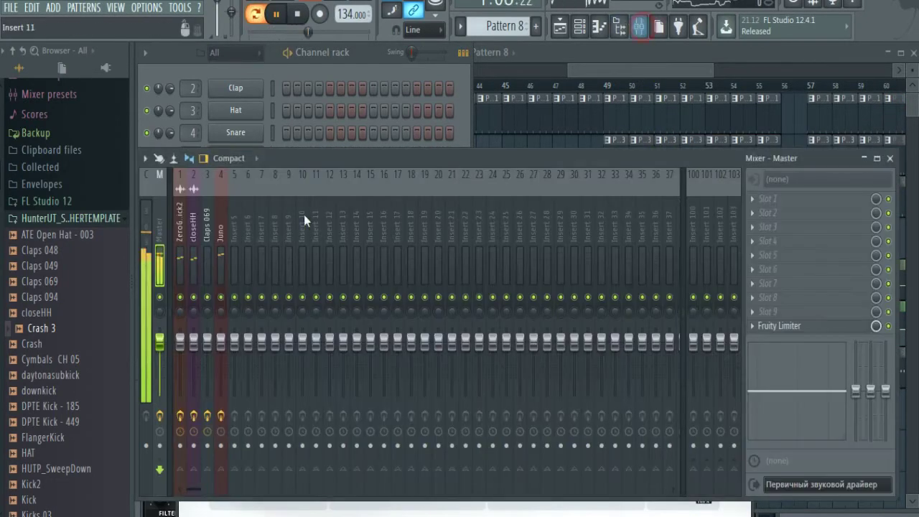
{"action": "right_click", "coordinate": [237, 229]}
{"action": "mouse_move", "coordinate": [338, 293]}
{"action": "left_click", "coordinate": [381, 290]}
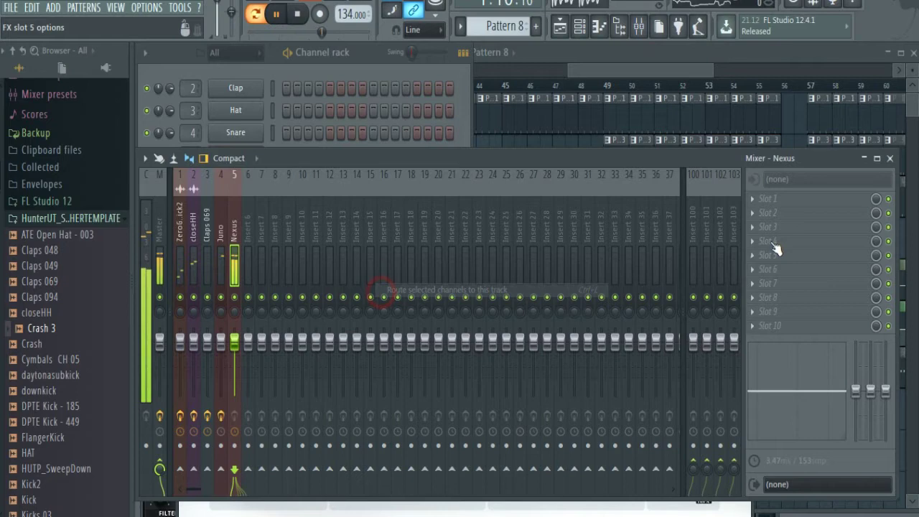
Load TAL-USE in slot 1 and Effector in slot 2 of the Nexus mixer track, using Effector's Filter effect.
{"action": "left_click", "coordinate": [753, 201]}
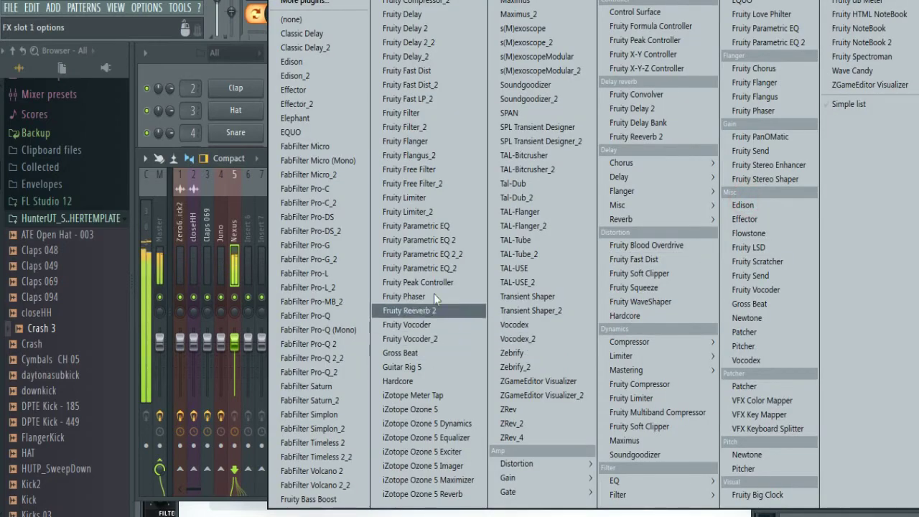
{"action": "left_click", "coordinate": [529, 273]}
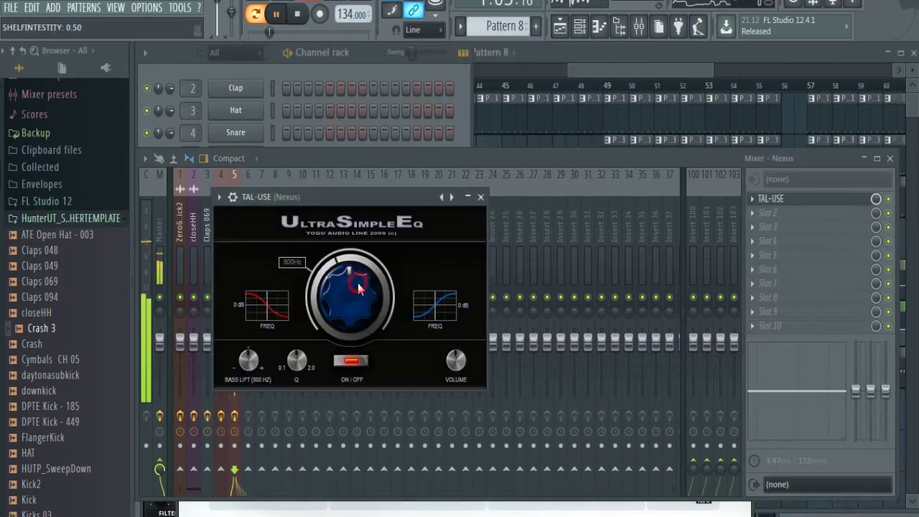
{"action": "left_click", "coordinate": [751, 212]}
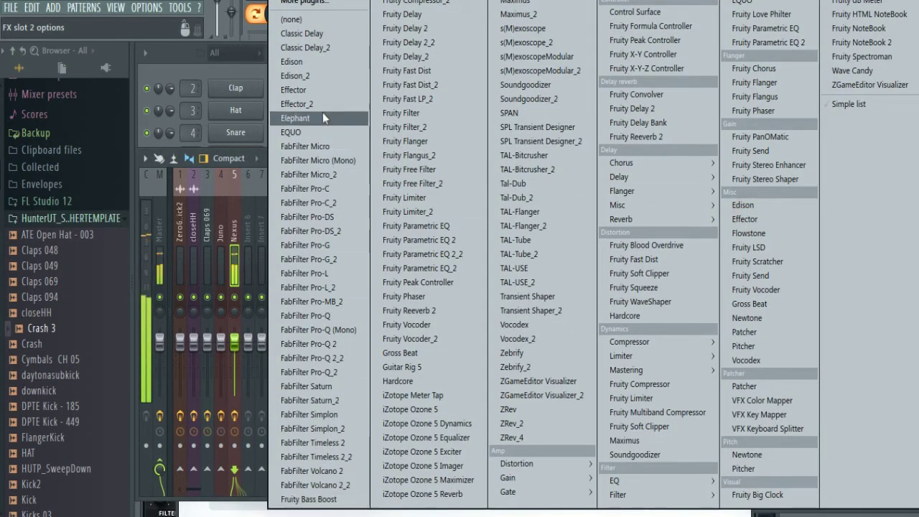
{"action": "left_click", "coordinate": [320, 88]}
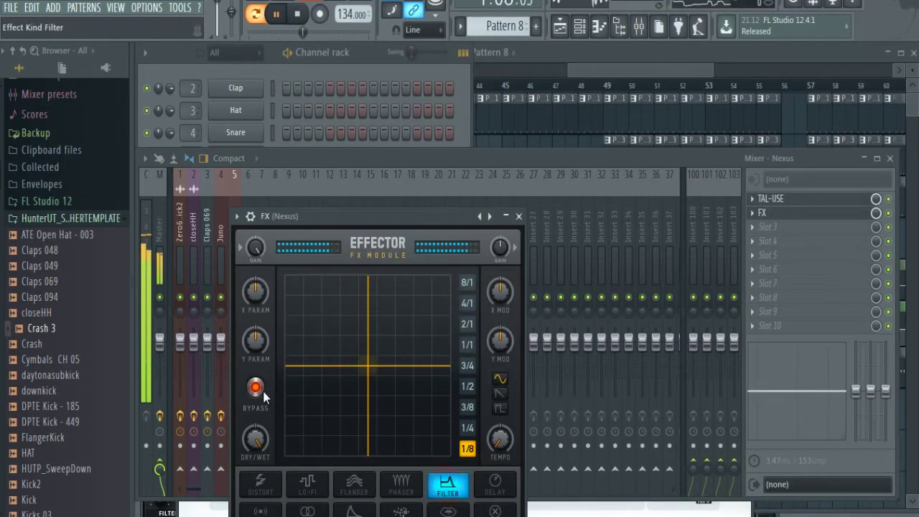
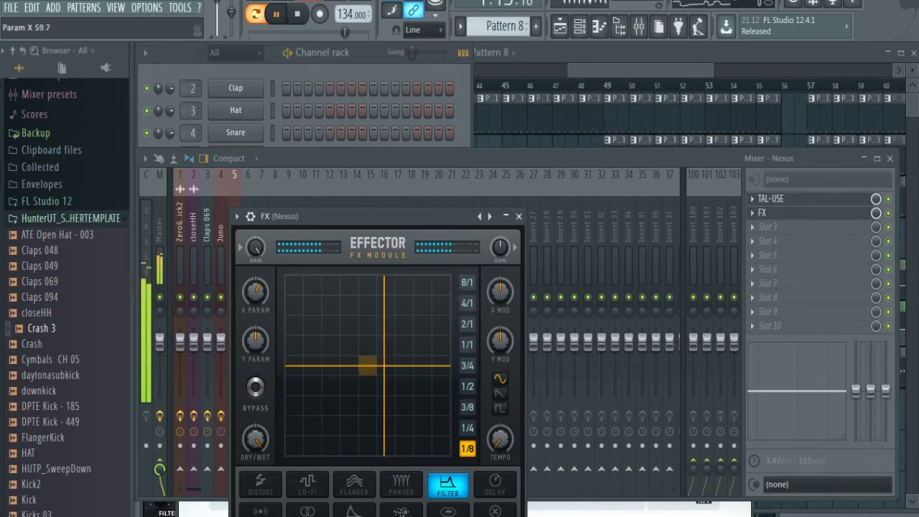
Play the section after bar 41 while adjusting the Nexus Effector's X parameter, and set it to about 50.5.
{"action": "mouse_move", "coordinate": [641, 74]}
{"action": "left_mouse_down"}
{"action": "mouse_move", "coordinate": [549, 76]}
{"action": "mouse_move", "coordinate": [633, 70]}
{"action": "left_mouse_up"}
{"action": "left_click", "coordinate": [554, 85]}
{"action": "left_click", "coordinate": [608, 84]}
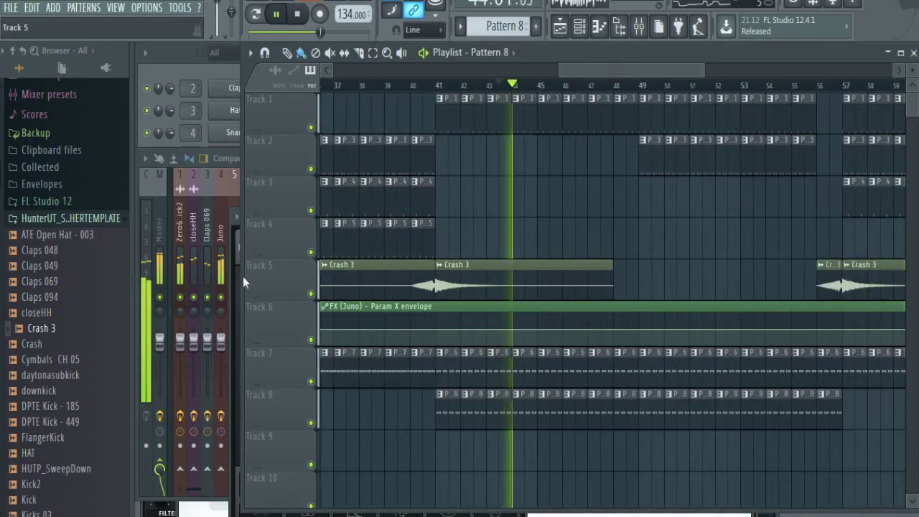
{"action": "left_click", "coordinate": [236, 280]}
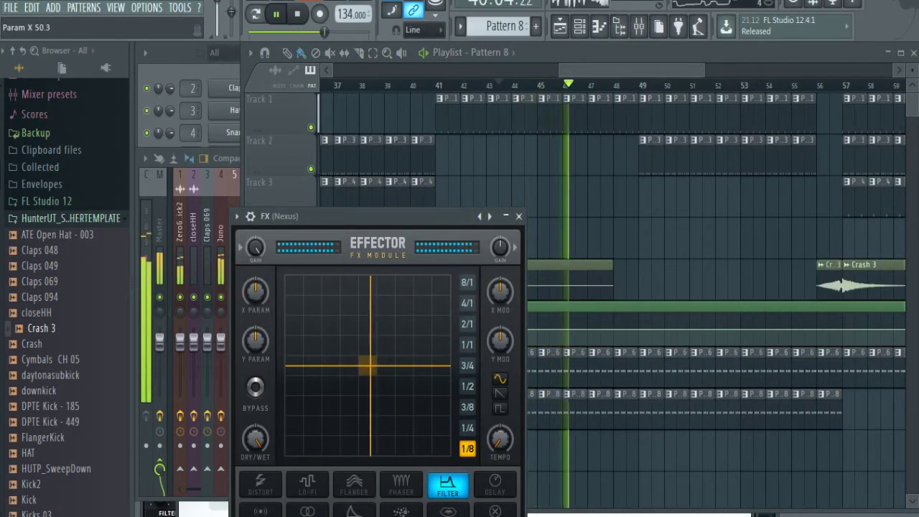
{"action": "left_click", "coordinate": [255, 15]}
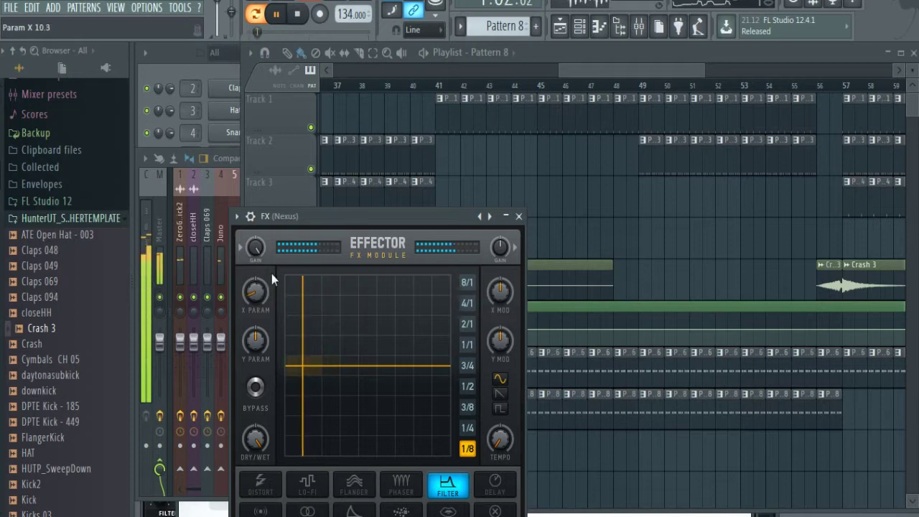
{"action": "left_click", "coordinate": [462, 85]}
{"action": "left_click", "coordinate": [232, 323]}
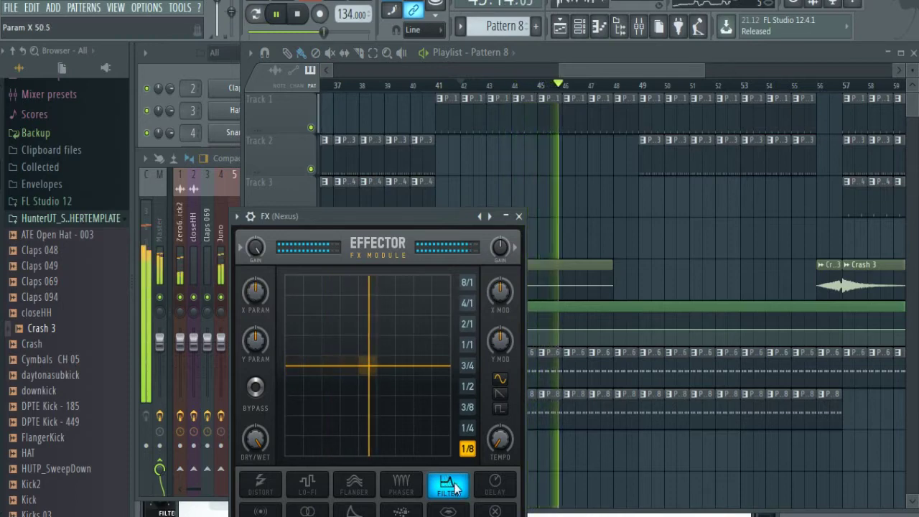
Compare the arrangement with Track 8 muted and unmuted during playback.
{"action": "left_click", "coordinate": [572, 71]}
{"action": "left_click", "coordinate": [311, 422]}
{"action": "left_click", "coordinate": [310, 422]}
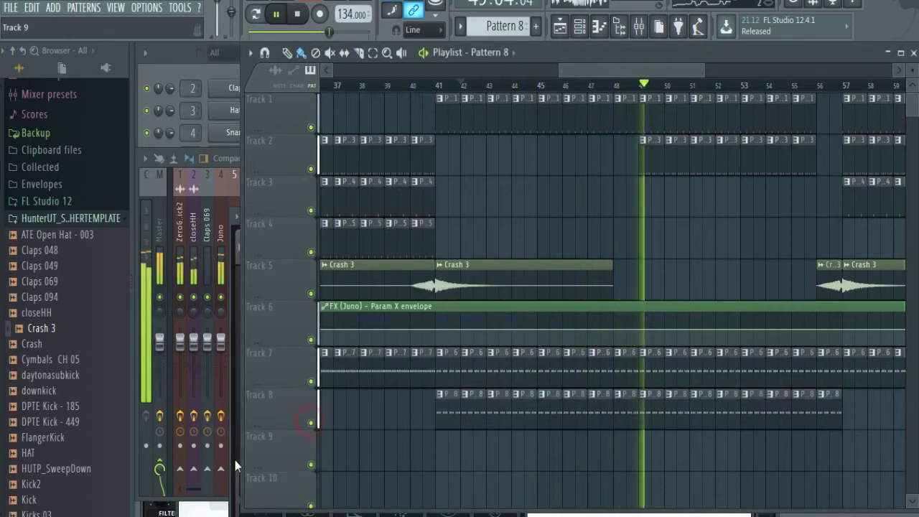
{"action": "left_click", "coordinate": [233, 456]}
Select and copy all the Juno notes in Pattern 6.
{"action": "left_click", "coordinate": [696, 67]}
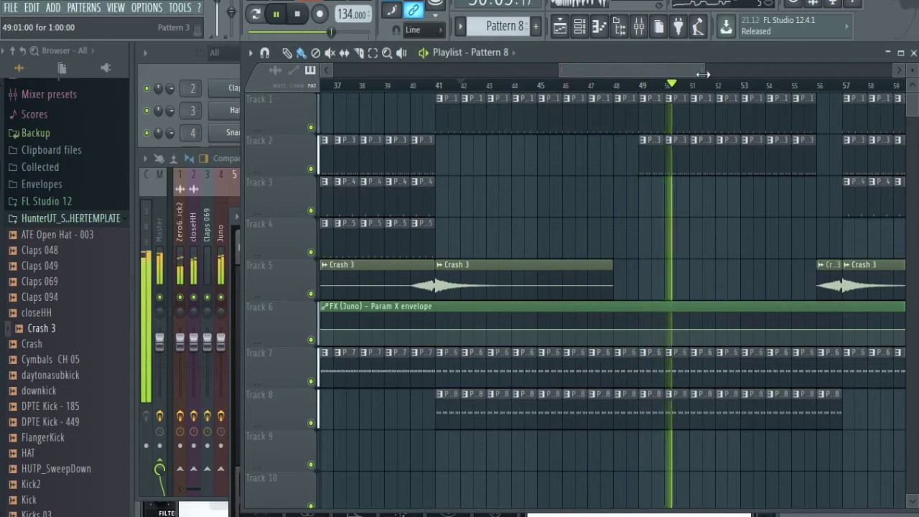
{"action": "left_click_drag", "start_coordinate": [703, 74], "coordinate": [666, 74]}
{"action": "left_click_drag", "start_coordinate": [601, 71], "coordinate": [618, 81]}
{"action": "left_click_drag", "start_coordinate": [258, 344], "coordinate": [275, 361]}
{"action": "double_click", "coordinate": [410, 387]}
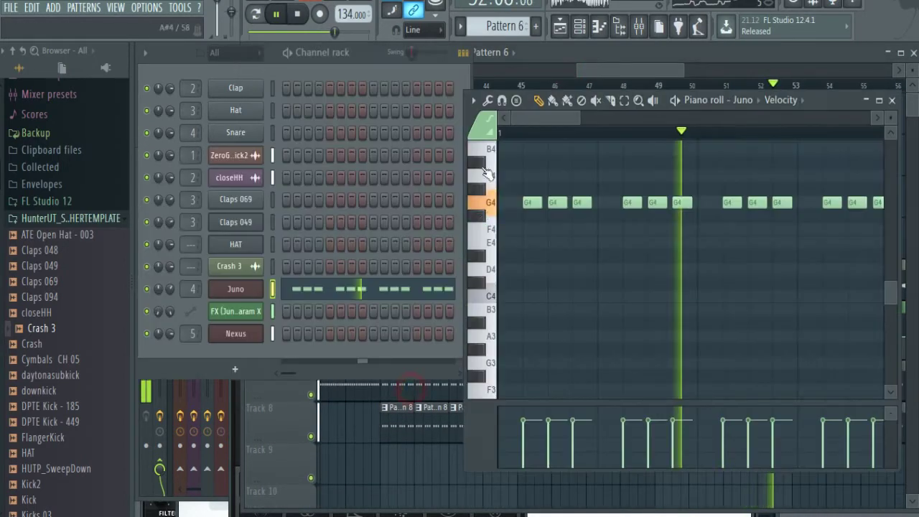
{"action": "left_click_drag", "start_coordinate": [580, 117], "coordinate": [700, 117]}
{"action": "key", "text": "ctrl+a"}
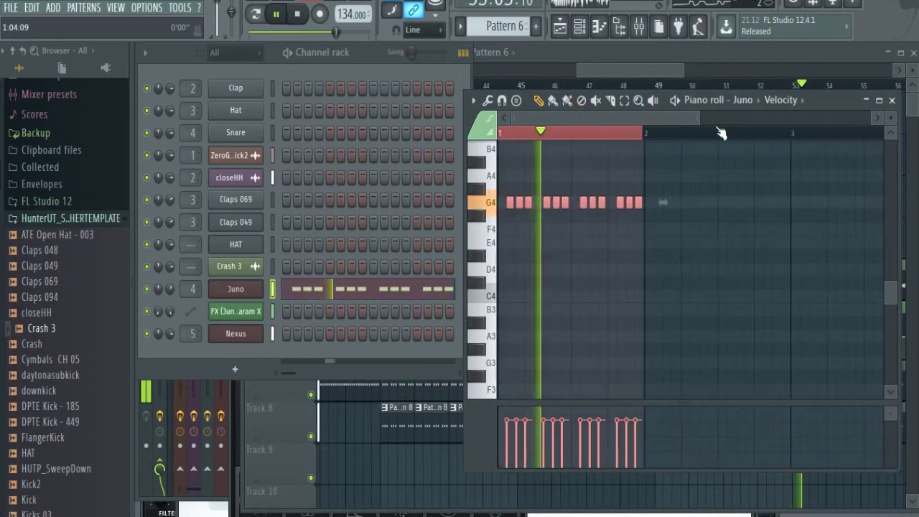
{"action": "left_click", "coordinate": [865, 101]}
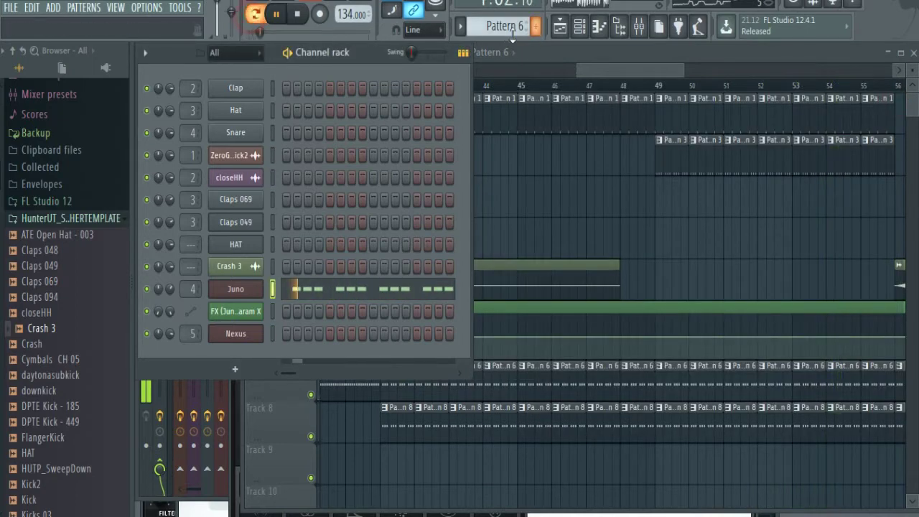
Add a Spire channel in the empty Pattern 9 and load its Drive Bass 1 preset.
{"action": "scroll", "coordinate": [522, 28], "scroll_direction": "down", "scroll_amount": 2}
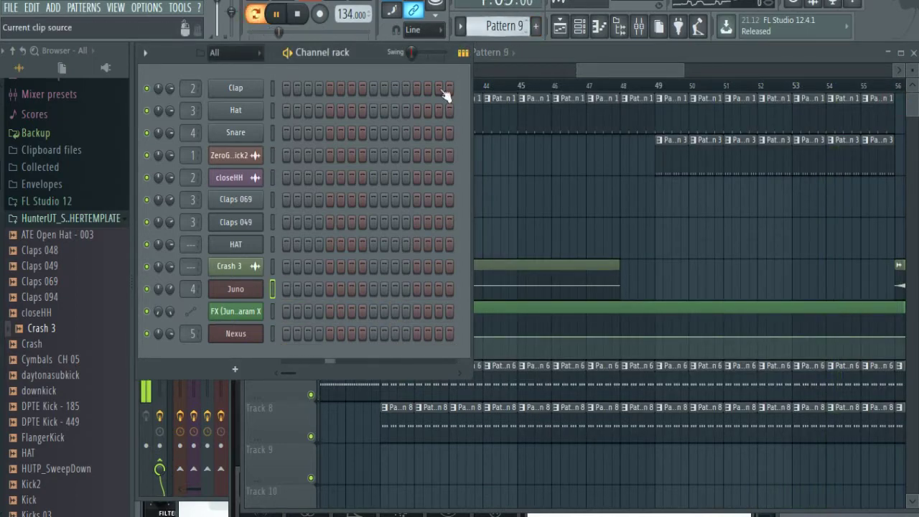
{"action": "left_click", "coordinate": [248, 373]}
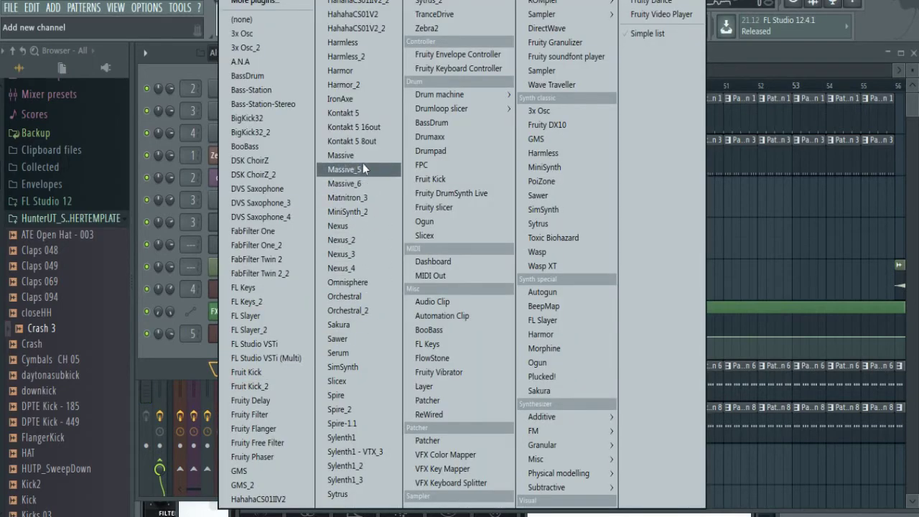
{"action": "left_click", "coordinate": [345, 395]}
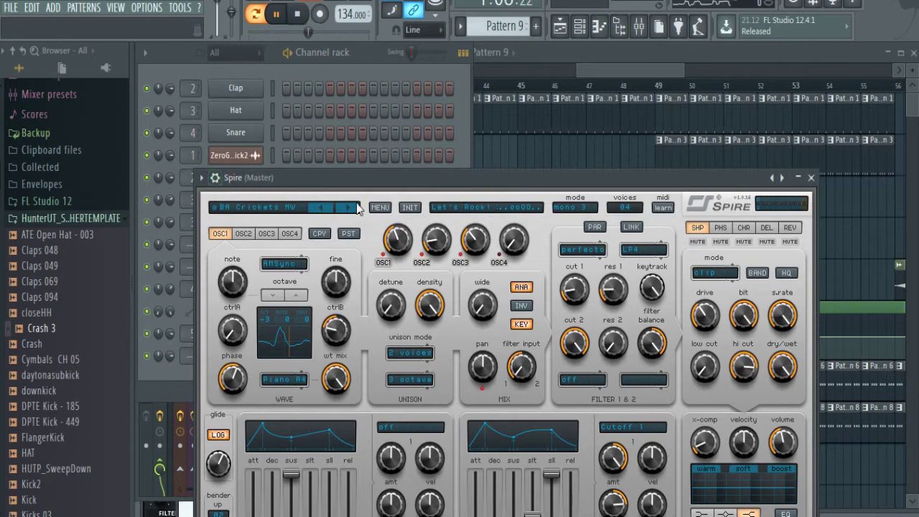
{"action": "left_click", "coordinate": [202, 178]}
{"action": "left_click", "coordinate": [226, 224]}
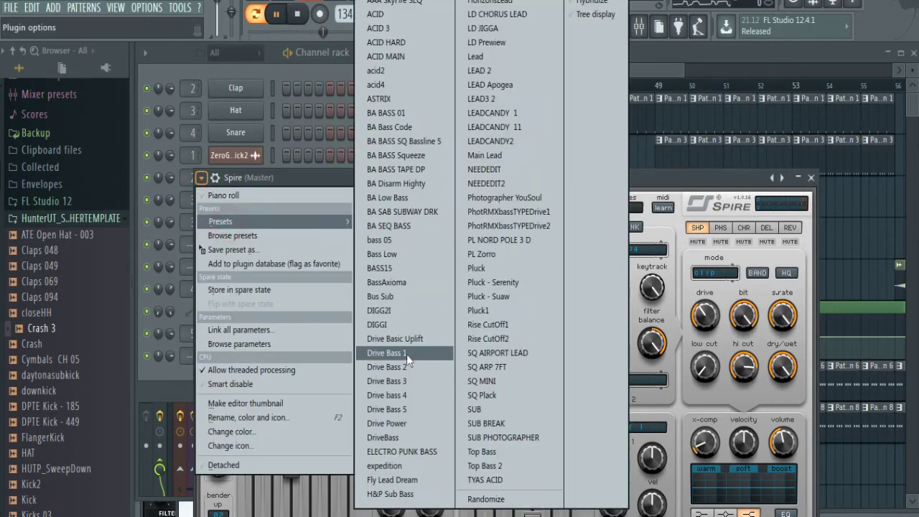
{"action": "left_click", "coordinate": [387, 353]}
Paste the copied Juno notes into the Drive Bass 1 piano roll in Pattern 9.
{"action": "left_click", "coordinate": [202, 178]}
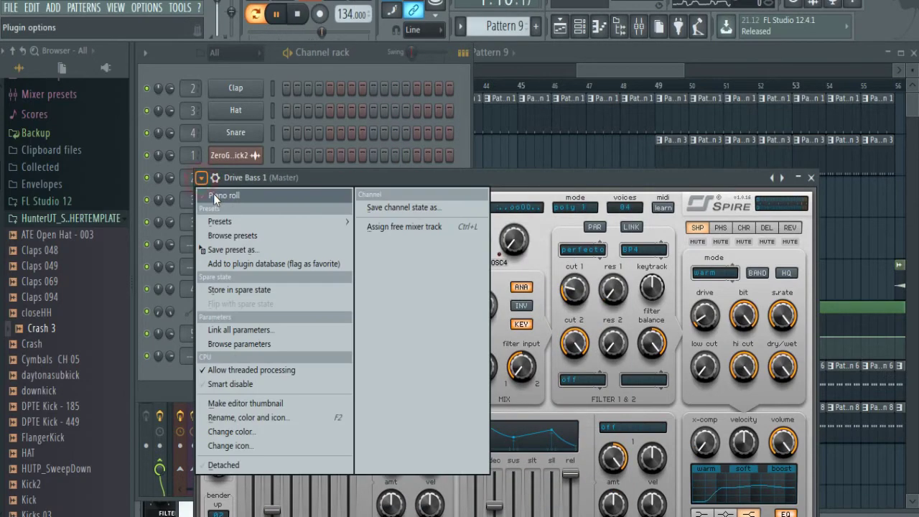
{"action": "left_click", "coordinate": [215, 195]}
{"action": "key", "text": "ctrl+v"}
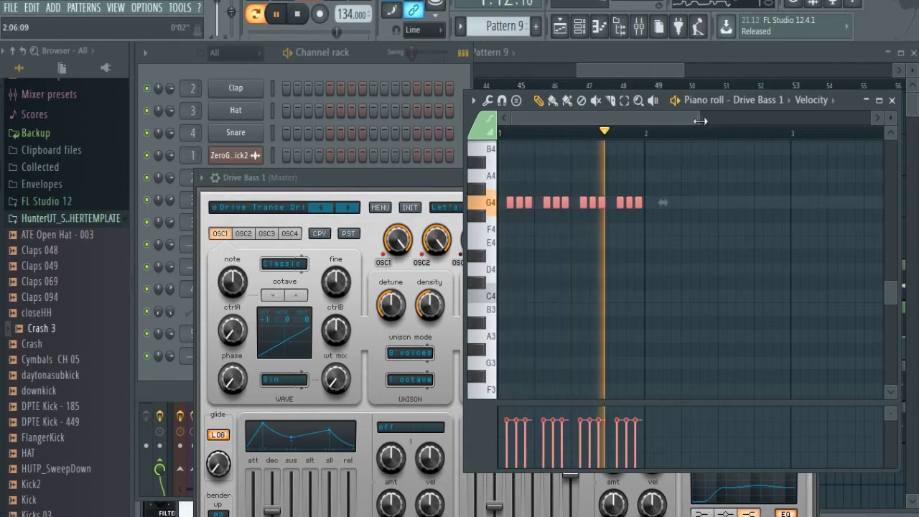
{"action": "left_click_drag", "start_coordinate": [699, 119], "coordinate": [443, 160]}
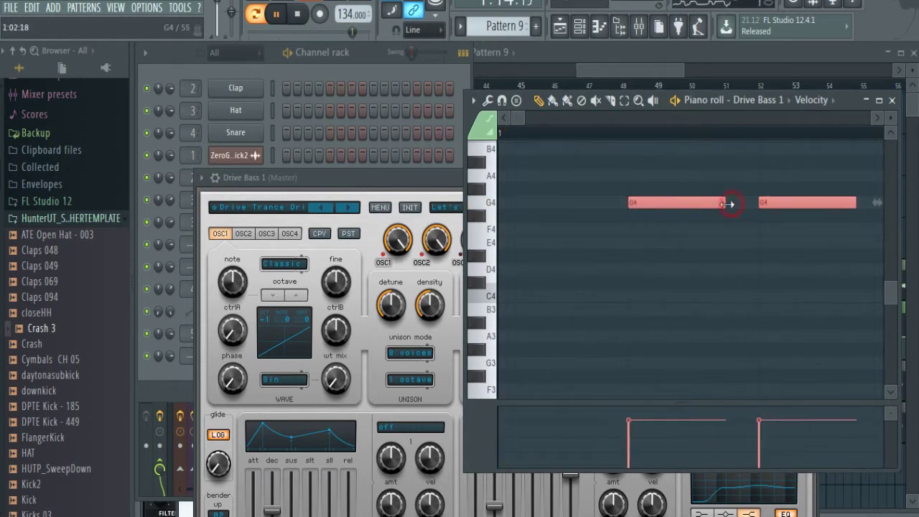
Set Drive Bass 1's filter 1 cutoff to about 270 and route the channel to mixer track 6.
{"action": "left_click", "coordinate": [365, 286]}
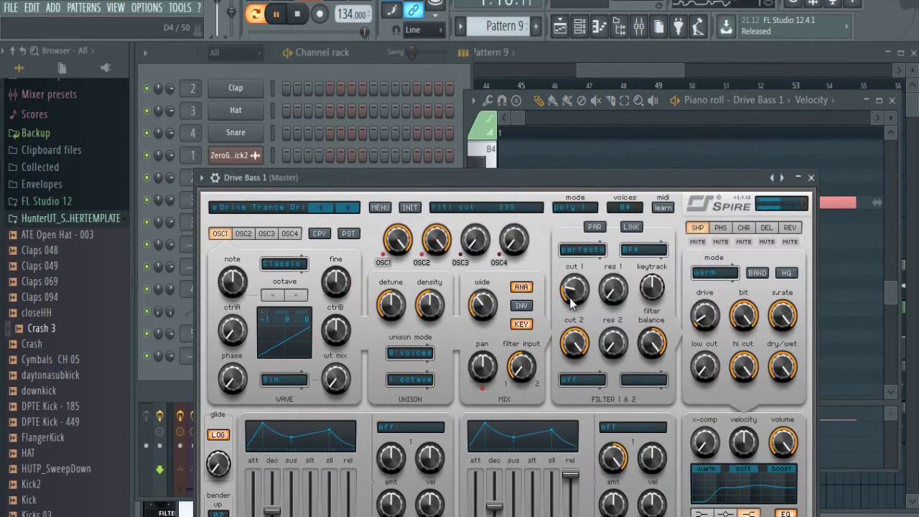
{"action": "key", "text": "F6"}
{"action": "left_click", "coordinate": [237, 355]}
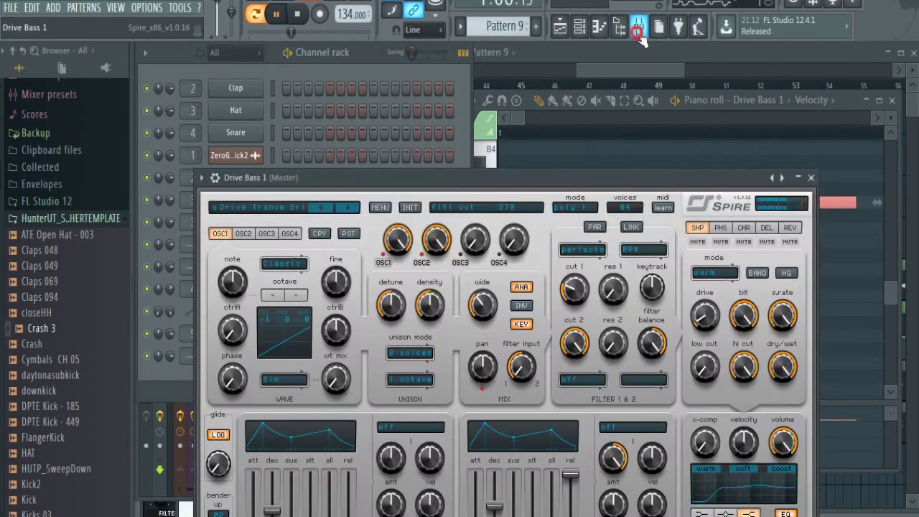
{"action": "left_click", "coordinate": [639, 28]}
{"action": "right_click", "coordinate": [247, 225]}
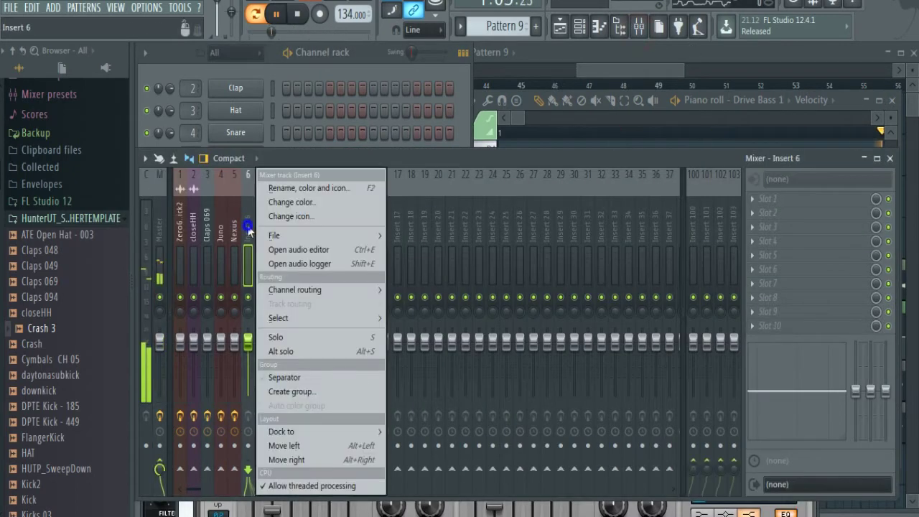
{"action": "left_click", "coordinate": [409, 289]}
Load Soundgoodizer in slot 1 and Fruity Parametric EQ 2 in slot 2 of the Drive Bass 1 track, boosting EQ bands 2, 3, 6 and 7.
{"action": "left_click", "coordinate": [768, 199]}
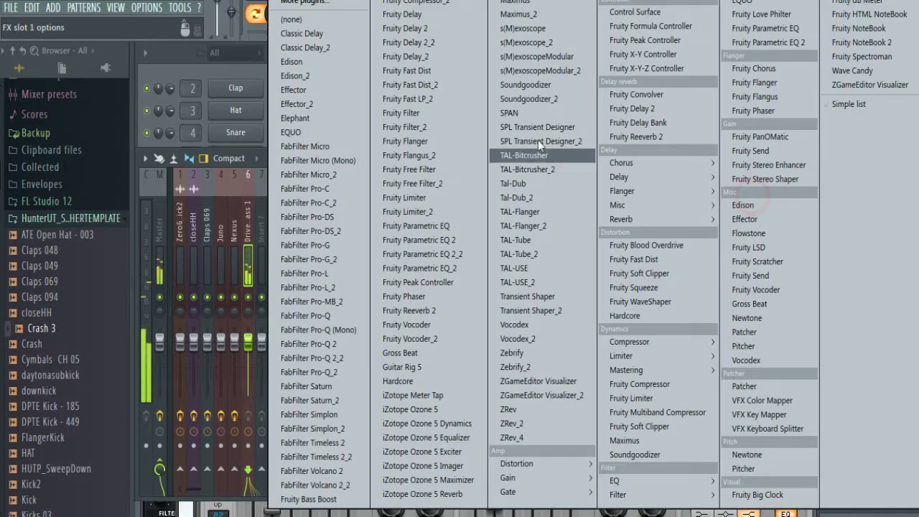
{"action": "left_click", "coordinate": [526, 84]}
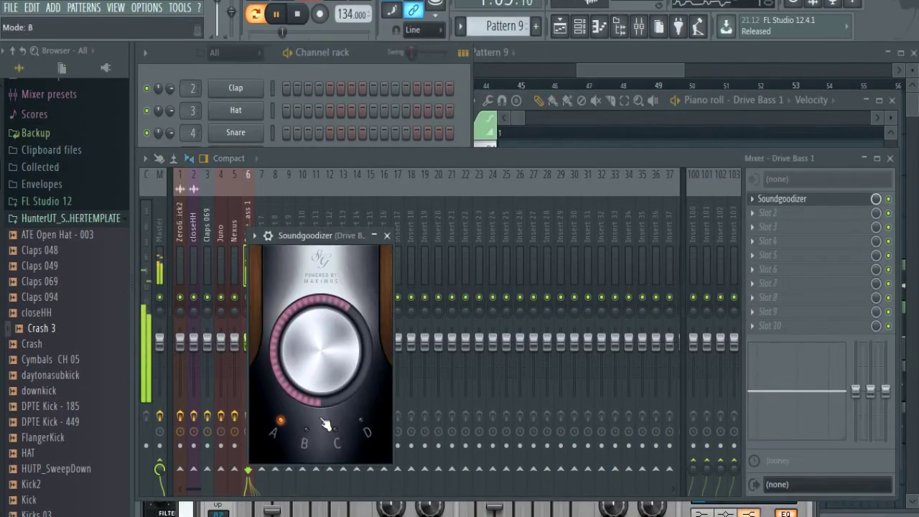
{"action": "left_click", "coordinate": [751, 217]}
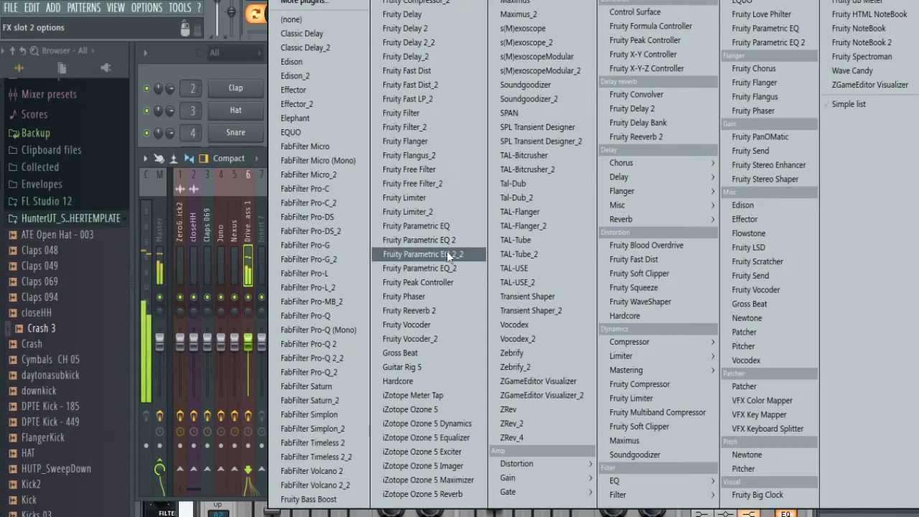
{"action": "left_click", "coordinate": [420, 240]}
{"action": "left_click_drag", "start_coordinate": [388, 374], "coordinate": [425, 350]}
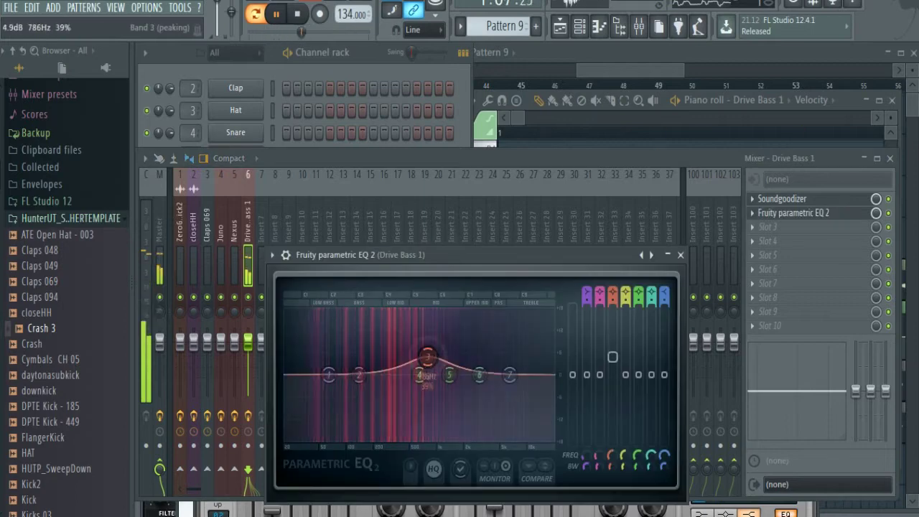
{"action": "left_click_drag", "start_coordinate": [358, 374], "coordinate": [521, 338]}
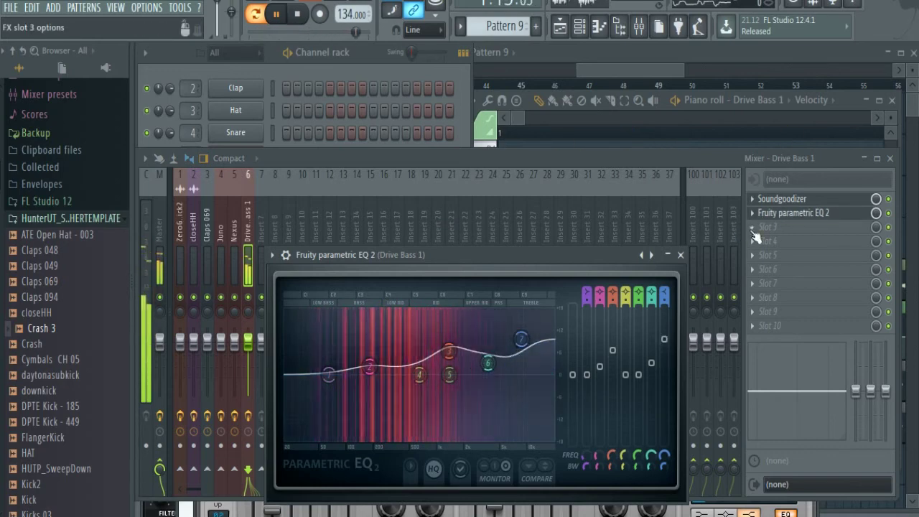
Add Effector in slot 3 with its Filter effect at X 60.0, and Fruity Filter in slot 4 with its first listed preset.
{"action": "left_click", "coordinate": [752, 231]}
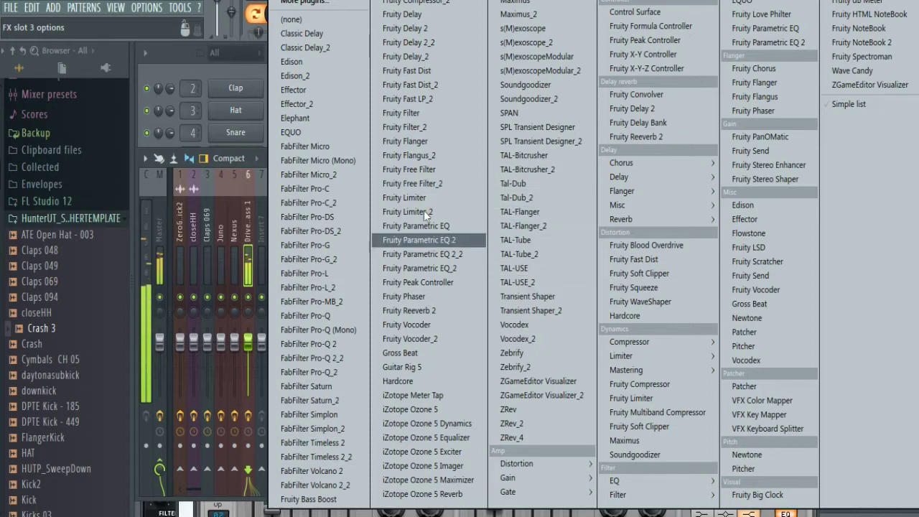
{"action": "left_click", "coordinate": [325, 93]}
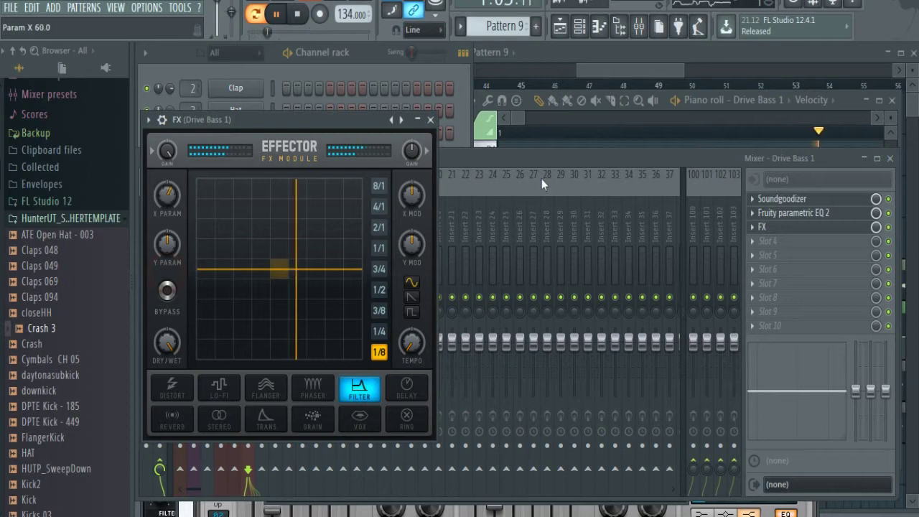
{"action": "left_click", "coordinate": [759, 244]}
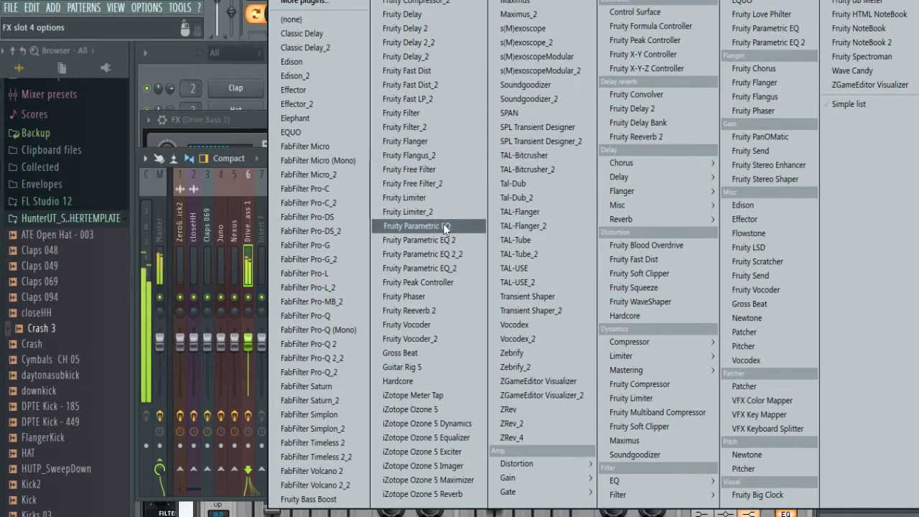
{"action": "left_click", "coordinate": [422, 113]}
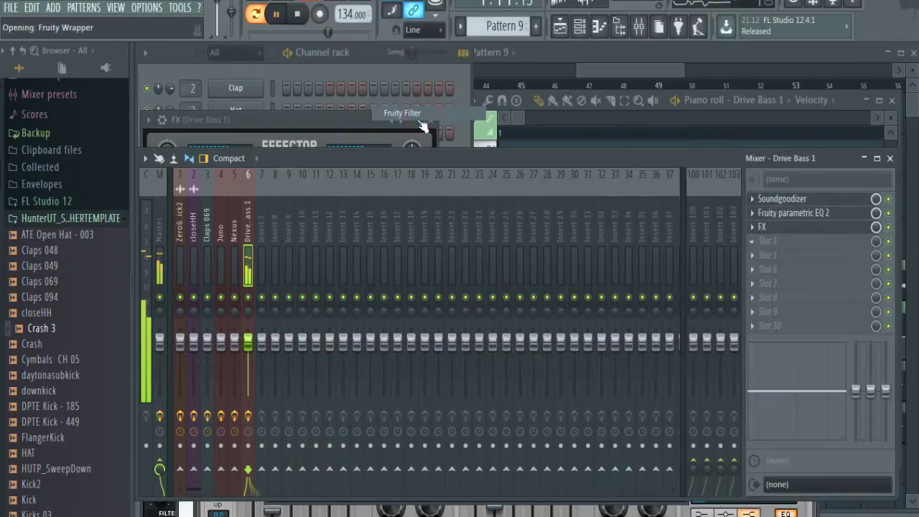
{"action": "left_click", "coordinate": [164, 141]}
{"action": "mouse_move", "coordinate": [203, 181]}
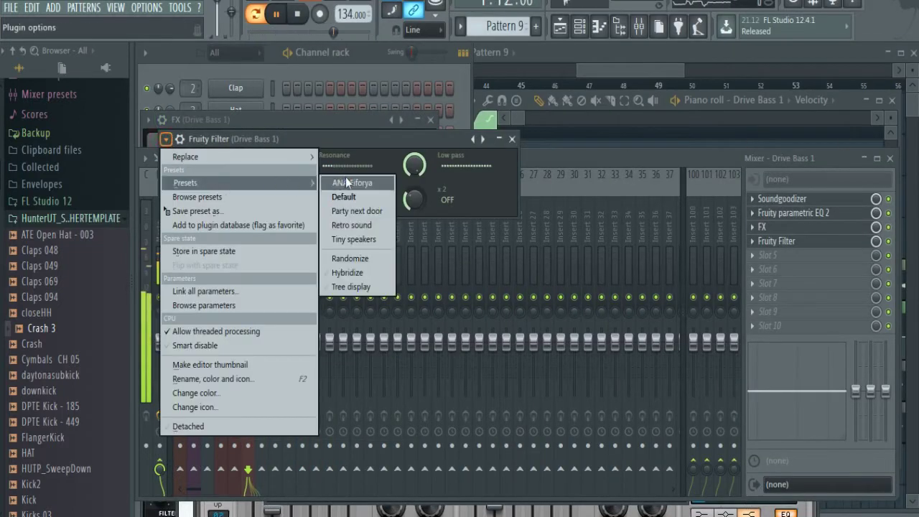
{"action": "left_click", "coordinate": [346, 178]}
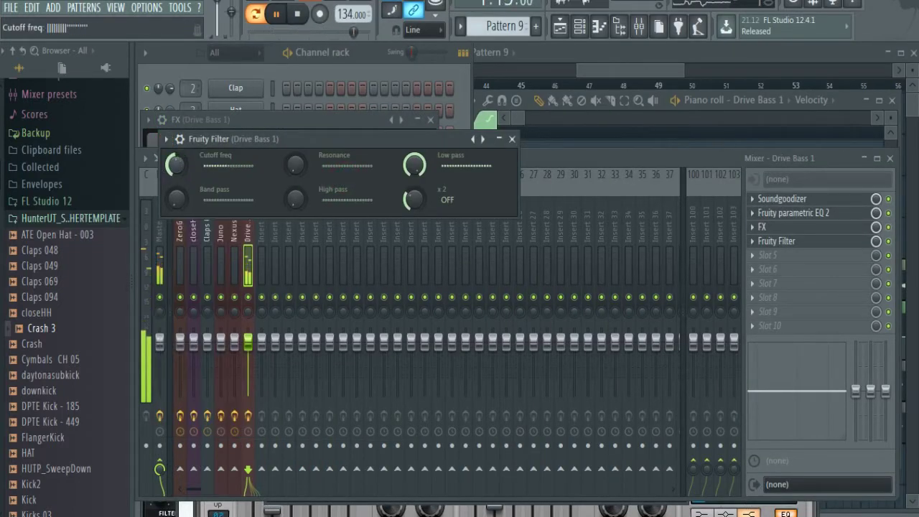
Create an automation clip for the cutoff frequency of Drive Bass 1's Fruity Filter.
{"action": "right_click", "coordinate": [177, 165]}
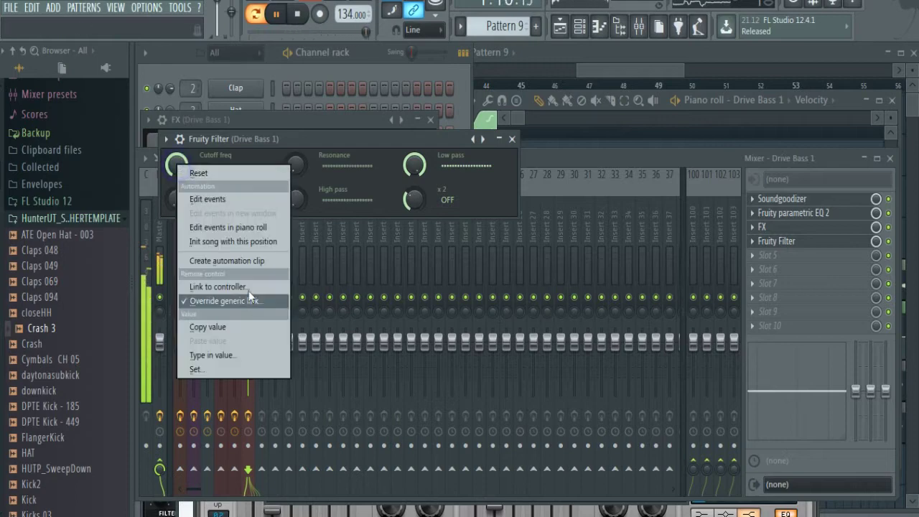
{"action": "left_click", "coordinate": [241, 263]}
{"action": "left_click", "coordinate": [549, 157]}
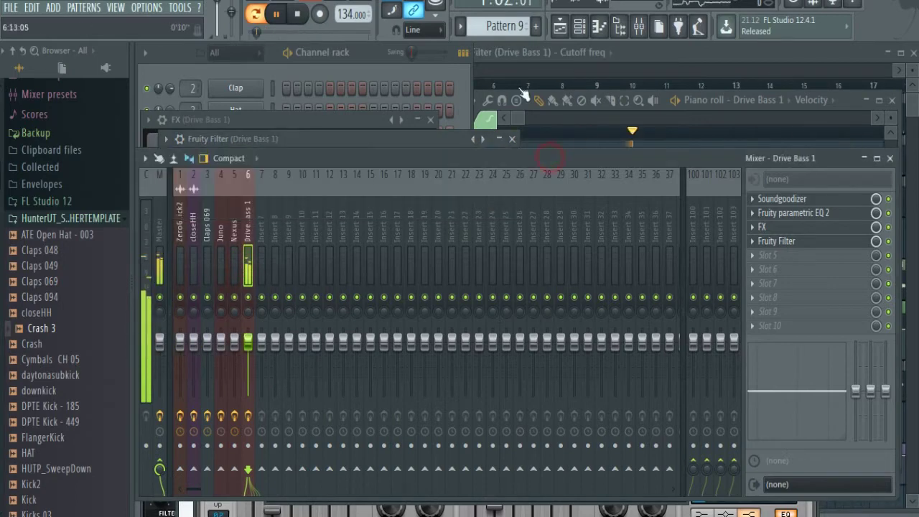
In Pattern 7, tweak the filter cutoff in Juno's Serum and create an automation clip for that parameter.
{"action": "left_click", "coordinate": [323, 72]}
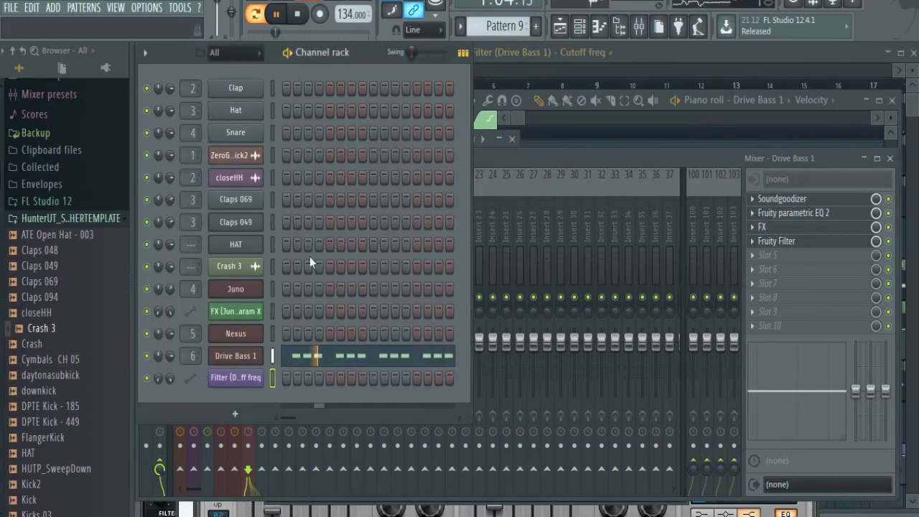
{"action": "scroll", "coordinate": [522, 27], "scroll_direction": "up", "scroll_amount": 2}
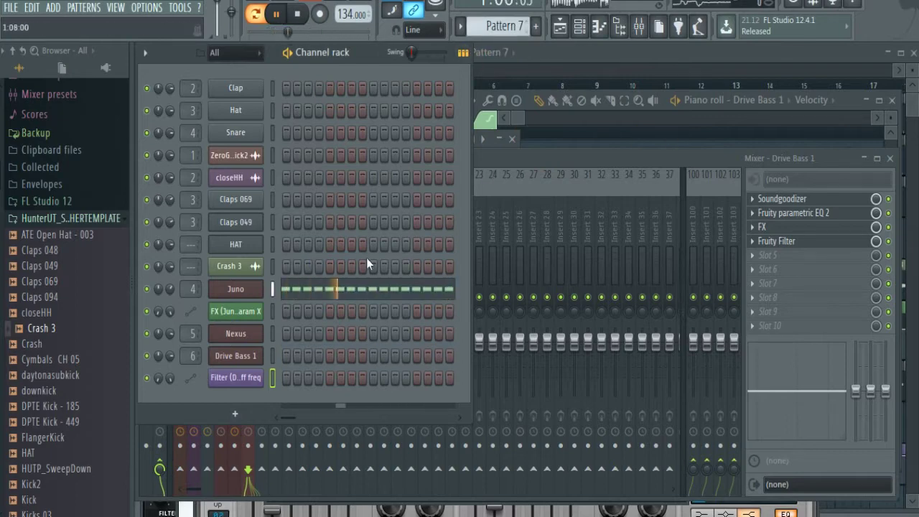
{"action": "left_click", "coordinate": [239, 297]}
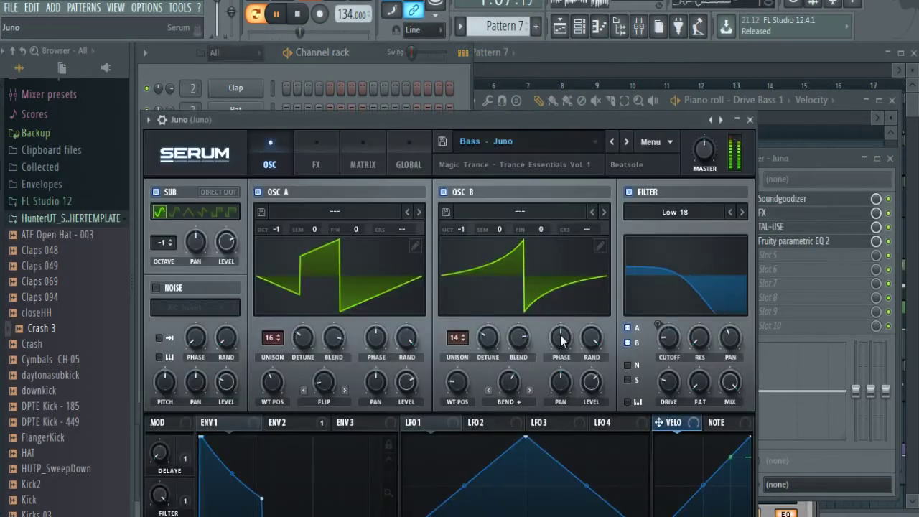
{"action": "mouse_move", "coordinate": [674, 336]}
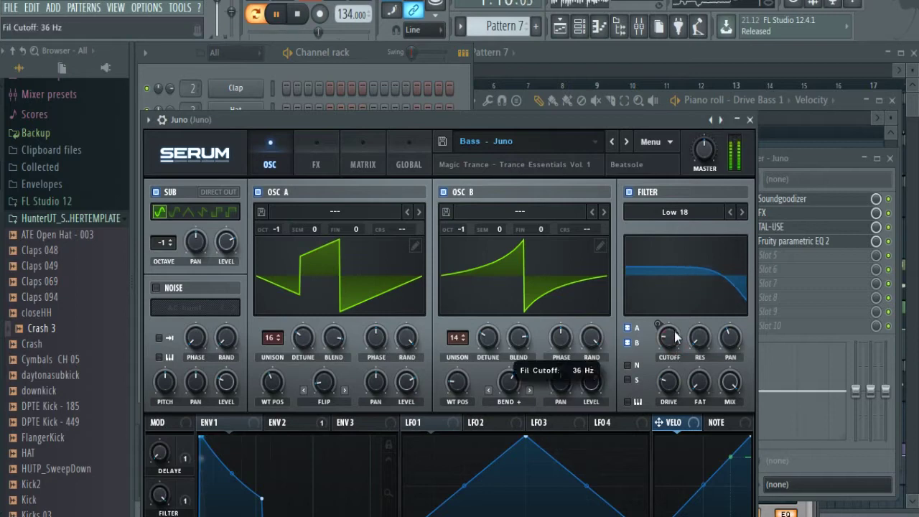
{"action": "left_click_drag", "start_coordinate": [674, 331], "coordinate": [673, 354]}
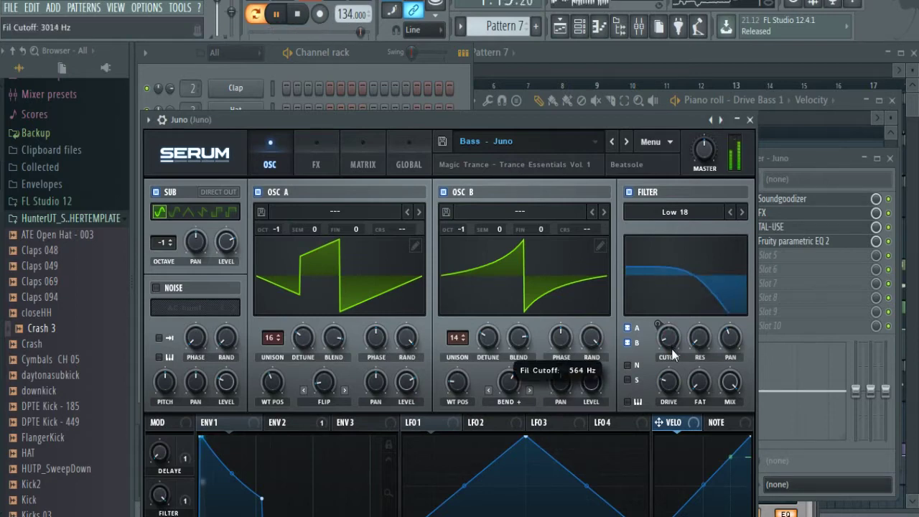
{"action": "left_click", "coordinate": [179, 7]}
{"action": "mouse_move", "coordinate": [237, 158]}
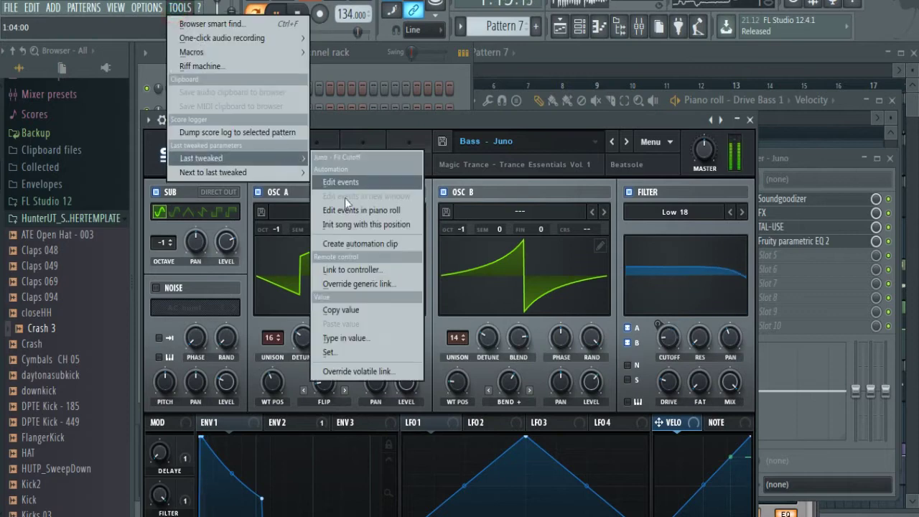
{"action": "left_click", "coordinate": [362, 245]}
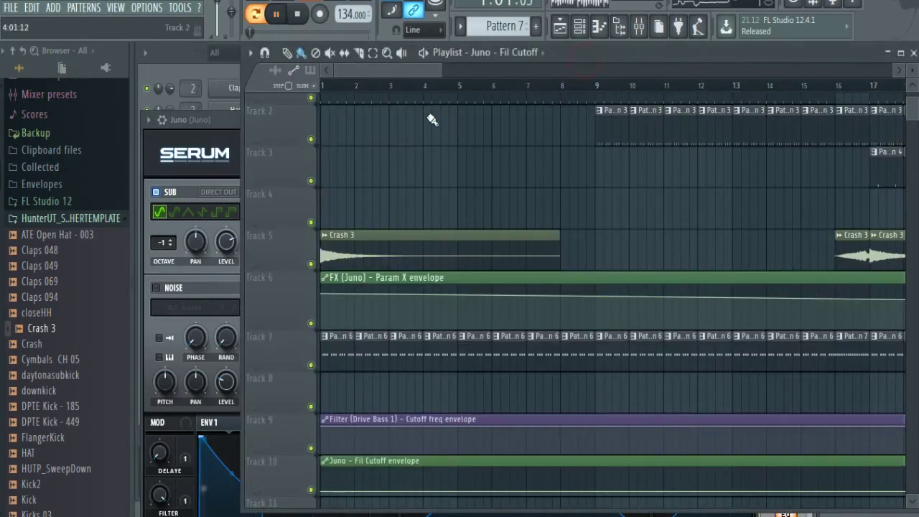
Add points to the Juno filter cutoff envelope so it rises from bar 16 to bar 17 and drops straight back down at bar 17.
{"action": "left_click", "coordinate": [427, 91]}
{"action": "left_click_drag", "start_coordinate": [429, 71], "coordinate": [478, 72]}
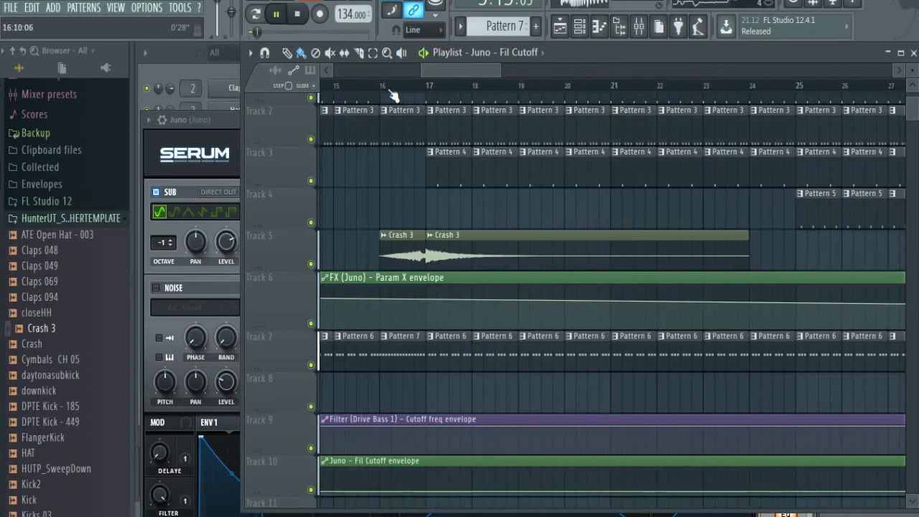
{"action": "left_click", "coordinate": [376, 87]}
{"action": "scroll", "coordinate": [380, 215], "scroll_direction": "down", "scroll_amount": 5}
{"action": "left_click_drag", "start_coordinate": [261, 287], "coordinate": [271, 448]}
{"action": "right_click", "coordinate": [379, 417]}
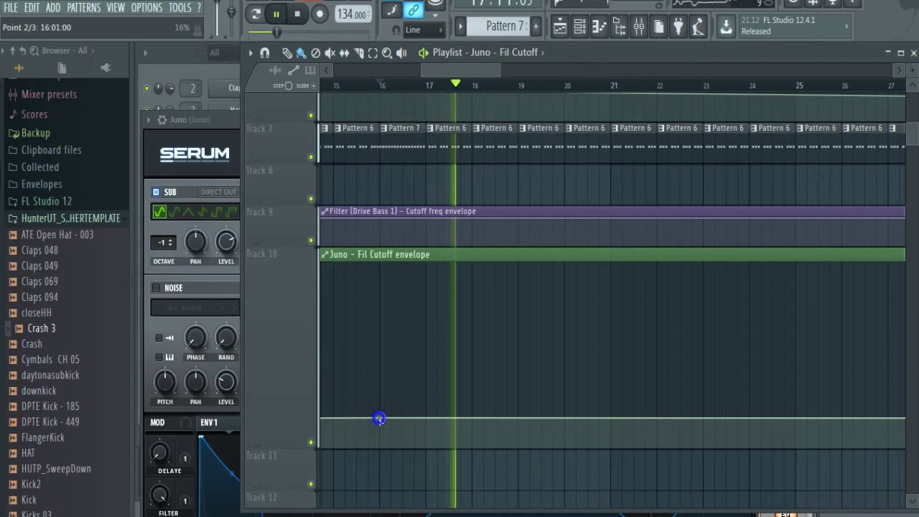
{"action": "right_click", "coordinate": [426, 354]}
{"action": "right_click", "coordinate": [426, 417]}
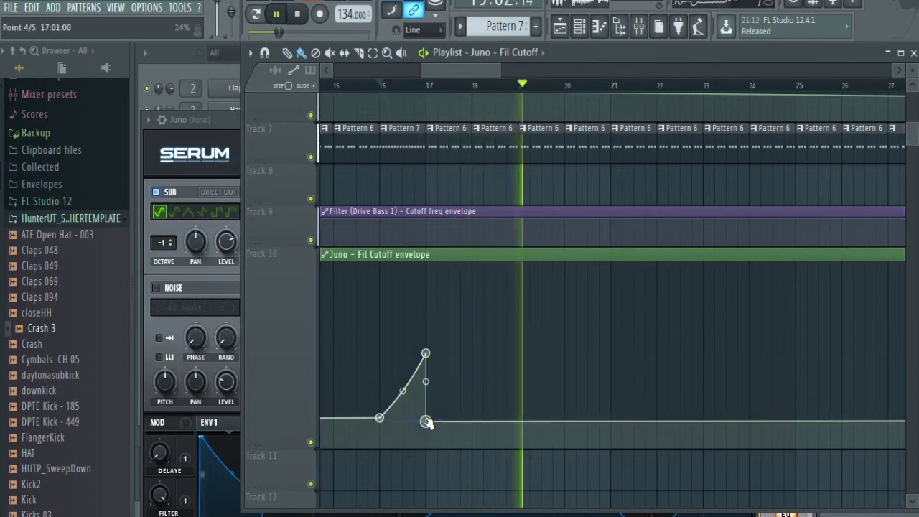
Lower the bar 17 peak of the Juno cutoff envelope to about 39% and set the following drop point to about 21%.
{"action": "left_click", "coordinate": [381, 86]}
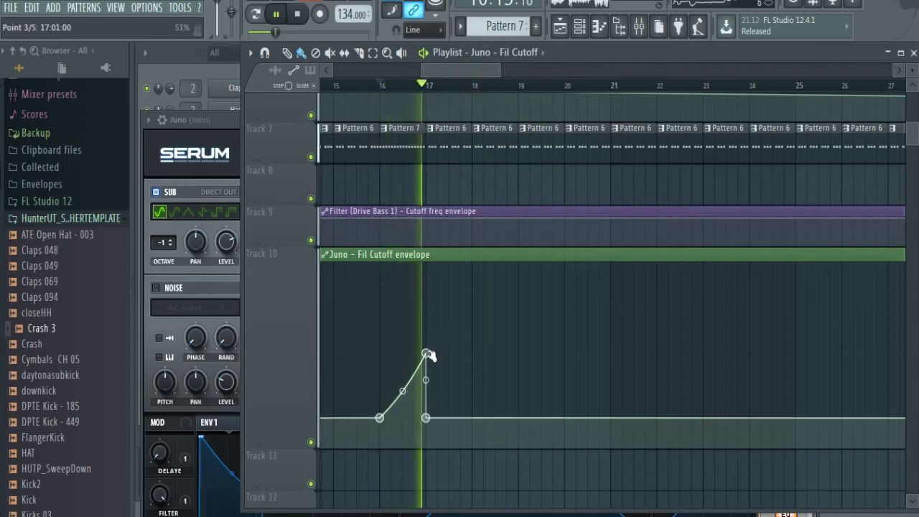
{"action": "left_click_drag", "start_coordinate": [426, 353], "coordinate": [426, 375]}
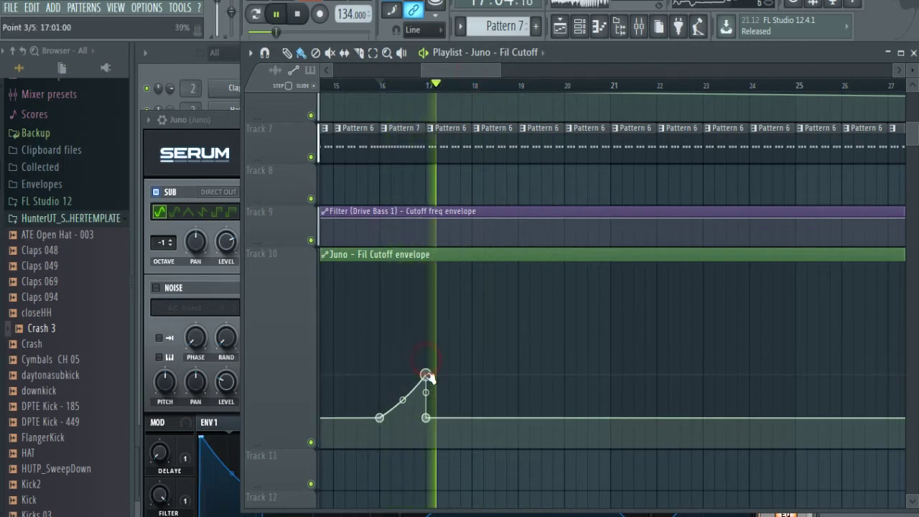
{"action": "left_click", "coordinate": [425, 418]}
{"action": "left_click_drag", "start_coordinate": [425, 419], "coordinate": [426, 409]}
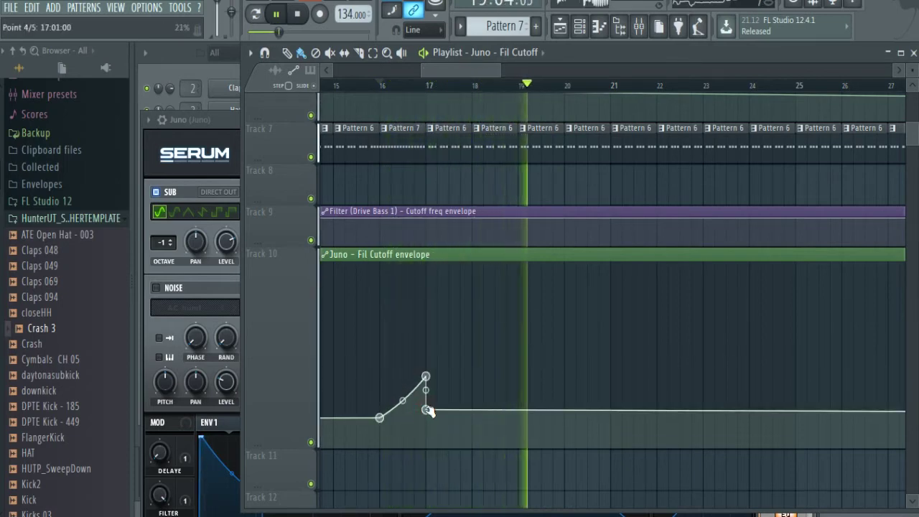
Add points at bars 33, 39 and 41 of the Juno filter cutoff envelope to form a gradual rise.
{"action": "left_click_drag", "start_coordinate": [495, 70], "coordinate": [582, 79]}
{"action": "left_click", "coordinate": [573, 88]}
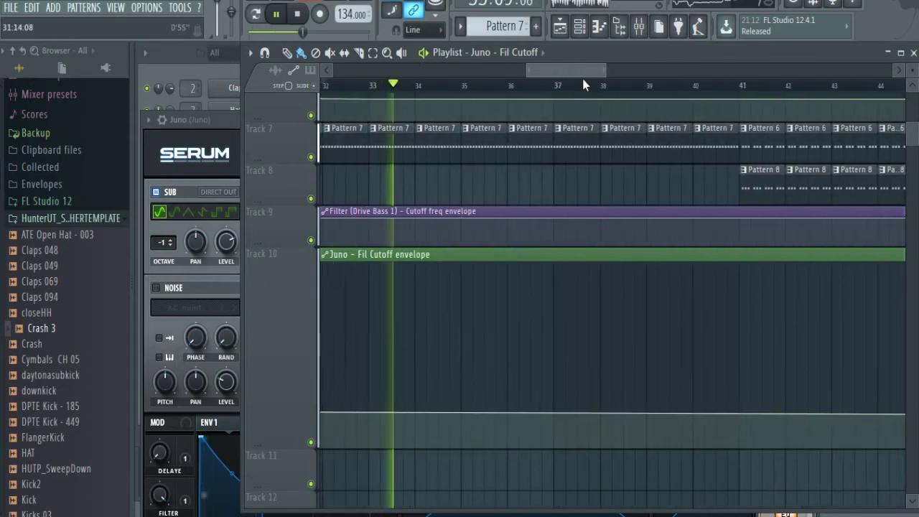
{"action": "right_click", "coordinate": [397, 411]}
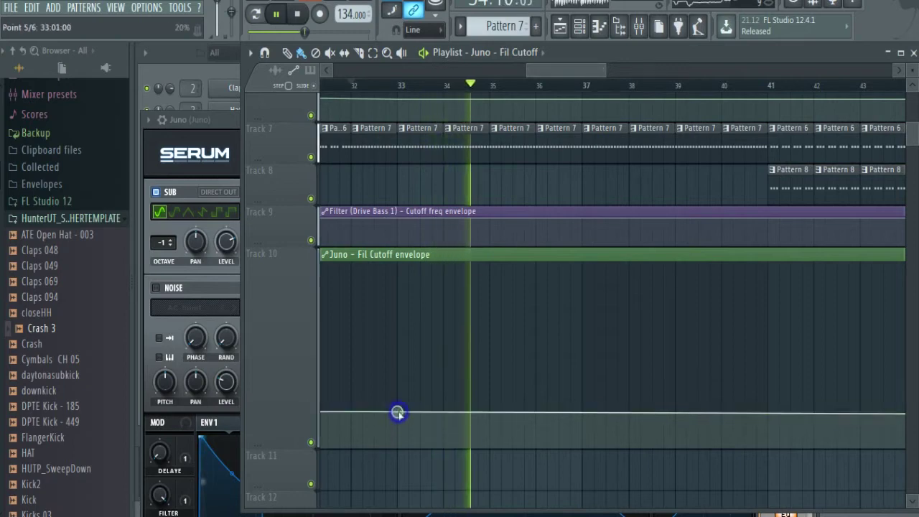
{"action": "right_click", "coordinate": [767, 350]}
{"action": "right_click", "coordinate": [674, 369]}
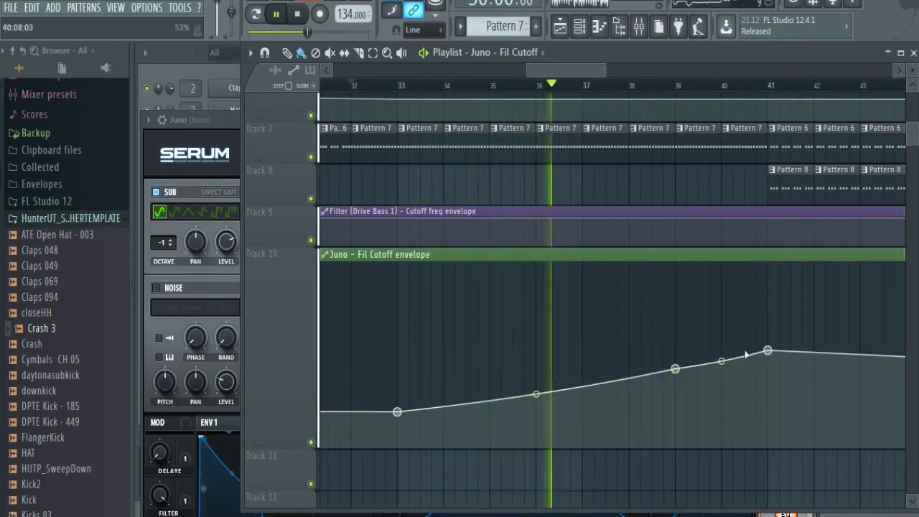
Lower the bar 41 point of the Juno cutoff envelope to about 18% and bow the curve between bars 39 and 41 upward.
{"action": "left_click_drag", "start_coordinate": [767, 351], "coordinate": [767, 414]}
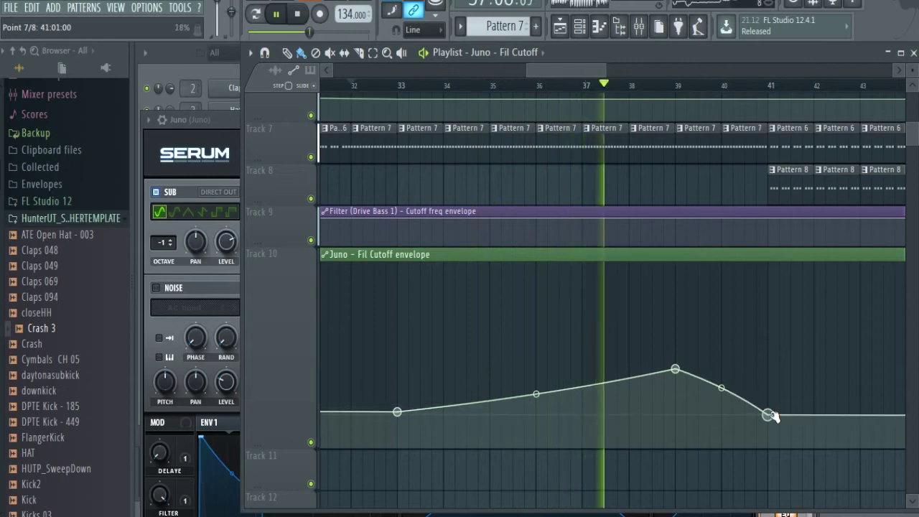
{"action": "left_click_drag", "start_coordinate": [722, 388], "coordinate": [722, 363]}
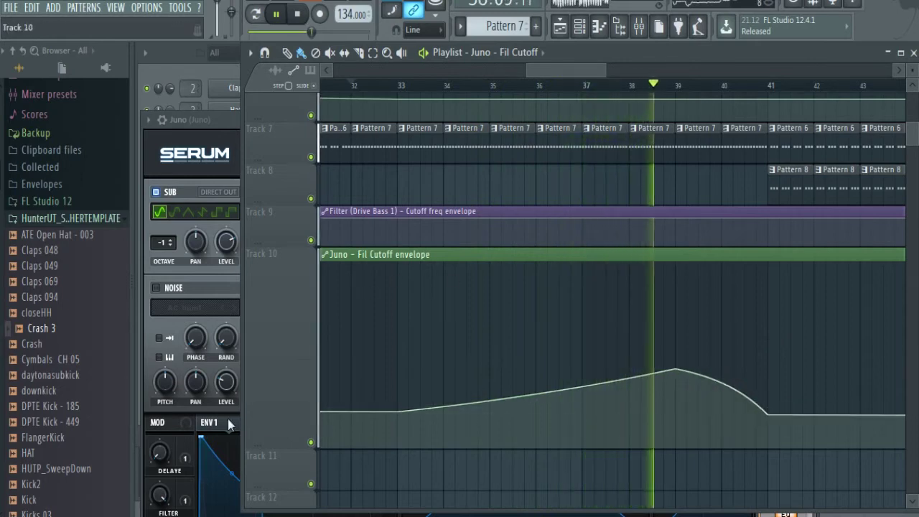
{"action": "left_click_drag", "start_coordinate": [260, 439], "coordinate": [272, 285]}
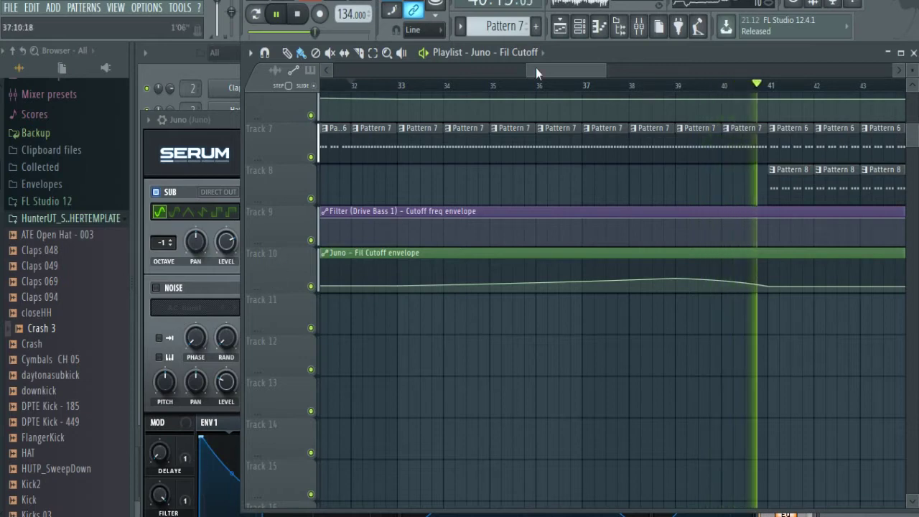
Fine-tune the level of the bar 41 point in the Juno filter cutoff envelope.
{"action": "left_click_drag", "start_coordinate": [534, 69], "coordinate": [586, 70]}
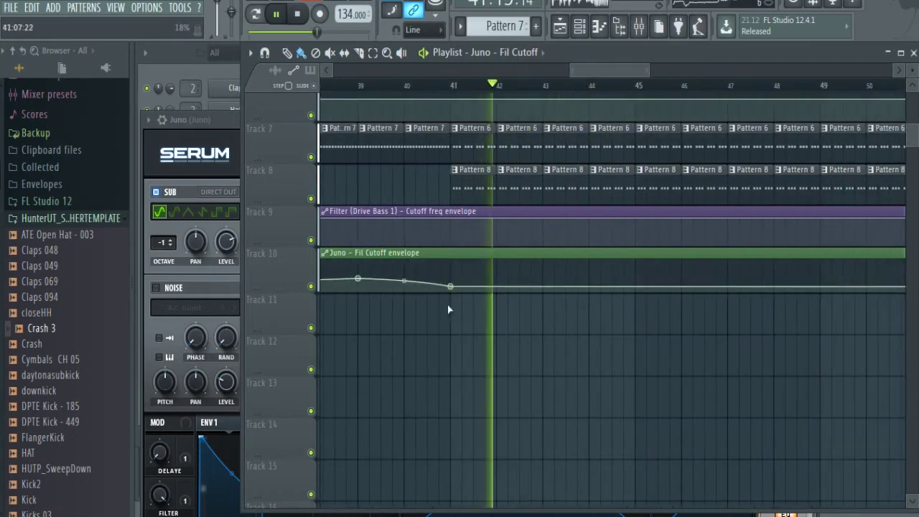
{"action": "left_click_drag", "start_coordinate": [449, 287], "coordinate": [450, 285]}
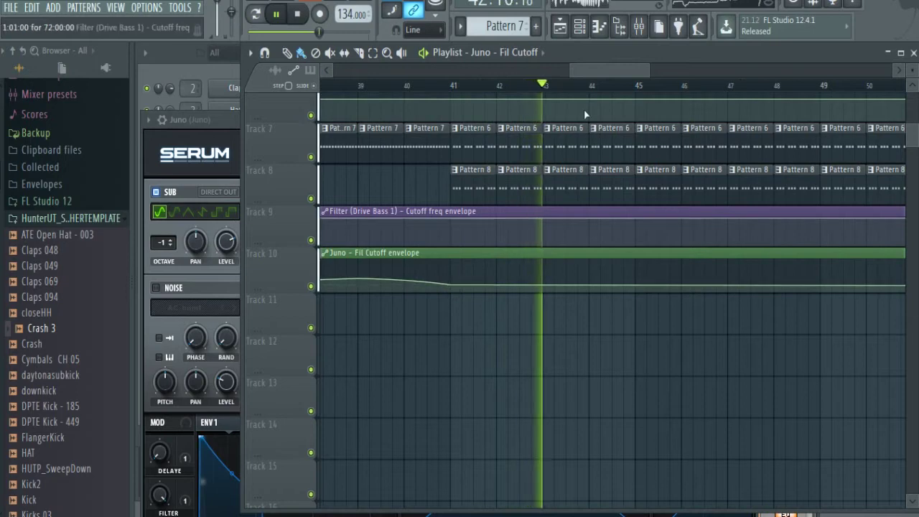
{"action": "left_click_drag", "start_coordinate": [265, 291], "coordinate": [261, 302]}
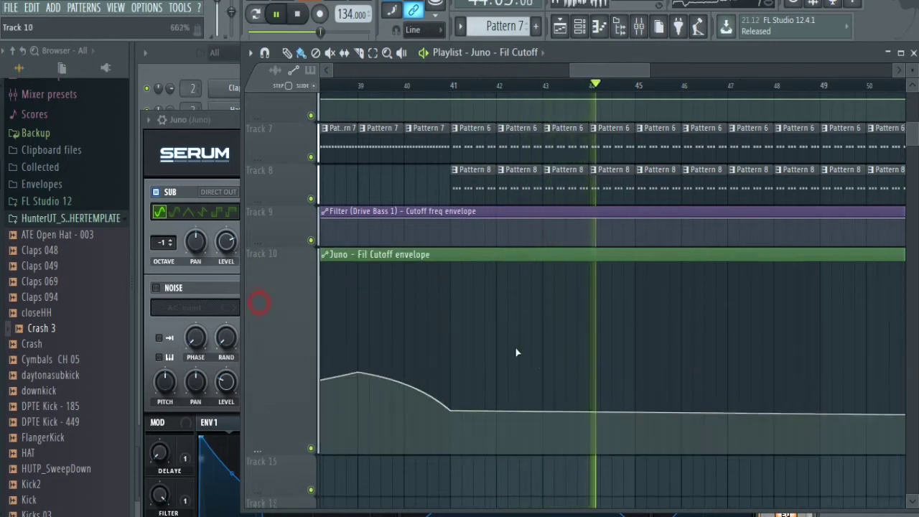
{"action": "left_click_drag", "start_coordinate": [450, 411], "coordinate": [451, 417]}
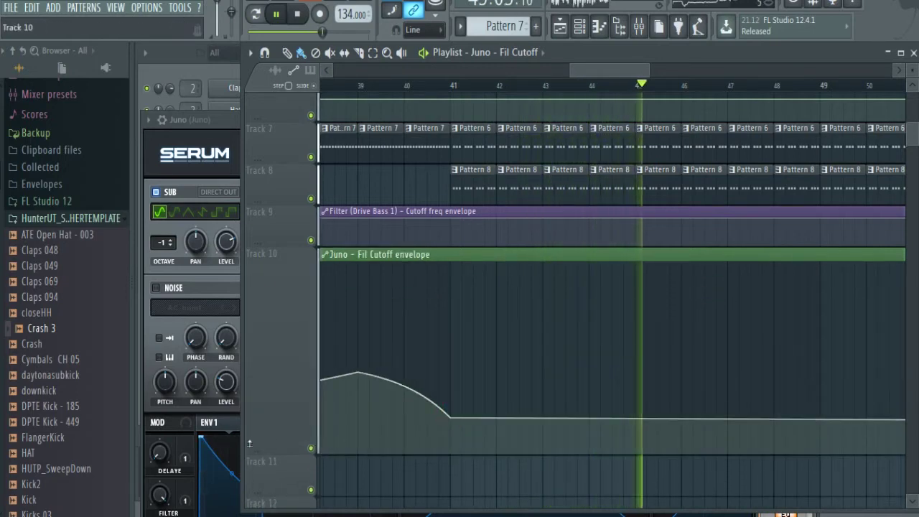
{"action": "left_click_drag", "start_coordinate": [261, 453], "coordinate": [263, 283]}
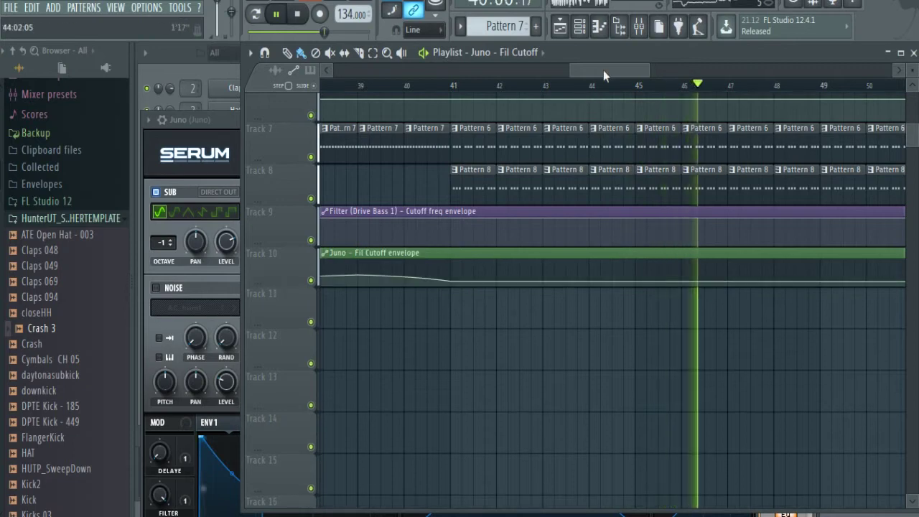
Extend the Pattern 8 clips on Track 8 from bar 57 through bar 71.
{"action": "left_click_drag", "start_coordinate": [603, 69], "coordinate": [694, 75]}
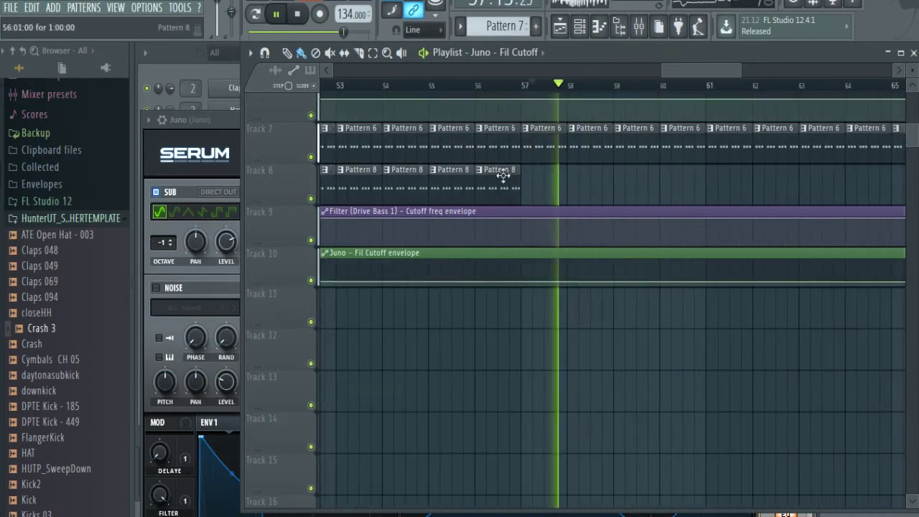
{"action": "left_click", "coordinate": [501, 178]}
{"action": "left_click_drag", "start_coordinate": [526, 192], "coordinate": [896, 184]}
{"action": "left_click_drag", "start_coordinate": [713, 72], "coordinate": [759, 78]}
{"action": "left_click_drag", "start_coordinate": [610, 194], "coordinate": [837, 191]}
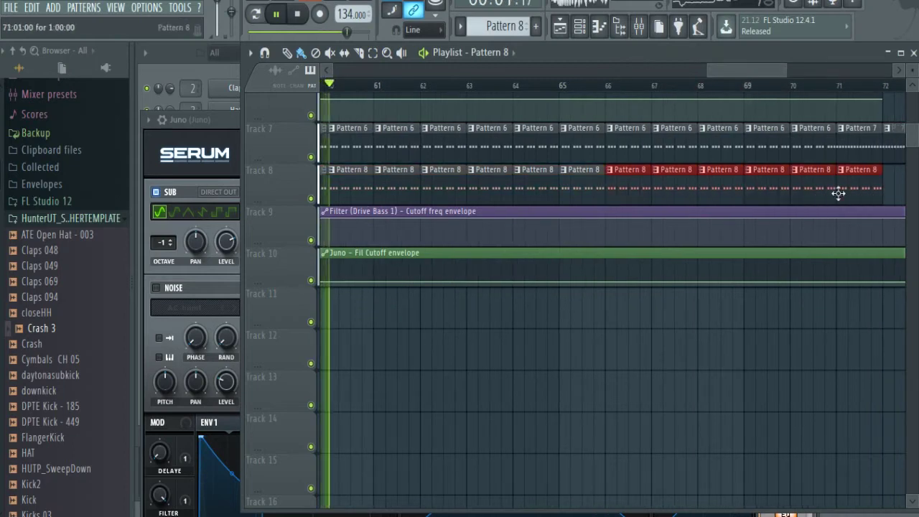
Add another Pattern 8 clip at bar 72 on Track 8 and play from bar 71.
{"action": "left_click_drag", "start_coordinate": [774, 73], "coordinate": [814, 78]}
{"action": "right_click", "coordinate": [585, 186]}
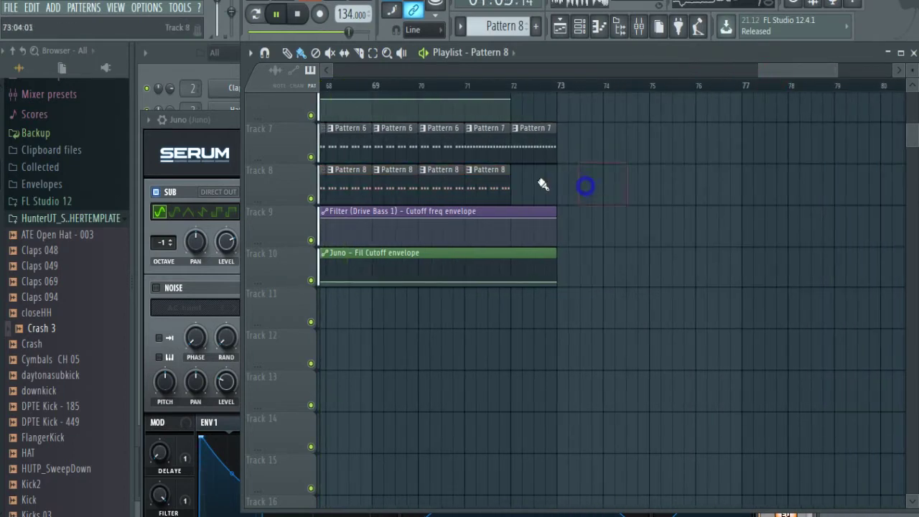
{"action": "left_click", "coordinate": [460, 87]}
{"action": "right_click", "coordinate": [697, 189]}
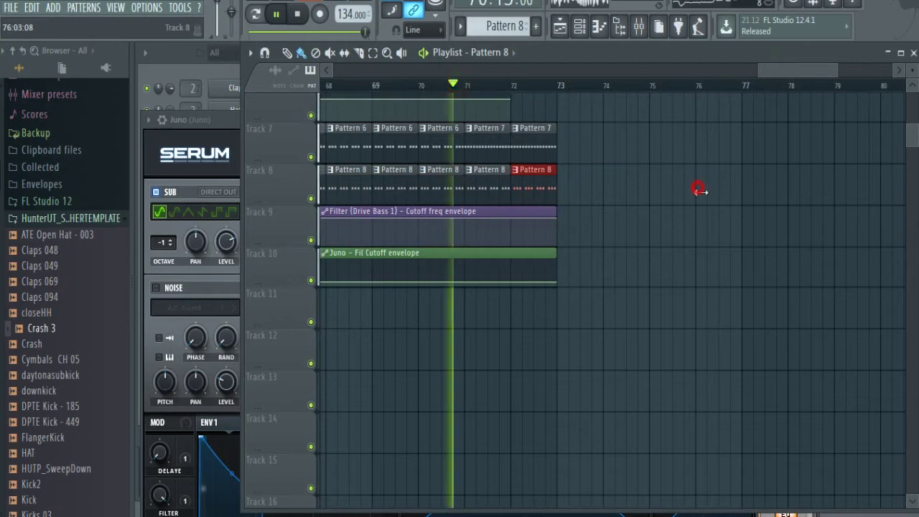
Add a point at bar 71 of the Juno cutoff envelope and raise its end point to make a curved rise into bar 73.
{"action": "scroll", "coordinate": [617, 215], "scroll_direction": "up", "scroll_amount": 3}
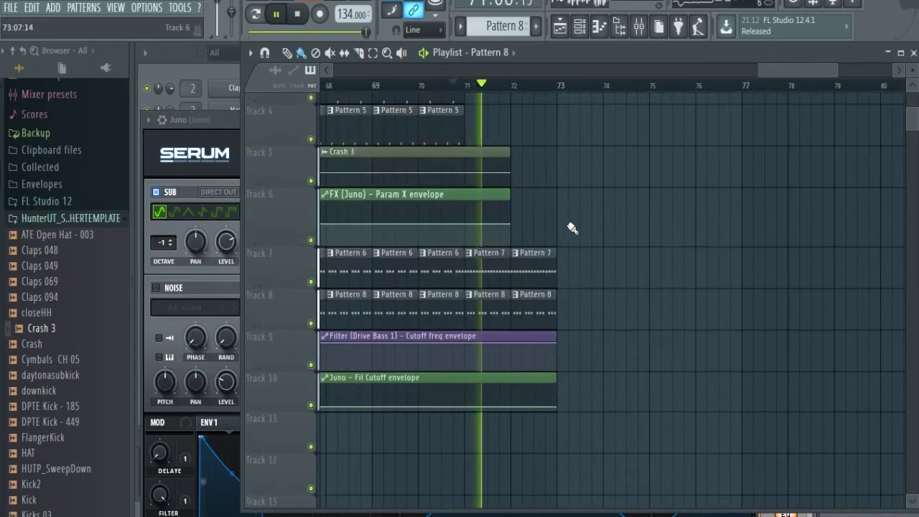
{"action": "right_click", "coordinate": [466, 407]}
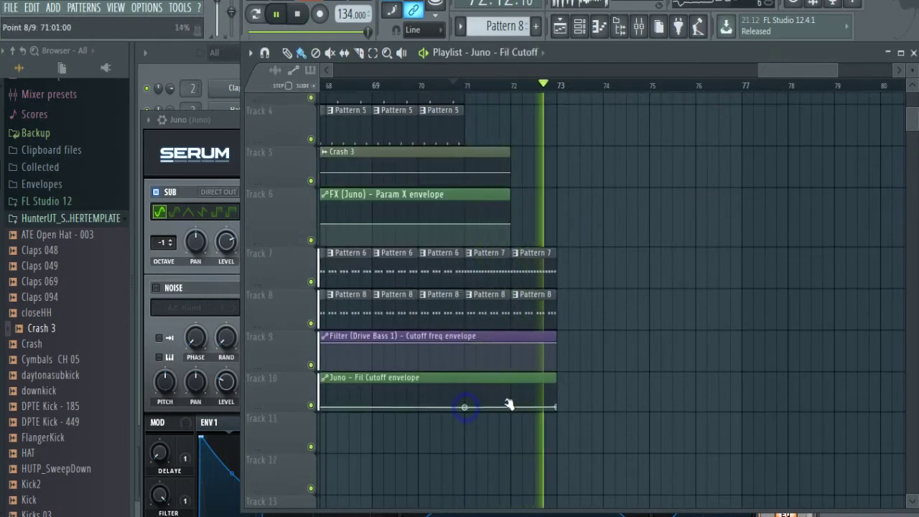
{"action": "left_click", "coordinate": [559, 397]}
{"action": "right_click", "coordinate": [580, 347]}
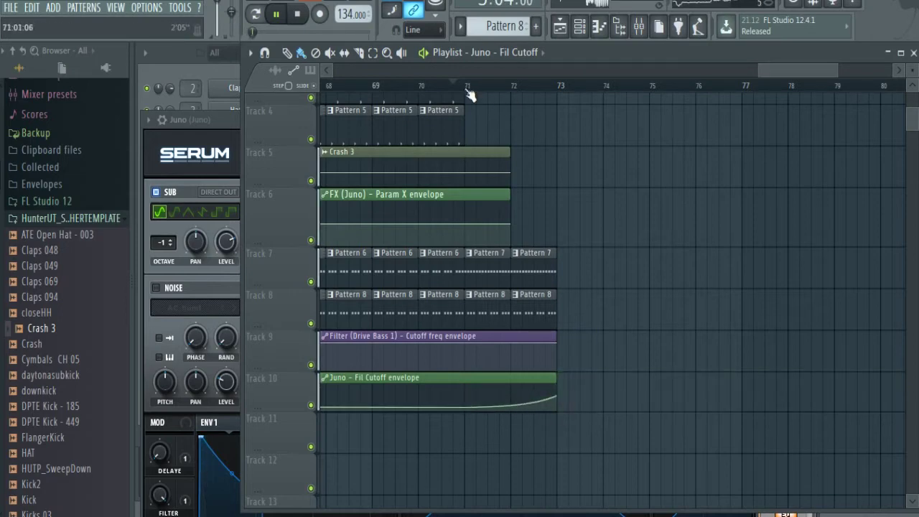
Delete the Pattern 8 clips at bars 71 and 72 on Track 8 and raise the Juno cutoff envelope's end point slightly.
{"action": "right_click", "coordinate": [496, 309]}
{"action": "right_click", "coordinate": [538, 313]}
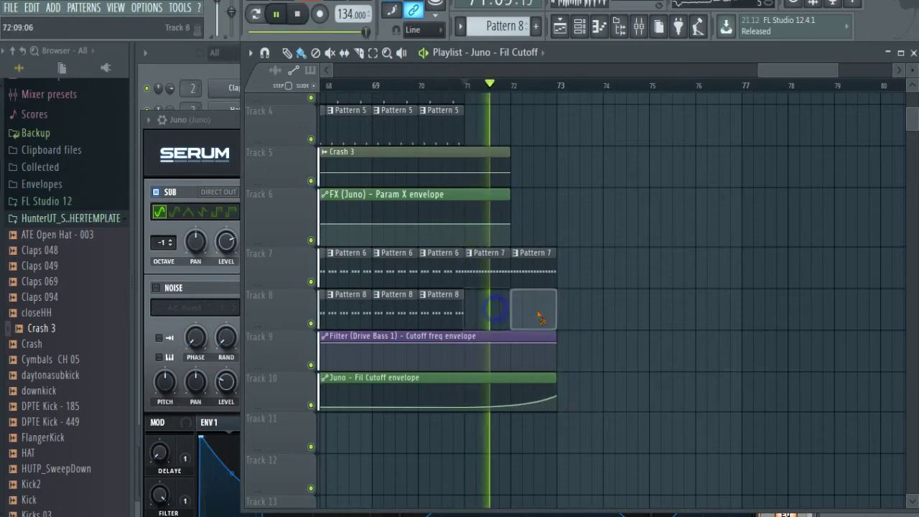
{"action": "left_click", "coordinate": [557, 394]}
{"action": "left_click_drag", "start_coordinate": [558, 394], "coordinate": [558, 390]}
{"action": "left_click", "coordinate": [610, 304]}
{"action": "right_click", "coordinate": [642, 291]}
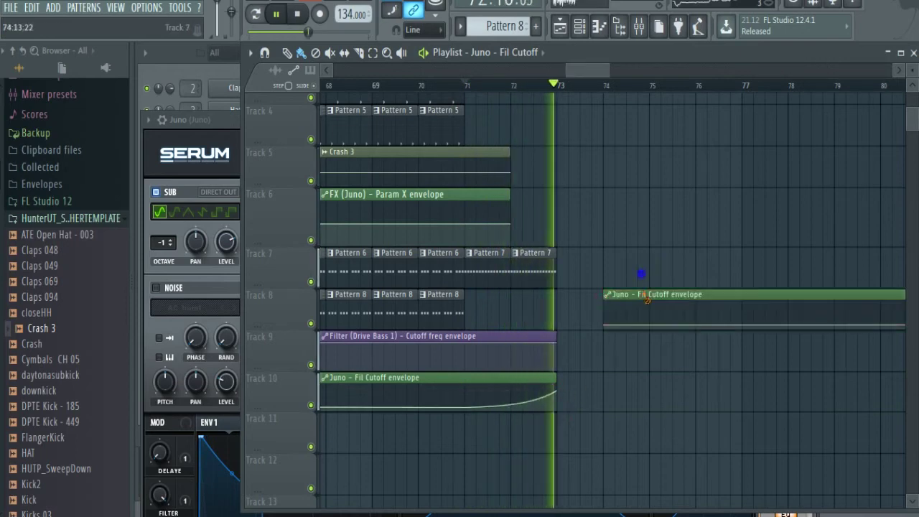
Place a reversed Crash 3 clip at bar 72 on Track 5.
{"action": "scroll", "coordinate": [569, 218], "scroll_direction": "up", "scroll_amount": 2}
{"action": "scroll", "coordinate": [569, 217], "scroll_direction": "up", "scroll_amount": 1}
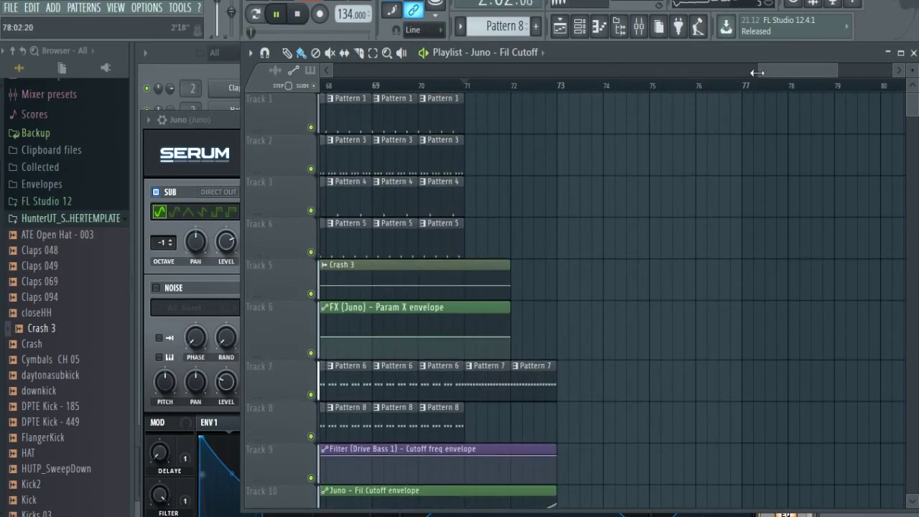
{"action": "scroll", "coordinate": [757, 72], "scroll_direction": "left", "scroll_amount": 3}
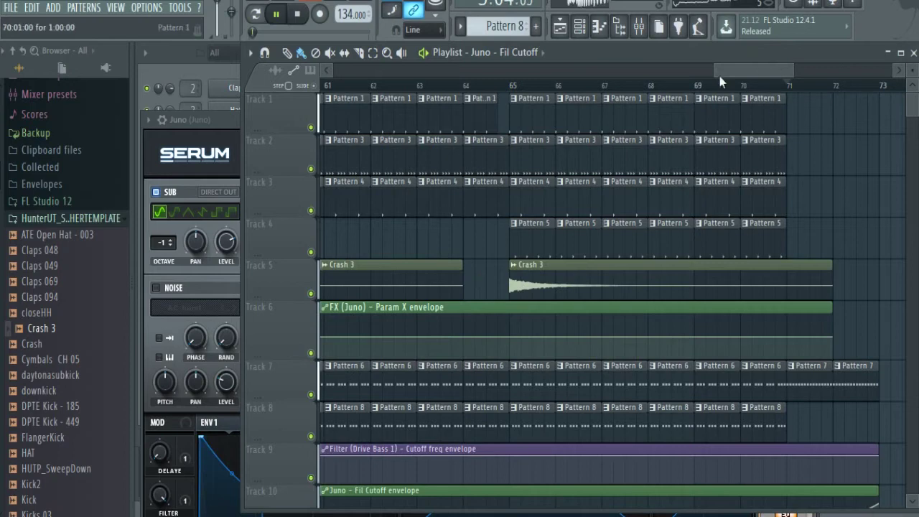
{"action": "left_click_drag", "start_coordinate": [709, 69], "coordinate": [622, 68]}
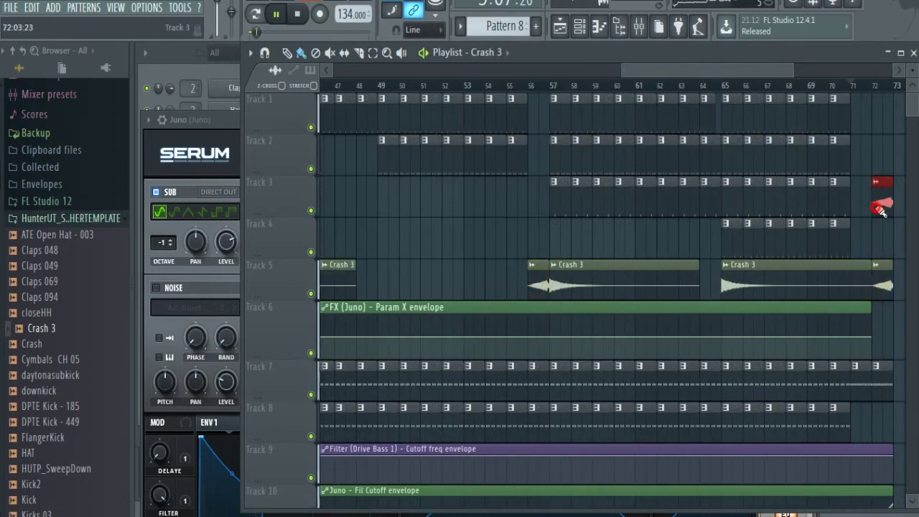
Play the arrangement from bar 71, from the start and from just before bar 17 to check the transitions.
{"action": "left_click", "coordinate": [855, 85]}
{"action": "left_click_drag", "start_coordinate": [731, 70], "coordinate": [346, 90]}
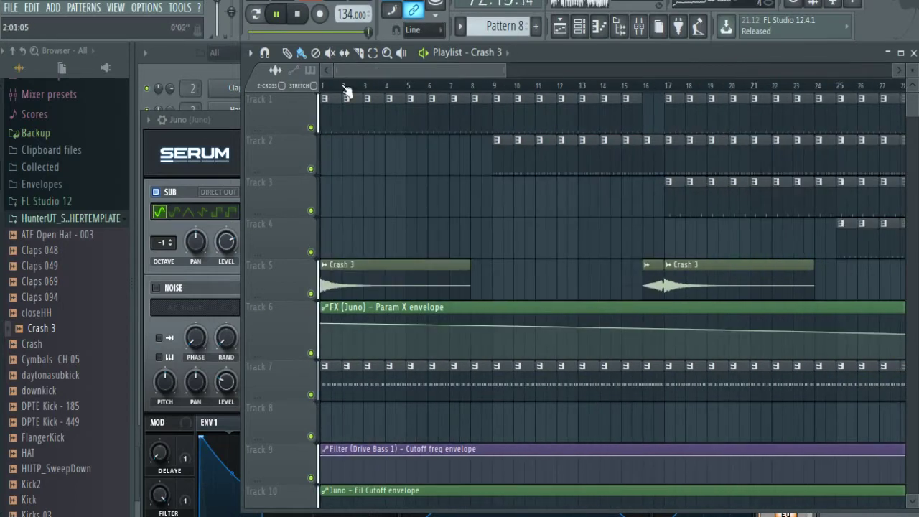
{"action": "left_click", "coordinate": [323, 85]}
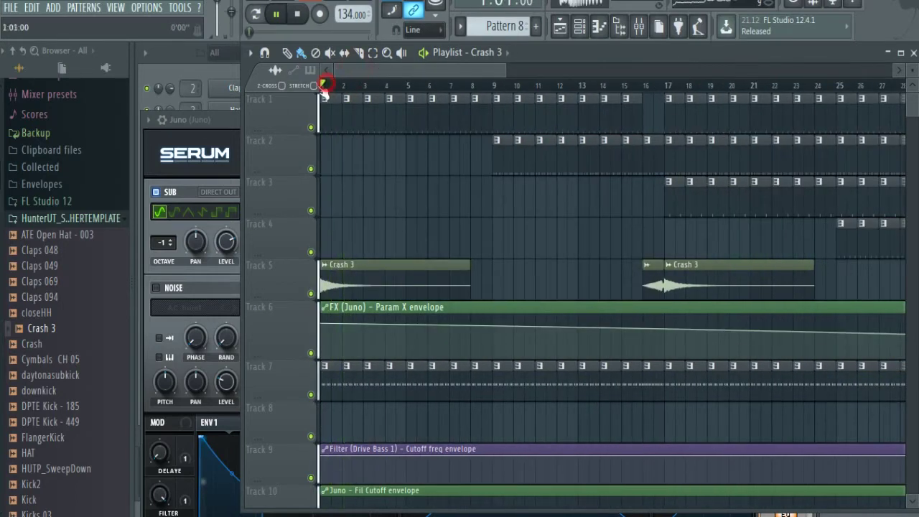
{"action": "left_click", "coordinate": [654, 87]}
{"action": "left_click_drag", "start_coordinate": [455, 71], "coordinate": [359, 65]}
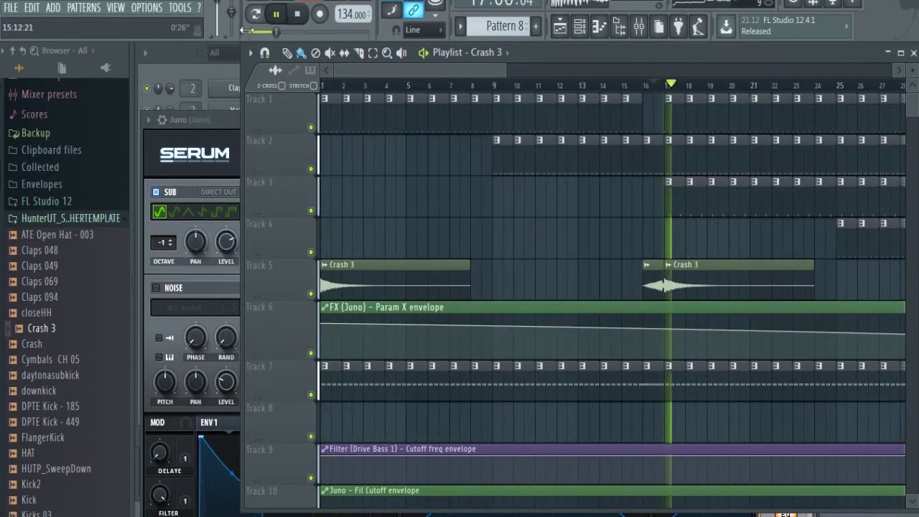
Select Pattern 9 and bring the Playlist back to the front.
{"action": "key", "text": "F6"}
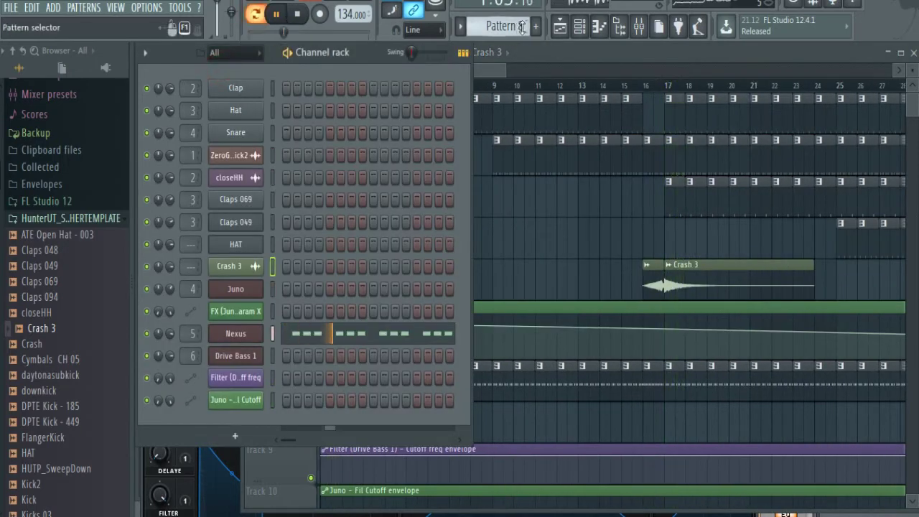
{"action": "scroll", "coordinate": [522, 26], "scroll_direction": "down", "scroll_amount": 1}
{"action": "left_click", "coordinate": [488, 69]}
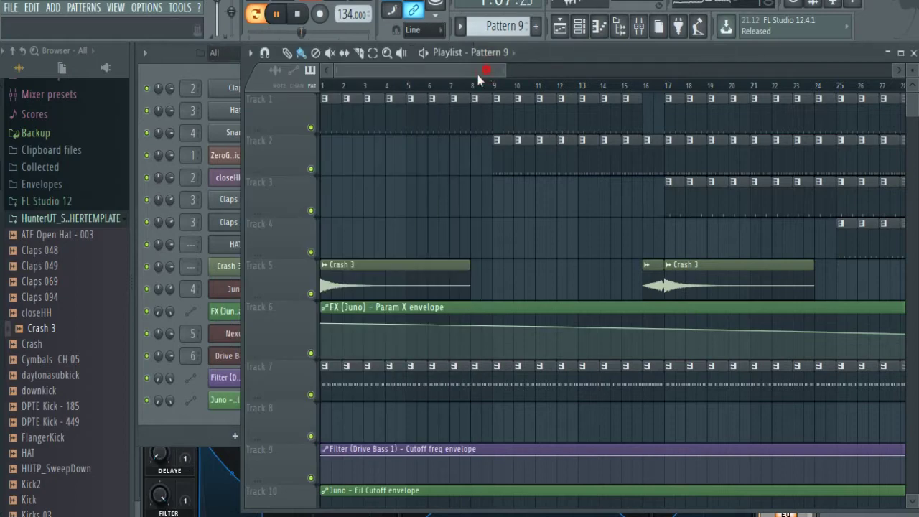
Fill Track 11 of the playlist with Pattern 9 clips from bar 1 through bar 16.
{"action": "scroll", "coordinate": [420, 164], "scroll_direction": "down", "scroll_amount": 3}
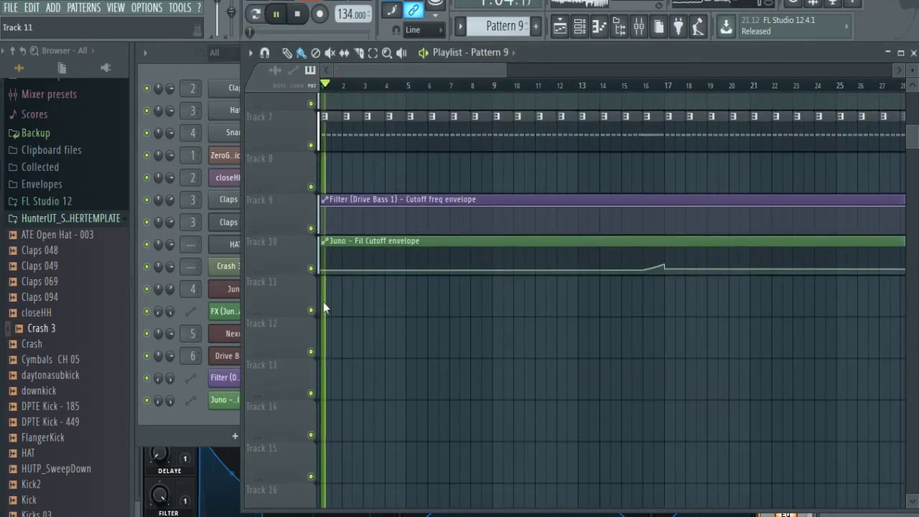
{"action": "mouse_move", "coordinate": [324, 307]}
{"action": "left_mouse_down"}
{"action": "mouse_move", "coordinate": [588, 312]}
{"action": "mouse_move", "coordinate": [580, 308]}
{"action": "mouse_move", "coordinate": [639, 313]}
{"action": "mouse_move", "coordinate": [652, 332]}
{"action": "mouse_move", "coordinate": [659, 324]}
{"action": "left_mouse_up"}
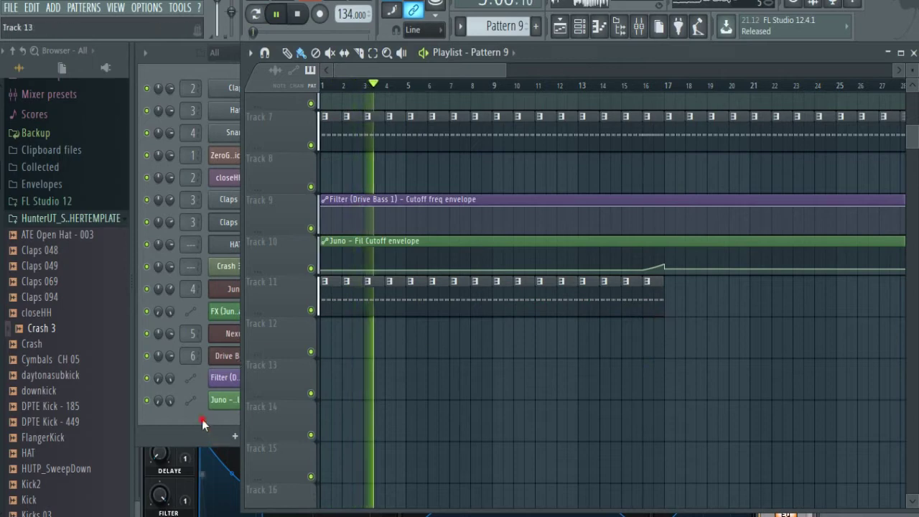
Create an automation clip for the X Param of the FX Effector on the Drive Bass 1 mixer track.
{"action": "left_click", "coordinate": [201, 420]}
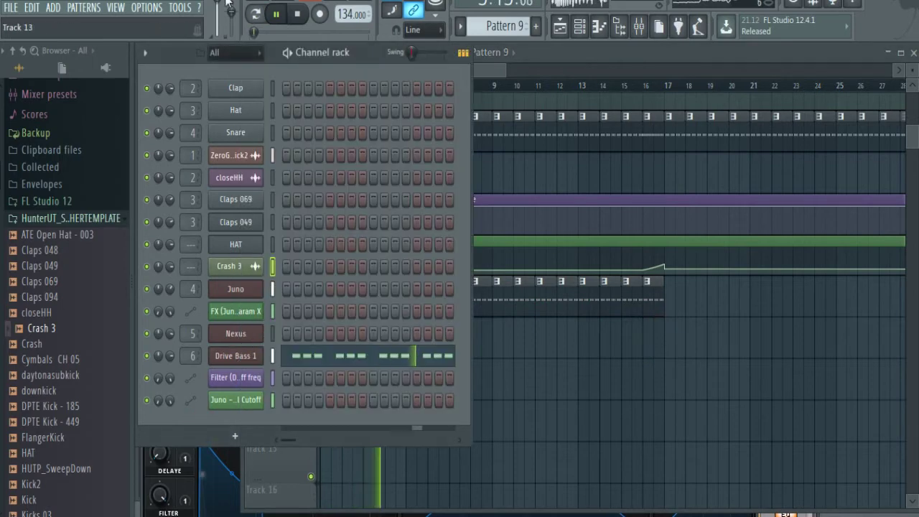
{"action": "left_click", "coordinate": [243, 355]}
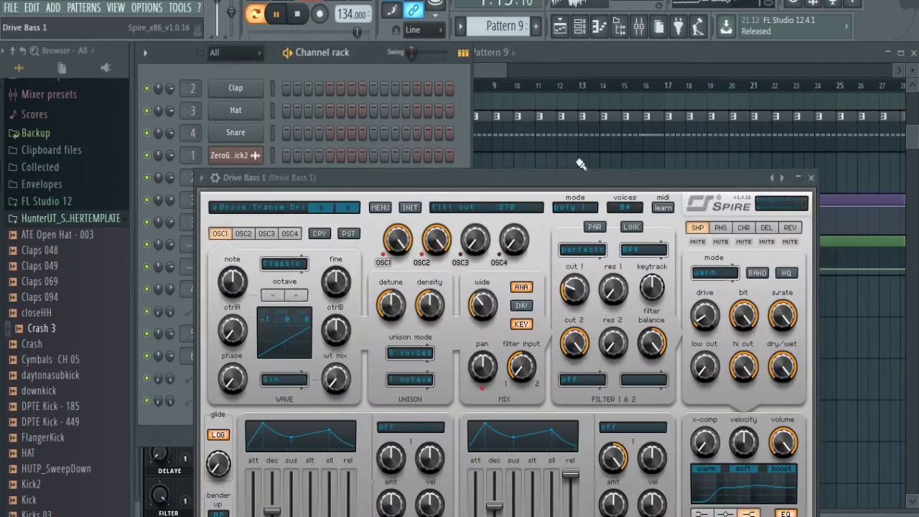
{"action": "left_click", "coordinate": [638, 29]}
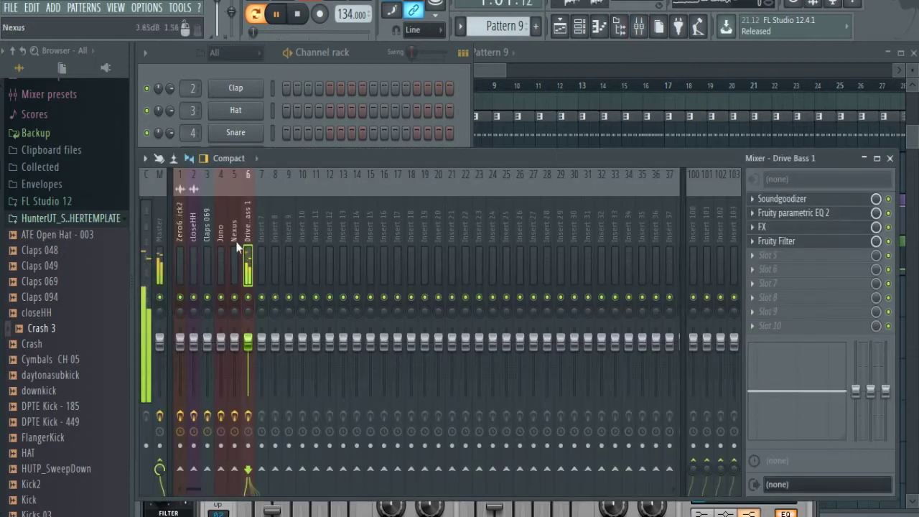
{"action": "left_click", "coordinate": [773, 229]}
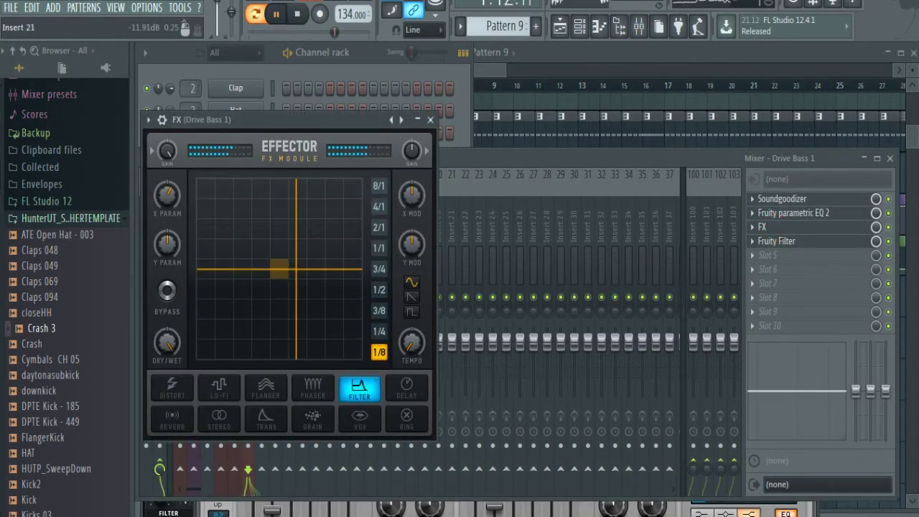
{"action": "right_click", "coordinate": [167, 194]}
{"action": "left_click", "coordinate": [229, 289]}
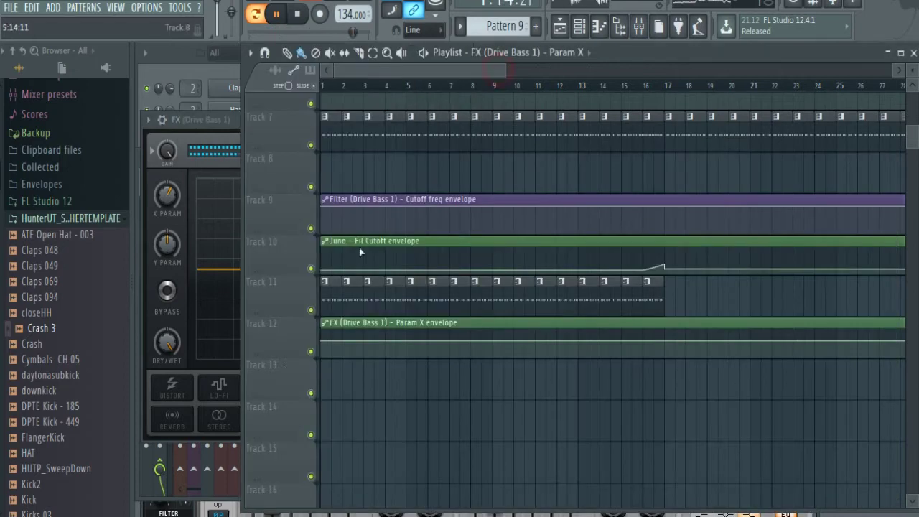
Clear bar 16 on Track 11 and extend the Pattern 9 clips from bar 17 through bar 31.
{"action": "scroll", "coordinate": [360, 251], "scroll_direction": "down", "scroll_amount": 2}
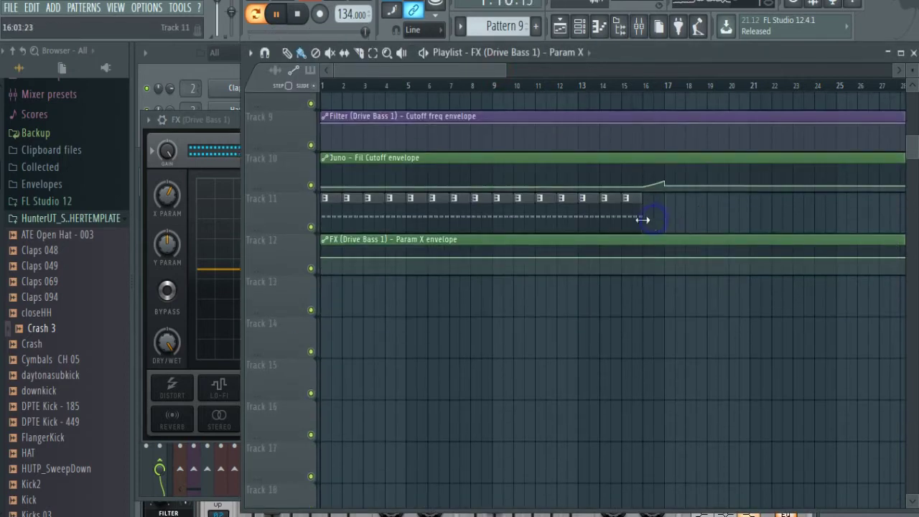
{"action": "left_click_drag", "start_coordinate": [672, 218], "coordinate": [872, 212]}
{"action": "left_click_drag", "start_coordinate": [470, 66], "coordinate": [556, 68]}
{"action": "left_click_drag", "start_coordinate": [592, 223], "coordinate": [636, 223]}
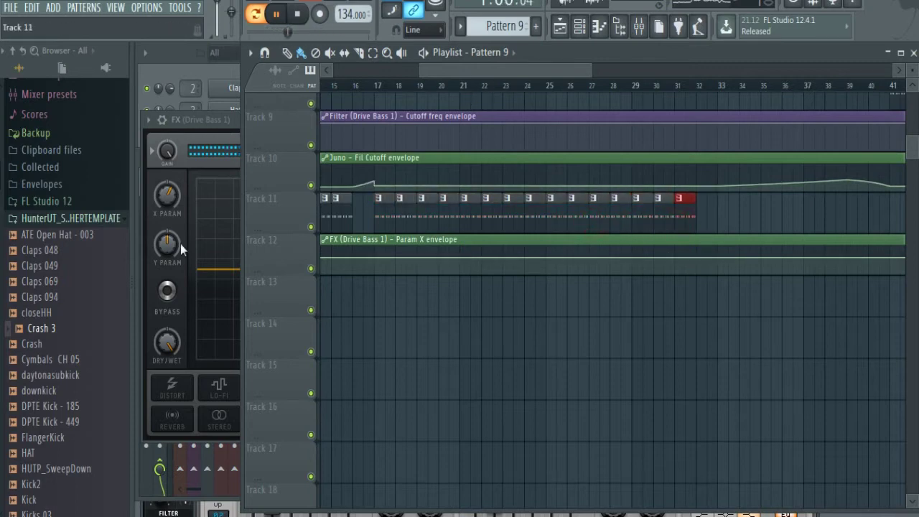
Enlarge Track 12 and raise the Param X envelope's start point to about 78%, with about 5% tension on the first segment.
{"action": "left_click_drag", "start_coordinate": [262, 273], "coordinate": [262, 513]}
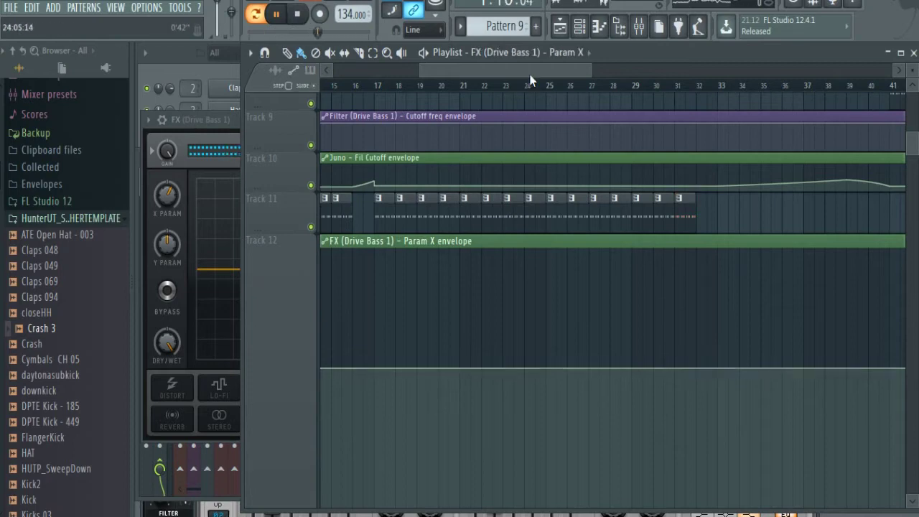
{"action": "left_click_drag", "start_coordinate": [529, 75], "coordinate": [373, 76]}
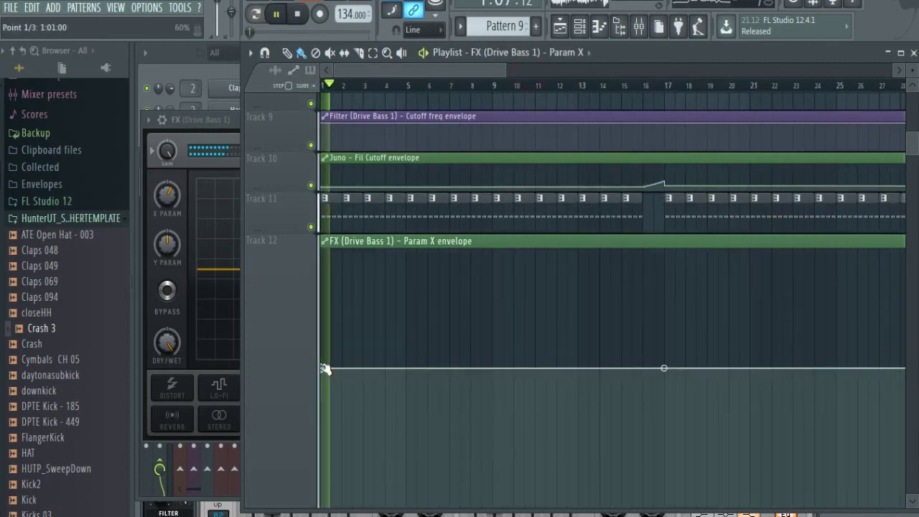
{"action": "left_click_drag", "start_coordinate": [325, 368], "coordinate": [323, 309]}
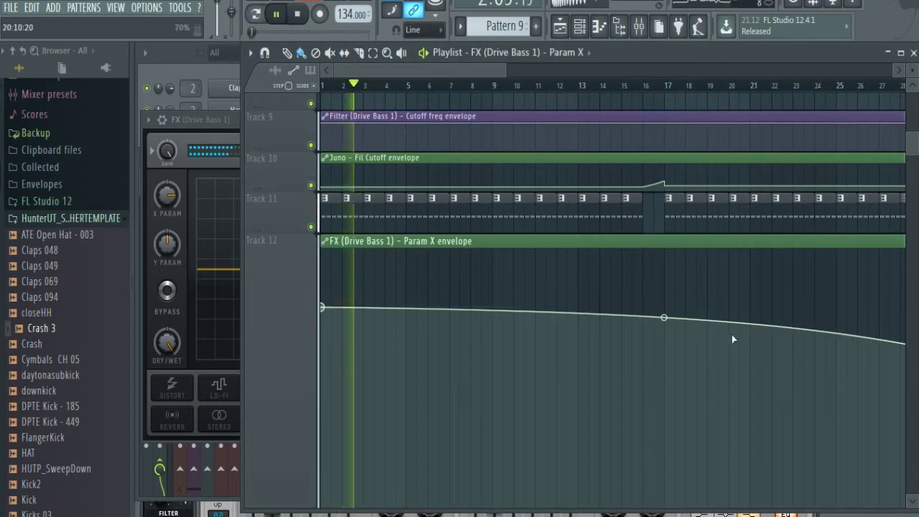
{"action": "left_click_drag", "start_coordinate": [661, 318], "coordinate": [662, 338]}
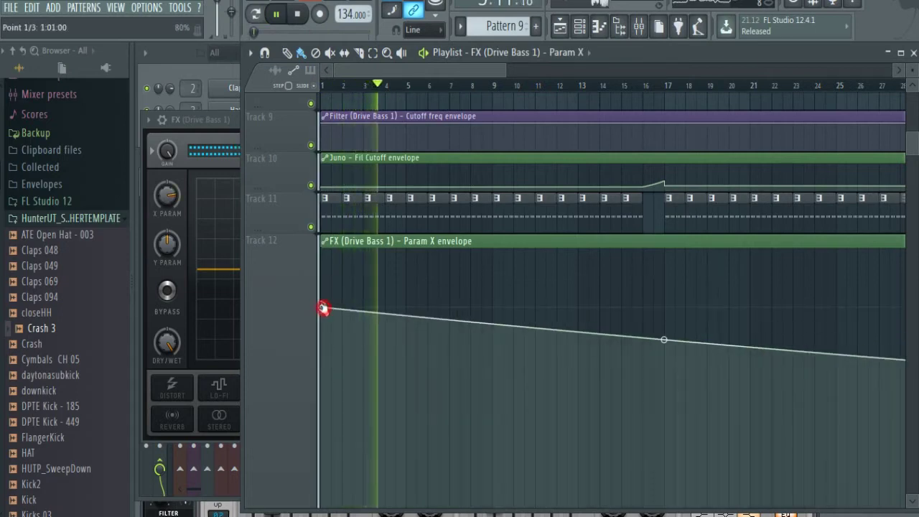
{"action": "left_click_drag", "start_coordinate": [323, 309], "coordinate": [323, 316]}
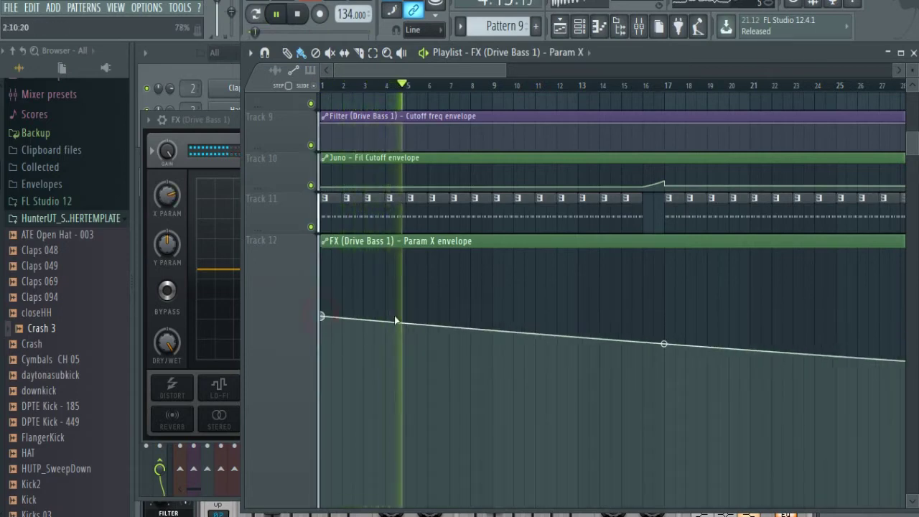
{"action": "left_click_drag", "start_coordinate": [669, 346], "coordinate": [665, 334]}
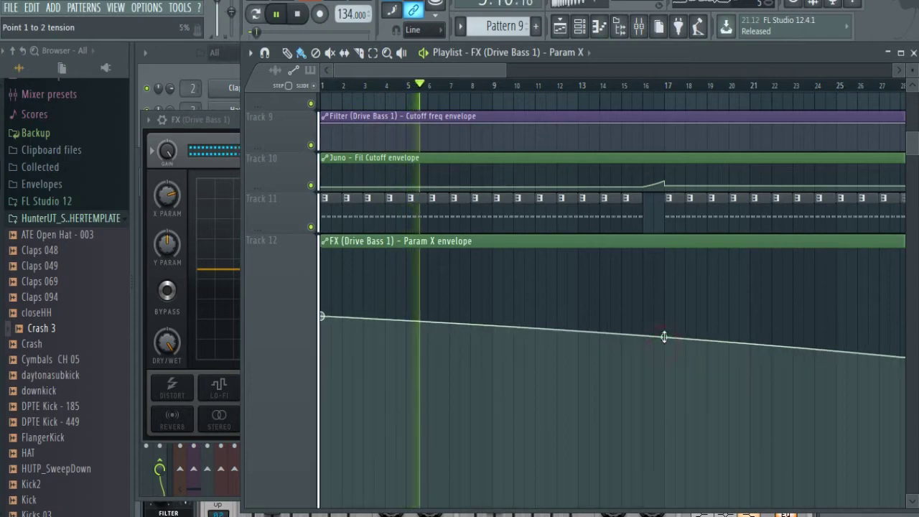
Increase the curve of the Track 12 envelope's first segment slightly, auditioning playback from around bars 14, 20 and 17.
{"action": "left_click", "coordinate": [601, 86]}
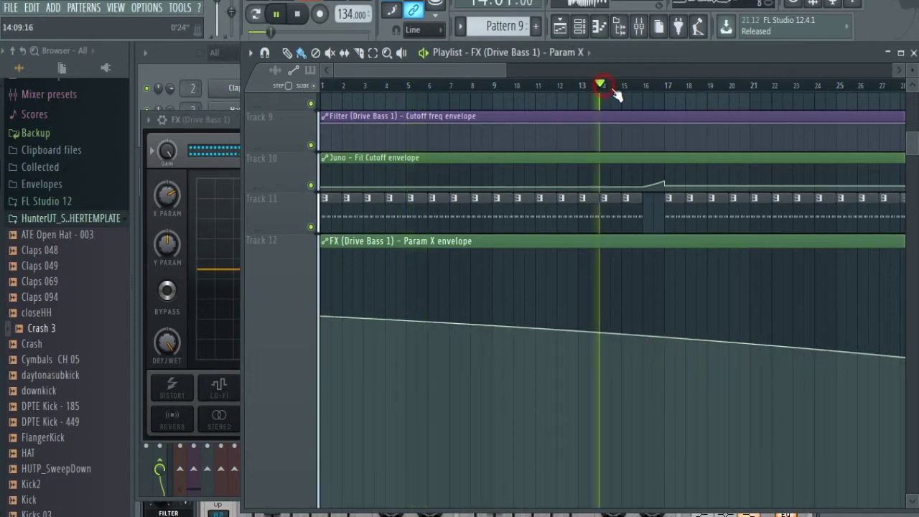
{"action": "left_click", "coordinate": [727, 86]}
{"action": "scroll", "coordinate": [342, 369], "scroll_direction": "down", "scroll_amount": 3}
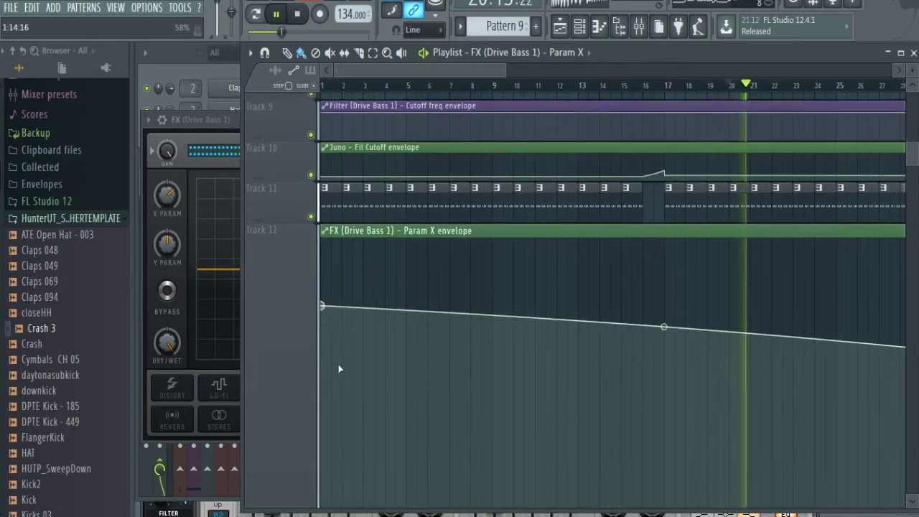
{"action": "left_click_drag", "start_coordinate": [661, 214], "coordinate": [662, 206]}
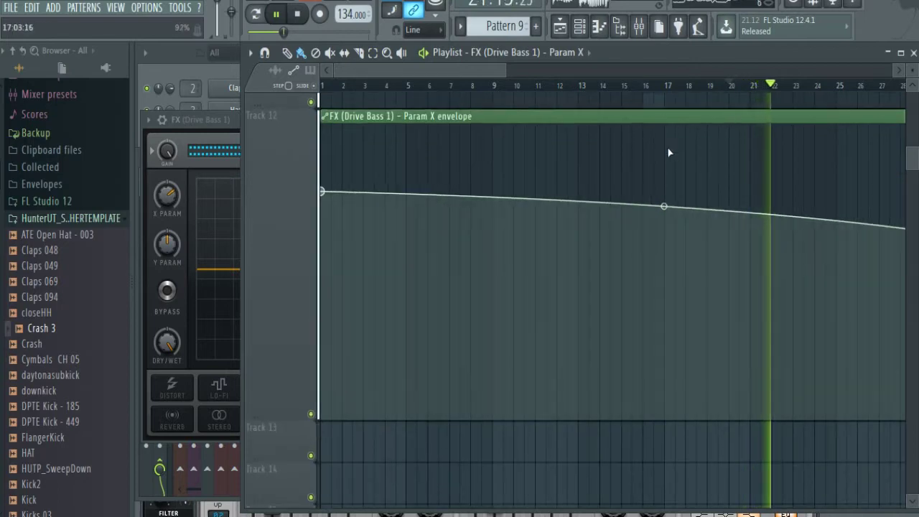
{"action": "left_click", "coordinate": [675, 85]}
Reduce the heights of the Param X envelope tracks, Track 12 and Track 6.
{"action": "scroll", "coordinate": [265, 427], "scroll_direction": "down", "scroll_amount": 5}
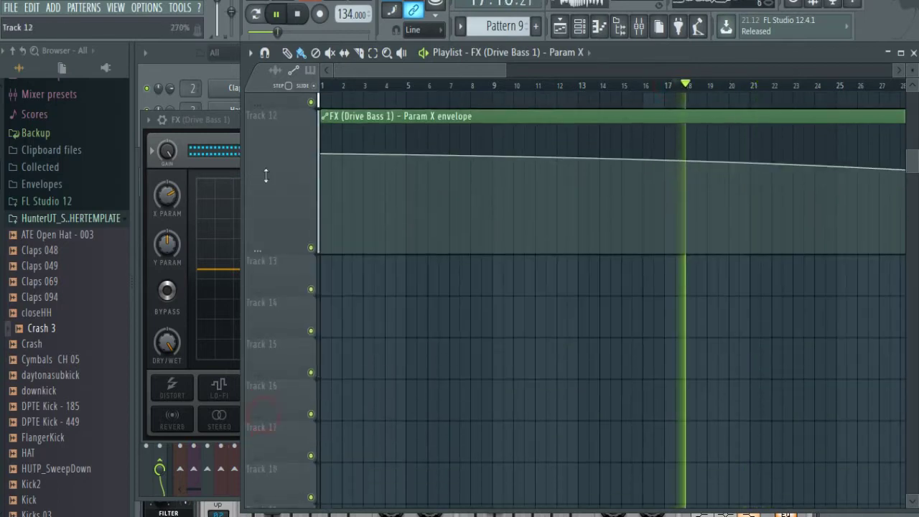
{"action": "scroll", "coordinate": [305, 189], "scroll_direction": "up", "scroll_amount": 4}
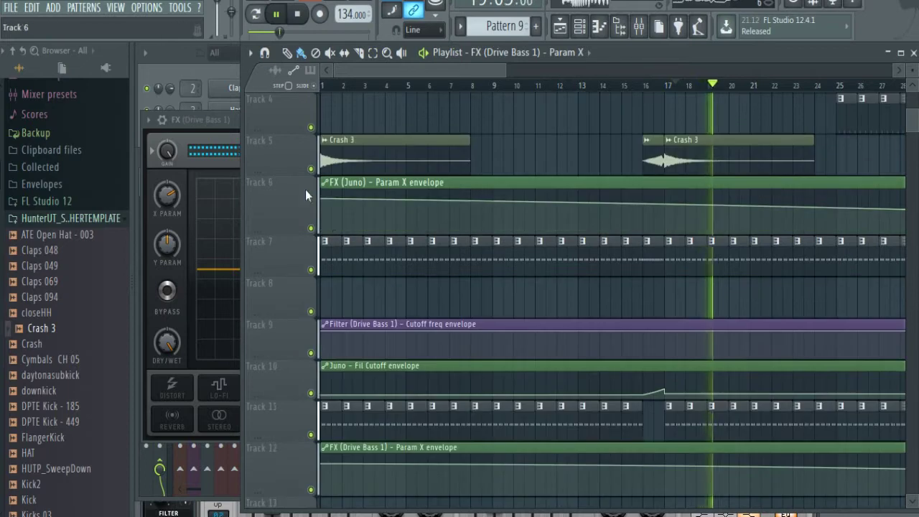
{"action": "left_click_drag", "start_coordinate": [257, 232], "coordinate": [273, 212]}
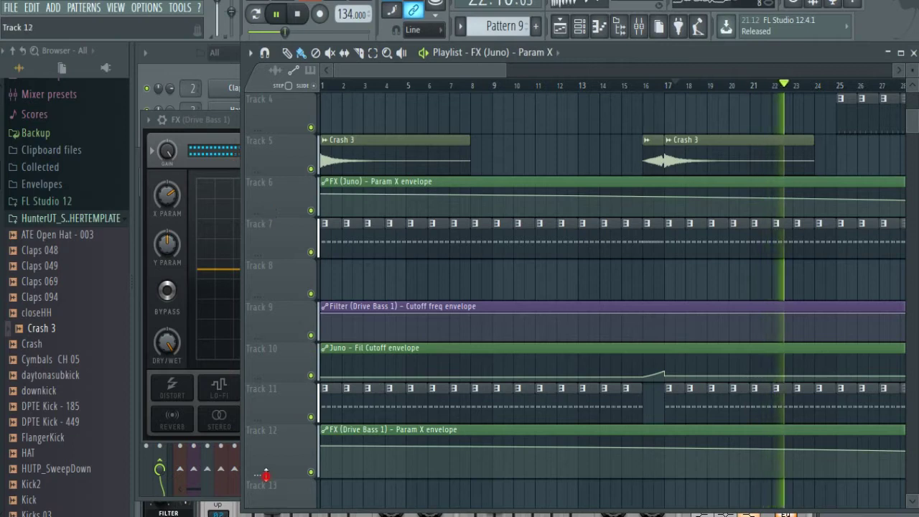
{"action": "left_click_drag", "start_coordinate": [263, 477], "coordinate": [262, 468]}
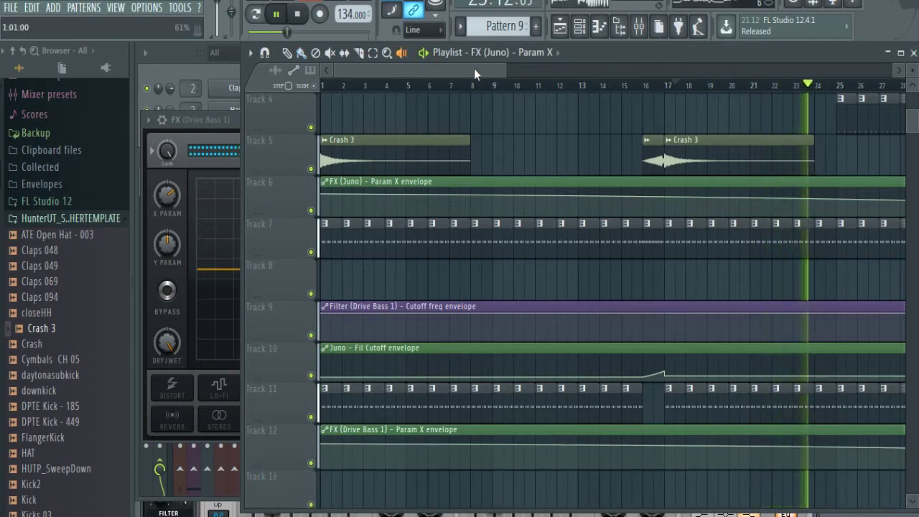
Audition the arrangement from about bar 30 to bar 35 and examine the clips up to bar 45.
{"action": "left_click_drag", "start_coordinate": [474, 69], "coordinate": [566, 70]}
{"action": "scroll", "coordinate": [531, 154], "scroll_direction": "down", "scroll_amount": 1}
{"action": "scroll", "coordinate": [563, 187], "scroll_direction": "up", "scroll_amount": 4}
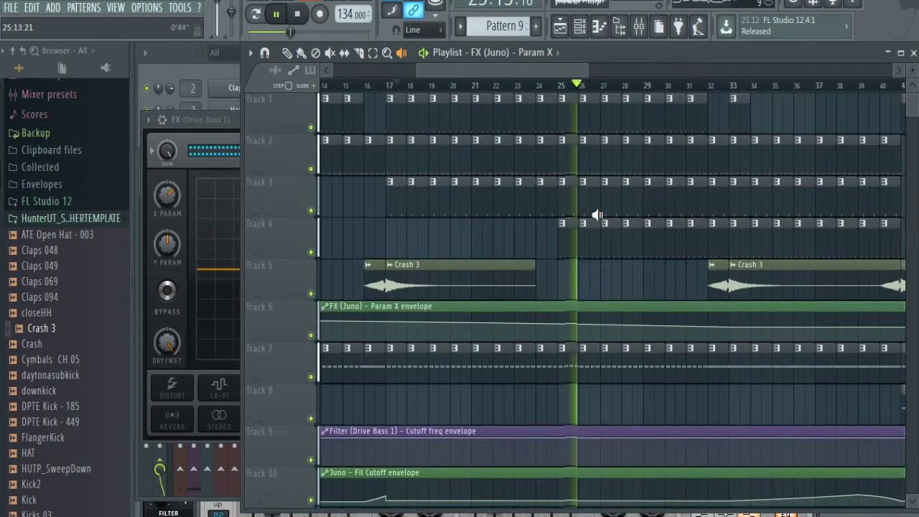
{"action": "left_click", "coordinate": [678, 84]}
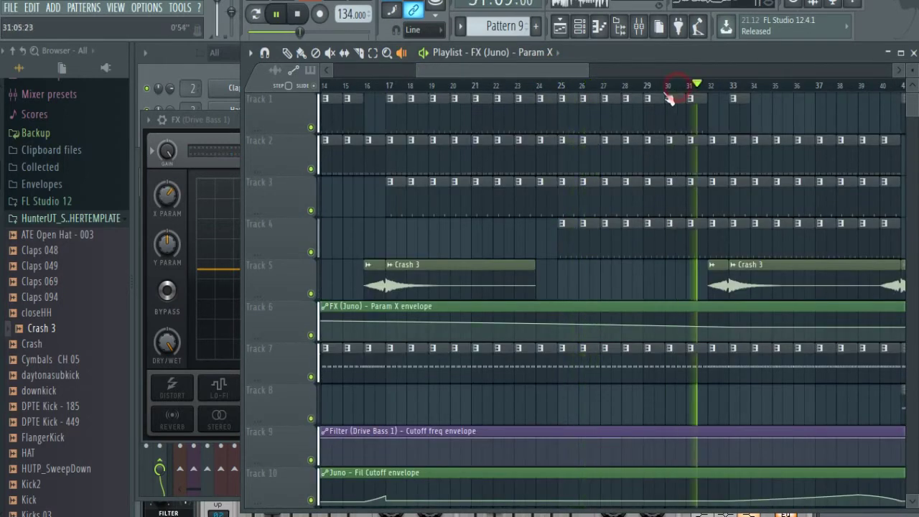
{"action": "left_click_drag", "start_coordinate": [436, 66], "coordinate": [527, 79]}
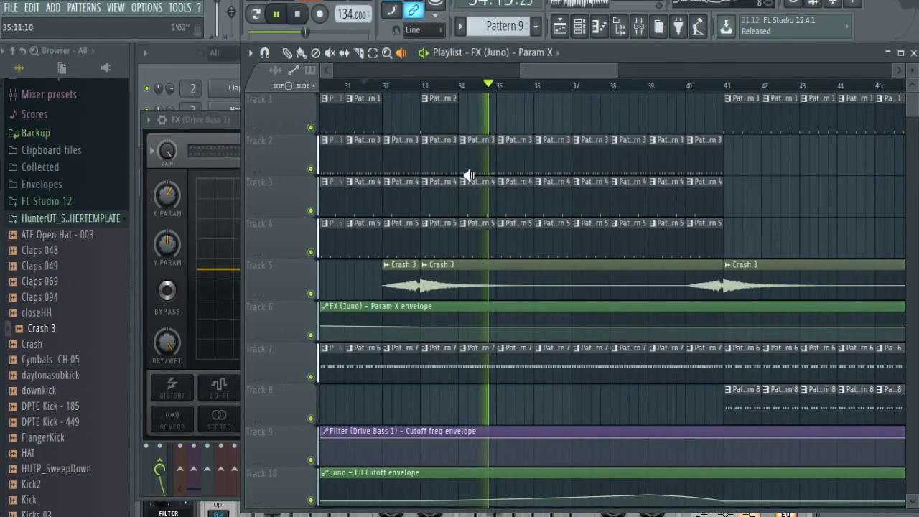
Route the closeHH and Claps 069 mixer tracks of Patterns 3 and 4 to Insert 8 in place of the master.
{"action": "left_click", "coordinate": [216, 71]}
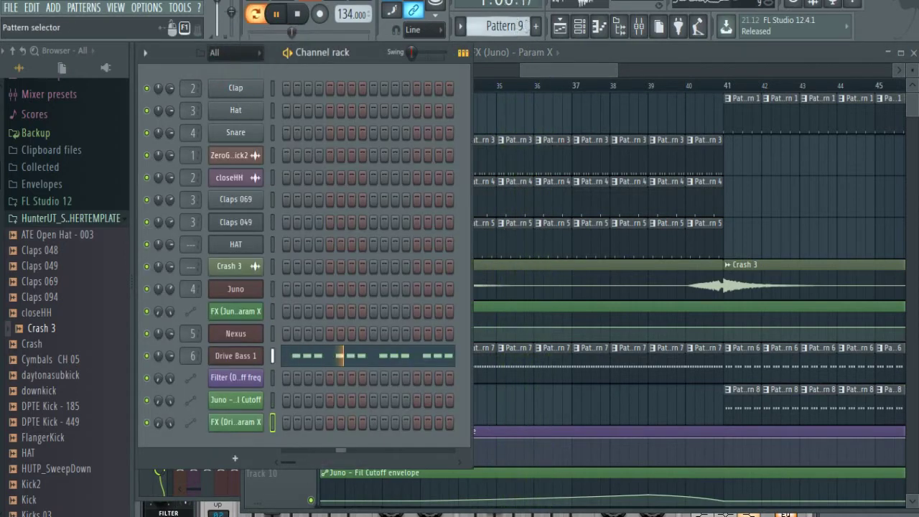
{"action": "left_click", "coordinate": [502, 44]}
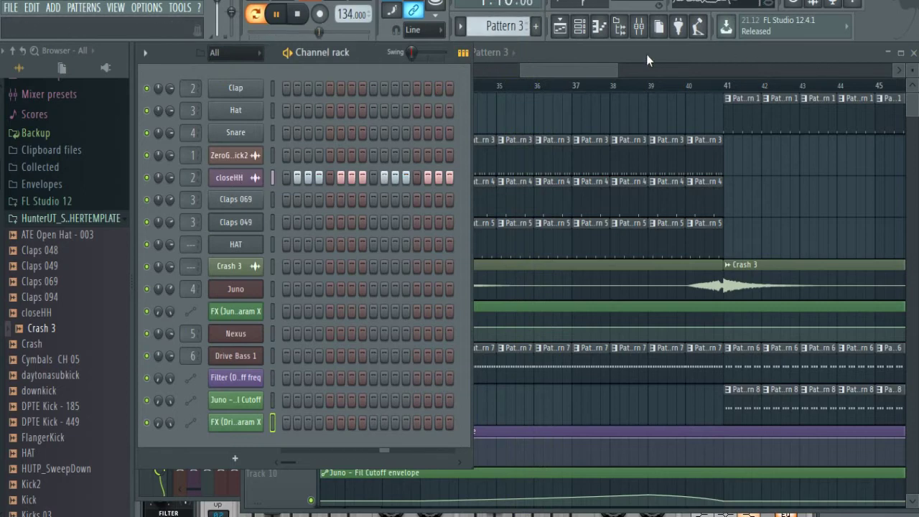
{"action": "left_click", "coordinate": [617, 35]}
{"action": "left_click", "coordinate": [191, 230]}
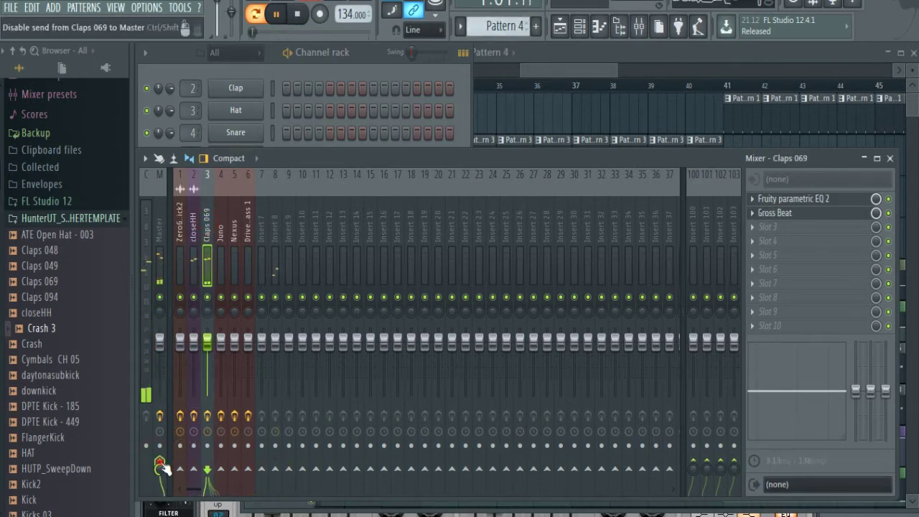
Assign the HAT channel to mixer Insert 7 and turn off its send to the master.
{"action": "left_click", "coordinate": [558, 74]}
{"action": "left_click", "coordinate": [225, 67]}
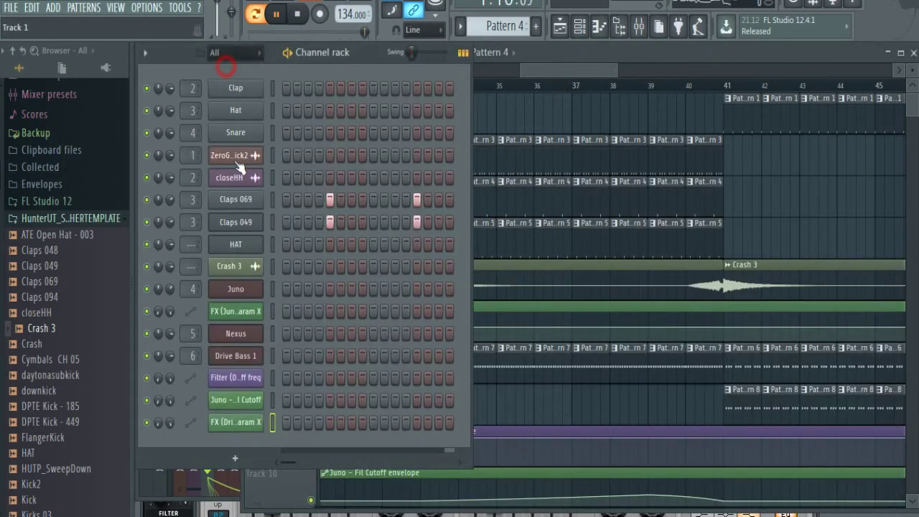
{"action": "left_click", "coordinate": [242, 245]}
{"action": "left_click", "coordinate": [637, 28]}
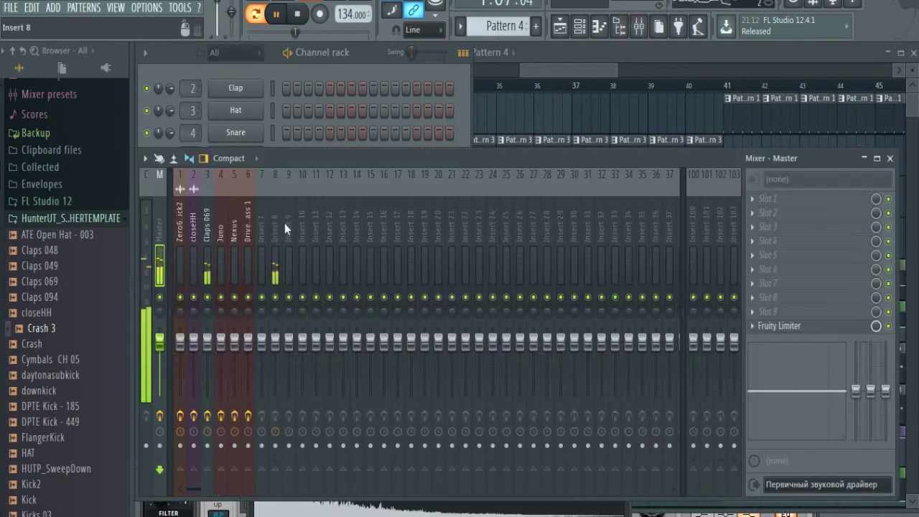
{"action": "left_click", "coordinate": [262, 222]}
{"action": "right_click", "coordinate": [263, 223]}
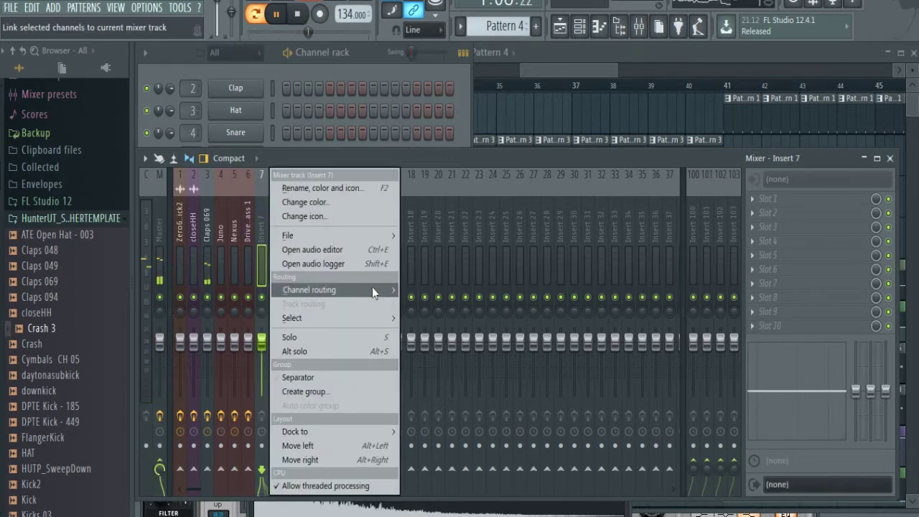
{"action": "mouse_move", "coordinate": [371, 289]}
{"action": "left_click", "coordinate": [427, 289]}
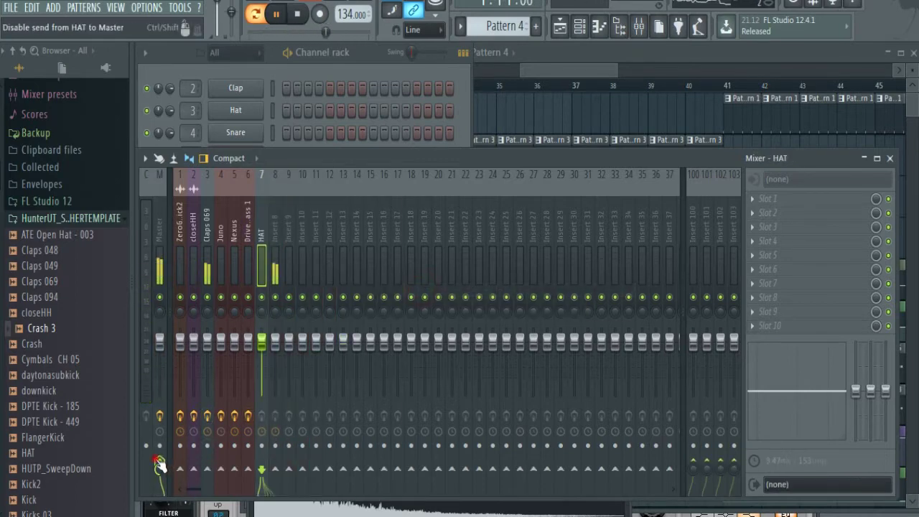
Add Fruity Filter to the first effect slot of Insert 8 and load one of its presets.
{"action": "left_click", "coordinate": [278, 230]}
{"action": "left_click", "coordinate": [750, 200]}
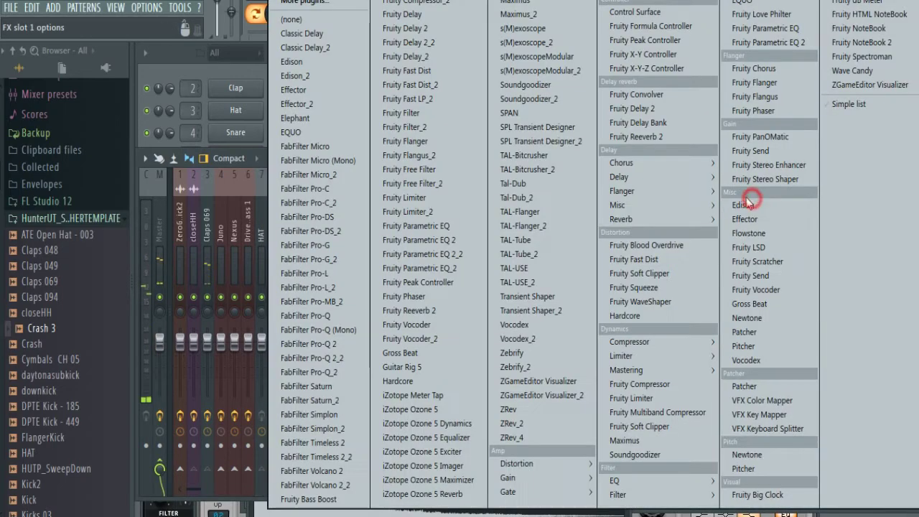
{"action": "left_click", "coordinate": [415, 115]}
{"action": "left_click", "coordinate": [184, 158]}
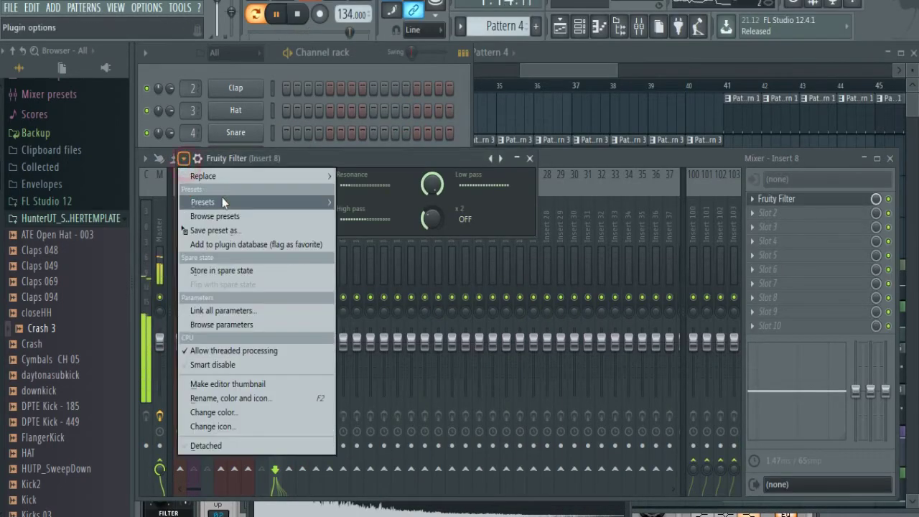
{"action": "mouse_move", "coordinate": [222, 202]}
{"action": "left_click", "coordinate": [366, 203]}
Create an automation clip for the cutoff frequency of Insert 8's Fruity Filter and bring it into view on Track 13.
{"action": "right_click", "coordinate": [201, 186]}
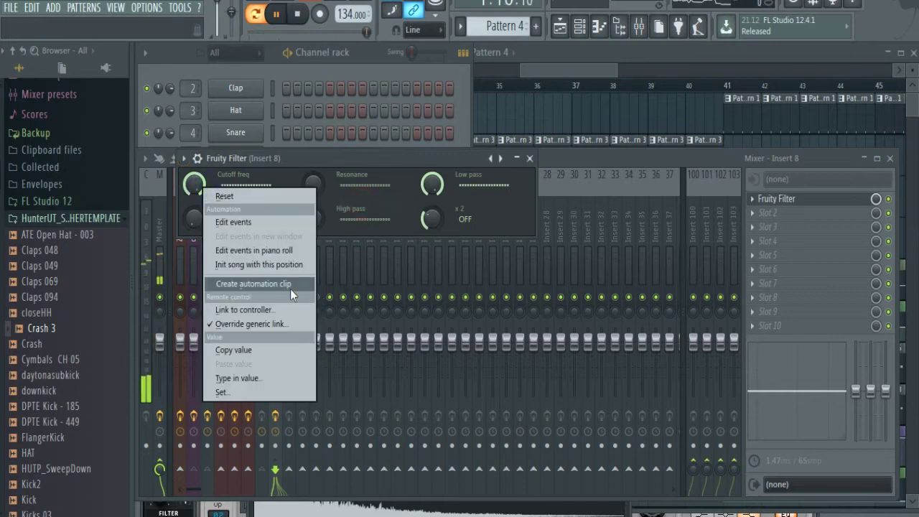
{"action": "left_click", "coordinate": [290, 284]}
{"action": "left_click", "coordinate": [640, 53]}
{"action": "left_click_drag", "start_coordinate": [399, 73], "coordinate": [576, 77]}
{"action": "left_click", "coordinate": [557, 85]}
{"action": "scroll", "coordinate": [498, 148], "scroll_direction": "down", "scroll_amount": 7}
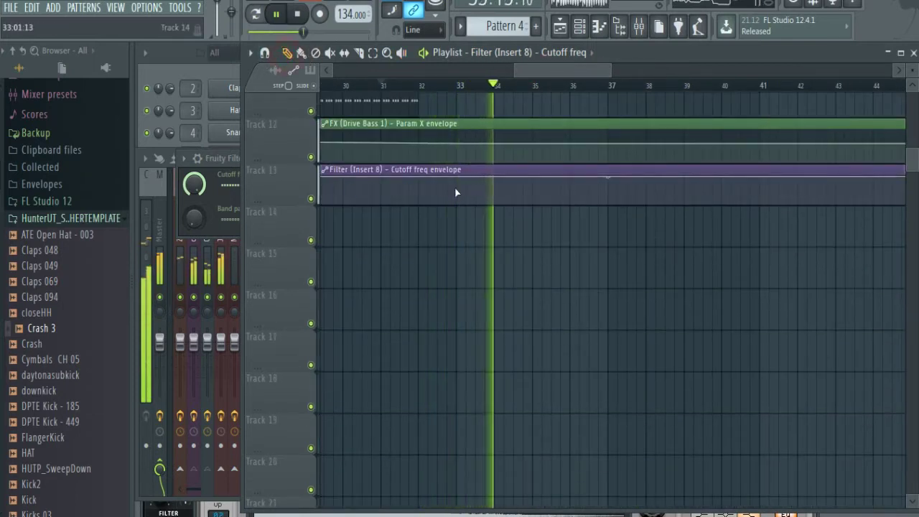
Shape the Insert 8 cutoff envelope to curve down from bar 33 to near zero at bar 41, then jump straight back to full.
{"action": "right_click", "coordinate": [761, 200]}
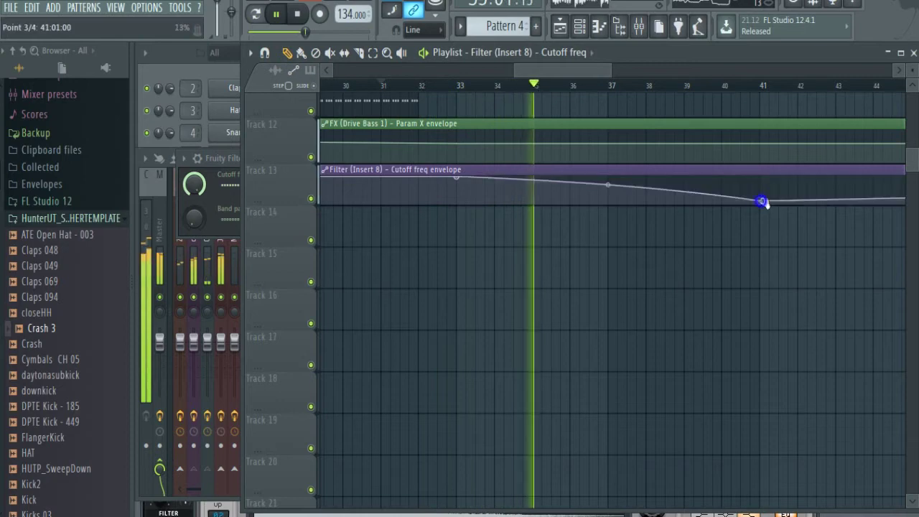
{"action": "left_click_drag", "start_coordinate": [607, 184], "coordinate": [607, 193]}
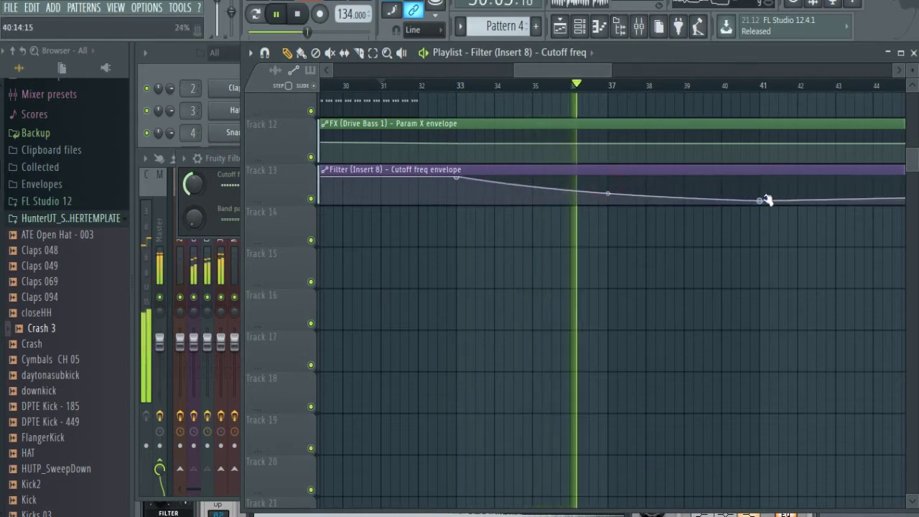
{"action": "left_click_drag", "start_coordinate": [759, 201], "coordinate": [760, 204]}
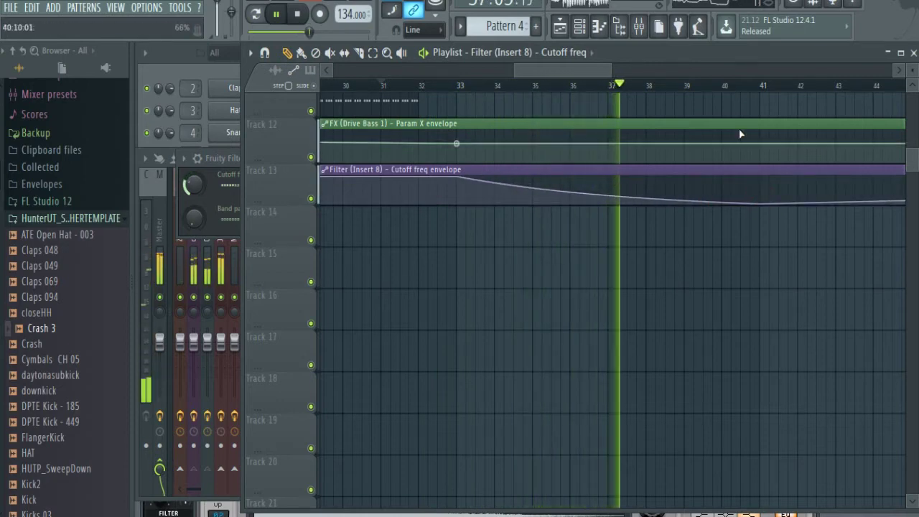
{"action": "right_click", "coordinate": [776, 189]}
{"action": "left_click_drag", "start_coordinate": [776, 189], "coordinate": [761, 175]}
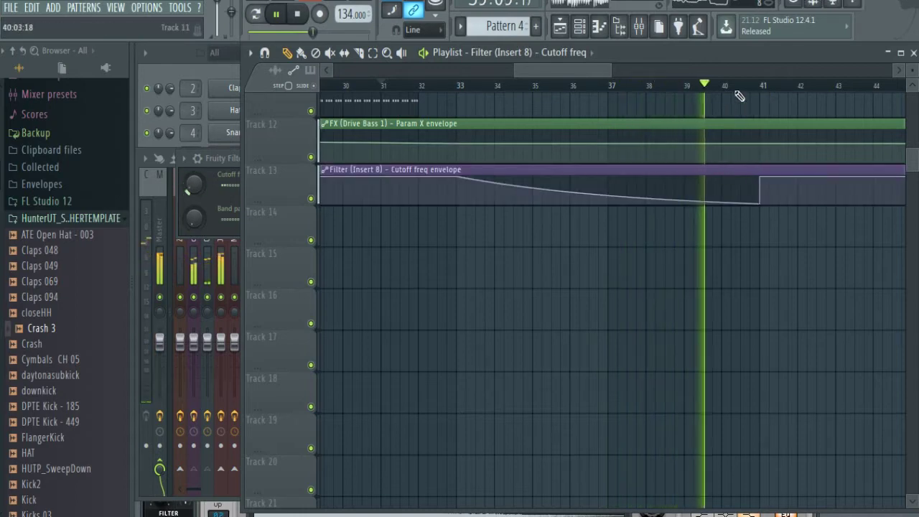
{"action": "left_click", "coordinate": [747, 293]}
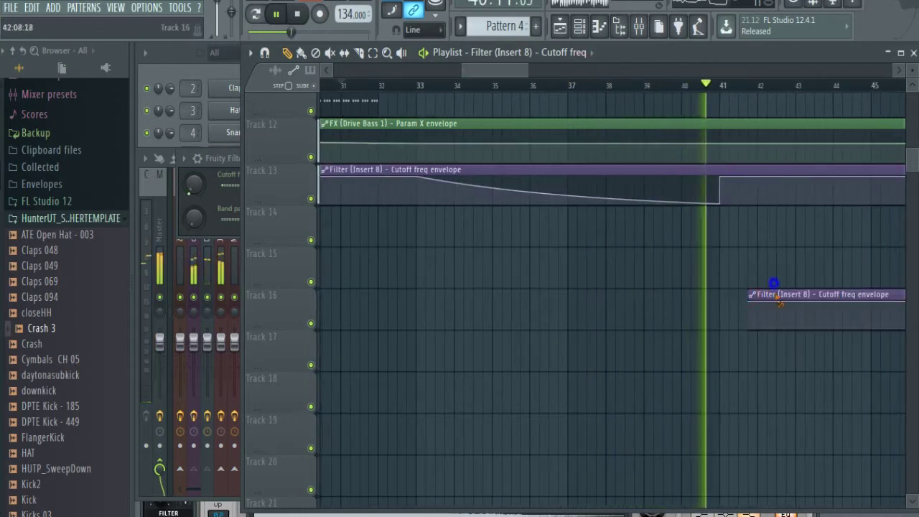
{"action": "right_click", "coordinate": [774, 295]}
Audition the transition into bar 41 and paint Pattern 9 clips on Track 11 from bar 41 up to bar 55.
{"action": "scroll", "coordinate": [567, 223], "scroll_direction": "up", "scroll_amount": 10}
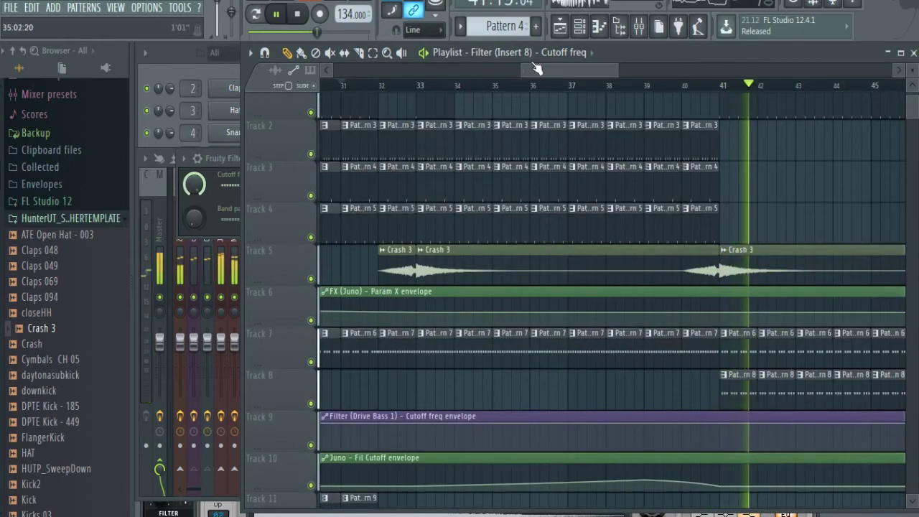
{"action": "scroll", "coordinate": [596, 142], "scroll_direction": "down", "scroll_amount": 1}
{"action": "scroll", "coordinate": [597, 142], "scroll_direction": "down", "scroll_amount": 9}
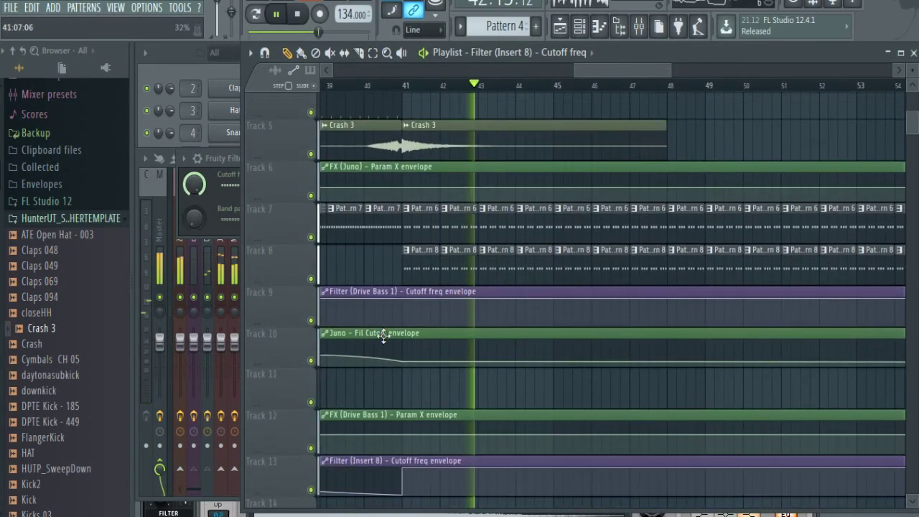
{"action": "left_click_drag", "start_coordinate": [656, 71], "coordinate": [629, 71]}
{"action": "left_click", "coordinate": [654, 84]}
{"action": "left_click", "coordinate": [343, 86]}
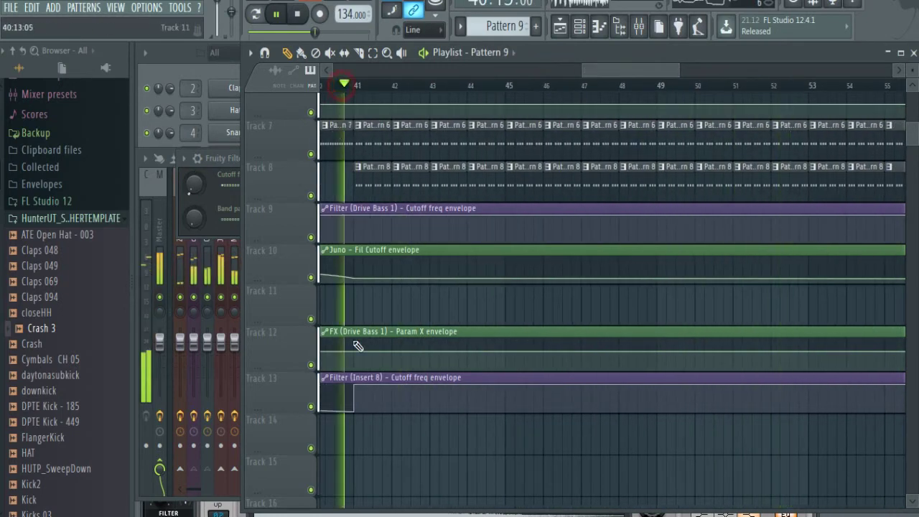
{"action": "left_click", "coordinate": [358, 310]}
{"action": "right_click", "coordinate": [358, 315]}
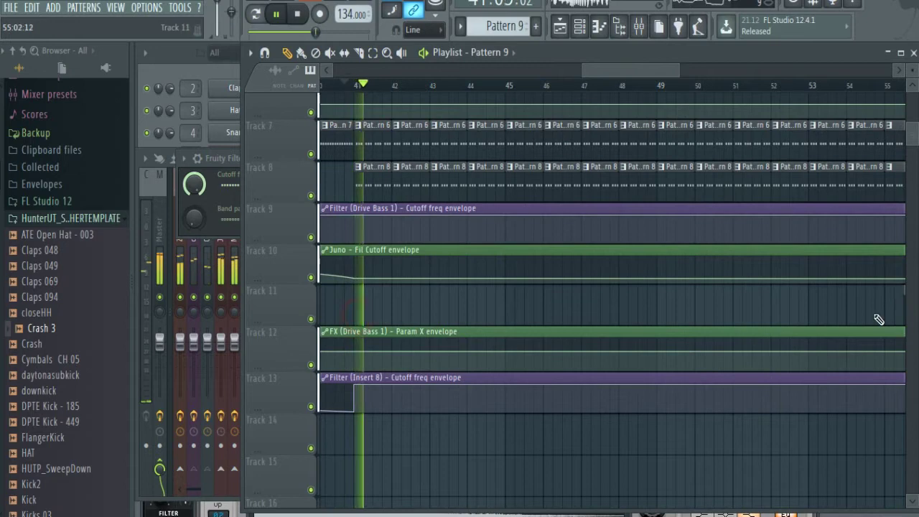
{"action": "left_click", "coordinate": [301, 53]}
{"action": "left_click_drag", "start_coordinate": [358, 309], "coordinate": [861, 310]}
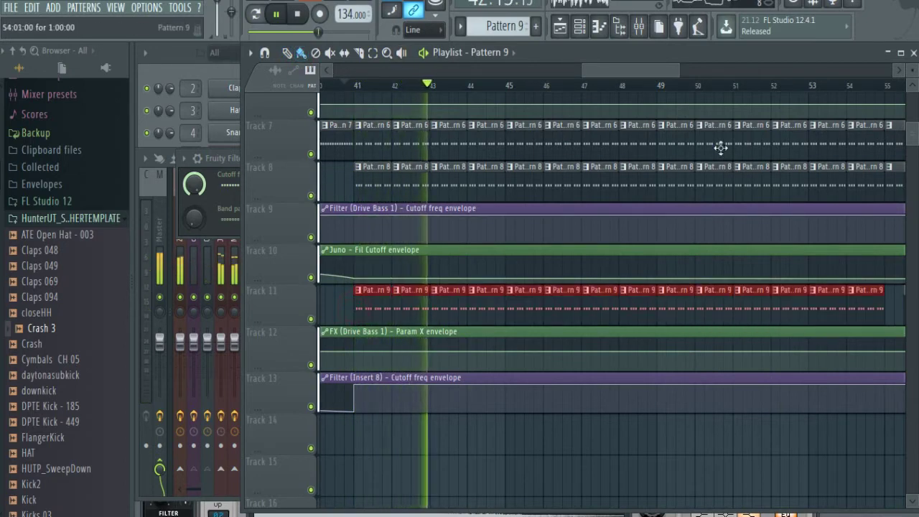
Continue the Pattern 9 clips on Track 11 up to bar 71, removing the extra clip beyond it.
{"action": "left_click_drag", "start_coordinate": [636, 72], "coordinate": [689, 72]}
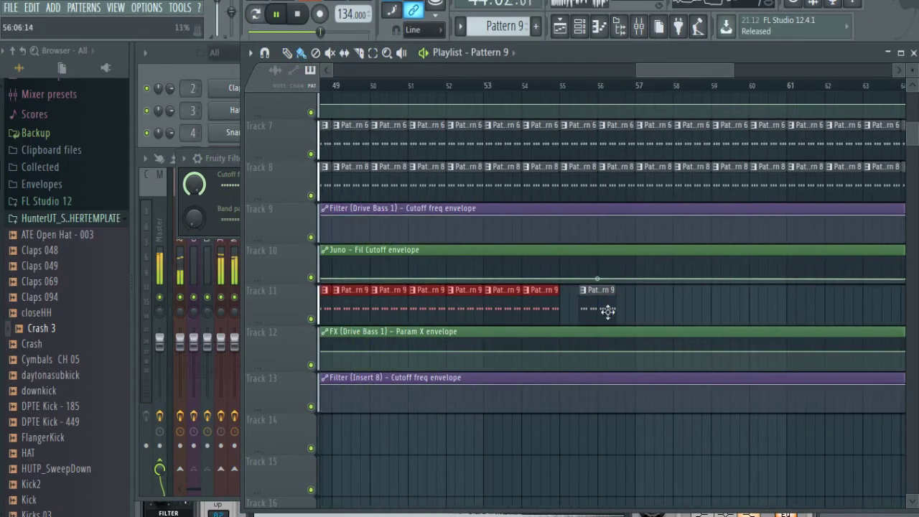
{"action": "mouse_move", "coordinate": [591, 312]}
{"action": "left_mouse_down"}
{"action": "mouse_move", "coordinate": [573, 312]}
{"action": "mouse_move", "coordinate": [795, 272]}
{"action": "mouse_move", "coordinate": [706, 305]}
{"action": "left_mouse_up"}
{"action": "left_click_drag", "start_coordinate": [695, 76], "coordinate": [736, 77]}
{"action": "left_click_drag", "start_coordinate": [677, 314], "coordinate": [823, 91]}
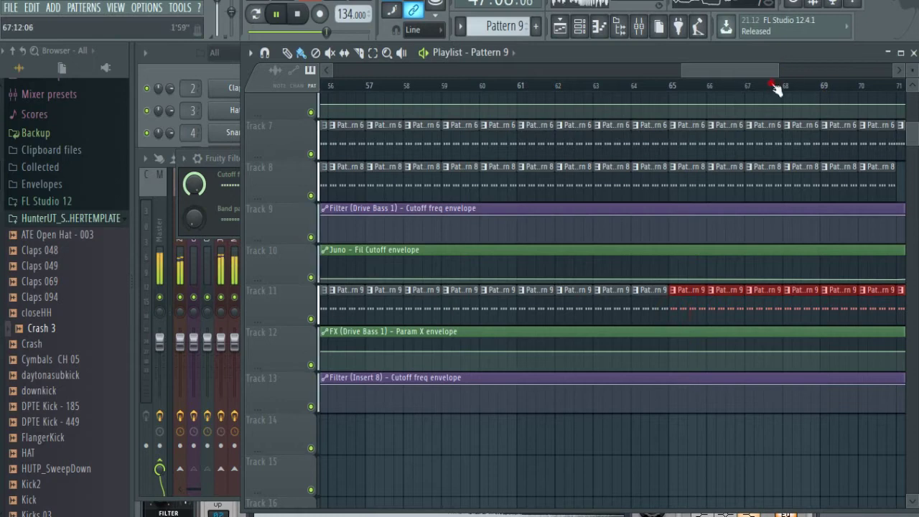
{"action": "left_click", "coordinate": [773, 84]}
{"action": "right_click", "coordinate": [572, 309]}
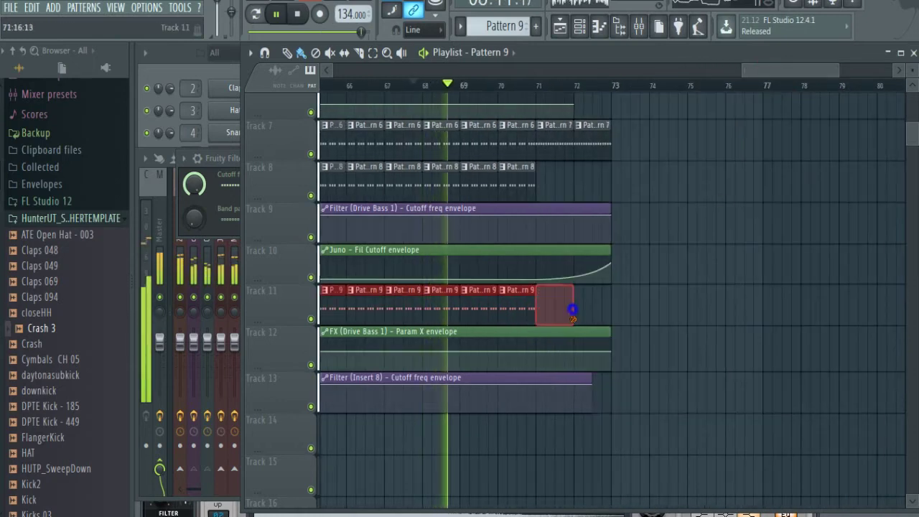
{"action": "left_click", "coordinate": [707, 307], "text": "ctrl"}
Add Effector to the fourth effect slot of the ZeroGravityKick2 mixer track and set its effect type to Filter.
{"action": "left_click_drag", "start_coordinate": [742, 71], "coordinate": [610, 65]}
{"action": "scroll", "coordinate": [618, 156], "scroll_direction": "up", "scroll_amount": 5}
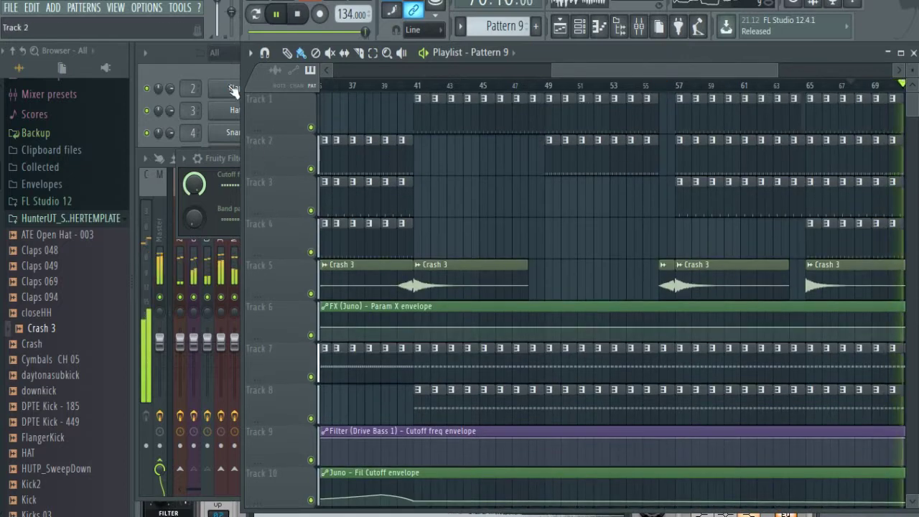
{"action": "left_click", "coordinate": [224, 76]}
{"action": "left_click", "coordinate": [247, 57]}
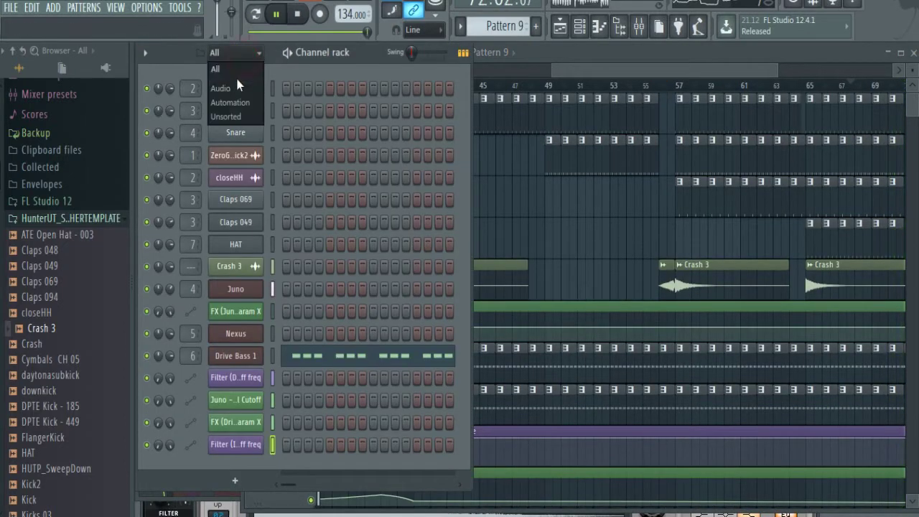
{"action": "left_click", "coordinate": [234, 72]}
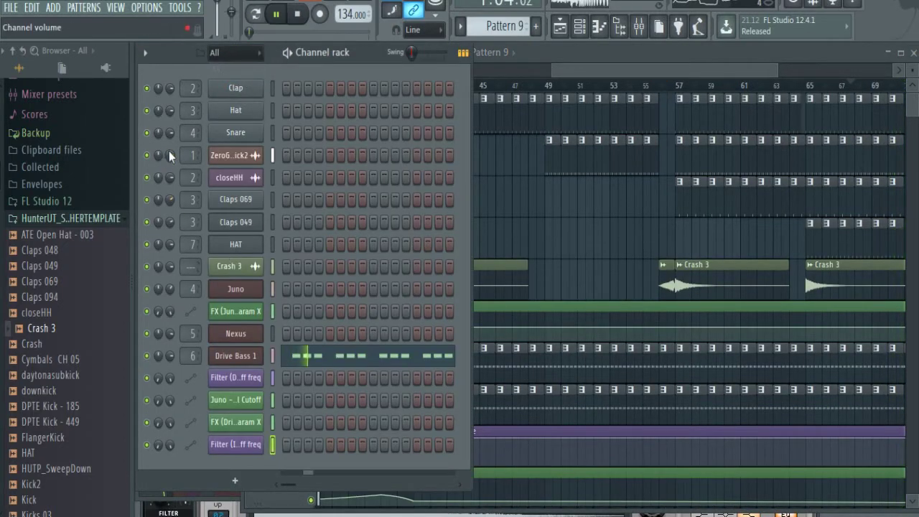
{"action": "left_click", "coordinate": [643, 30]}
{"action": "left_click", "coordinate": [178, 220]}
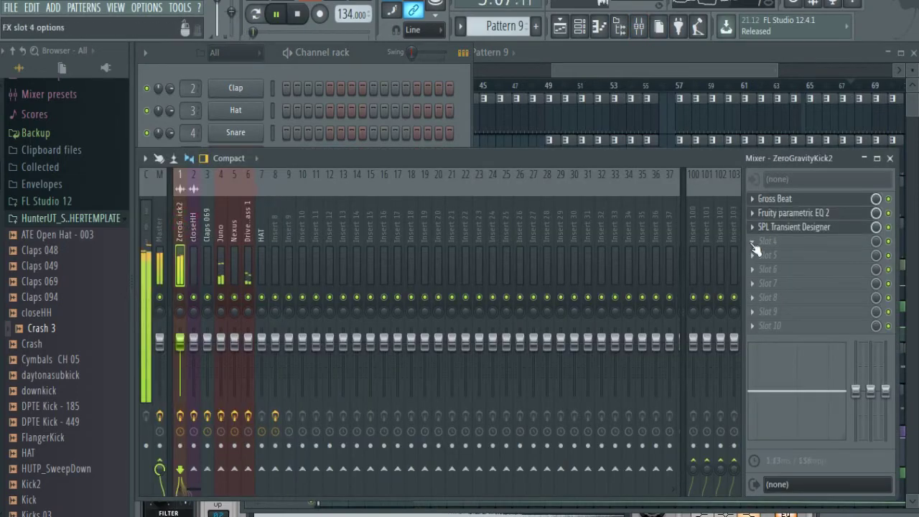
{"action": "left_click", "coordinate": [755, 248]}
{"action": "left_click", "coordinate": [314, 91]}
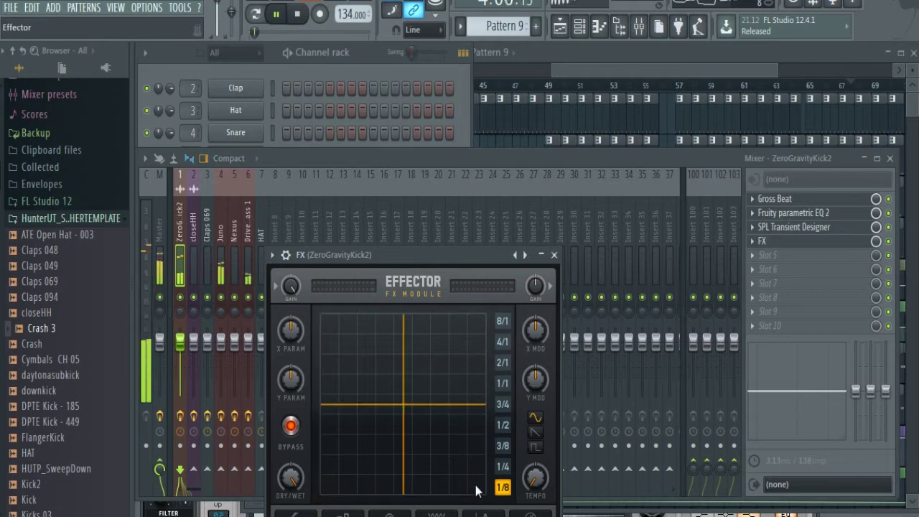
{"action": "left_click_drag", "start_coordinate": [456, 257], "coordinate": [463, 190]}
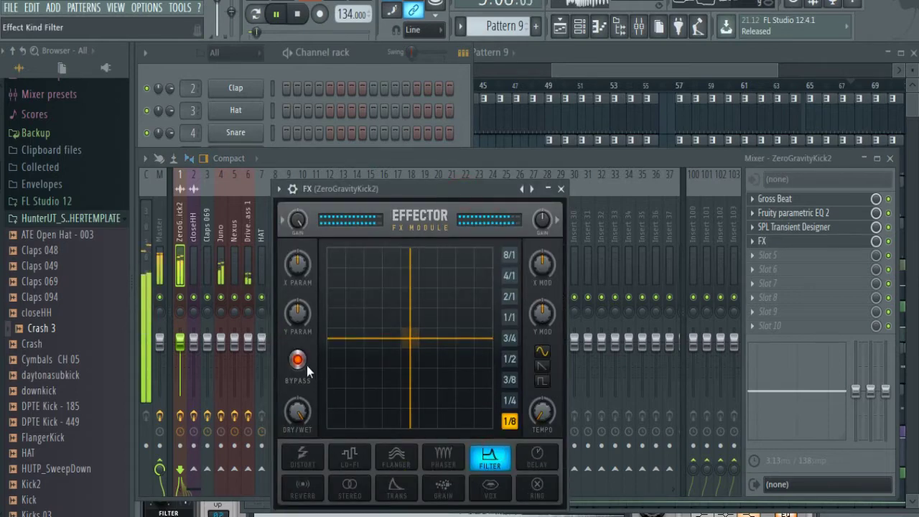
Create an automation clip for the X Param of the kick's Effector and enlarge its playlist track, Track 14.
{"action": "right_click", "coordinate": [298, 260]}
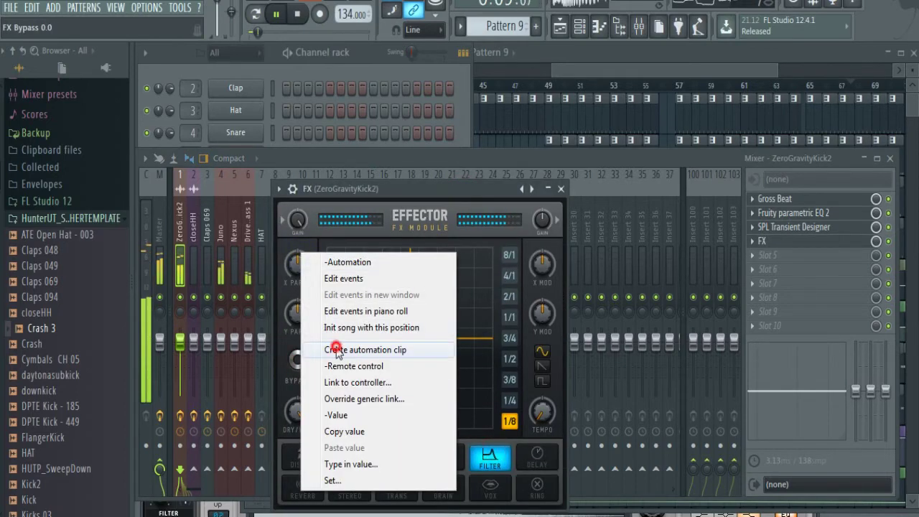
{"action": "left_click", "coordinate": [336, 349]}
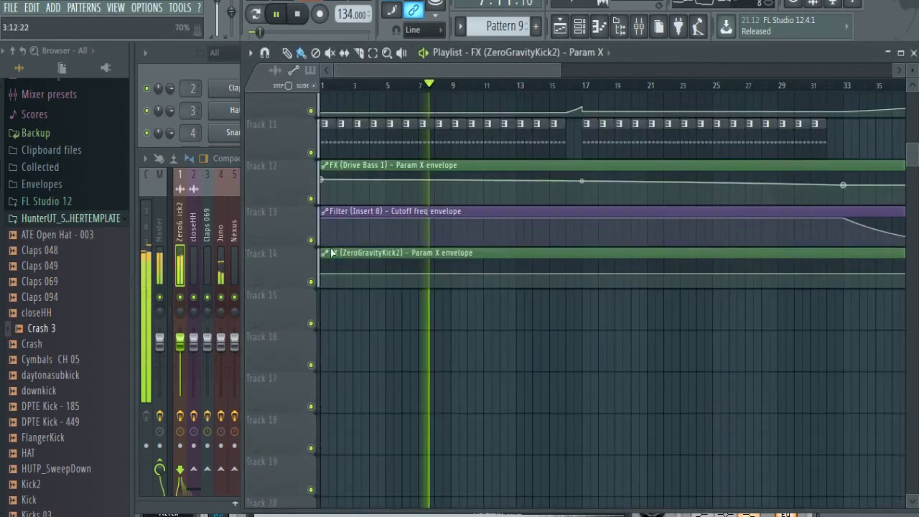
{"action": "scroll", "coordinate": [302, 235], "scroll_direction": "down", "scroll_amount": 2}
{"action": "left_click_drag", "start_coordinate": [253, 206], "coordinate": [270, 513]}
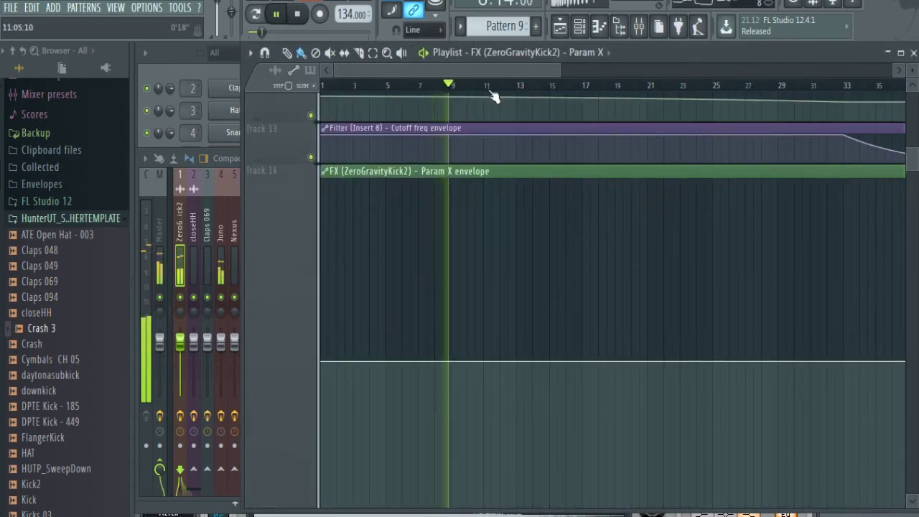
{"action": "scroll", "coordinate": [494, 97], "scroll_direction": "down", "scroll_amount": 4}
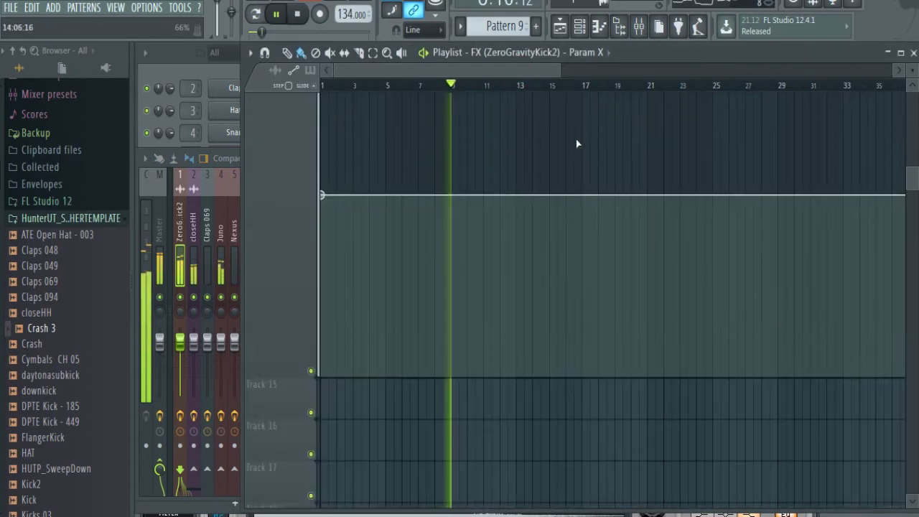
Add a bar 17 point to the kick's Param X envelope, raise its start, bend the curve between them and shrink Track 14.
{"action": "right_click", "coordinate": [582, 195]}
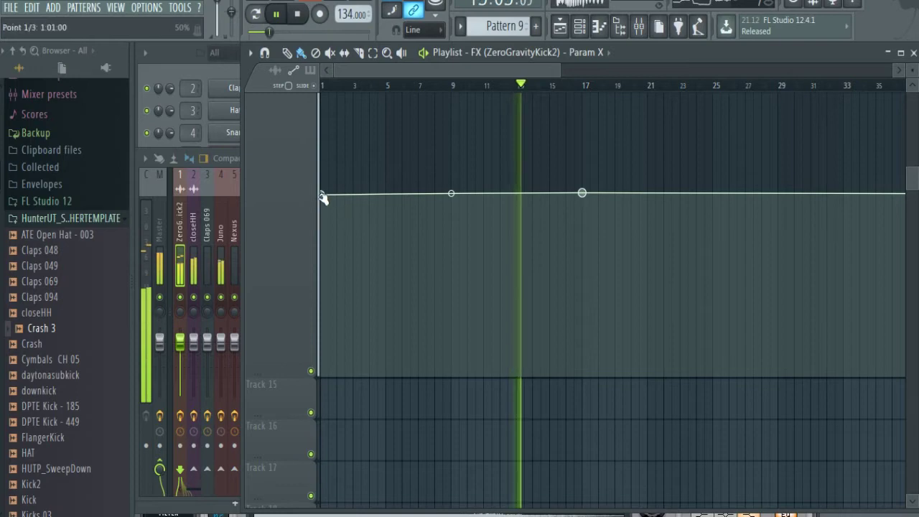
{"action": "left_click_drag", "start_coordinate": [322, 198], "coordinate": [323, 134]}
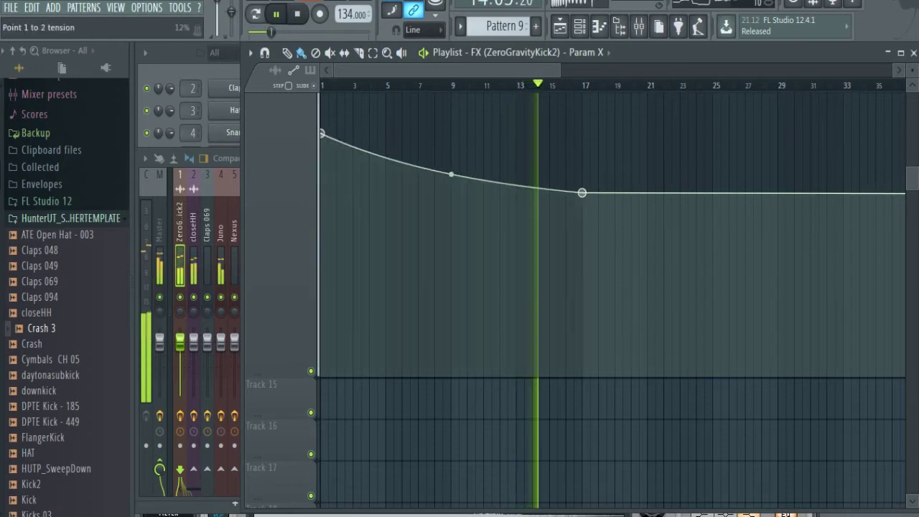
{"action": "left_click_drag", "start_coordinate": [451, 174], "coordinate": [450, 141]}
{"action": "scroll", "coordinate": [374, 296], "scroll_direction": "up", "scroll_amount": 3}
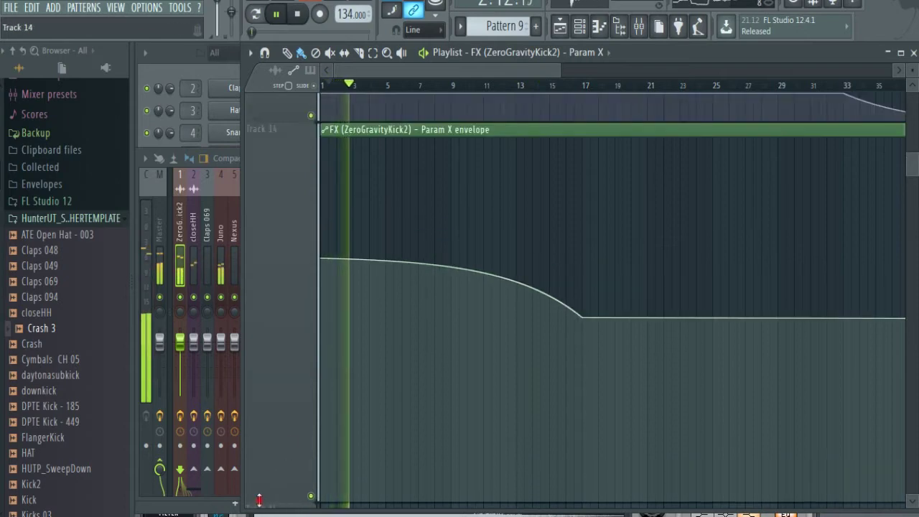
{"action": "left_click_drag", "start_coordinate": [259, 500], "coordinate": [259, 164]}
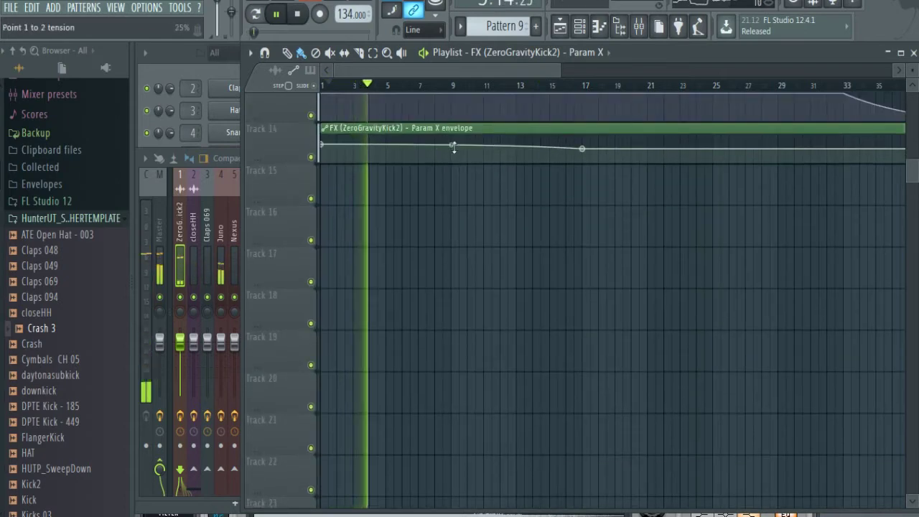
Play the kick's filter automation from about bar 12 to bar 17 and inspect its bar 17 point on the enlarged Track 14.
{"action": "left_click", "coordinate": [498, 86]}
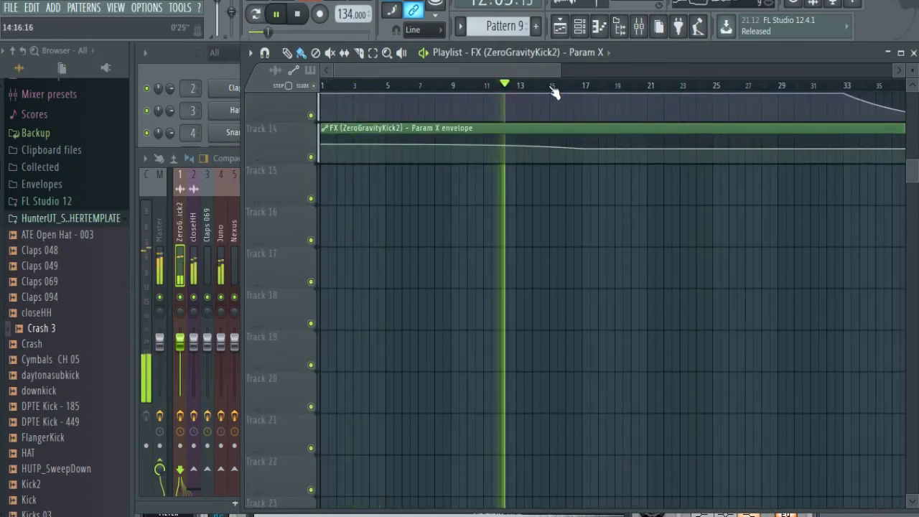
{"action": "left_click", "coordinate": [551, 86]}
{"action": "scroll", "coordinate": [549, 164], "scroll_direction": "up", "scroll_amount": 2}
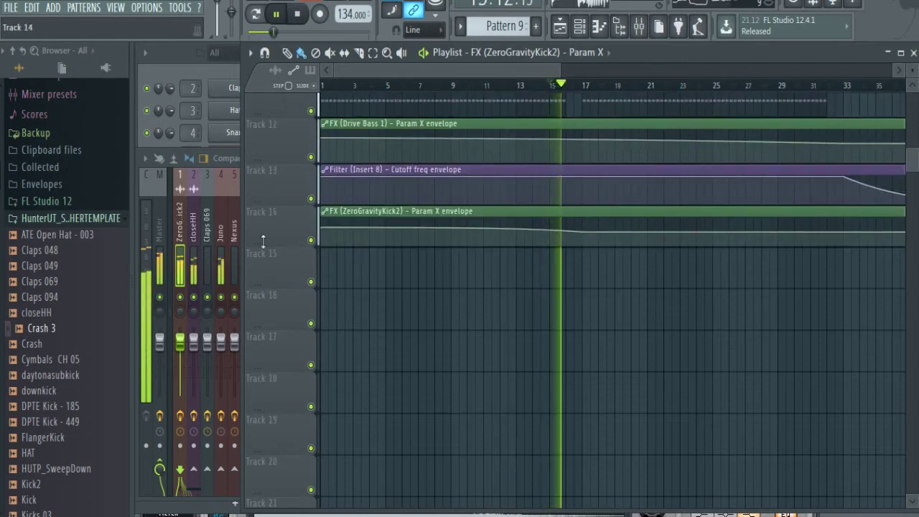
{"action": "left_click_drag", "start_coordinate": [262, 242], "coordinate": [263, 502]}
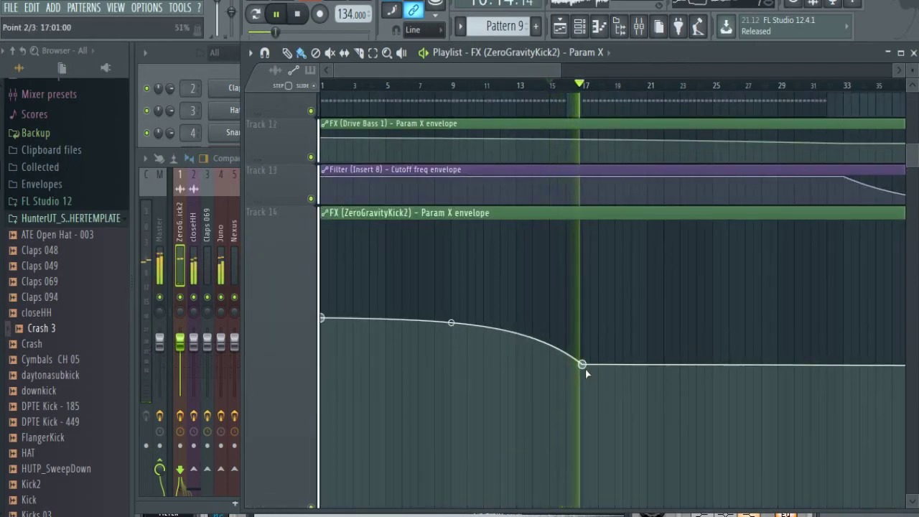
{"action": "scroll", "coordinate": [537, 325], "scroll_direction": "down", "scroll_amount": 2}
{"action": "left_click_drag", "start_coordinate": [258, 352], "coordinate": [258, 164]}
Switch to Pattern 1 playback and open the Claps 069 mixer track's Gross Beat at its Sidechain volume slot.
{"action": "left_click", "coordinate": [223, 74]}
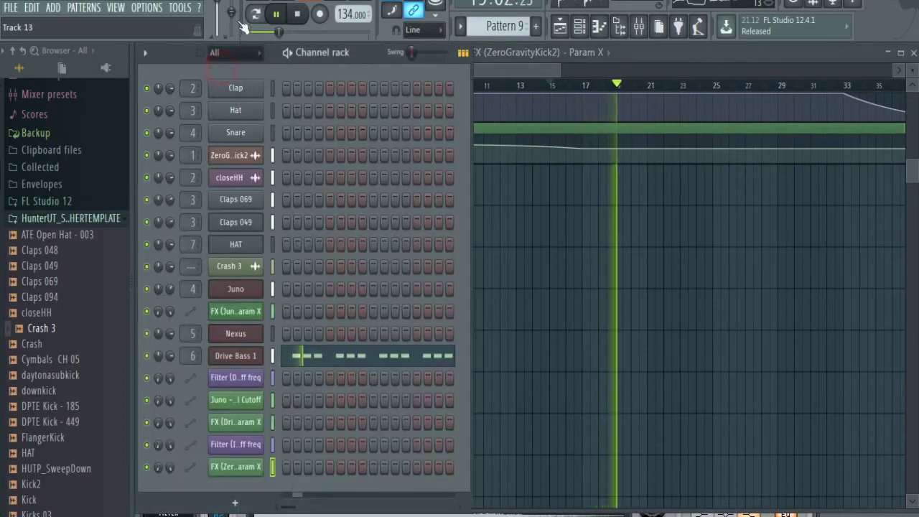
{"action": "left_click", "coordinate": [252, 14]}
{"action": "scroll", "coordinate": [521, 27], "scroll_direction": "up", "scroll_amount": 6}
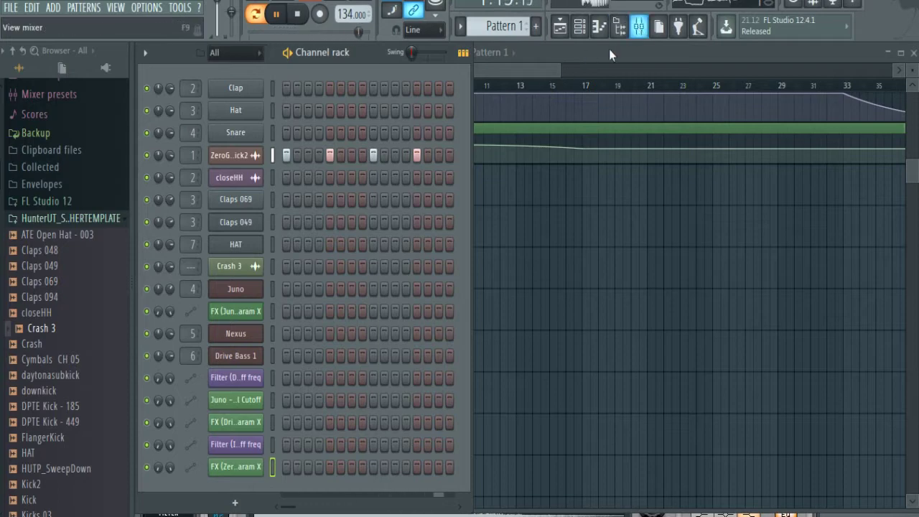
{"action": "left_click", "coordinate": [639, 28]}
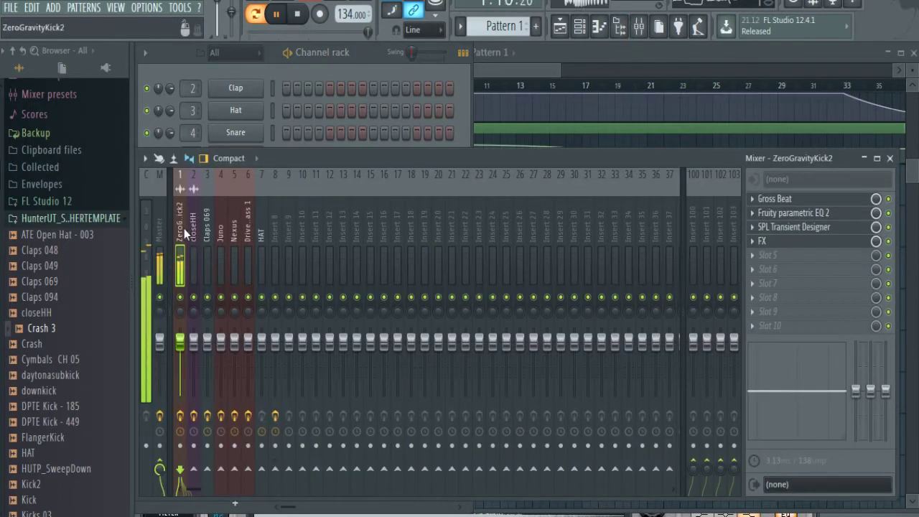
{"action": "left_click", "coordinate": [208, 231]}
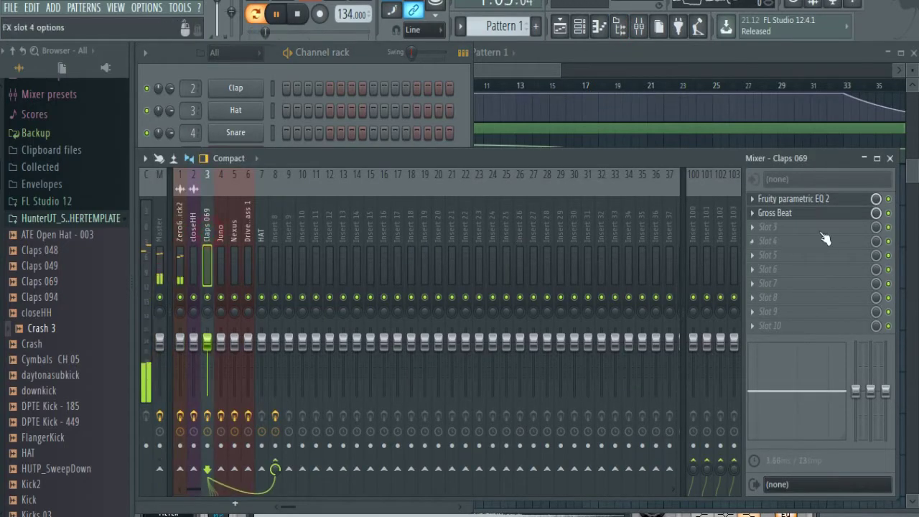
{"action": "left_click", "coordinate": [812, 212]}
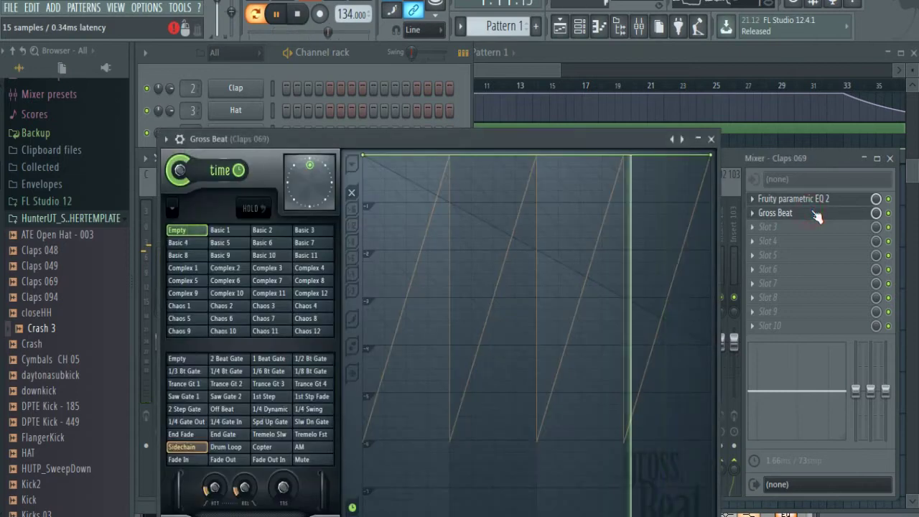
{"action": "left_click", "coordinate": [194, 447]}
Lower the four low points of the Sidechain volume envelope in the Claps 069 Gross Beat, keeping their timing.
{"action": "left_click_drag", "start_coordinate": [362, 444], "coordinate": [362, 487]}
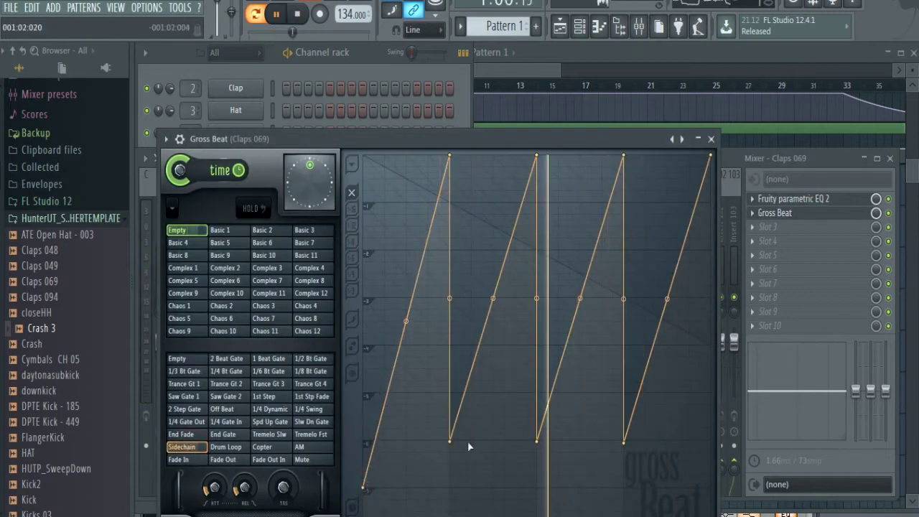
{"action": "left_click_drag", "start_coordinate": [450, 455], "coordinate": [450, 488]}
{"action": "left_click_drag", "start_coordinate": [538, 442], "coordinate": [536, 489]}
{"action": "left_click_drag", "start_coordinate": [622, 443], "coordinate": [624, 485]}
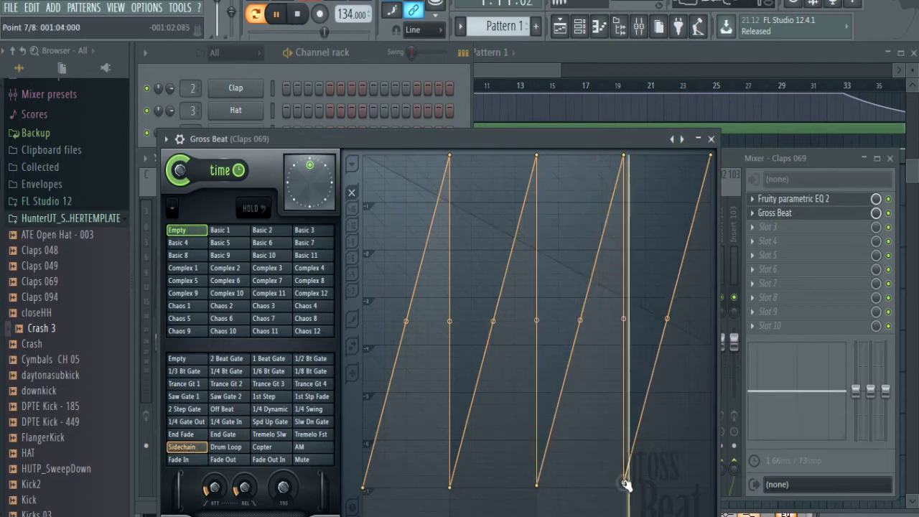
Bend each of the four rising Sidechain ramps downward so the volume recovers more slowly after each beat.
{"action": "left_click_drag", "start_coordinate": [579, 323], "coordinate": [577, 343]}
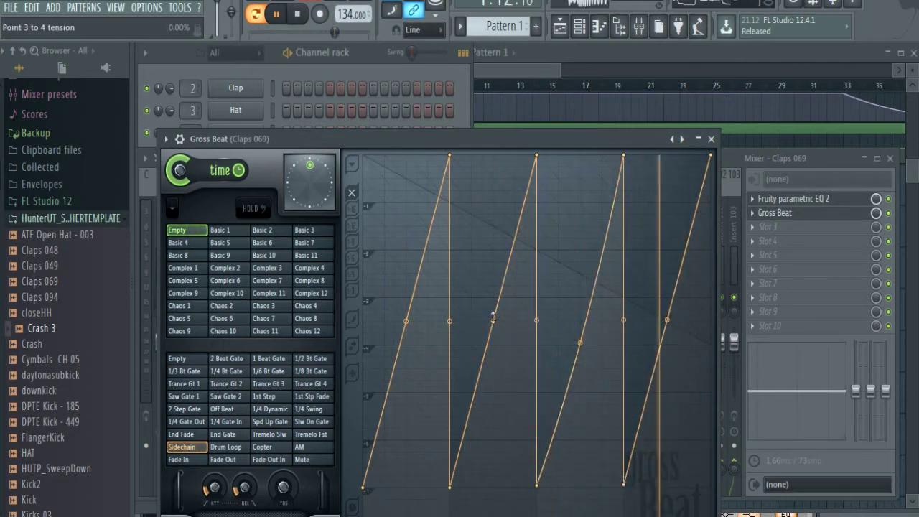
{"action": "left_click_drag", "start_coordinate": [493, 316], "coordinate": [492, 344]}
{"action": "left_click_drag", "start_coordinate": [405, 321], "coordinate": [405, 347]}
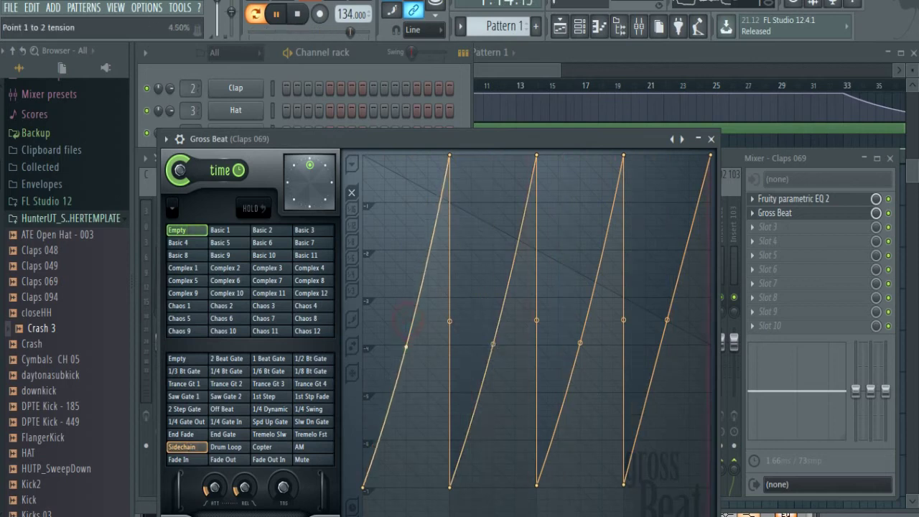
{"action": "left_click_drag", "start_coordinate": [673, 325], "coordinate": [673, 353]}
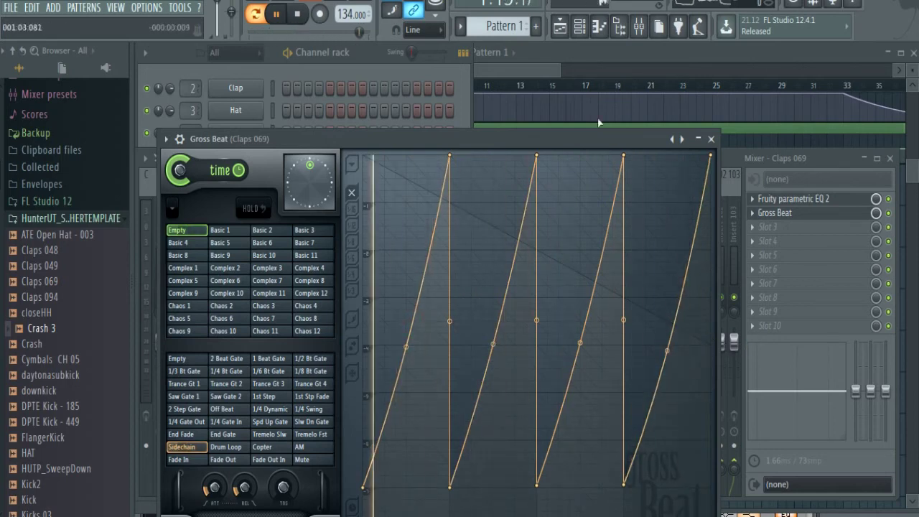
Play the song from about bar 19 and from bar 33, and select bar 33 as the playback loop.
{"action": "left_click", "coordinate": [532, 82]}
{"action": "left_click", "coordinate": [621, 86]}
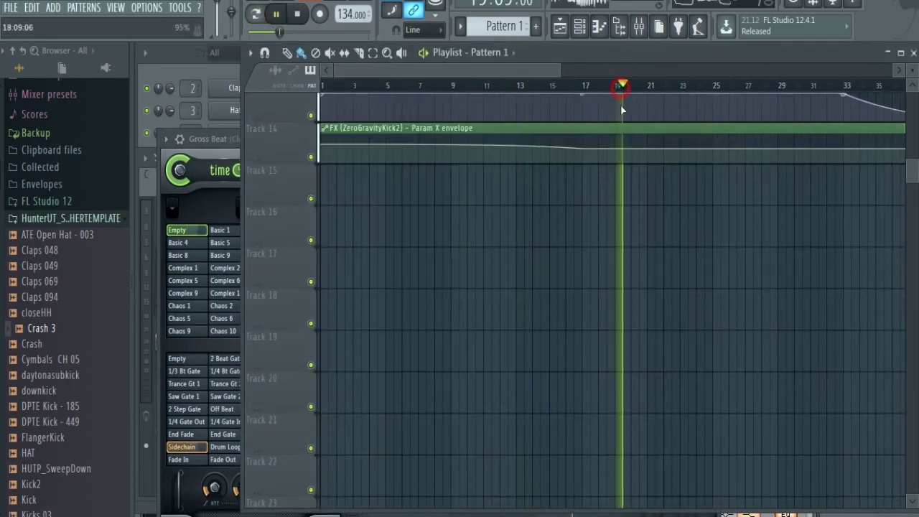
{"action": "scroll", "coordinate": [794, 78], "scroll_direction": "up", "scroll_amount": 5}
{"action": "scroll", "coordinate": [794, 77], "scroll_direction": "up", "scroll_amount": 2}
{"action": "left_click", "coordinate": [834, 85]}
{"action": "left_click_drag", "start_coordinate": [546, 69], "coordinate": [650, 75]}
{"action": "scroll", "coordinate": [608, 121], "scroll_direction": "up", "scroll_amount": 7}
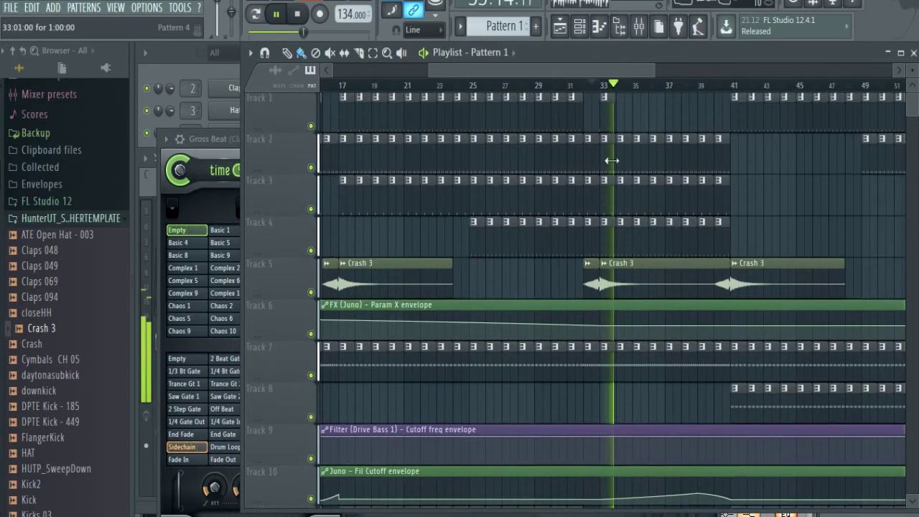
{"action": "left_click_drag", "start_coordinate": [429, 72], "coordinate": [457, 72]}
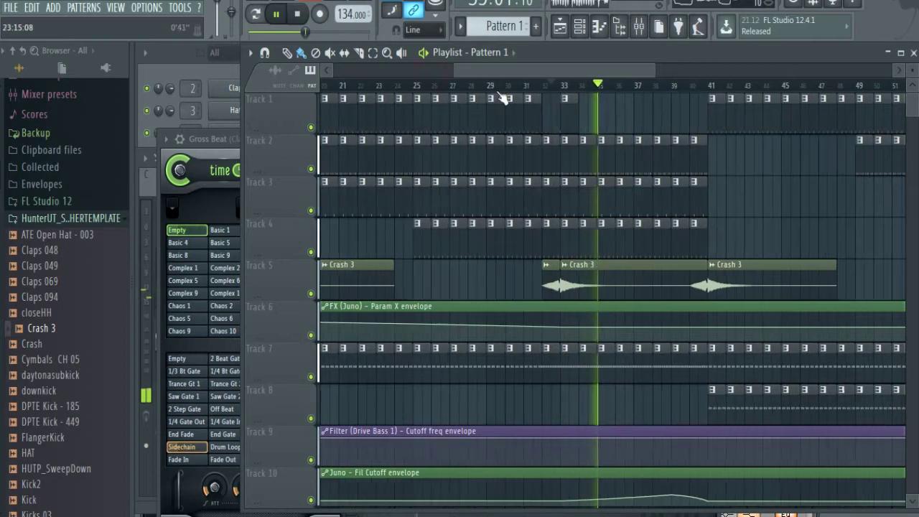
{"action": "left_click", "coordinate": [563, 85]}
{"action": "left_click_drag", "start_coordinate": [563, 85], "coordinate": [578, 96]}
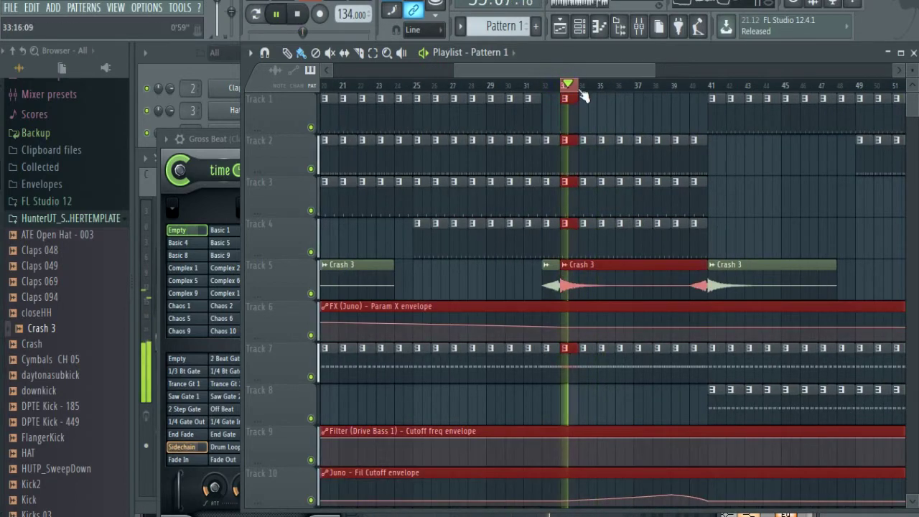
Mute Track 7 to audition the looped bar 33, and undo the stray clip at bar 35 on Track 1.
{"action": "scroll", "coordinate": [567, 172], "scroll_direction": "down", "scroll_amount": 4}
{"action": "left_click", "coordinate": [311, 210]}
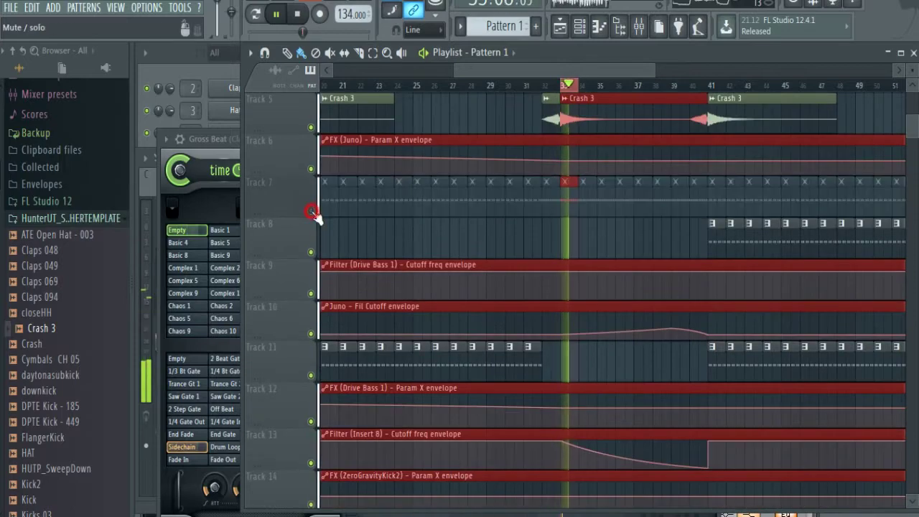
{"action": "scroll", "coordinate": [578, 217], "scroll_direction": "down", "scroll_amount": 4}
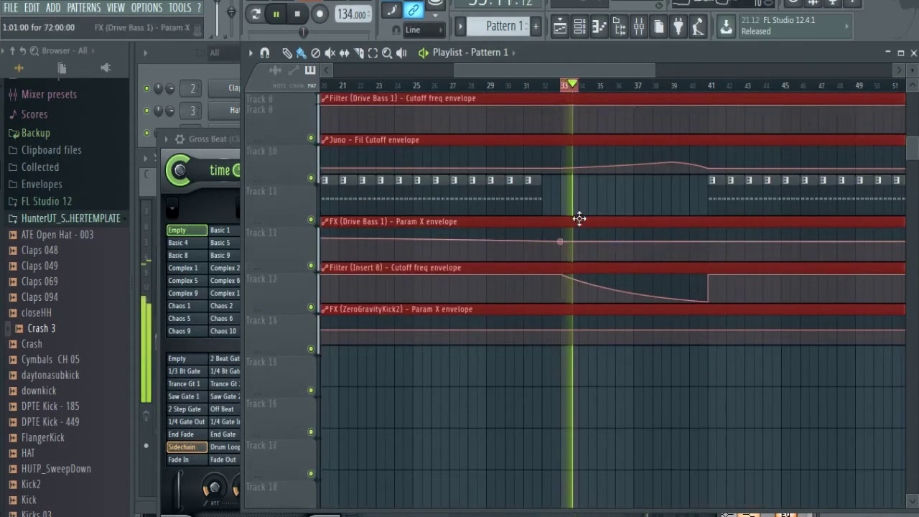
{"action": "scroll", "coordinate": [574, 220], "scroll_direction": "up", "scroll_amount": 8}
{"action": "left_click", "coordinate": [601, 127]}
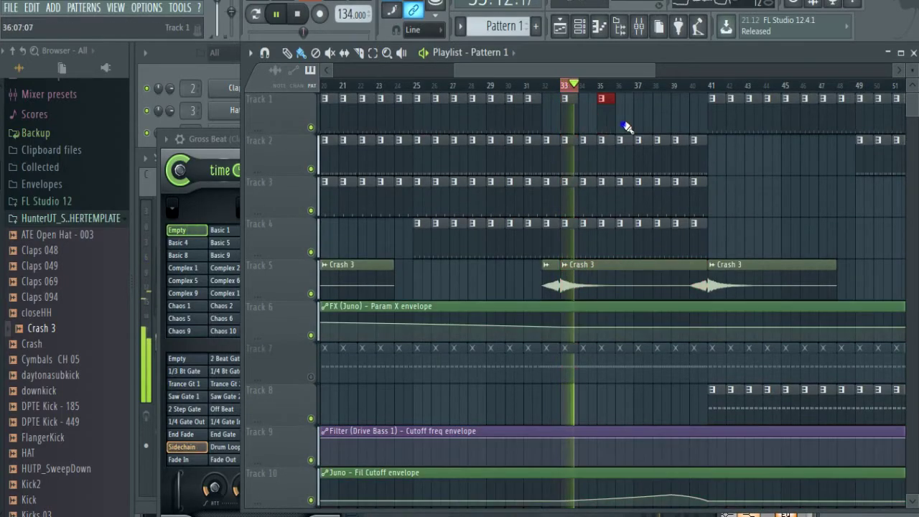
{"action": "key", "text": "ctrl+z"}
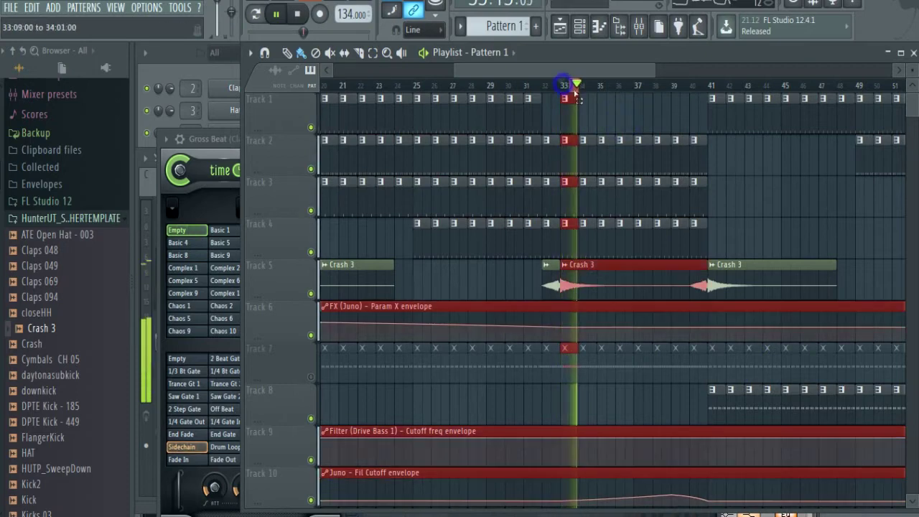
Create an automation clip for the channel volume of ZeroGravityKick2.
{"action": "left_click", "coordinate": [220, 76]}
{"action": "left_click", "coordinate": [215, 153]}
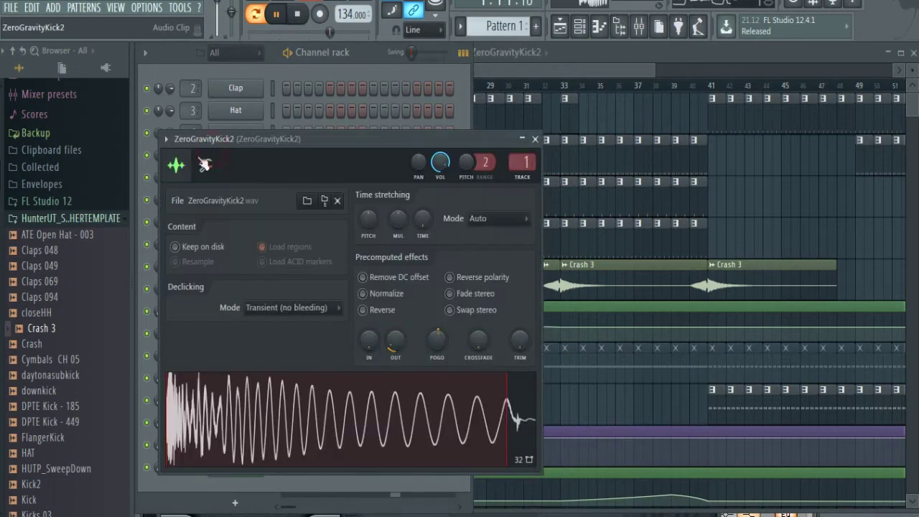
{"action": "left_click", "coordinate": [237, 76]}
{"action": "right_click", "coordinate": [159, 148]}
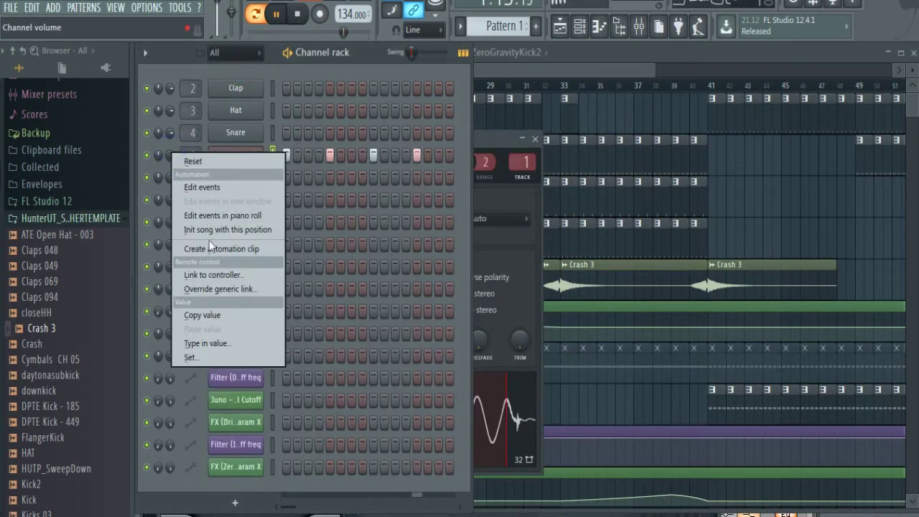
{"action": "left_click", "coordinate": [226, 247]}
{"action": "left_click", "coordinate": [524, 67]}
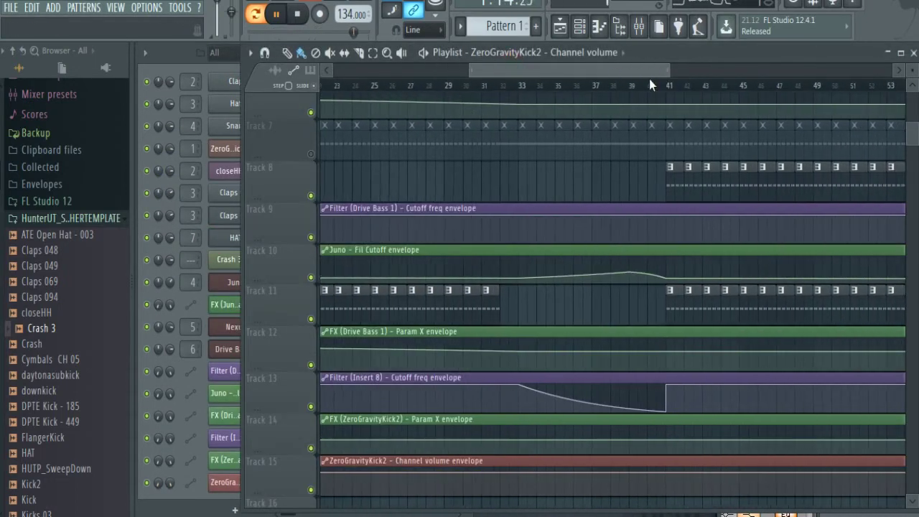
Add points between bars 32 and 33 and at bar 33 to the kick's volume envelope, setting the latter to 100%.
{"action": "left_click_drag", "start_coordinate": [668, 71], "coordinate": [571, 69]}
{"action": "mouse_move", "coordinate": [511, 70]}
{"action": "left_mouse_down"}
{"action": "mouse_move", "coordinate": [533, 70]}
{"action": "mouse_move", "coordinate": [500, 72]}
{"action": "mouse_move", "coordinate": [527, 71]}
{"action": "left_mouse_up"}
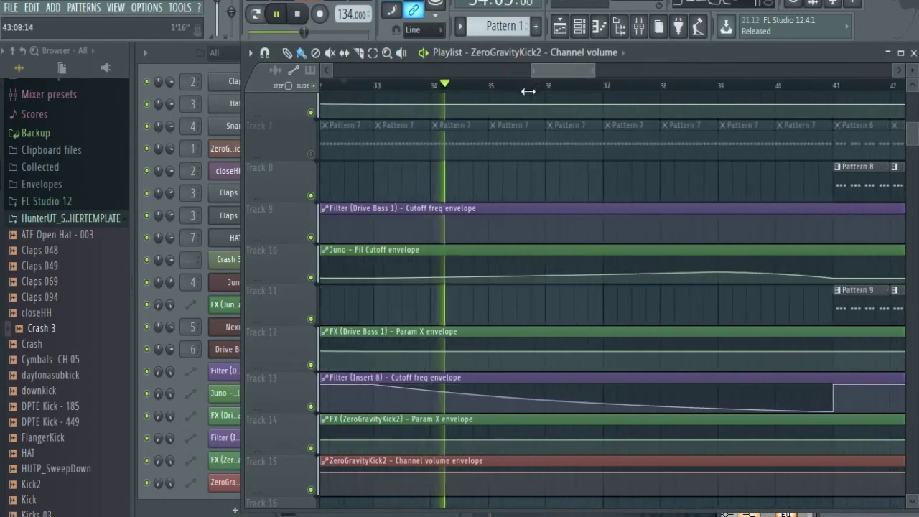
{"action": "right_click", "coordinate": [377, 474]}
{"action": "right_click", "coordinate": [404, 469]}
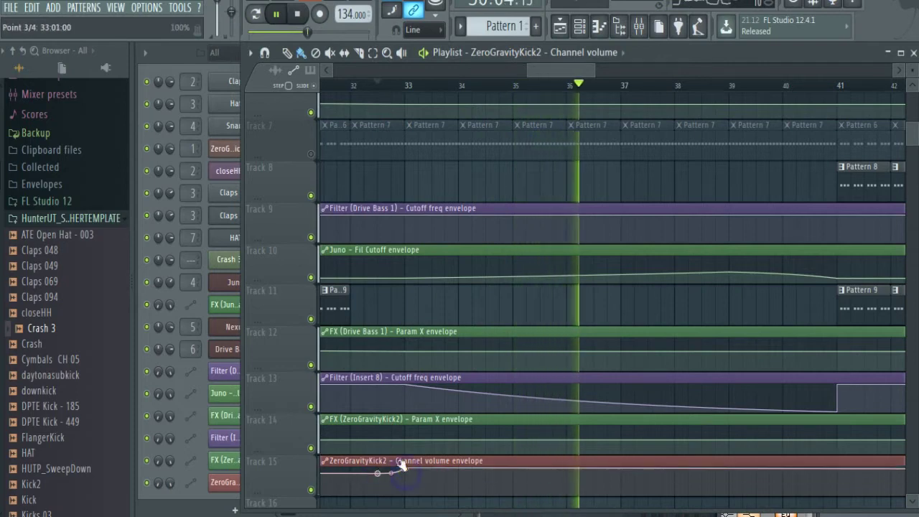
Play the kick volume change from about bar 32 and from bar 33, and audition the section around bar 49.
{"action": "left_click", "coordinate": [384, 87]}
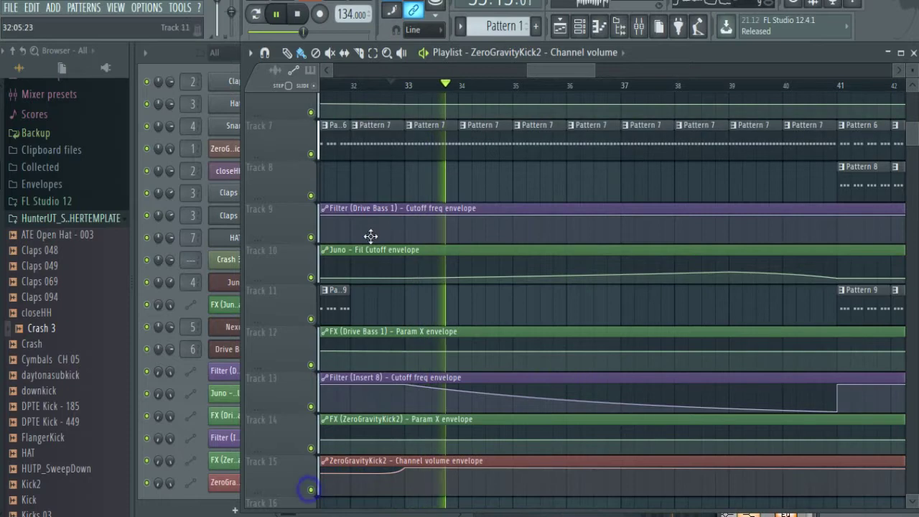
{"action": "scroll", "coordinate": [312, 488], "scroll_direction": "up", "scroll_amount": 6}
{"action": "left_click", "coordinate": [407, 84]}
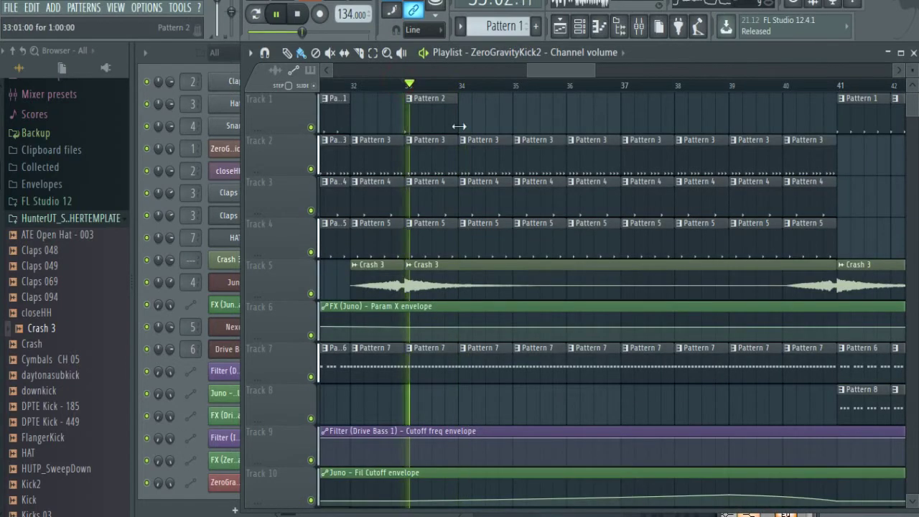
{"action": "left_click", "coordinate": [427, 362]}
{"action": "left_click_drag", "start_coordinate": [593, 73], "coordinate": [820, 82]}
{"action": "left_click", "coordinate": [579, 84]}
{"action": "left_click", "coordinate": [637, 85]}
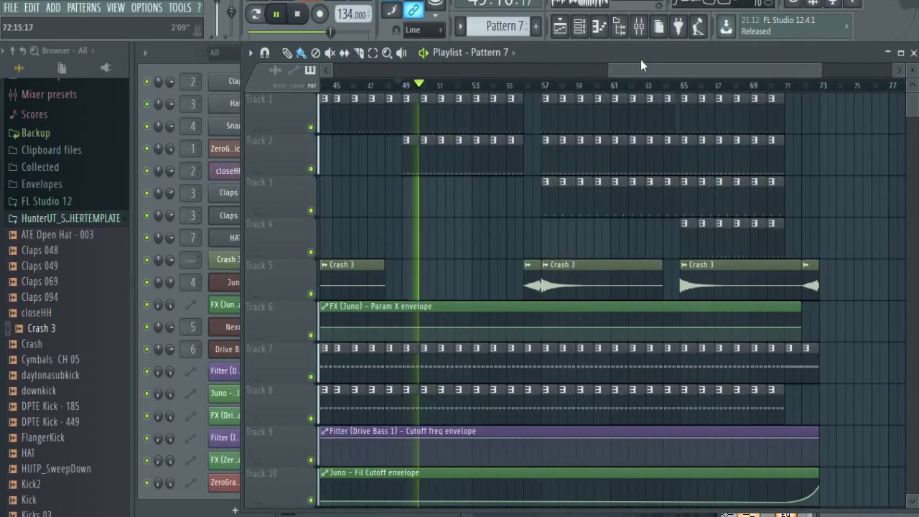
Switch to Pattern 10 and place the daytonasubkick sample from the browser at bar 73 on Track 16.
{"action": "left_click", "coordinate": [210, 68]}
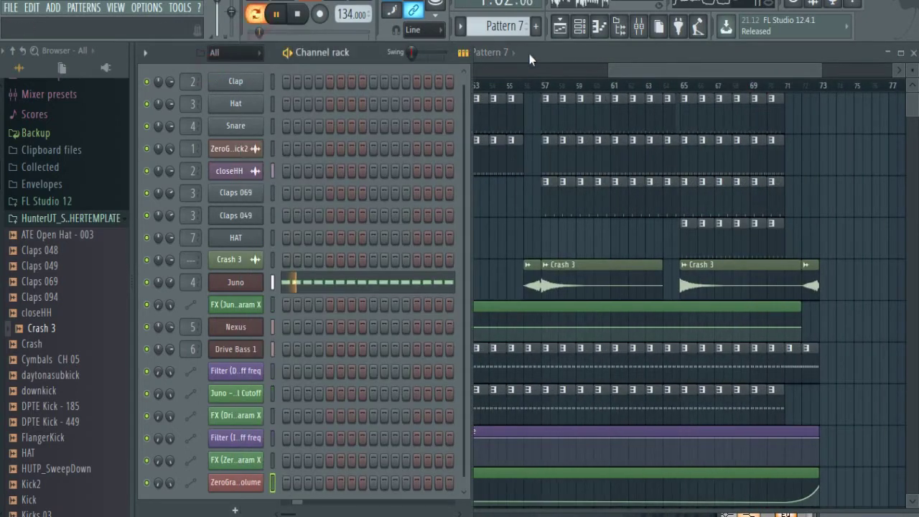
{"action": "mouse_move", "coordinate": [522, 23]}
{"action": "left_mouse_down"}
{"action": "mouse_move", "coordinate": [522, 14]}
{"action": "mouse_move", "coordinate": [522, 33]}
{"action": "mouse_move", "coordinate": [522, 18]}
{"action": "left_mouse_up"}
{"action": "scroll", "coordinate": [156, 304], "scroll_direction": "down", "scroll_amount": 1}
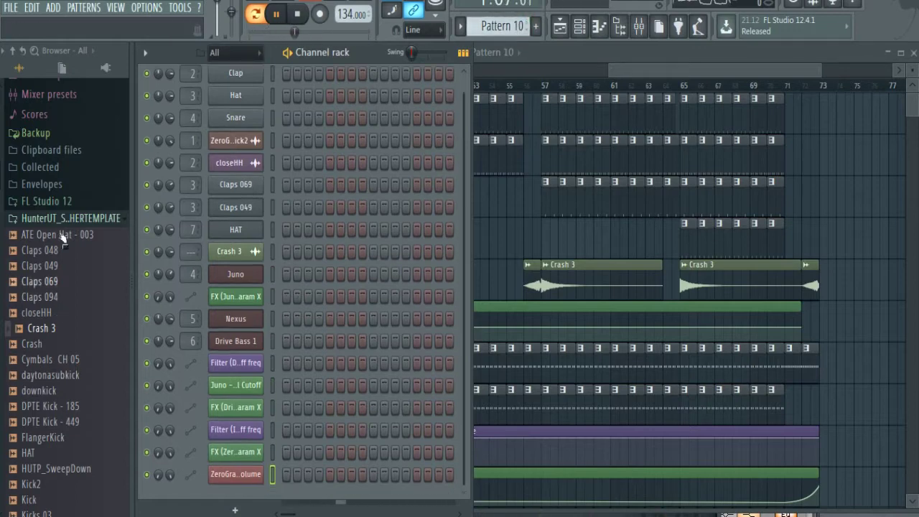
{"action": "scroll", "coordinate": [75, 374], "scroll_direction": "down", "scroll_amount": 6}
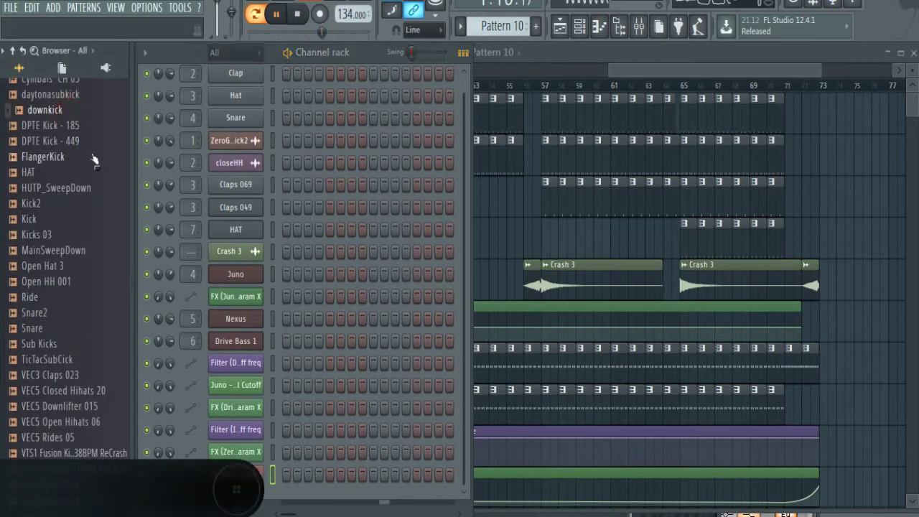
{"action": "scroll", "coordinate": [89, 156], "scroll_direction": "up", "scroll_amount": 2}
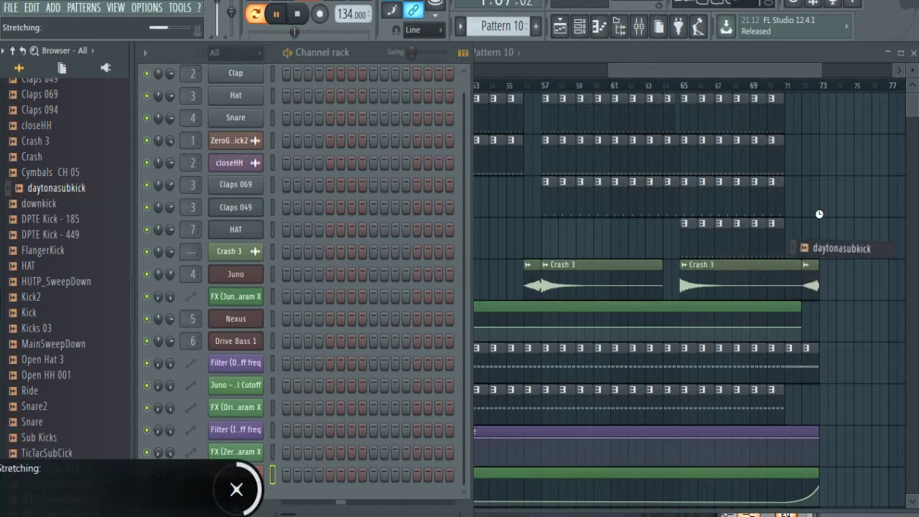
{"action": "left_click_drag", "start_coordinate": [824, 231], "coordinate": [829, 208]}
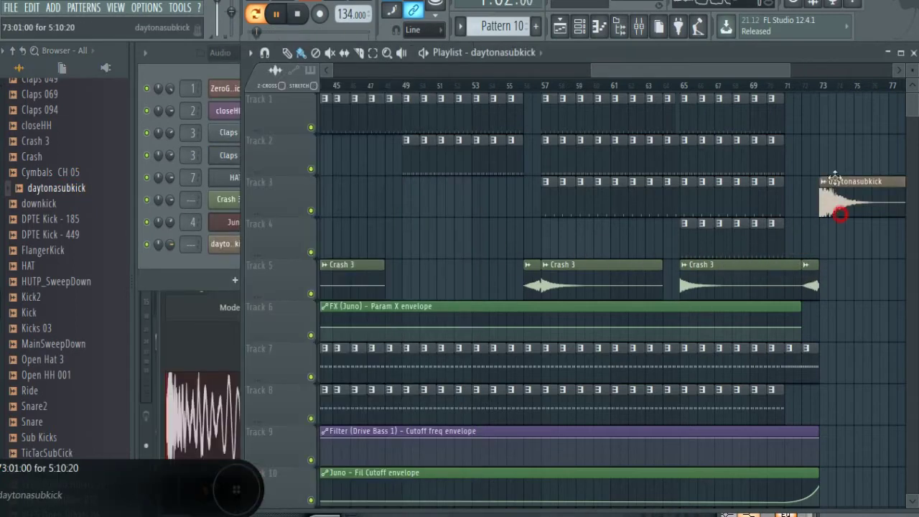
{"action": "left_click_drag", "start_coordinate": [835, 177], "coordinate": [838, 489]}
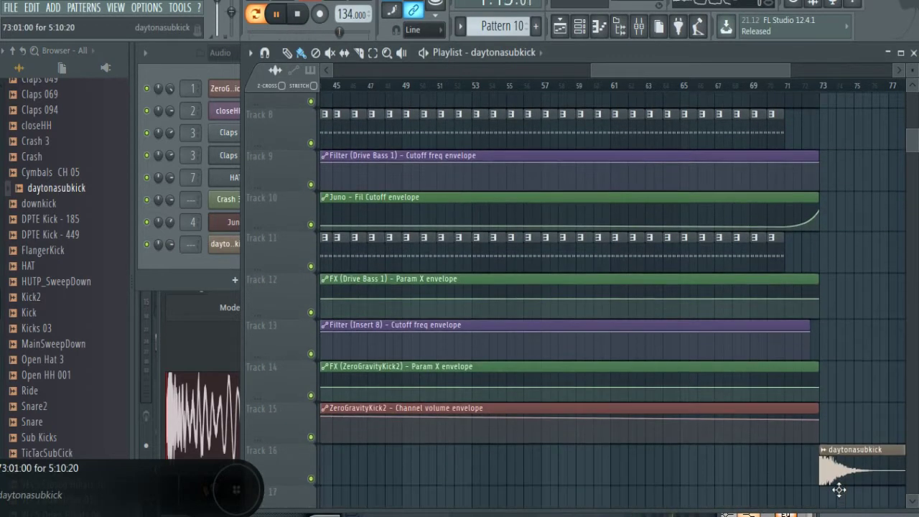
Play the transition from about bar 72 into bar 73 and open the daytonasubkick clip's channel settings.
{"action": "left_click", "coordinate": [802, 86]}
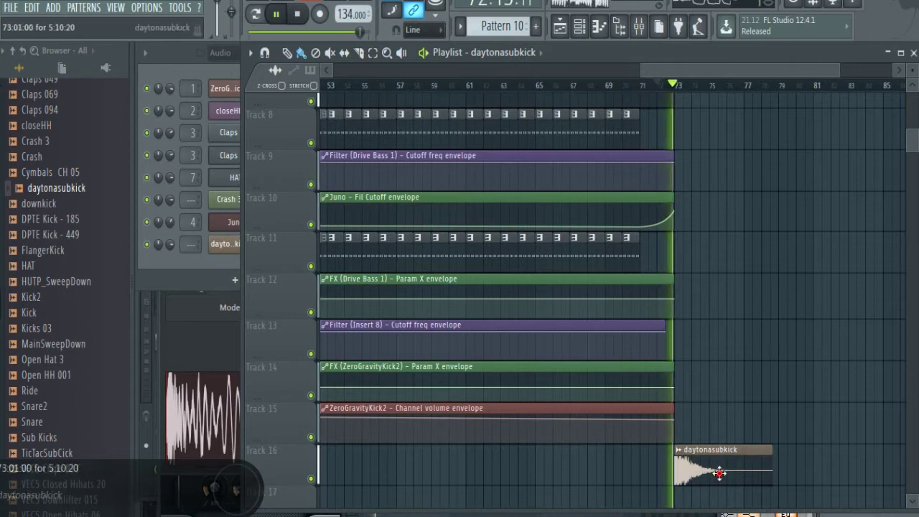
{"action": "double_click", "coordinate": [719, 473]}
Add a Spire instrument channel to Pattern 10 and load its LEADCANDY 11 preset.
{"action": "left_click", "coordinate": [219, 69]}
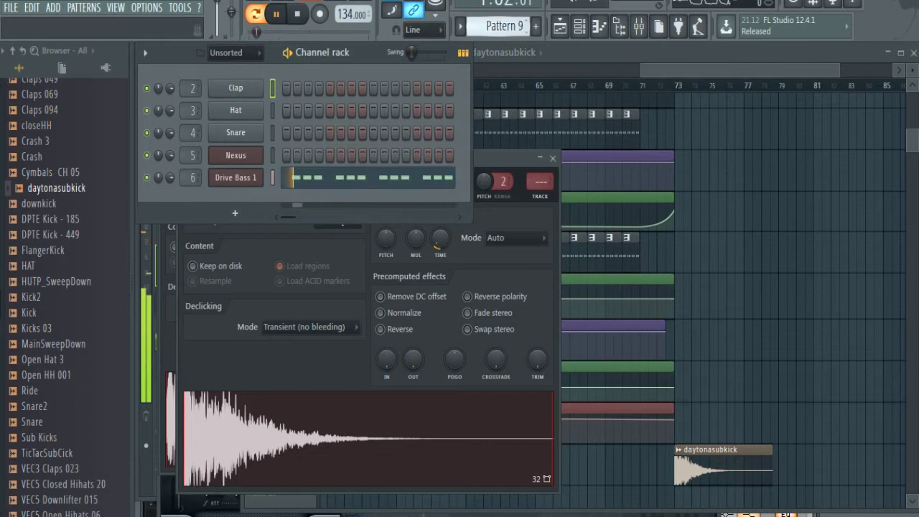
{"action": "left_click", "coordinate": [244, 216]}
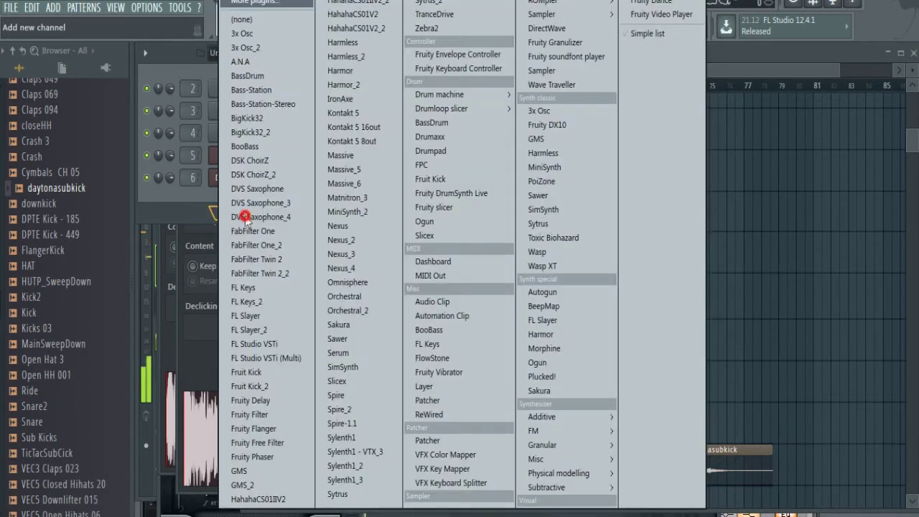
{"action": "left_click", "coordinate": [351, 396]}
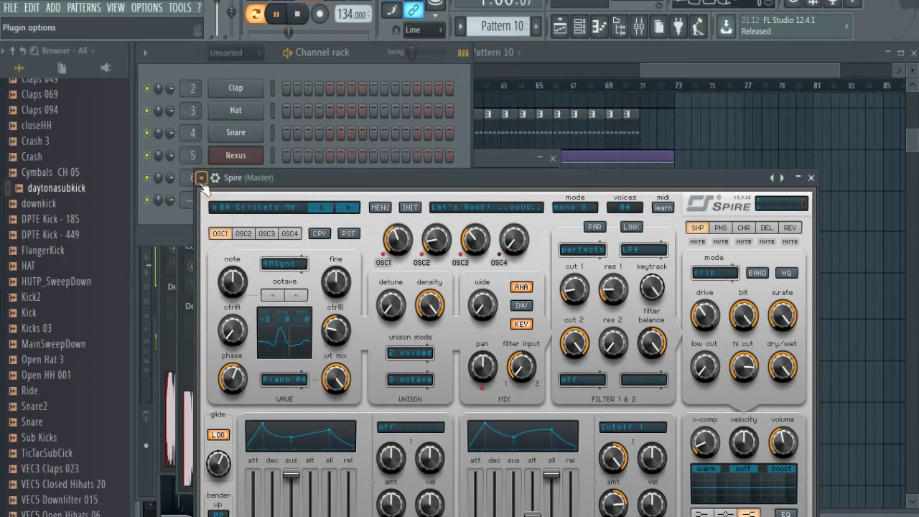
{"action": "left_click", "coordinate": [201, 178]}
{"action": "mouse_move", "coordinate": [229, 221]}
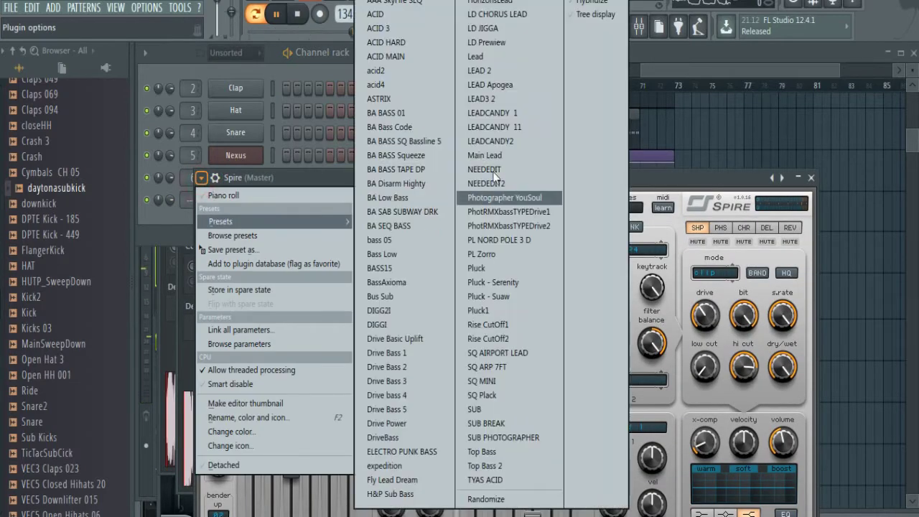
{"action": "left_click", "coordinate": [519, 127]}
Open the piano roll of the LEADCANDY 11 channel and audition pitches in the third octave on its keyboard.
{"action": "left_click", "coordinate": [201, 177]}
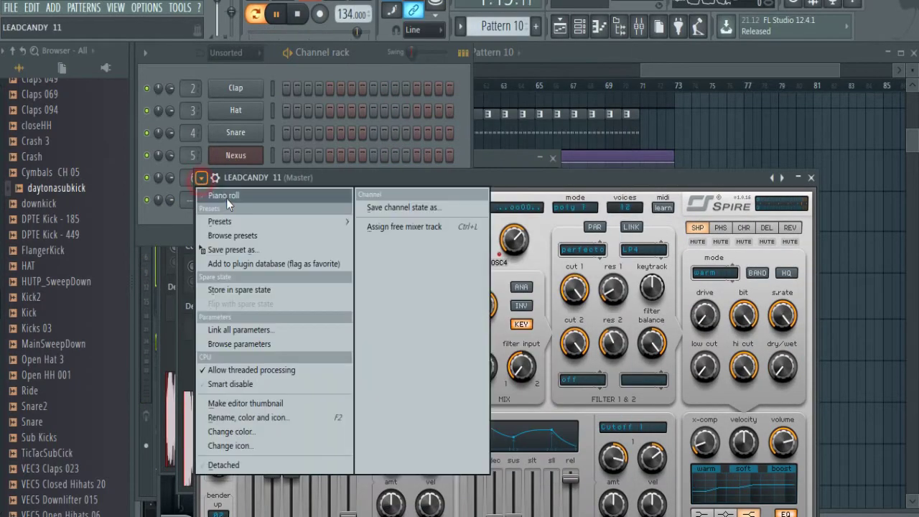
{"action": "left_click", "coordinate": [224, 195]}
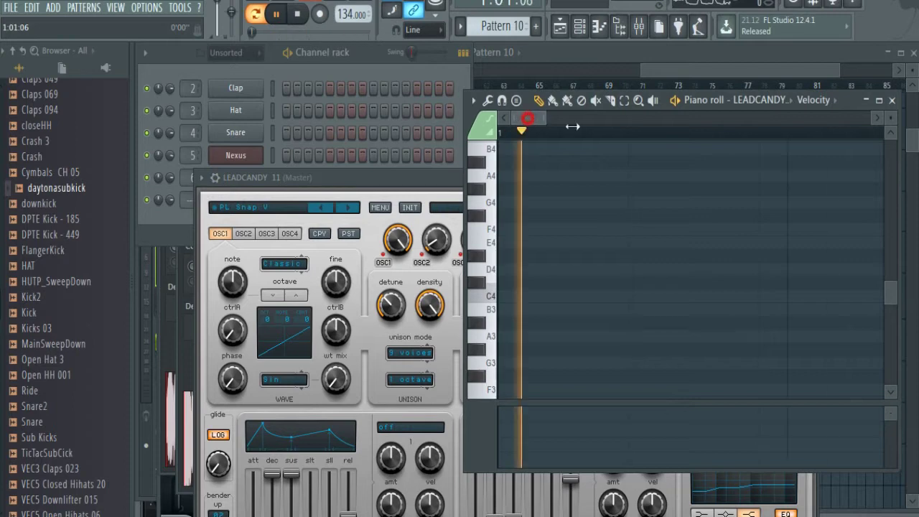
{"action": "left_click", "coordinate": [504, 331]}
{"action": "left_click_drag", "start_coordinate": [504, 326], "coordinate": [507, 297]}
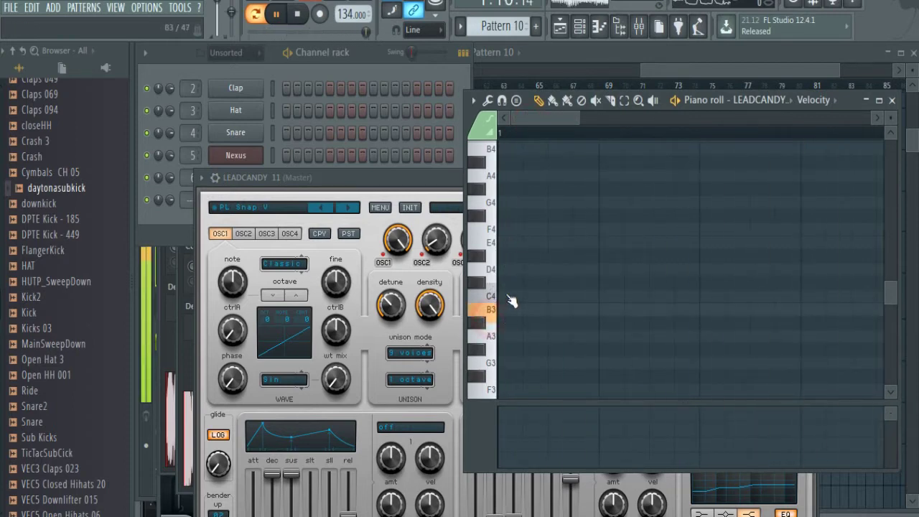
{"action": "scroll", "coordinate": [495, 319], "scroll_direction": "down", "scroll_amount": 3}
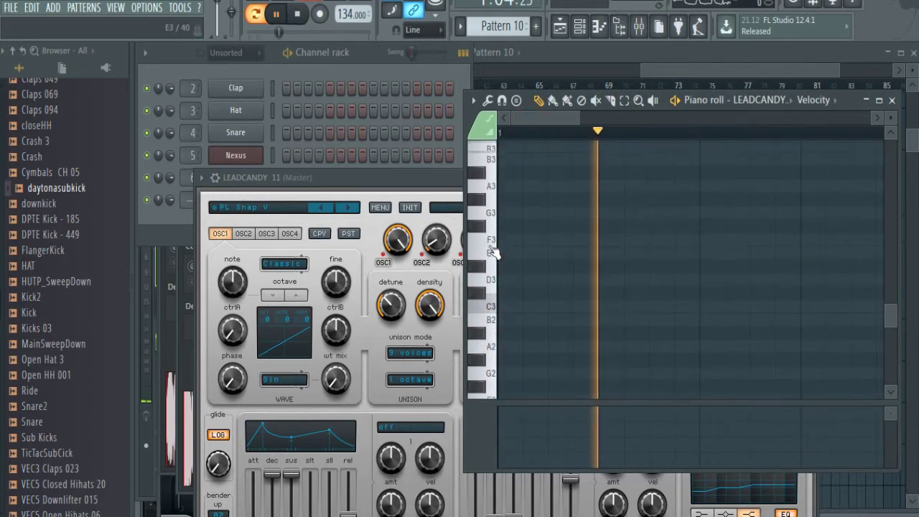
{"action": "scroll", "coordinate": [499, 244], "scroll_direction": "up", "scroll_amount": 3}
{"action": "left_click_drag", "start_coordinate": [502, 233], "coordinate": [627, 157]}
{"action": "left_click_drag", "start_coordinate": [531, 123], "coordinate": [610, 122]}
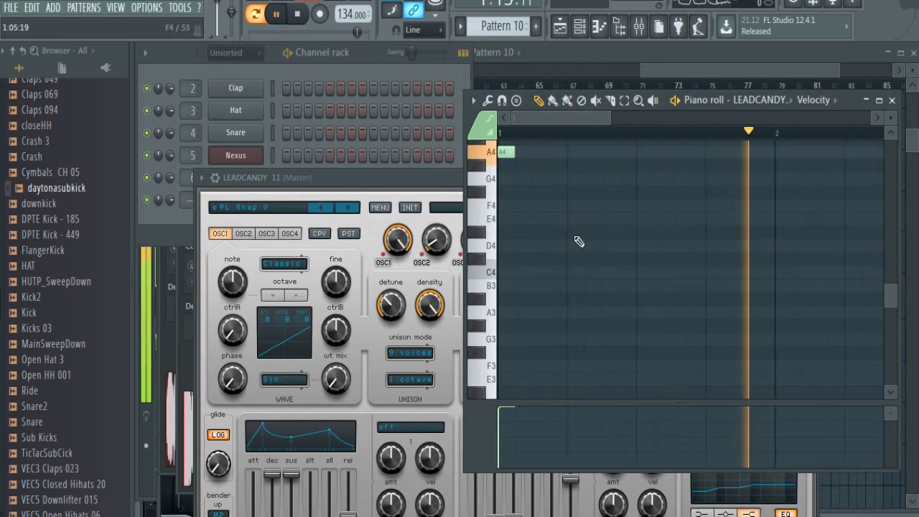
{"action": "scroll", "coordinate": [577, 241], "scroll_direction": "up", "scroll_amount": 3}
{"action": "right_click", "coordinate": [509, 314]}
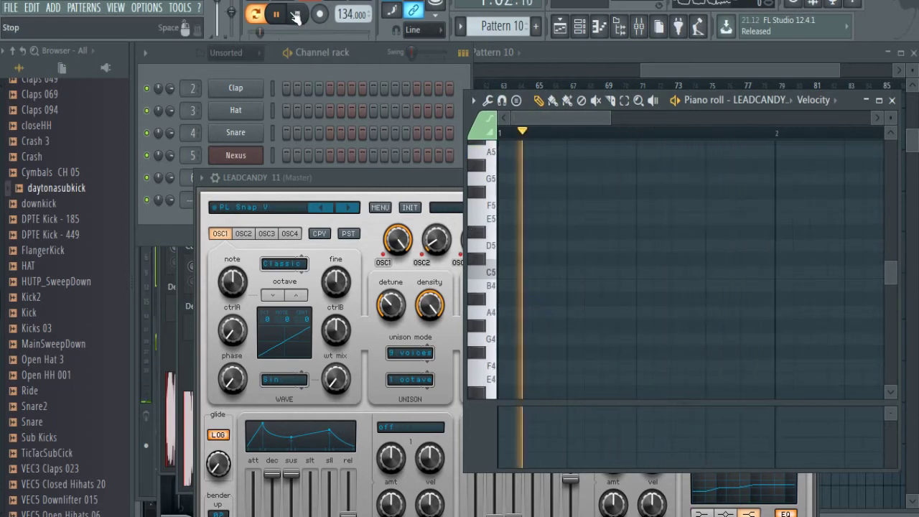
Stop playback, mute the delay and reverb effects in Spire, and return to the piano roll with the pattern playing.
{"action": "key", "text": "space"}
{"action": "left_click", "coordinate": [441, 353]}
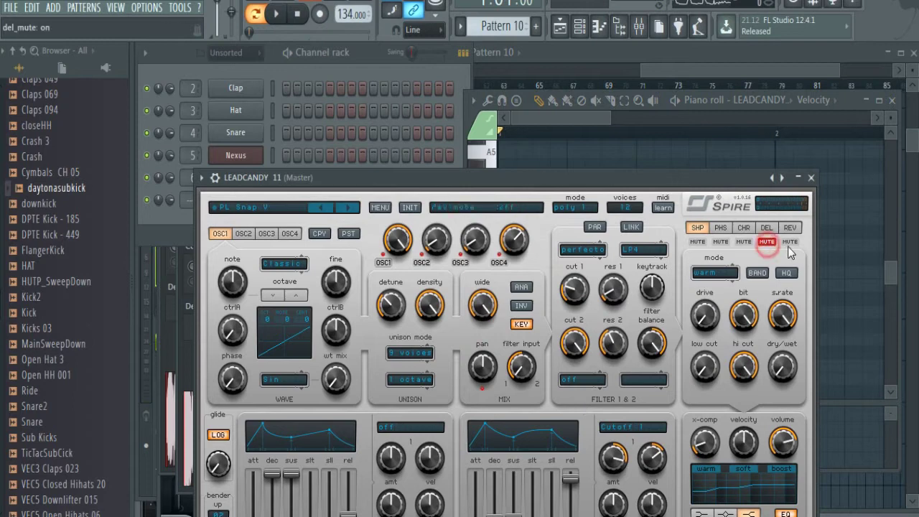
{"action": "left_click", "coordinate": [525, 125]}
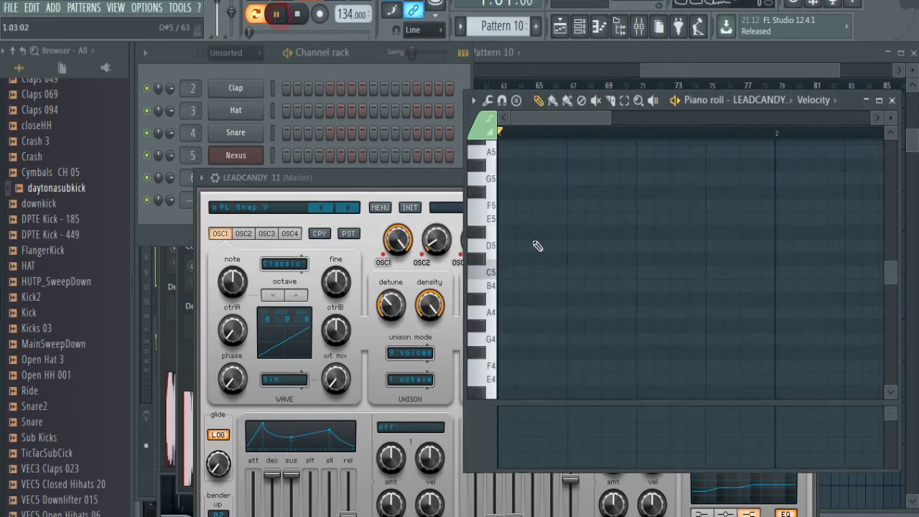
Place an A4 note on step 1 and an E5 note on step 2 of bar 1.
{"action": "left_click", "coordinate": [506, 313]}
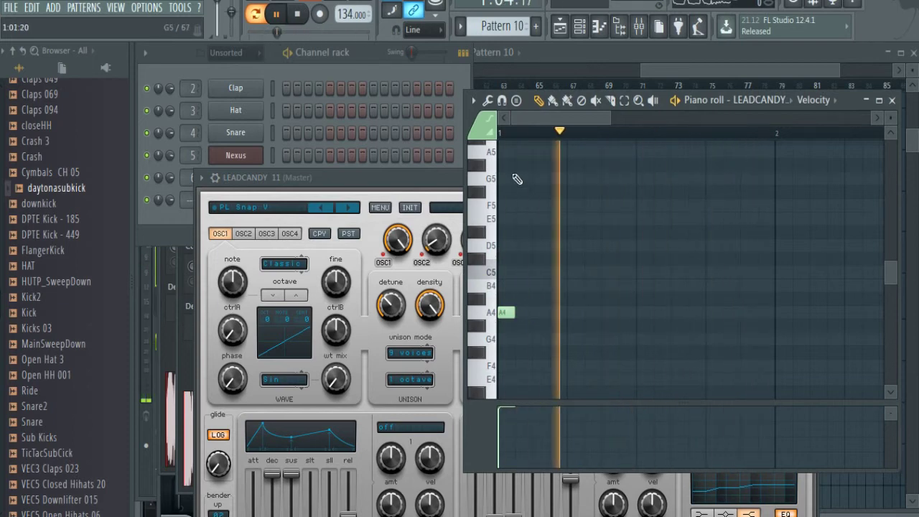
{"action": "left_click", "coordinate": [541, 151]}
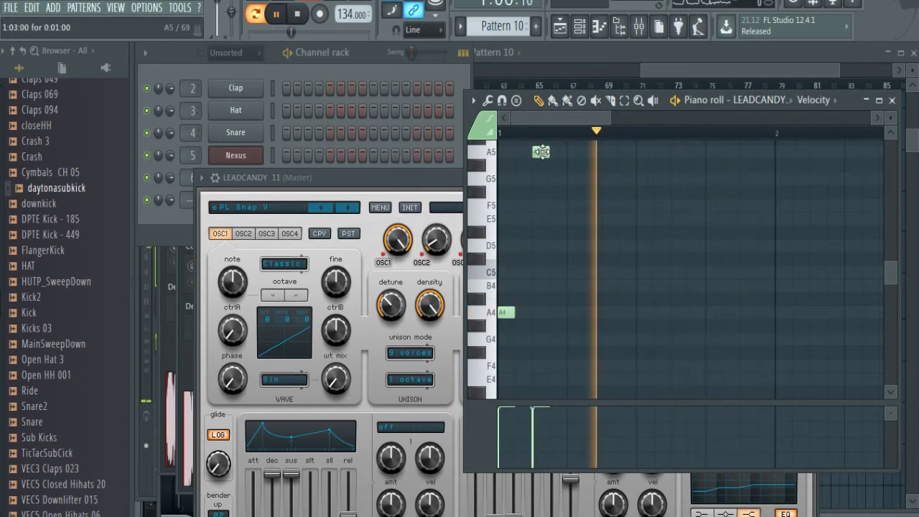
{"action": "left_click_drag", "start_coordinate": [540, 152], "coordinate": [530, 216]}
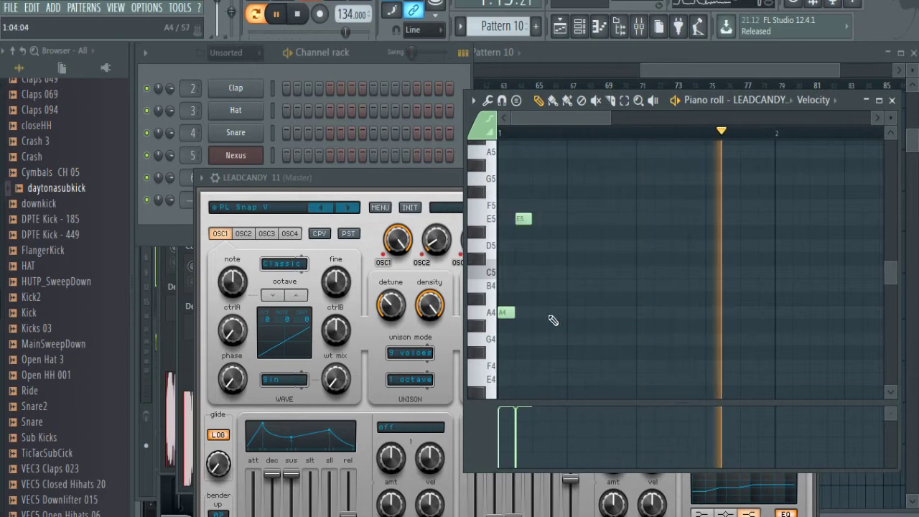
Continue the bar 1 melody with A4 notes on steps 4 and 7 and a D5 note on step 5.
{"action": "left_click", "coordinate": [575, 312]}
{"action": "left_click", "coordinate": [610, 218]}
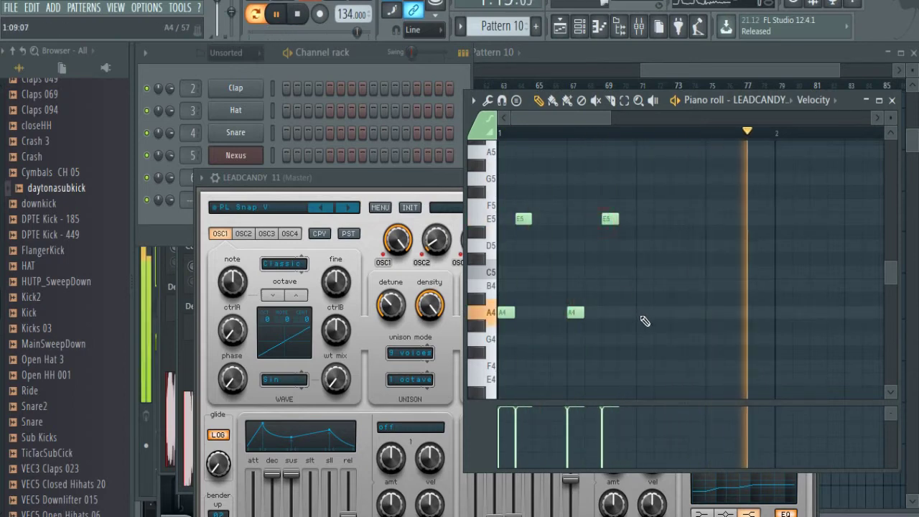
{"action": "left_click", "coordinate": [642, 313]}
{"action": "right_click", "coordinate": [610, 219]}
{"action": "right_click", "coordinate": [574, 312]}
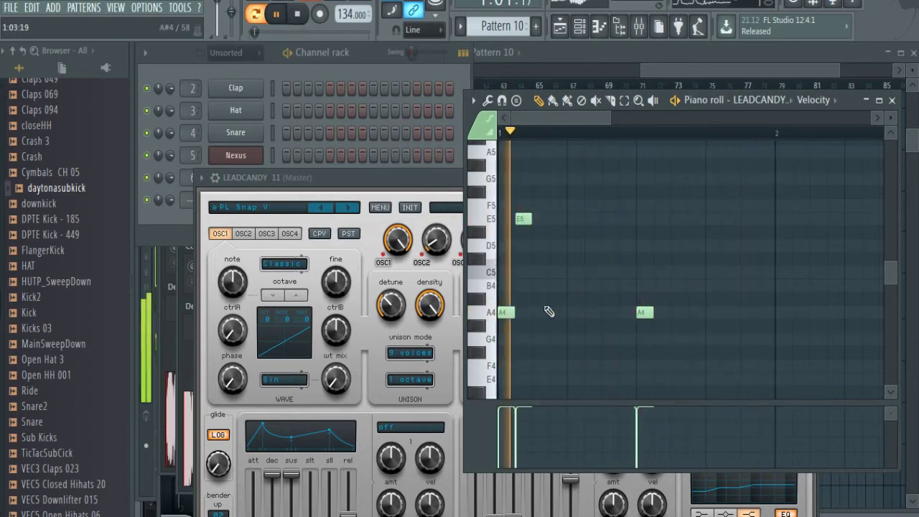
{"action": "left_click", "coordinate": [553, 312]}
{"action": "left_click", "coordinate": [570, 218]}
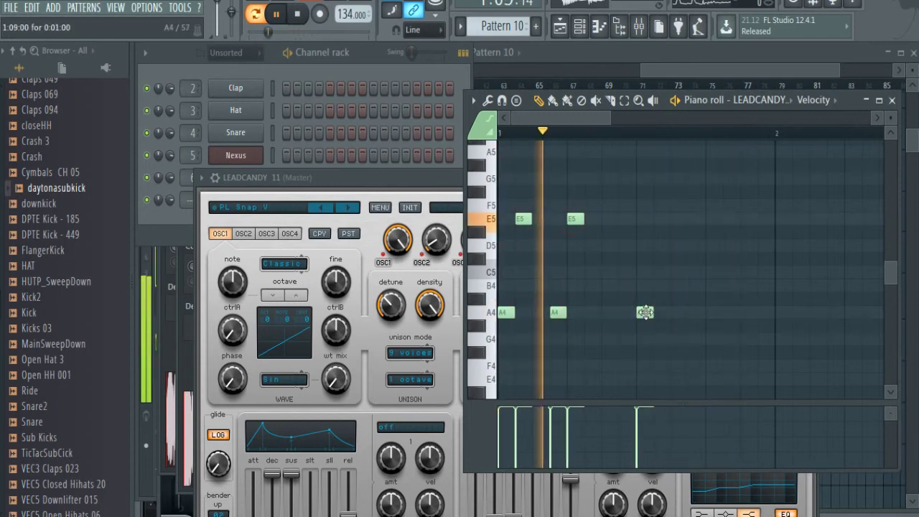
{"action": "left_click_drag", "start_coordinate": [645, 312], "coordinate": [614, 313]}
{"action": "left_click_drag", "start_coordinate": [573, 220], "coordinate": [573, 247]}
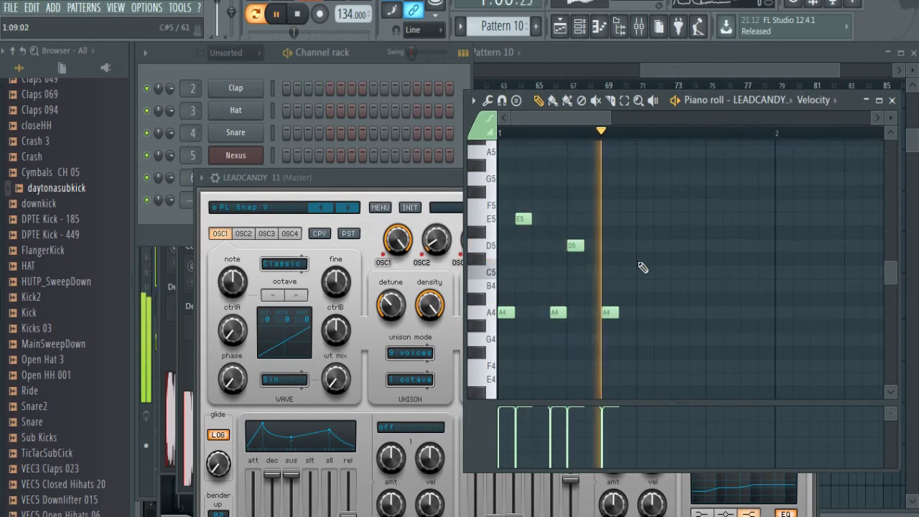
Complete bar 1 with C5 notes on steps 8 and 11, A4 notes on steps 10 and 13, and B4 on step 15.
{"action": "left_click", "coordinate": [644, 259]}
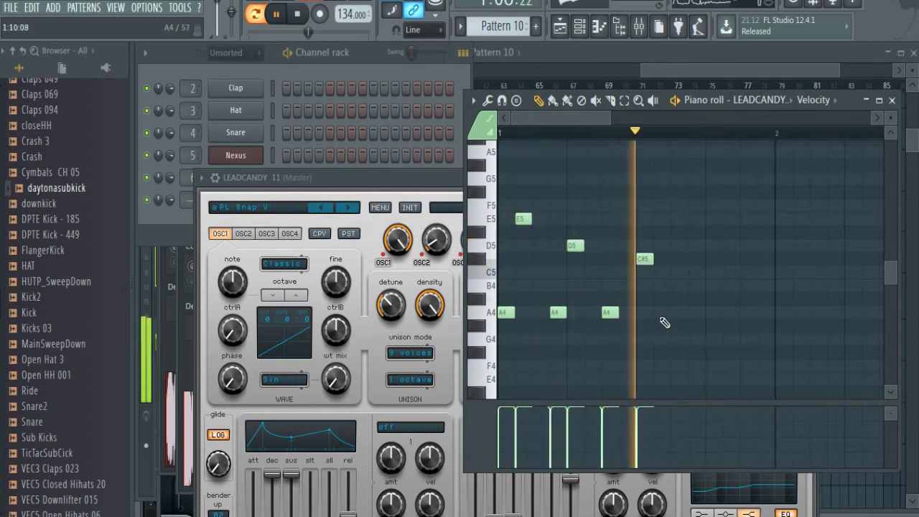
{"action": "left_click_drag", "start_coordinate": [643, 258], "coordinate": [628, 272]}
{"action": "left_click", "coordinate": [662, 312]}
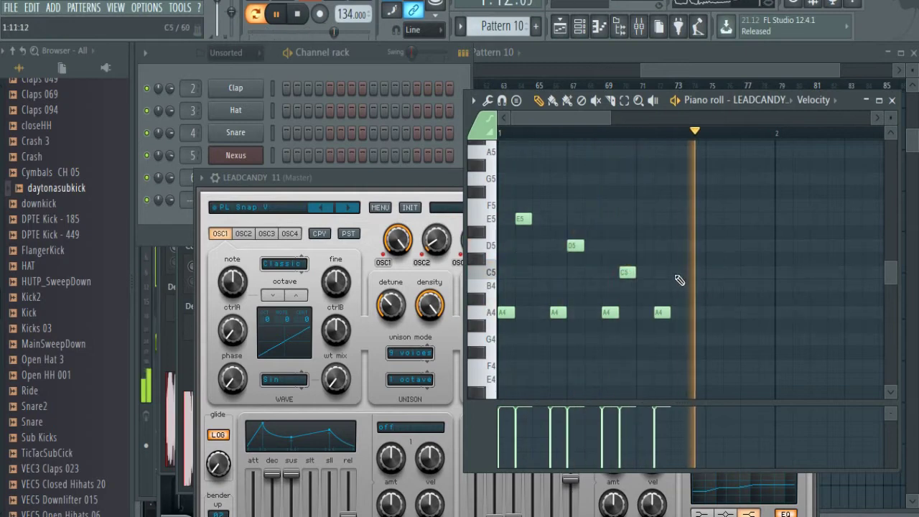
{"action": "left_click", "coordinate": [677, 274]}
{"action": "left_click", "coordinate": [711, 312]}
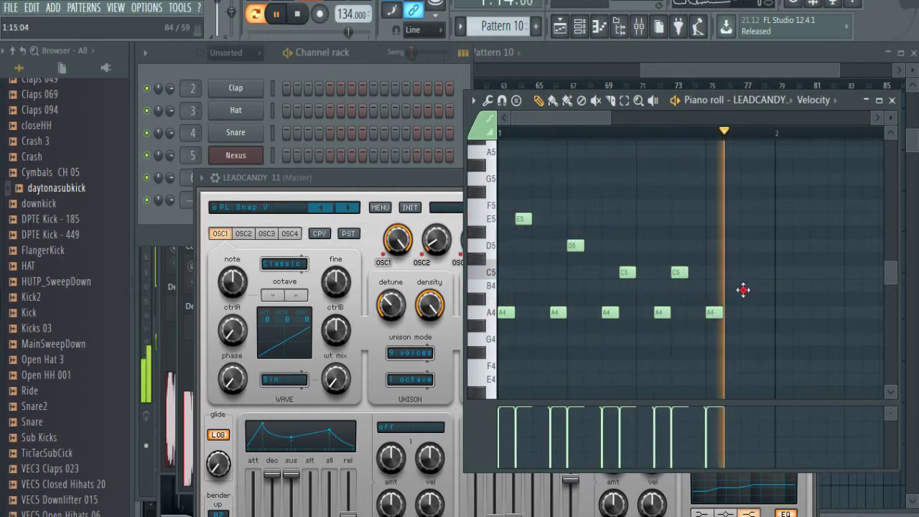
{"action": "left_click", "coordinate": [747, 286]}
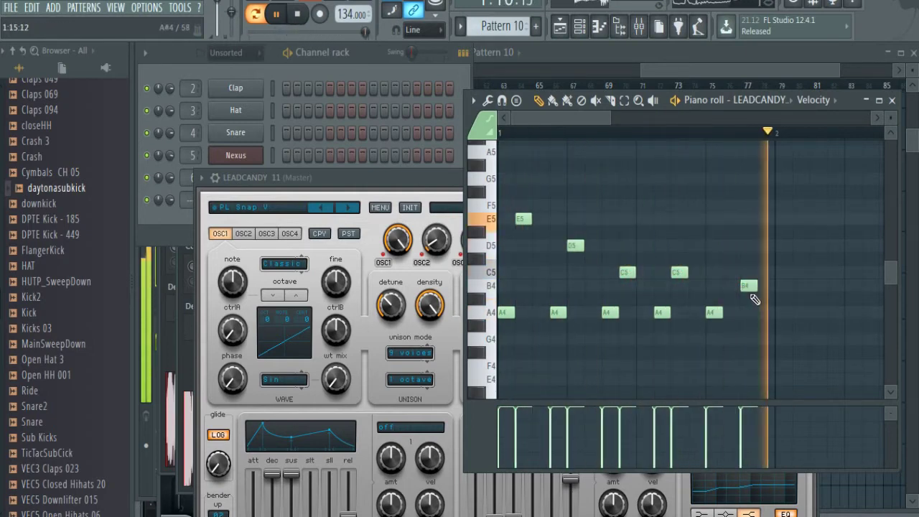
Select the whole melody, extend the selection to the full bar, and duplicate it through bar 4.
{"action": "left_click", "coordinate": [568, 118]}
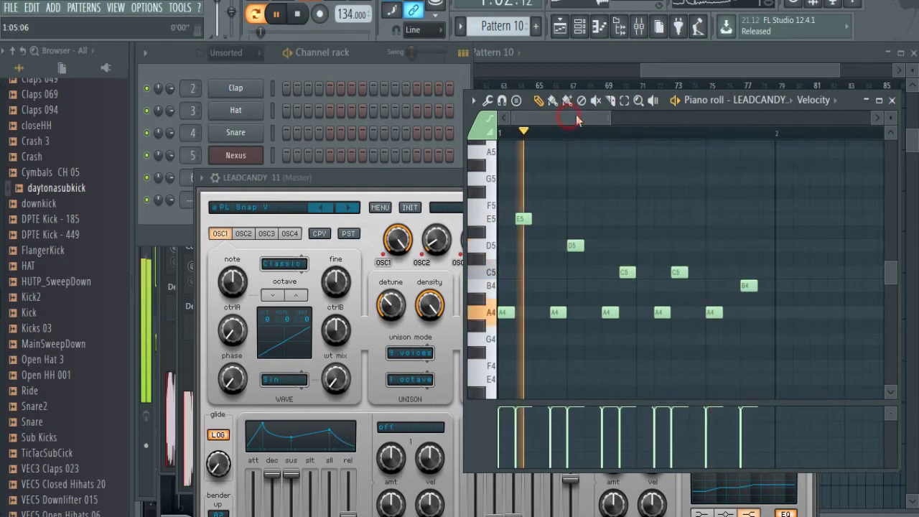
{"action": "key", "text": "ctrl+a"}
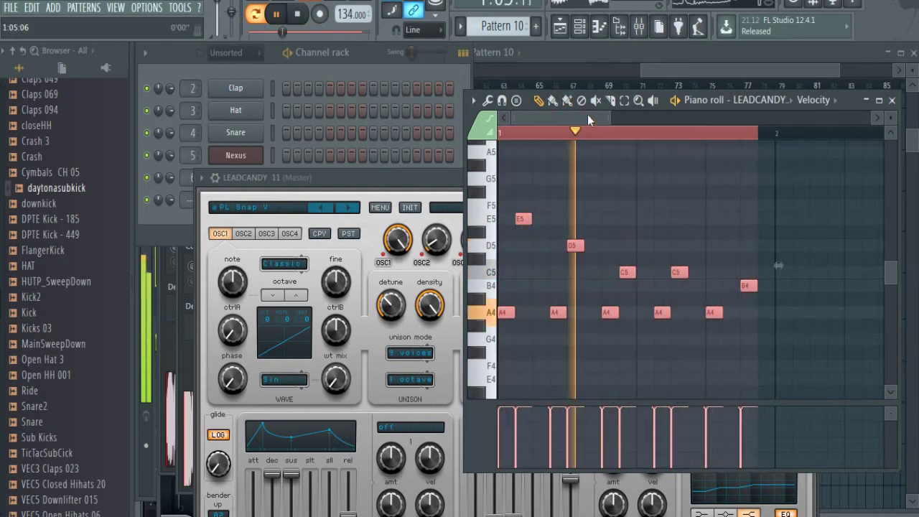
{"action": "left_click_drag", "start_coordinate": [758, 135], "coordinate": [771, 137]}
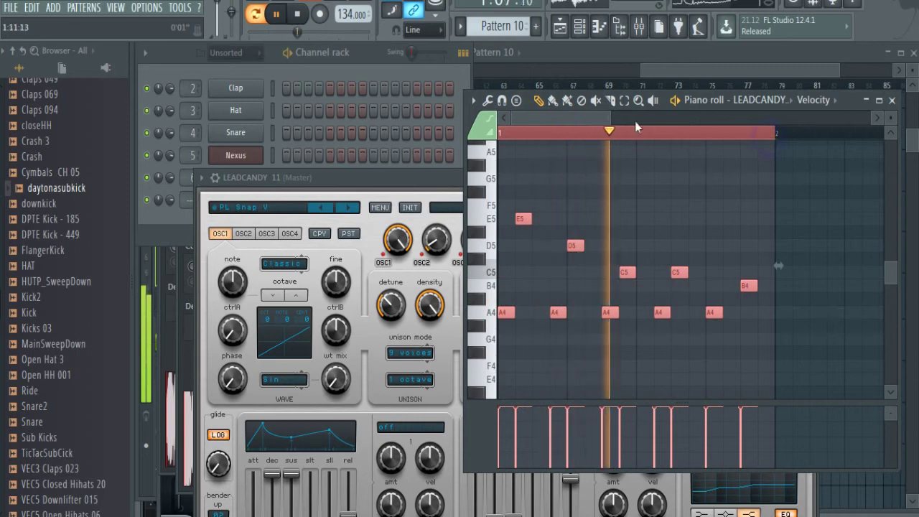
{"action": "left_click_drag", "start_coordinate": [605, 120], "coordinate": [504, 125]}
{"action": "left_click_drag", "start_coordinate": [784, 132], "coordinate": [432, 147]}
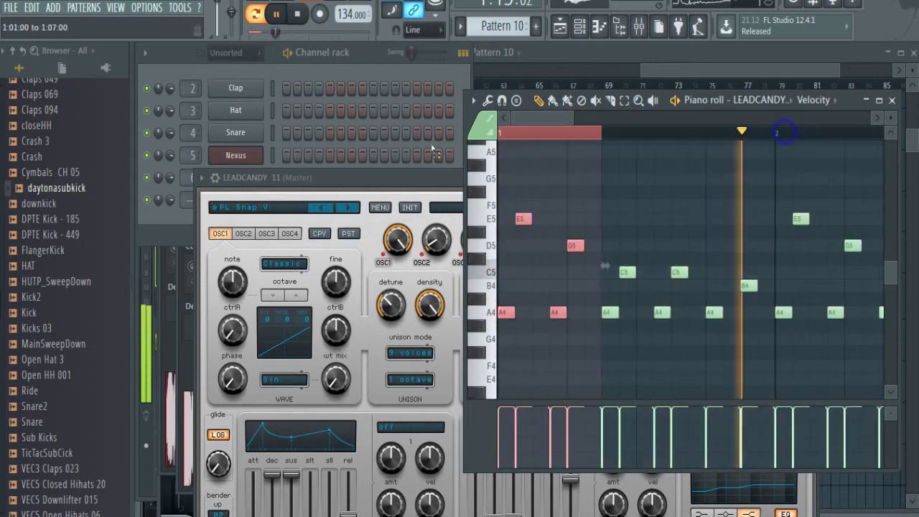
{"action": "left_click", "coordinate": [622, 167]}
{"action": "right_click", "coordinate": [622, 170]}
Rework the end of bar 4 with G4 notes on steps 8, 10, 11 and 13 and A4 on step 15, and play it.
{"action": "left_click_drag", "start_coordinate": [560, 120], "coordinate": [691, 136]}
{"action": "left_click", "coordinate": [296, 15]}
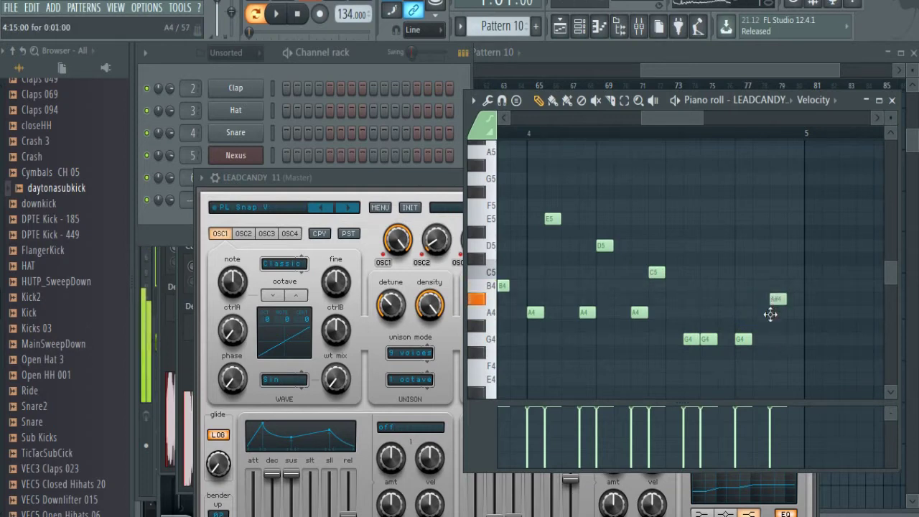
{"action": "left_click", "coordinate": [273, 15]}
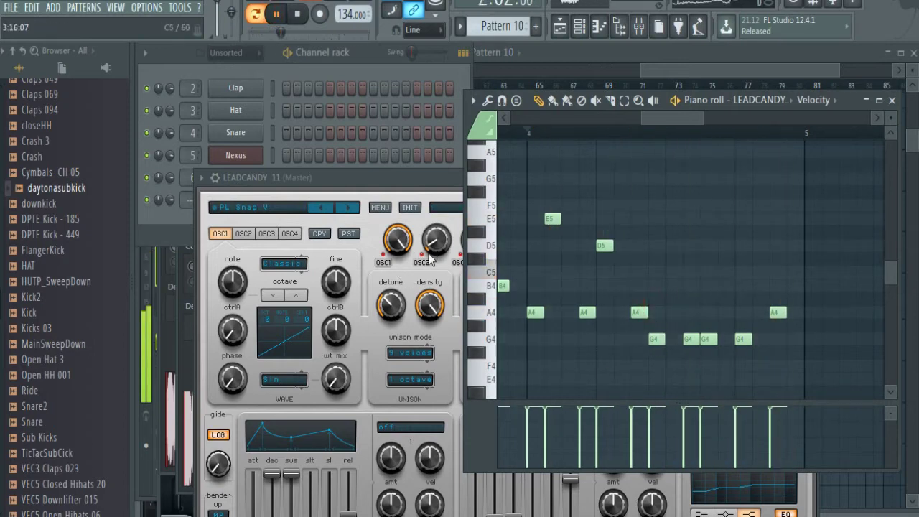
Set the Filter 1 cutoff to 100 in the lead's Spire instrument.
{"action": "left_click", "coordinate": [400, 278]}
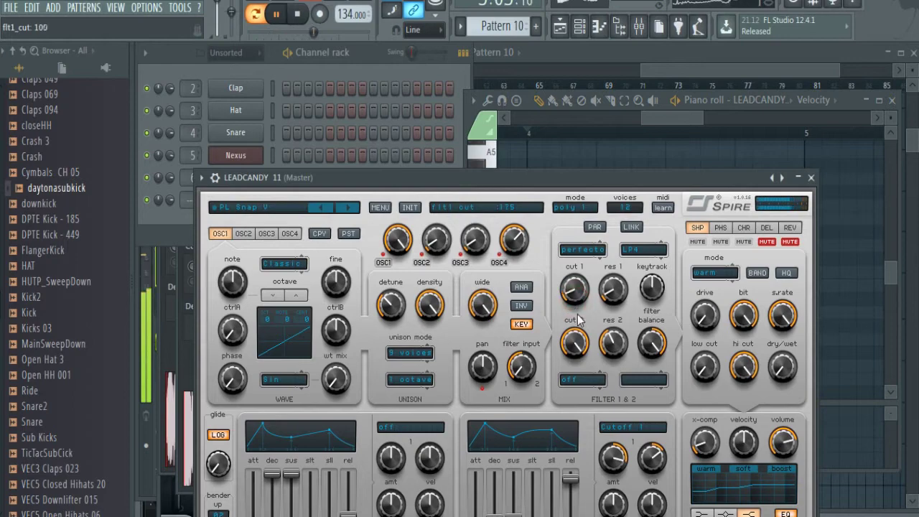
{"action": "left_click", "coordinate": [181, 225]}
{"action": "left_click", "coordinate": [236, 199]}
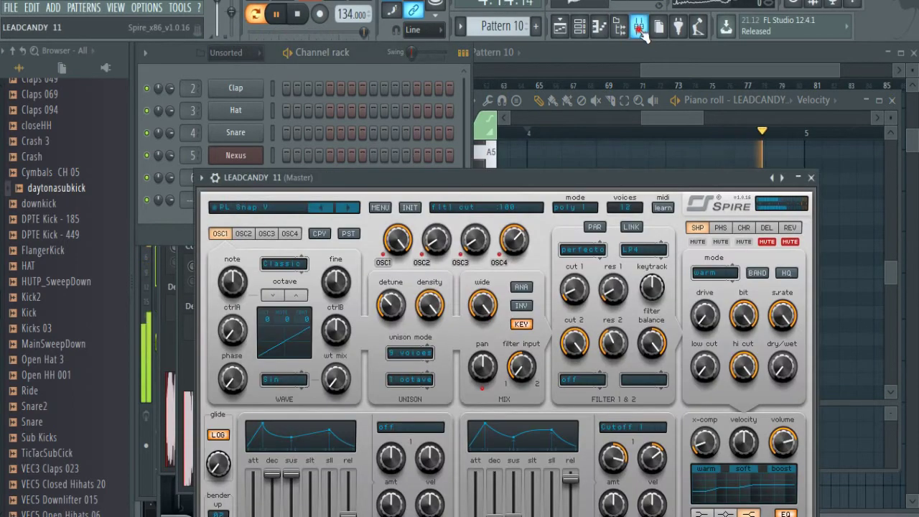
Route the LEADCANDY 11 channel to mixer track 9 and load Fruity Filter in its first effect slot.
{"action": "left_click", "coordinate": [638, 27]}
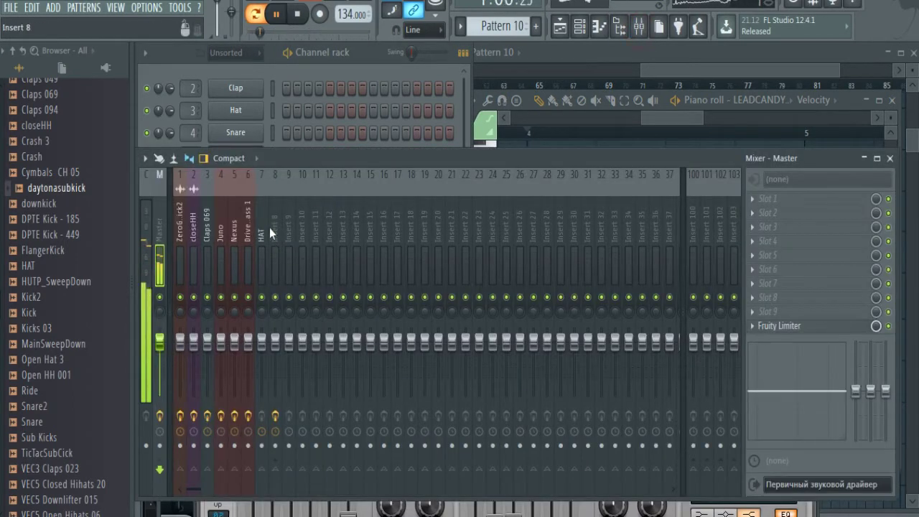
{"action": "right_click", "coordinate": [269, 228]}
{"action": "left_click", "coordinate": [317, 163]}
{"action": "right_click", "coordinate": [284, 237]}
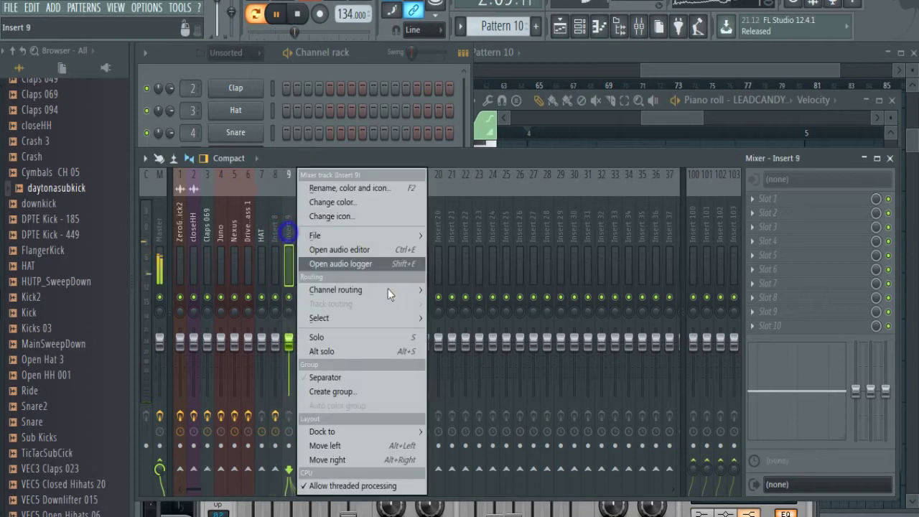
{"action": "mouse_move", "coordinate": [338, 291]}
{"action": "left_click", "coordinate": [439, 291]}
{"action": "left_click", "coordinate": [753, 203]}
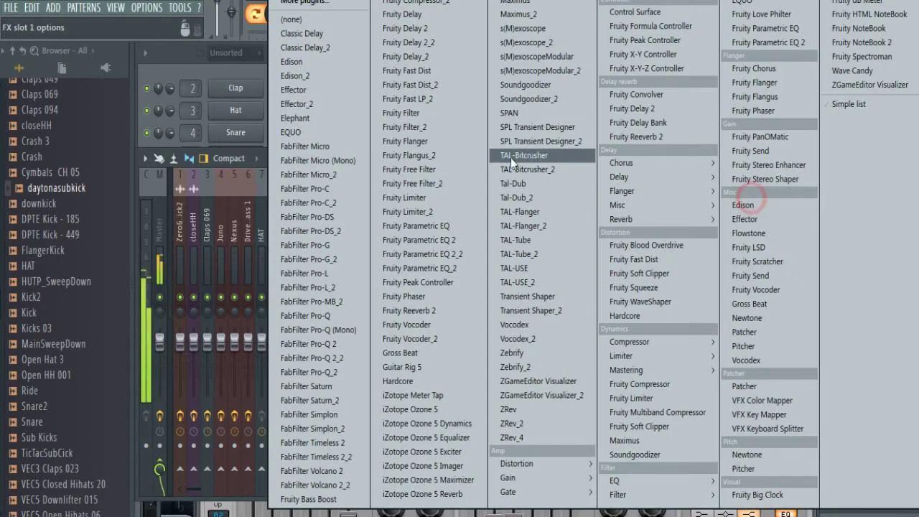
{"action": "left_click", "coordinate": [433, 113]}
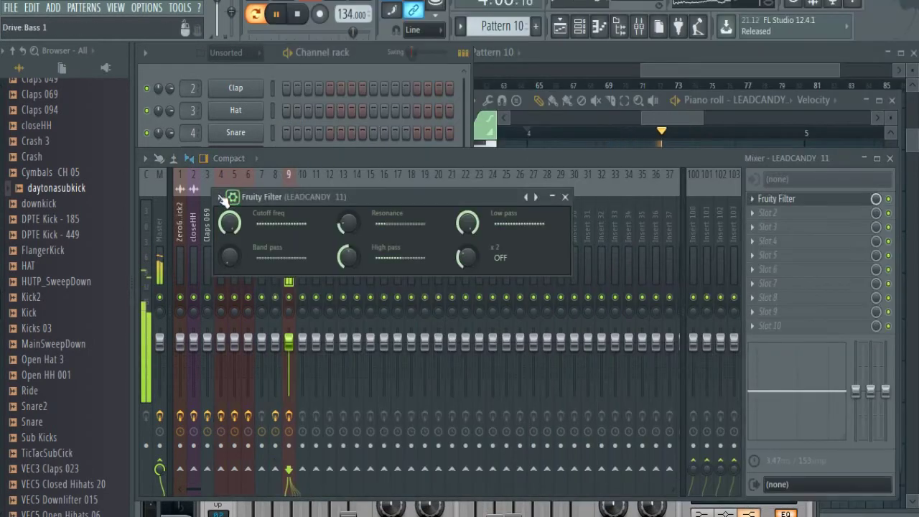
Load the saved preset in the lead's Fruity Filter and create an automation clip for its cutoff frequency.
{"action": "left_click", "coordinate": [218, 197]}
{"action": "mouse_move", "coordinate": [284, 239]}
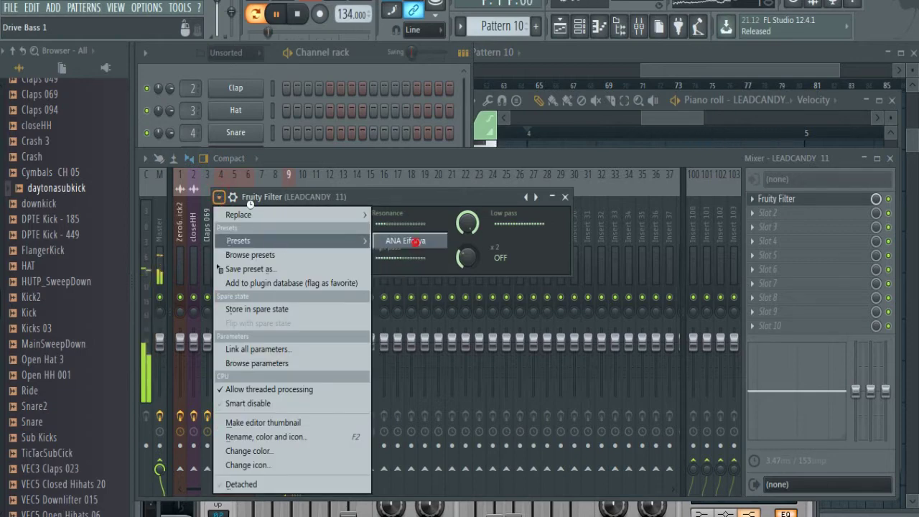
{"action": "left_click", "coordinate": [410, 237]}
{"action": "right_click", "coordinate": [235, 224]}
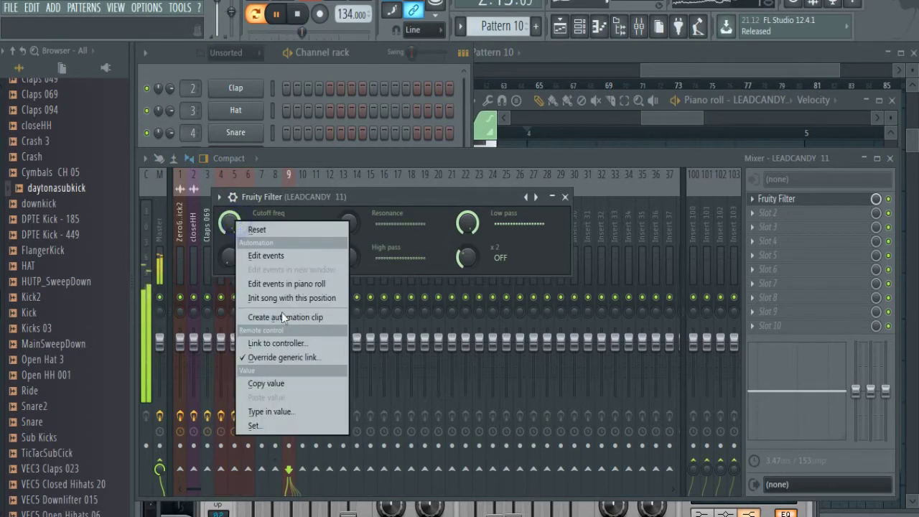
{"action": "left_click", "coordinate": [282, 316]}
Load Fruity Delay in the lead track's second effect slot and replace it with Fruity delay 2.
{"action": "left_click", "coordinate": [758, 214]}
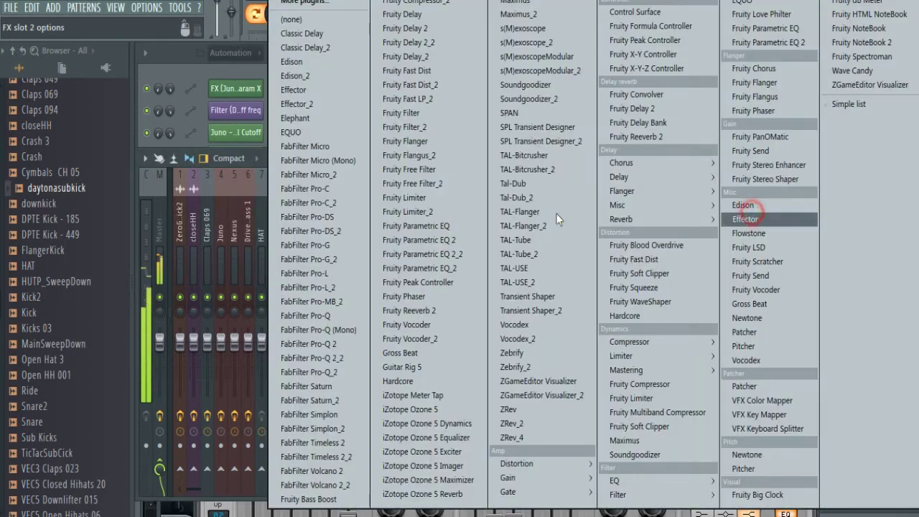
{"action": "left_click", "coordinate": [435, 55]}
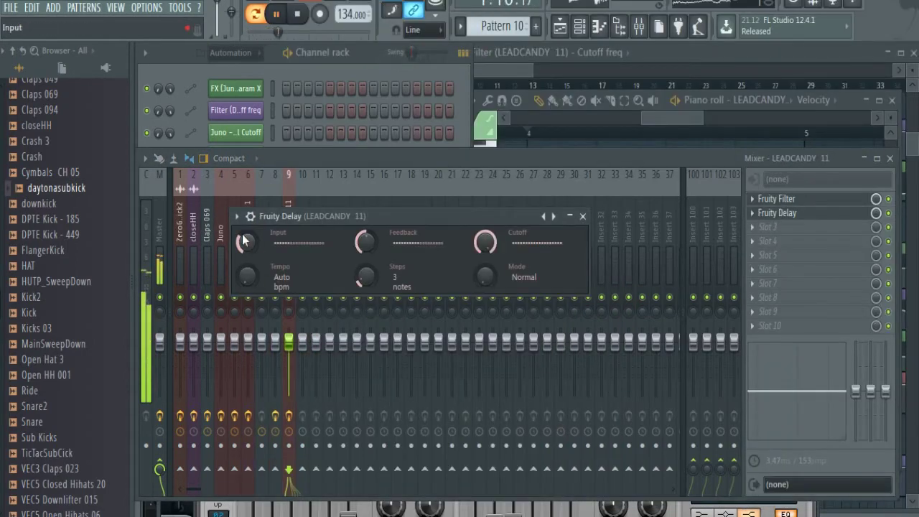
{"action": "left_click", "coordinate": [236, 216]}
{"action": "mouse_move", "coordinate": [311, 257]}
{"action": "mouse_move", "coordinate": [360, 235]}
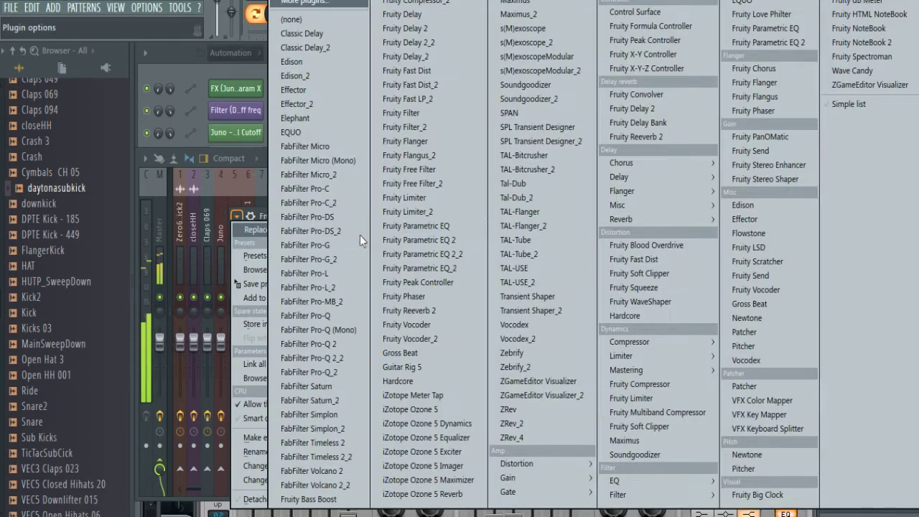
{"action": "left_click", "coordinate": [441, 30]}
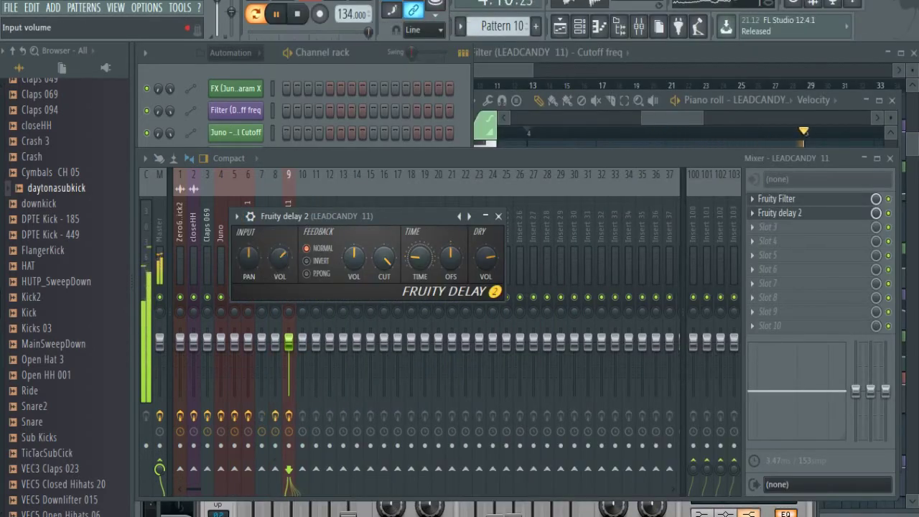
Load TAL-Tube in the lead track's third effect slot and replace it with the TAL-USE equalizer.
{"action": "left_click", "coordinate": [747, 228]}
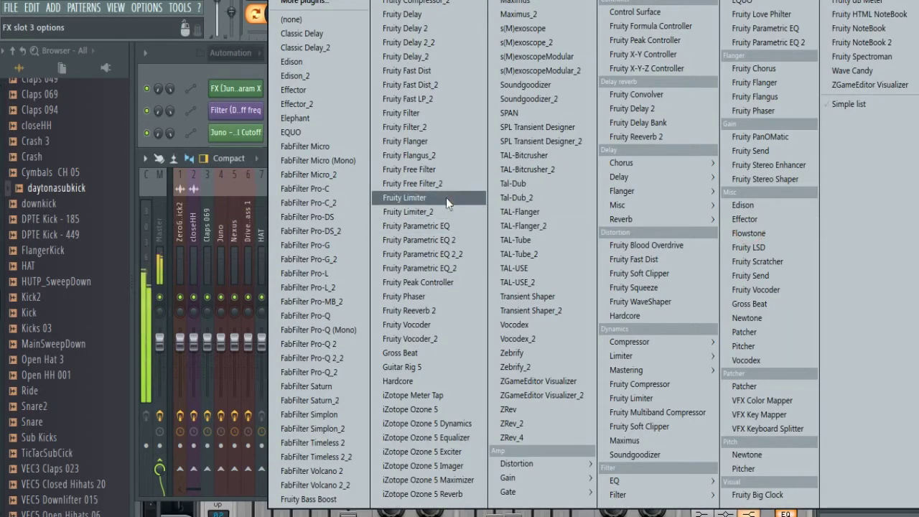
{"action": "left_click", "coordinate": [533, 238]}
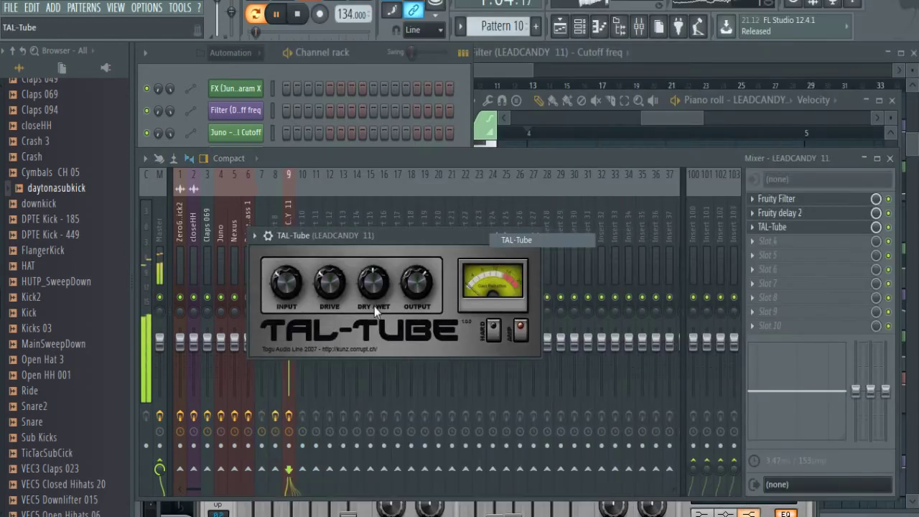
{"action": "left_click", "coordinate": [762, 226]}
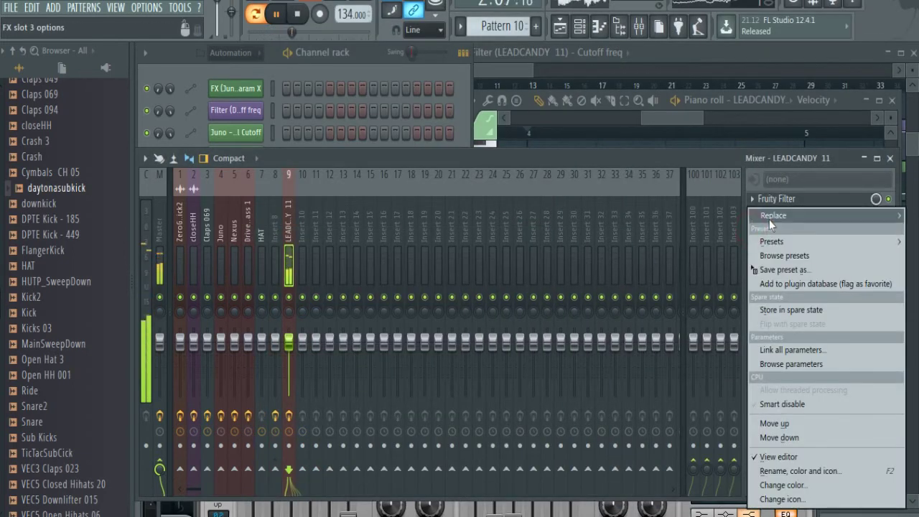
{"action": "mouse_move", "coordinate": [769, 218]}
{"action": "left_click", "coordinate": [559, 268]}
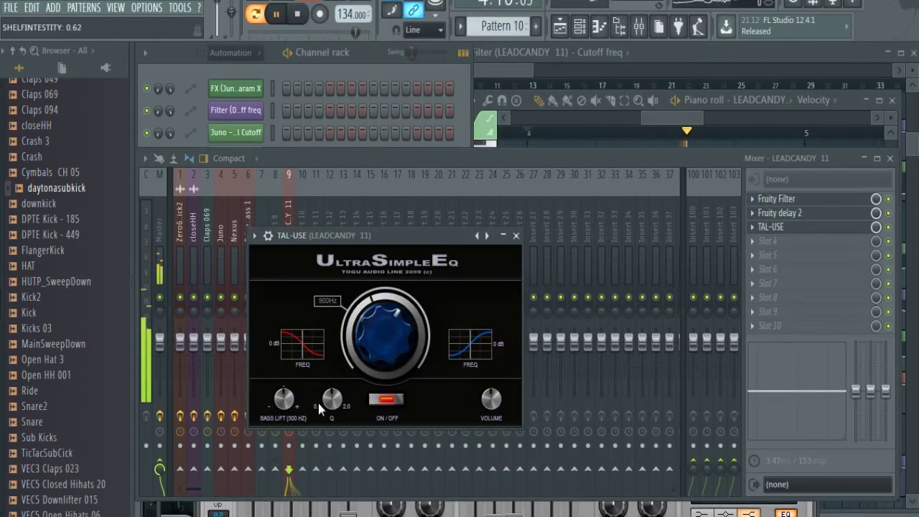
Add Fruity parametric EQ 2 in the fourth slot and boost band 7 strongly and bands 6 and 3 slightly.
{"action": "left_click", "coordinate": [753, 246]}
{"action": "left_click", "coordinate": [411, 241]}
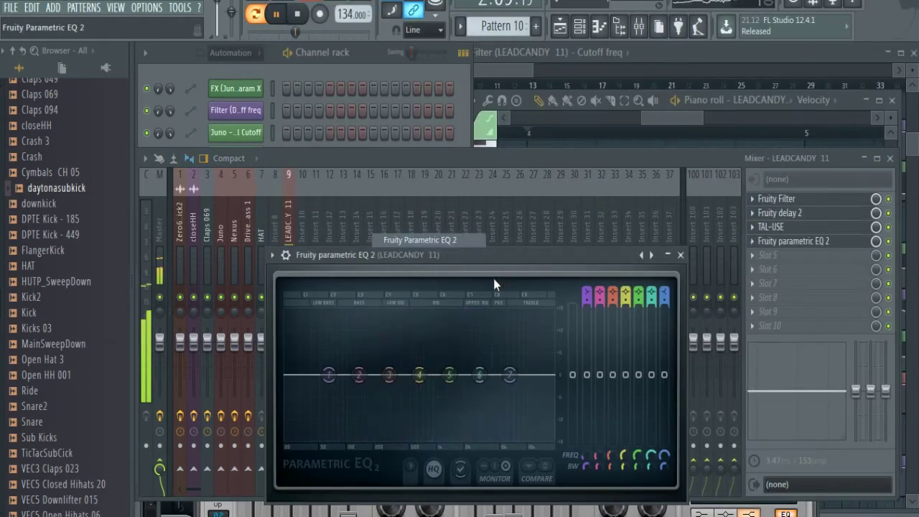
{"action": "left_click_drag", "start_coordinate": [510, 374], "coordinate": [511, 342]}
{"action": "left_click_drag", "start_coordinate": [479, 374], "coordinate": [485, 366]}
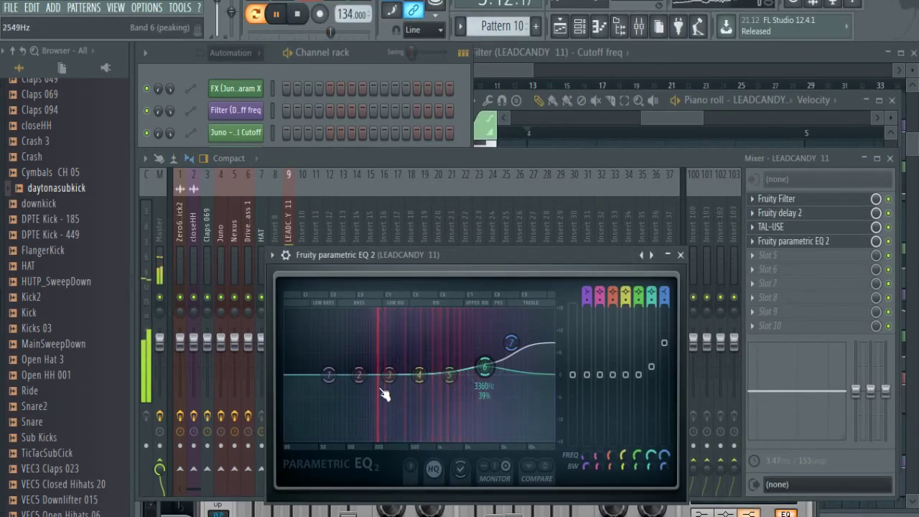
{"action": "left_click_drag", "start_coordinate": [419, 375], "coordinate": [394, 376]}
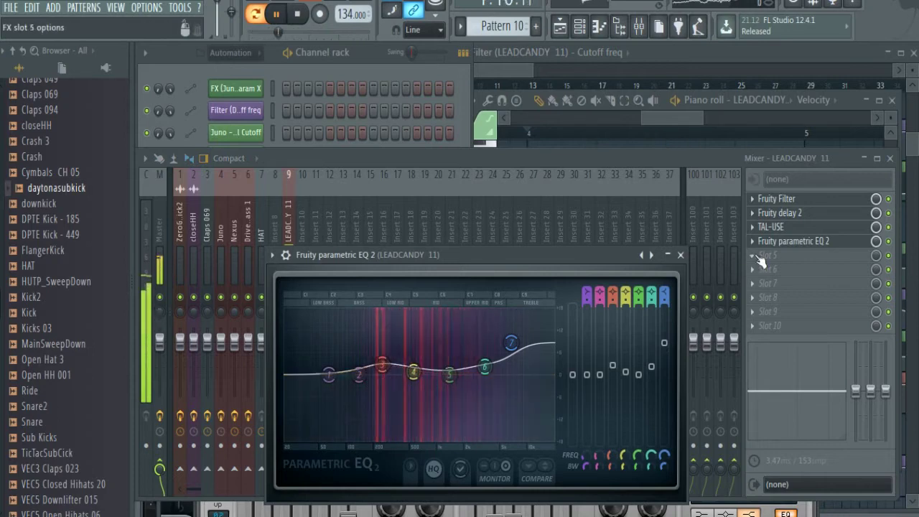
Add Fruity Reeverb 2 in the fifth slot, enlarge its room size, lengthen the decay and set the wet level to 24%.
{"action": "left_click", "coordinate": [755, 257]}
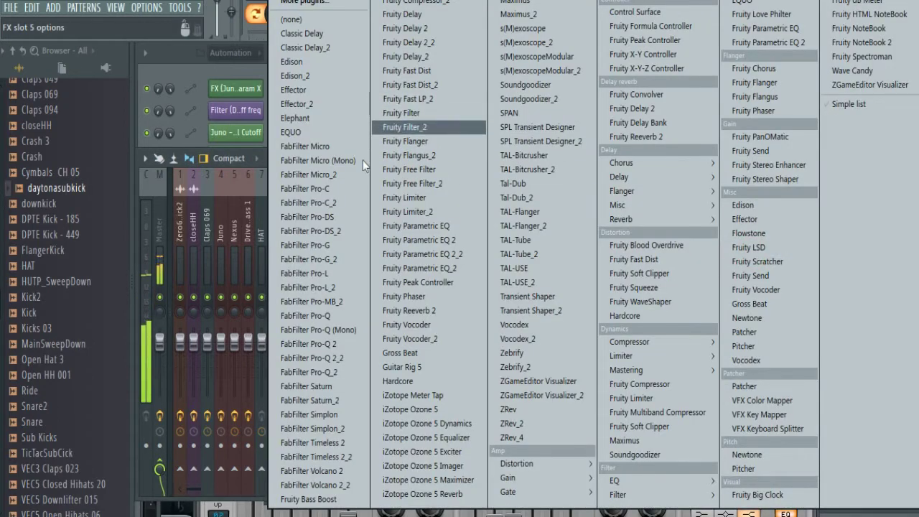
{"action": "left_click", "coordinate": [161, 188]}
{"action": "left_click", "coordinate": [749, 257]}
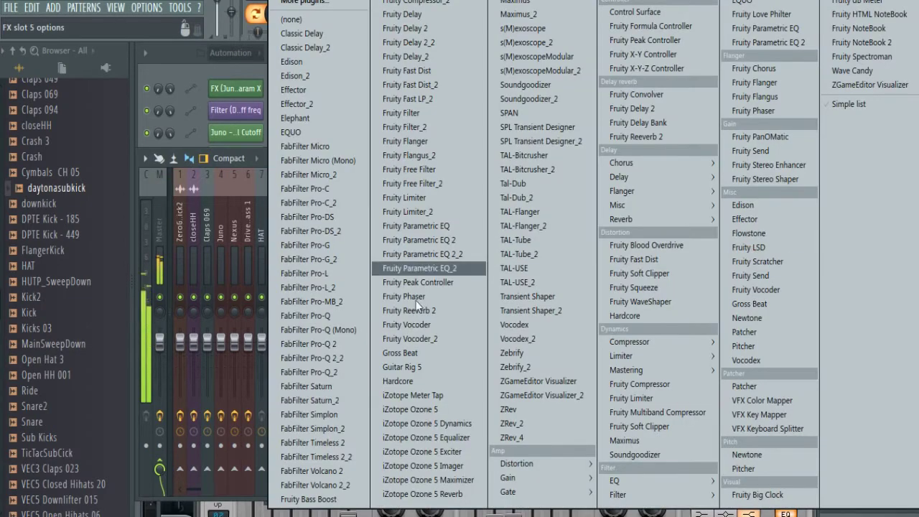
{"action": "left_click", "coordinate": [425, 313]}
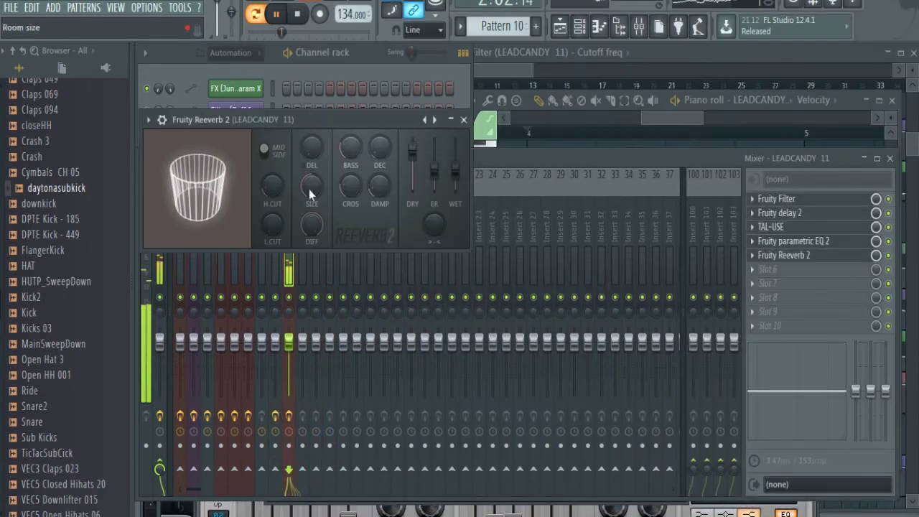
{"action": "left_click_drag", "start_coordinate": [312, 186], "coordinate": [312, 160]}
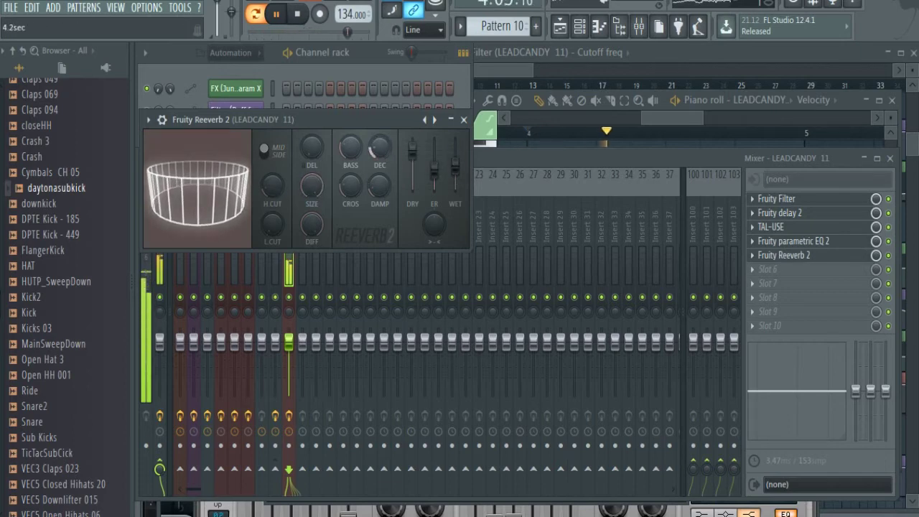
{"action": "left_click_drag", "start_coordinate": [380, 152], "coordinate": [380, 144]}
{"action": "left_click_drag", "start_coordinate": [455, 165], "coordinate": [455, 179]}
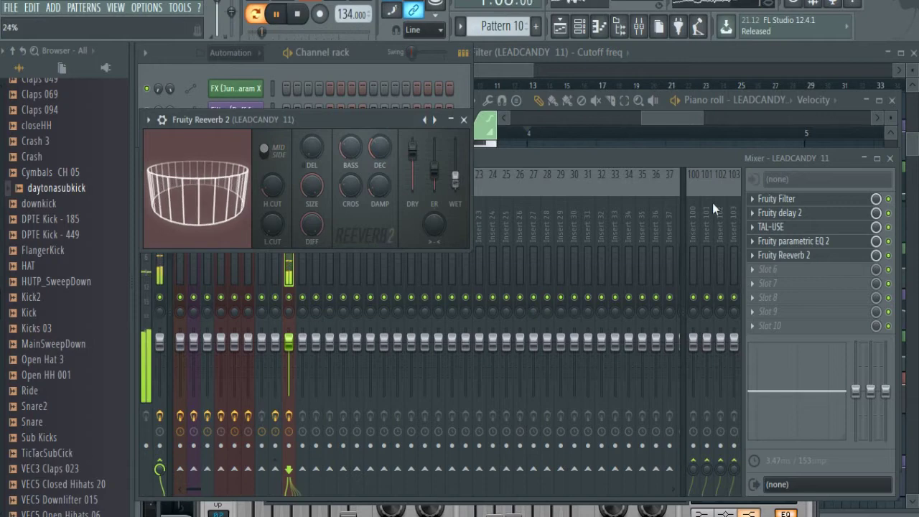
Lower the input volume of Fruity delay 2 slightly and set the Filter 1 cutoff to 0 in the lead's Spire instrument.
{"action": "left_click", "coordinate": [804, 213]}
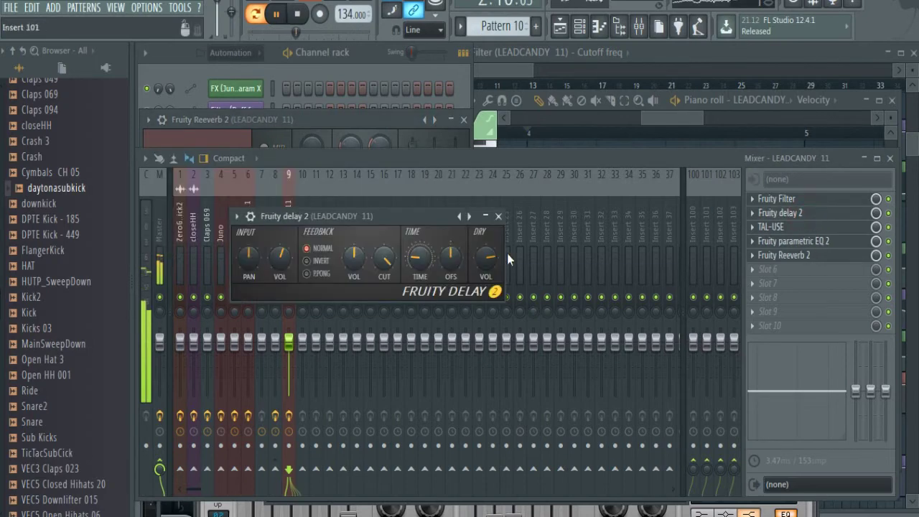
{"action": "left_click", "coordinate": [789, 208]}
{"action": "left_click", "coordinate": [785, 200]}
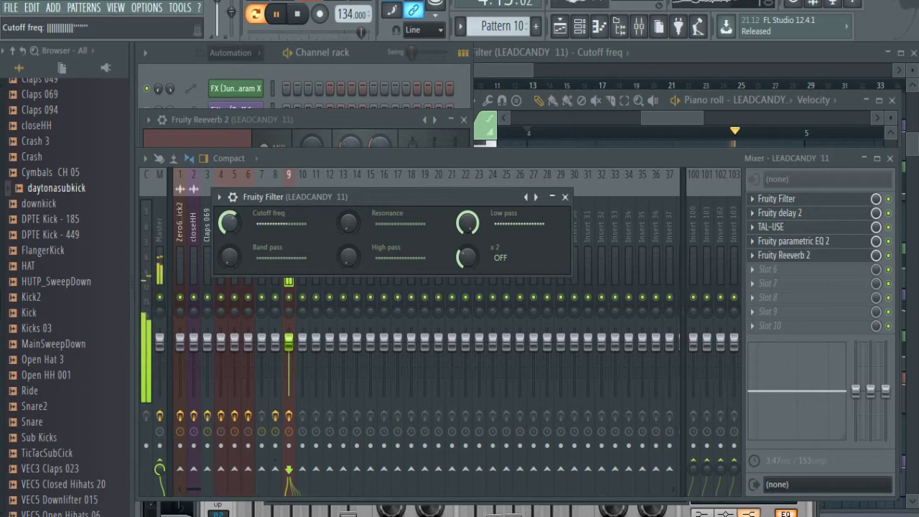
{"action": "left_click", "coordinate": [452, 510]}
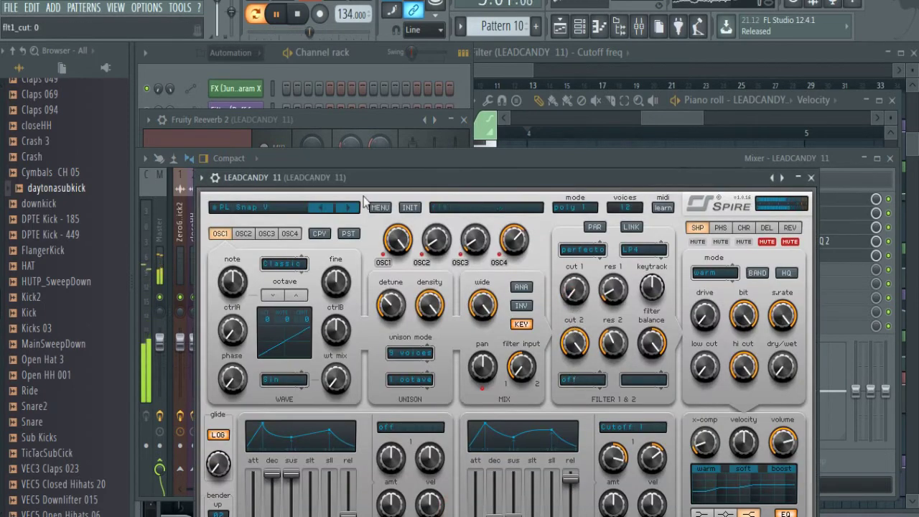
{"action": "left_click", "coordinate": [316, 160]}
{"action": "double_click", "coordinate": [319, 129]}
{"action": "left_click", "coordinate": [319, 130]}
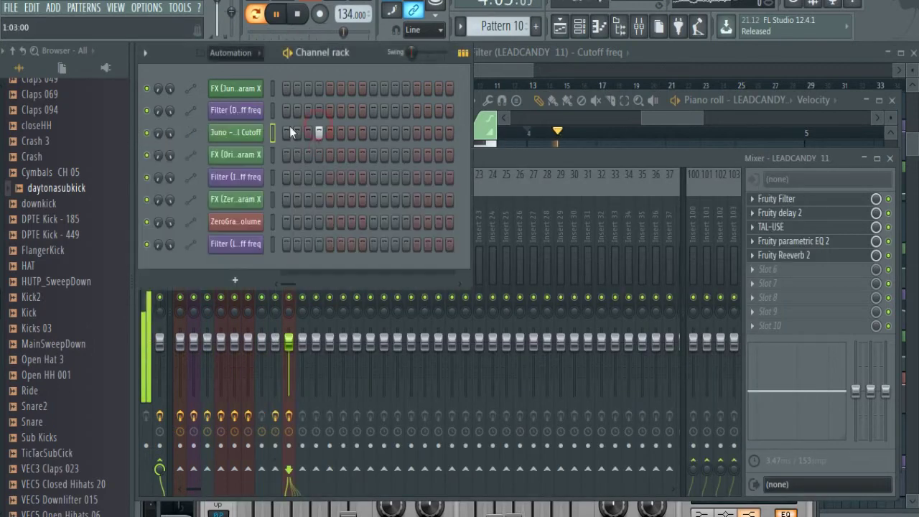
{"action": "left_click", "coordinate": [810, 211]}
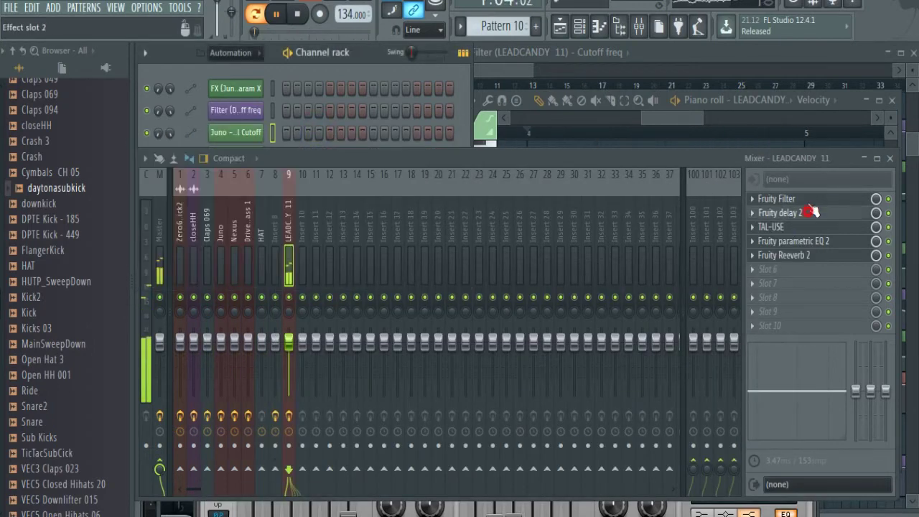
{"action": "left_click", "coordinate": [808, 200]}
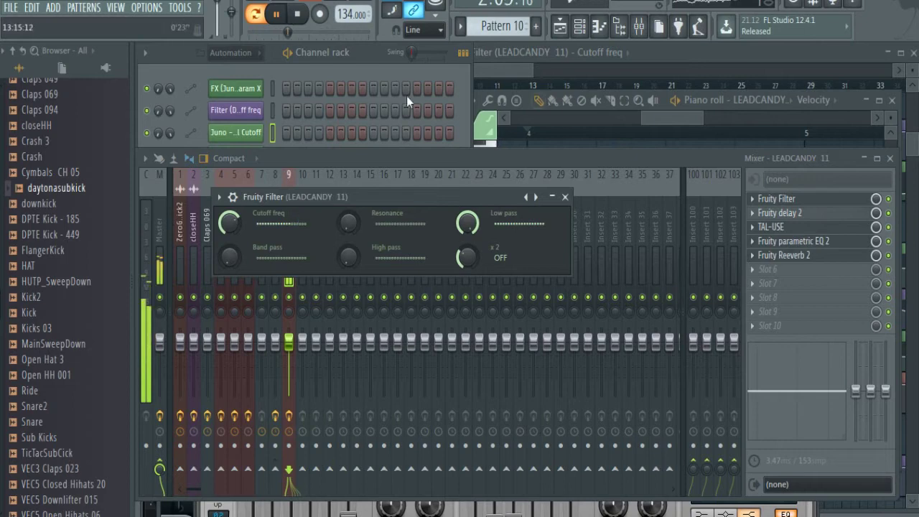
Delete the LEADCANDY 11 filter cutoff automation channel from the channel rack.
{"action": "left_click", "coordinate": [306, 69]}
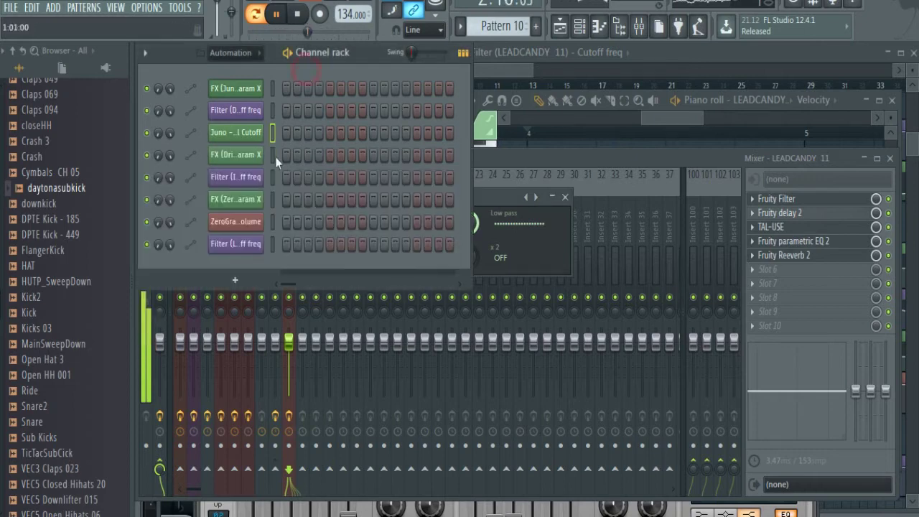
{"action": "left_click", "coordinate": [237, 244]}
{"action": "left_click", "coordinate": [209, 245]}
{"action": "right_click", "coordinate": [237, 244]}
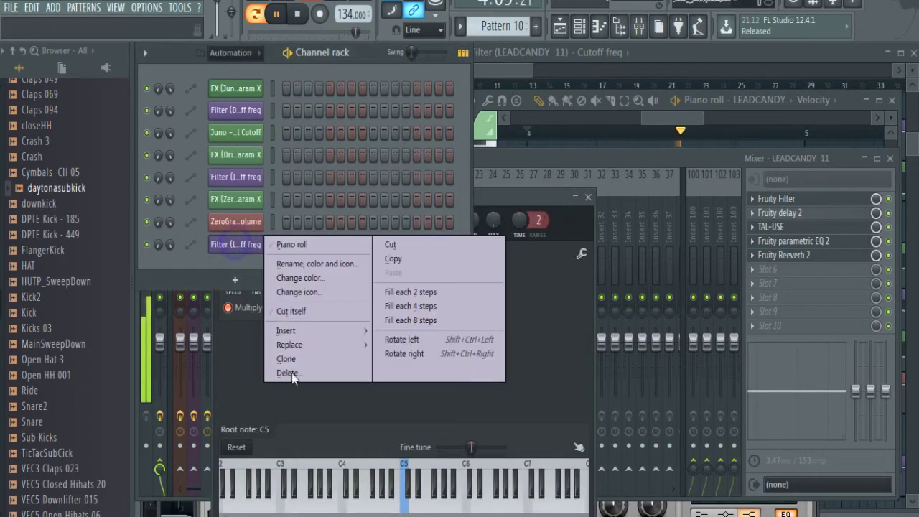
{"action": "left_click", "coordinate": [292, 373]}
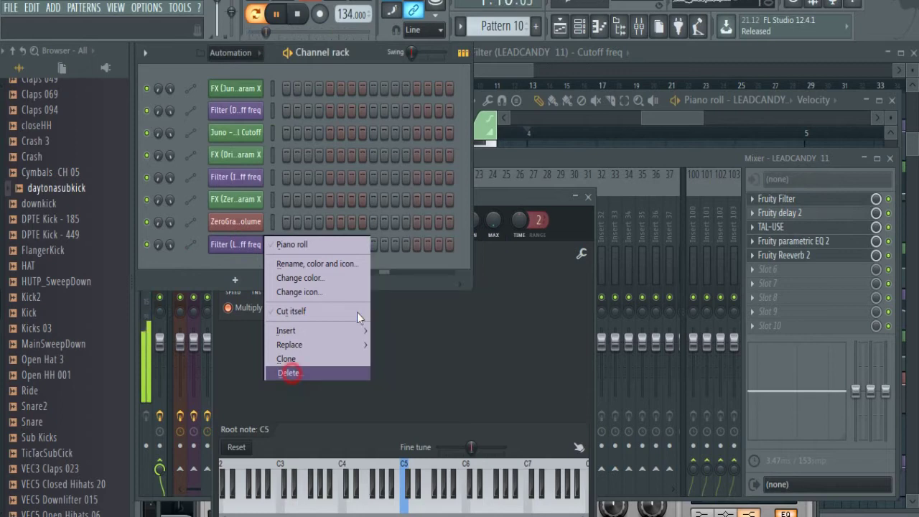
{"action": "left_click", "coordinate": [531, 305]}
Create a new automation clip for the cutoff frequency of the lead track's Fruity Filter.
{"action": "left_click", "coordinate": [800, 201]}
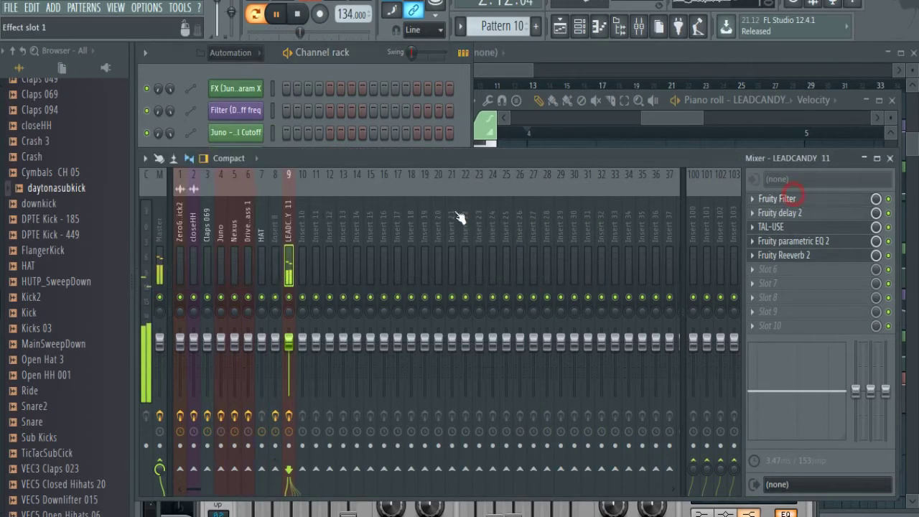
{"action": "right_click", "coordinate": [229, 226]}
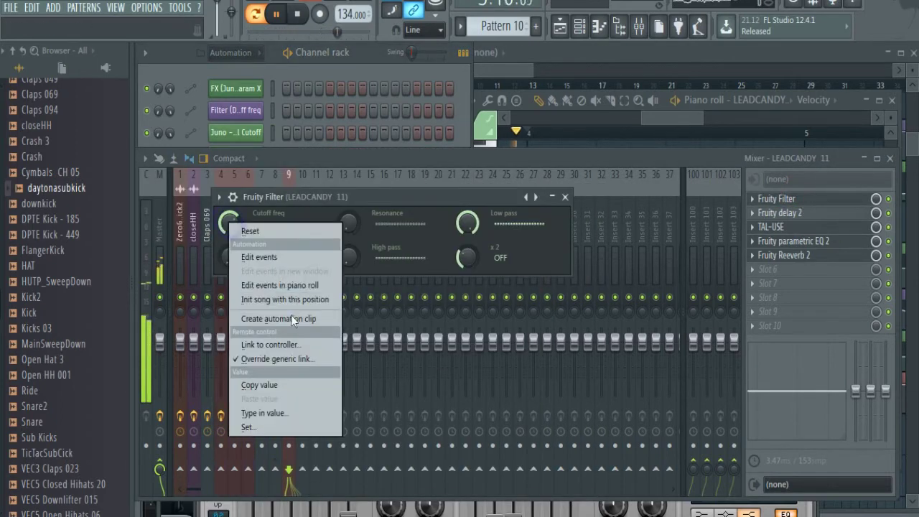
{"action": "left_click", "coordinate": [290, 320]}
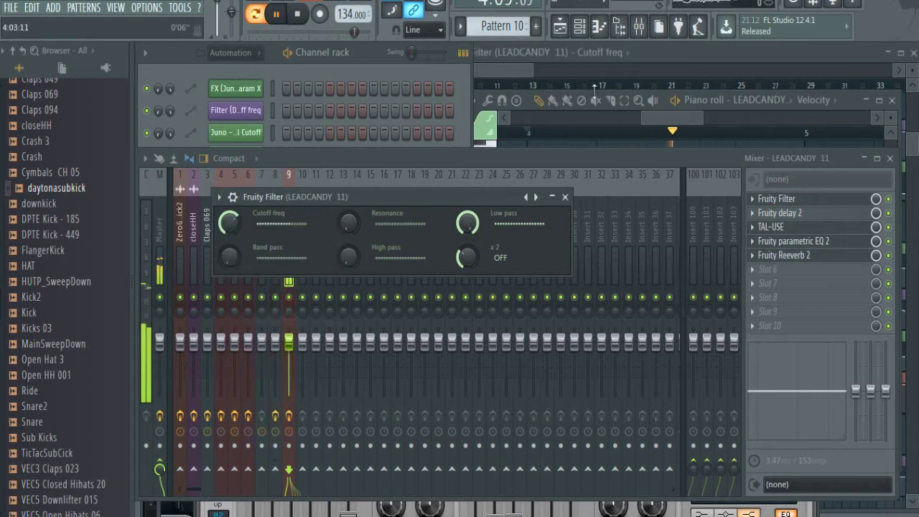
Play the arrangement from about bar 66 and check Pattern 8's Nexus part before returning to the lead melody in Pattern 10.
{"action": "left_click", "coordinate": [508, 74]}
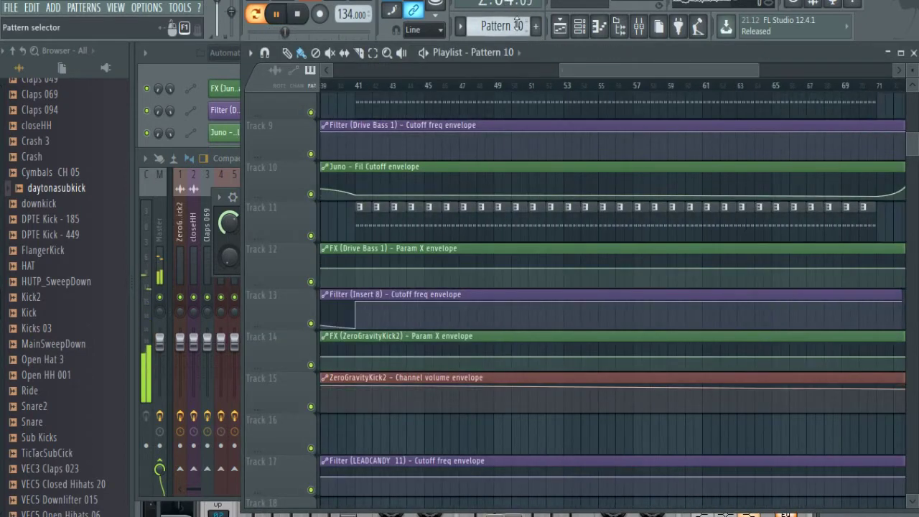
{"action": "left_click_drag", "start_coordinate": [572, 72], "coordinate": [716, 81]}
{"action": "left_click", "coordinate": [641, 85]}
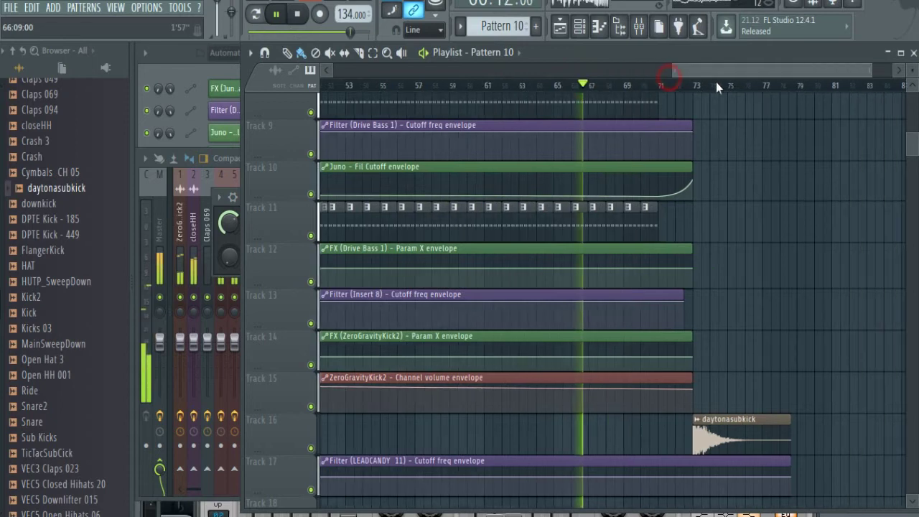
{"action": "left_click", "coordinate": [214, 75]}
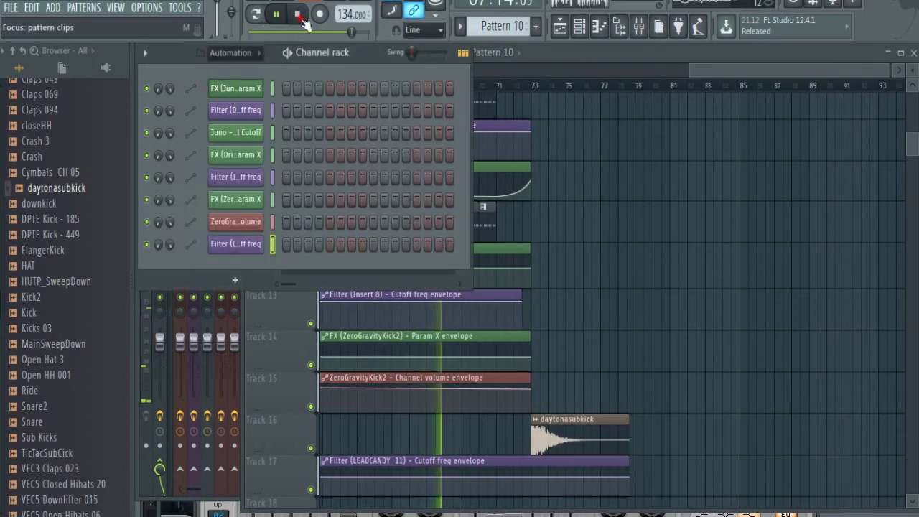
{"action": "scroll", "coordinate": [505, 28], "scroll_direction": "up", "scroll_amount": 2}
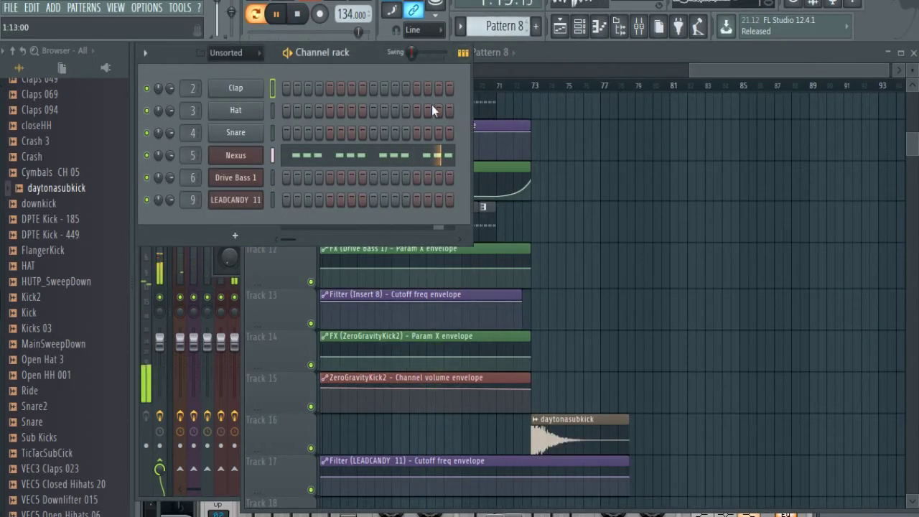
{"action": "scroll", "coordinate": [505, 29], "scroll_direction": "down", "scroll_amount": 2}
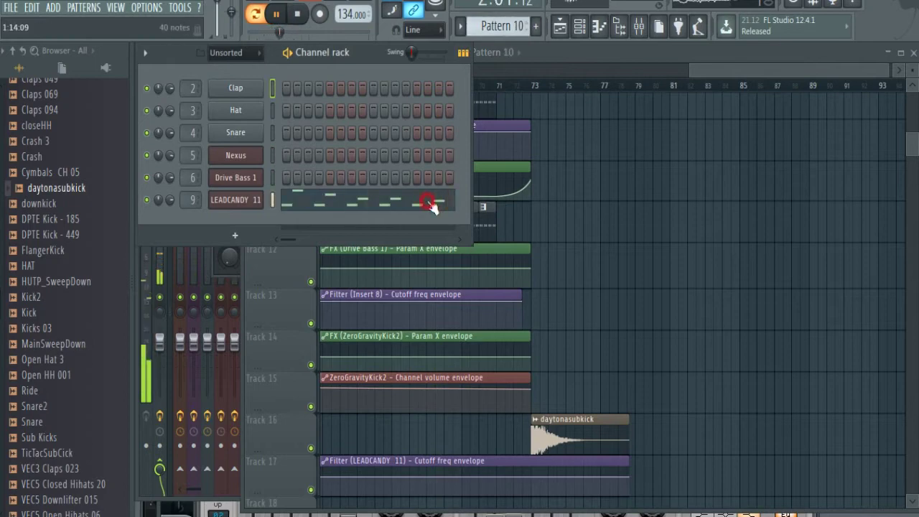
Transpose all LEADCANDY 11 melody notes in Pattern 10 down one semitone and return to the playlist.
{"action": "left_click", "coordinate": [431, 206]}
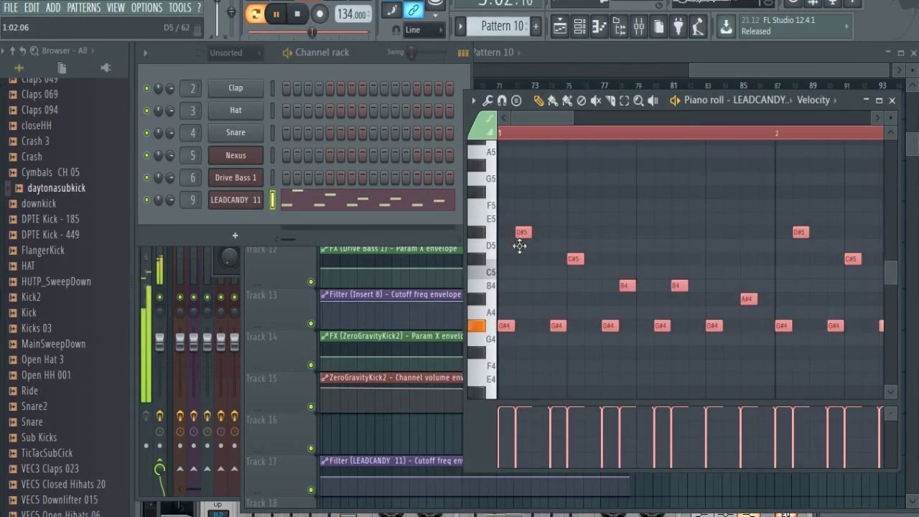
{"action": "key", "text": "Down"}
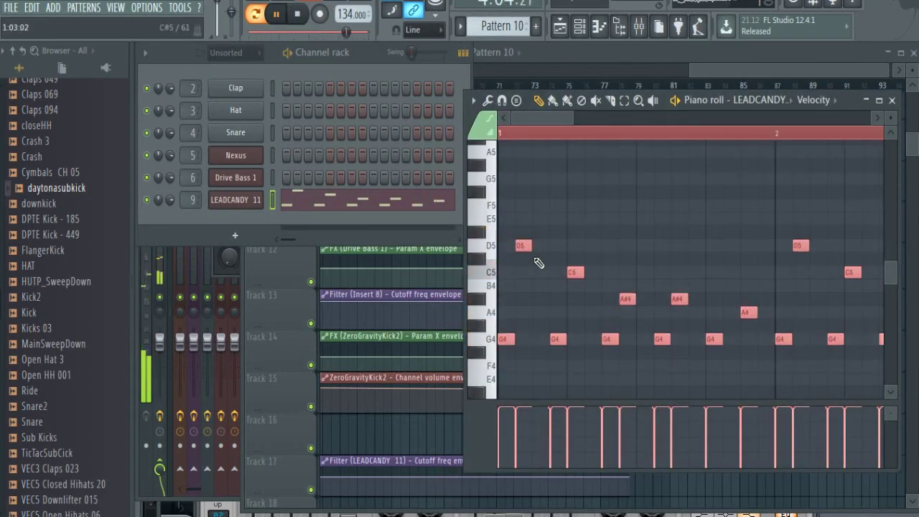
{"action": "left_click", "coordinate": [709, 69]}
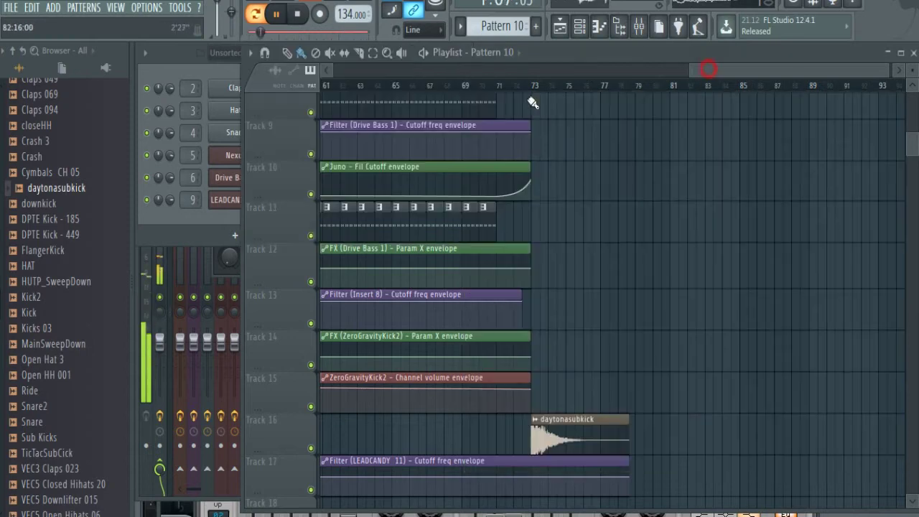
Place four consecutive Pattern 10 clips on Track 18 from bar 73 to bar 89.
{"action": "scroll", "coordinate": [538, 277], "scroll_direction": "down", "scroll_amount": 3}
{"action": "left_click", "coordinate": [539, 391]}
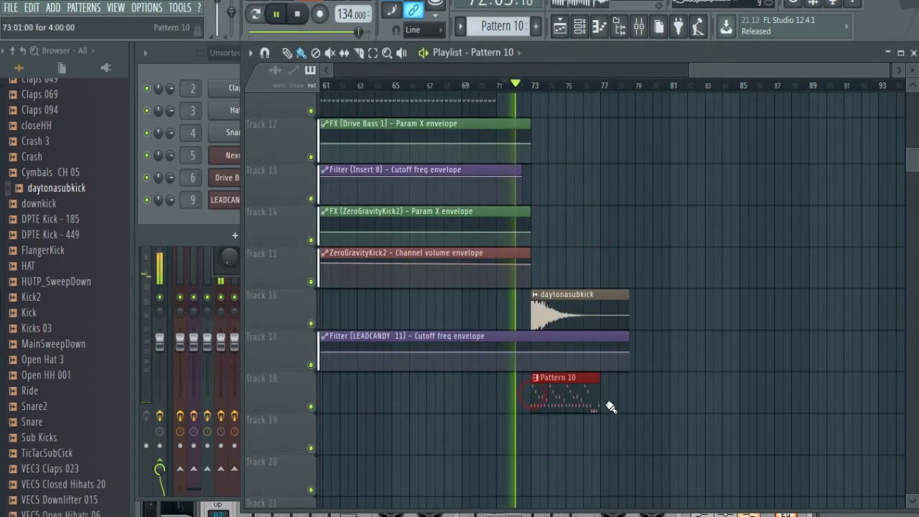
{"action": "mouse_move", "coordinate": [609, 405]}
{"action": "left_mouse_down"}
{"action": "mouse_move", "coordinate": [763, 402]}
{"action": "mouse_move", "coordinate": [772, 431]}
{"action": "left_mouse_up"}
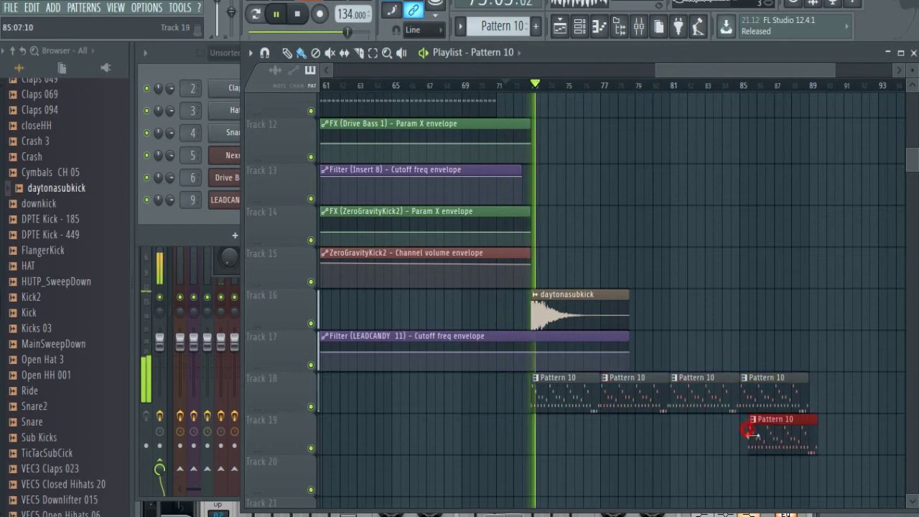
Extend the LEADCANDY 11 Filter cutoff clip to about bar 88, adding a point at bar 73 and raising the end point to 100%.
{"action": "left_click_drag", "start_coordinate": [630, 337], "coordinate": [804, 337]}
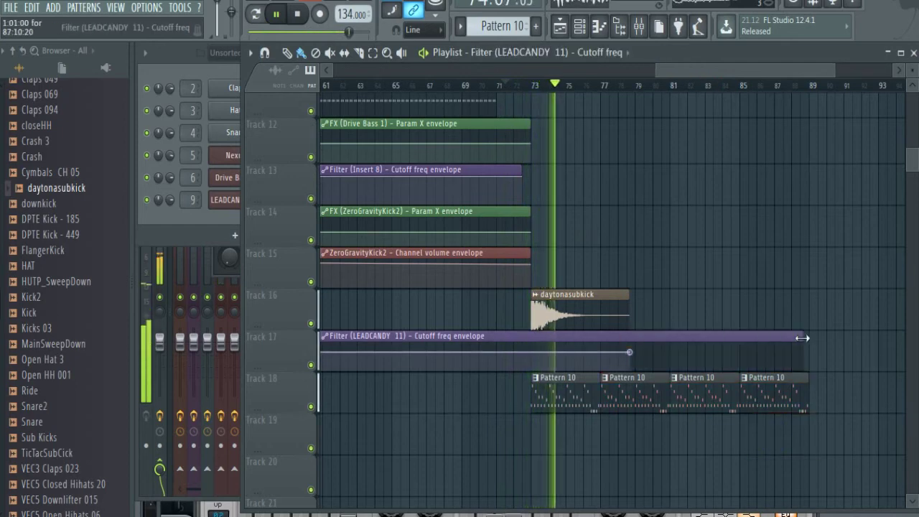
{"action": "left_click_drag", "start_coordinate": [835, 73], "coordinate": [742, 74]}
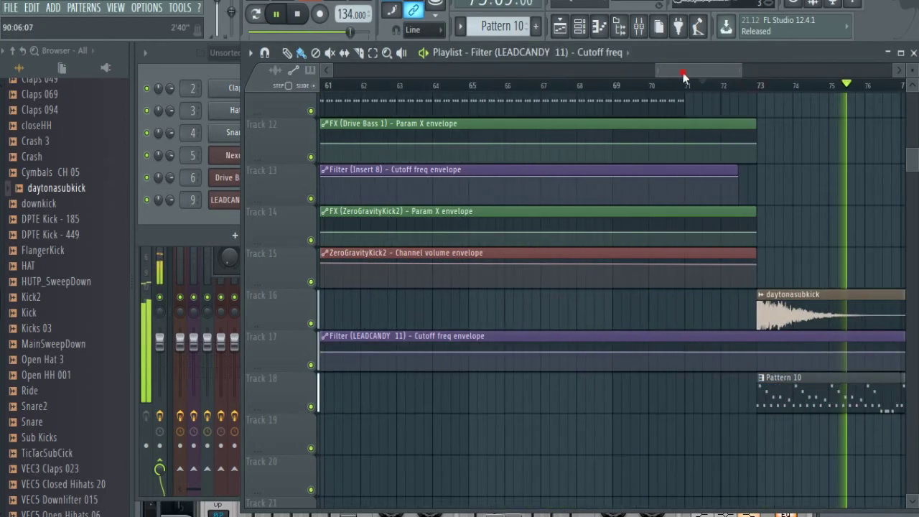
{"action": "left_click_drag", "start_coordinate": [683, 75], "coordinate": [712, 87]}
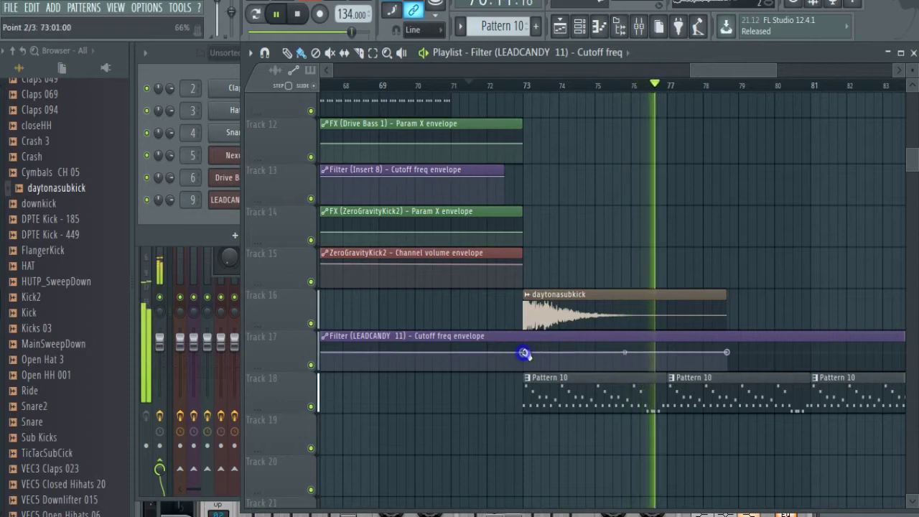
{"action": "left_click_drag", "start_coordinate": [763, 75], "coordinate": [795, 74]}
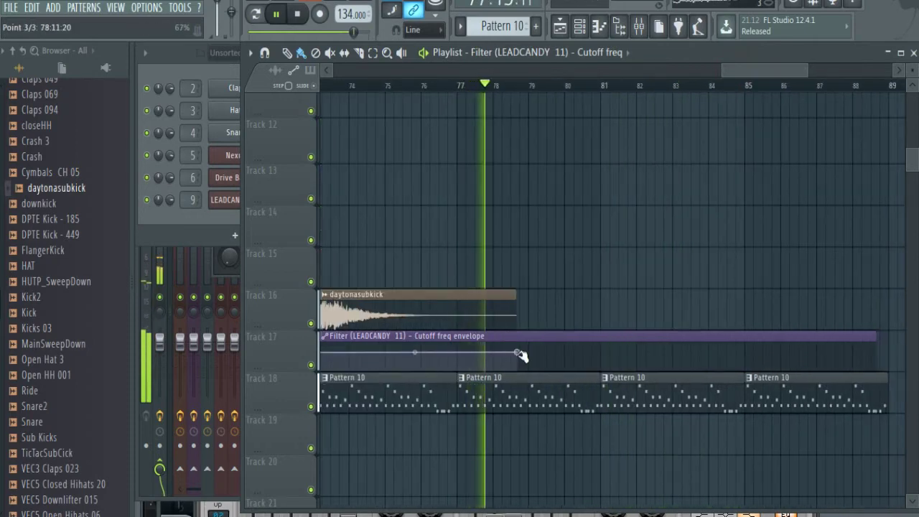
{"action": "left_click_drag", "start_coordinate": [561, 354], "coordinate": [871, 334]}
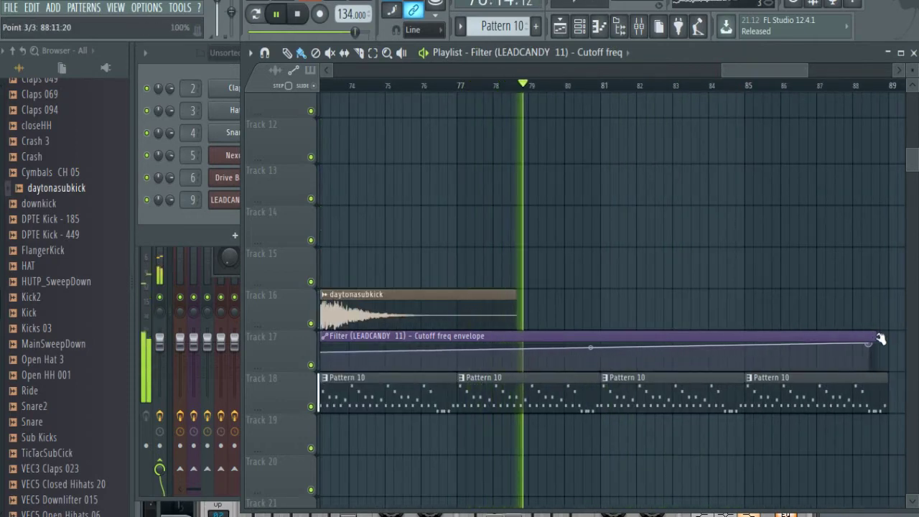
Align the end of the LEADCANDY 11 Filter cutoff clip and its final automation point with bar 89.
{"action": "left_click_drag", "start_coordinate": [725, 70], "coordinate": [800, 65]}
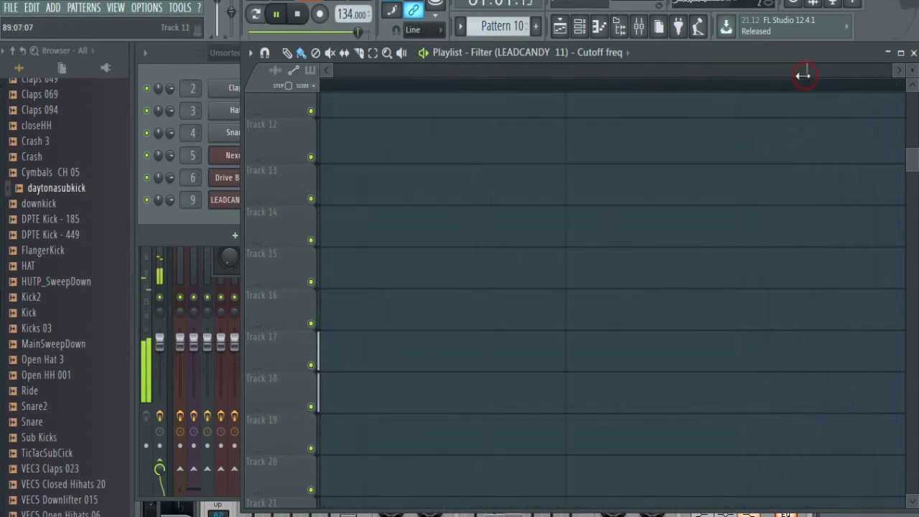
{"action": "left_click", "coordinate": [802, 74]}
{"action": "left_click_drag", "start_coordinate": [469, 339], "coordinate": [576, 340]}
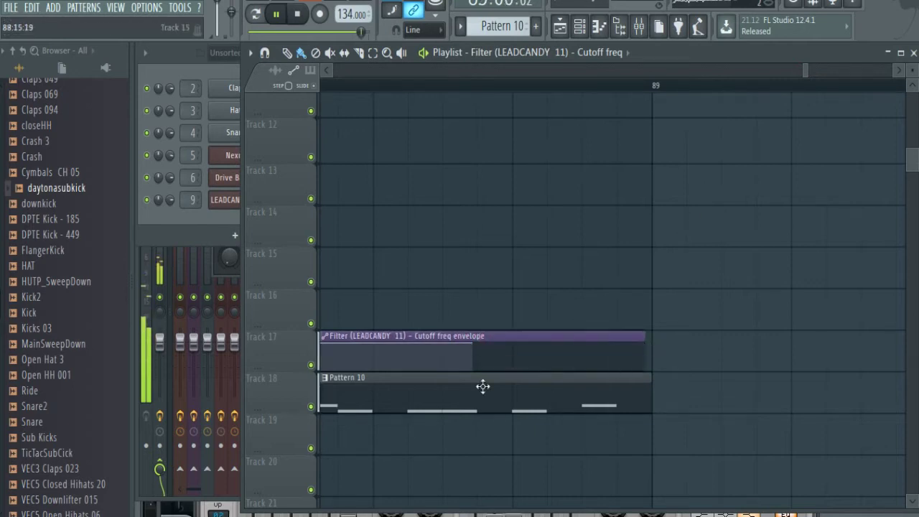
{"action": "left_click_drag", "start_coordinate": [493, 341], "coordinate": [676, 338]}
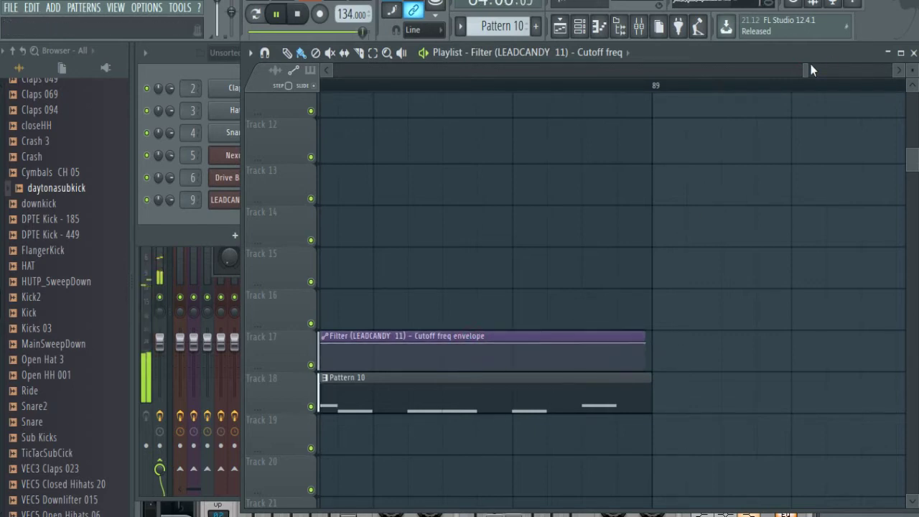
{"action": "left_click_drag", "start_coordinate": [809, 68], "coordinate": [805, 73]}
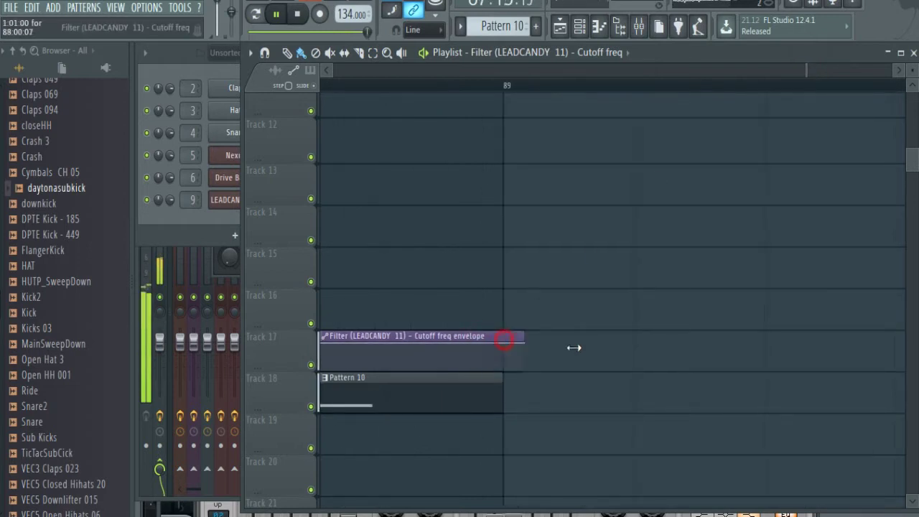
{"action": "left_click_drag", "start_coordinate": [573, 347], "coordinate": [704, 347]}
{"action": "left_click_drag", "start_coordinate": [614, 347], "coordinate": [502, 344]}
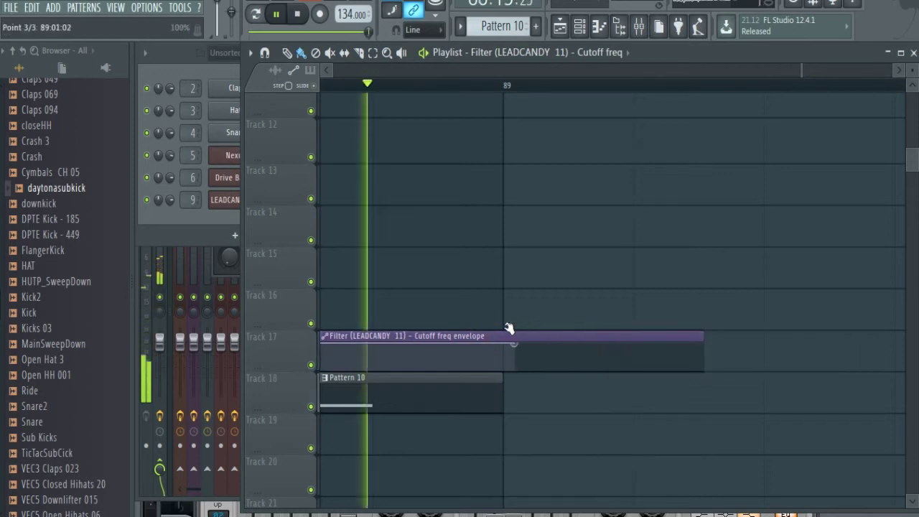
{"action": "left_click_drag", "start_coordinate": [581, 334], "coordinate": [507, 332]}
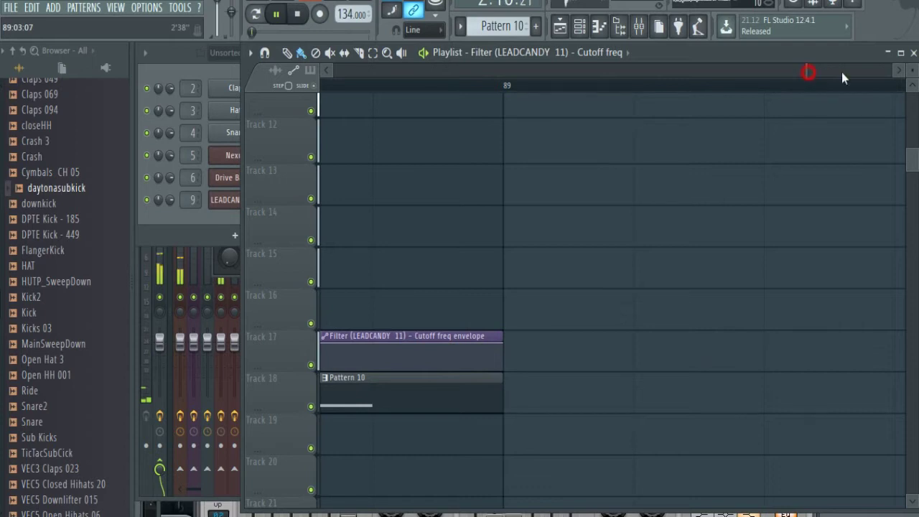
Extend the LEADCANDY 11 Filter cutoff clip to bar 105 and add four Pattern 10 clips from bar 89 to 105.
{"action": "left_click_drag", "start_coordinate": [841, 71], "coordinate": [807, 81]}
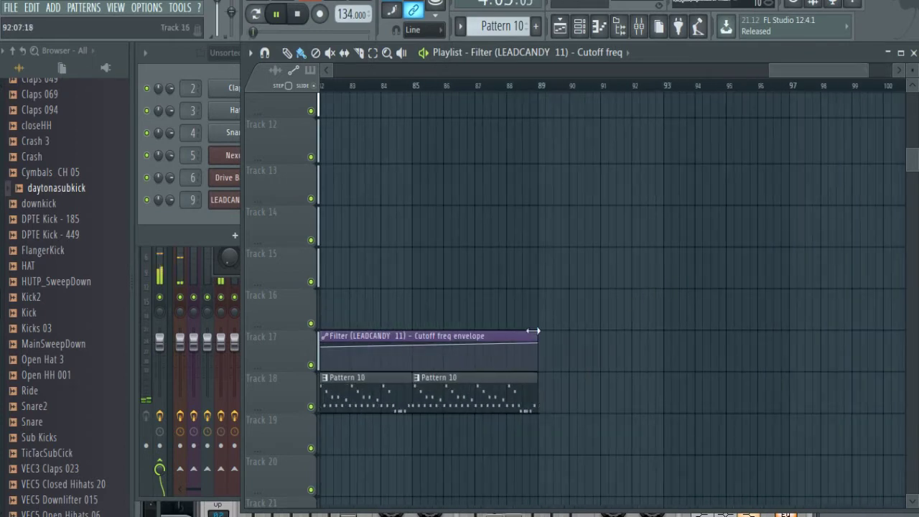
{"action": "left_click_drag", "start_coordinate": [537, 336], "coordinate": [872, 336]}
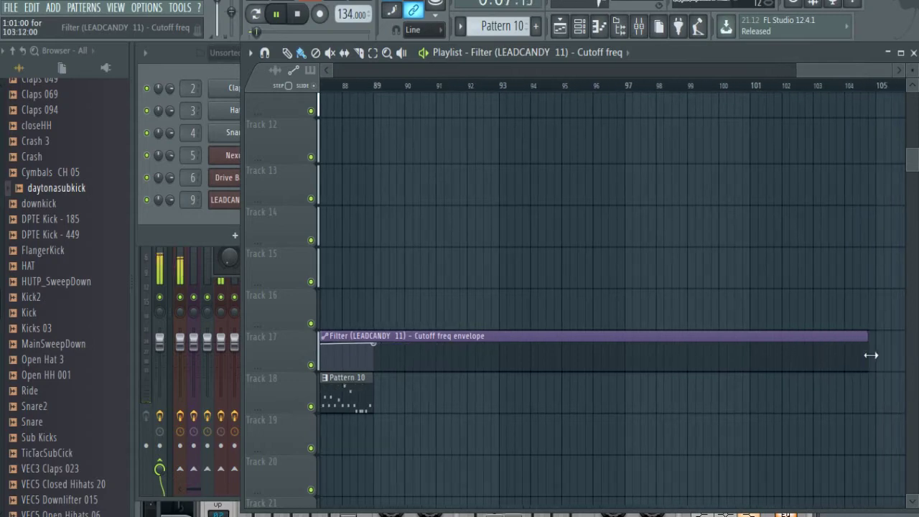
{"action": "left_click_drag", "start_coordinate": [378, 404], "coordinate": [799, 393]}
{"action": "left_click", "coordinate": [732, 465]}
{"action": "right_click", "coordinate": [756, 471]}
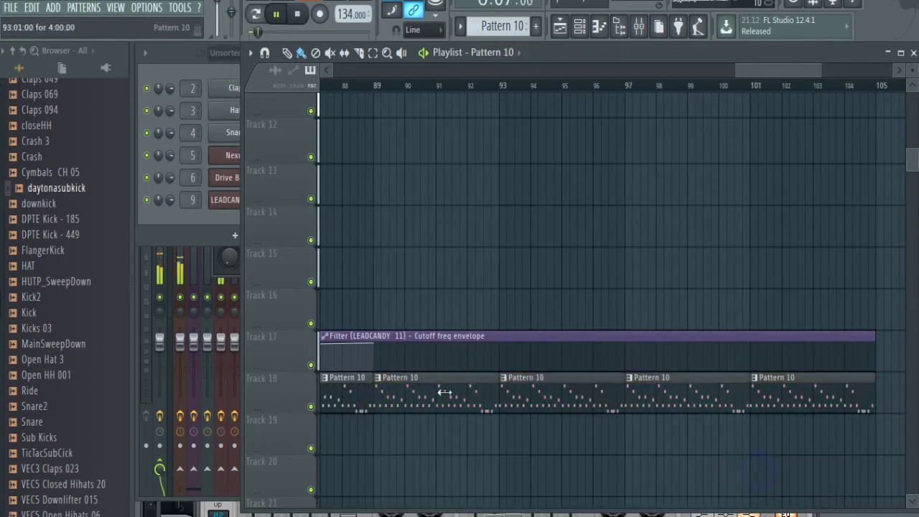
Curve the LEADCANDY 11 Filter cutoff automation down from bar 89 to about 37% near bar 105.
{"action": "left_click", "coordinate": [624, 359]}
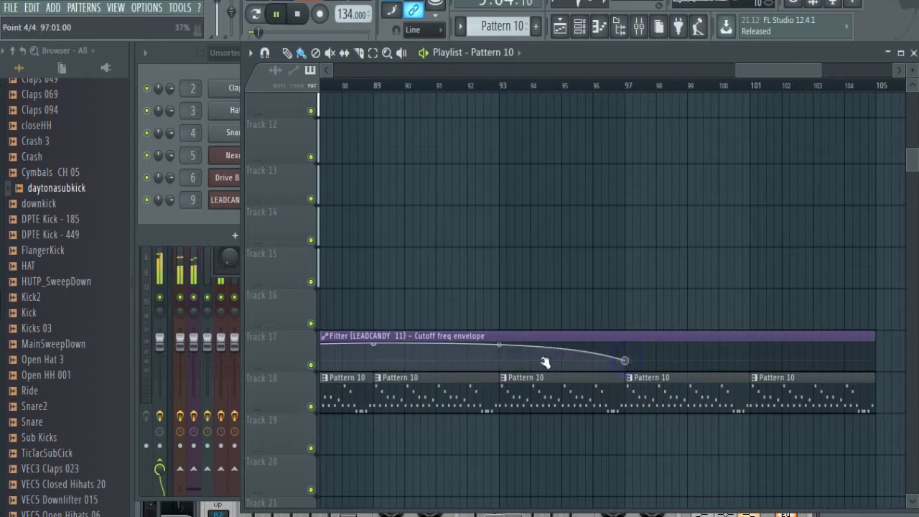
{"action": "right_click", "coordinate": [624, 360]}
{"action": "left_click", "coordinate": [650, 270]}
{"action": "left_click", "coordinate": [868, 361]}
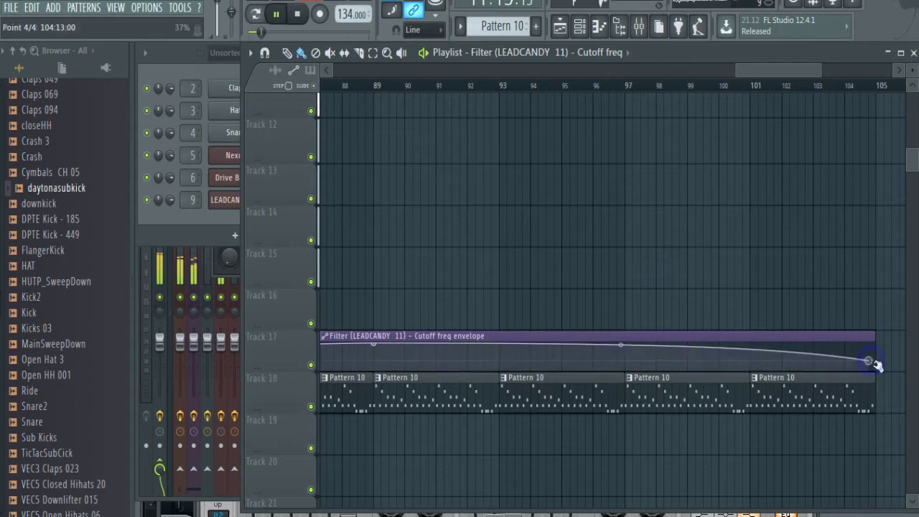
Play the arrangement from about bar 95 and about bar 86 to check the lead's filter automation.
{"action": "left_click", "coordinate": [574, 88]}
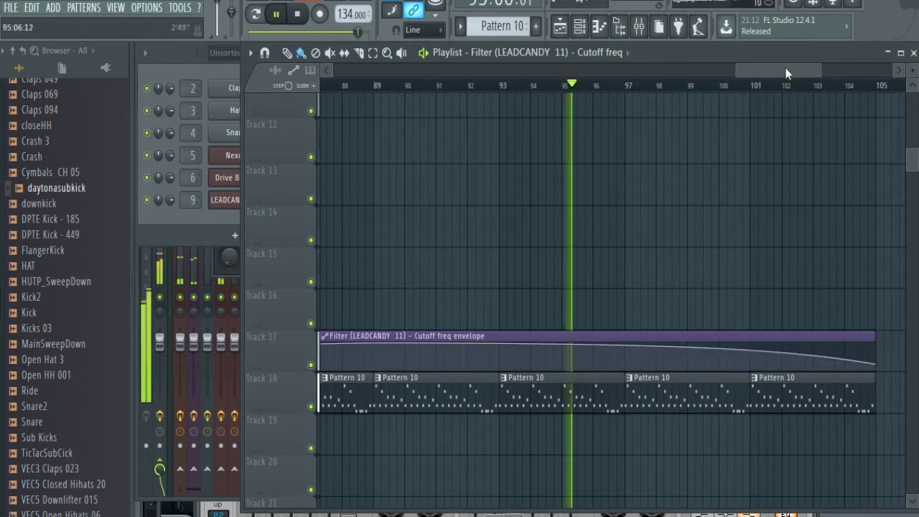
{"action": "left_click_drag", "start_coordinate": [786, 71], "coordinate": [750, 70]}
{"action": "left_click", "coordinate": [543, 89]}
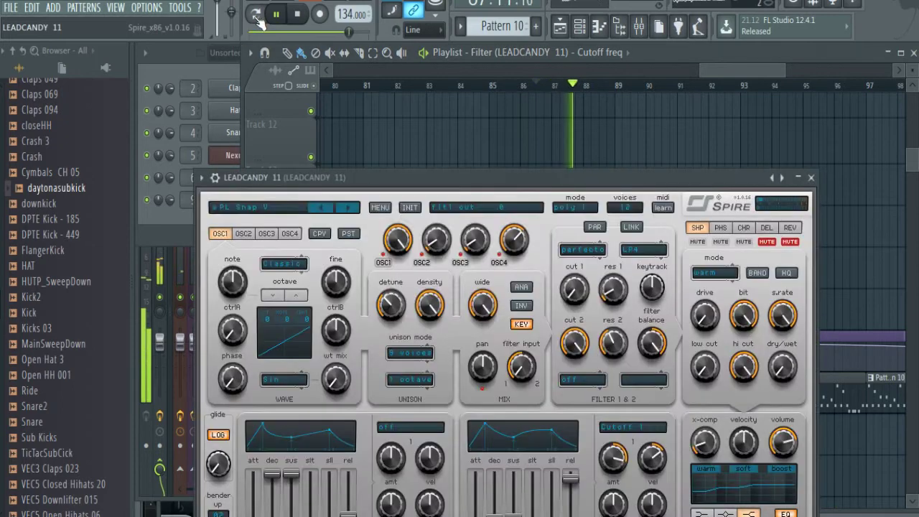
Adjust the Filter 1 cutoff in the lead's Spire in pattern mode and create an automation clip for it.
{"action": "left_click", "coordinate": [256, 14]}
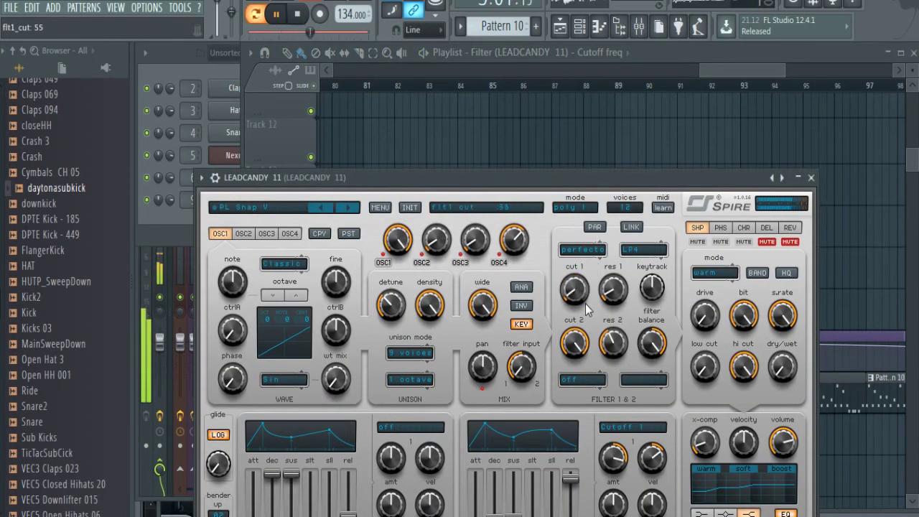
{"action": "left_click", "coordinate": [181, 9]}
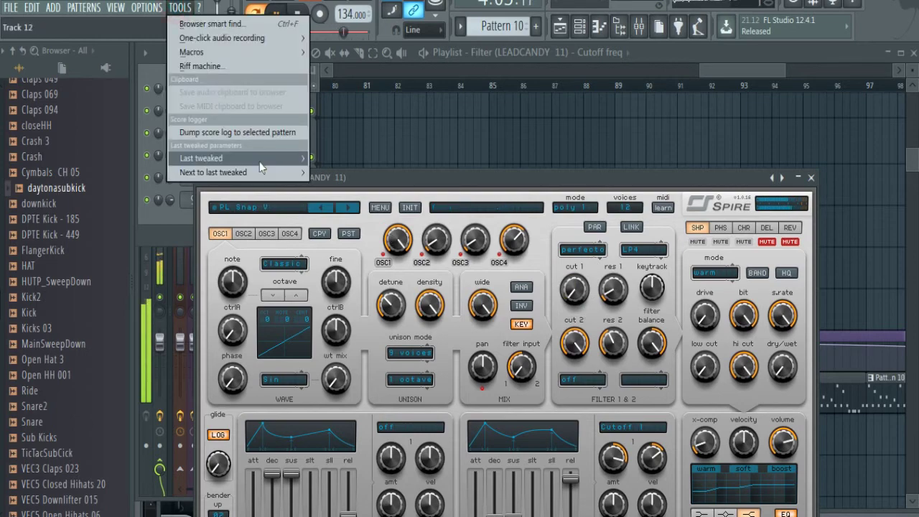
{"action": "mouse_move", "coordinate": [244, 158]}
{"action": "left_click", "coordinate": [352, 236]}
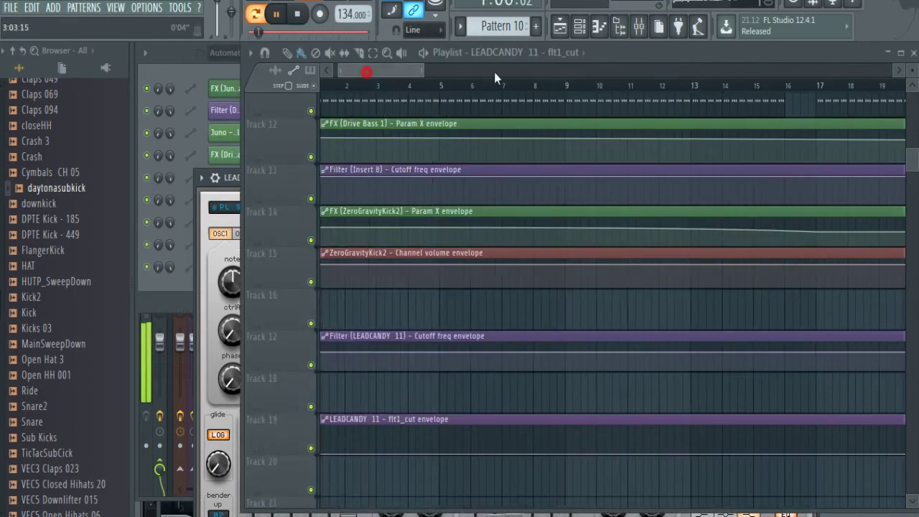
Add a point around bar 73 at 0% in the flt1_cut envelope and shape a rising curve to bar 89.
{"action": "left_click_drag", "start_coordinate": [713, 83], "coordinate": [699, 83]}
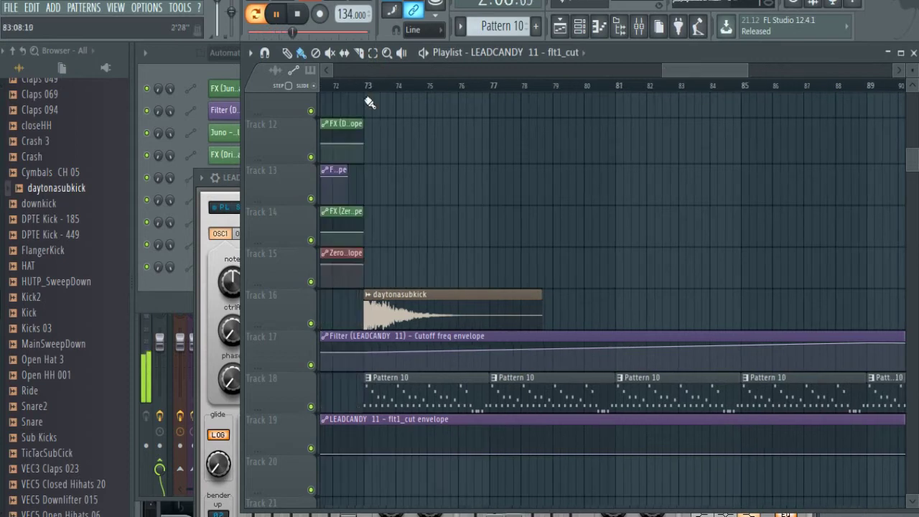
{"action": "left_click", "coordinate": [368, 87]}
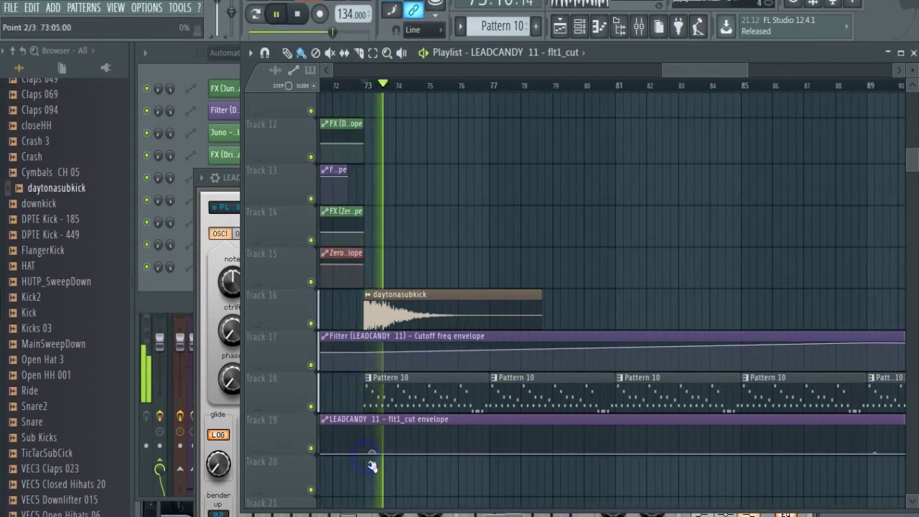
{"action": "left_click_drag", "start_coordinate": [872, 445], "coordinate": [869, 425]}
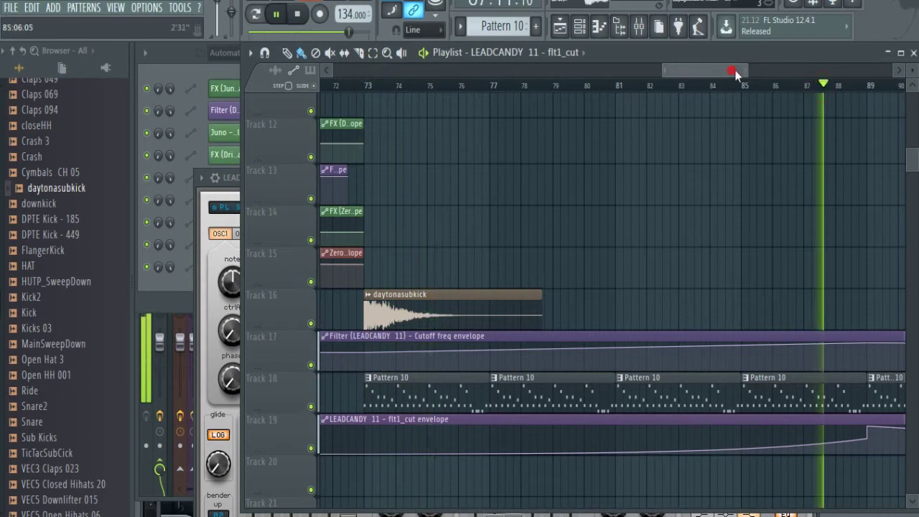
Shape the flt1_cut envelope to stay high after bar 89 and curve down to about 5% at bar 105.
{"action": "left_click_drag", "start_coordinate": [737, 71], "coordinate": [757, 71]}
{"action": "left_click_drag", "start_coordinate": [613, 440], "coordinate": [614, 427]}
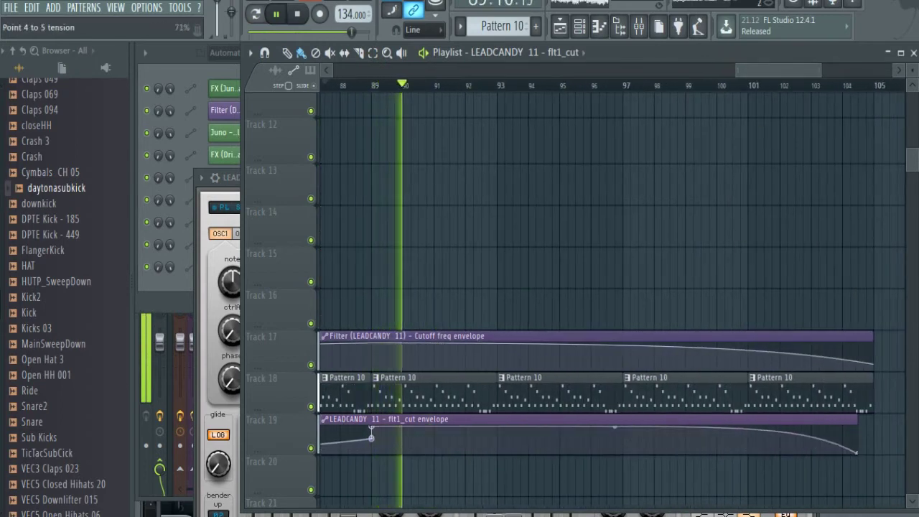
{"action": "left_click_drag", "start_coordinate": [857, 449], "coordinate": [872, 450]}
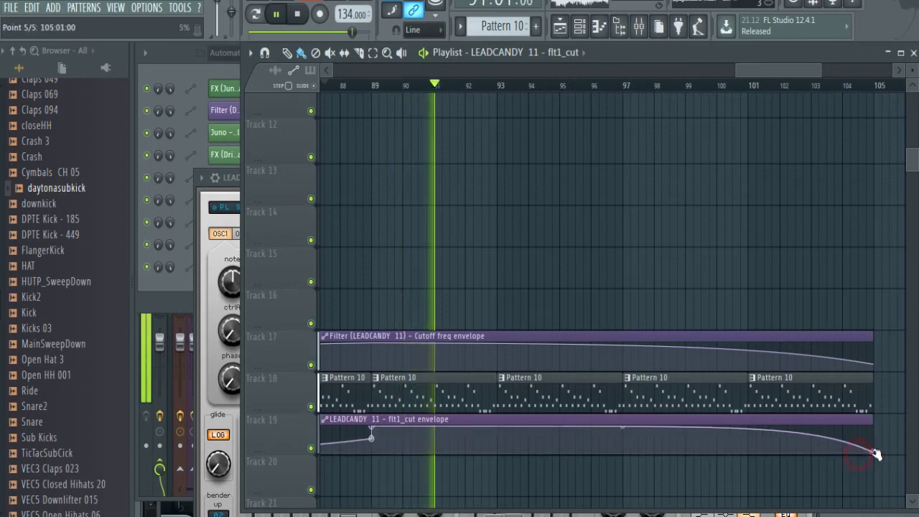
Play from about bar 103 and soften the closing falls of the Filter cutoff and flt1_cut curves, using 46% tension for flt1_cut.
{"action": "left_click", "coordinate": [811, 85]}
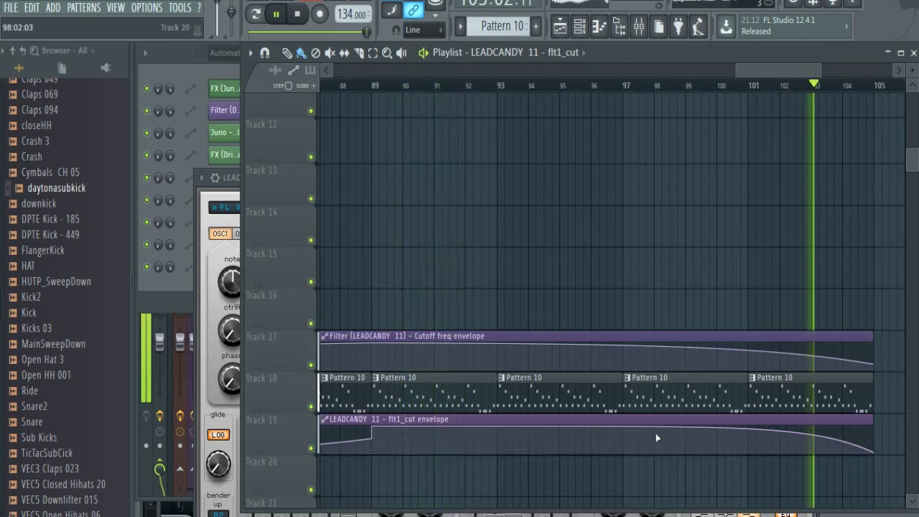
{"action": "left_click_drag", "start_coordinate": [623, 348], "coordinate": [623, 345]}
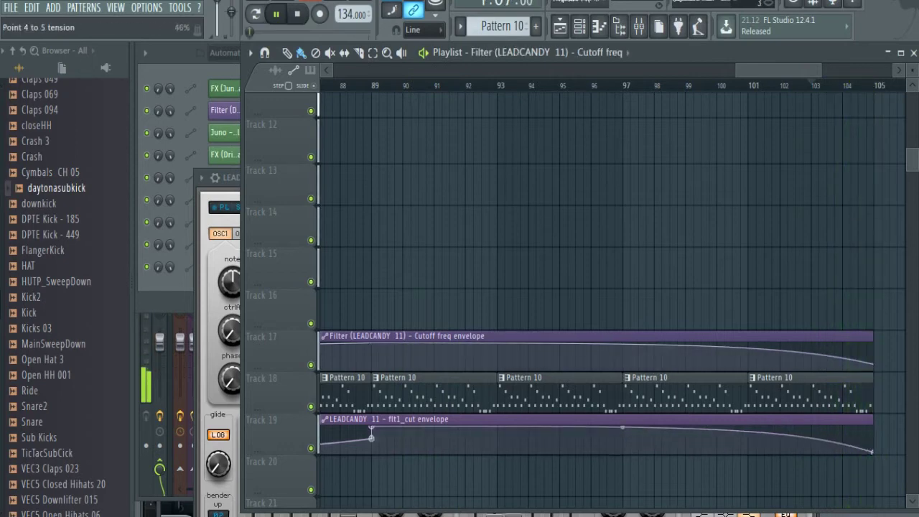
{"action": "left_click", "coordinate": [623, 427]}
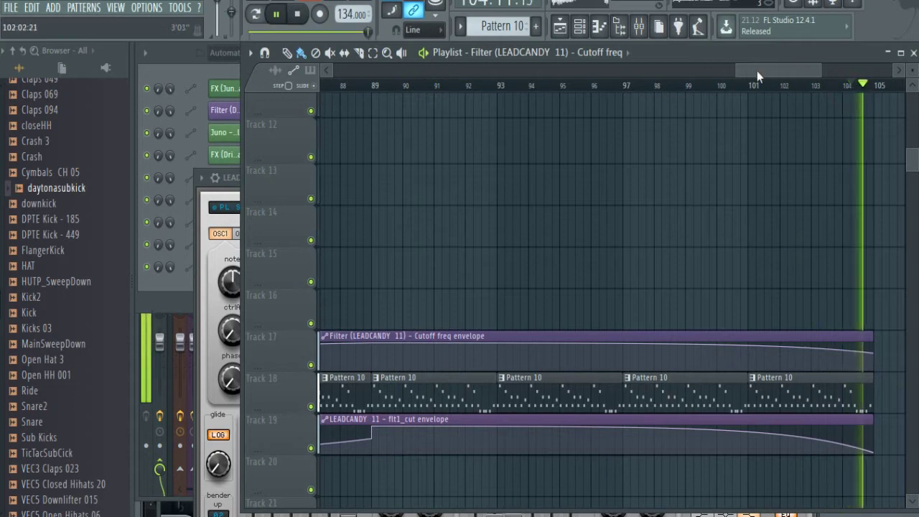
{"action": "left_click_drag", "start_coordinate": [736, 69], "coordinate": [615, 64]}
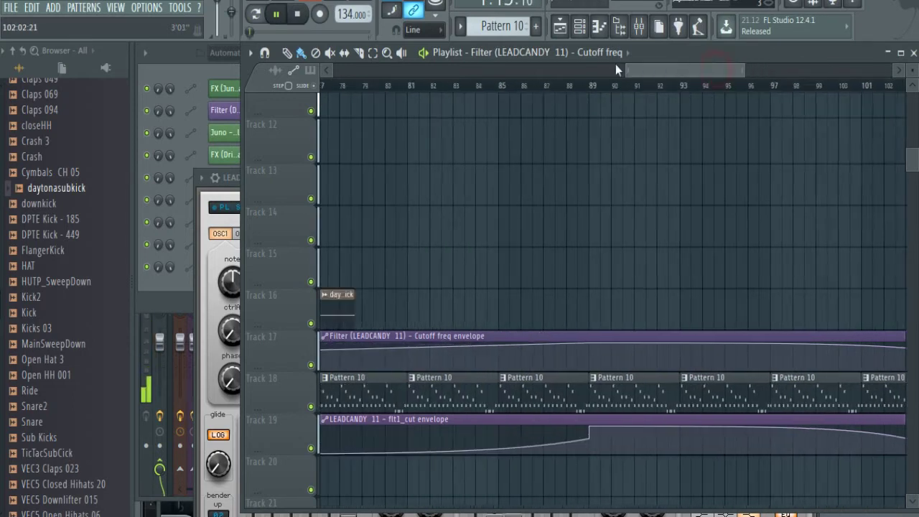
Show the Unsorted channels in pattern mode and add a new Spire channel with the new Pattern 11.
{"action": "left_click", "coordinate": [209, 76]}
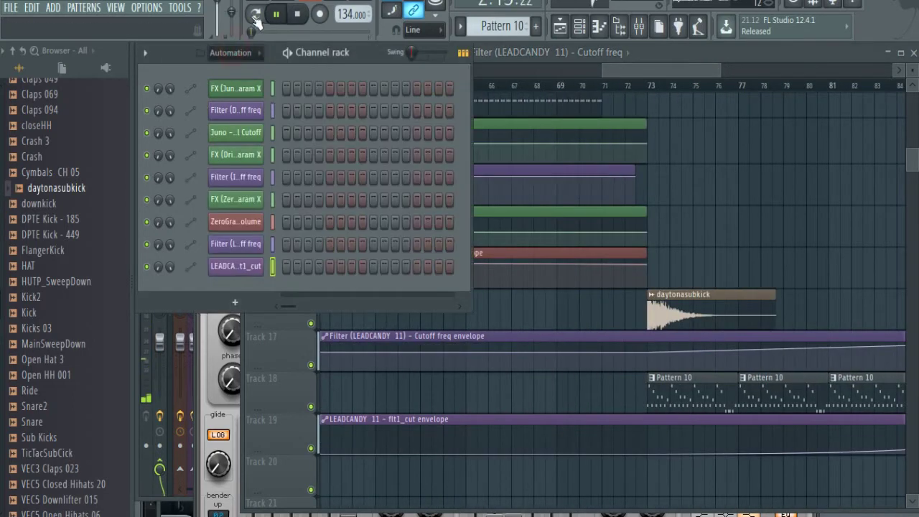
{"action": "scroll", "coordinate": [502, 27], "scroll_direction": "up", "scroll_amount": 3}
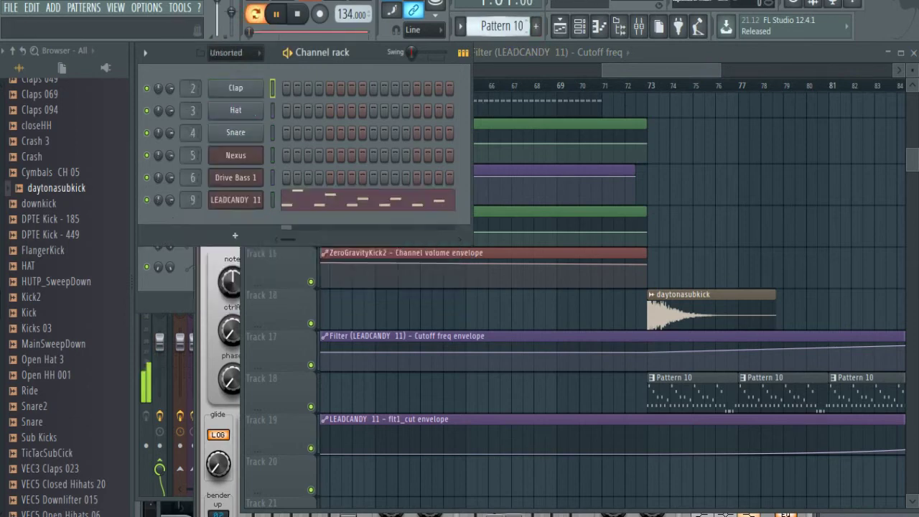
{"action": "scroll", "coordinate": [501, 27], "scroll_direction": "down", "scroll_amount": 2}
{"action": "scroll", "coordinate": [502, 26], "scroll_direction": "down", "scroll_amount": 2}
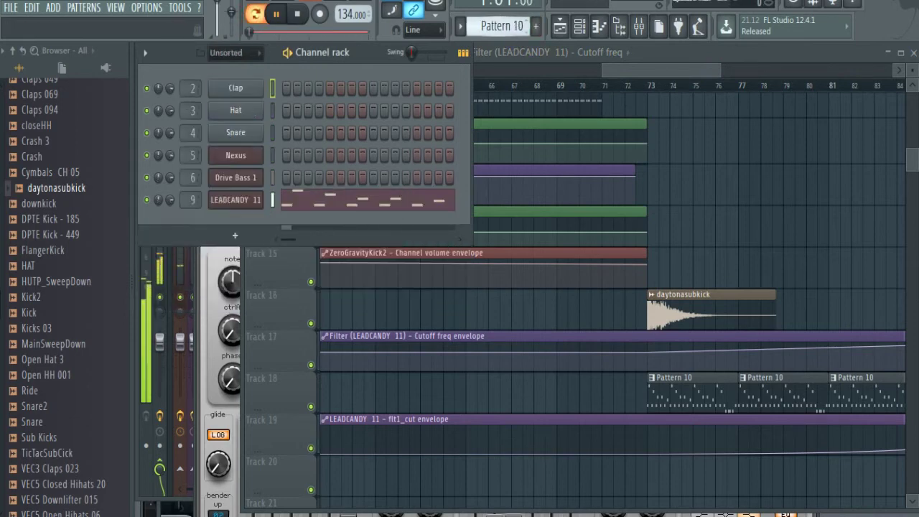
{"action": "left_click", "coordinate": [248, 234]}
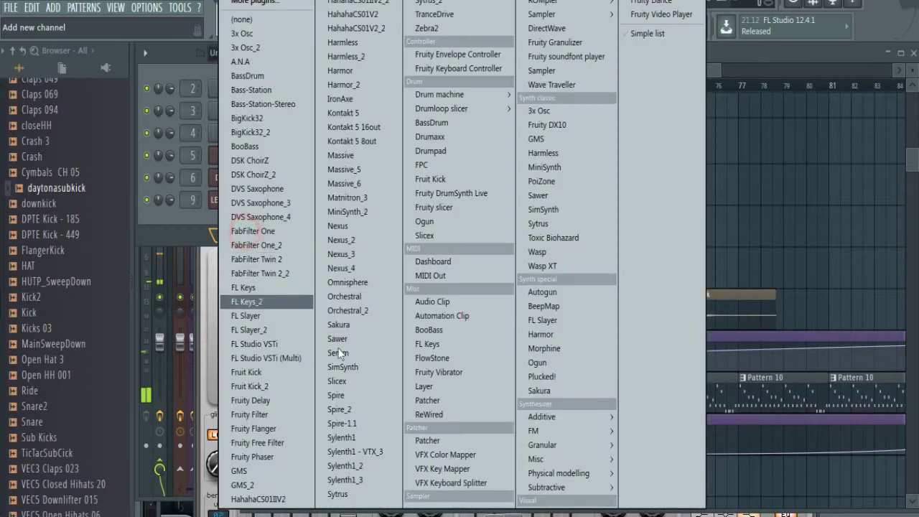
{"action": "left_click", "coordinate": [348, 397]}
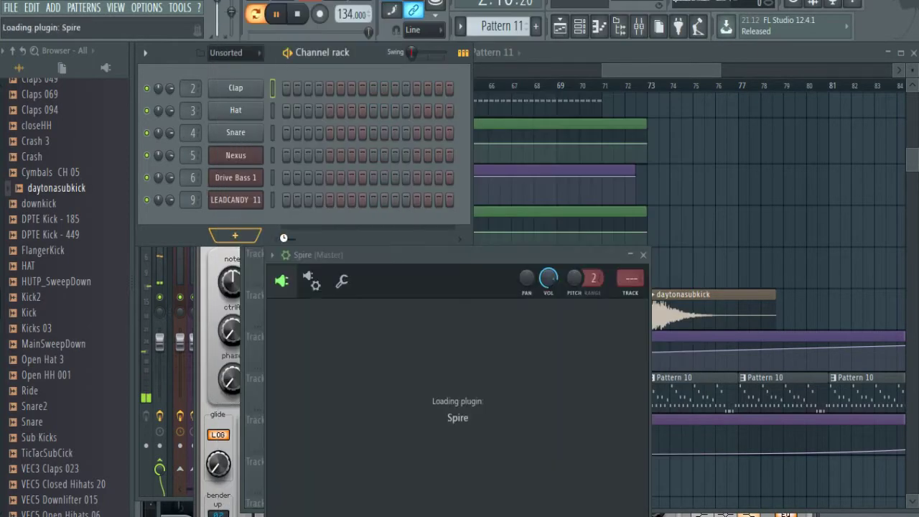
Load the BA Kung Fu preset in the new Spire channel.
{"action": "left_click", "coordinate": [285, 256]}
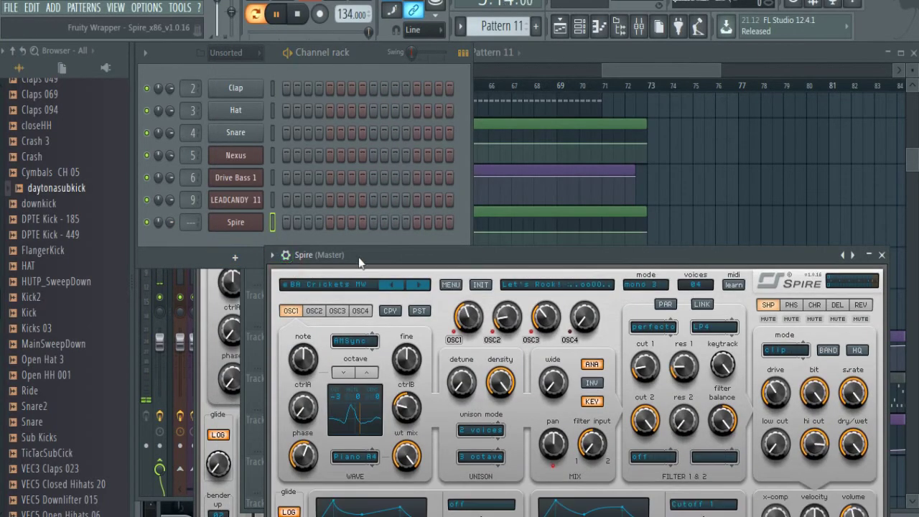
{"action": "left_click_drag", "start_coordinate": [294, 256], "coordinate": [266, 83]}
{"action": "left_click", "coordinate": [305, 119]}
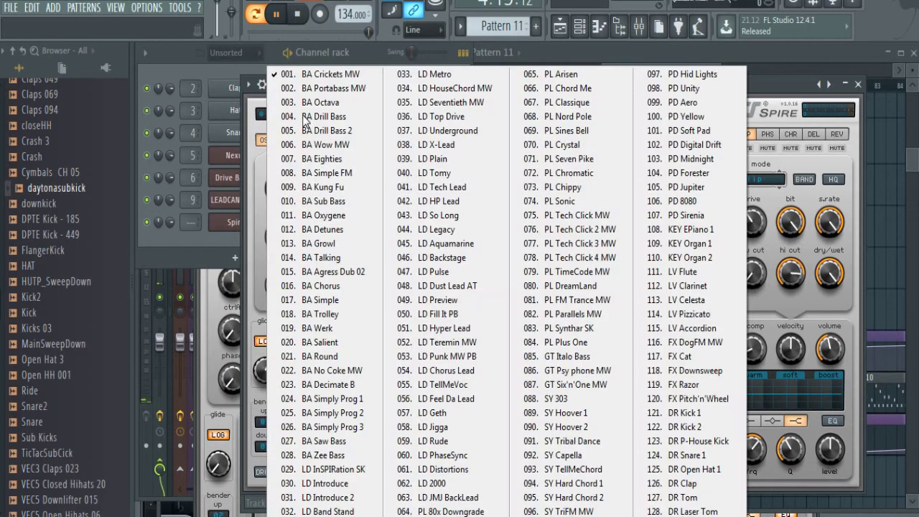
{"action": "left_click", "coordinate": [341, 187]}
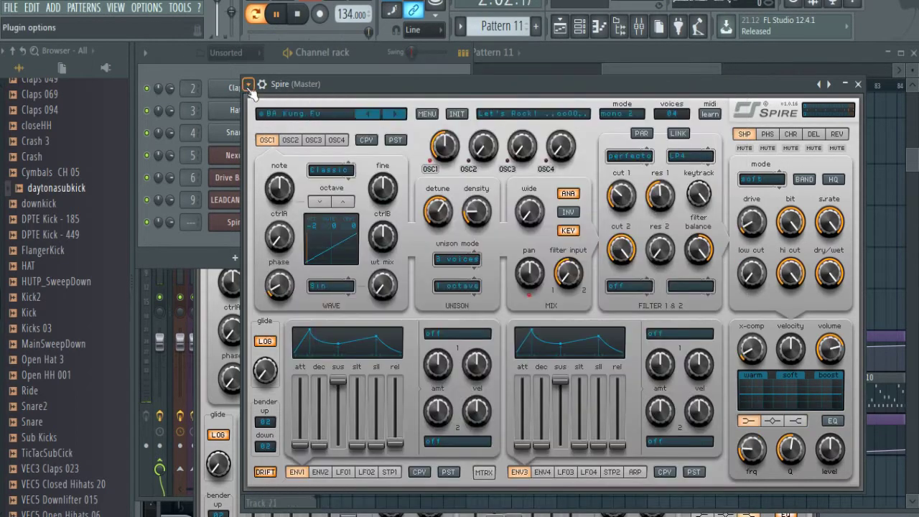
Draw a G4 note at the start of Spire's piano roll in Pattern 11 and stretch it to about 8 bars.
{"action": "left_click", "coordinate": [249, 84]}
{"action": "left_click", "coordinate": [256, 107]}
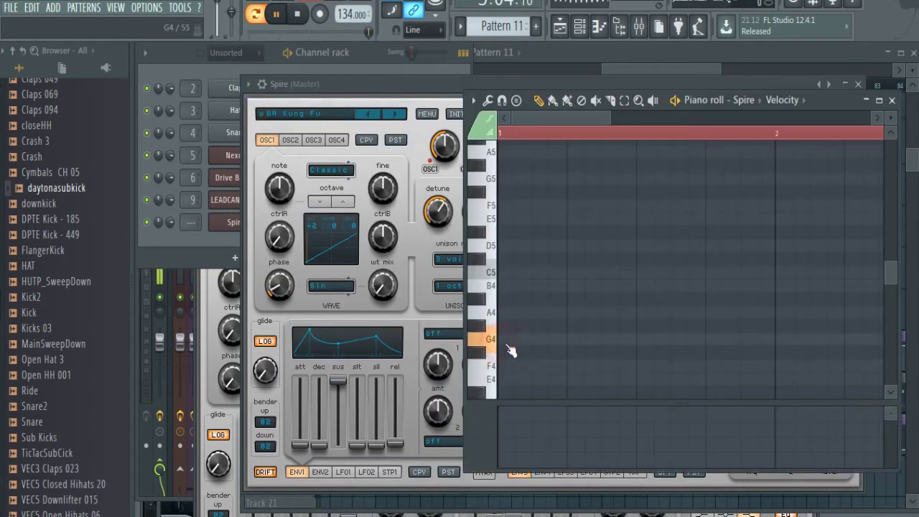
{"action": "left_click_drag", "start_coordinate": [511, 341], "coordinate": [627, 328]}
{"action": "left_click_drag", "start_coordinate": [550, 117], "coordinate": [510, 117]}
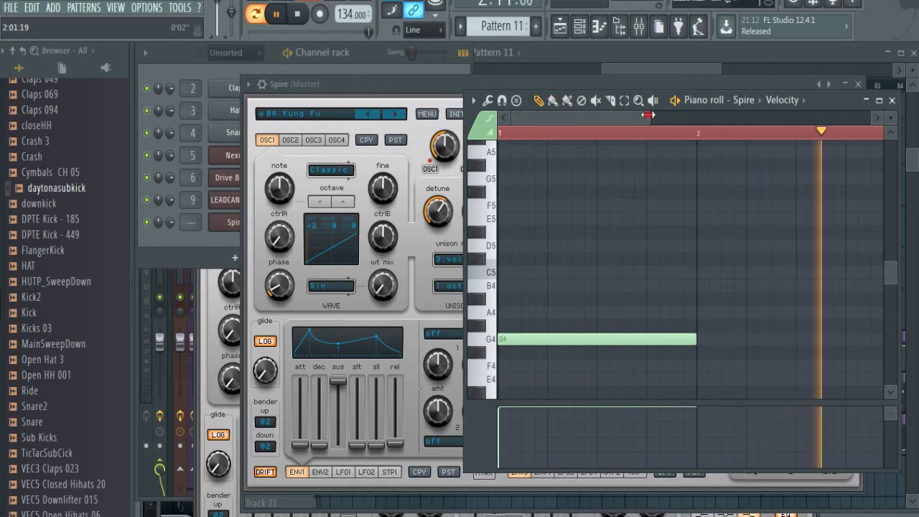
{"action": "left_click_drag", "start_coordinate": [651, 117], "coordinate": [870, 119]}
{"action": "right_click", "coordinate": [762, 137]}
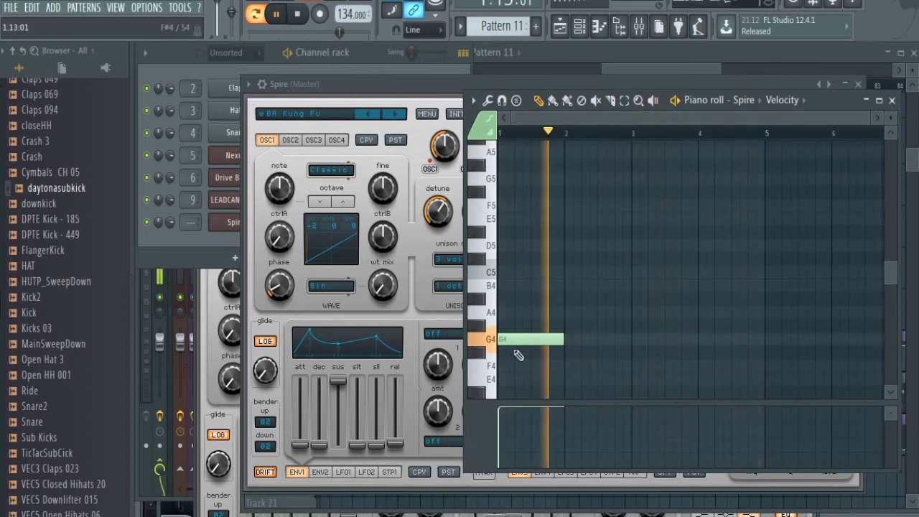
{"action": "left_click_drag", "start_coordinate": [562, 340], "coordinate": [734, 324]}
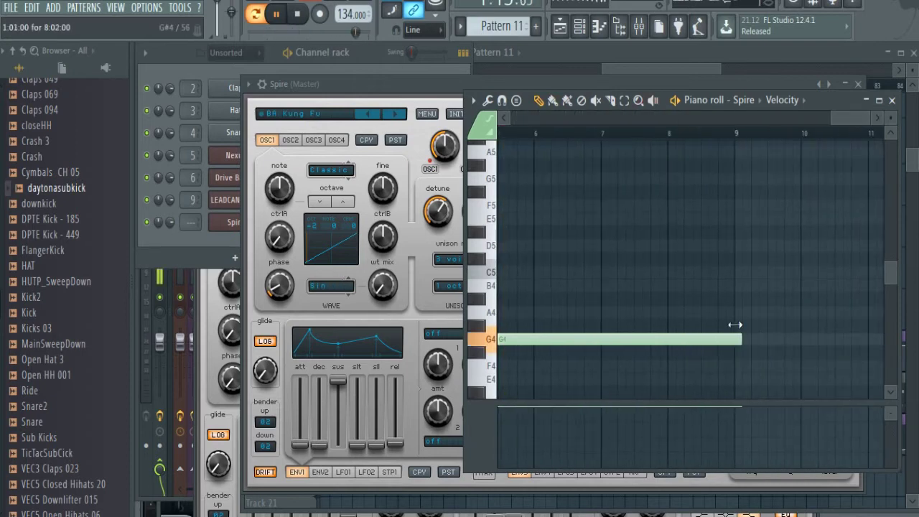
Route the Spire channel to mixer track 10 and load Fruity Reeverb 2 in its first effect slot.
{"action": "left_click", "coordinate": [689, 76]}
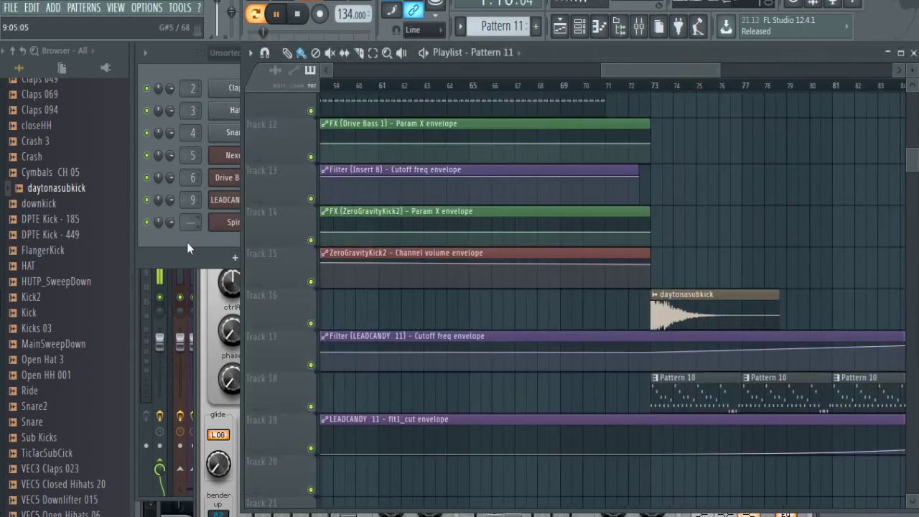
{"action": "left_click", "coordinate": [186, 241]}
{"action": "left_click", "coordinate": [639, 27]}
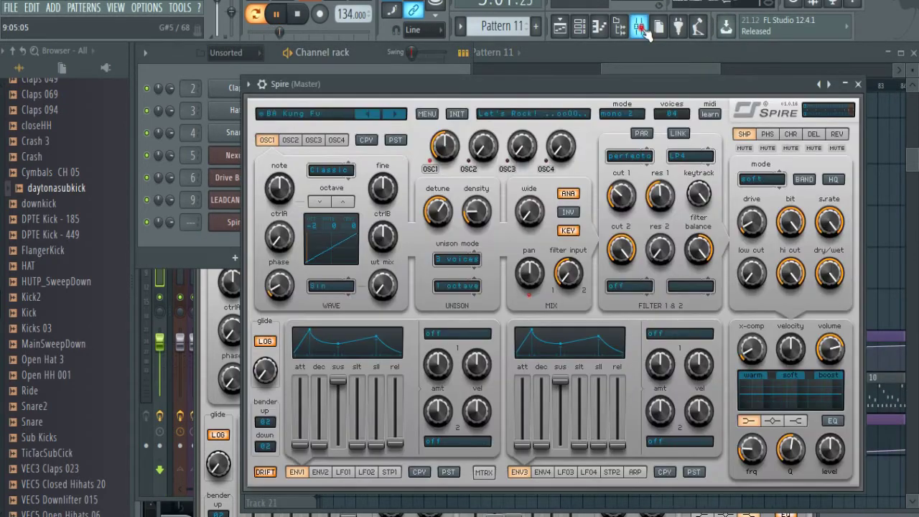
{"action": "right_click", "coordinate": [301, 228]}
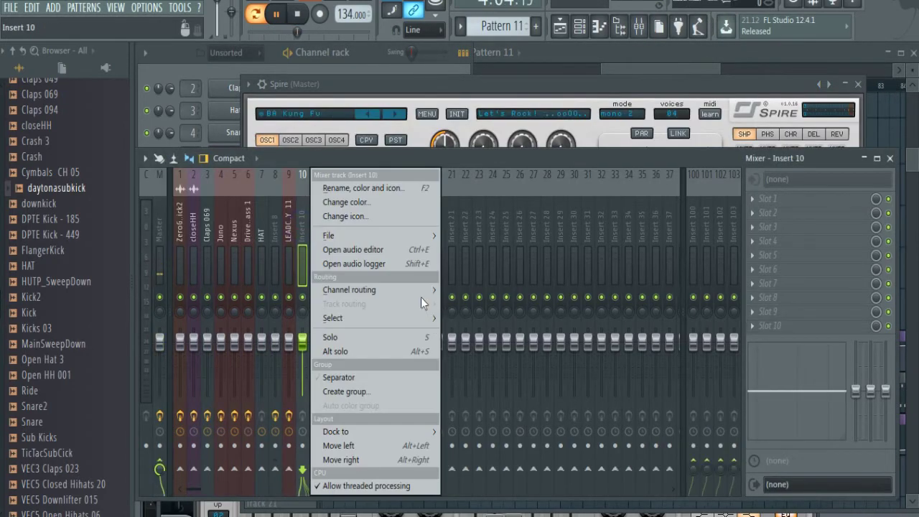
{"action": "mouse_move", "coordinate": [402, 290]}
{"action": "left_click", "coordinate": [480, 291]}
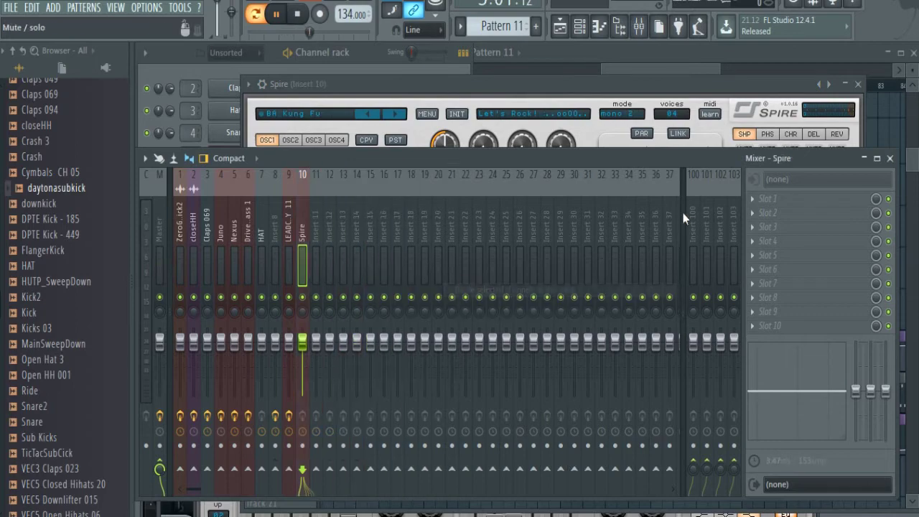
{"action": "left_click", "coordinate": [751, 201]}
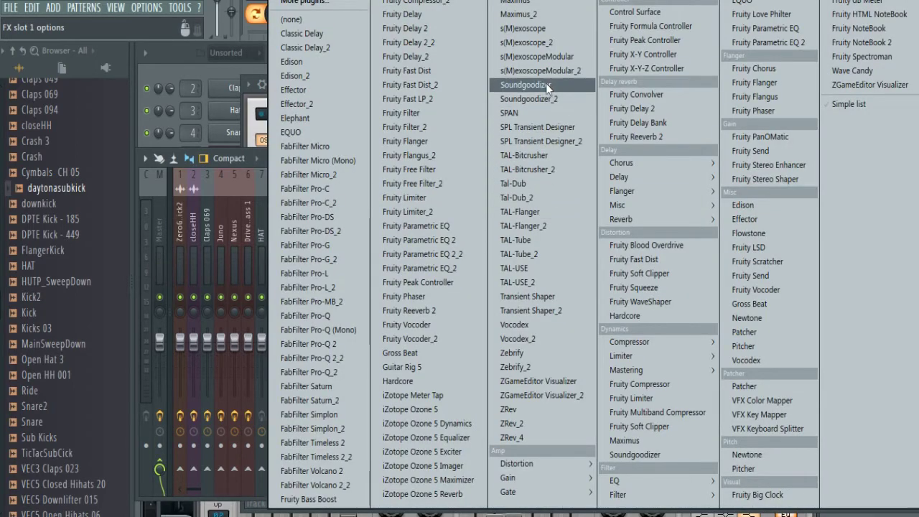
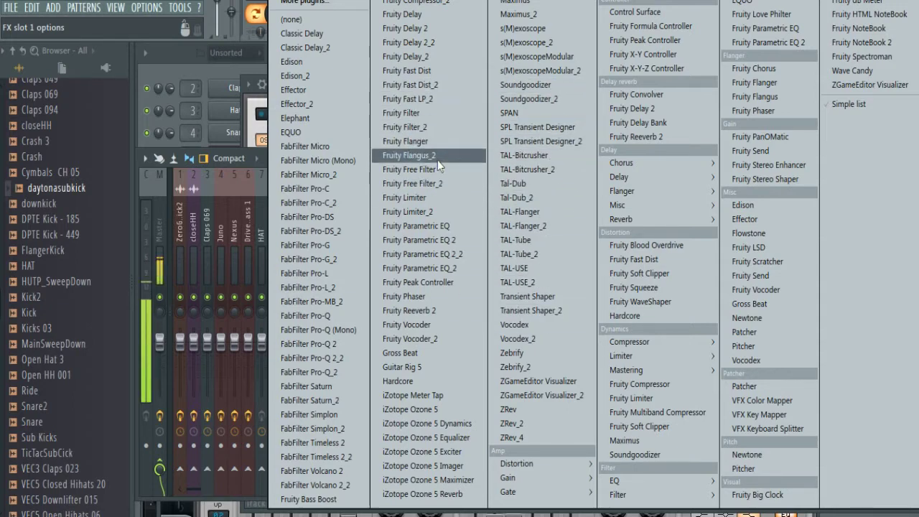
{"action": "left_click", "coordinate": [437, 310]}
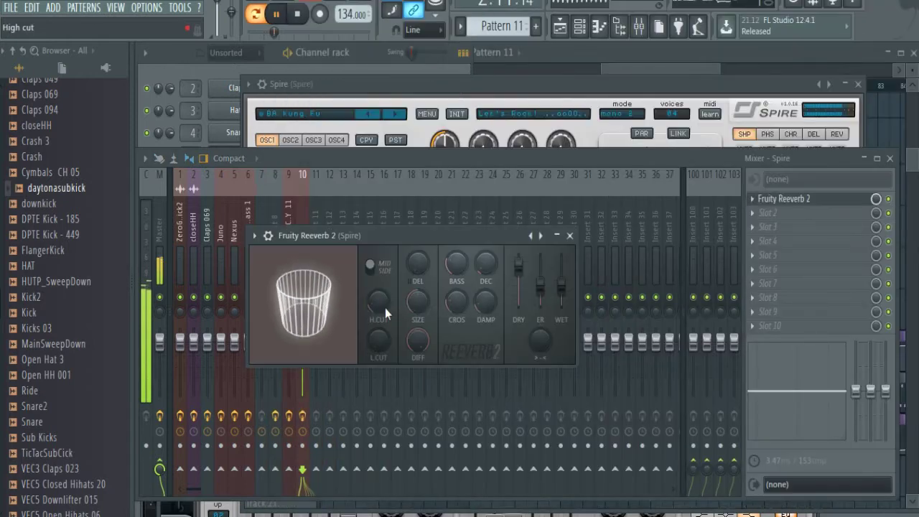
Play the song from bar 72 and place an 8-bar Pattern 11 clip at bar 81 on Track 20.
{"action": "left_click_drag", "start_coordinate": [640, 73], "coordinate": [693, 71]}
{"action": "left_click", "coordinate": [567, 85]}
{"action": "left_click", "coordinate": [395, 87]}
{"action": "scroll", "coordinate": [588, 313], "scroll_direction": "down", "scroll_amount": 4}
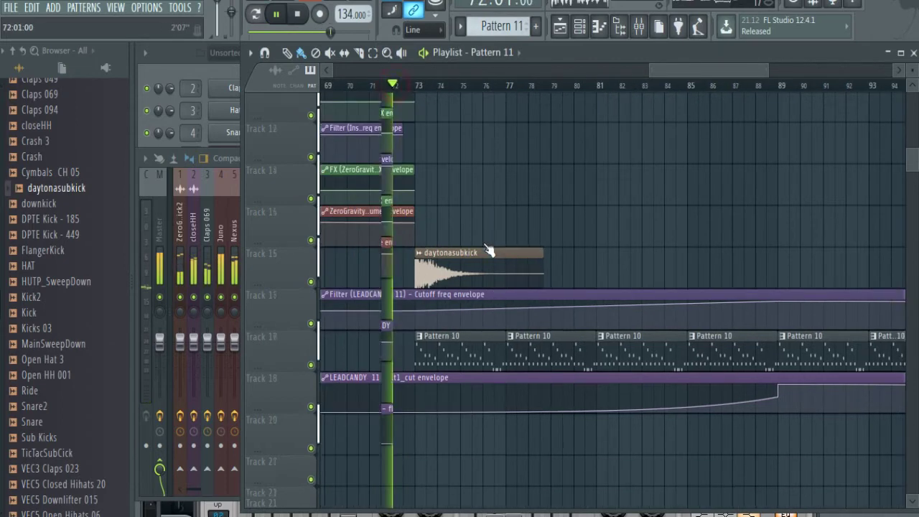
{"action": "left_click", "coordinate": [595, 316]}
{"action": "left_click", "coordinate": [649, 363]}
{"action": "right_click", "coordinate": [672, 365]}
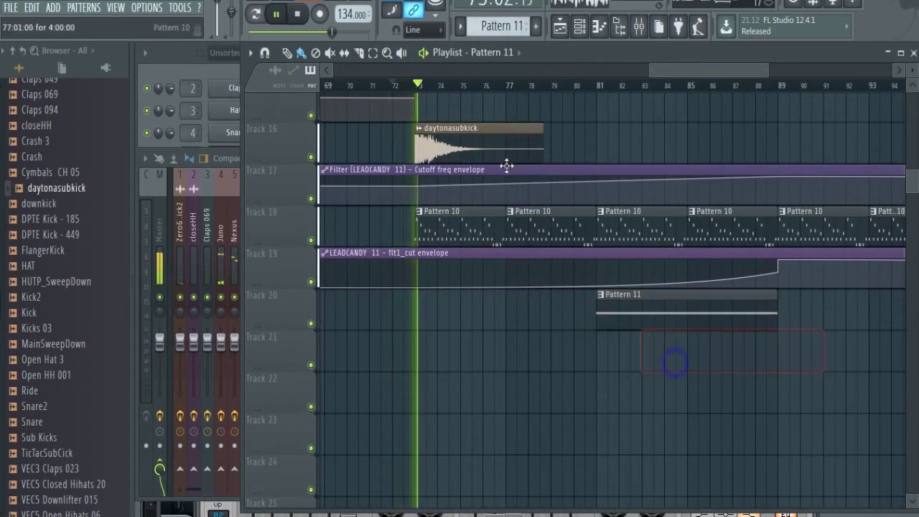
Try a second daytonasubkick clip at bar 81 on Track 16 and delete it.
{"action": "left_click", "coordinate": [494, 146]}
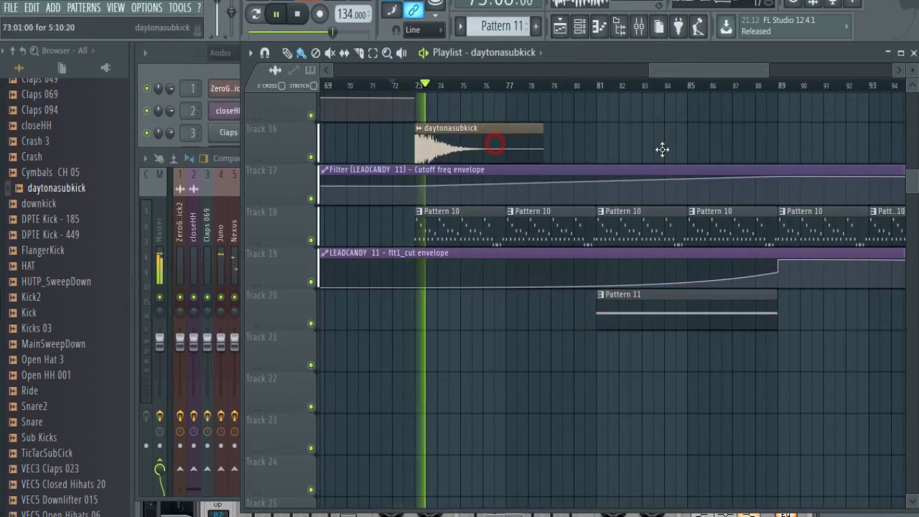
{"action": "left_click", "coordinate": [586, 88]}
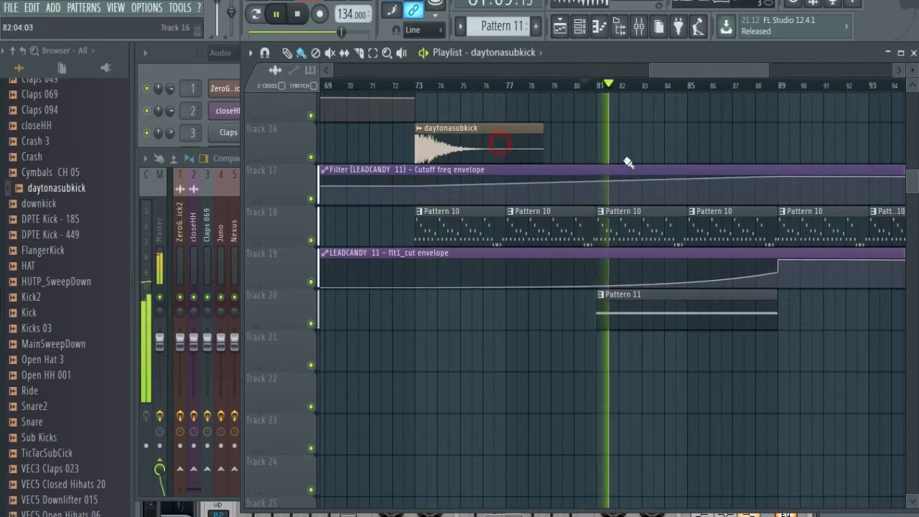
{"action": "left_click", "coordinate": [597, 140]}
{"action": "right_click", "coordinate": [628, 137]}
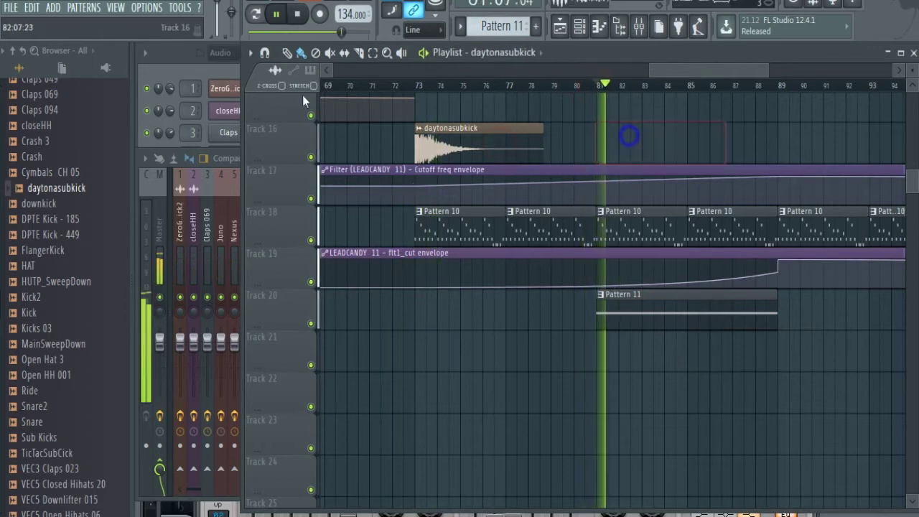
Add the HUTP_SweepDown sample from the sample folder to the playlist on Track 21, starting at bar 85.
{"action": "scroll", "coordinate": [85, 282], "scroll_direction": "down", "scroll_amount": 5}
{"action": "scroll", "coordinate": [79, 270], "scroll_direction": "up", "scroll_amount": 4}
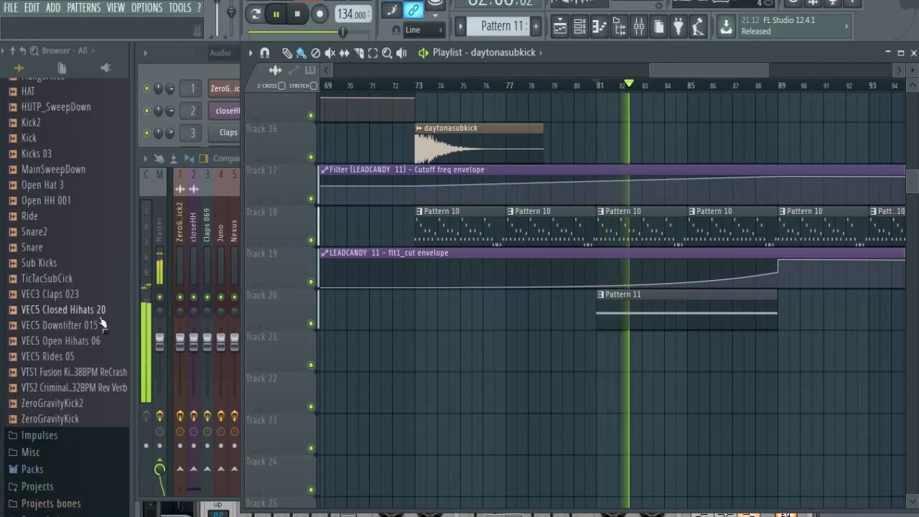
{"action": "scroll", "coordinate": [79, 269], "scroll_direction": "up", "scroll_amount": 4}
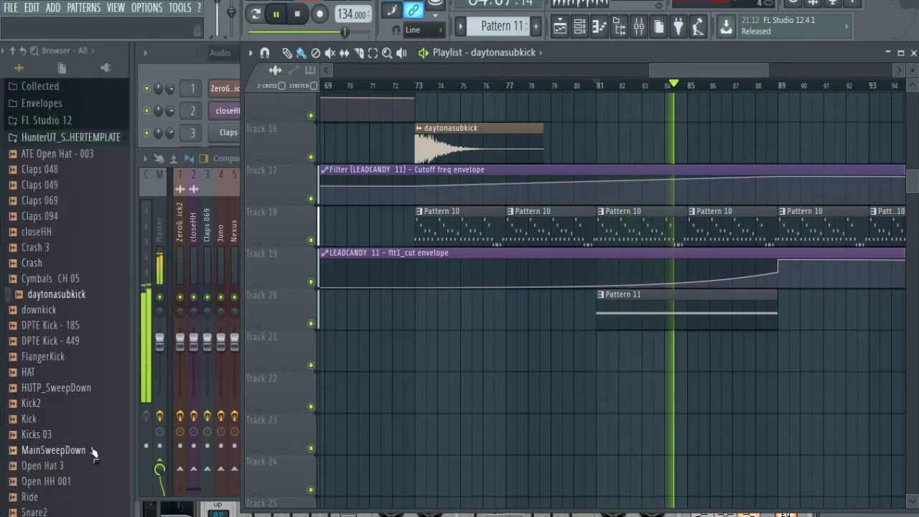
{"action": "scroll", "coordinate": [90, 445], "scroll_direction": "down", "scroll_amount": 6}
{"action": "scroll", "coordinate": [84, 291], "scroll_direction": "up", "scroll_amount": 6}
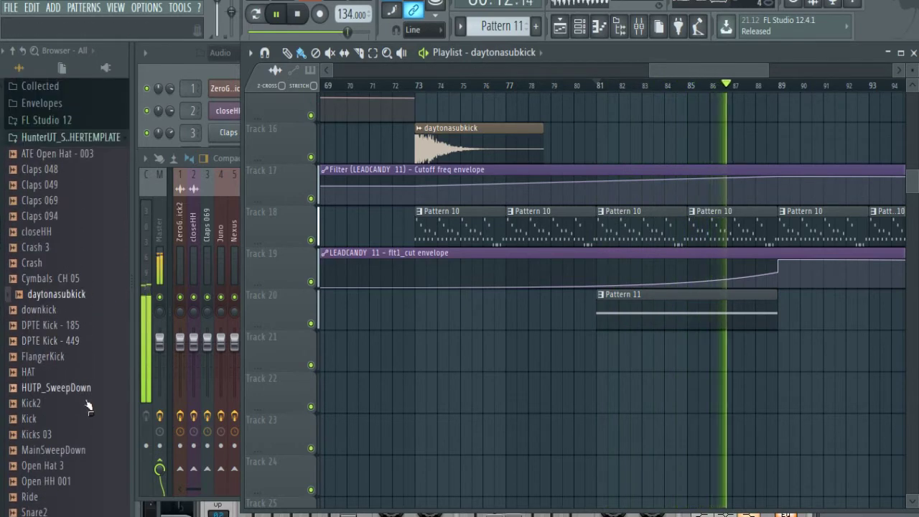
{"action": "left_click_drag", "start_coordinate": [81, 388], "coordinate": [680, 415]}
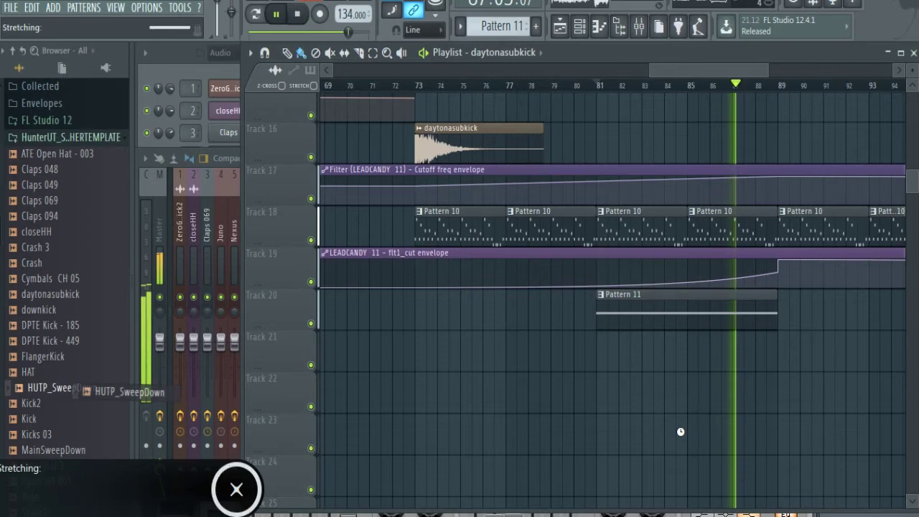
{"action": "left_click_drag", "start_coordinate": [728, 434], "coordinate": [755, 361]}
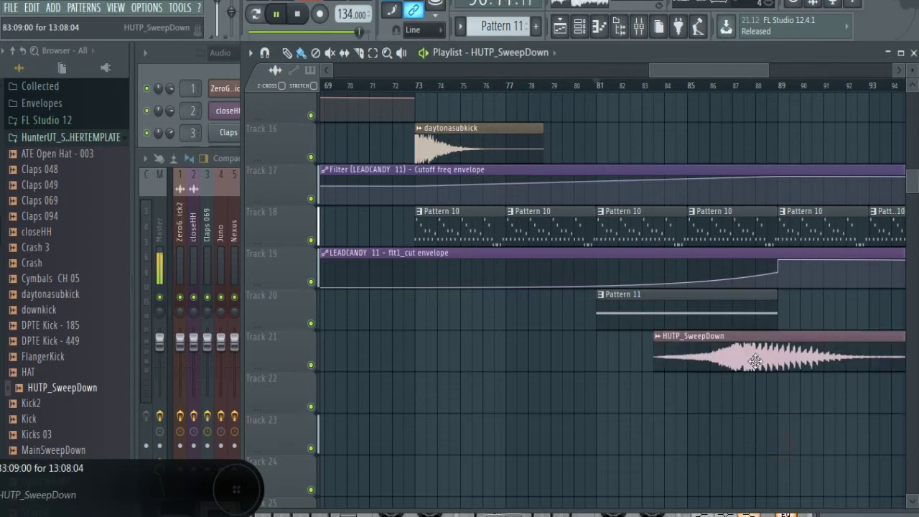
Lower the HUTP_SweepDown clip's volume in its channel settings while playing from about bars 88 and 89.
{"action": "left_click", "coordinate": [755, 88]}
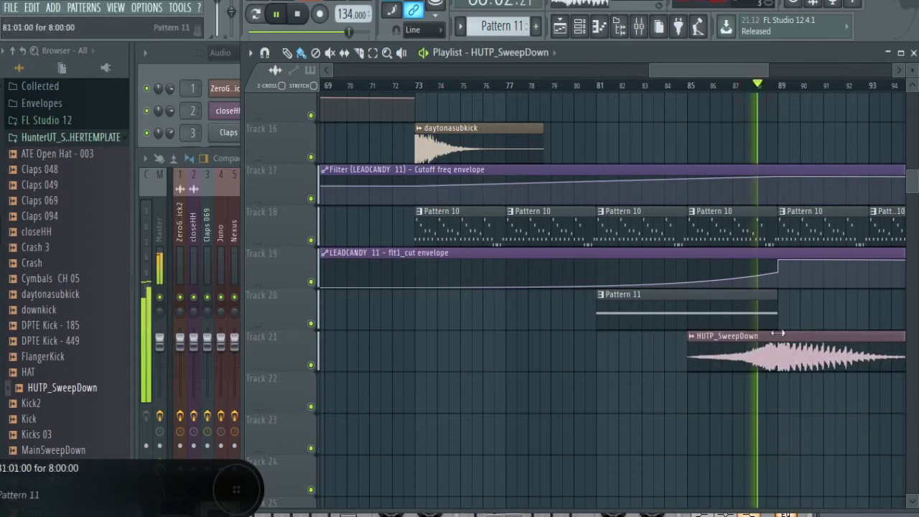
{"action": "left_click_drag", "start_coordinate": [422, 143], "coordinate": [422, 170]}
{"action": "left_click", "coordinate": [769, 354]}
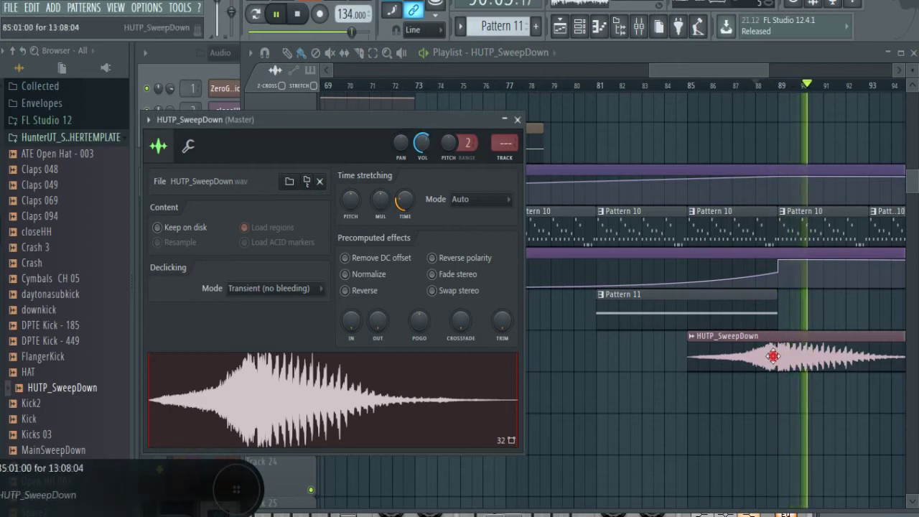
{"action": "left_click", "coordinate": [781, 87]}
Pick the Pattern 2 clip at bar 33 and place one copy at bar 89 on Track 1, deleting any stray copy.
{"action": "left_click_drag", "start_coordinate": [722, 73], "coordinate": [488, 70]}
{"action": "scroll", "coordinate": [529, 180], "scroll_direction": "up", "scroll_amount": 6}
{"action": "scroll", "coordinate": [521, 94], "scroll_direction": "up", "scroll_amount": 3}
{"action": "scroll", "coordinate": [559, 113], "scroll_direction": "up", "scroll_amount": 2}
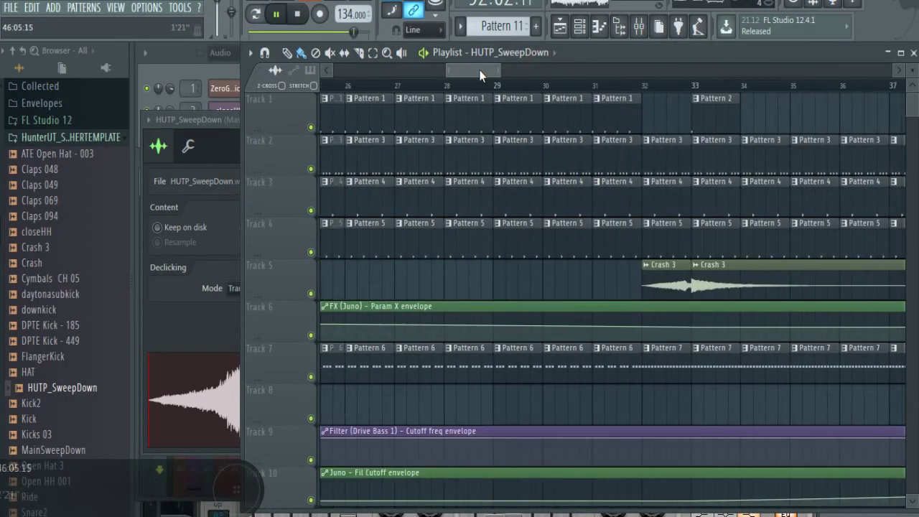
{"action": "left_click", "coordinate": [705, 87]}
{"action": "left_click_drag", "start_coordinate": [499, 69], "coordinate": [698, 77]}
{"action": "left_click", "coordinate": [622, 85]}
{"action": "left_click", "coordinate": [732, 86]}
{"action": "left_click", "coordinate": [781, 116]}
{"action": "left_click", "coordinate": [826, 174]}
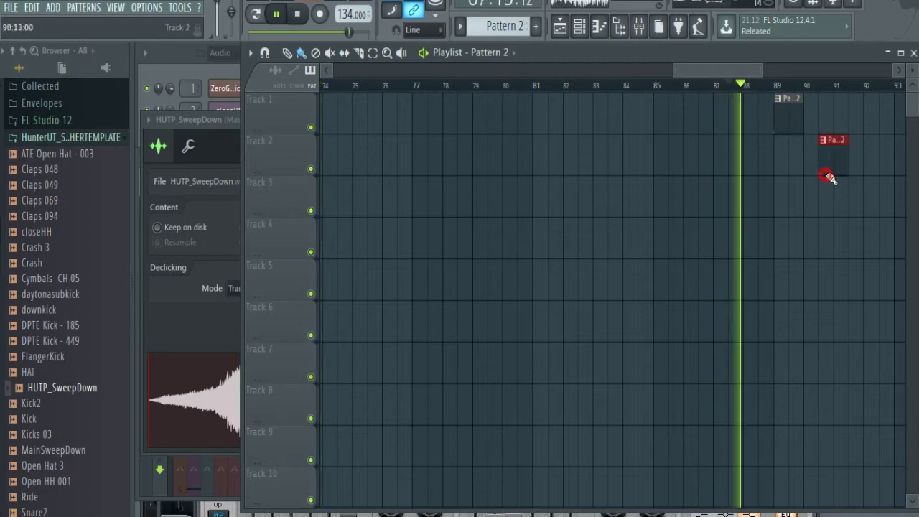
{"action": "right_click", "coordinate": [830, 153]}
Place copies of the Pattern 11 clip at bars 89 and 97 on Track 20, aligning the last one to the bar.
{"action": "left_click_drag", "start_coordinate": [761, 71], "coordinate": [831, 71]}
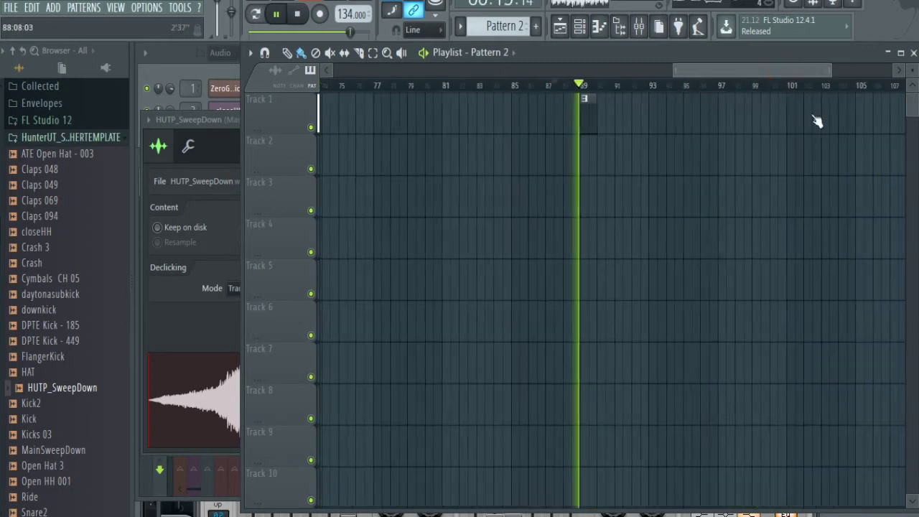
{"action": "scroll", "coordinate": [716, 222], "scroll_direction": "down", "scroll_amount": 10}
{"action": "left_click", "coordinate": [555, 295]}
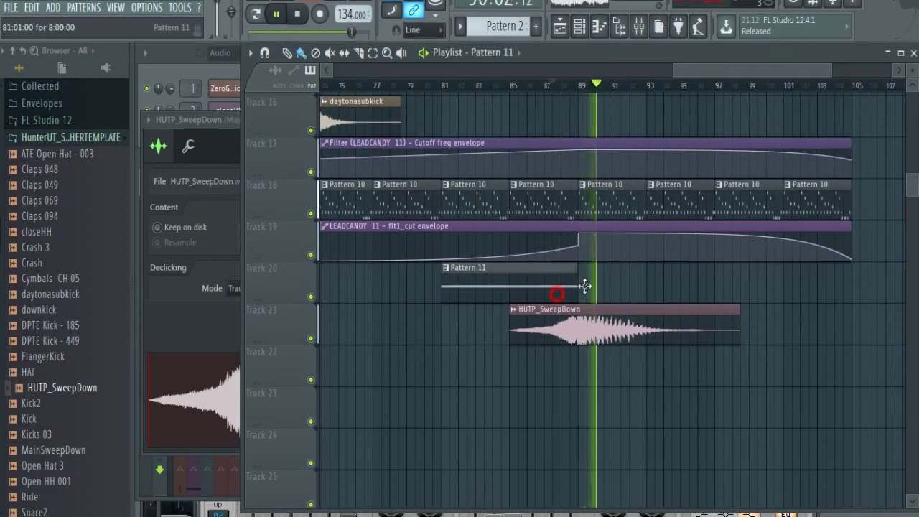
{"action": "left_click_drag", "start_coordinate": [581, 287], "coordinate": [720, 287]}
{"action": "left_click", "coordinate": [724, 290]}
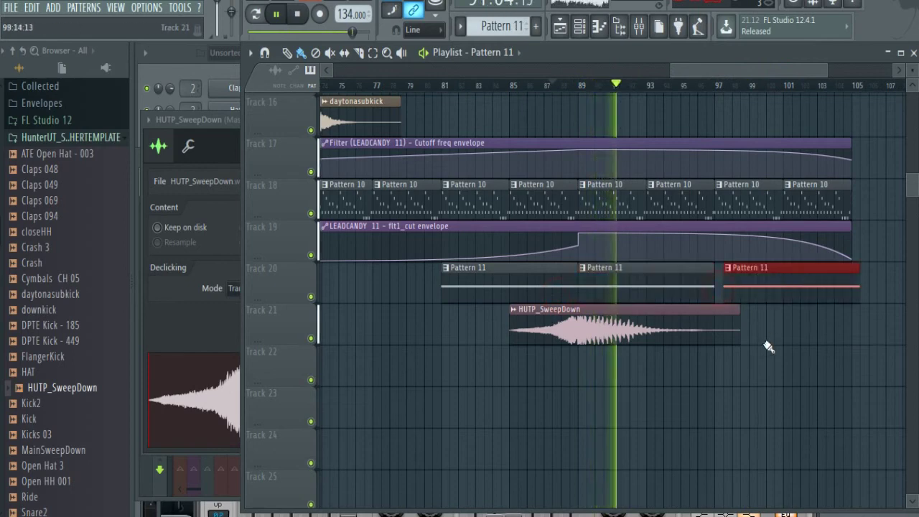
{"action": "left_click", "coordinate": [696, 88]}
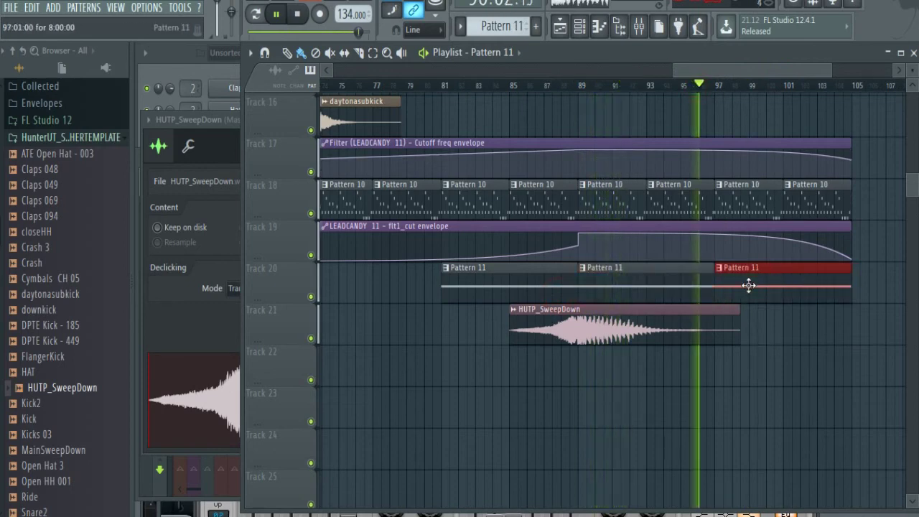
{"action": "left_click_drag", "start_coordinate": [789, 325], "coordinate": [744, 290]}
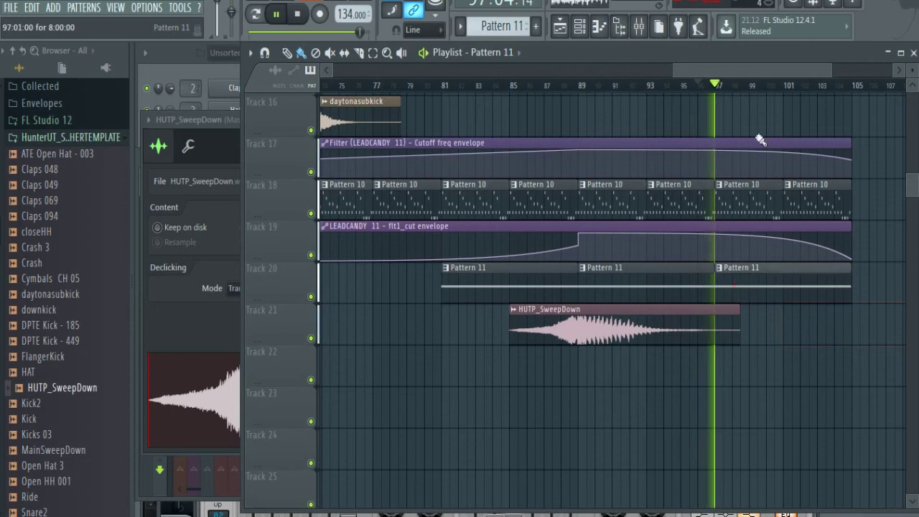
Inspect the Pattern 10 clip at bar 97 in the piano roll and close the roll again.
{"action": "left_click_drag", "start_coordinate": [731, 74], "coordinate": [742, 74]}
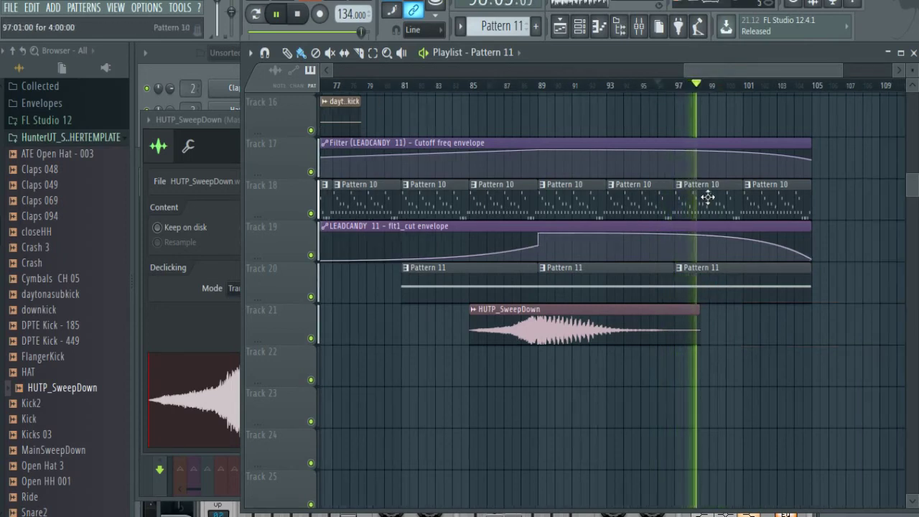
{"action": "double_click", "coordinate": [707, 196]}
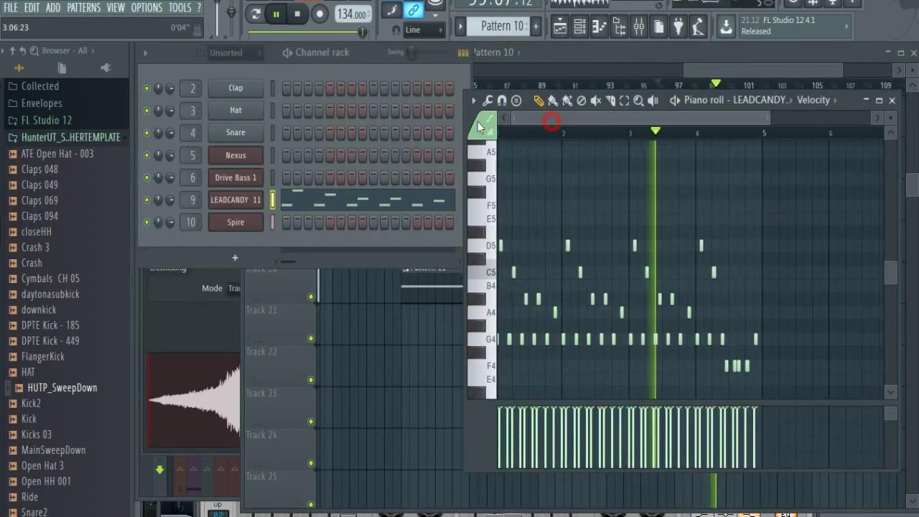
{"action": "left_click", "coordinate": [892, 100]}
{"action": "left_click_drag", "start_coordinate": [727, 71], "coordinate": [721, 71]}
Place a copy of the HUTP_SweepDown clip at bar 101 on Track 21, removing the stray copy on Track 22.
{"action": "left_click", "coordinate": [595, 324]}
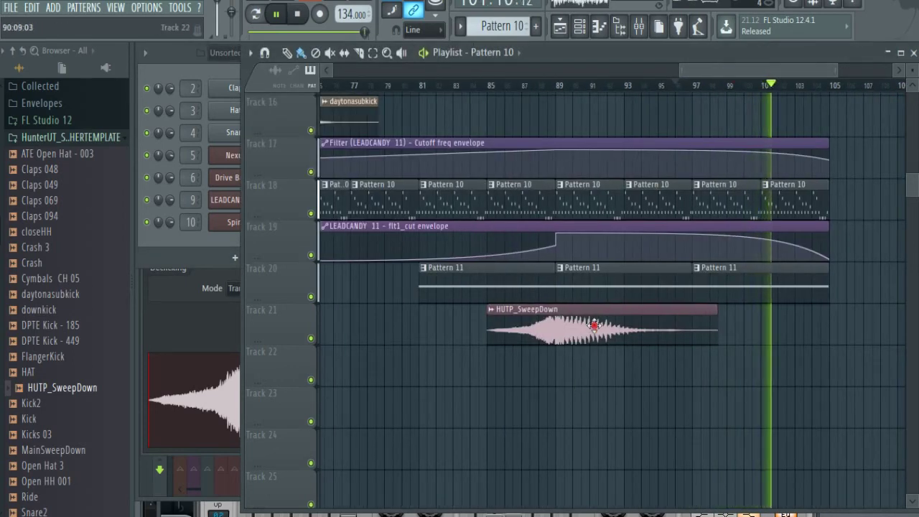
{"action": "left_click", "coordinate": [760, 328]}
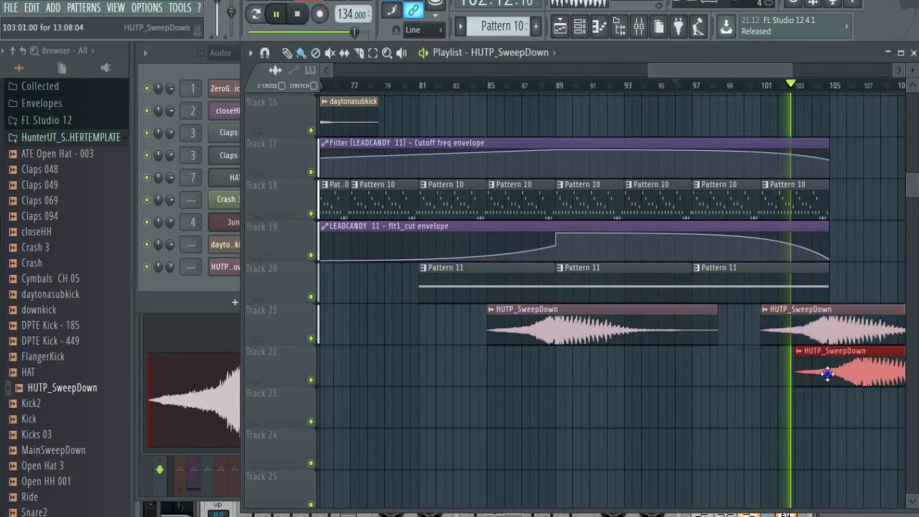
{"action": "left_click_drag", "start_coordinate": [770, 75], "coordinate": [816, 92]}
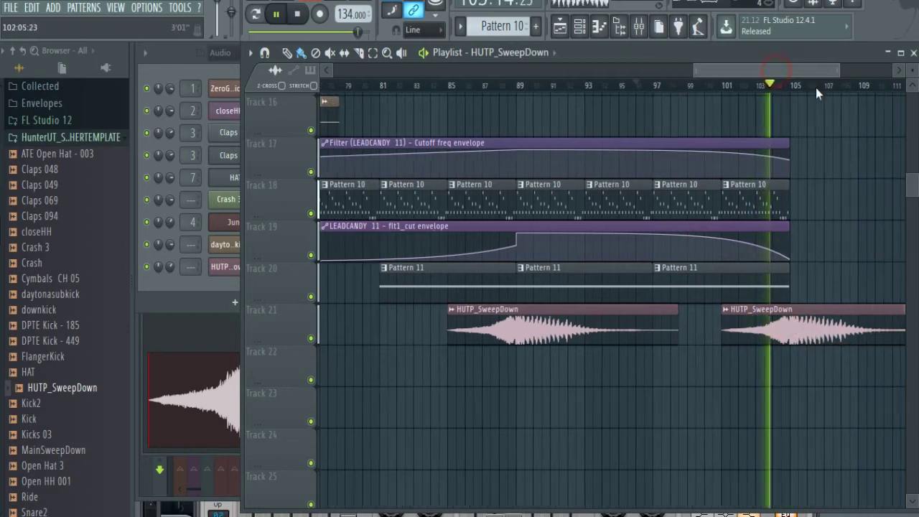
Continue the Pattern 10 clips on Track 18 with copies at bars 105, 109, 113 and 117.
{"action": "left_click", "coordinate": [615, 208]}
{"action": "left_click", "coordinate": [655, 213]}
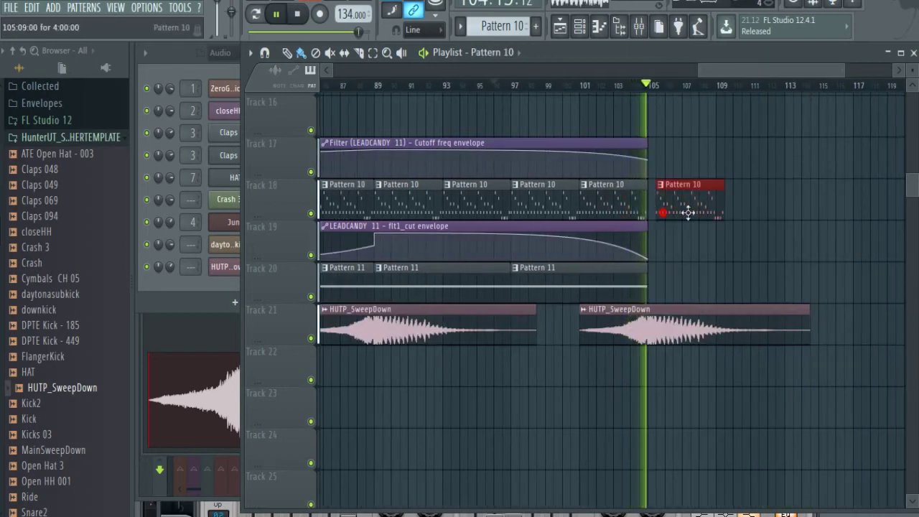
{"action": "mouse_move", "coordinate": [687, 211]}
{"action": "left_mouse_down"}
{"action": "mouse_move", "coordinate": [678, 210]}
{"action": "mouse_move", "coordinate": [861, 206]}
{"action": "left_mouse_up"}
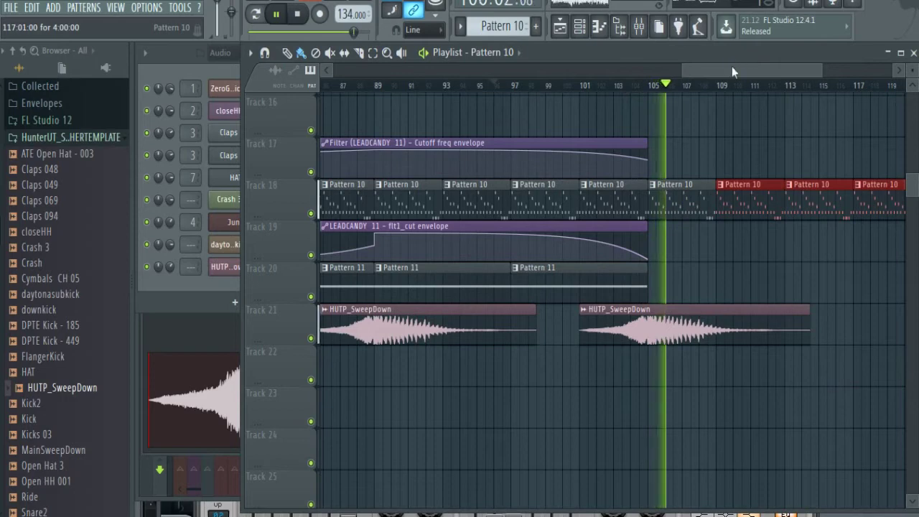
Extend the LEADCANDY 11 filter cutoff and flt1_cut envelope clips on Tracks 17 and 19 to bar 121.
{"action": "left_click_drag", "start_coordinate": [731, 70], "coordinate": [766, 71]}
{"action": "left_click_drag", "start_coordinate": [509, 146], "coordinate": [783, 152]}
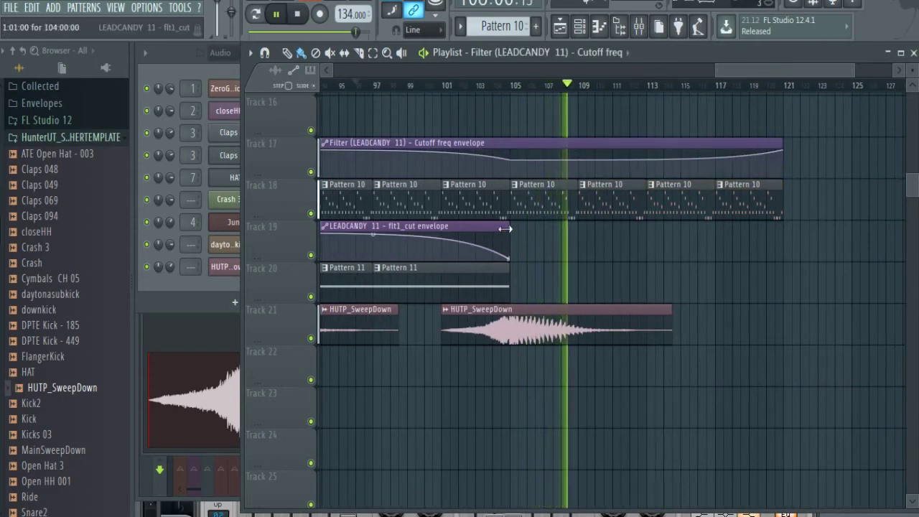
{"action": "left_click_drag", "start_coordinate": [655, 226], "coordinate": [783, 227]}
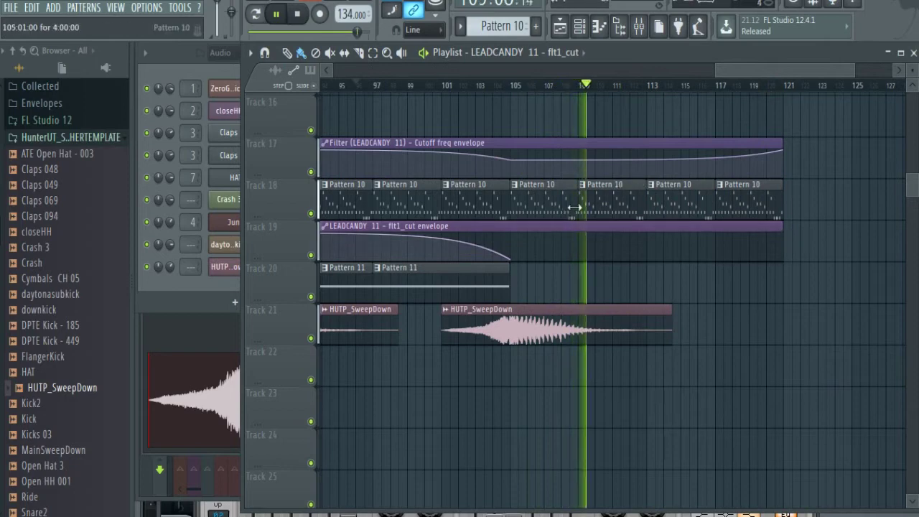
Replace the Pattern 10 clips between bars 105 and 121 on Track 18 with two-bar versions and delete the stray copy on Track 21.
{"action": "mouse_move", "coordinate": [574, 207]}
{"action": "left_mouse_down"}
{"action": "mouse_move", "coordinate": [537, 207]}
{"action": "mouse_move", "coordinate": [772, 208]}
{"action": "left_mouse_up"}
{"action": "right_click", "coordinate": [623, 199]}
{"action": "left_click", "coordinate": [538, 208]}
{"action": "left_click", "coordinate": [777, 326]}
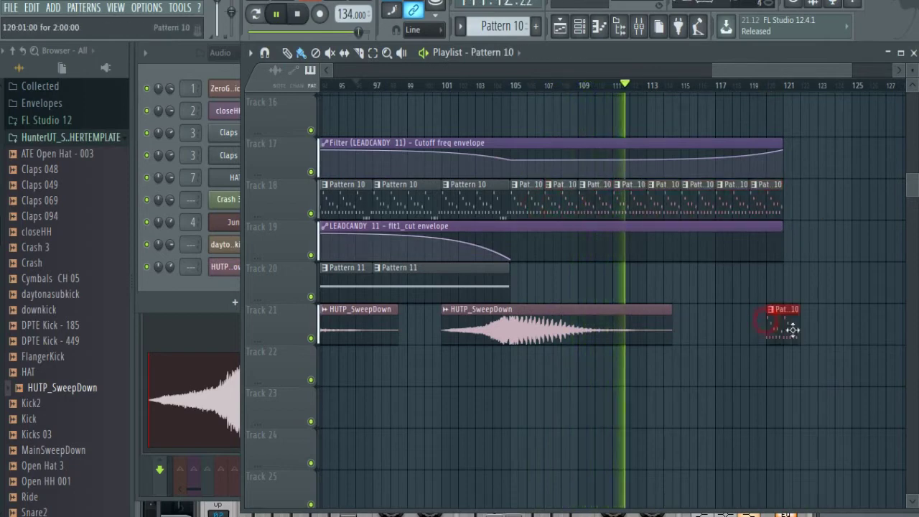
{"action": "right_click", "coordinate": [769, 325]}
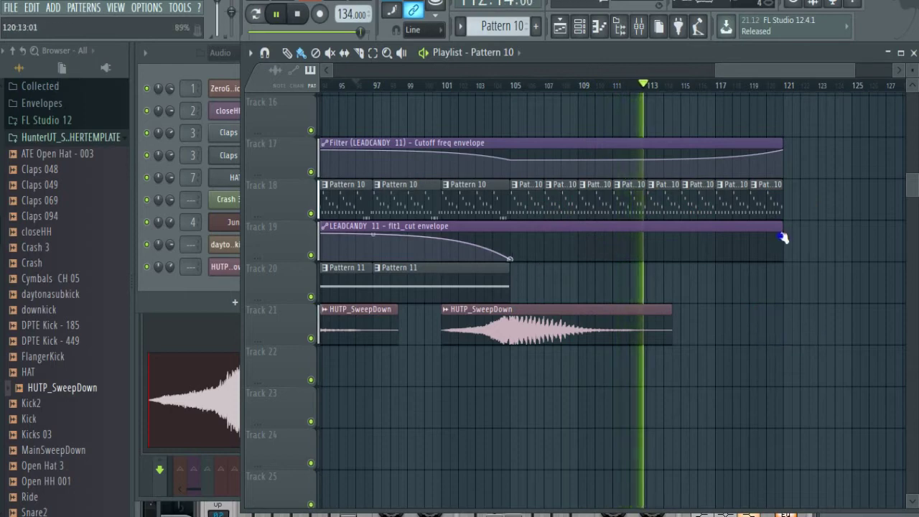
Add a high flt1_cut envelope point at bar 121 and straighten the filter cutoff envelope's rise between bars 105 and 121.
{"action": "right_click", "coordinate": [780, 236]}
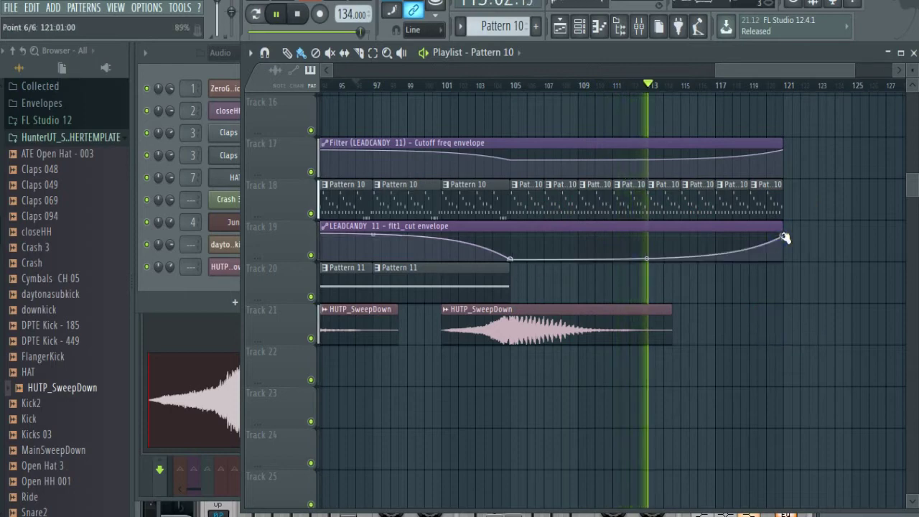
{"action": "left_click", "coordinate": [646, 160]}
{"action": "left_click_drag", "start_coordinate": [645, 156], "coordinate": [646, 151]}
{"action": "left_click", "coordinate": [620, 143]}
Place a copy of the HUTP_SweepDown clip at bar 117 on Track 21 and delete the stray copy on Track 23.
{"action": "left_click", "coordinate": [623, 313]}
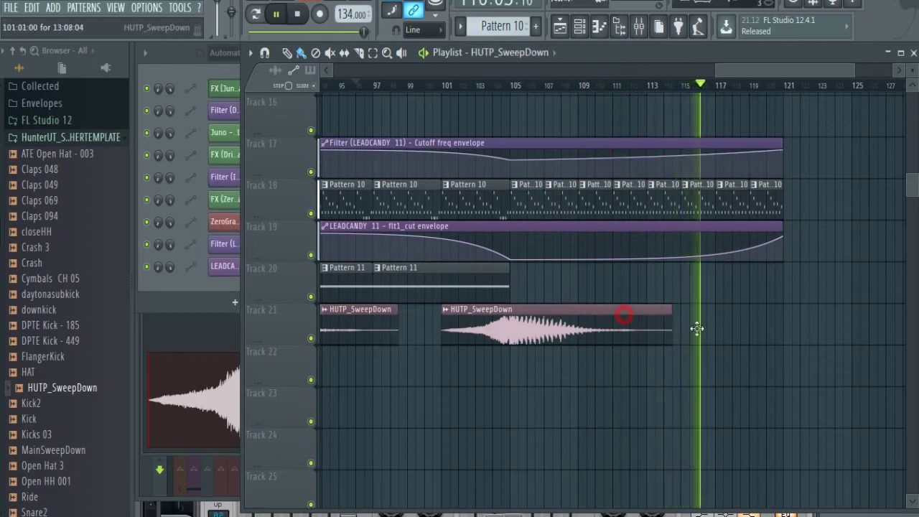
{"action": "left_click", "coordinate": [701, 327]}
{"action": "left_click_drag", "start_coordinate": [732, 318], "coordinate": [749, 318]}
{"action": "left_click", "coordinate": [769, 391]}
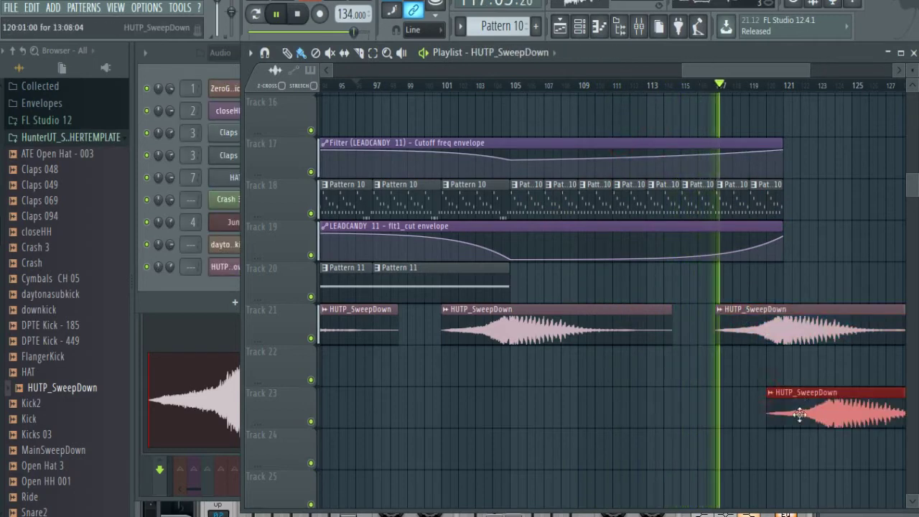
{"action": "right_click", "coordinate": [799, 414]}
Place a copy of the Pattern 11 clip at bar 105 on Track 20, clearing any stray clip below.
{"action": "left_click", "coordinate": [459, 289]}
{"action": "left_click_drag", "start_coordinate": [517, 289], "coordinate": [652, 291]}
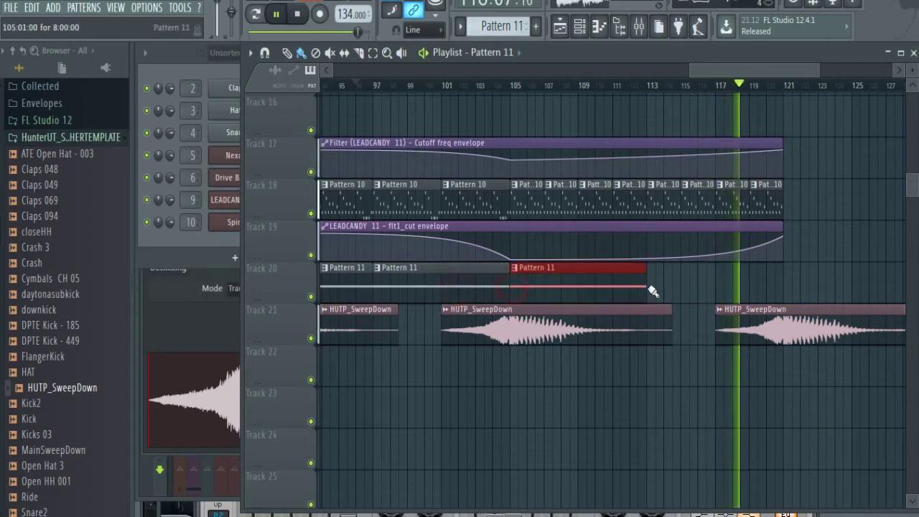
{"action": "left_click", "coordinate": [413, 402]}
{"action": "right_click", "coordinate": [441, 408]}
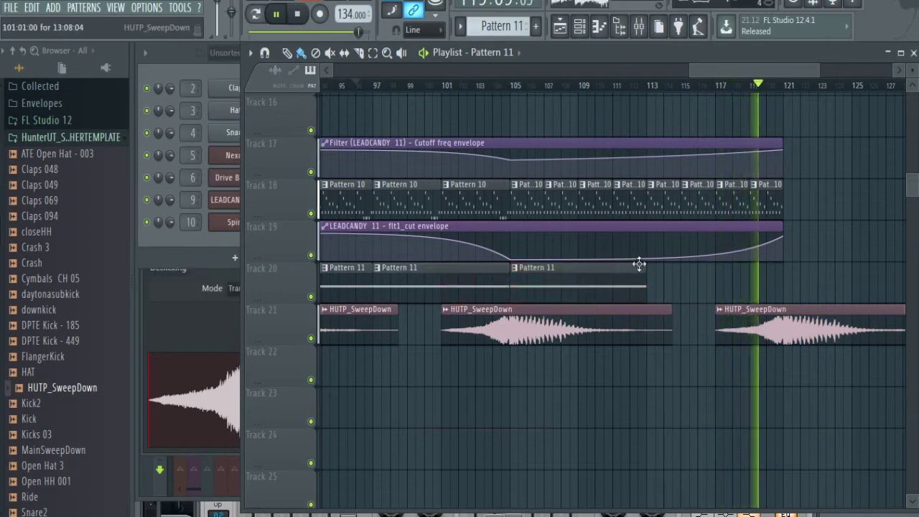
Listen to the arrangement from about bars 73 and 86 to check the transitions.
{"action": "scroll", "coordinate": [732, 144], "scroll_direction": "up", "scroll_amount": 6}
{"action": "left_click_drag", "start_coordinate": [700, 69], "coordinate": [617, 80]}
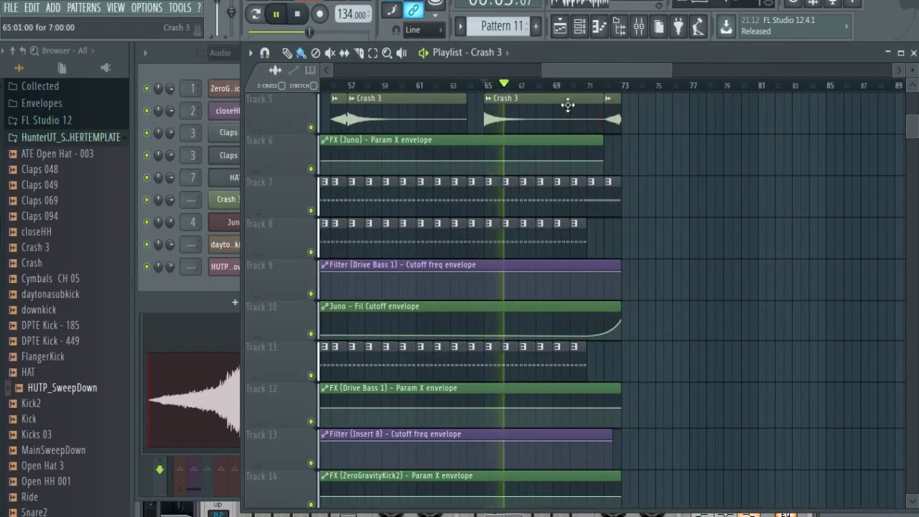
{"action": "left_click", "coordinate": [623, 84]}
{"action": "left_click_drag", "start_coordinate": [633, 74], "coordinate": [676, 74]}
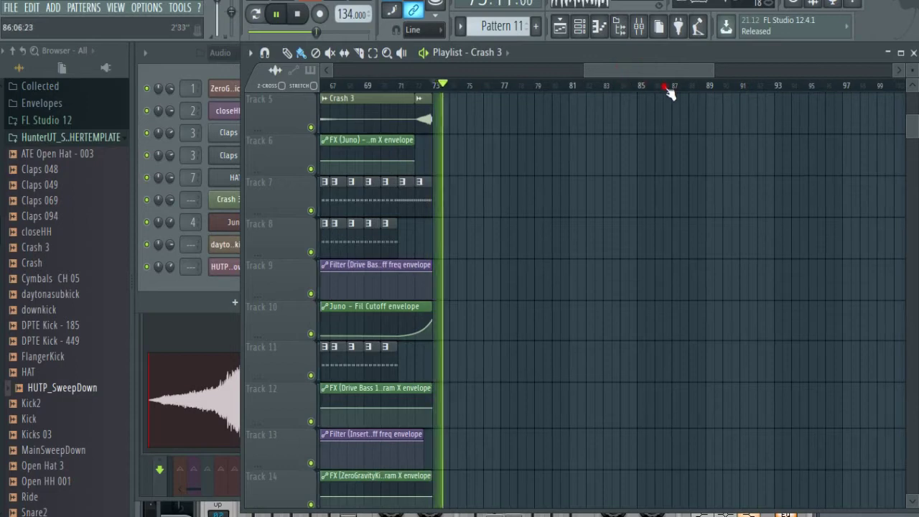
{"action": "left_click", "coordinate": [667, 84]}
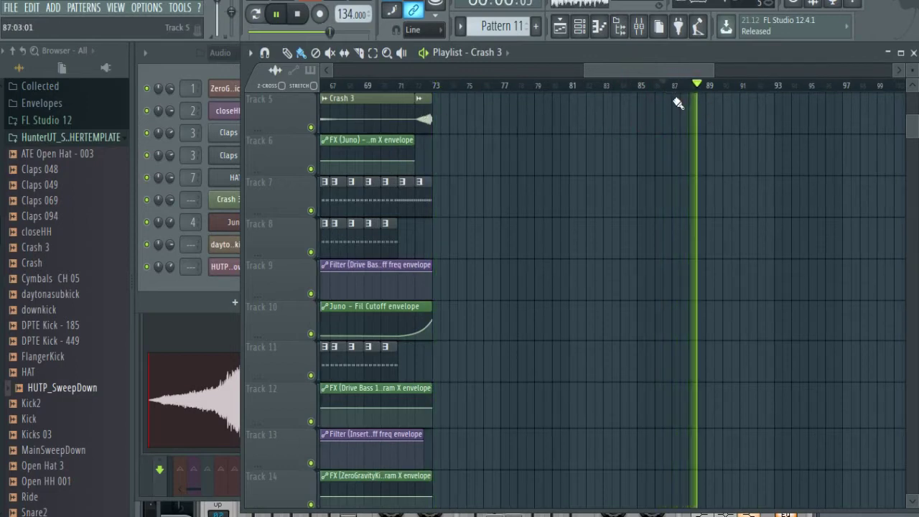
Review the earlier arrangement by playing from about bars 1, 24 and 37 and examining its tracks.
{"action": "left_click_drag", "start_coordinate": [640, 68], "coordinate": [339, 73]}
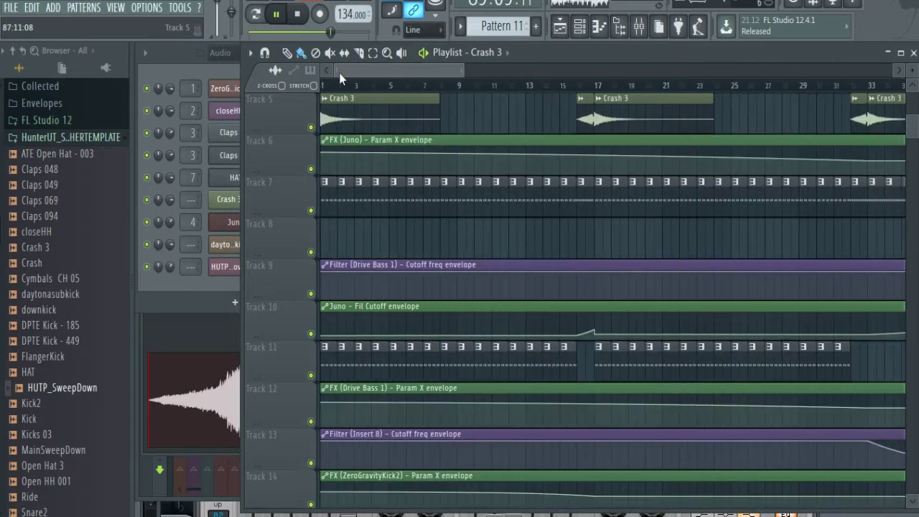
{"action": "left_click", "coordinate": [333, 84]}
{"action": "scroll", "coordinate": [567, 158], "scroll_direction": "down", "scroll_amount": 6}
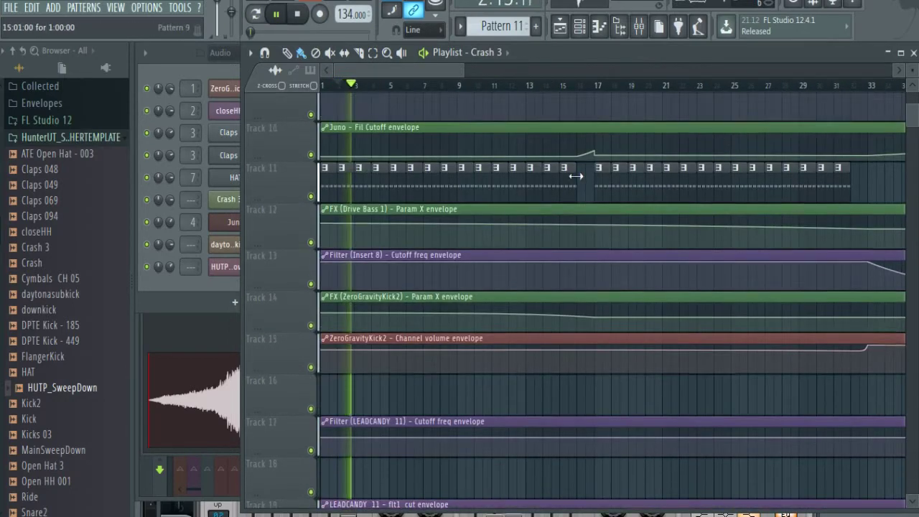
{"action": "scroll", "coordinate": [606, 200], "scroll_direction": "down", "scroll_amount": 7}
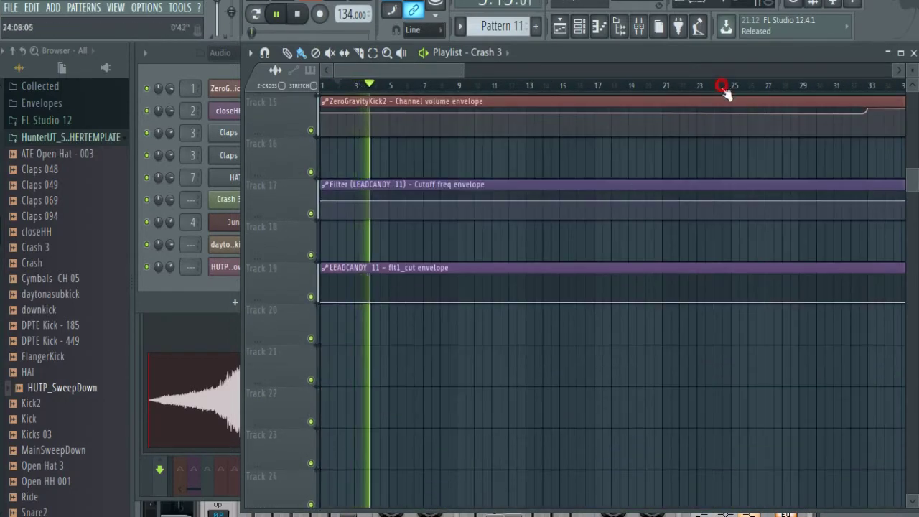
{"action": "left_click", "coordinate": [722, 86]}
{"action": "scroll", "coordinate": [545, 126], "scroll_direction": "up", "scroll_amount": 4}
{"action": "left_click_drag", "start_coordinate": [414, 72], "coordinate": [499, 75]}
{"action": "scroll", "coordinate": [552, 192], "scroll_direction": "up", "scroll_amount": 6}
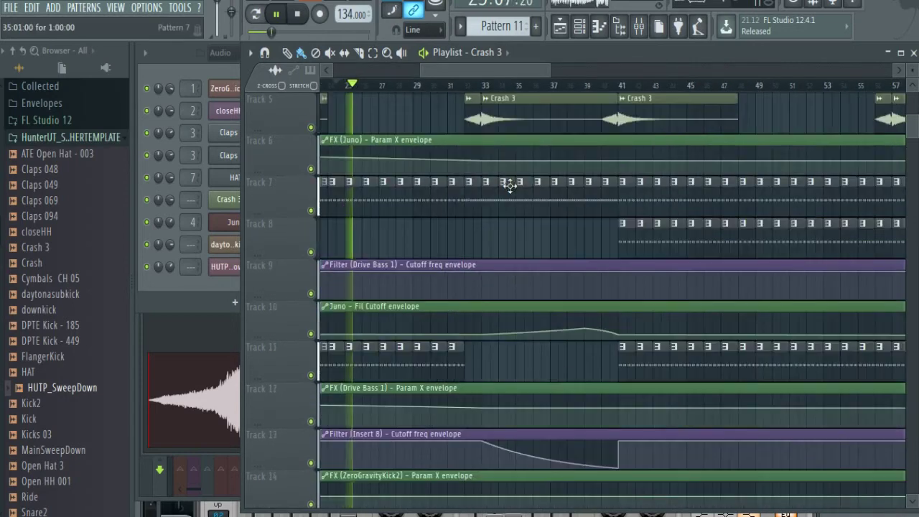
{"action": "scroll", "coordinate": [509, 185], "scroll_direction": "up", "scroll_amount": 4}
{"action": "left_click", "coordinate": [567, 86]}
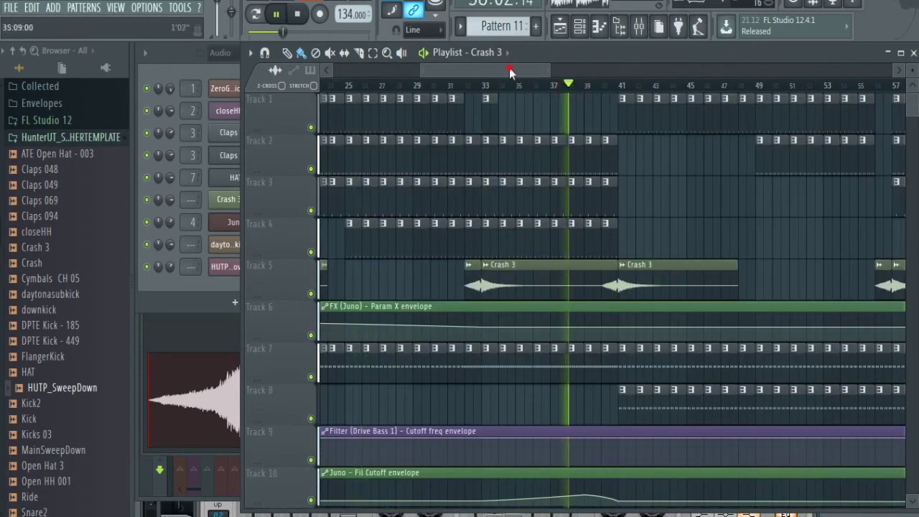
Pick the Pattern 11 clip and place a copy at bar 33 on Track 20 while playing from just before it.
{"action": "left_click_drag", "start_coordinate": [508, 69], "coordinate": [673, 71]}
{"action": "scroll", "coordinate": [652, 230], "scroll_direction": "down", "scroll_amount": 8}
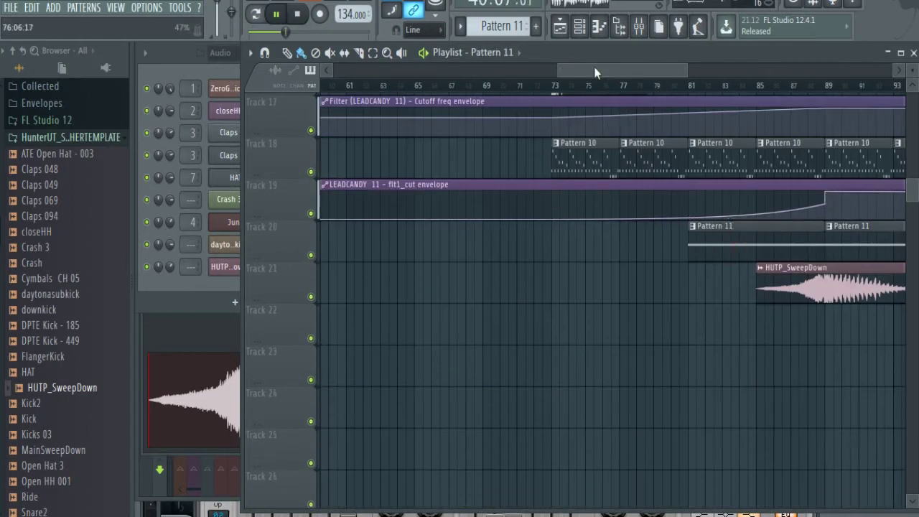
{"action": "left_click_drag", "start_coordinate": [594, 72], "coordinate": [449, 79]}
{"action": "left_click", "coordinate": [485, 85]}
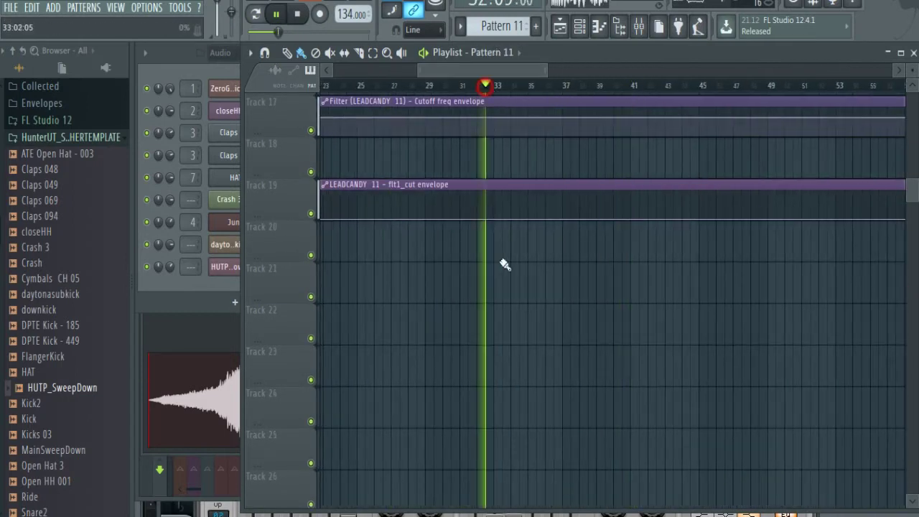
{"action": "scroll", "coordinate": [646, 294], "scroll_direction": "up", "scroll_amount": 8}
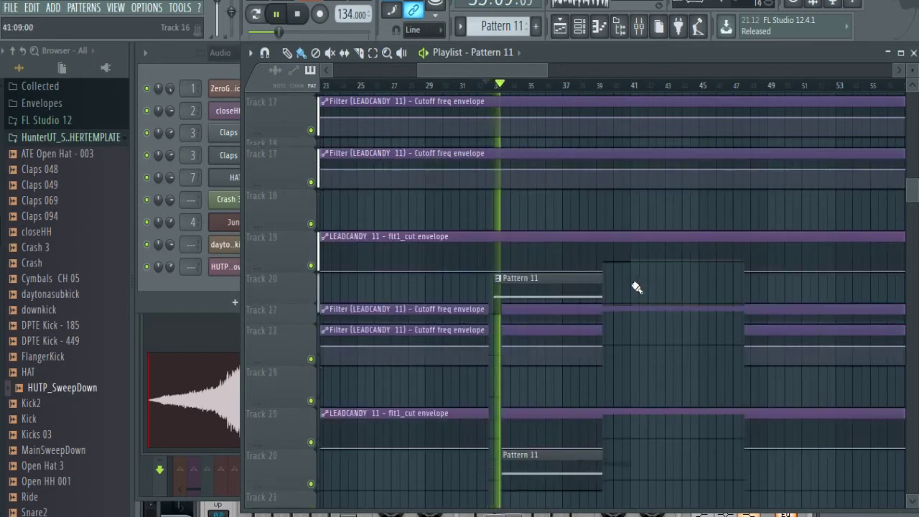
Remove the single clip at bar 33 on Track 1 and play the arrangement from about bar 32.
{"action": "left_click", "coordinate": [630, 71]}
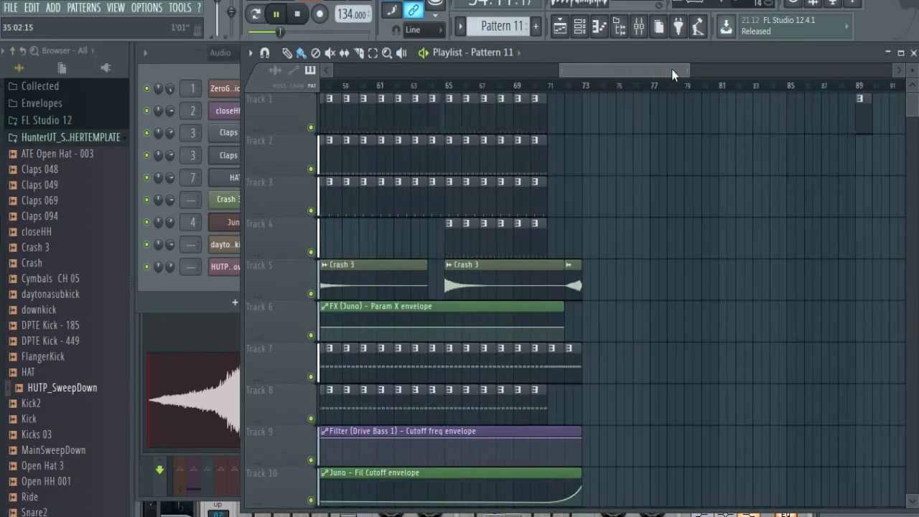
{"action": "scroll", "coordinate": [710, 179], "scroll_direction": "down", "scroll_amount": 5}
{"action": "scroll", "coordinate": [721, 222], "scroll_direction": "down", "scroll_amount": 3}
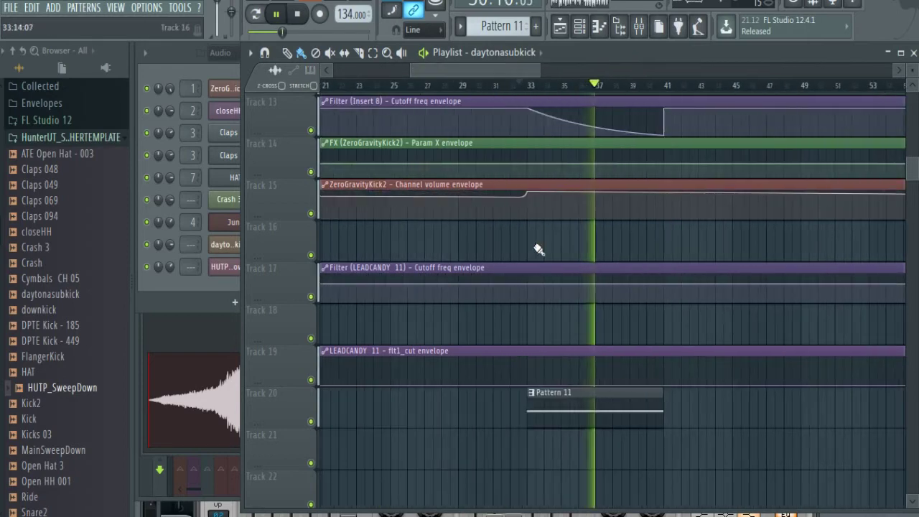
{"action": "scroll", "coordinate": [528, 254], "scroll_direction": "up", "scroll_amount": 12}
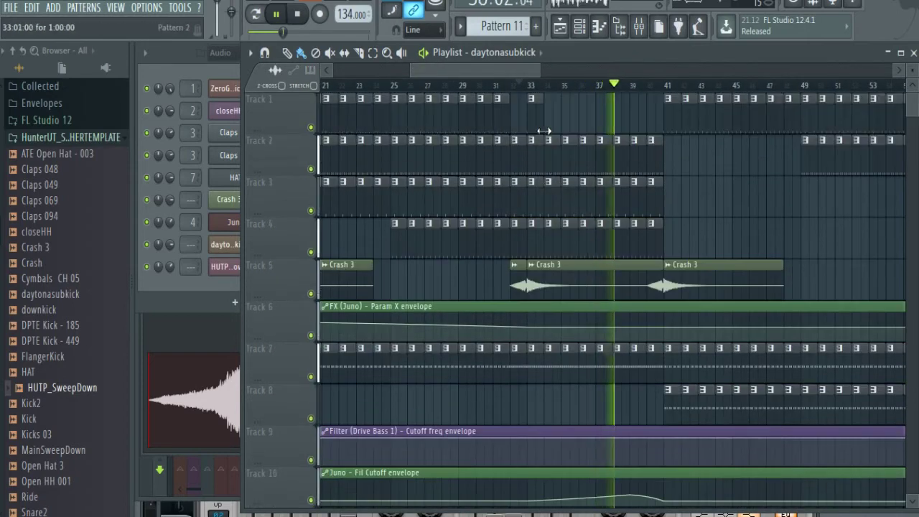
{"action": "left_click", "coordinate": [511, 86]}
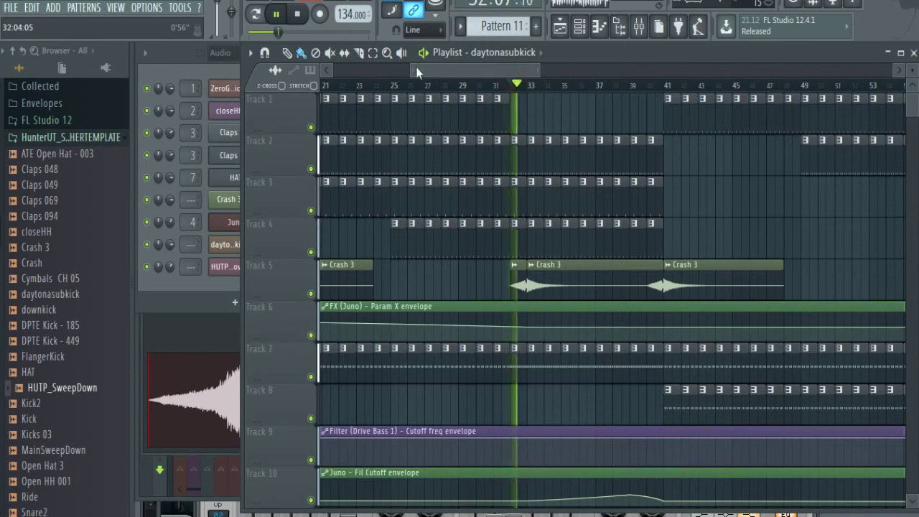
{"action": "left_click_drag", "start_coordinate": [410, 68], "coordinate": [428, 68]}
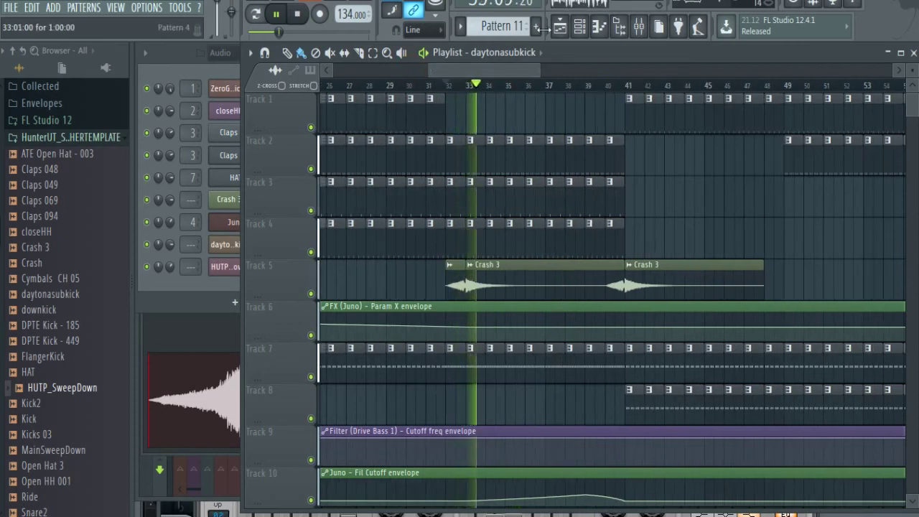
Listen to the arrangement from about bar 40 and around bar 89 to check the sections.
{"action": "left_click", "coordinate": [602, 86]}
{"action": "scroll", "coordinate": [539, 66], "scroll_direction": "right", "scroll_amount": 4}
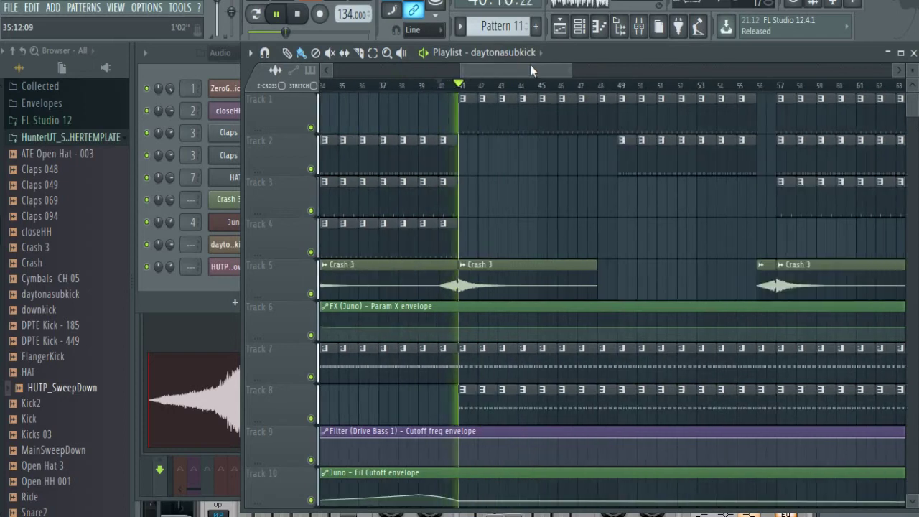
{"action": "left_click_drag", "start_coordinate": [531, 67], "coordinate": [666, 75]}
{"action": "left_click", "coordinate": [647, 85]}
{"action": "left_click", "coordinate": [657, 85]}
{"action": "left_click", "coordinate": [691, 85]}
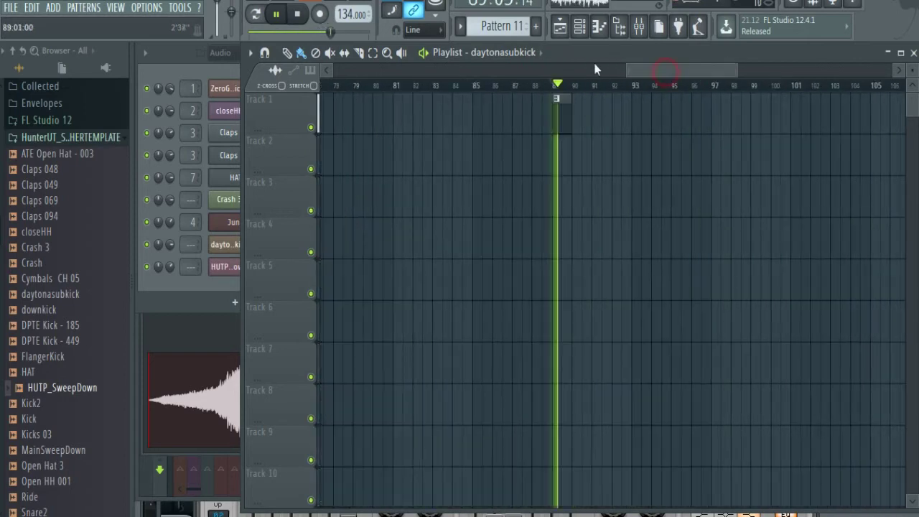
Switch playback to pattern mode on Pattern 12 and add a new Nexus instrument channel.
{"action": "left_click", "coordinate": [235, 61]}
{"action": "left_click", "coordinate": [255, 15]}
{"action": "left_click_drag", "start_coordinate": [514, 25], "coordinate": [514, 25]}
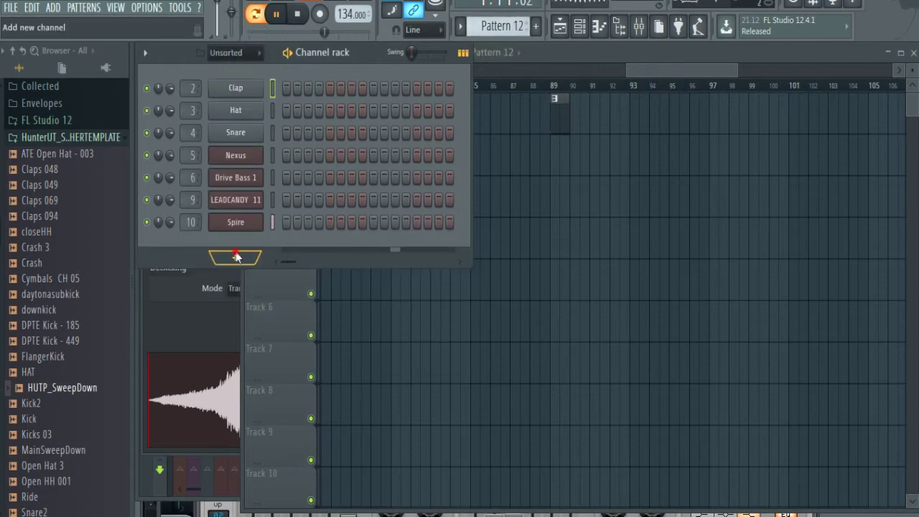
{"action": "left_click", "coordinate": [236, 257]}
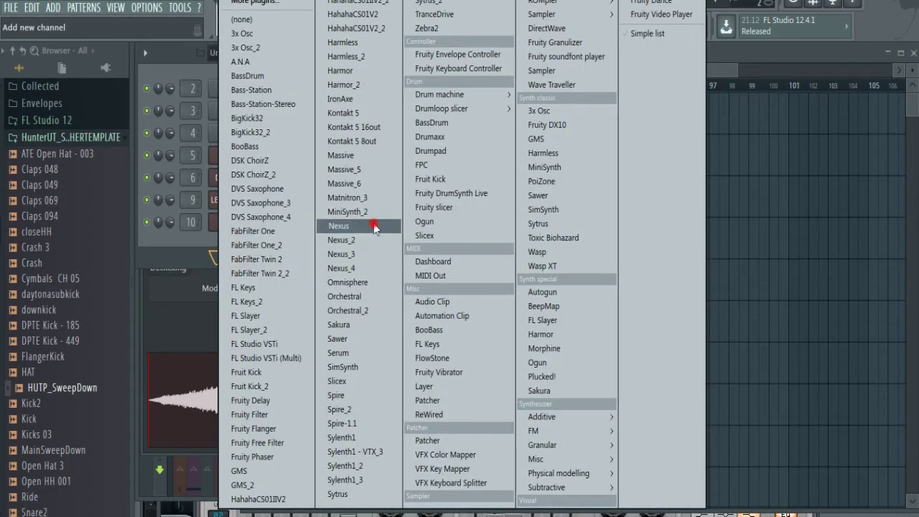
{"action": "left_click", "coordinate": [374, 228]}
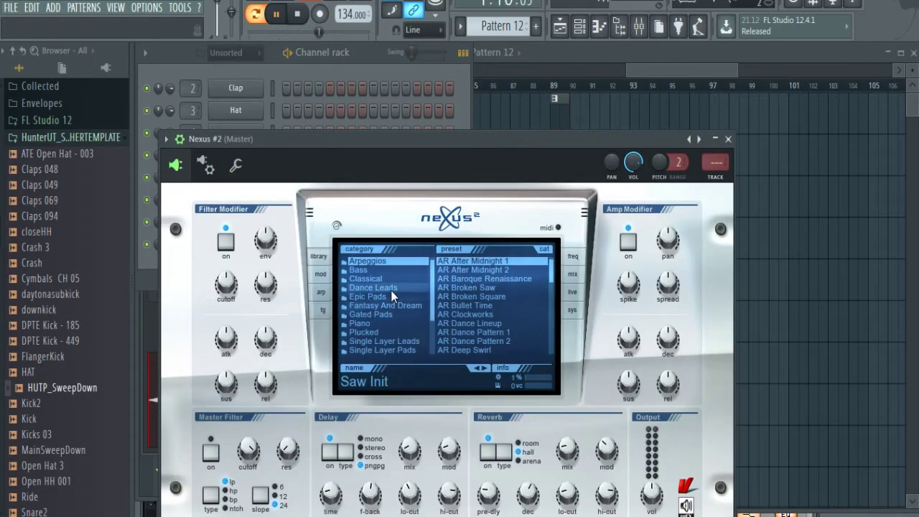
Load the PD Airwave TranceSaws 1 preset from Epic Pads and open the piano roll for Nexus #2.
{"action": "left_click", "coordinate": [392, 296]}
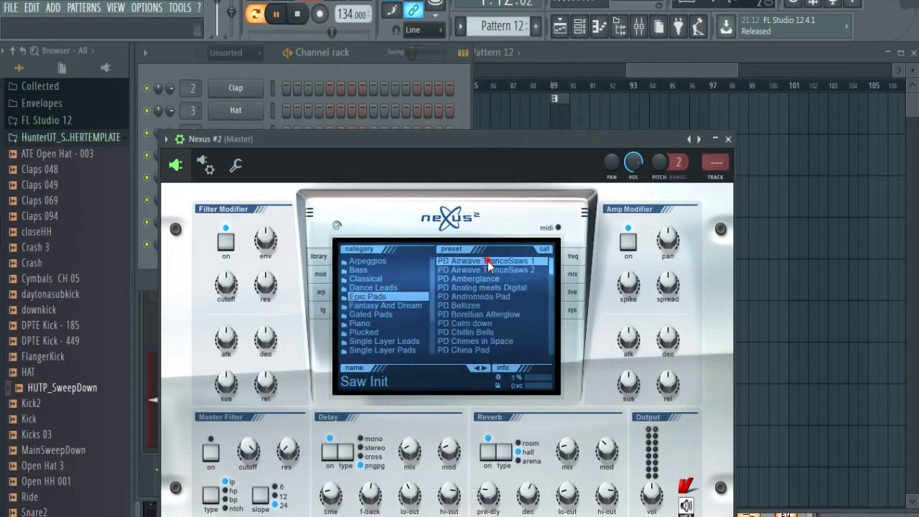
{"action": "left_click", "coordinate": [181, 140]}
{"action": "left_click", "coordinate": [167, 140]}
{"action": "left_click", "coordinate": [199, 157]}
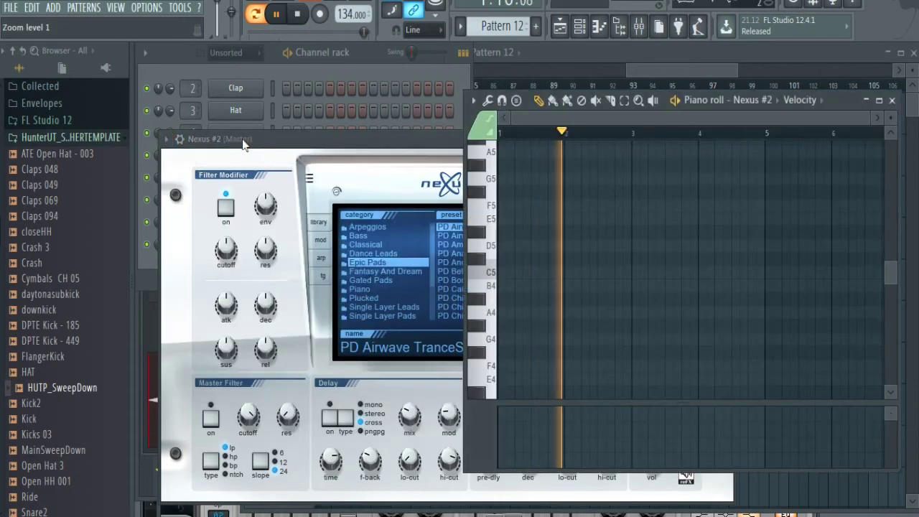
Audition keys and enter long G6 and A#6 notes from the start of bar 1, leaving no stray F#6 note.
{"action": "left_click", "coordinate": [495, 317]}
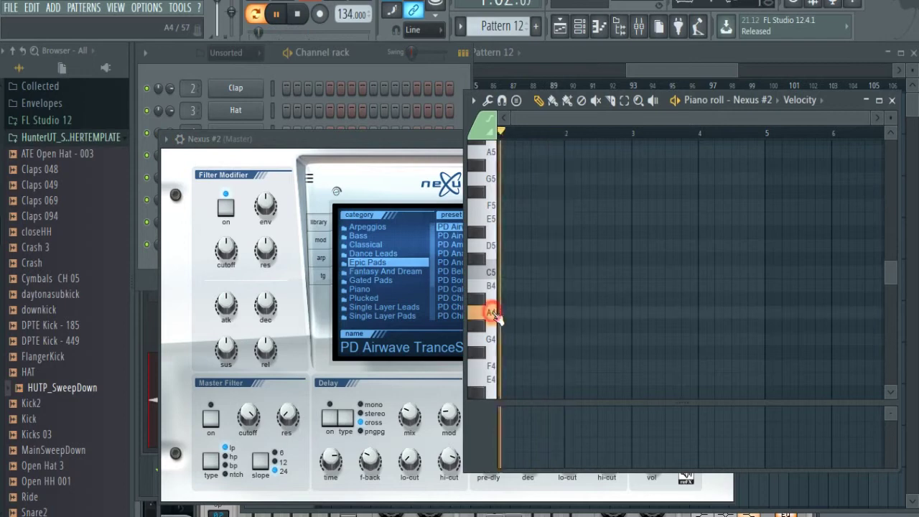
{"action": "left_click", "coordinate": [495, 339]}
{"action": "left_click", "coordinate": [496, 221]}
{"action": "scroll", "coordinate": [502, 223], "scroll_direction": "up", "scroll_amount": 5}
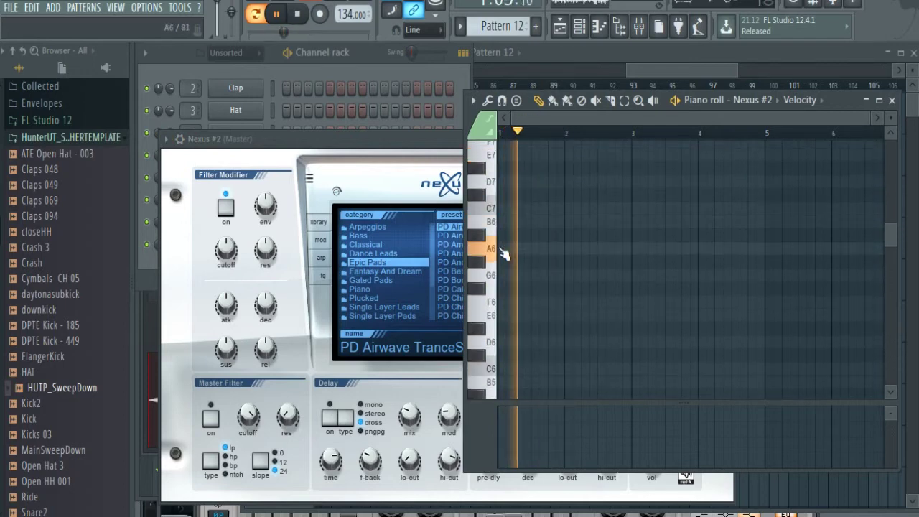
{"action": "left_click", "coordinate": [510, 275]}
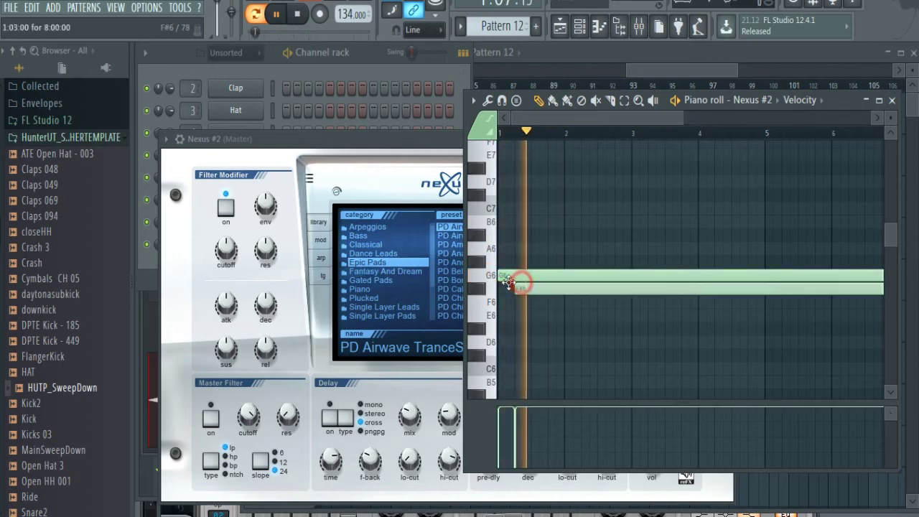
{"action": "left_click", "coordinate": [498, 222]}
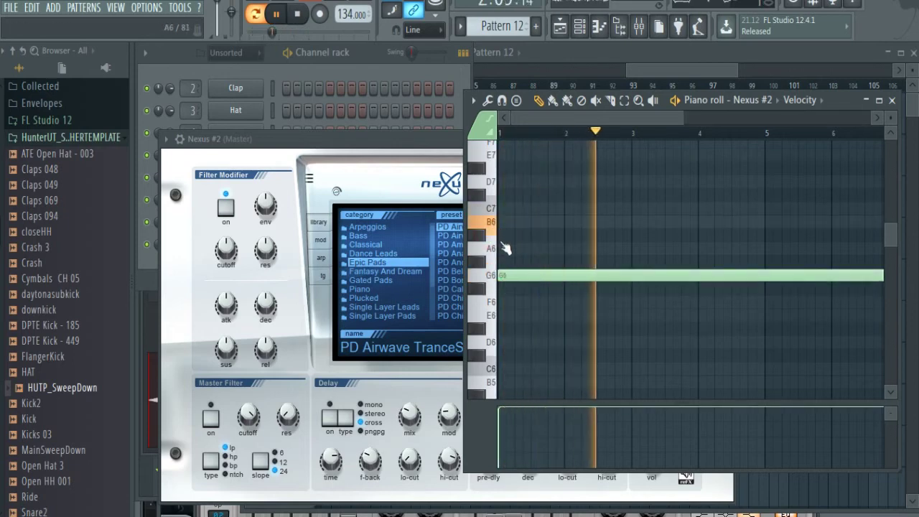
{"action": "left_click", "coordinate": [297, 14]}
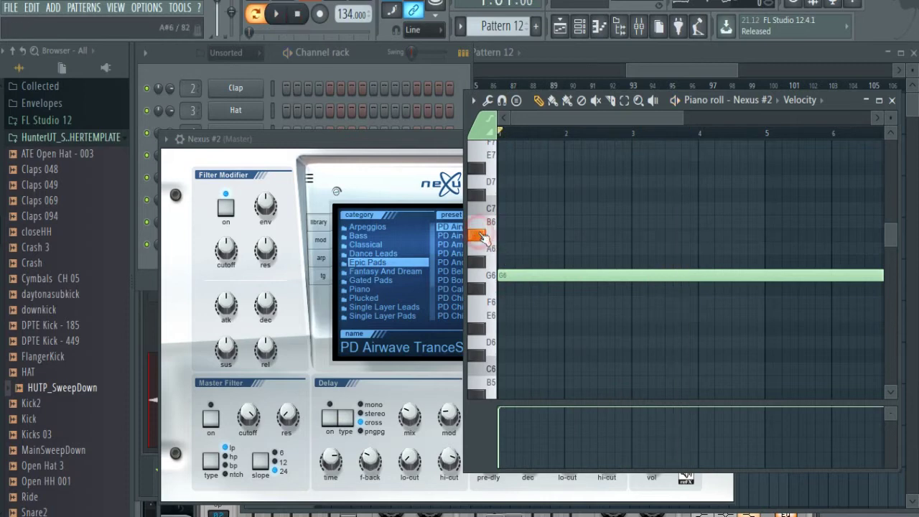
{"action": "left_click", "coordinate": [502, 234]}
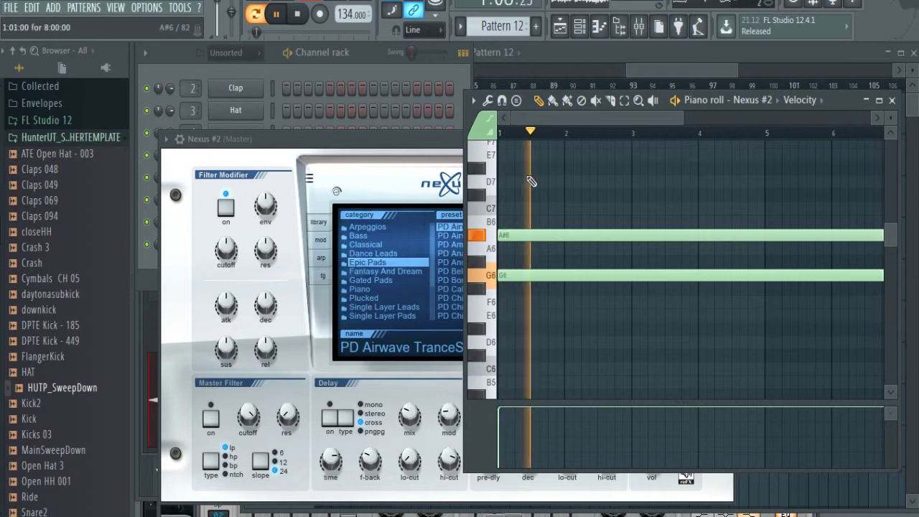
Shorten the A#6 and G6 notes so both end in the middle of bar 8.
{"action": "left_click", "coordinate": [357, 146]}
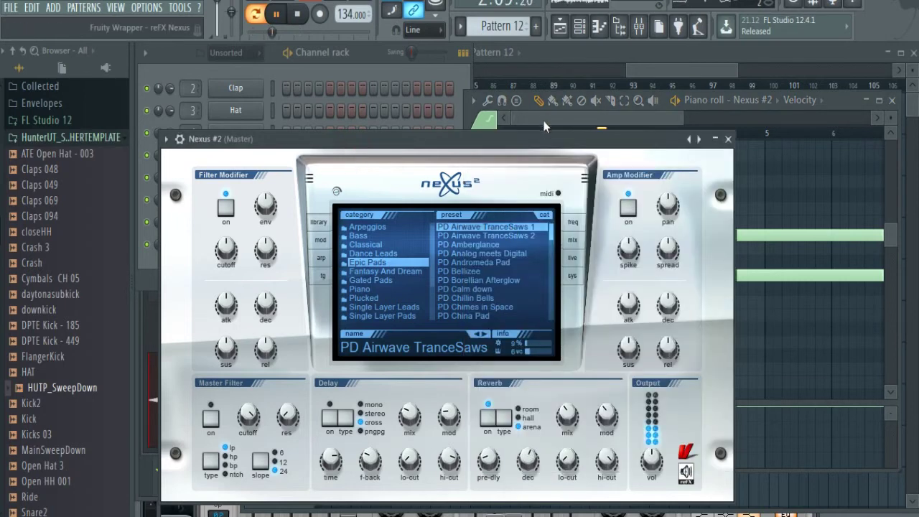
{"action": "left_click", "coordinate": [543, 126]}
{"action": "left_click_drag", "start_coordinate": [686, 120], "coordinate": [810, 135]}
{"action": "left_click_drag", "start_coordinate": [804, 235], "coordinate": [784, 235]}
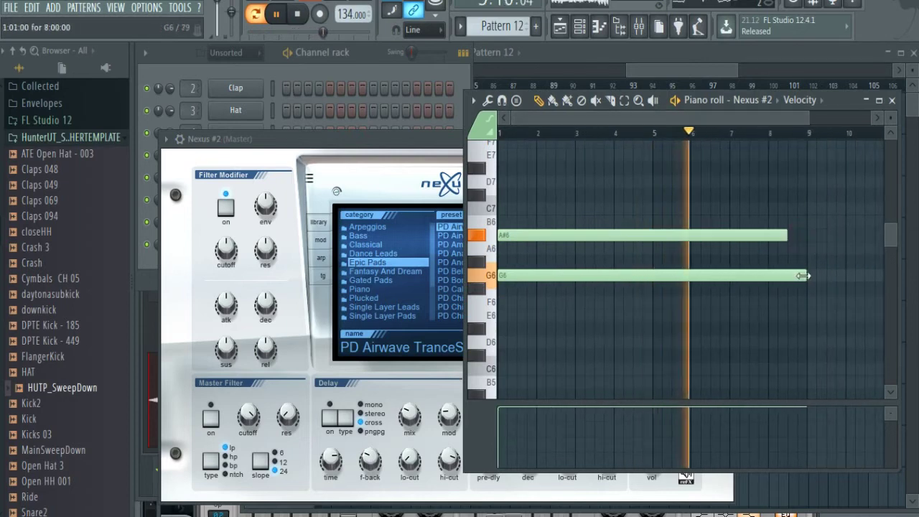
{"action": "left_click_drag", "start_coordinate": [803, 276], "coordinate": [798, 271]}
Add C7 and G6 notes from the middle of bar 8, trim both to end at bar 9, and play the change.
{"action": "left_click", "coordinate": [793, 208]}
{"action": "left_click", "coordinate": [791, 273]}
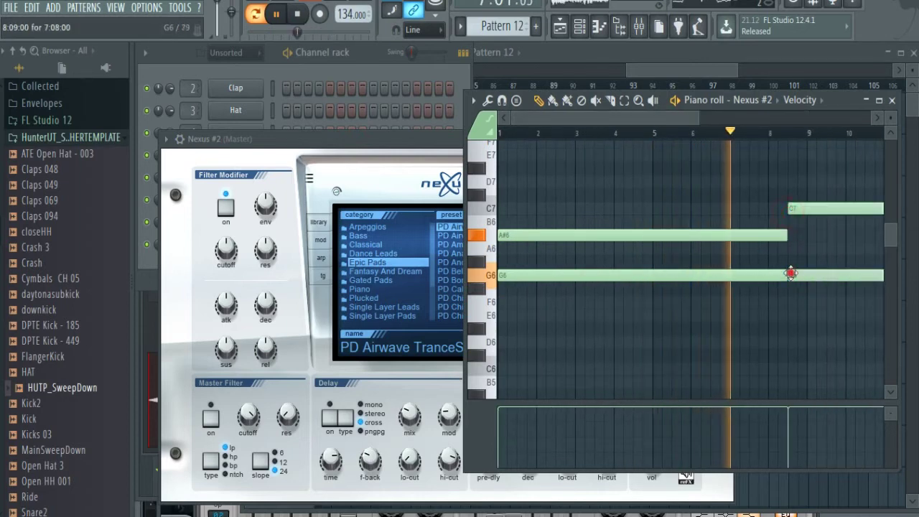
{"action": "left_click_drag", "start_coordinate": [691, 119], "coordinate": [804, 138]}
{"action": "left_click_drag", "start_coordinate": [830, 207], "coordinate": [565, 207]}
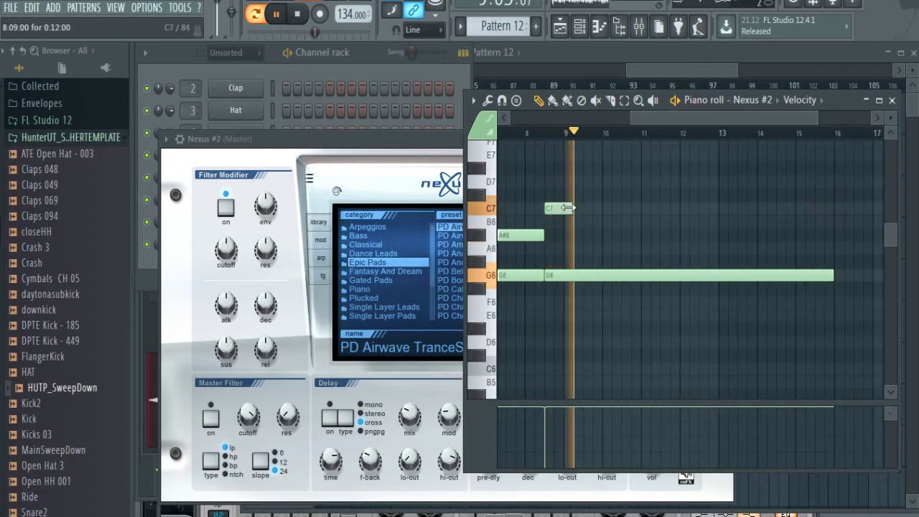
{"action": "left_click_drag", "start_coordinate": [830, 275], "coordinate": [563, 275]}
{"action": "left_click", "coordinate": [536, 132]}
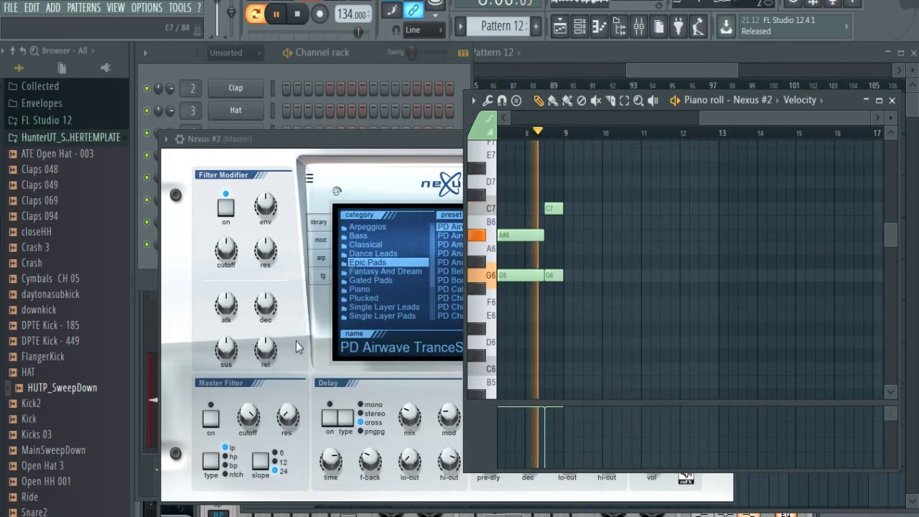
Enable the Nexus master filter, lower its cutoff to 26 and create an automation clip for it.
{"action": "left_click", "coordinate": [297, 344]}
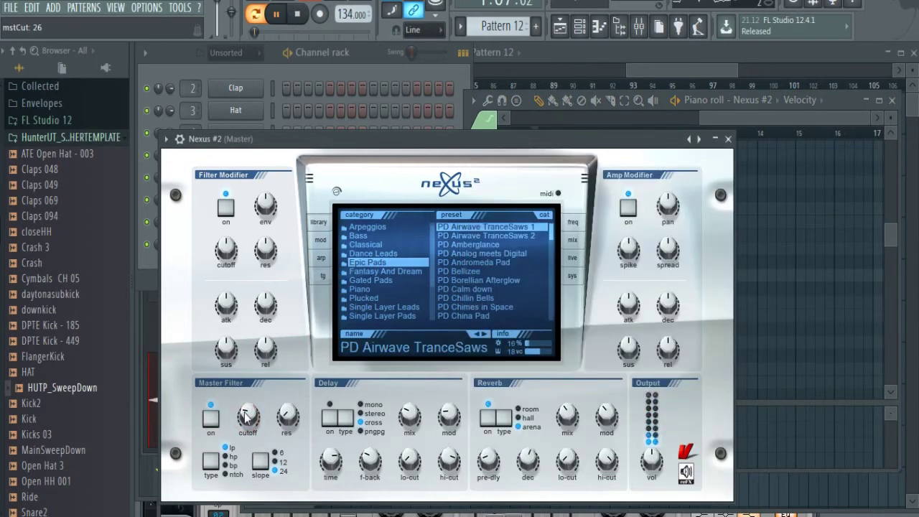
{"action": "left_click", "coordinate": [175, 9]}
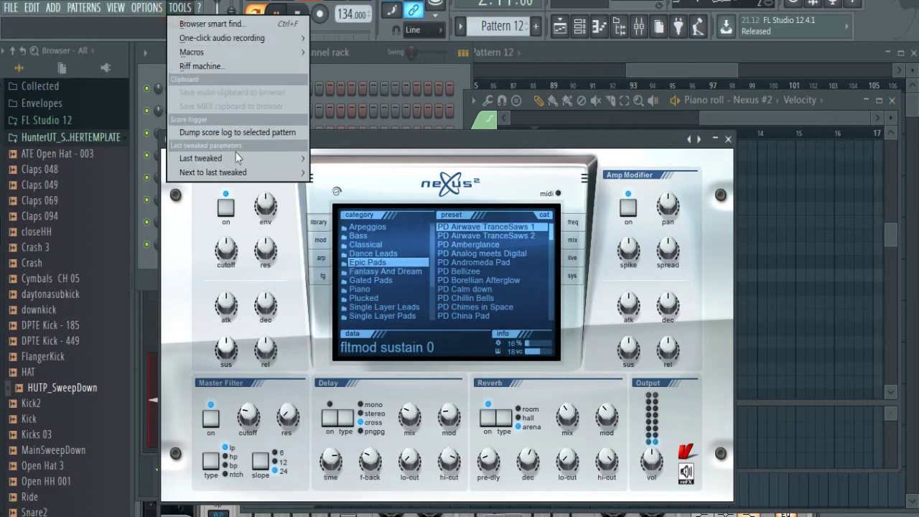
{"action": "mouse_move", "coordinate": [294, 157]}
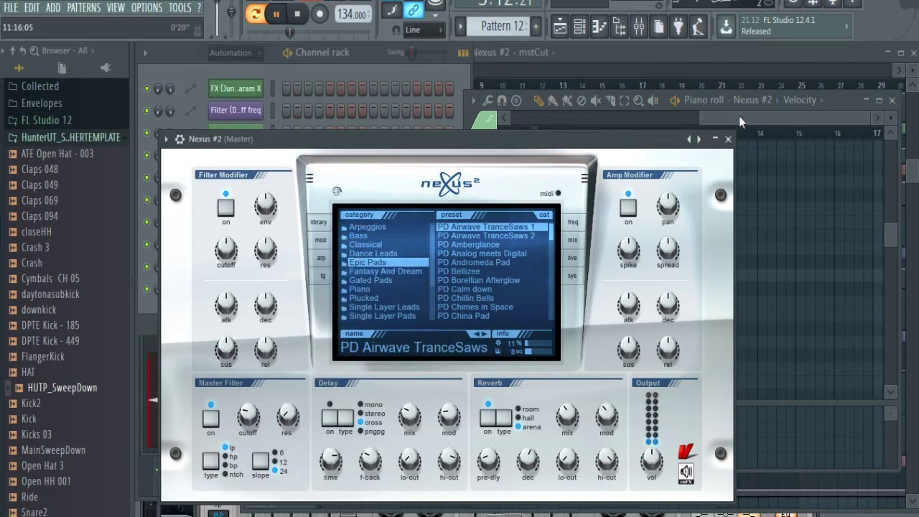
Return to the beginning of the Nexus notes and raise the master filter cutoff to 127.
{"action": "left_click_drag", "start_coordinate": [734, 116], "coordinate": [534, 109]}
{"action": "left_click", "coordinate": [389, 72]}
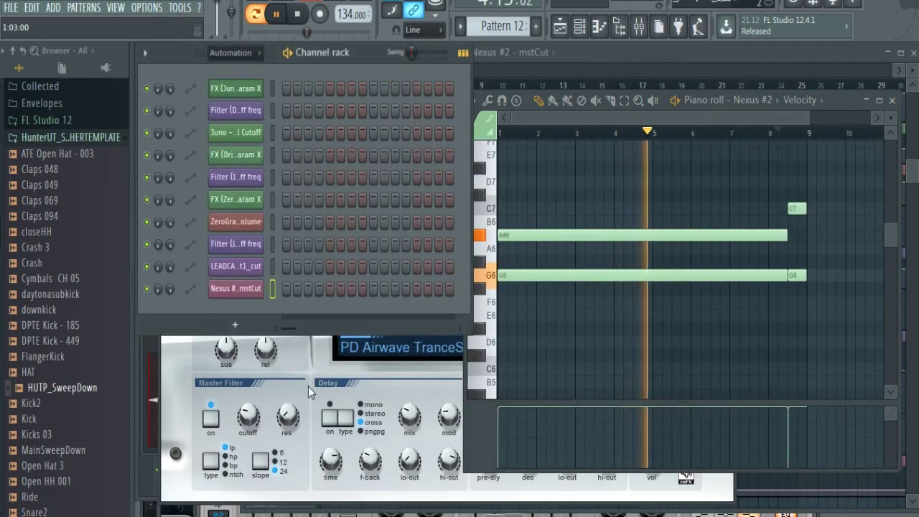
{"action": "left_click", "coordinate": [294, 388]}
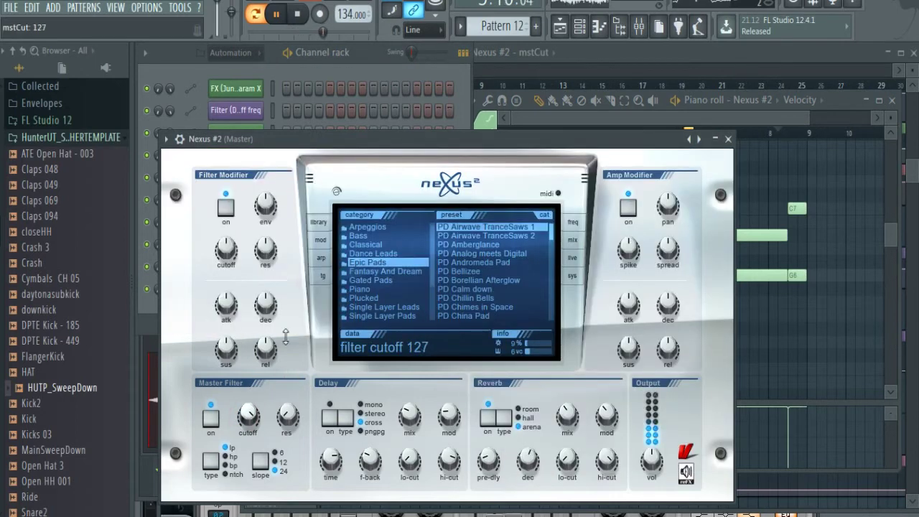
Return to the playlist in song mode and place Pattern 12 at bar 17 on Track 23 while playing from there.
{"action": "left_click", "coordinate": [559, 26]}
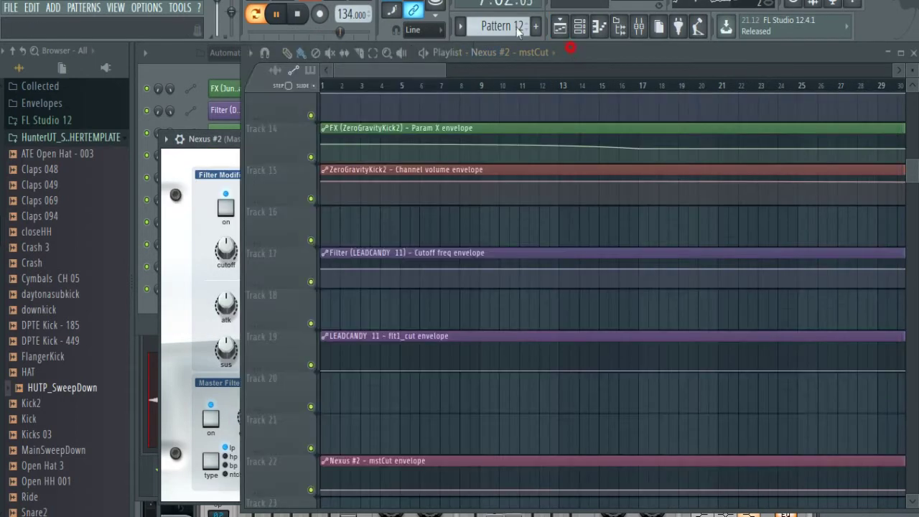
{"action": "left_click", "coordinate": [513, 88]}
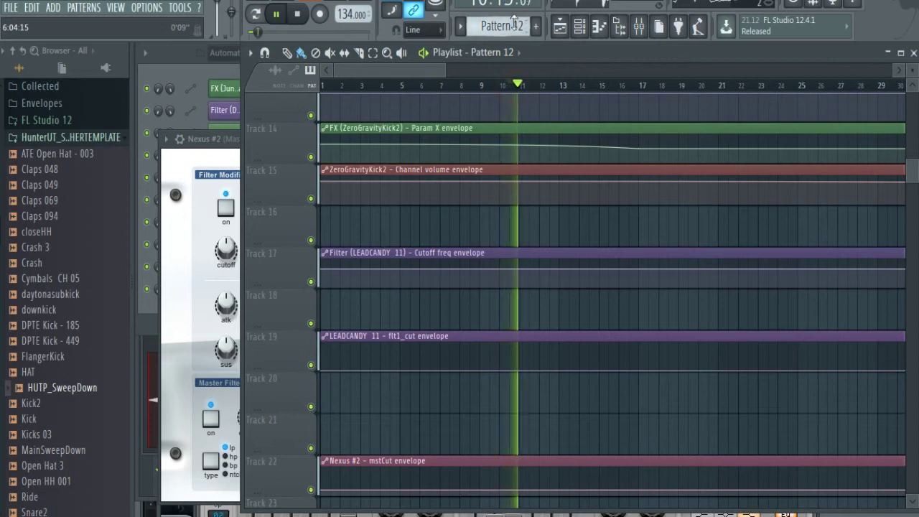
{"action": "scroll", "coordinate": [500, 167], "scroll_direction": "down", "scroll_amount": 3}
{"action": "left_click", "coordinate": [642, 85]}
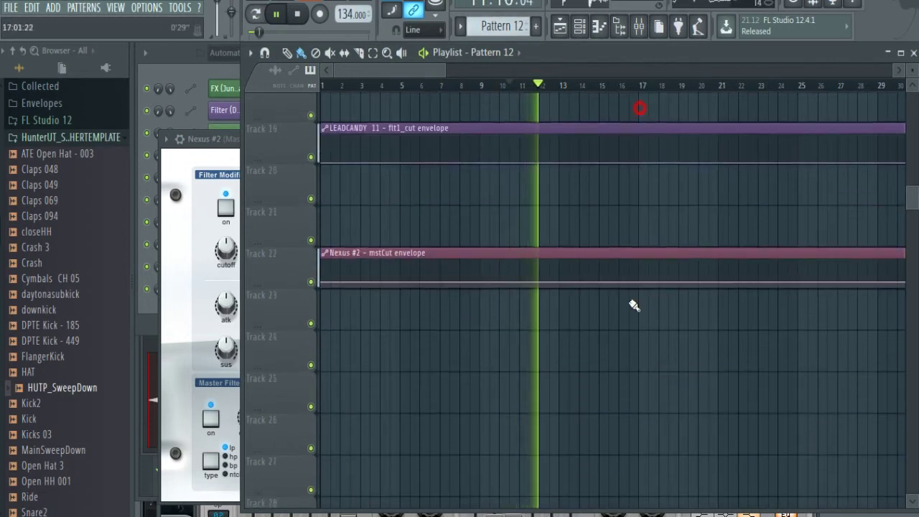
{"action": "left_click", "coordinate": [641, 318]}
{"action": "left_click_drag", "start_coordinate": [435, 70], "coordinate": [472, 99]}
{"action": "left_click", "coordinate": [455, 86]}
Size the Track 23 clip to end at bar 25 and place a second Pattern 12 clip directly after it.
{"action": "left_click", "coordinate": [634, 350]}
{"action": "left_click_drag", "start_coordinate": [635, 333], "coordinate": [620, 331]}
{"action": "right_click", "coordinate": [622, 361]}
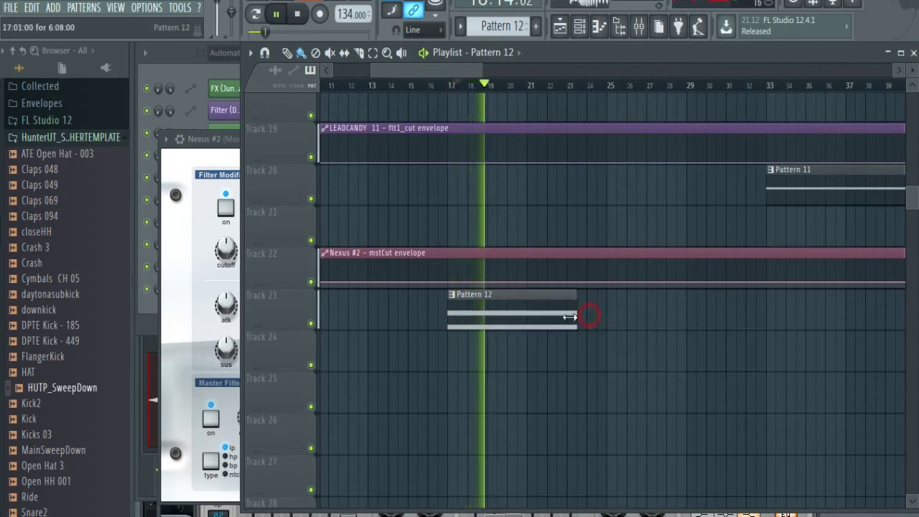
{"action": "left_click", "coordinate": [609, 352]}
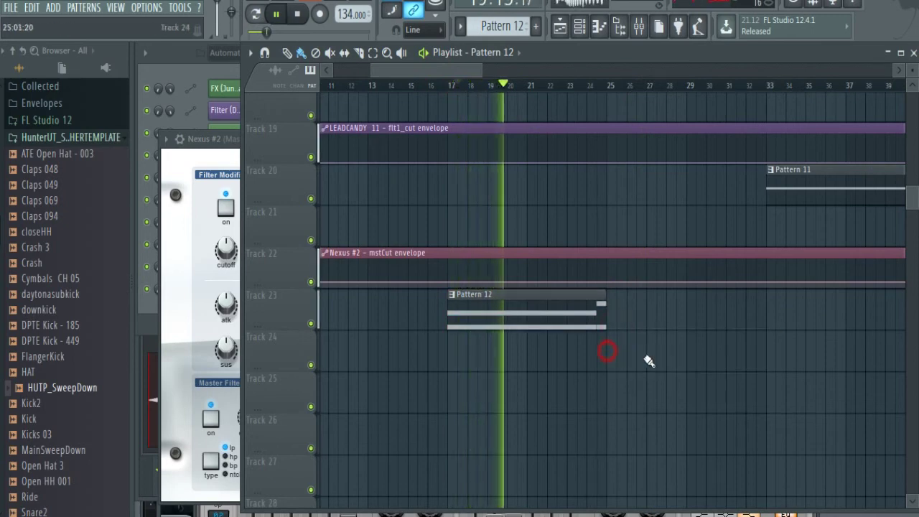
{"action": "left_click_drag", "start_coordinate": [641, 359], "coordinate": [661, 320]}
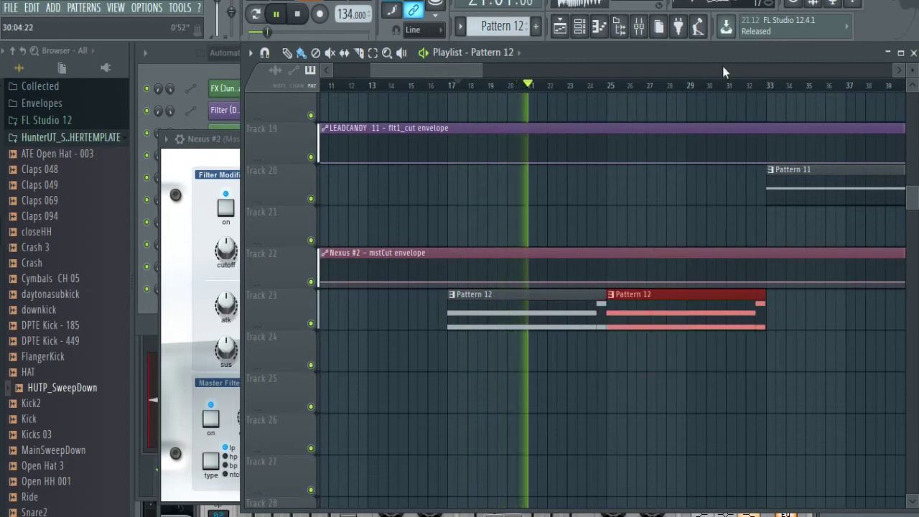
{"action": "left_click_drag", "start_coordinate": [466, 71], "coordinate": [507, 72]}
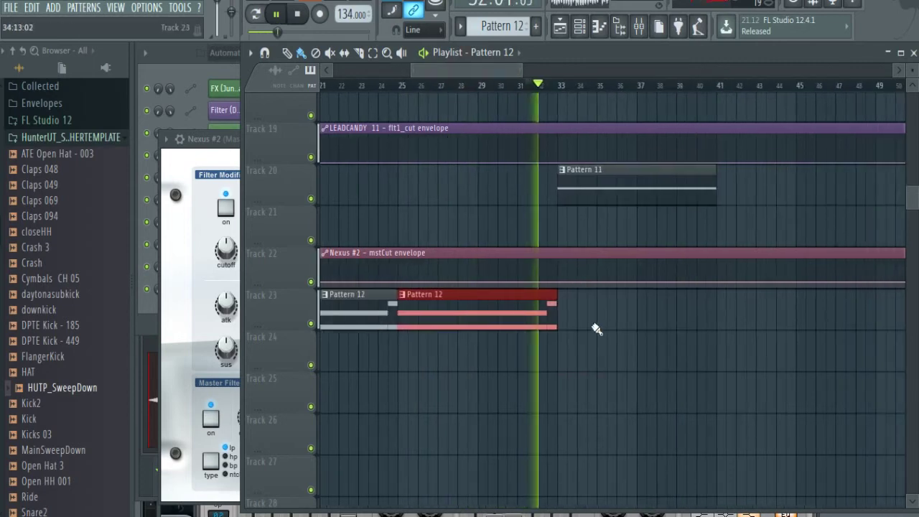
Place Pattern 12 clips on Track 23 at bars 33, 57 and 65.
{"action": "left_click", "coordinate": [576, 331]}
{"action": "mouse_move", "coordinate": [599, 320]}
{"action": "left_mouse_down"}
{"action": "mouse_move", "coordinate": [583, 319]}
{"action": "mouse_move", "coordinate": [601, 314]}
{"action": "left_mouse_up"}
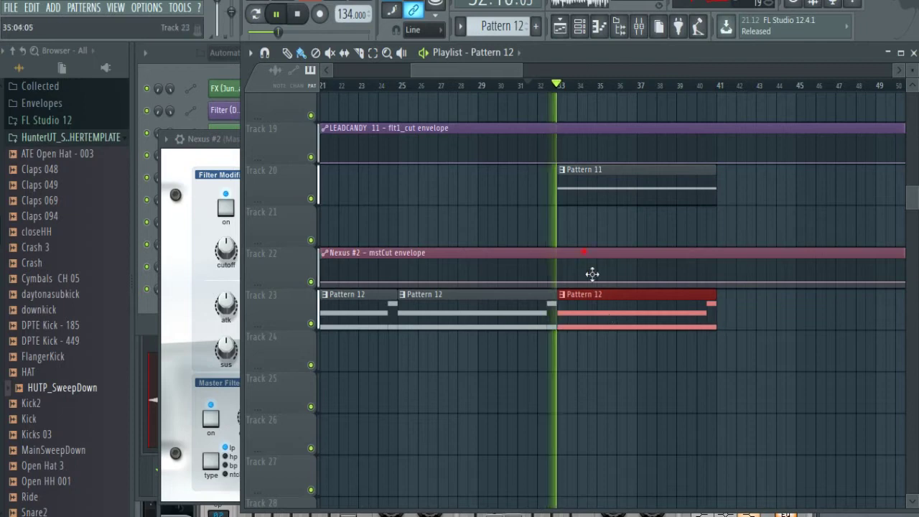
{"action": "left_click_drag", "start_coordinate": [501, 73], "coordinate": [558, 104]}
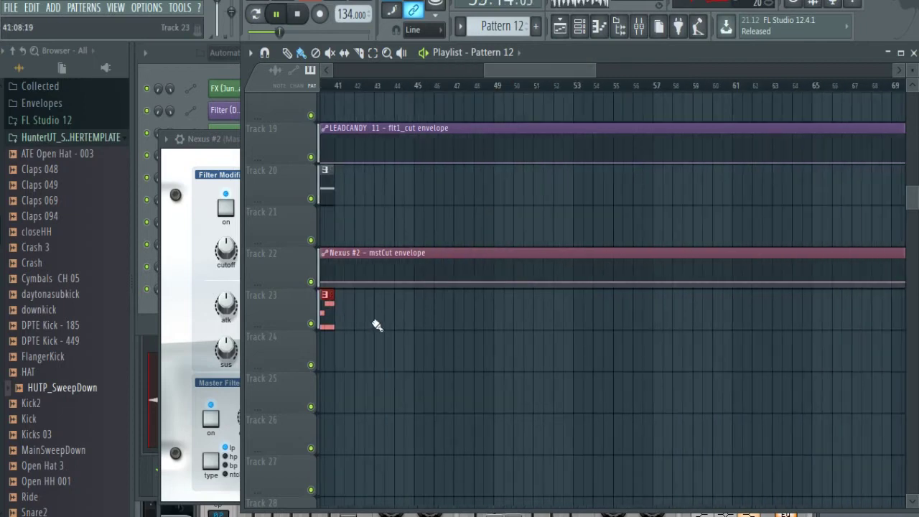
{"action": "left_click", "coordinate": [653, 317]}
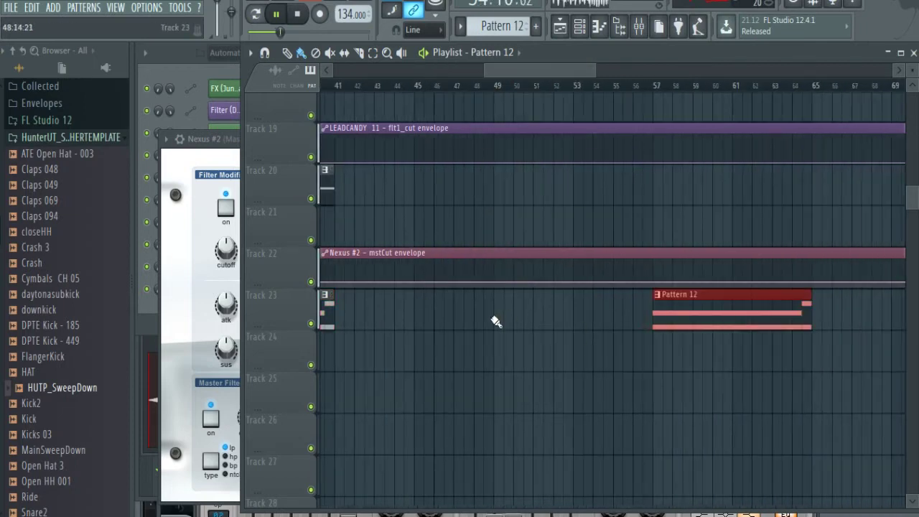
{"action": "left_click", "coordinate": [818, 325]}
{"action": "left_click", "coordinate": [574, 382]}
{"action": "right_click", "coordinate": [574, 383]}
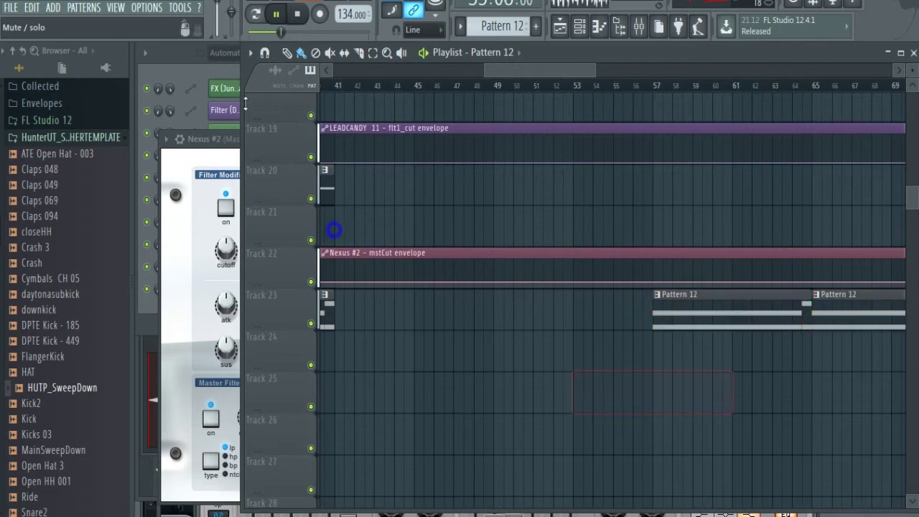
Add points to the Nexus #2 mstCut envelope at bars 57 and 73, raising the cutoff gradually towards bar 73.
{"action": "left_click", "coordinate": [212, 175]}
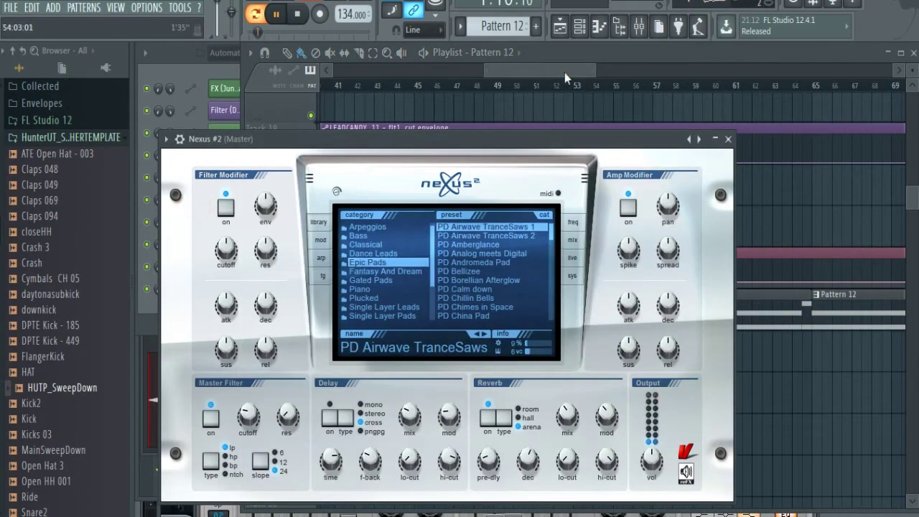
{"action": "left_click", "coordinate": [455, 99]}
{"action": "left_click_drag", "start_coordinate": [580, 70], "coordinate": [619, 70]}
{"action": "right_click", "coordinate": [454, 280]}
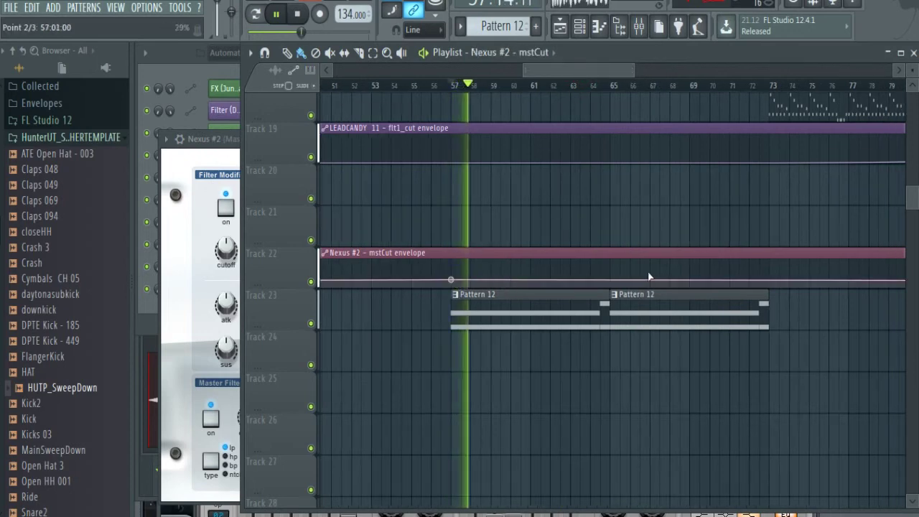
{"action": "left_click_drag", "start_coordinate": [772, 280], "coordinate": [755, 256]}
{"action": "left_click", "coordinate": [658, 313]}
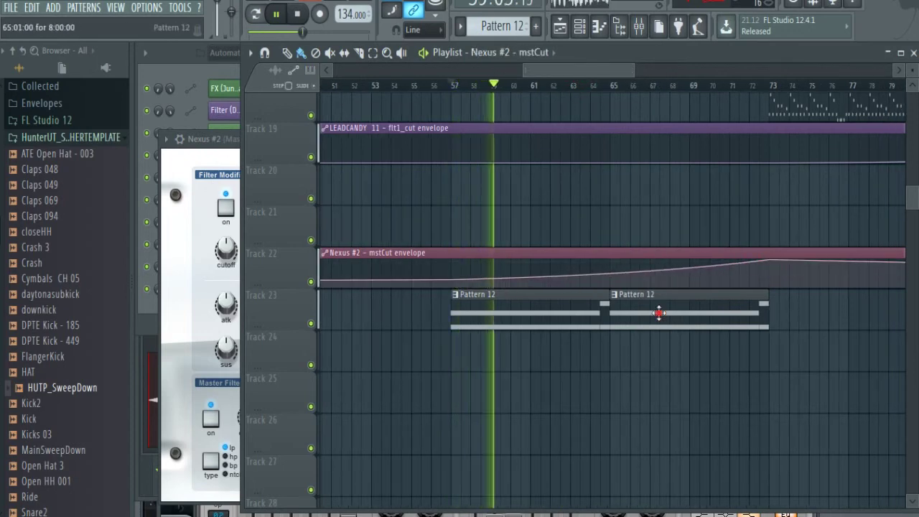
{"action": "left_click", "coordinate": [663, 313]}
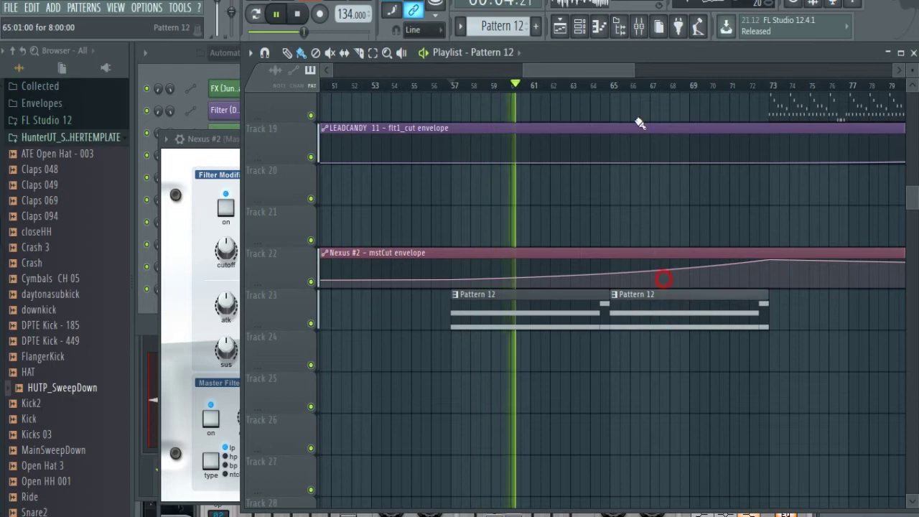
Play from around bars 65 to 71 and place a Pattern 12 clip at bar 73 on Track 23.
{"action": "left_click", "coordinate": [648, 85]}
{"action": "left_click_drag", "start_coordinate": [564, 71], "coordinate": [610, 69]}
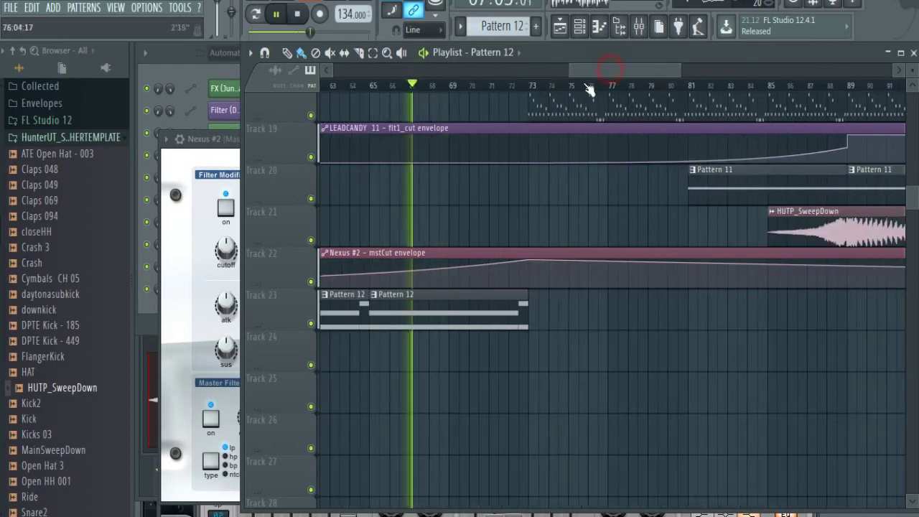
{"action": "left_click", "coordinate": [491, 85]}
{"action": "left_click", "coordinate": [532, 323]}
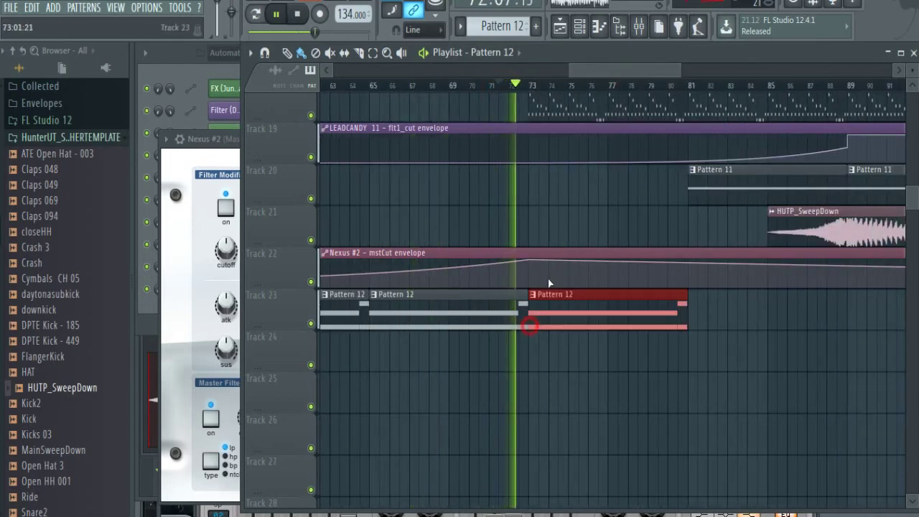
Place Pattern 12 at bar 81 and drop the mstCut envelope to 16% at bar 73, rising to a point at bar 89.
{"action": "right_click", "coordinate": [531, 281]}
{"action": "left_click", "coordinate": [624, 323]}
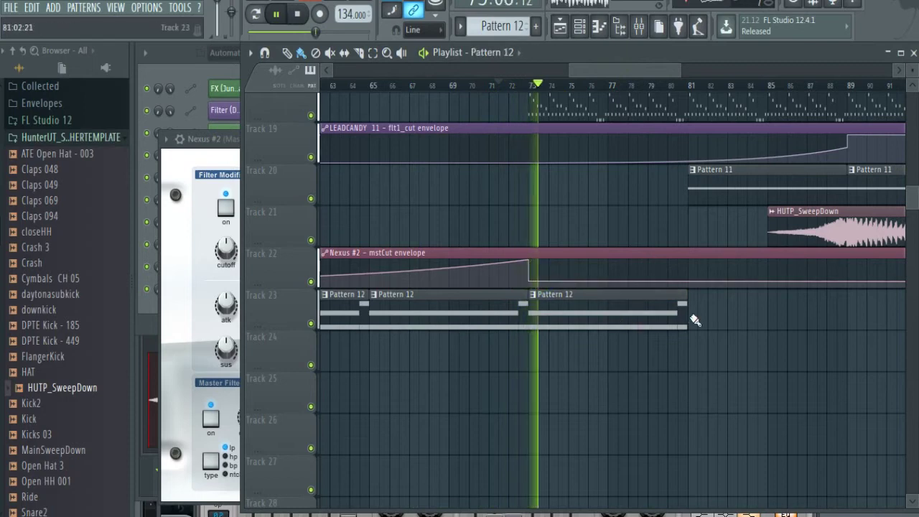
{"action": "left_click_drag", "start_coordinate": [693, 321], "coordinate": [779, 359]}
{"action": "right_click", "coordinate": [780, 359]}
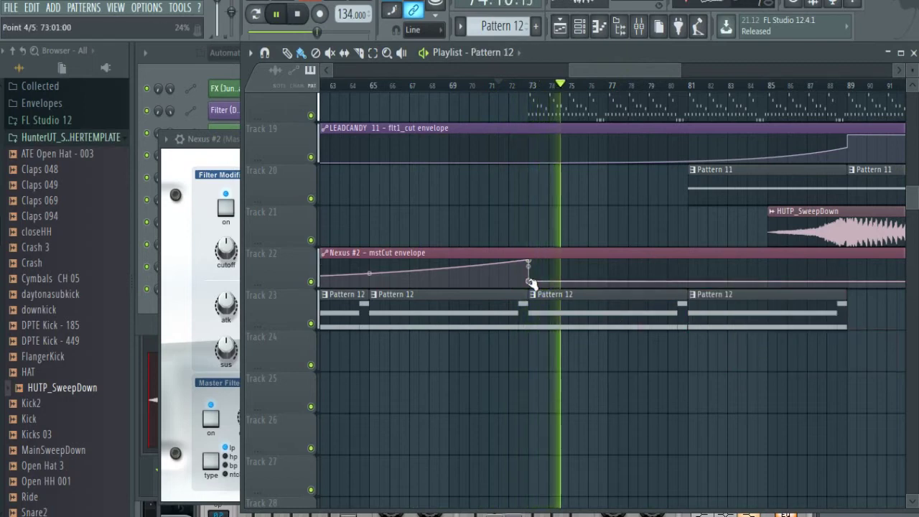
{"action": "right_click", "coordinate": [848, 270]}
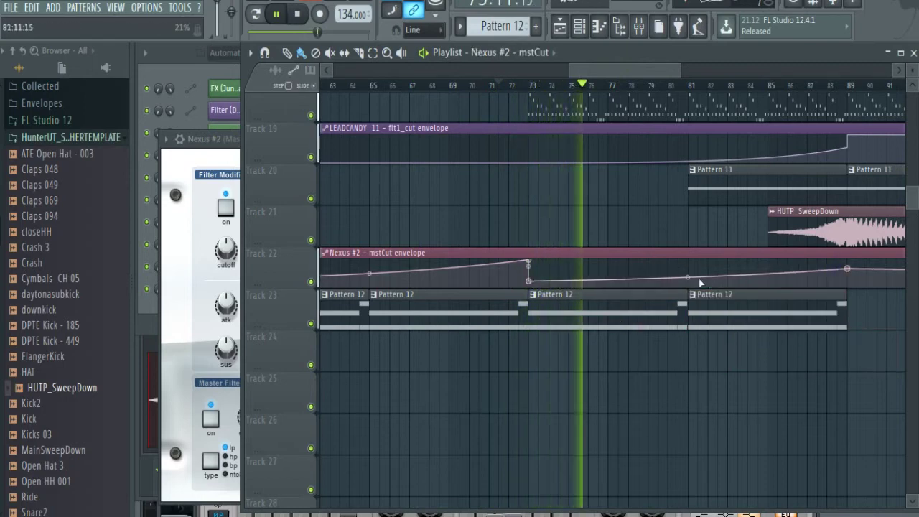
{"action": "left_click_drag", "start_coordinate": [529, 280], "coordinate": [530, 285]}
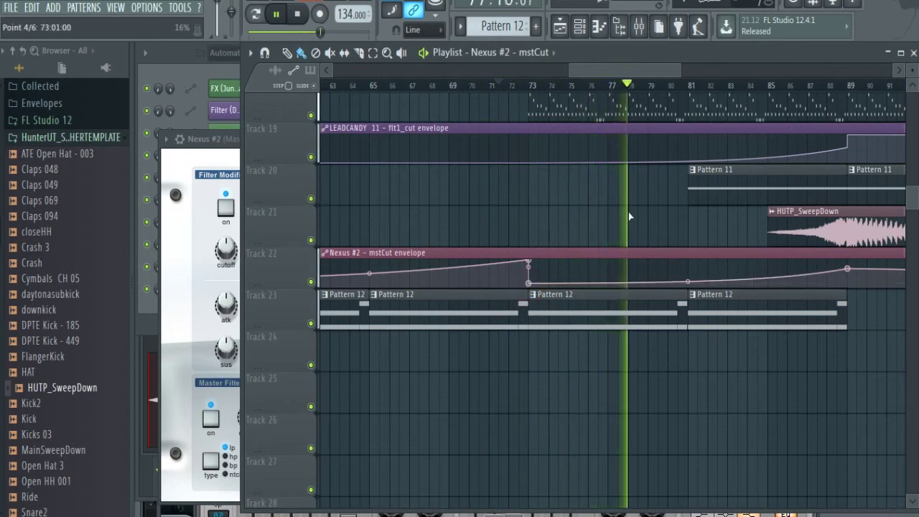
Play from bar 81, place Pattern 12 at bar 89 on Track 23 and jump the mstCut envelope to 100% there.
{"action": "left_click", "coordinate": [690, 86]}
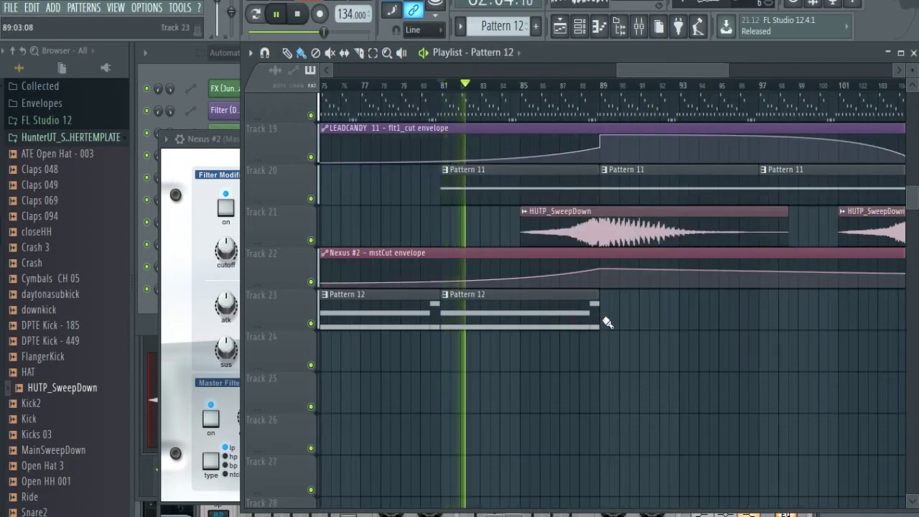
{"action": "left_click", "coordinate": [607, 320]}
{"action": "left_click_drag", "start_coordinate": [615, 261], "coordinate": [601, 261]}
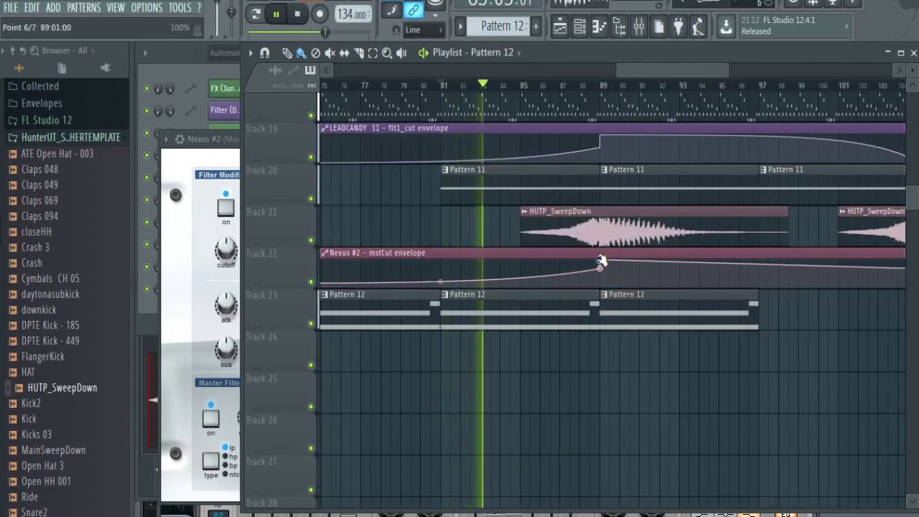
Slope the mstCut envelope down to a low point at bar 105 and place Pattern 12 at bar 97 on Track 23.
{"action": "left_click_drag", "start_coordinate": [691, 73], "coordinate": [721, 74]}
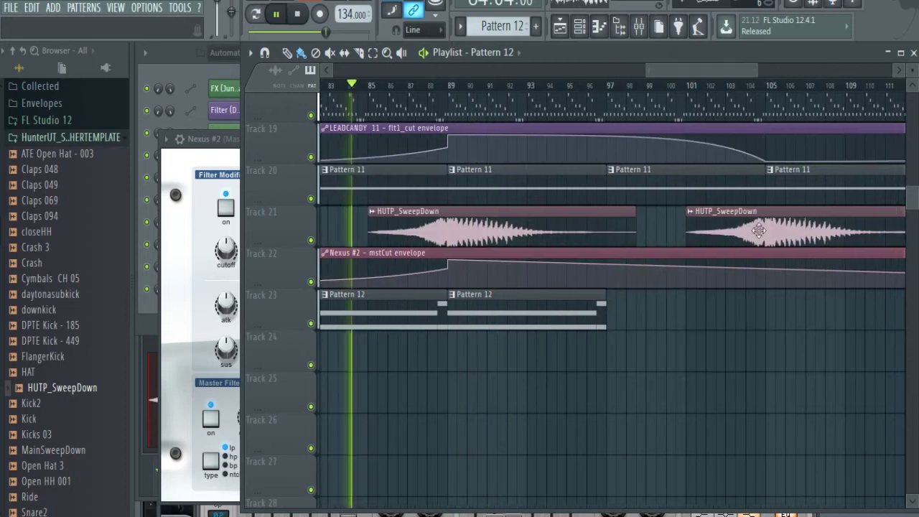
{"action": "left_click", "coordinate": [767, 277]}
{"action": "left_click", "coordinate": [608, 323]}
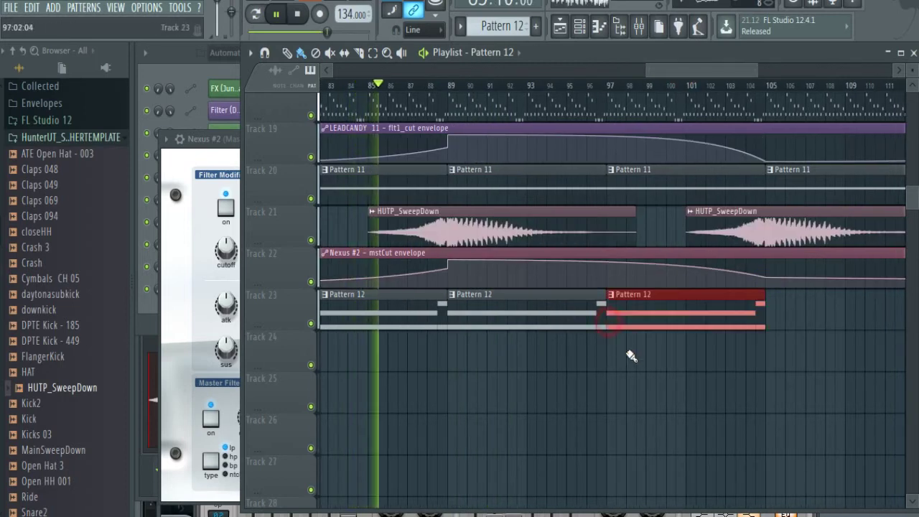
{"action": "left_click", "coordinate": [638, 356]}
{"action": "right_click", "coordinate": [670, 369]}
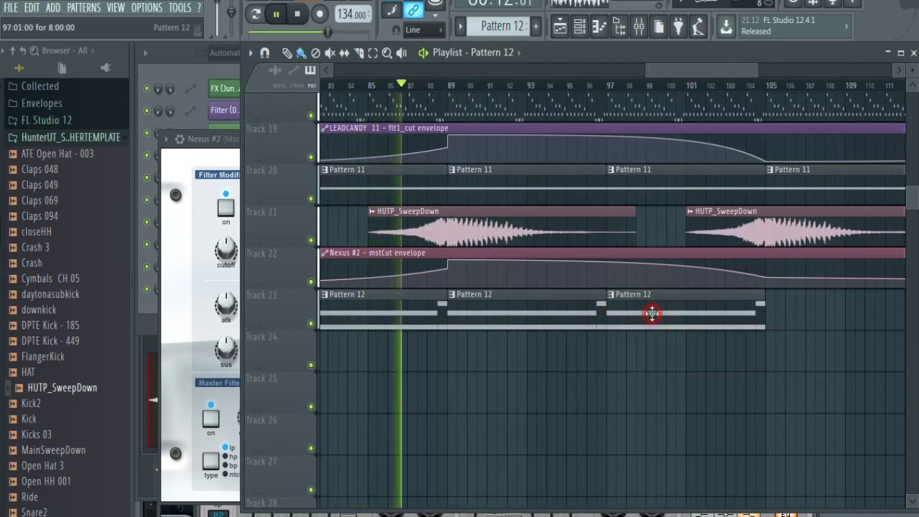
Place two more Pattern 12 clips on Track 23 at bars 105 and 113.
{"action": "scroll", "coordinate": [651, 314], "scroll_direction": "up", "scroll_amount": 7}
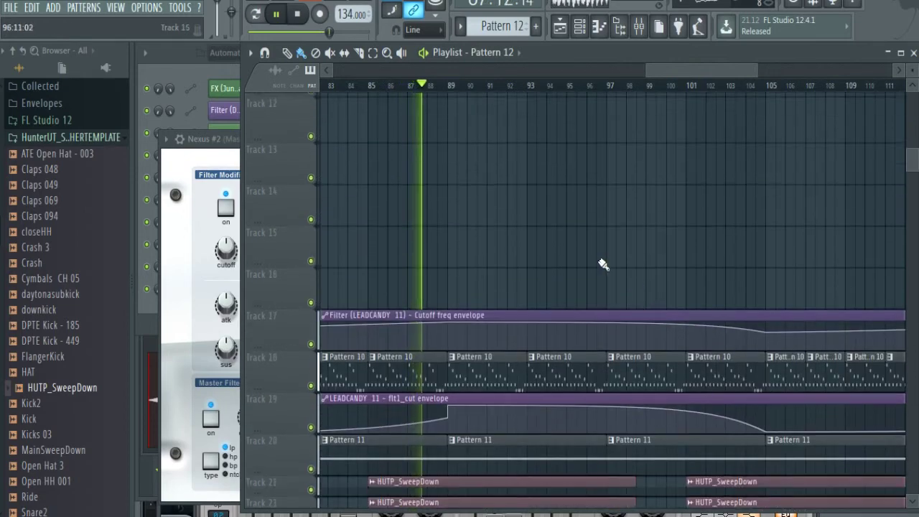
{"action": "scroll", "coordinate": [600, 259], "scroll_direction": "down", "scroll_amount": 4}
{"action": "scroll", "coordinate": [646, 412], "scroll_direction": "up", "scroll_amount": 1}
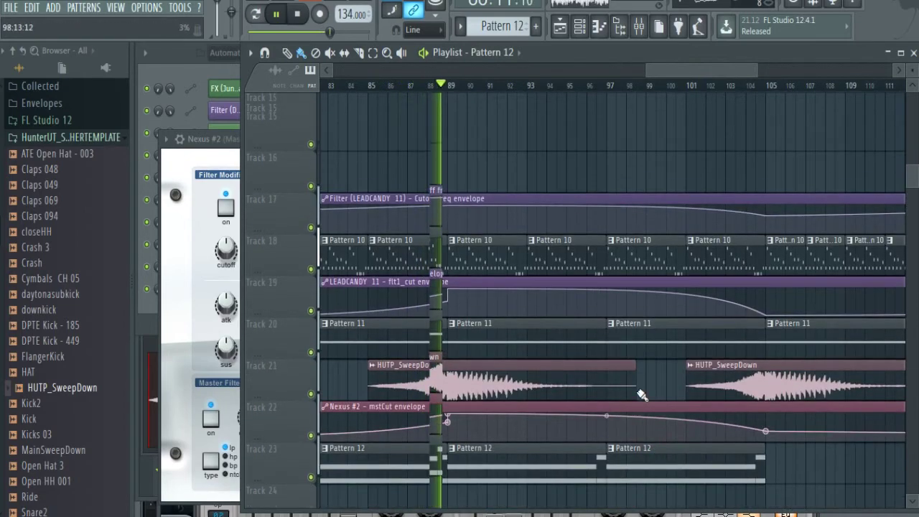
{"action": "scroll", "coordinate": [602, 315], "scroll_direction": "up", "scroll_amount": 7}
{"action": "scroll", "coordinate": [601, 309], "scroll_direction": "down", "scroll_amount": 8}
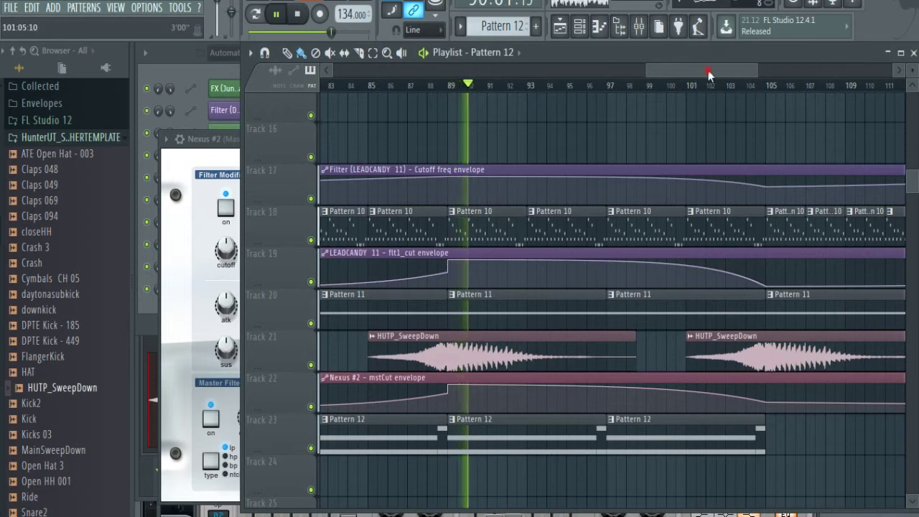
{"action": "left_click_drag", "start_coordinate": [708, 74], "coordinate": [728, 74]}
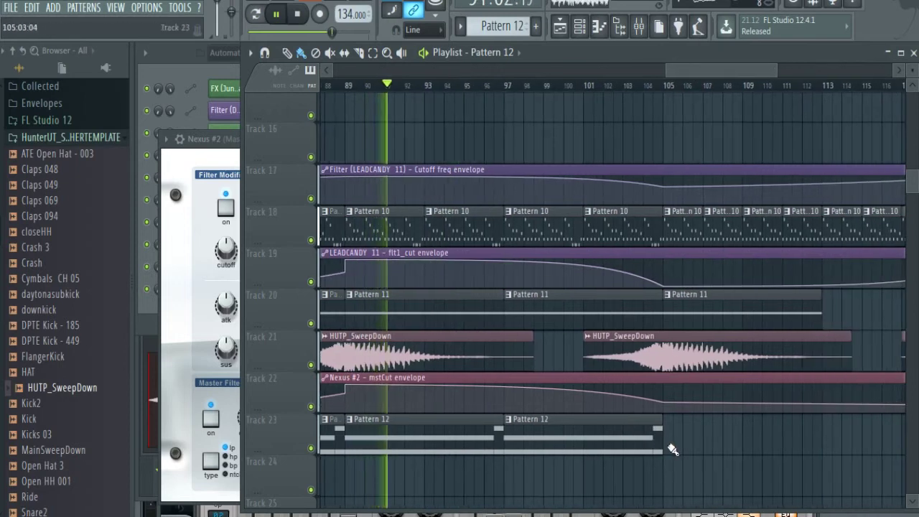
{"action": "left_click", "coordinate": [672, 450]}
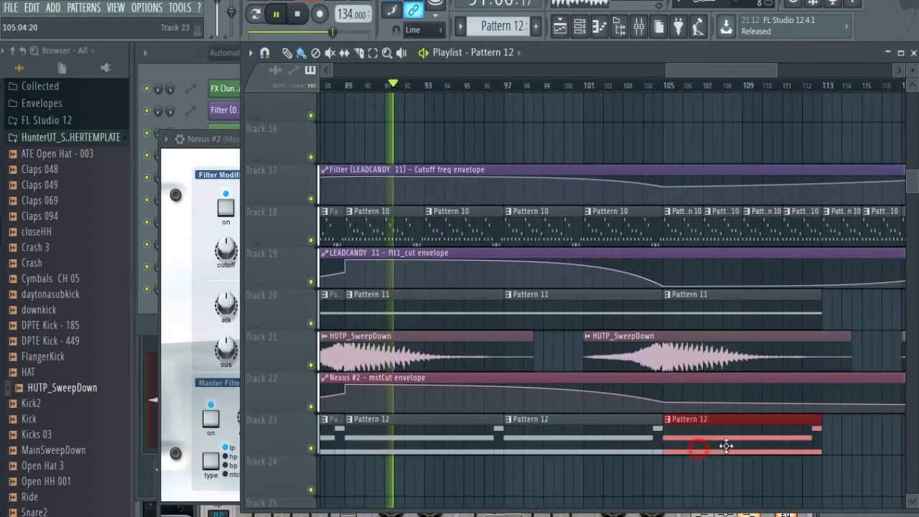
{"action": "left_click", "coordinate": [831, 450]}
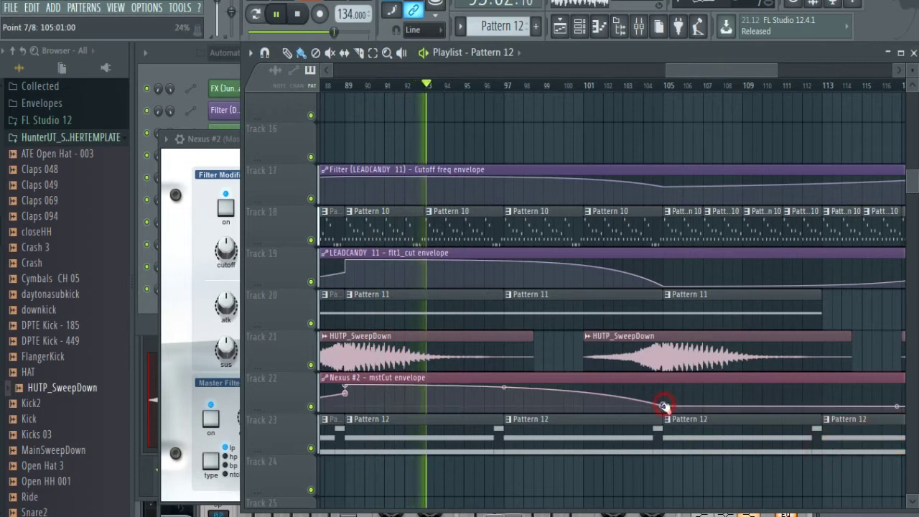
Lower the mstCut envelope point at bar 105 and add a high point at bar 121 so the cutoff climbs between them.
{"action": "left_click_drag", "start_coordinate": [664, 406], "coordinate": [663, 409]}
{"action": "left_click_drag", "start_coordinate": [700, 70], "coordinate": [738, 72]}
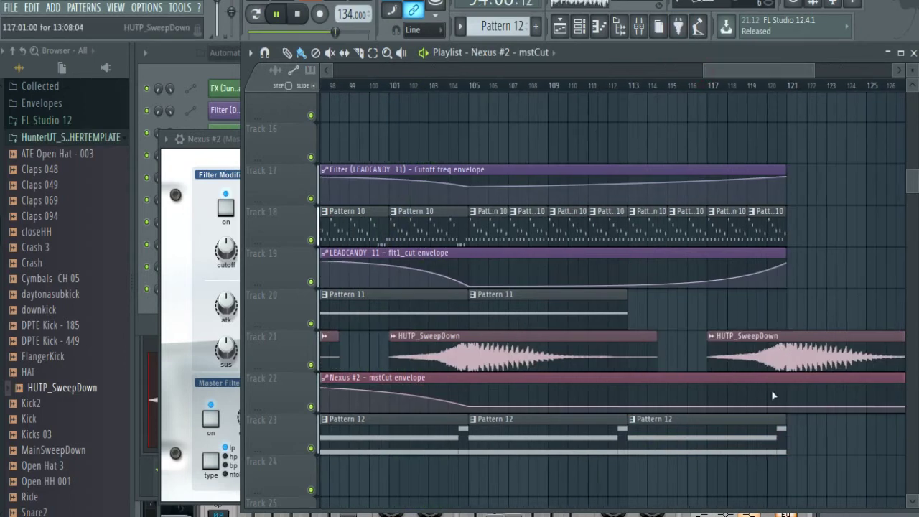
{"action": "right_click", "coordinate": [786, 386]}
Pick up the last Pattern 10 clip and paint consecutive copies on Track 18 from bar 121 to bar 137.
{"action": "left_click", "coordinate": [769, 225]}
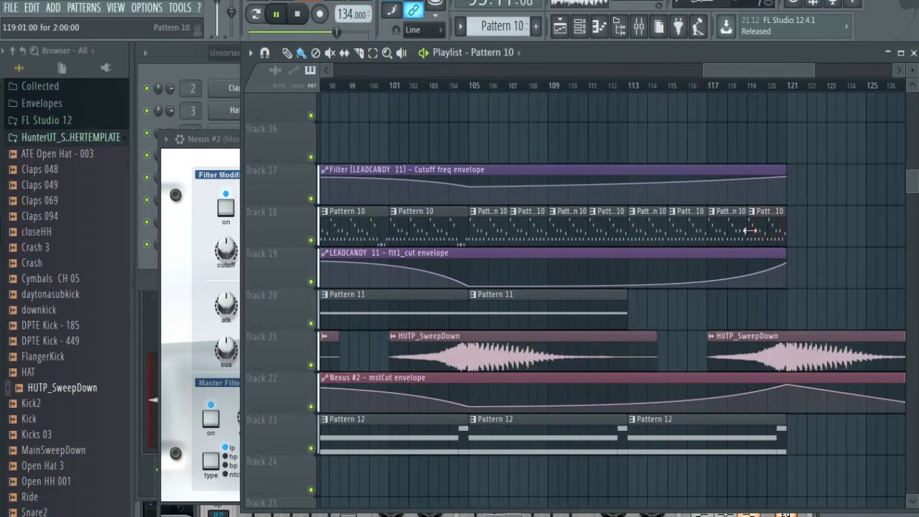
{"action": "left_click", "coordinate": [742, 83]}
{"action": "left_click_drag", "start_coordinate": [742, 69], "coordinate": [792, 72]}
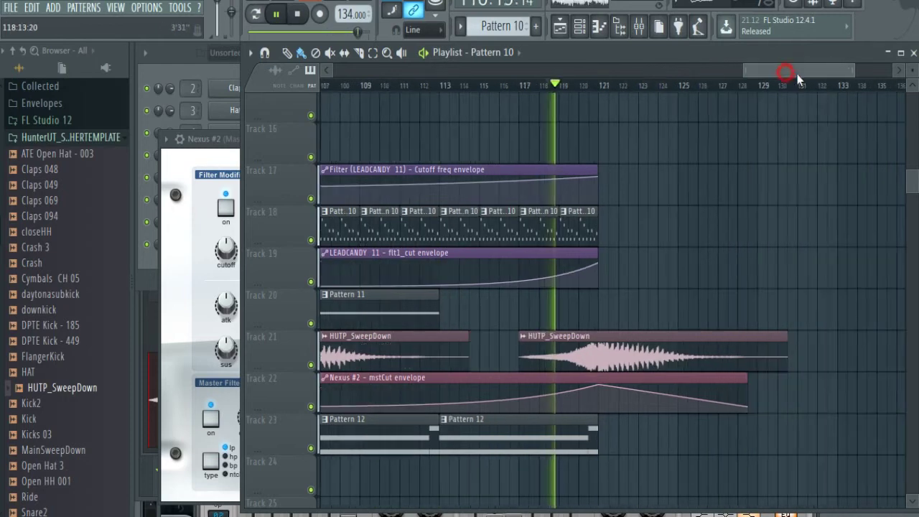
{"action": "left_click_drag", "start_coordinate": [522, 231], "coordinate": [820, 232]}
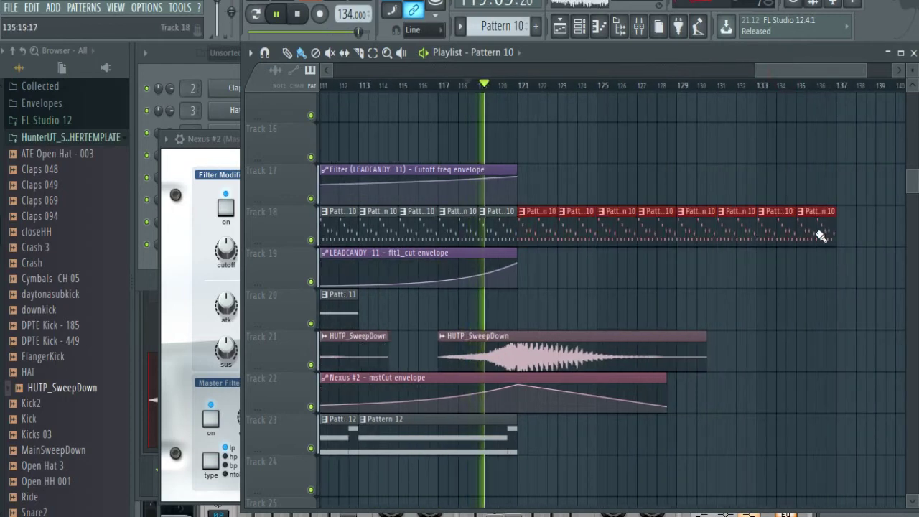
Bring up the channel rack, switch playback to pattern mode and select the empty Pattern 13.
{"action": "left_click", "coordinate": [238, 56]}
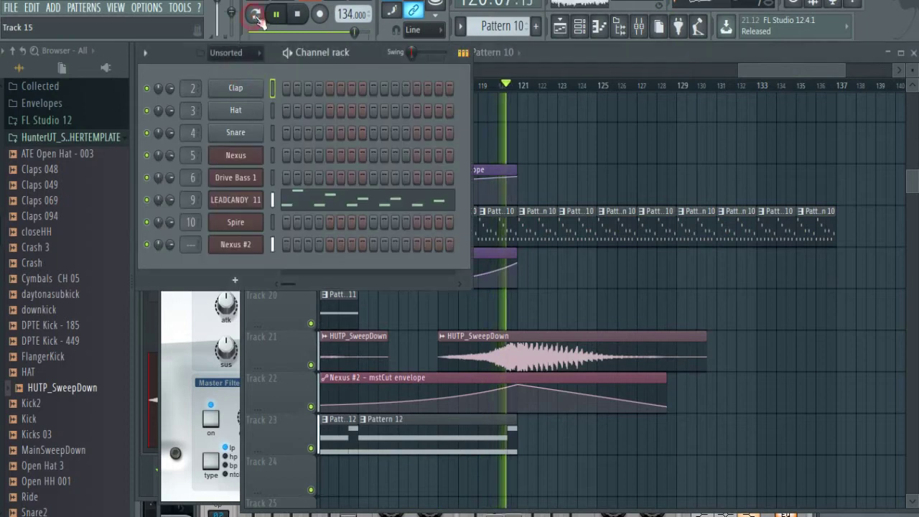
{"action": "left_click", "coordinate": [256, 13]}
{"action": "left_click_drag", "start_coordinate": [525, 30], "coordinate": [525, 13]}
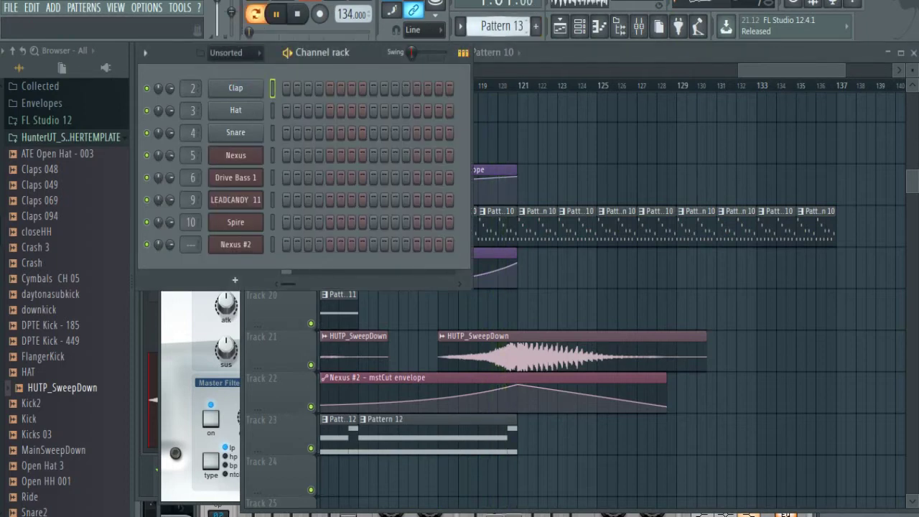
Audition the Claps 094 and Snare samples in the browser.
{"action": "left_click", "coordinate": [71, 215]}
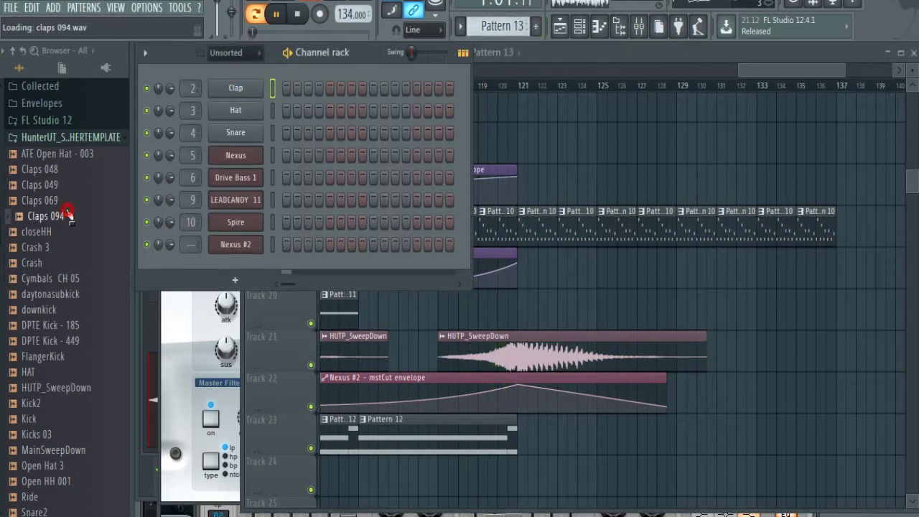
{"action": "scroll", "coordinate": [95, 404], "scroll_direction": "down", "scroll_amount": 5}
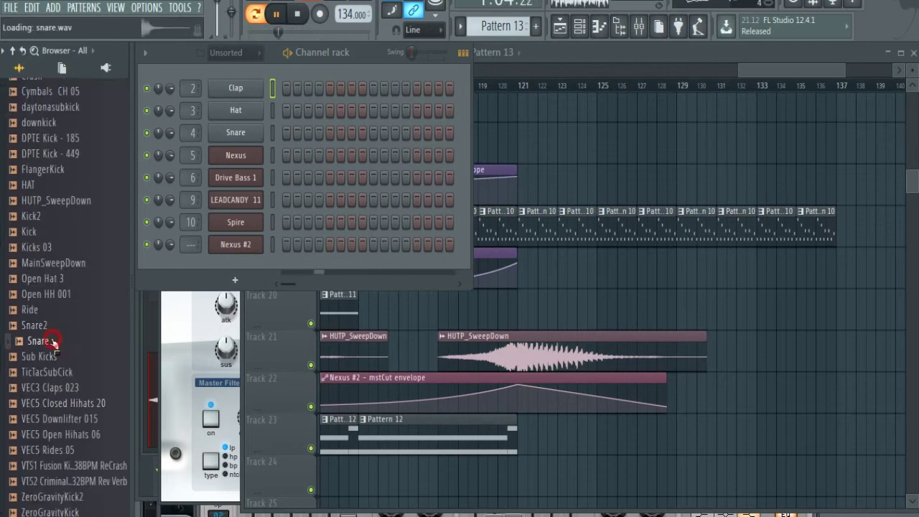
Add the Snare sample as a new channel and program Pattern 13 on steps 1, 2, 4, 5, 7, 8, 10, 11, 13 and 15.
{"action": "left_click_drag", "start_coordinate": [224, 284], "coordinate": [224, 284]}
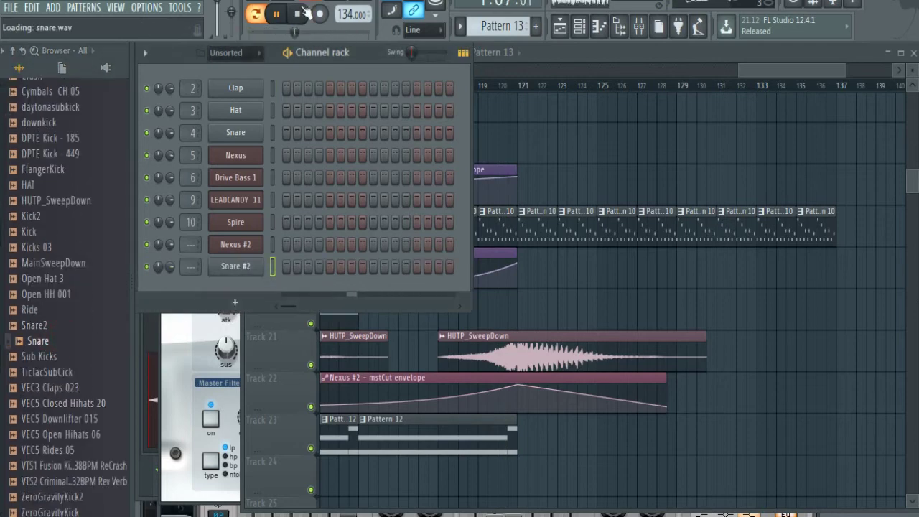
{"action": "left_click", "coordinate": [297, 267]}
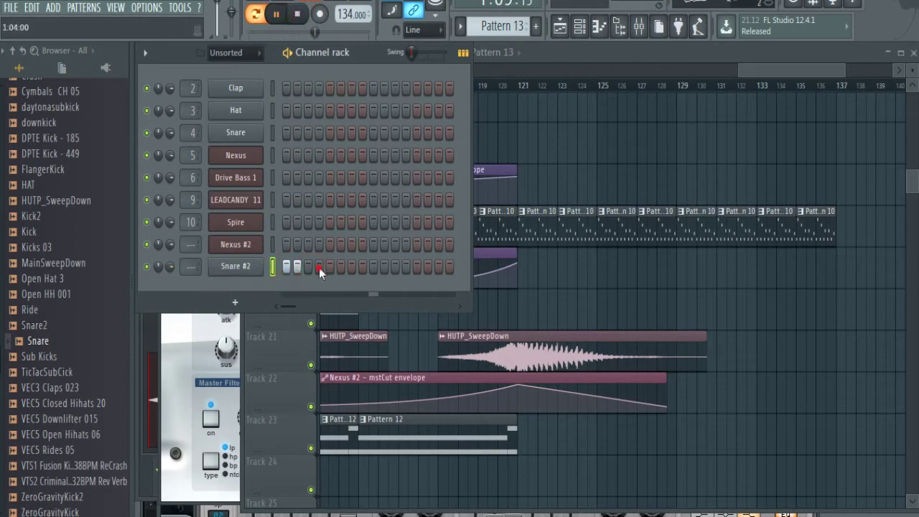
{"action": "left_click", "coordinate": [319, 266]}
{"action": "left_click", "coordinate": [353, 270]}
{"action": "left_click", "coordinate": [362, 267]}
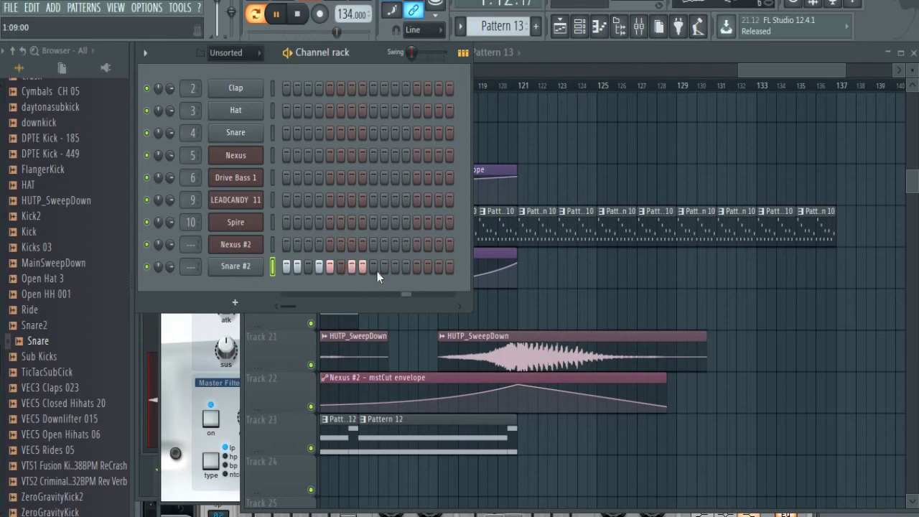
{"action": "left_click", "coordinate": [394, 268]}
{"action": "left_click", "coordinate": [405, 266]}
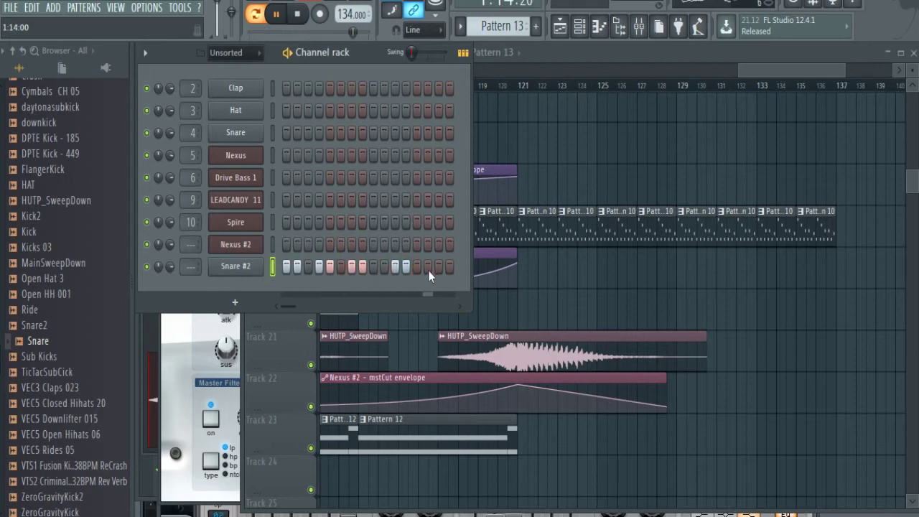
{"action": "left_click", "coordinate": [416, 267]}
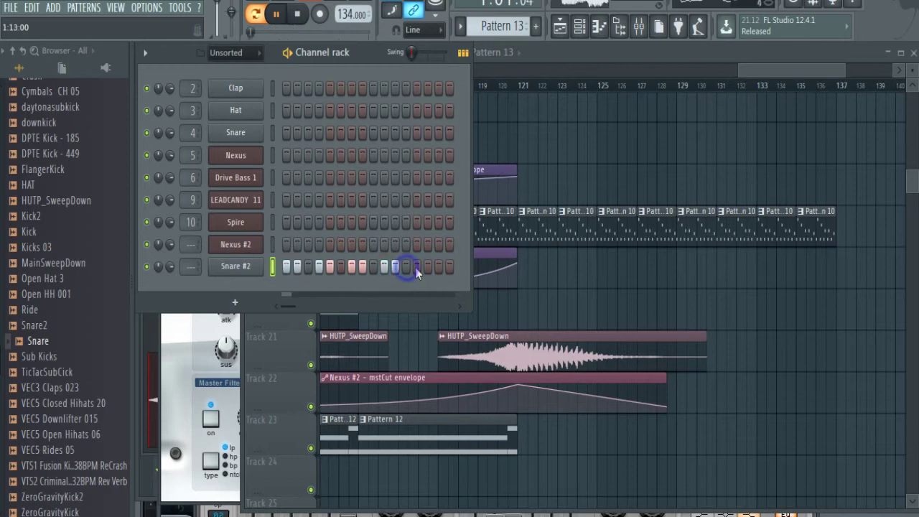
{"action": "left_click", "coordinate": [428, 267]}
{"action": "left_click", "coordinate": [232, 270]}
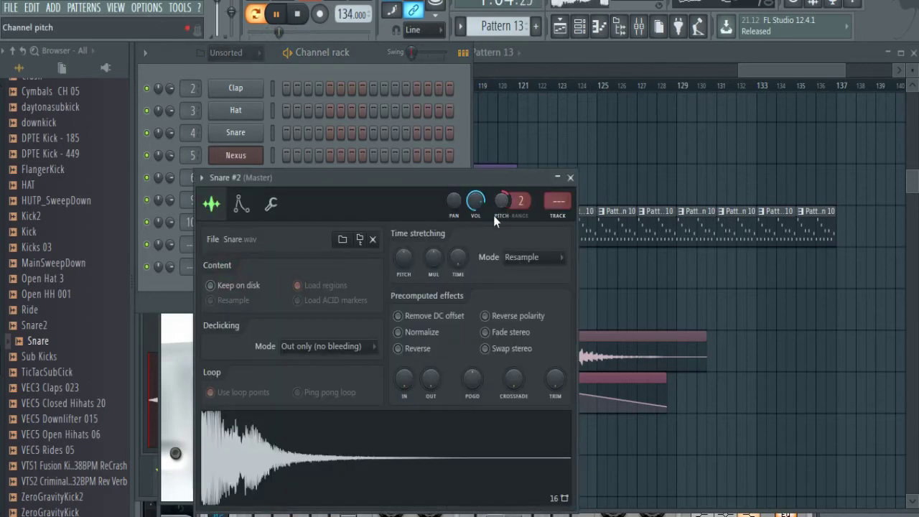
{"action": "left_click", "coordinate": [160, 290]}
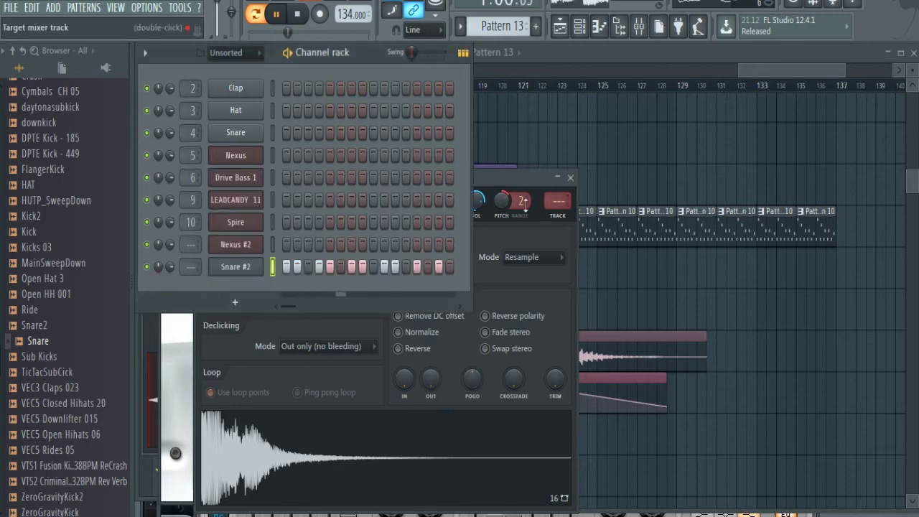
{"action": "left_click", "coordinate": [524, 203]}
{"action": "left_click", "coordinate": [190, 295]}
{"action": "left_click", "coordinate": [240, 270]}
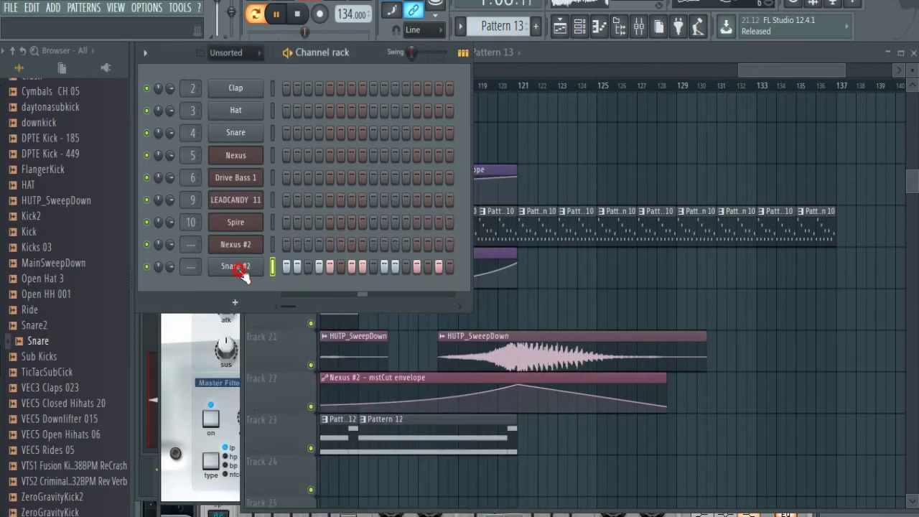
Route the Snare #2 channel to mixer insert 11.
{"action": "left_click", "coordinate": [241, 270]}
{"action": "left_click", "coordinate": [636, 29]}
{"action": "right_click", "coordinate": [319, 208]}
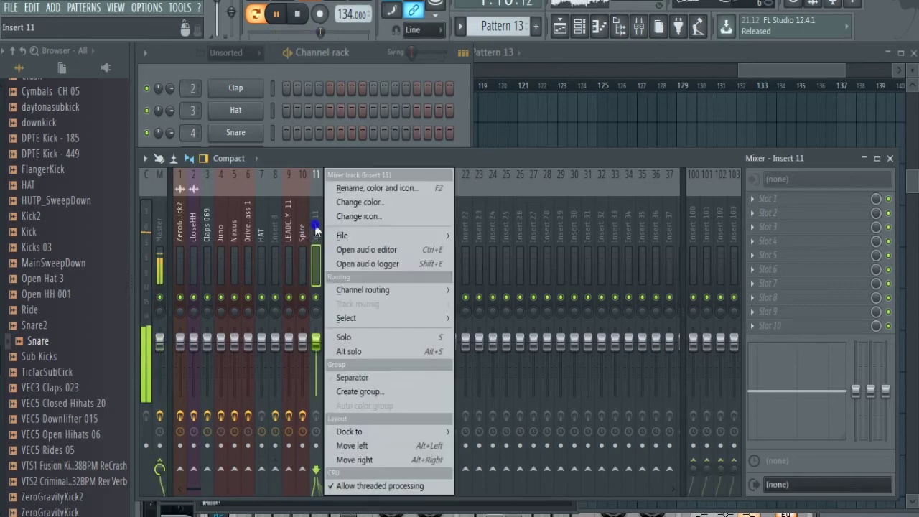
{"action": "mouse_move", "coordinate": [406, 289]}
{"action": "left_click", "coordinate": [482, 289]}
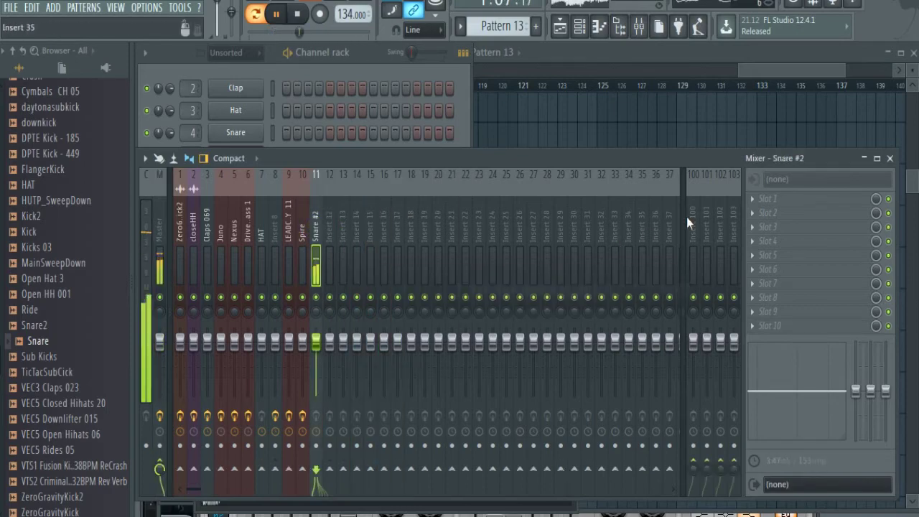
Insert Fruity Parametric EQ 2 in slot 1 of the Snare #2 mixer track, slightly boosting band 3 and high-shelf band 7.
{"action": "left_click", "coordinate": [764, 204]}
{"action": "left_click", "coordinate": [402, 237]}
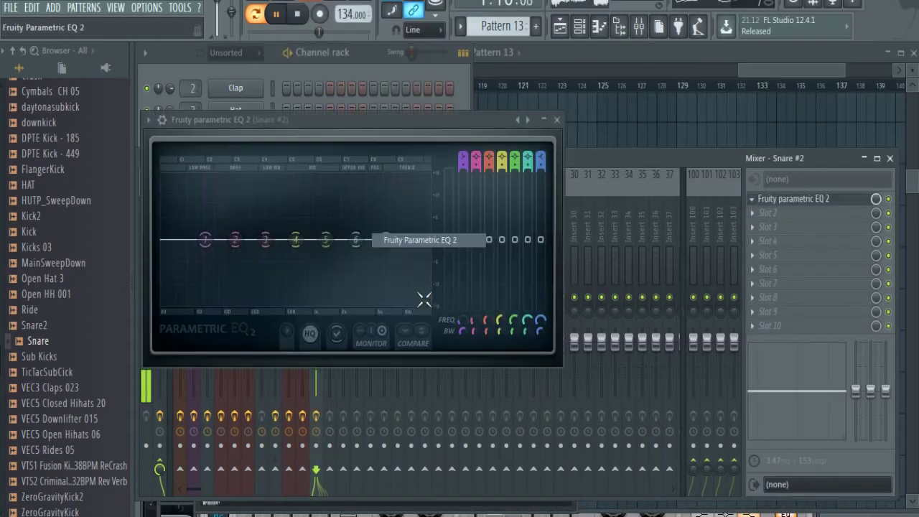
{"action": "left_click_drag", "start_coordinate": [385, 241], "coordinate": [391, 221]}
{"action": "left_click_drag", "start_coordinate": [356, 241], "coordinate": [362, 236]}
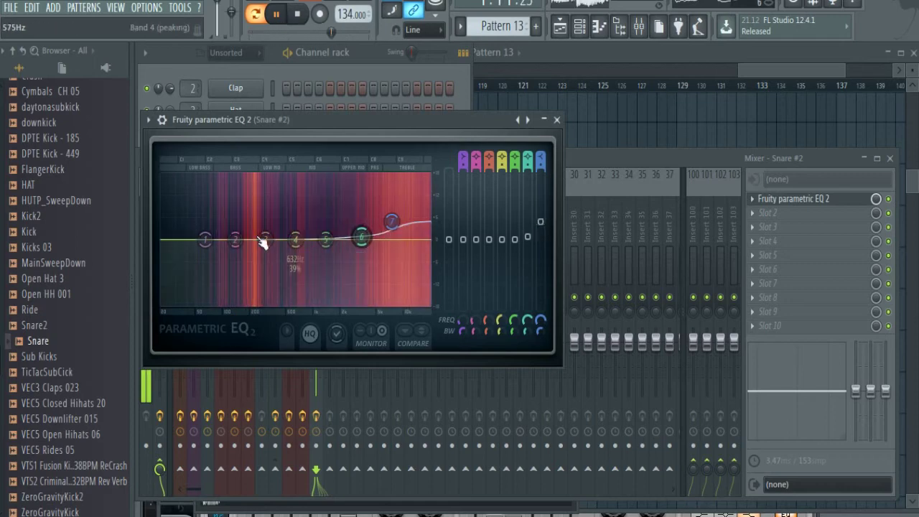
{"action": "left_click_drag", "start_coordinate": [265, 239], "coordinate": [265, 234]}
{"action": "left_click_drag", "start_coordinate": [362, 236], "coordinate": [393, 228]}
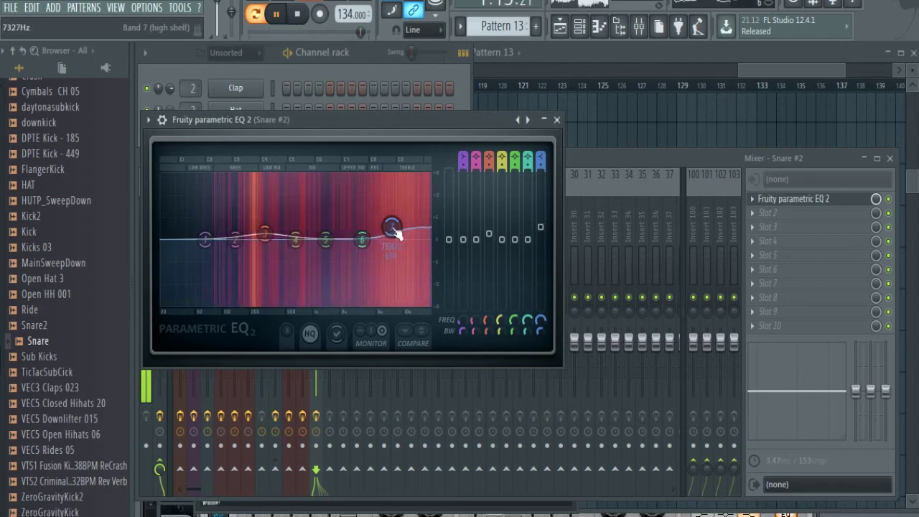
Switch to Pattern 14 and fill all 16 steps of the Snare #2 channel.
{"action": "left_click", "coordinate": [267, 76]}
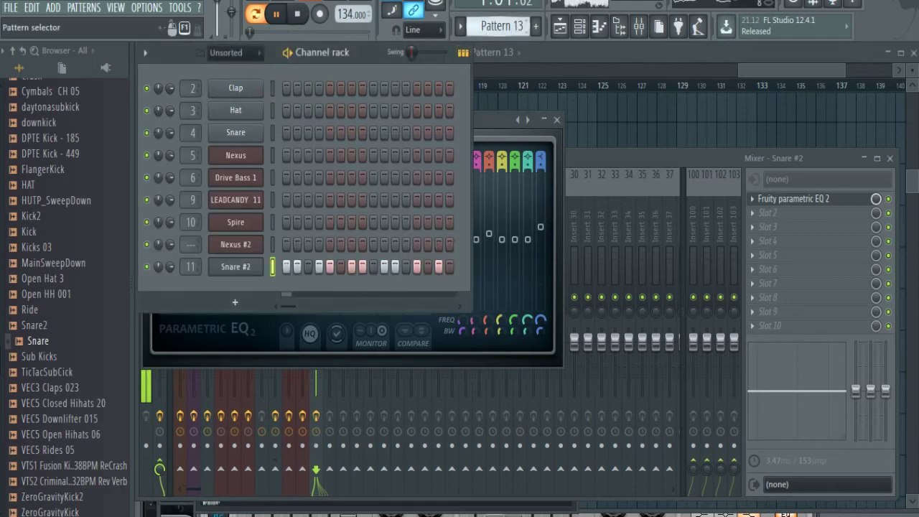
{"action": "scroll", "coordinate": [500, 27], "scroll_direction": "up", "scroll_amount": 1}
{"action": "left_click_drag", "start_coordinate": [286, 268], "coordinate": [448, 267]}
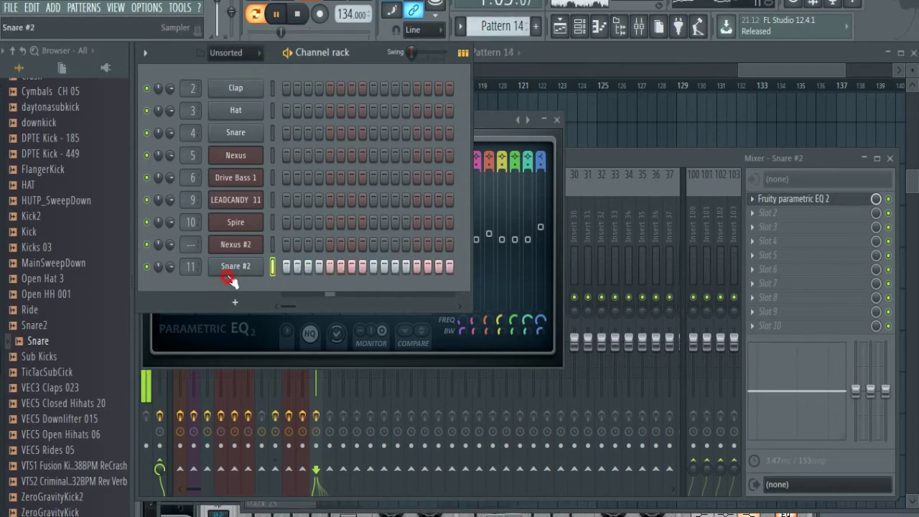
Raise the fade-out amount of the Snare #2 sample and switch to Pattern 15.
{"action": "left_click", "coordinate": [237, 266]}
{"action": "mouse_move", "coordinate": [430, 378]}
{"action": "left_mouse_down"}
{"action": "mouse_move", "coordinate": [431, 370]}
{"action": "mouse_move", "coordinate": [431, 384]}
{"action": "left_mouse_up"}
{"action": "left_click", "coordinate": [365, 72]}
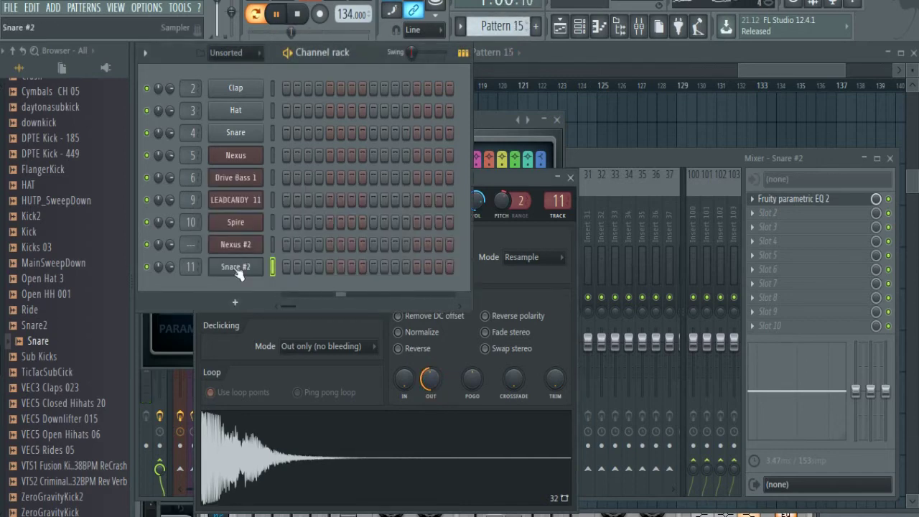
Load the saved score Roll 2.fsc into the Snare #2 piano roll for Pattern 15.
{"action": "right_click", "coordinate": [261, 261]}
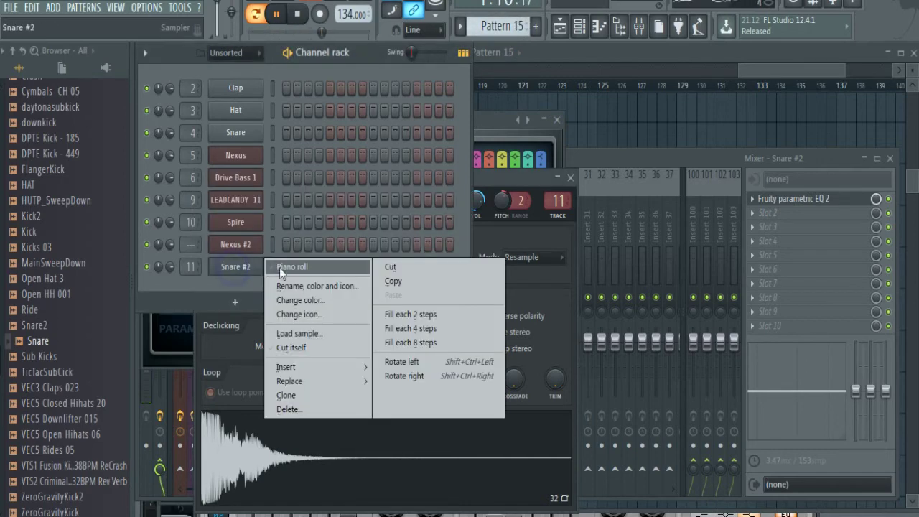
{"action": "left_click", "coordinate": [291, 264]}
{"action": "left_click", "coordinate": [474, 101]}
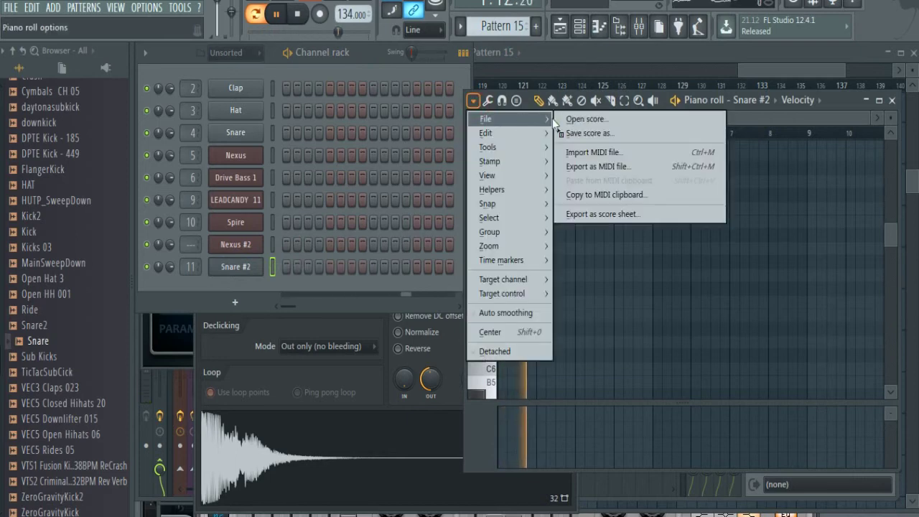
{"action": "left_click", "coordinate": [562, 120]}
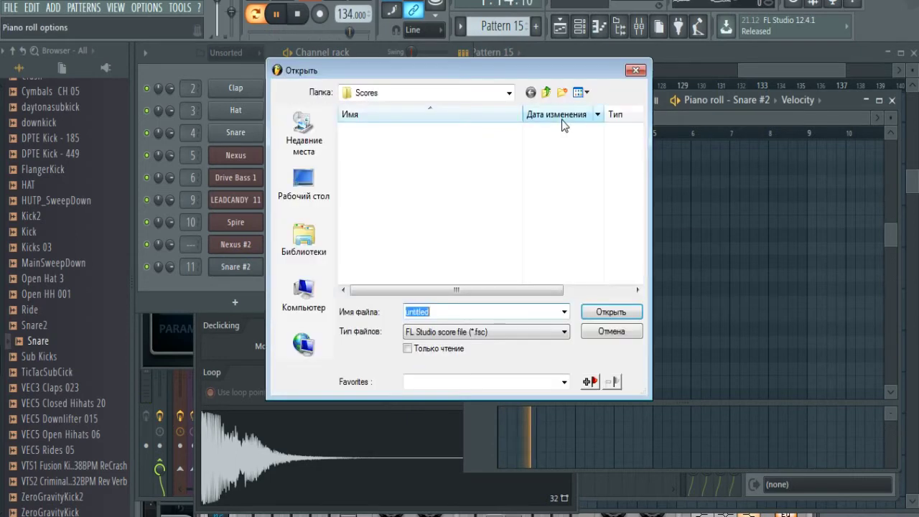
{"action": "type", "text": "roll"}
{"action": "key", "text": "Return"}
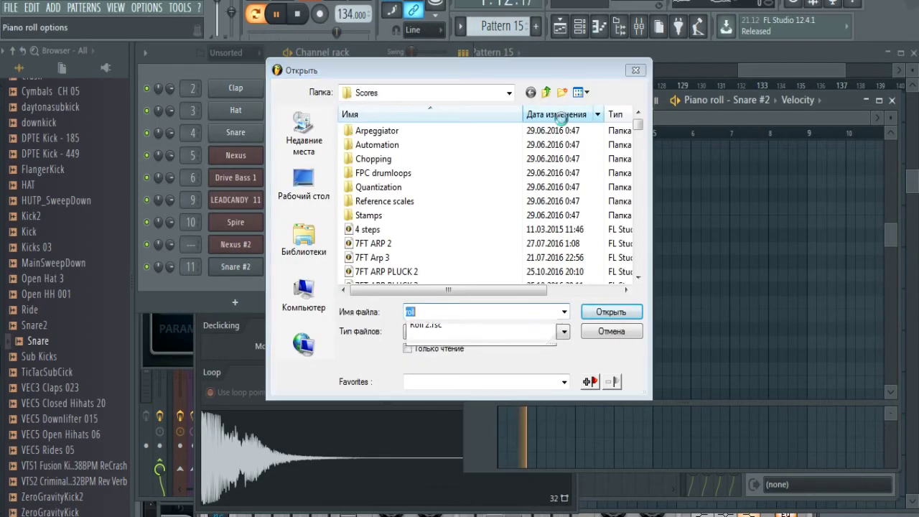
{"action": "left_click", "coordinate": [563, 269]}
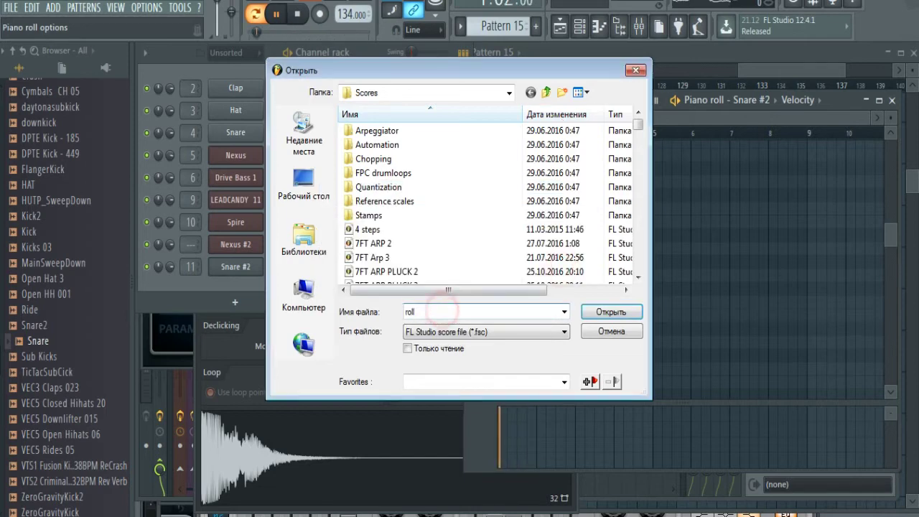
{"action": "key", "text": "BackSpace"}
{"action": "key", "text": "BackSpace"}
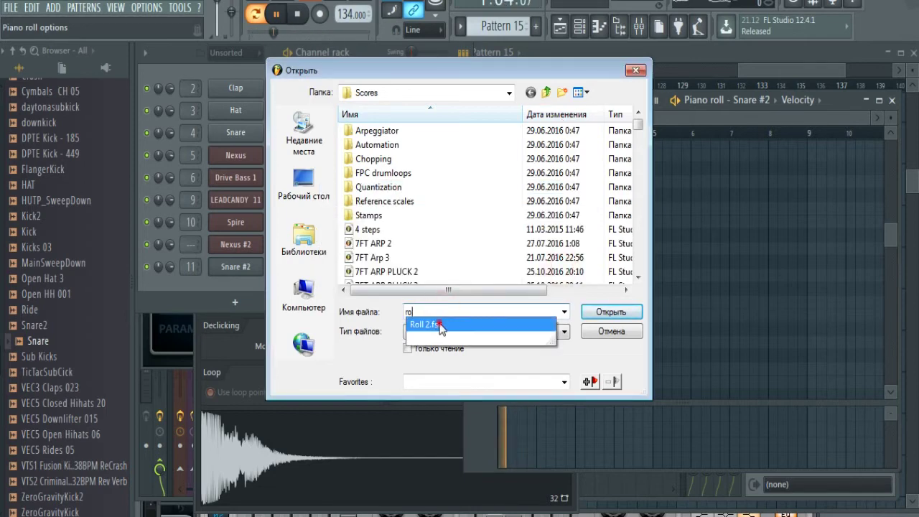
{"action": "left_click", "coordinate": [606, 311]}
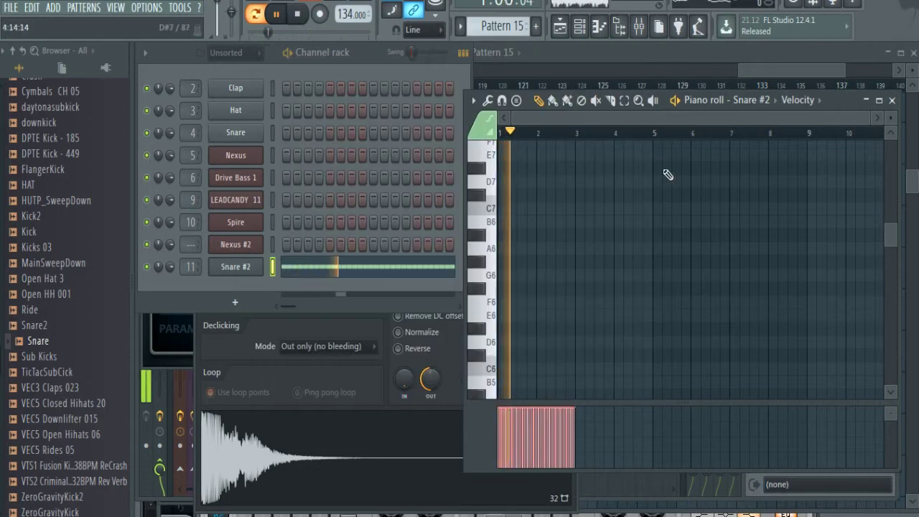
Set the Snare #2 pitch range to 48 semitones and create an automation clip for its channel pitch.
{"action": "left_click", "coordinate": [231, 264]}
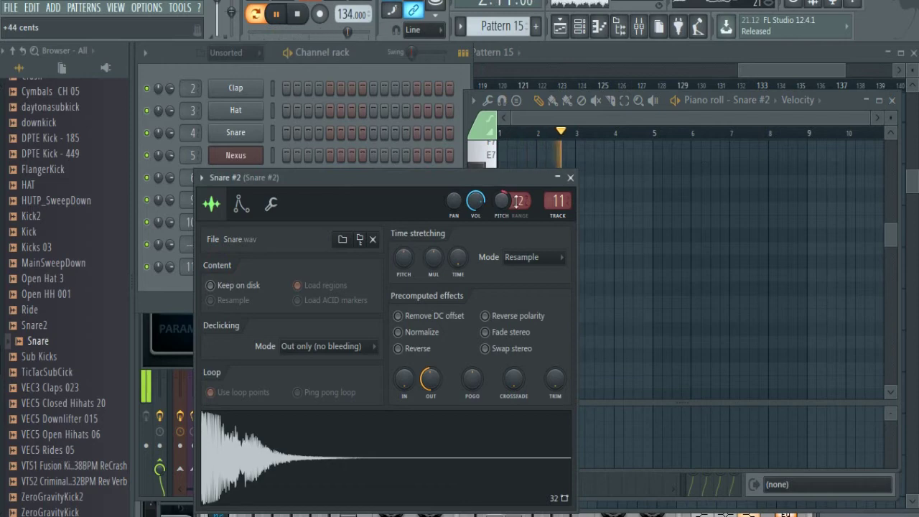
{"action": "left_click_drag", "start_coordinate": [498, 201], "coordinate": [497, 185]}
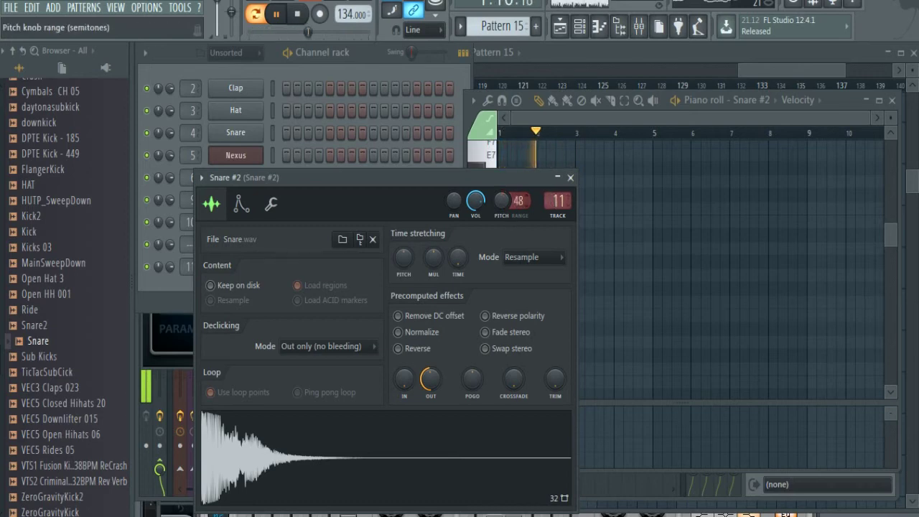
{"action": "right_click", "coordinate": [499, 203]}
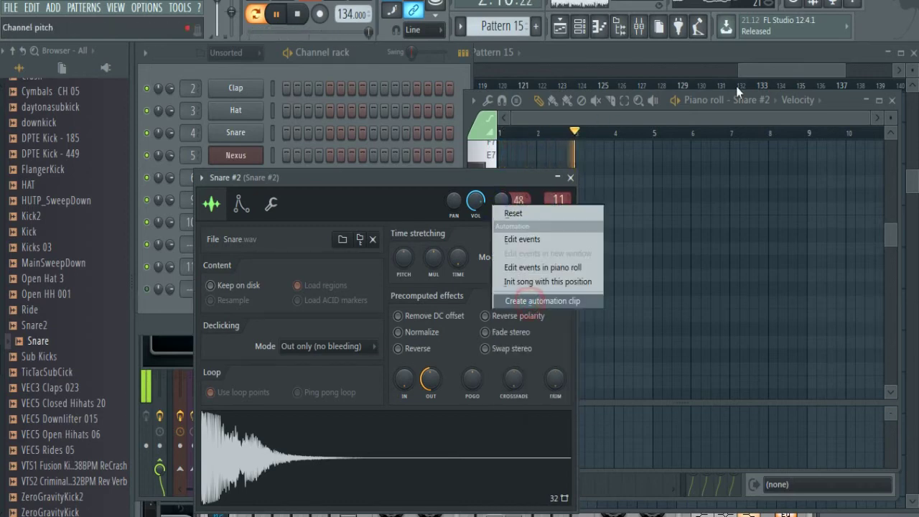
{"action": "left_click", "coordinate": [534, 300]}
Show the Unsorted channel group and audition Patterns 12 to 16 to compare the snare rhythms.
{"action": "left_click", "coordinate": [394, 48]}
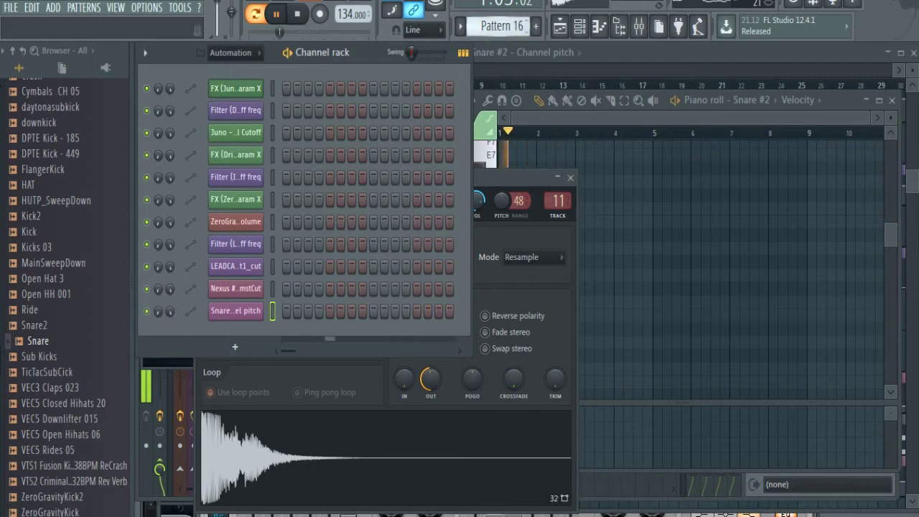
{"action": "key", "text": "Page_Down"}
{"action": "key", "text": "Left"}
{"action": "key", "text": "Left"}
{"action": "key", "text": "Right"}
{"action": "key", "text": "Right"}
{"action": "key", "text": "Left"}
{"action": "key", "text": "Left"}
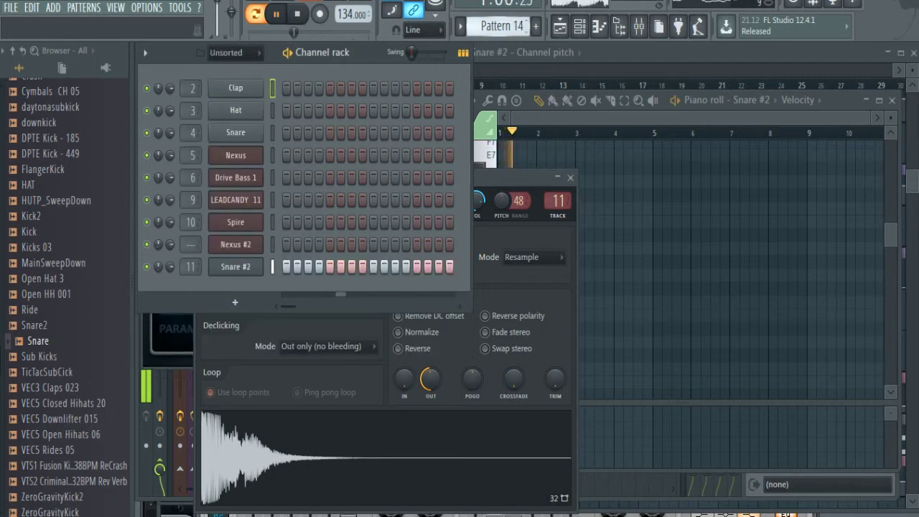
{"action": "key", "text": "Left"}
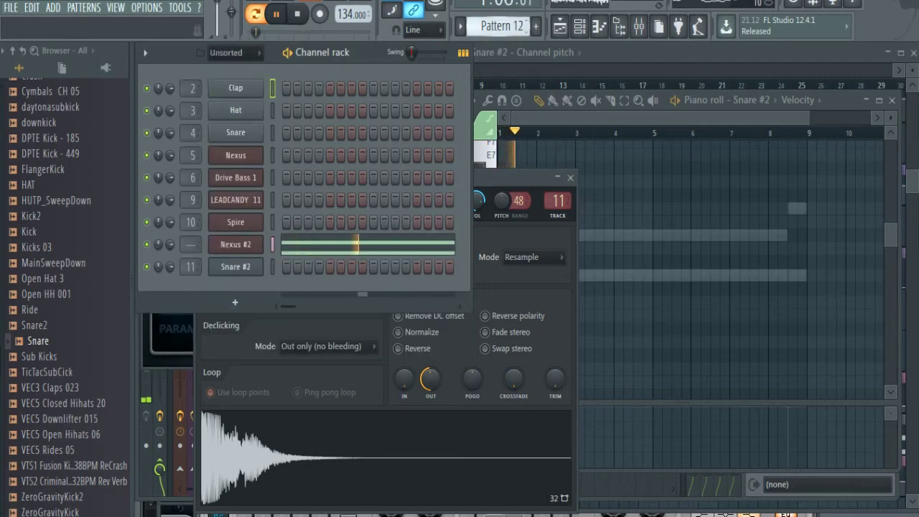
{"action": "key", "text": "Right"}
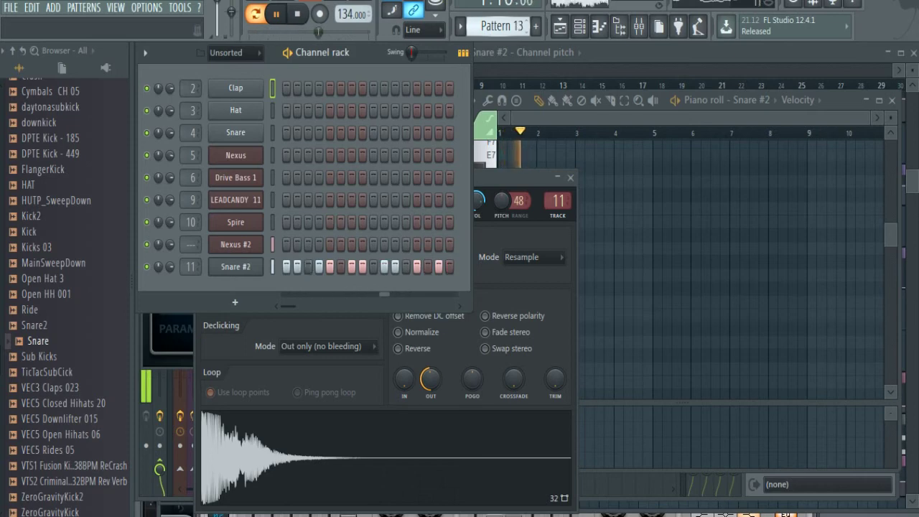
{"action": "key", "text": "Right"}
{"action": "key", "text": "Right"}
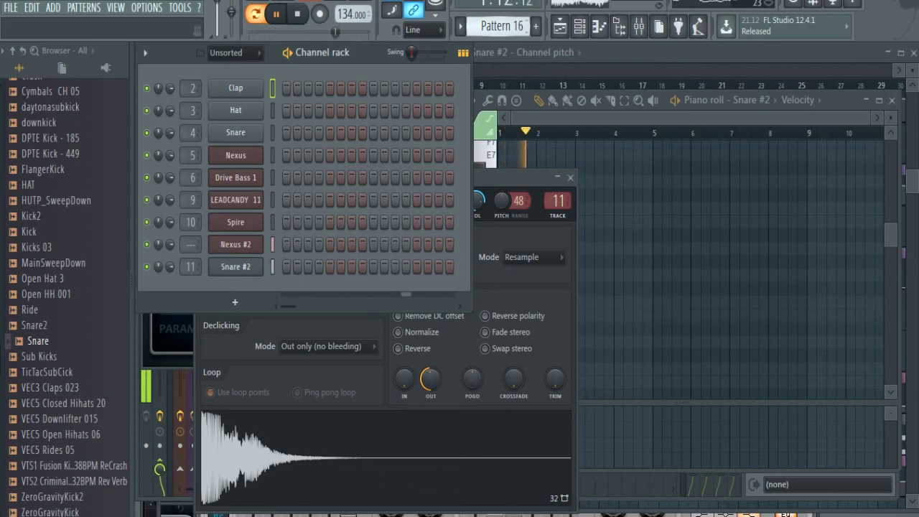
Program the Snare #2 channel in Pattern 16 on steps 1, 3, 5, 7, 9 and 11.
{"action": "left_click", "coordinate": [285, 266]}
{"action": "left_click", "coordinate": [307, 265]}
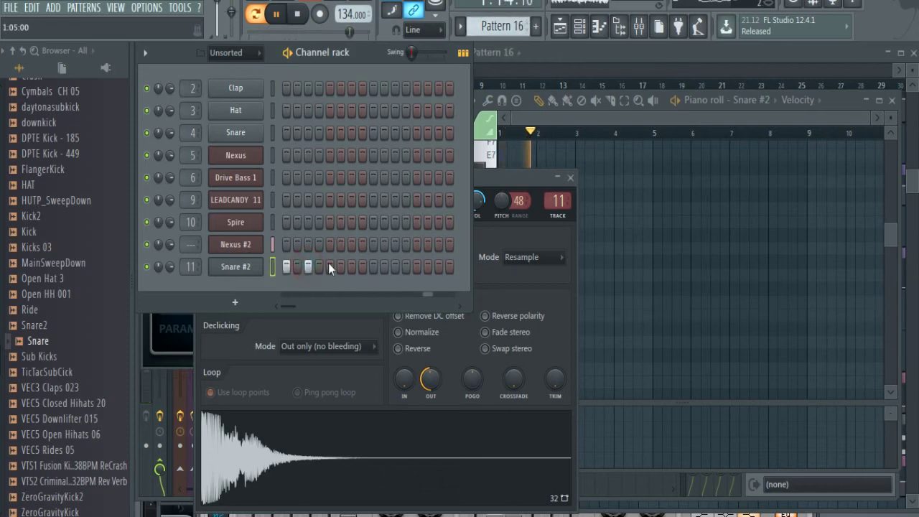
{"action": "left_click", "coordinate": [329, 266]}
{"action": "left_click", "coordinate": [351, 266]}
{"action": "left_click", "coordinate": [373, 266]}
{"action": "left_click", "coordinate": [395, 267]}
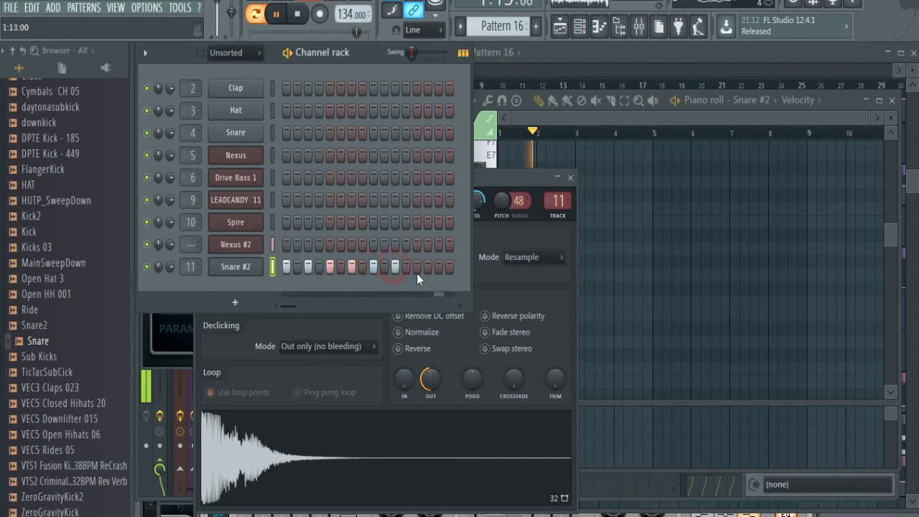
Create an automation clip for the Snare #2 channel volume.
{"action": "left_click", "coordinate": [584, 53]}
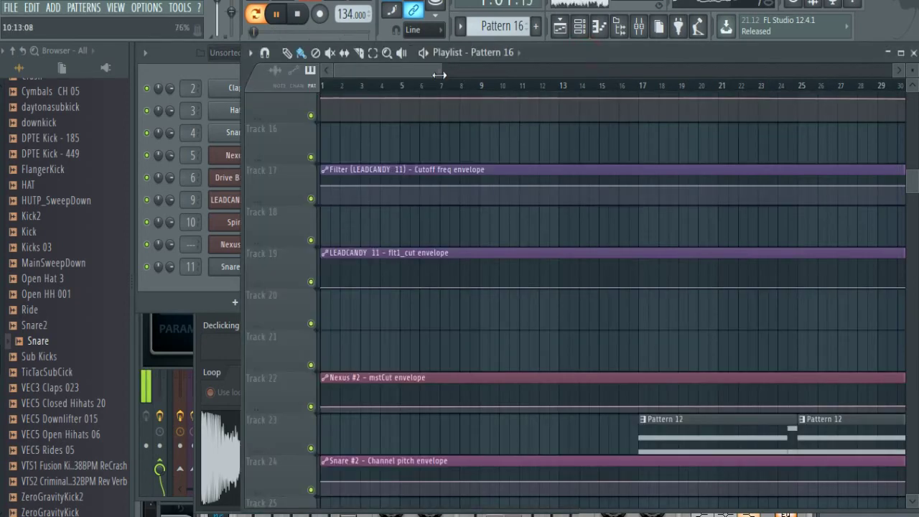
{"action": "left_click_drag", "start_coordinate": [412, 72], "coordinate": [419, 80]}
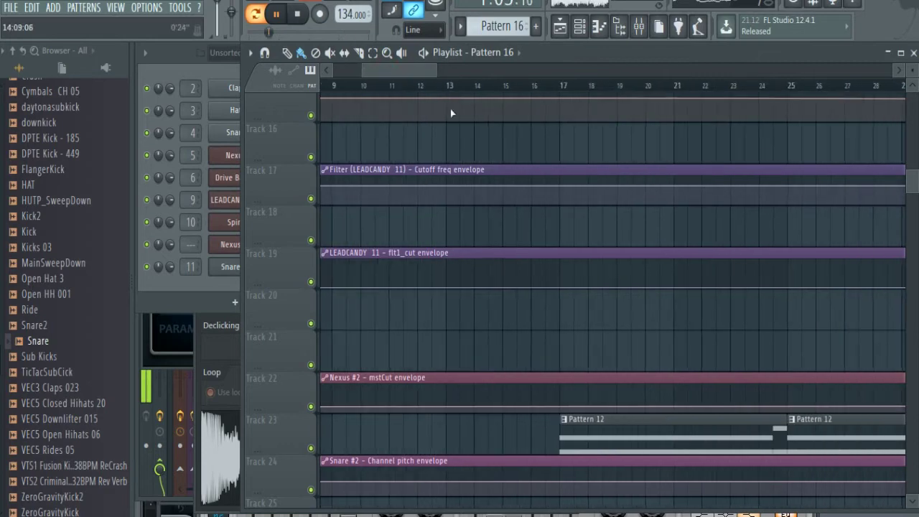
{"action": "left_click", "coordinate": [179, 290]}
{"action": "right_click", "coordinate": [159, 266]}
{"action": "left_click", "coordinate": [215, 363]}
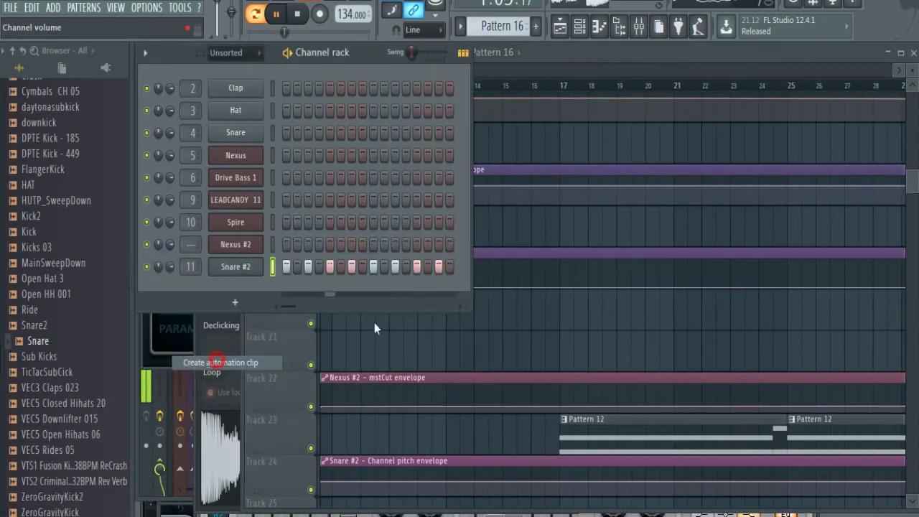
Place two one-bar Pattern 16 clips on Track 26 at bars 37 and 38.
{"action": "left_click", "coordinate": [630, 53]}
{"action": "left_click", "coordinate": [683, 85]}
{"action": "left_click_drag", "start_coordinate": [391, 73], "coordinate": [498, 76]}
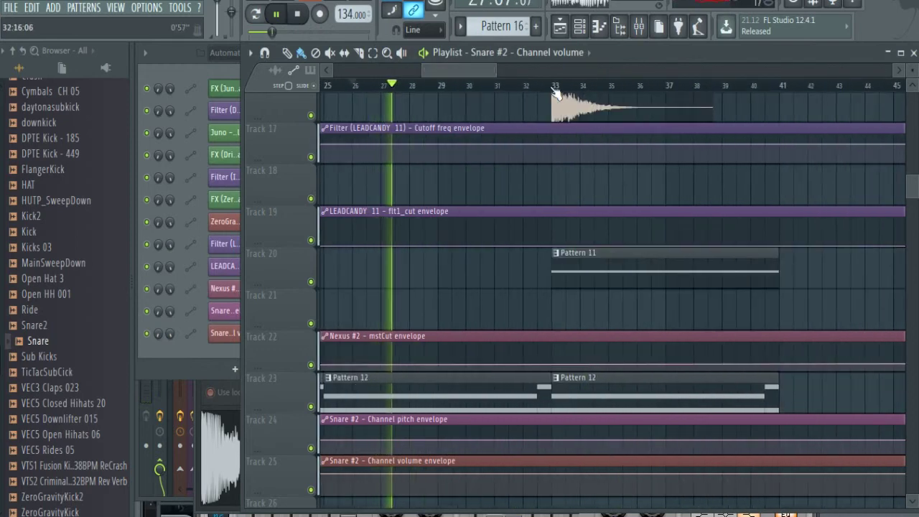
{"action": "left_click", "coordinate": [552, 85]}
{"action": "scroll", "coordinate": [621, 225], "scroll_direction": "down", "scroll_amount": 1}
{"action": "scroll", "coordinate": [622, 225], "scroll_direction": "down", "scroll_amount": 5}
{"action": "left_click", "coordinate": [666, 272]}
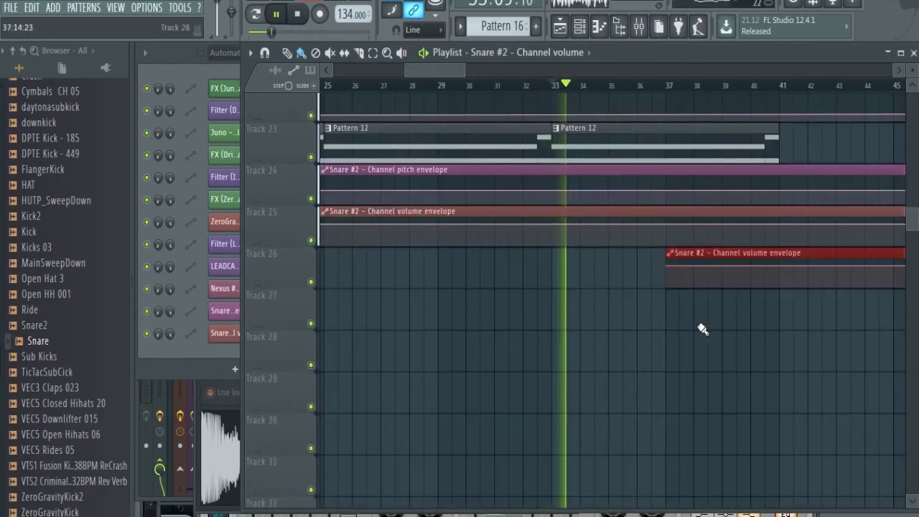
{"action": "right_click", "coordinate": [709, 255]}
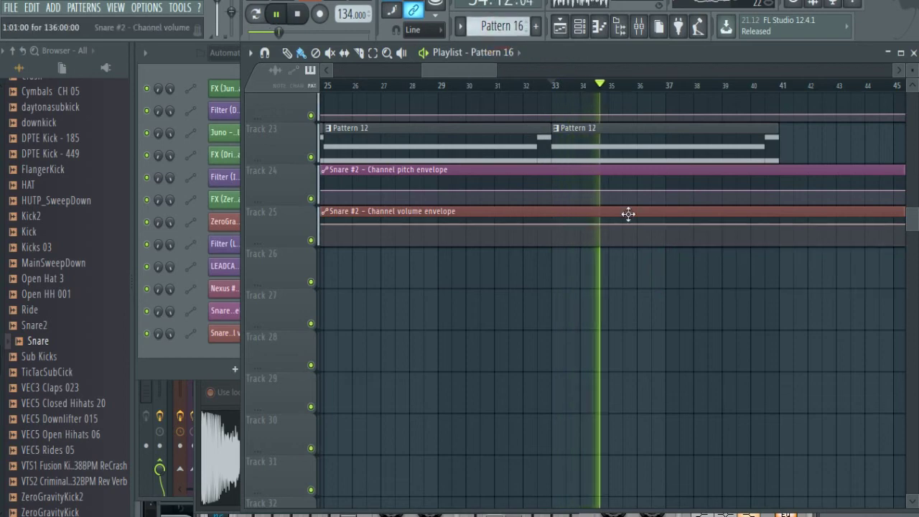
{"action": "left_click", "coordinate": [669, 279]}
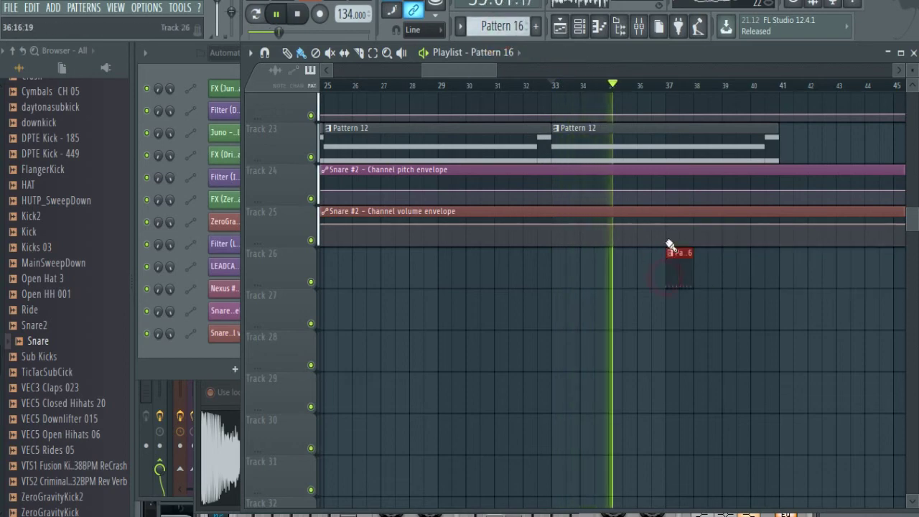
{"action": "left_click", "coordinate": [701, 281]}
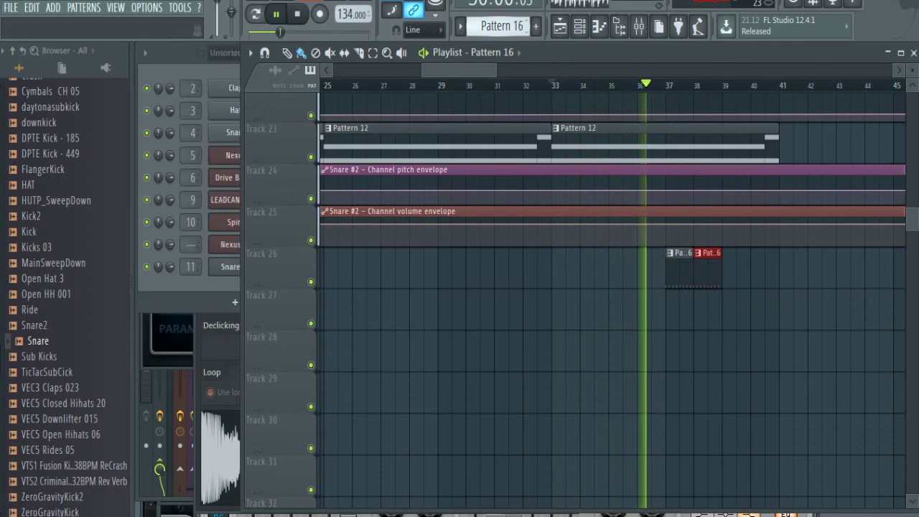
Complete the roll on Track 26 with Pattern 14 at bar 39 and Pattern 15 shortened to one bar at bar 40.
{"action": "left_click", "coordinate": [751, 272]}
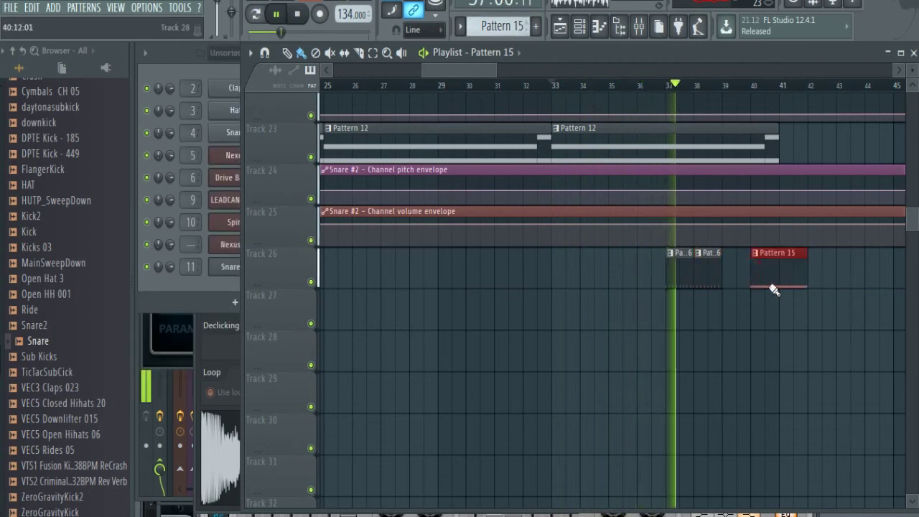
{"action": "left_click_drag", "start_coordinate": [771, 281], "coordinate": [749, 274]}
{"action": "left_click", "coordinate": [751, 335]}
{"action": "right_click", "coordinate": [771, 349]}
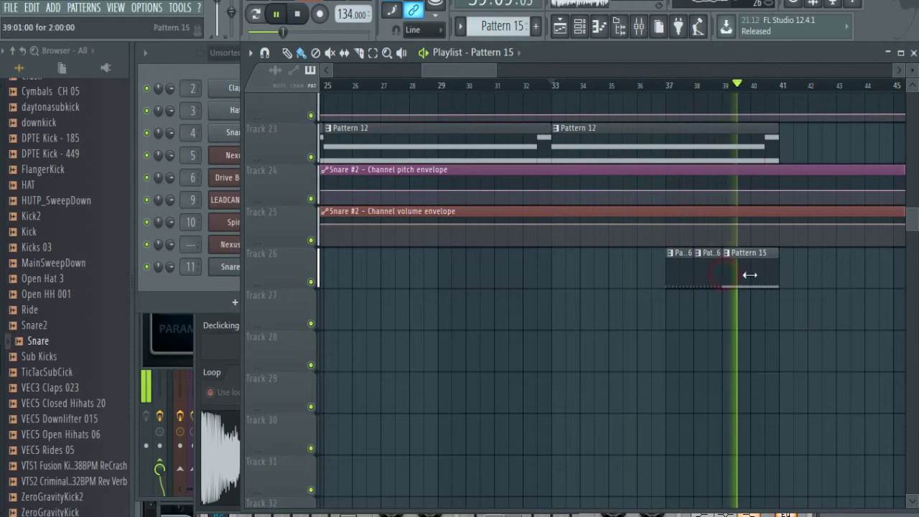
{"action": "key", "text": "l"}
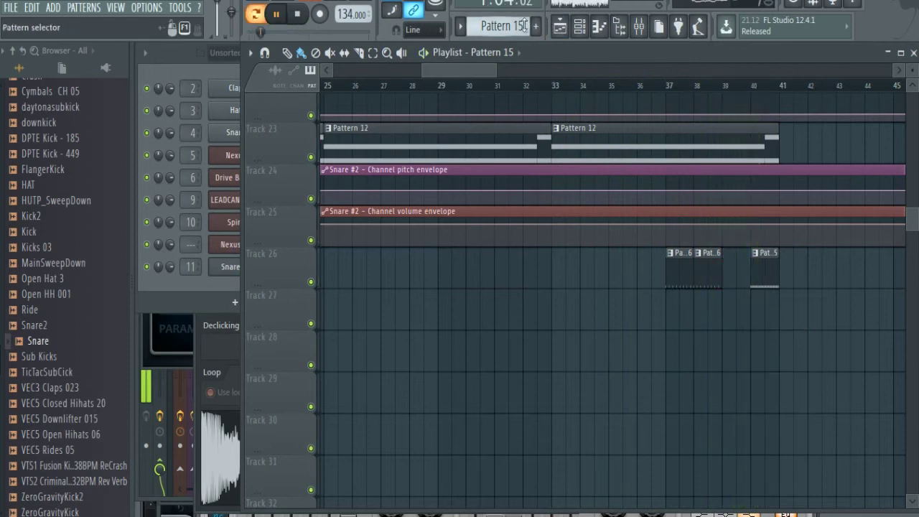
{"action": "left_click_drag", "start_coordinate": [725, 317], "coordinate": [727, 267]}
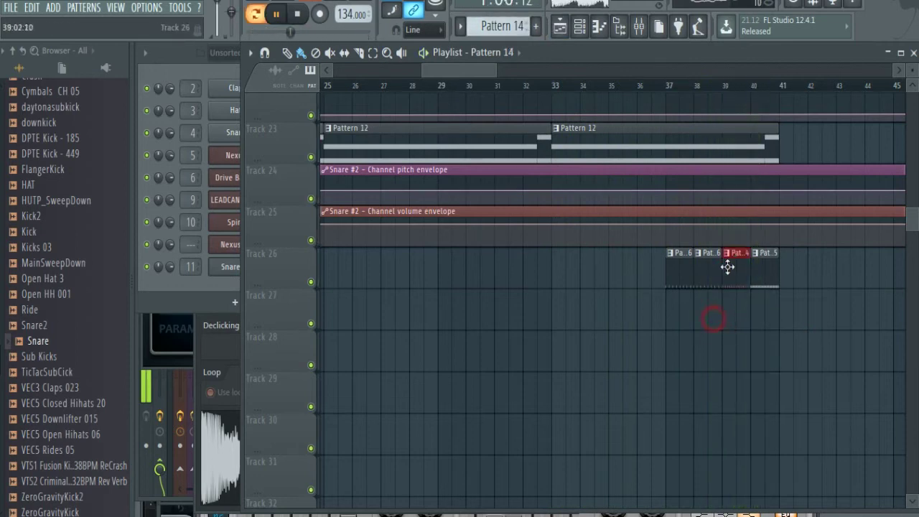
Shape the Snare #2 channel volume envelope to rise gradually from bar 37 to 41 and drop sharply at bar 41.
{"action": "left_click", "coordinate": [508, 85]}
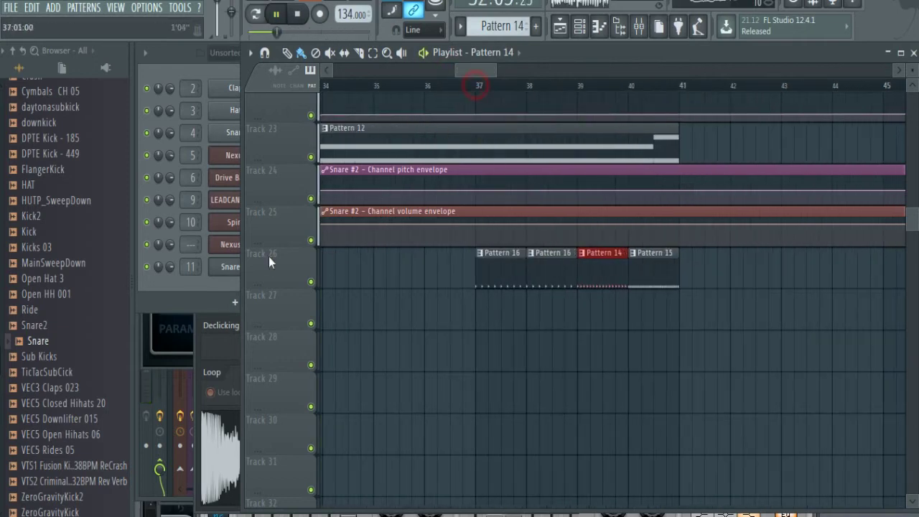
{"action": "left_click", "coordinate": [620, 385]}
{"action": "right_click", "coordinate": [640, 397]}
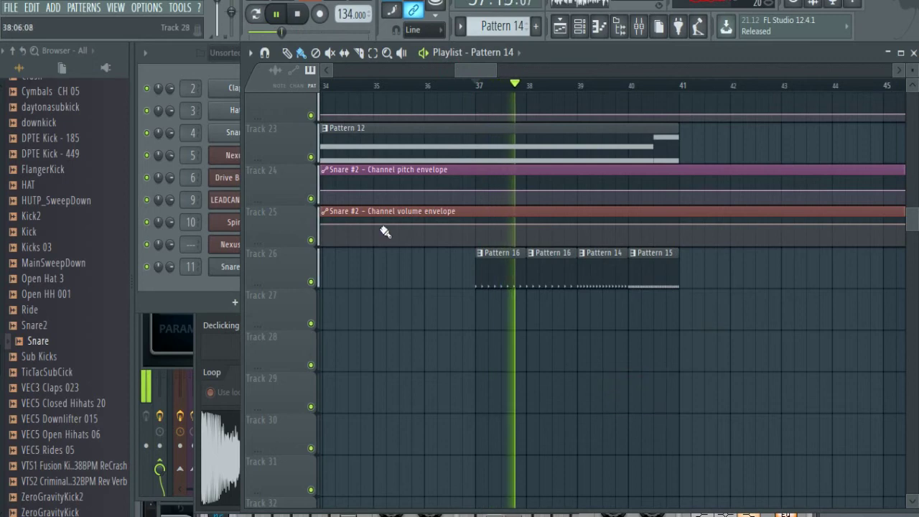
{"action": "right_click", "coordinate": [478, 226]}
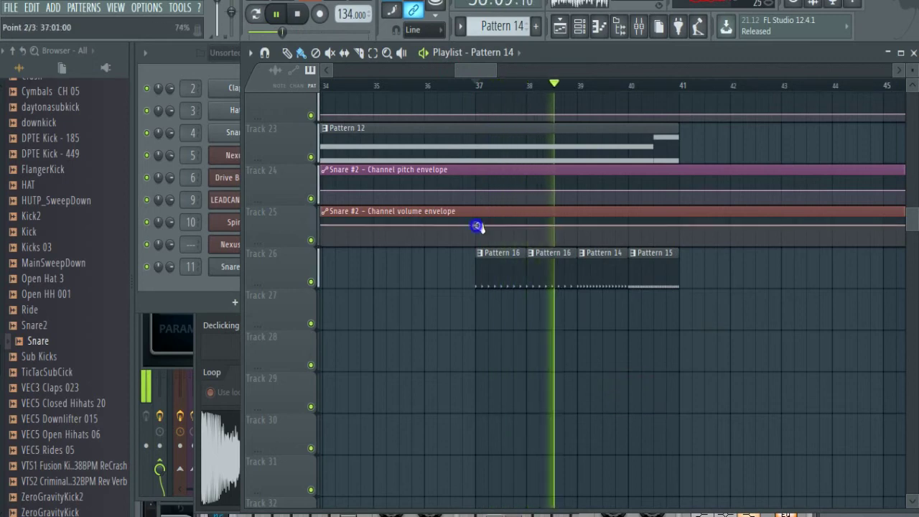
{"action": "right_click", "coordinate": [679, 218]}
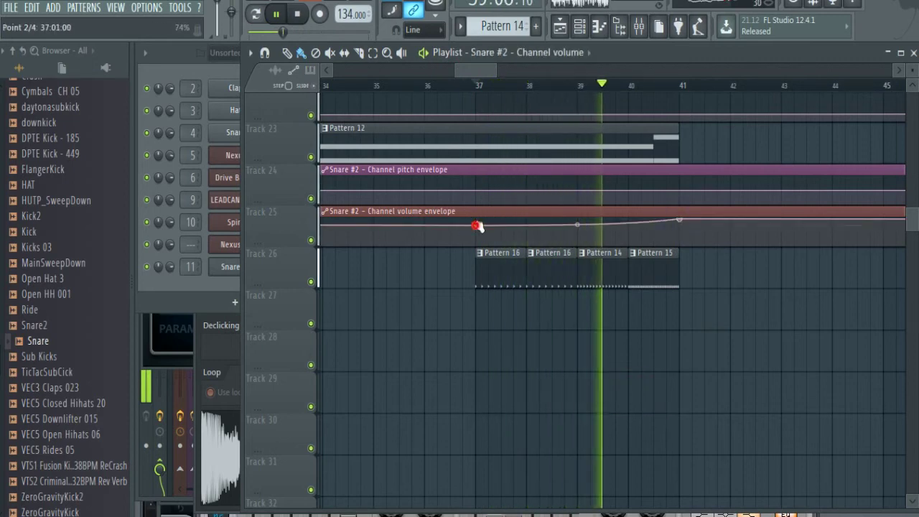
{"action": "right_click", "coordinate": [679, 244]}
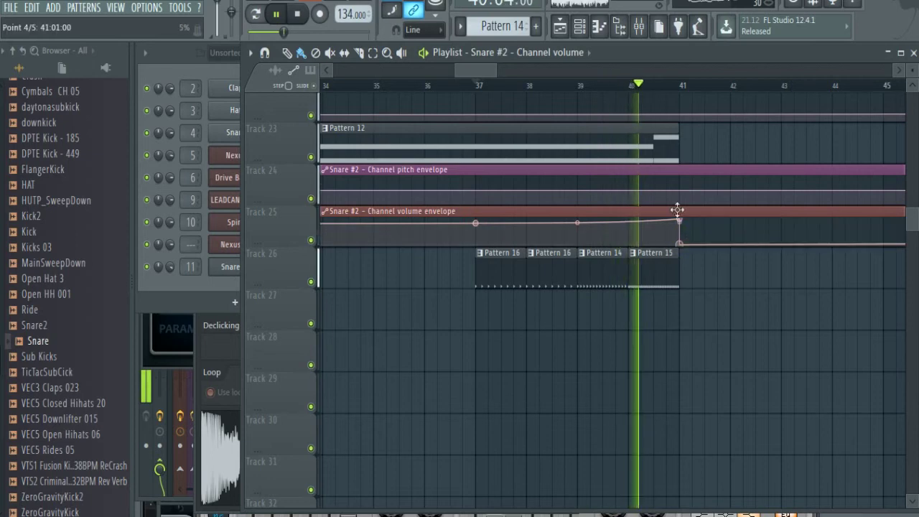
{"action": "left_click", "coordinate": [674, 208]}
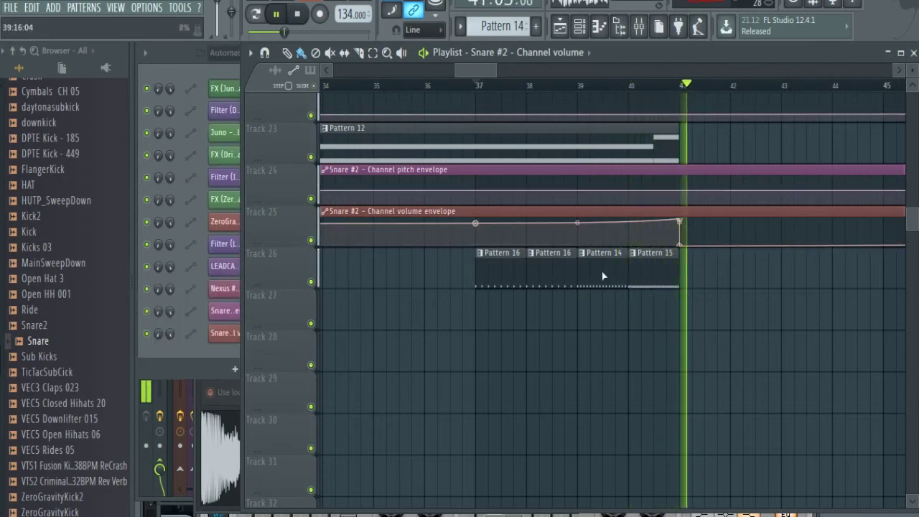
Select Pattern 13 and paint six one-bar clips of it on Track 26 from bar 105 to bar 111.
{"action": "left_click", "coordinate": [500, 275]}
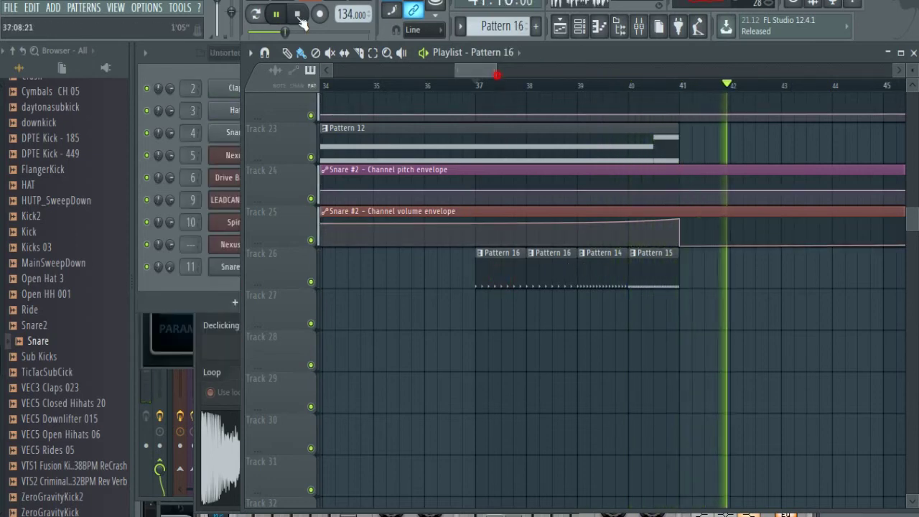
{"action": "left_click_drag", "start_coordinate": [496, 74], "coordinate": [580, 74]}
{"action": "left_click", "coordinate": [255, 14]}
{"action": "left_click", "coordinate": [224, 72]}
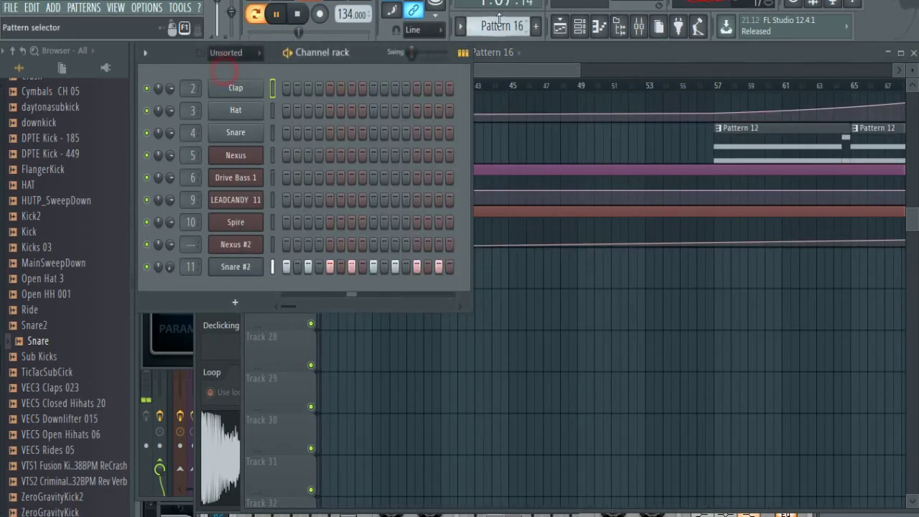
{"action": "scroll", "coordinate": [523, 30], "scroll_direction": "up", "scroll_amount": 2}
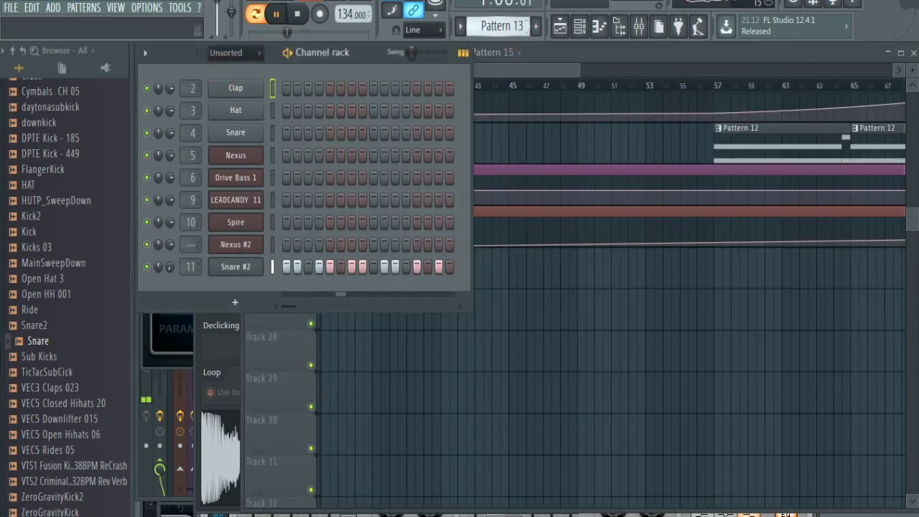
{"action": "left_click", "coordinate": [523, 57]}
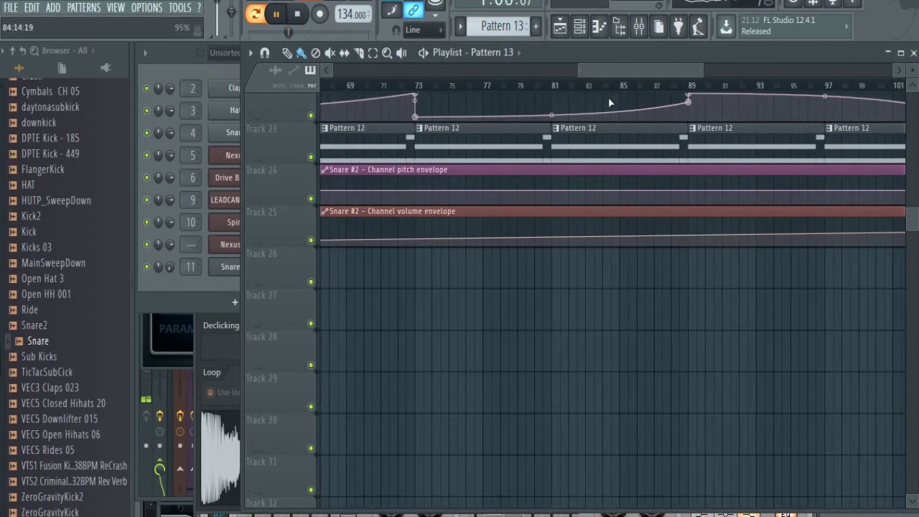
{"action": "scroll", "coordinate": [596, 174], "scroll_direction": "up", "scroll_amount": 5}
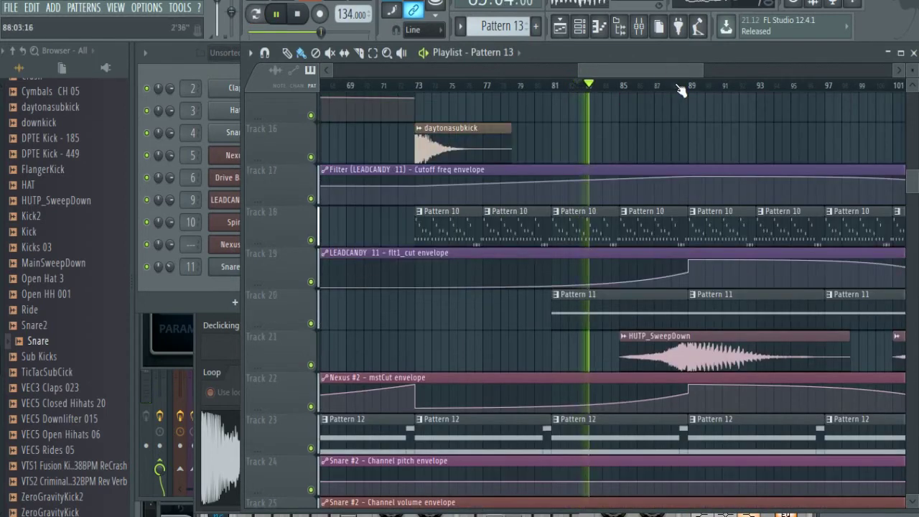
{"action": "left_click_drag", "start_coordinate": [656, 74], "coordinate": [709, 79]}
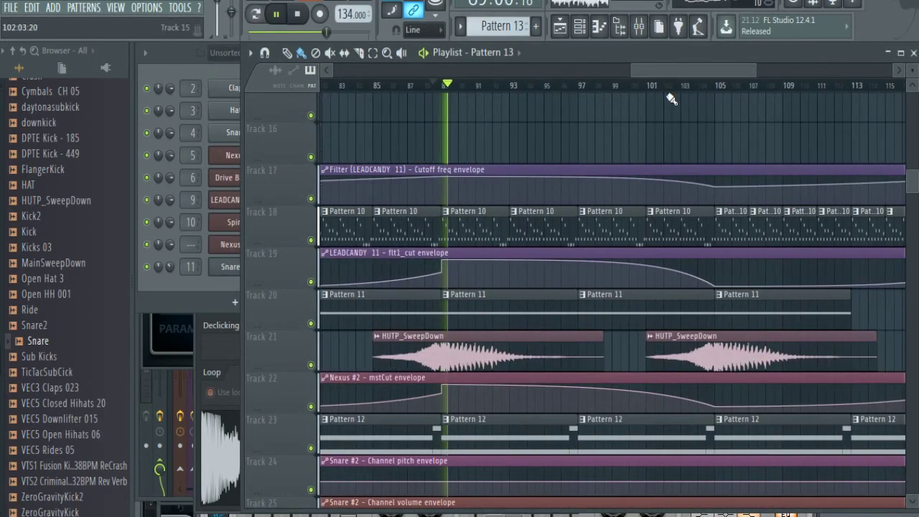
{"action": "scroll", "coordinate": [742, 205], "scroll_direction": "down", "scroll_amount": 4}
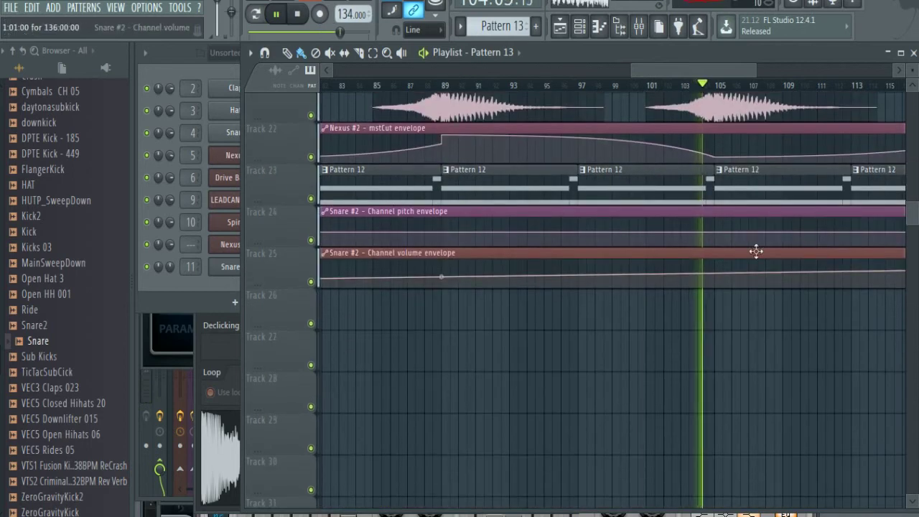
{"action": "left_click_drag", "start_coordinate": [729, 323], "coordinate": [804, 322]}
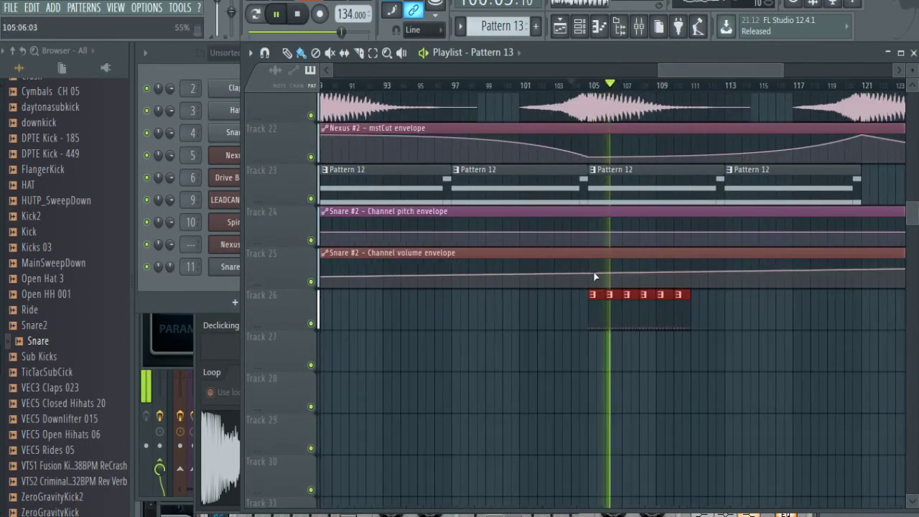
Add points to the Snare #2 channel volume envelope so the level jumps up at bar 105.
{"action": "right_click", "coordinate": [588, 271]}
{"action": "right_click", "coordinate": [597, 263]}
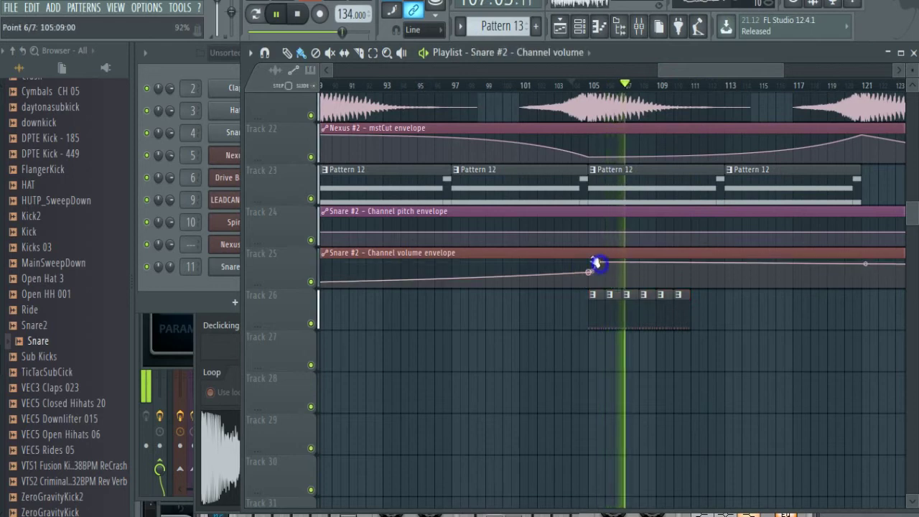
{"action": "left_click_drag", "start_coordinate": [597, 263], "coordinate": [589, 267]}
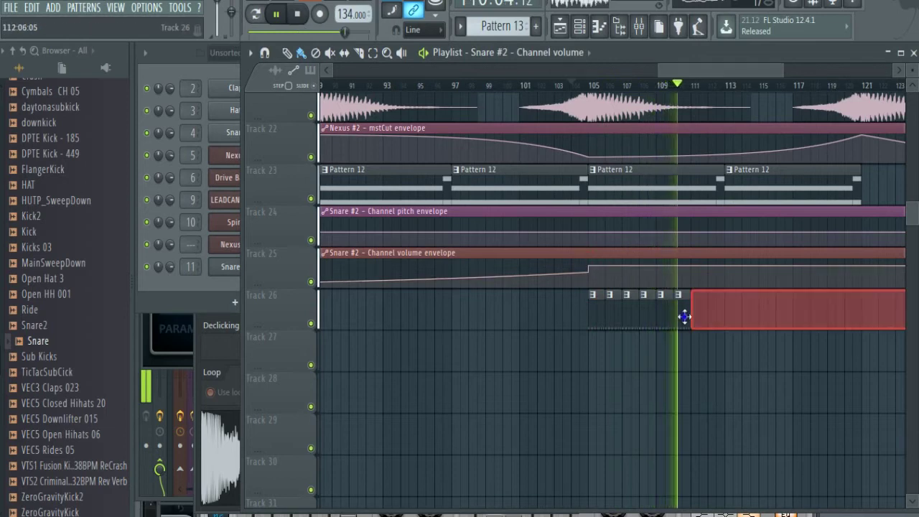
Add two more Pattern 13 clips on Track 26 at bars 111 and 112, leaving no stray clip on Track 27.
{"action": "left_click", "coordinate": [695, 316]}
{"action": "left_click", "coordinate": [711, 317]}
{"action": "left_click", "coordinate": [714, 365]}
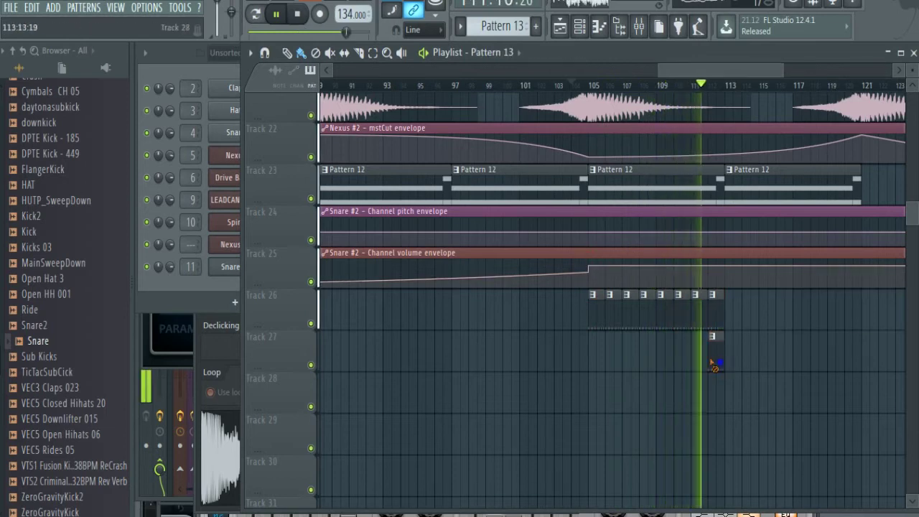
{"action": "right_click", "coordinate": [714, 365]}
Continue Track 26 with six Pattern 14 clips from bar 113 and a two-bar Pattern 15 clip at bar 119.
{"action": "left_click", "coordinate": [255, 14]}
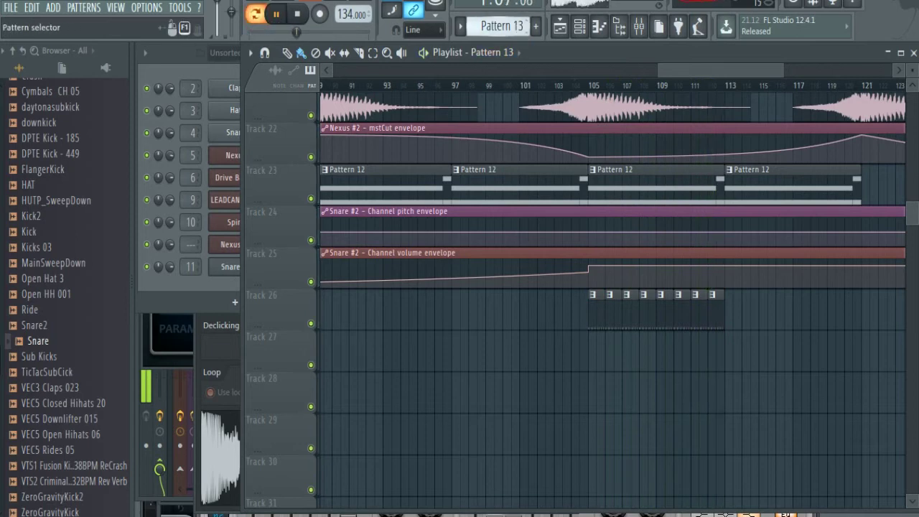
{"action": "left_click_drag", "start_coordinate": [732, 313], "coordinate": [798, 318]}
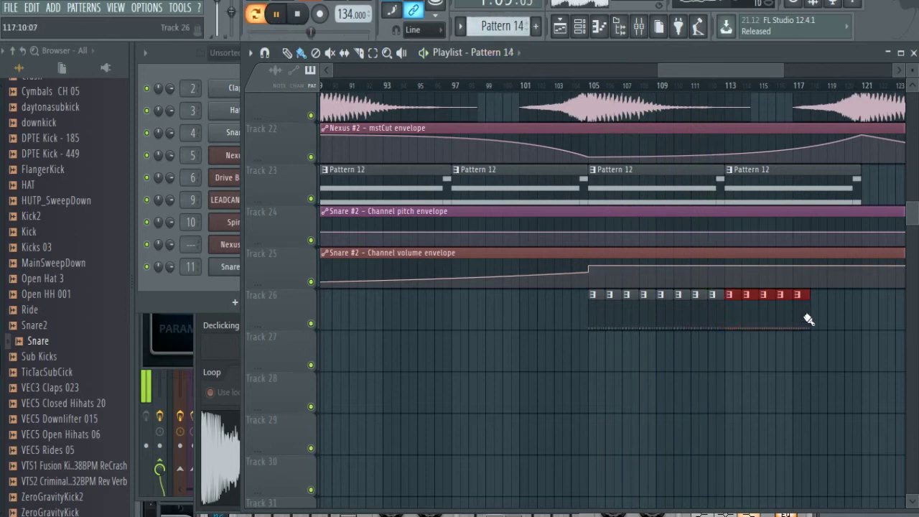
{"action": "left_click", "coordinate": [742, 89]}
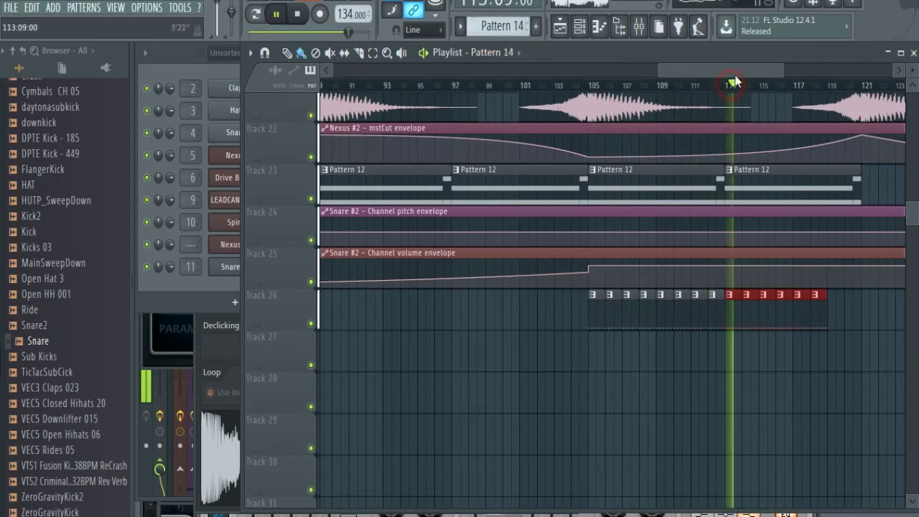
{"action": "left_click_drag", "start_coordinate": [501, 28], "coordinate": [501, 22]}
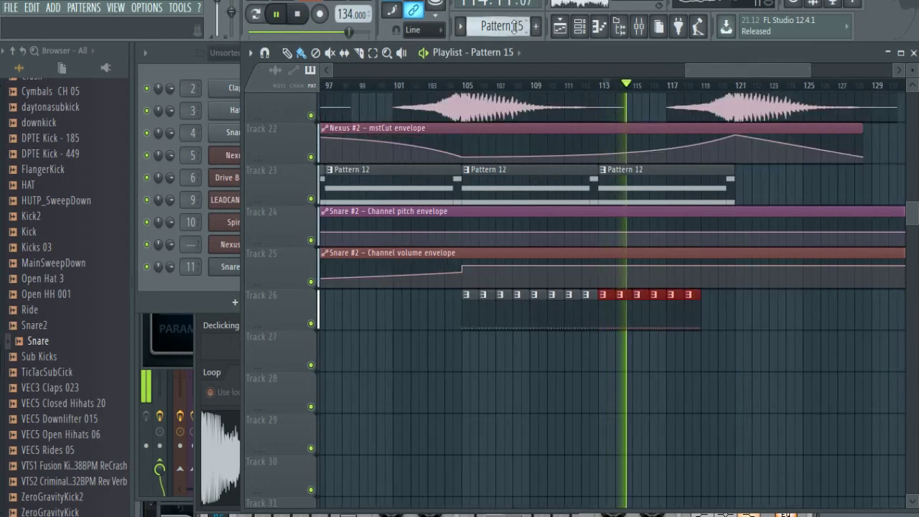
{"action": "left_click_drag", "start_coordinate": [703, 326], "coordinate": [725, 361]}
{"action": "right_click", "coordinate": [742, 348]}
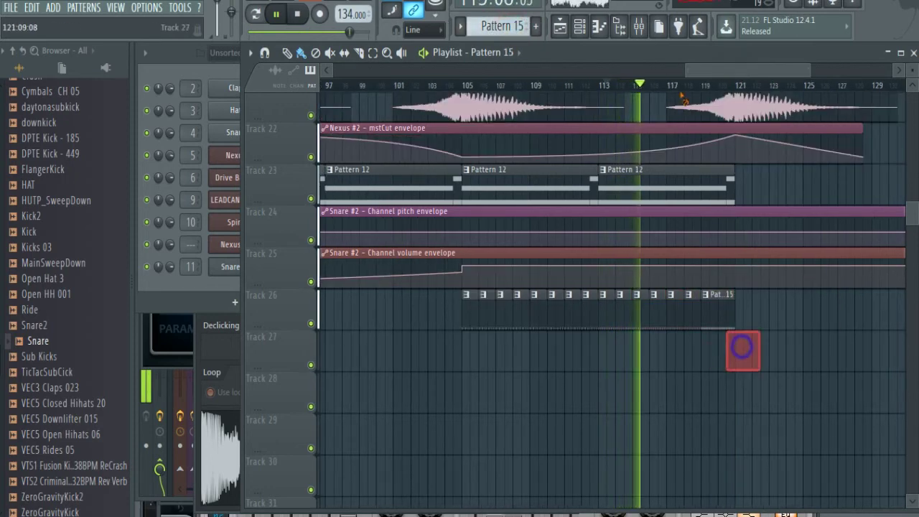
Shape the Snare #2 channel volume envelope with points before and at bar 121 so the level curves down and drops at bar 121.
{"action": "left_click_drag", "start_coordinate": [689, 76], "coordinate": [741, 80]}
{"action": "left_click_drag", "start_coordinate": [800, 75], "coordinate": [768, 71]}
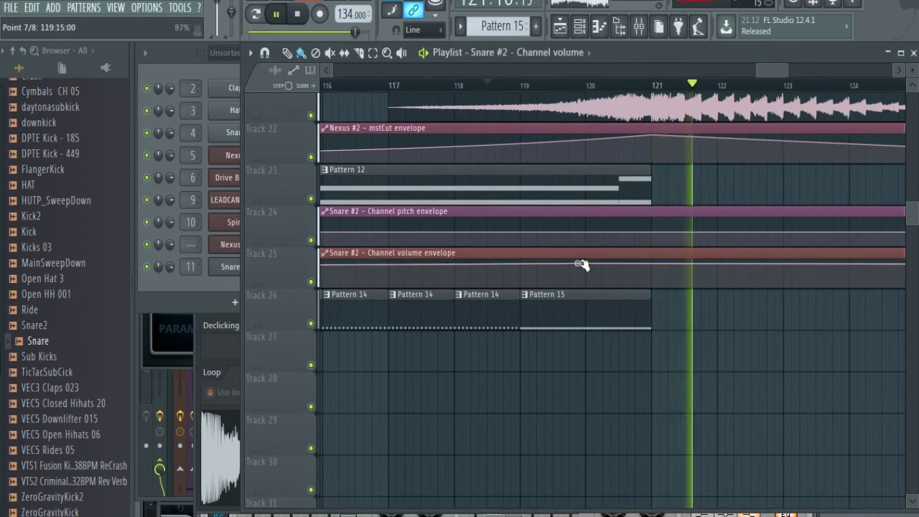
{"action": "left_click", "coordinate": [651, 276]}
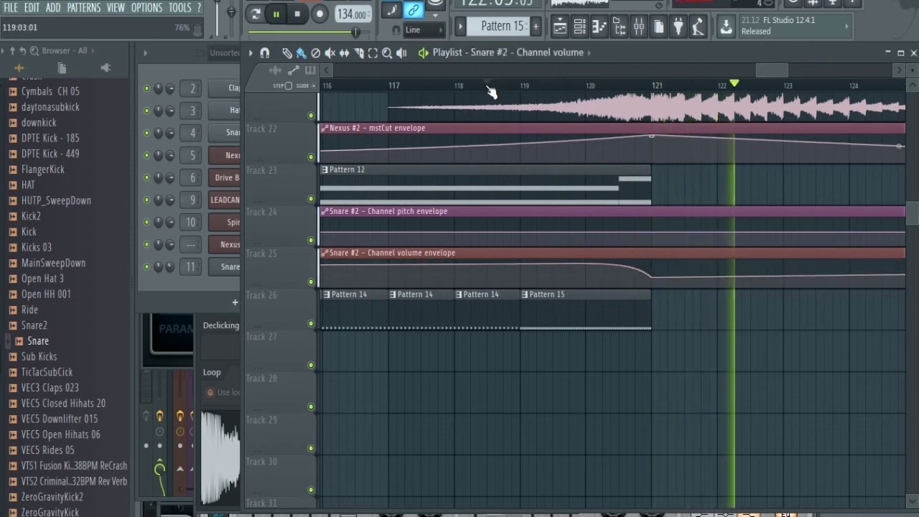
{"action": "left_click", "coordinate": [654, 284]}
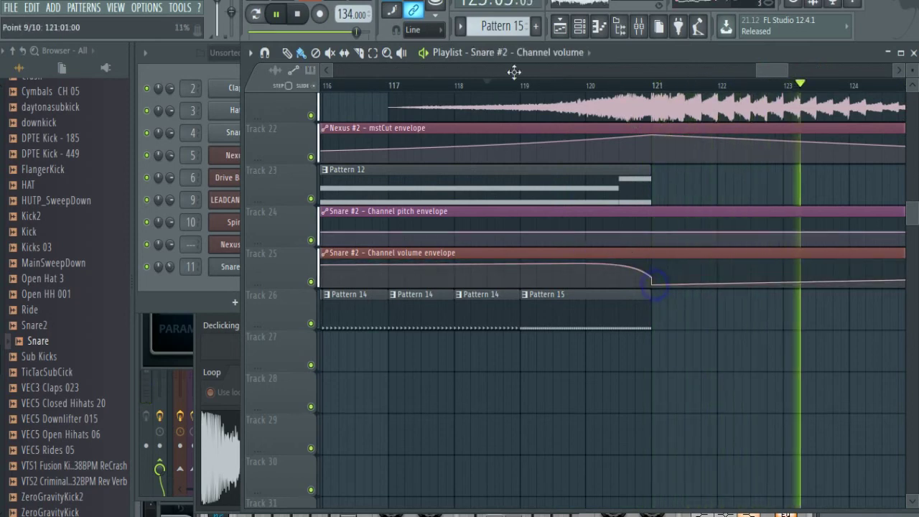
{"action": "left_click", "coordinate": [493, 84]}
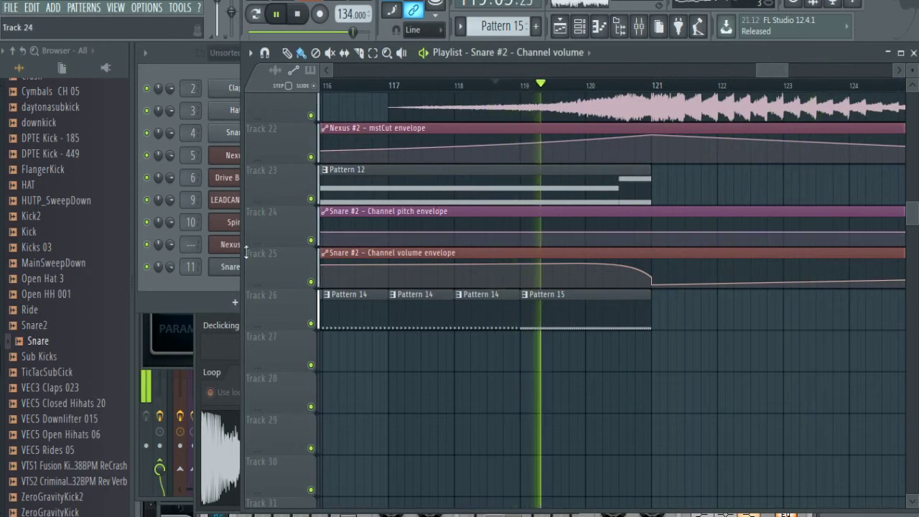
Add points at bars 117 and 121 to the Snare #2 channel pitch envelope and curve the pitch slightly upward between them.
{"action": "left_click_drag", "start_coordinate": [256, 249], "coordinate": [267, 322]}
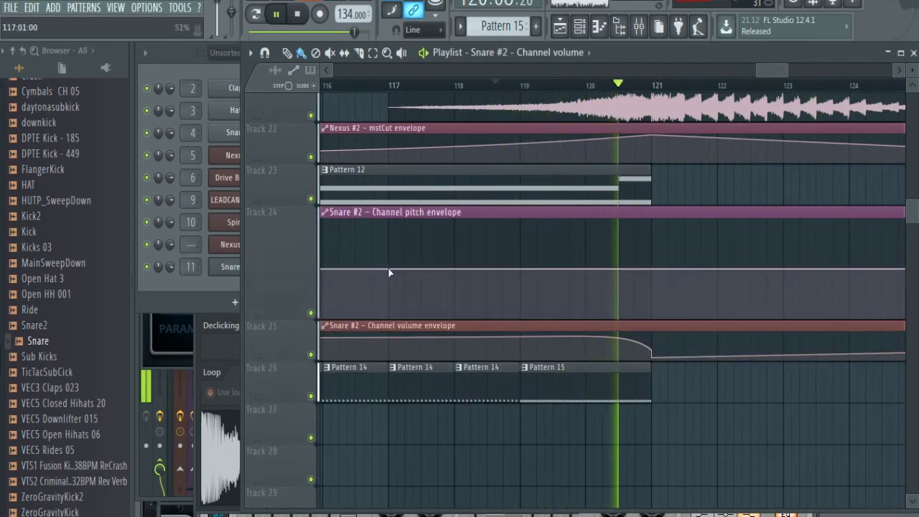
{"action": "left_click", "coordinate": [391, 270]}
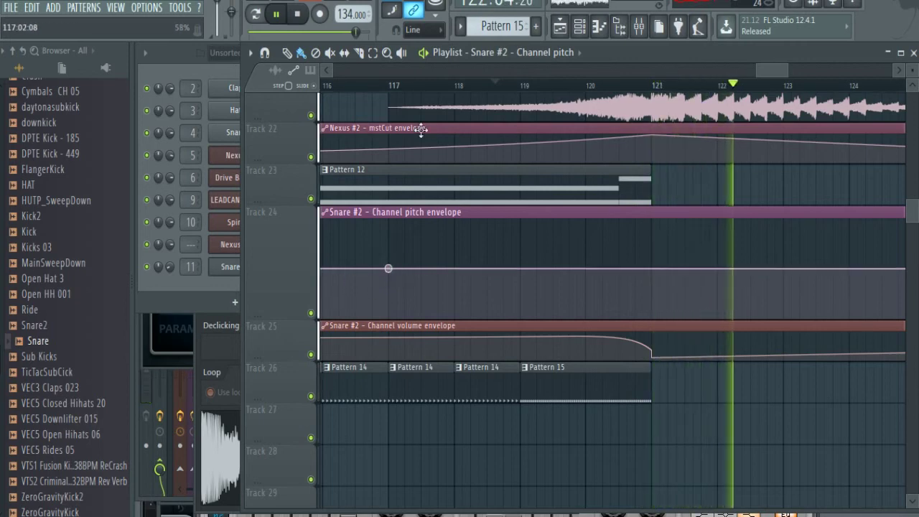
{"action": "left_click", "coordinate": [654, 258]}
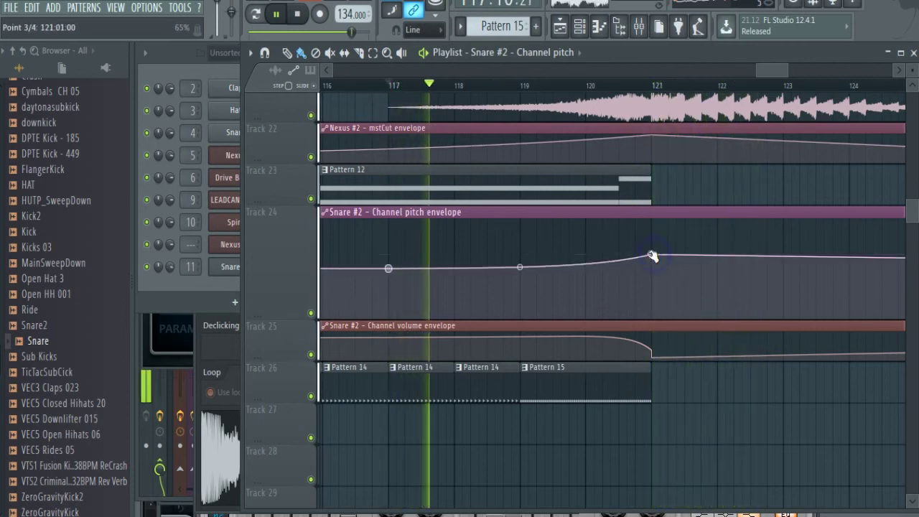
{"action": "left_click_drag", "start_coordinate": [520, 267], "coordinate": [651, 253]}
{"action": "left_click_drag", "start_coordinate": [520, 267], "coordinate": [521, 269]}
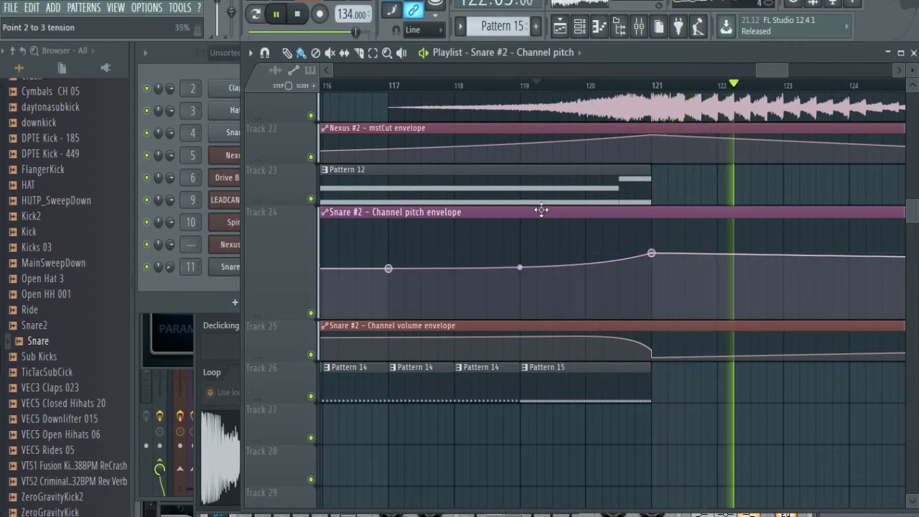
{"action": "left_click", "coordinate": [511, 85]}
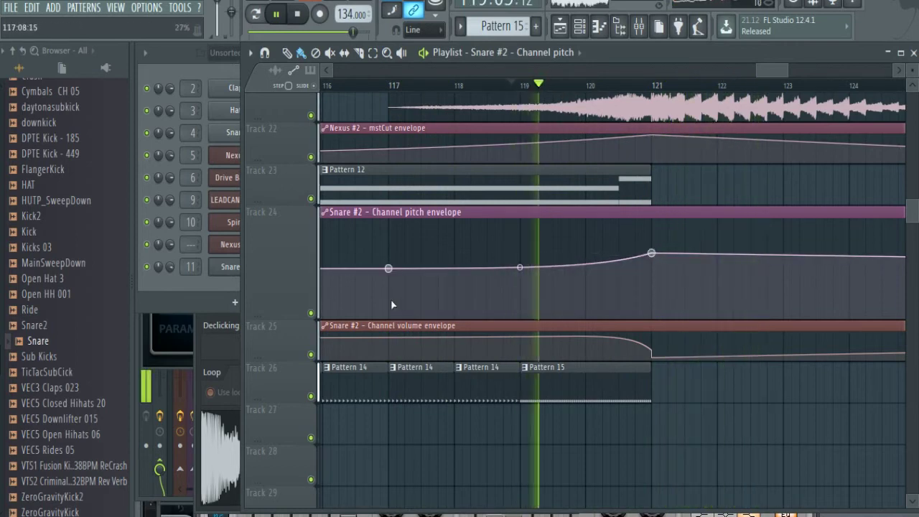
{"action": "left_click_drag", "start_coordinate": [263, 318], "coordinate": [269, 242]}
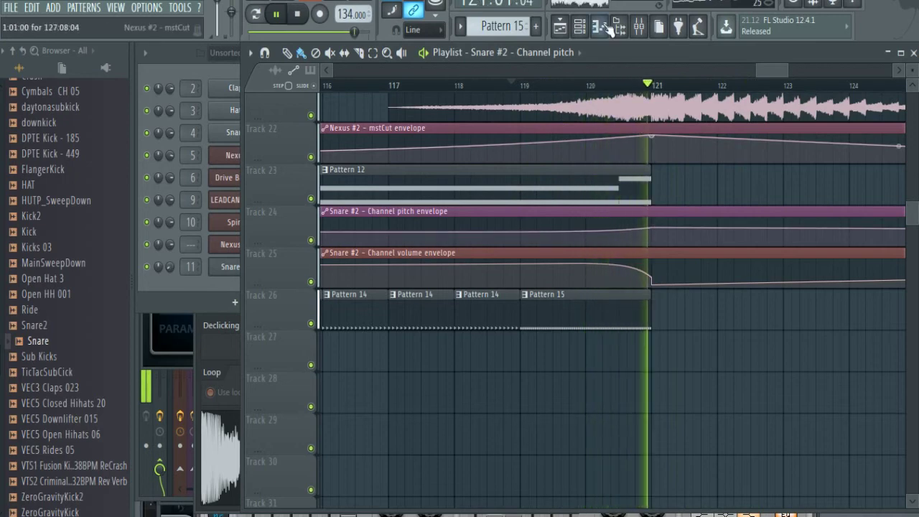
Load Effector in the Master track's first effect slot, set it to Filter and create an automation clip for its X Param.
{"action": "left_click", "coordinate": [638, 27]}
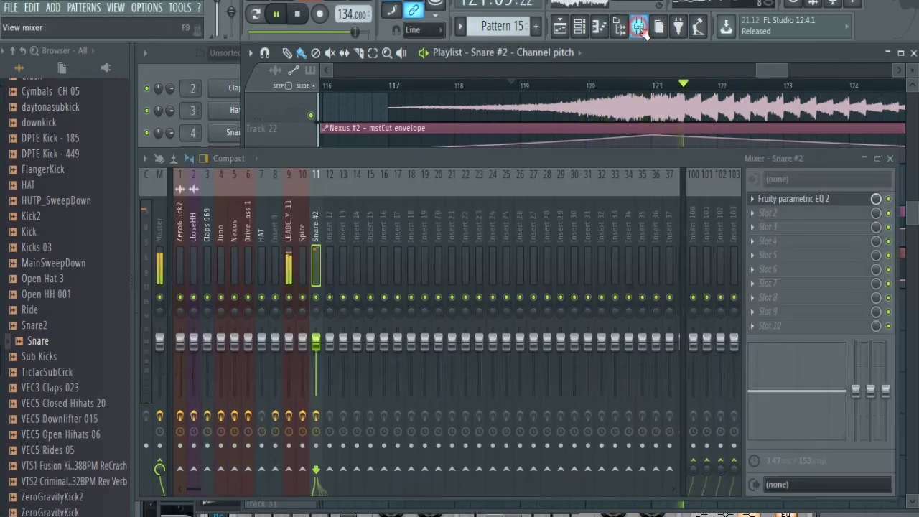
{"action": "left_click", "coordinate": [150, 212]}
{"action": "left_click", "coordinate": [756, 201]}
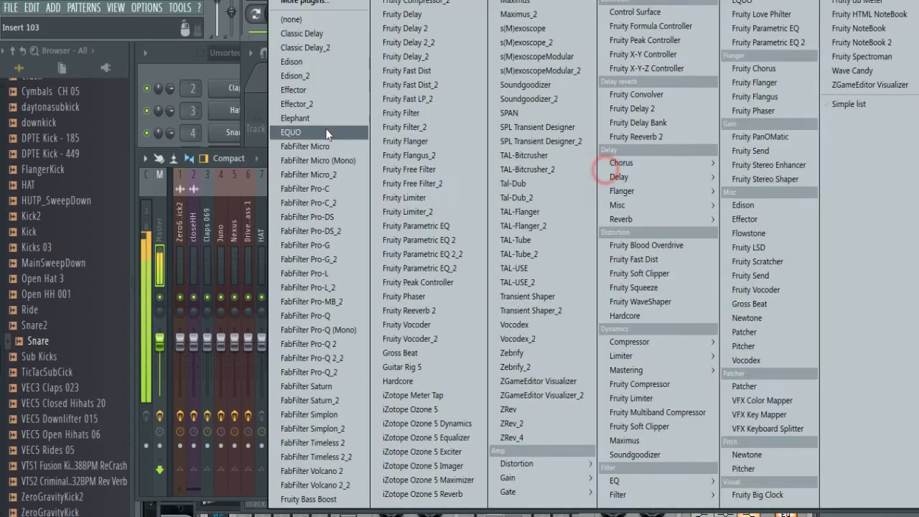
{"action": "left_click", "coordinate": [298, 91]}
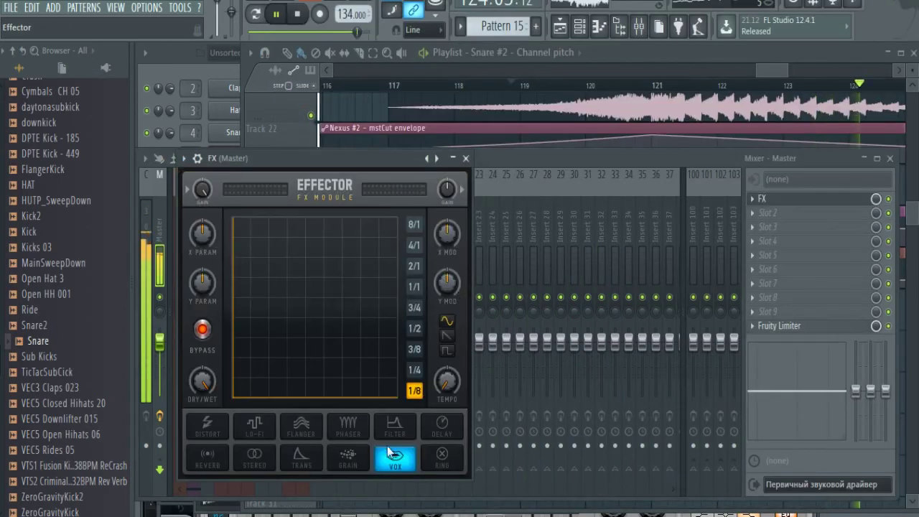
{"action": "left_click", "coordinate": [394, 426]}
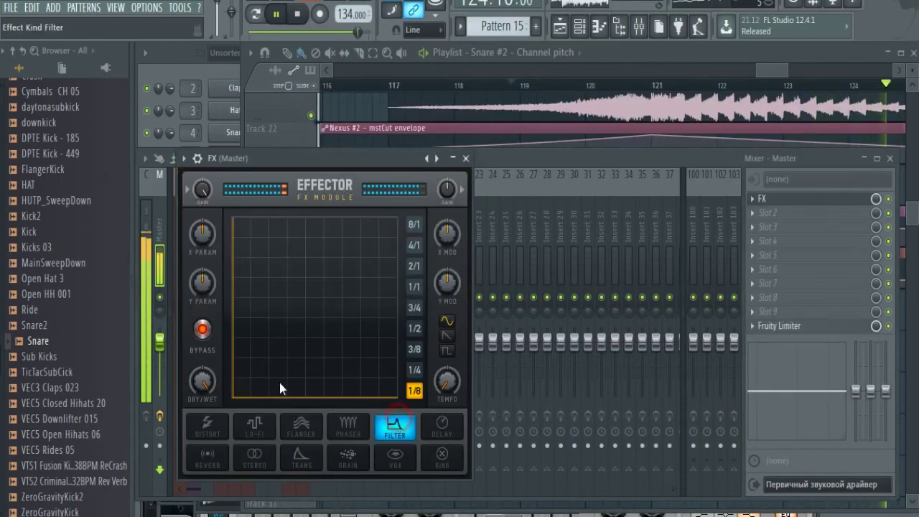
{"action": "right_click", "coordinate": [207, 241]}
{"action": "left_click", "coordinate": [273, 337]}
Load TAL-Flanger in the Master track's second effect slot and create an automation clip for its Delay.
{"action": "left_click", "coordinate": [750, 214]}
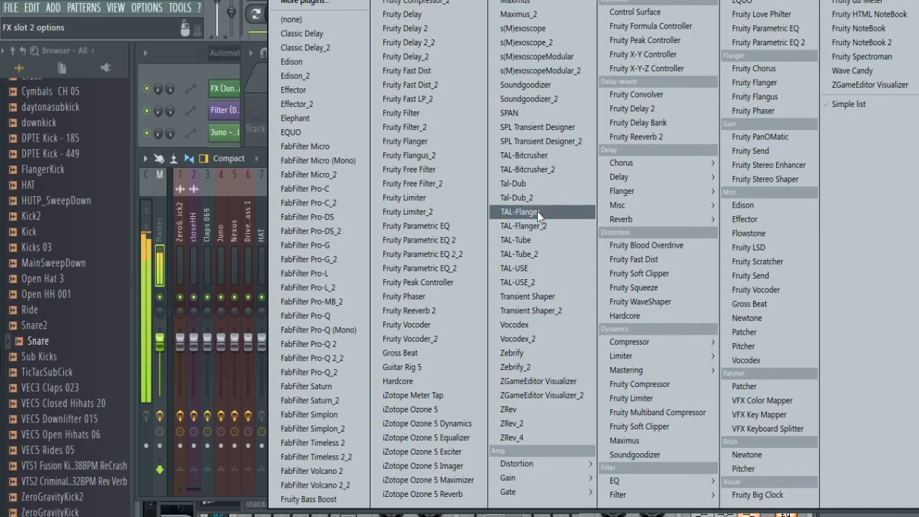
{"action": "left_click", "coordinate": [537, 211]}
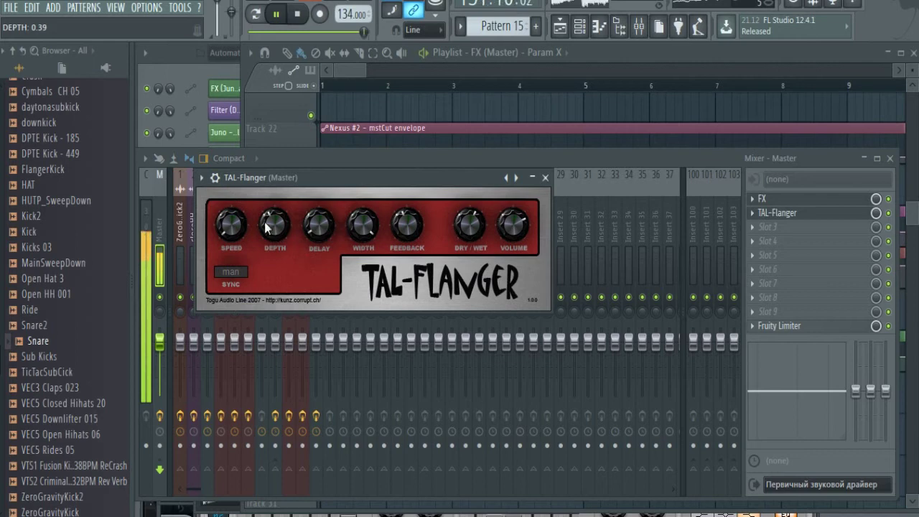
{"action": "left_click_drag", "start_coordinate": [269, 291], "coordinate": [272, 303]}
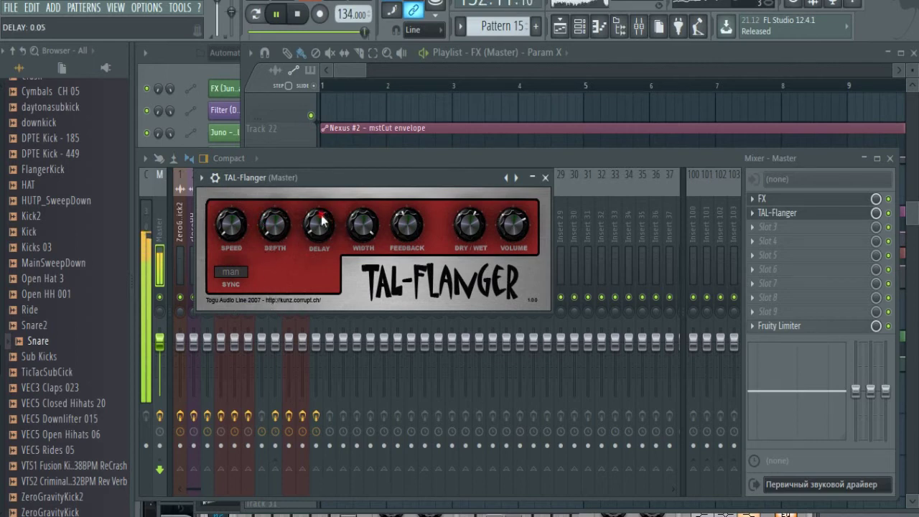
{"action": "left_click", "coordinate": [180, 8]}
{"action": "mouse_move", "coordinate": [258, 157]}
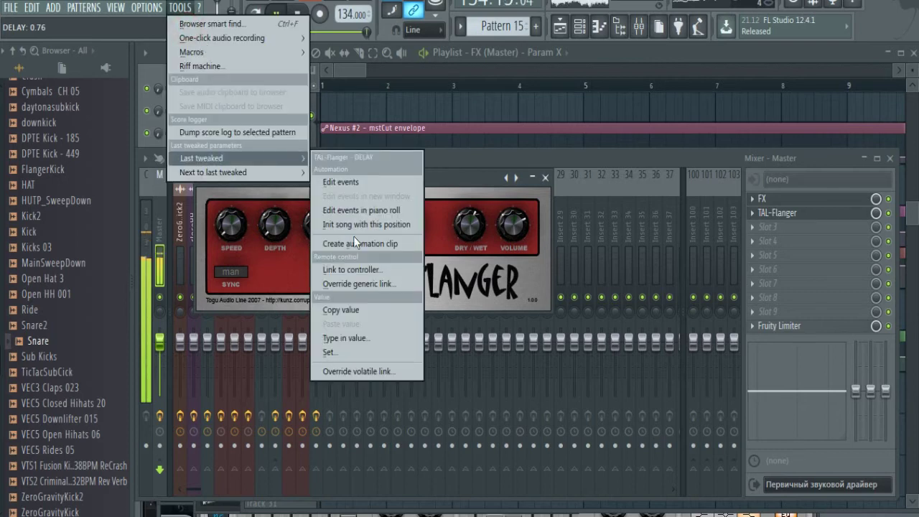
{"action": "left_click", "coordinate": [417, 245]}
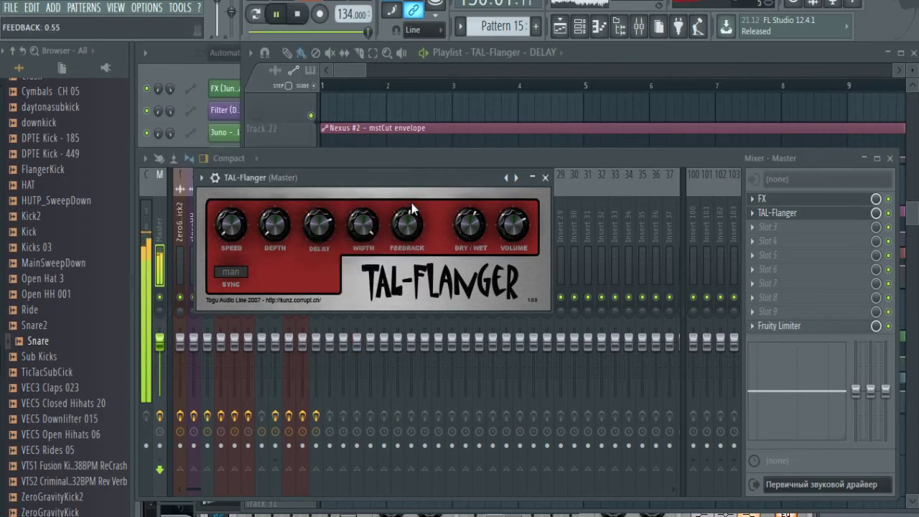
Lower the TAL-Flanger mix level on the Master track to 0% and create an automation clip for it.
{"action": "left_click_drag", "start_coordinate": [875, 213], "coordinate": [877, 247]}
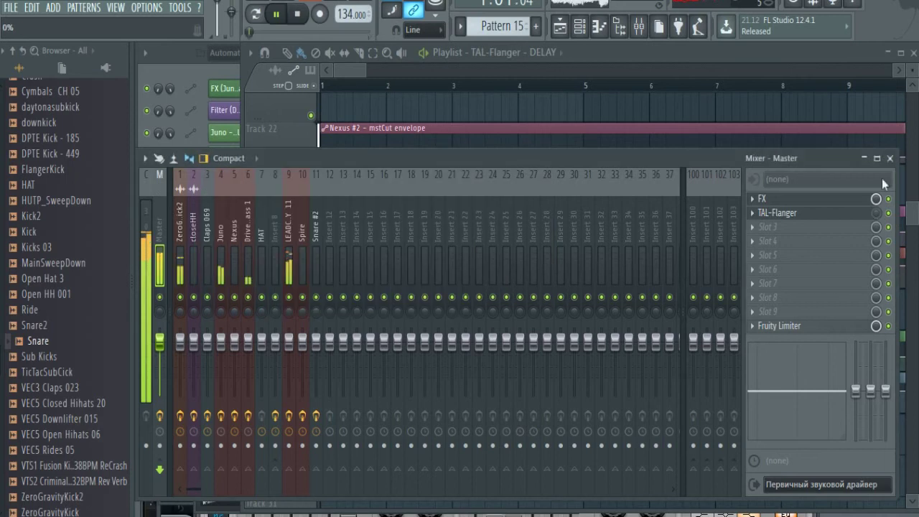
{"action": "right_click", "coordinate": [875, 209]}
{"action": "left_click", "coordinate": [850, 315]}
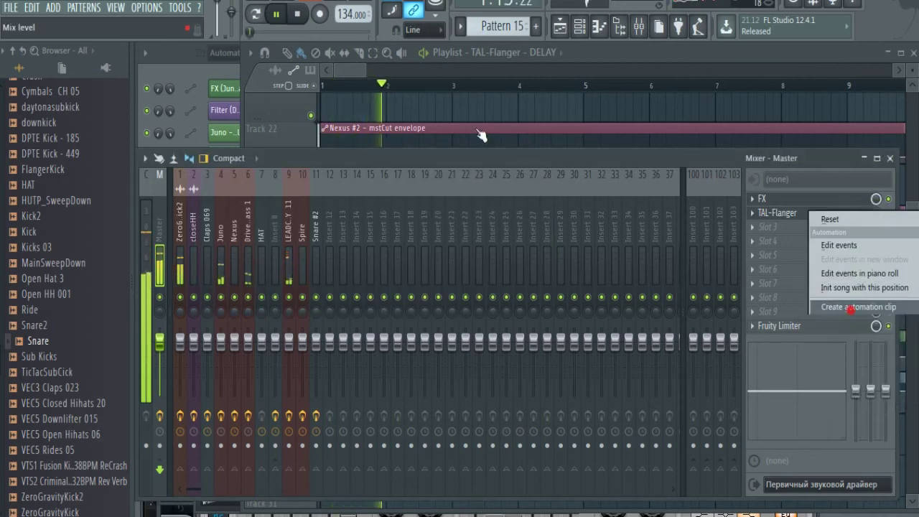
Replace the two-bar Pattern 10 clips on Track 18 from bar 117 onward with four-bar clips at bars 117 and 121.
{"action": "left_click", "coordinate": [364, 74]}
{"action": "left_click_drag", "start_coordinate": [365, 74], "coordinate": [810, 82]}
{"action": "scroll", "coordinate": [803, 194], "scroll_direction": "up", "scroll_amount": 7}
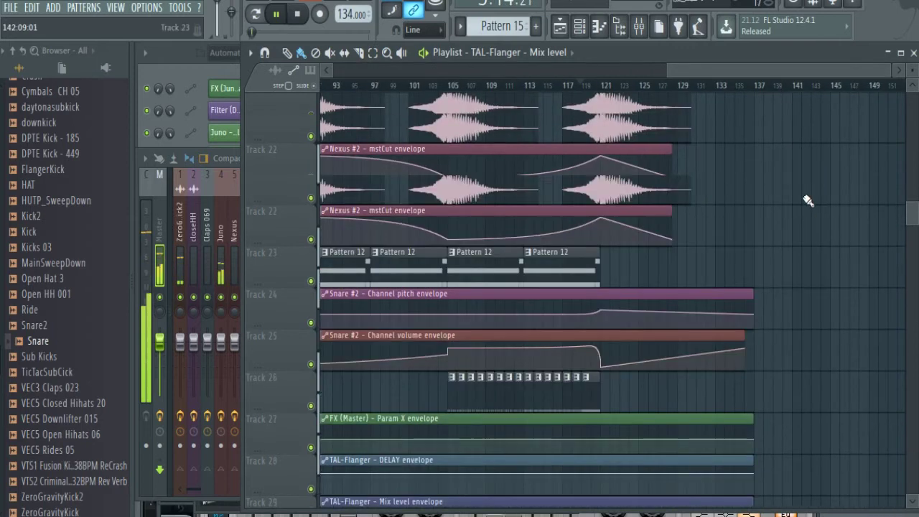
{"action": "left_click", "coordinate": [543, 94]}
{"action": "scroll", "coordinate": [742, 230], "scroll_direction": "down", "scroll_amount": 3}
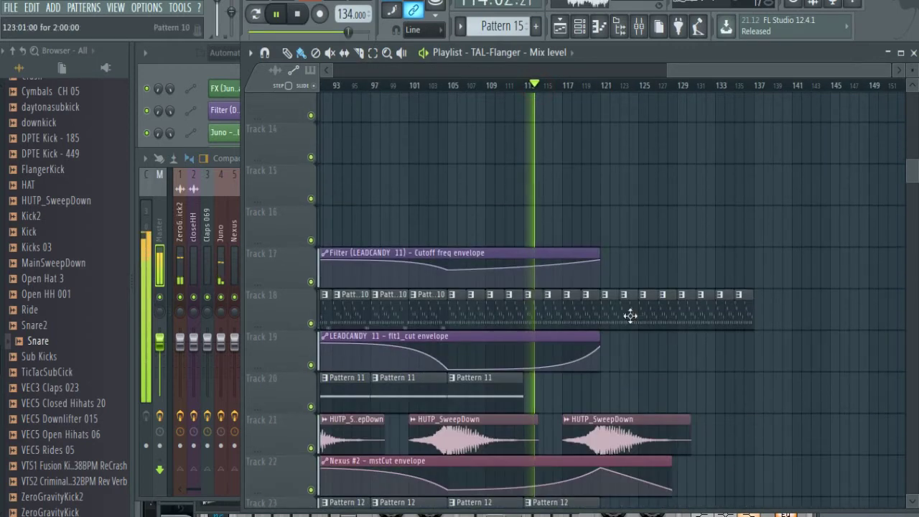
{"action": "left_click_drag", "start_coordinate": [741, 316], "coordinate": [637, 311]}
{"action": "left_click", "coordinate": [624, 311]}
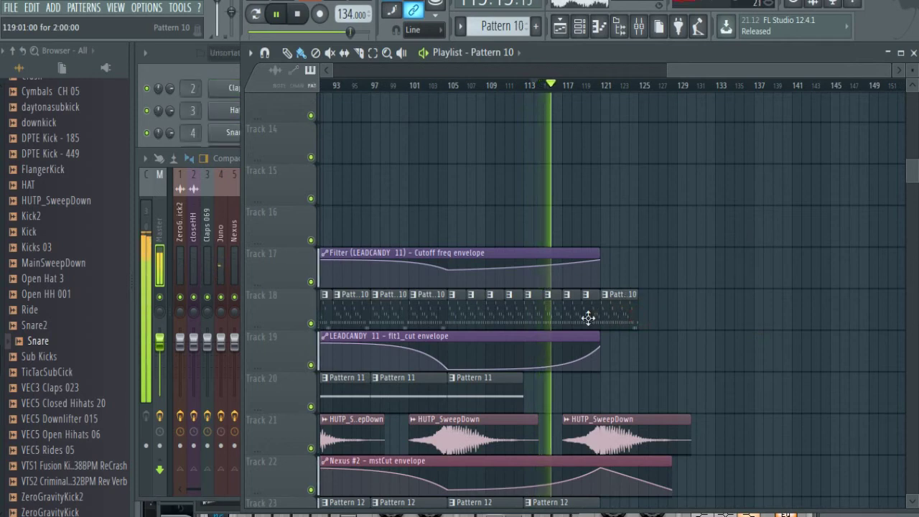
{"action": "right_click", "coordinate": [588, 318]}
{"action": "right_click", "coordinate": [572, 317]}
{"action": "left_click", "coordinate": [574, 314]}
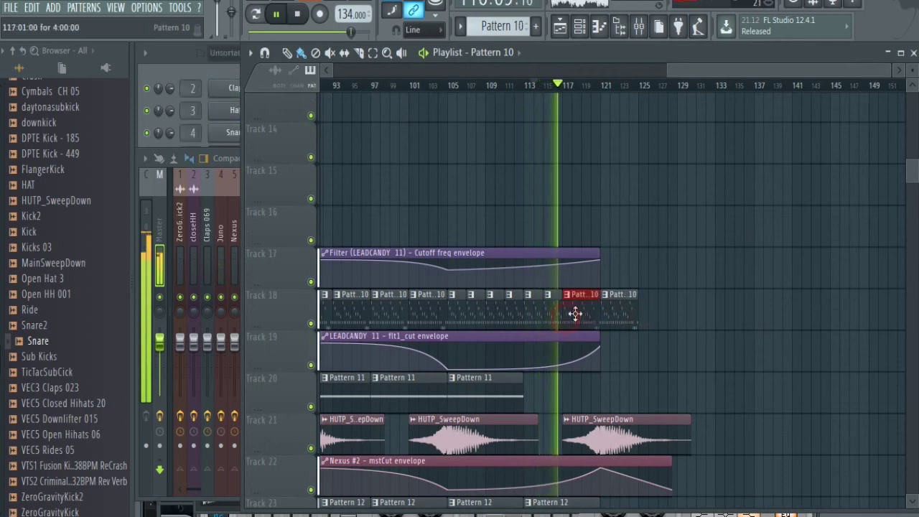
{"action": "left_click", "coordinate": [593, 87]}
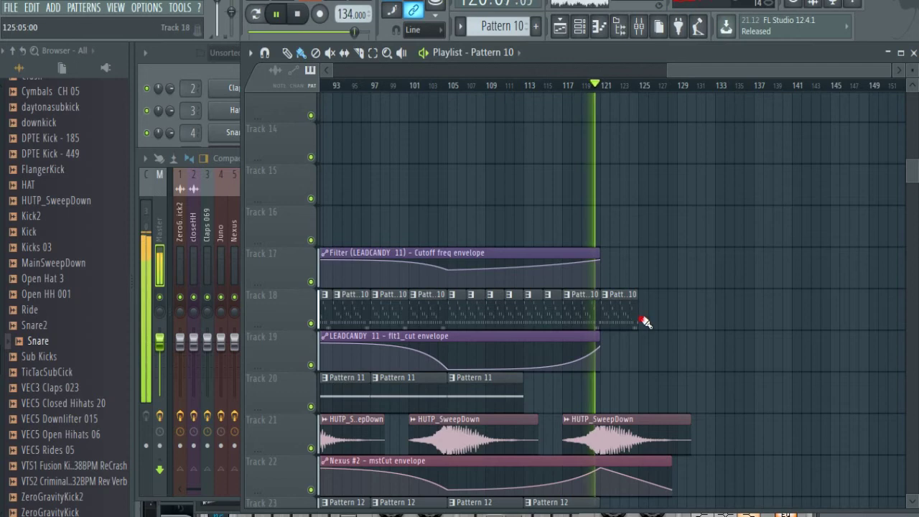
Continue Track 18 with three four-bar Pattern 10 clips from bar 125 to bar 137, leaving no stray clip on Track 19.
{"action": "left_click_drag", "start_coordinate": [644, 322], "coordinate": [746, 316]}
{"action": "left_click", "coordinate": [722, 359]}
{"action": "right_click", "coordinate": [729, 361]}
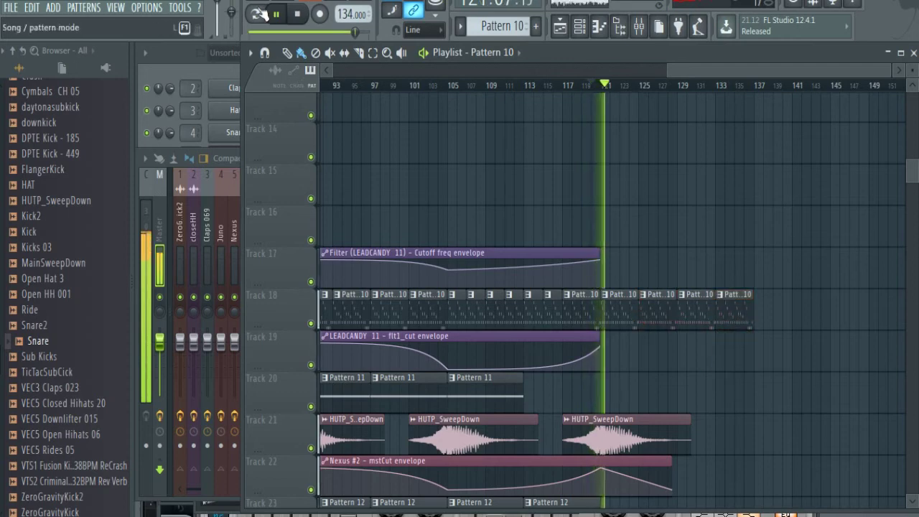
Select Pattern 1, paint one-bar clips of it on Track 1 from bar 121 to bar 137 and play the song from bar 121.
{"action": "left_click", "coordinate": [256, 14]}
{"action": "left_click_drag", "start_coordinate": [494, 27], "coordinate": [494, 51]}
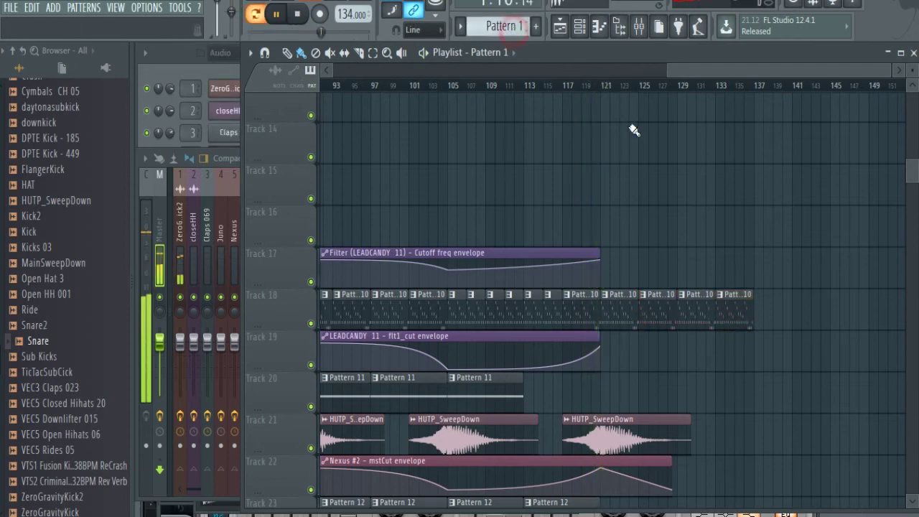
{"action": "scroll", "coordinate": [618, 132], "scroll_direction": "up", "scroll_amount": 10}
{"action": "left_click_drag", "start_coordinate": [605, 122], "coordinate": [749, 132]}
{"action": "left_click", "coordinate": [601, 87]}
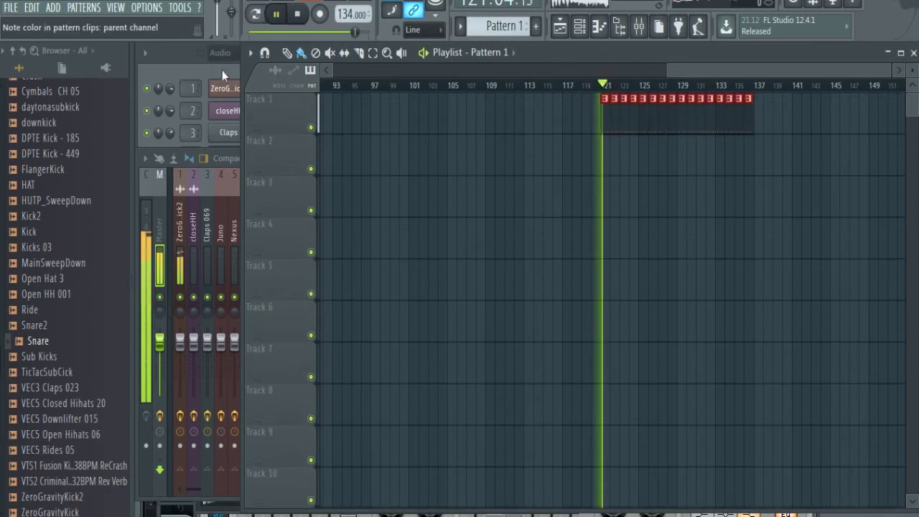
Remove Track 1's Pattern 1 clip at bar 136 and paint Pattern 3 clips on Track 2 across bars 129–136 and 137–153.
{"action": "left_click", "coordinate": [222, 69]}
{"action": "left_click", "coordinate": [254, 15]}
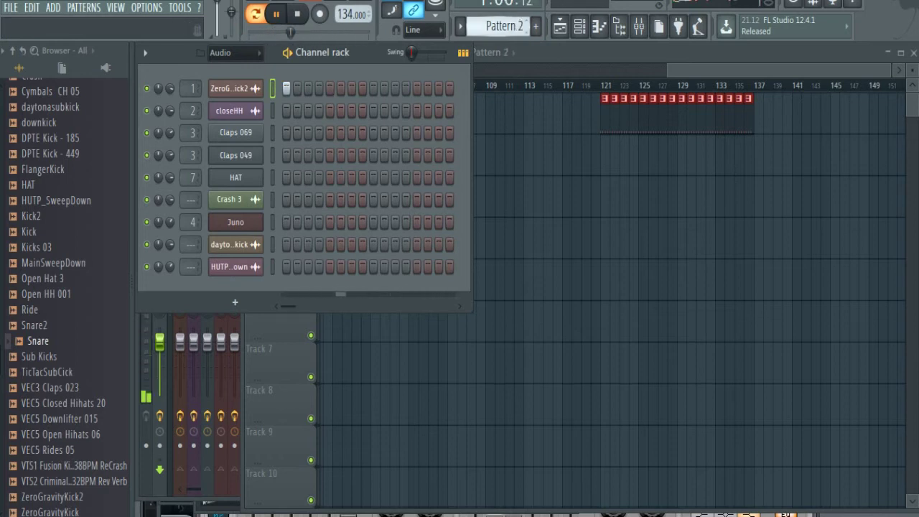
{"action": "left_click", "coordinate": [753, 127]}
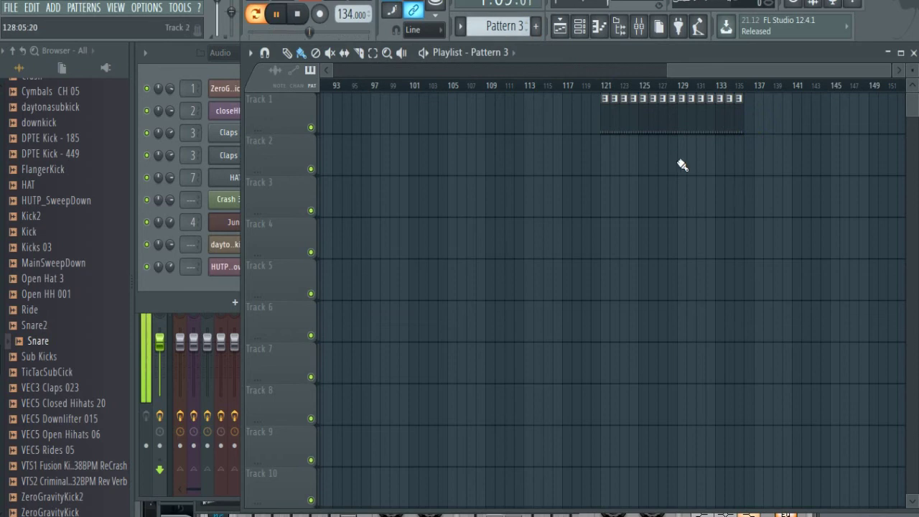
{"action": "left_click", "coordinate": [696, 68]}
{"action": "left_click", "coordinate": [623, 168]}
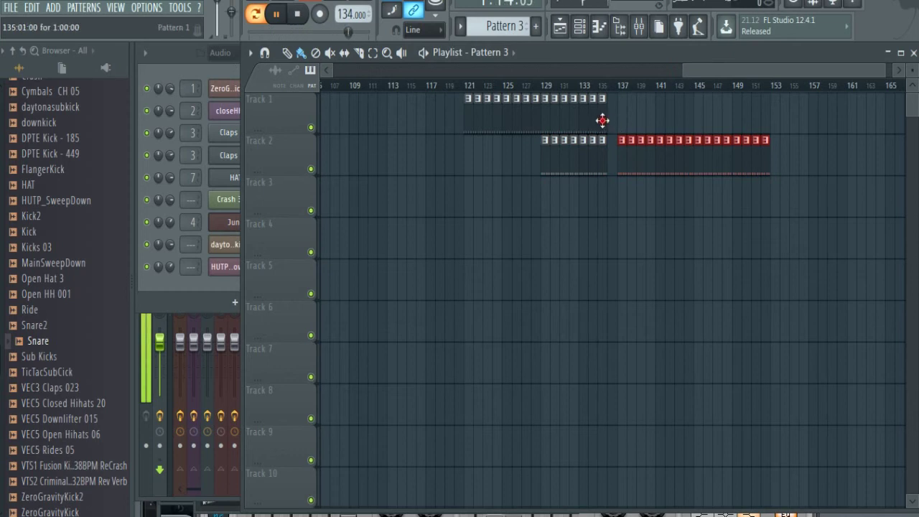
Paint sixteen one-bar Pattern 1 clips on Track 1 from bar 137 to bar 153 and bring up Pattern 2 in the Channel rack.
{"action": "left_click_drag", "start_coordinate": [615, 122], "coordinate": [760, 127]}
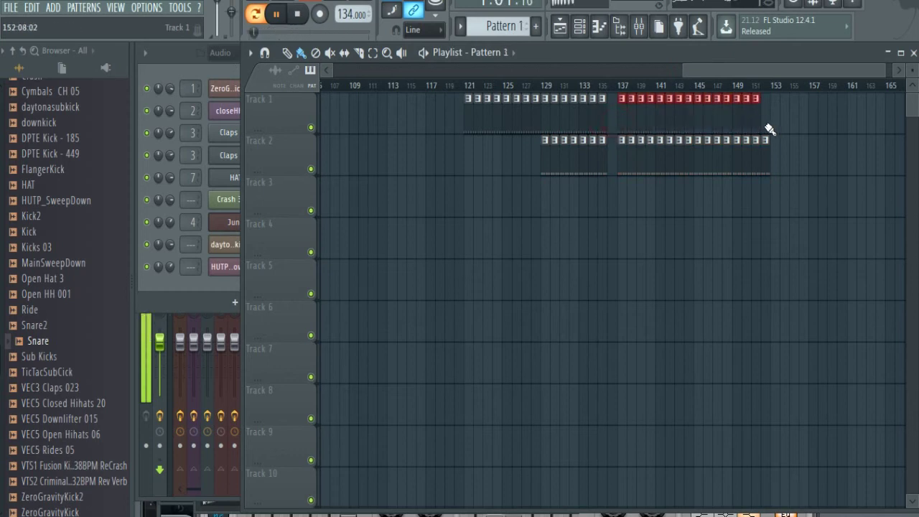
{"action": "left_click", "coordinate": [769, 130]}
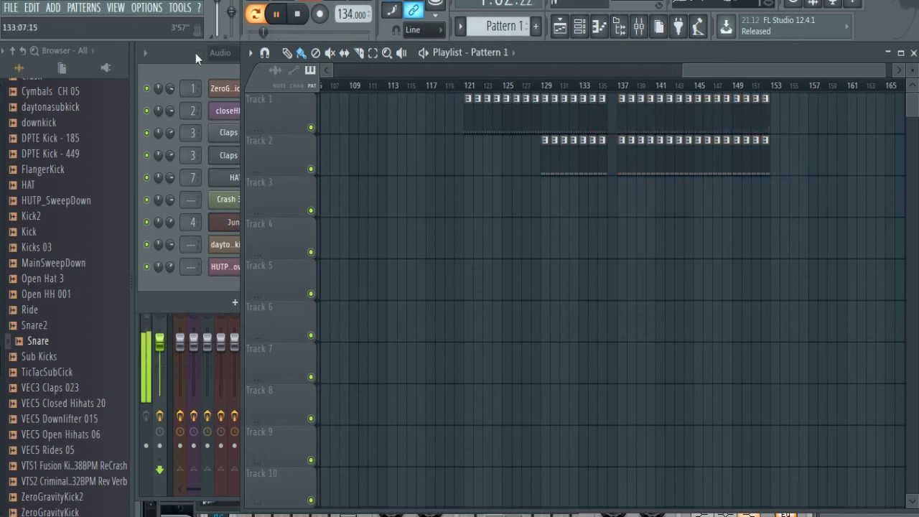
{"action": "left_click", "coordinate": [225, 60]}
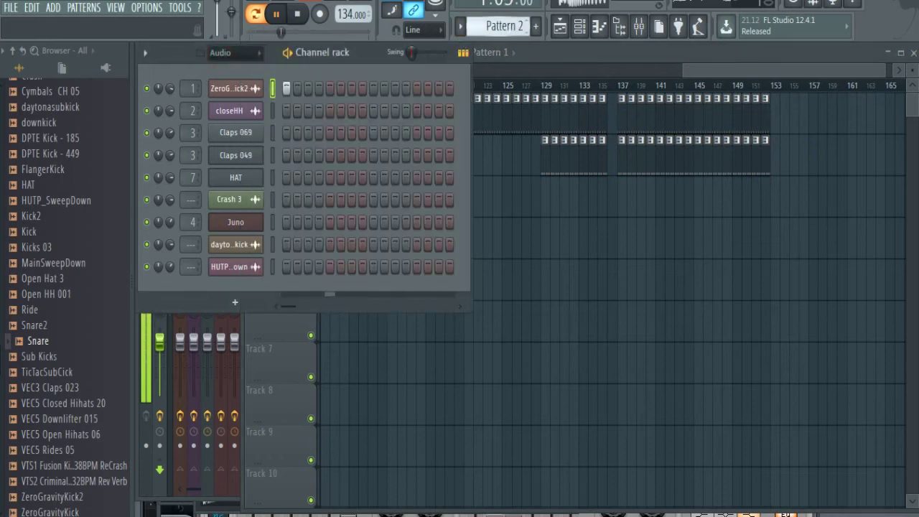
Select Pattern 4 and paint eight one-bar clips of it on Track 3 from bar 137 to bar 145.
{"action": "key", "text": "KP_Add"}
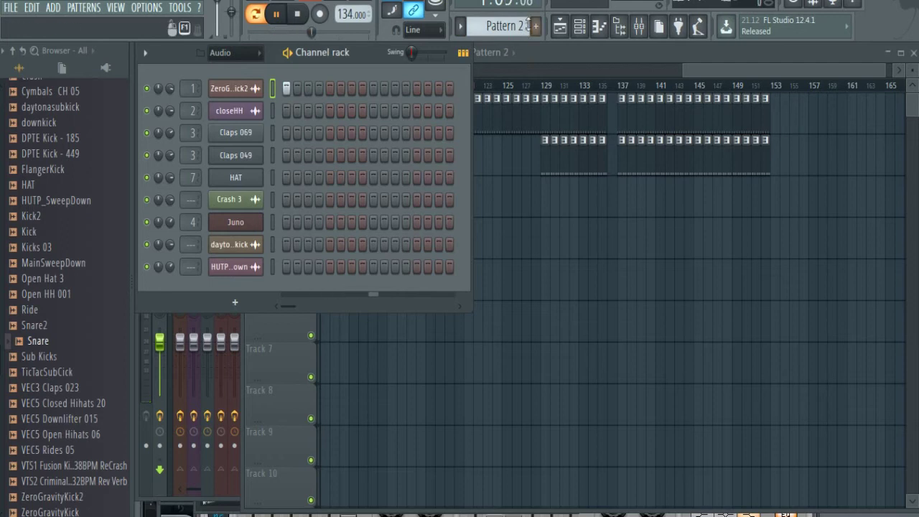
{"action": "key", "text": "KP_Add"}
{"action": "key", "text": "KP_Add"}
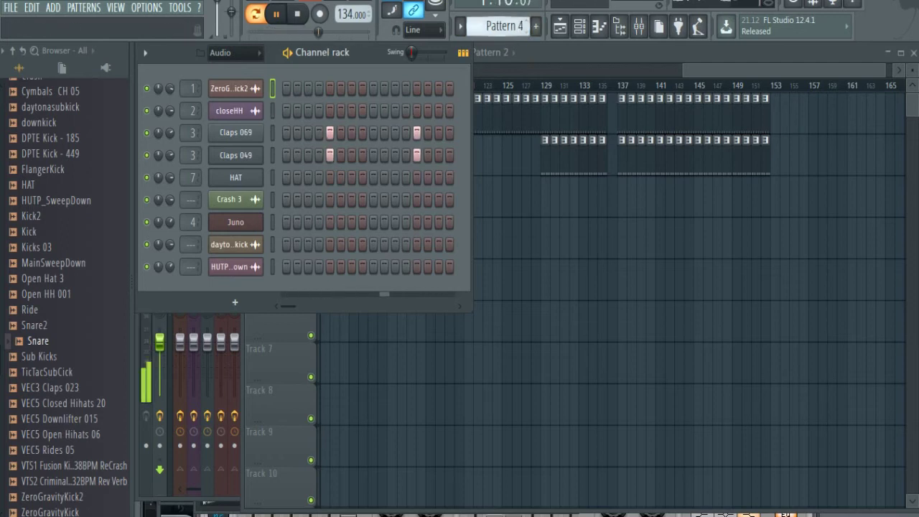
{"action": "left_click", "coordinate": [520, 27]}
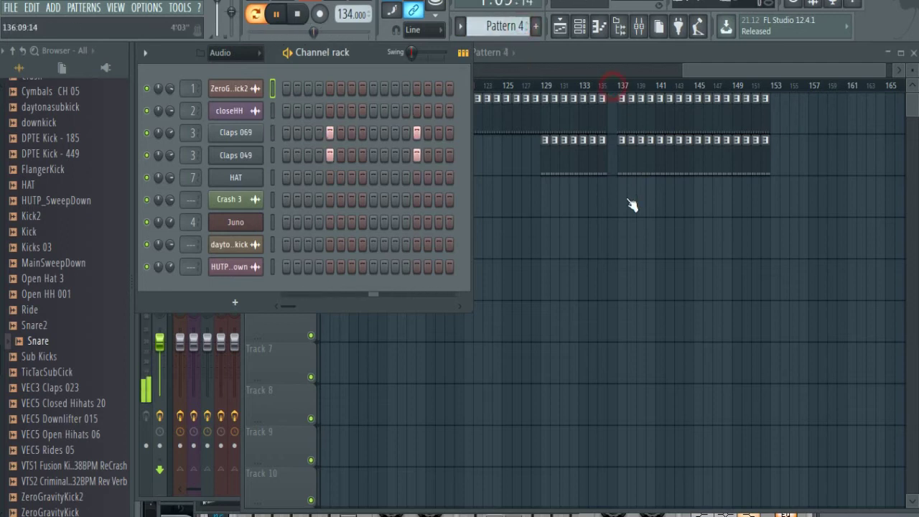
{"action": "left_click_drag", "start_coordinate": [632, 206], "coordinate": [703, 213]}
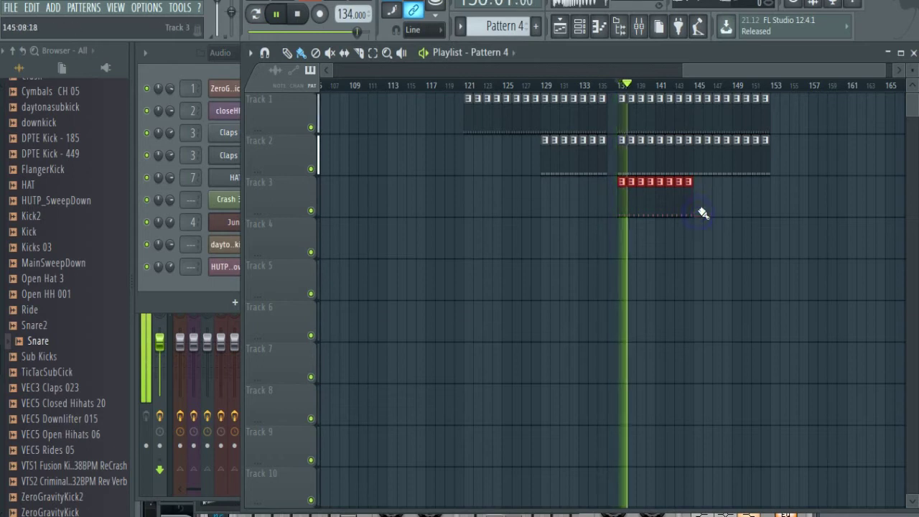
Continue Track 3's Pattern 4 clips to bar 153 and paint one-bar Pattern 5 clips on Track 4 from bar 145 to bar 153.
{"action": "key", "text": "F6"}
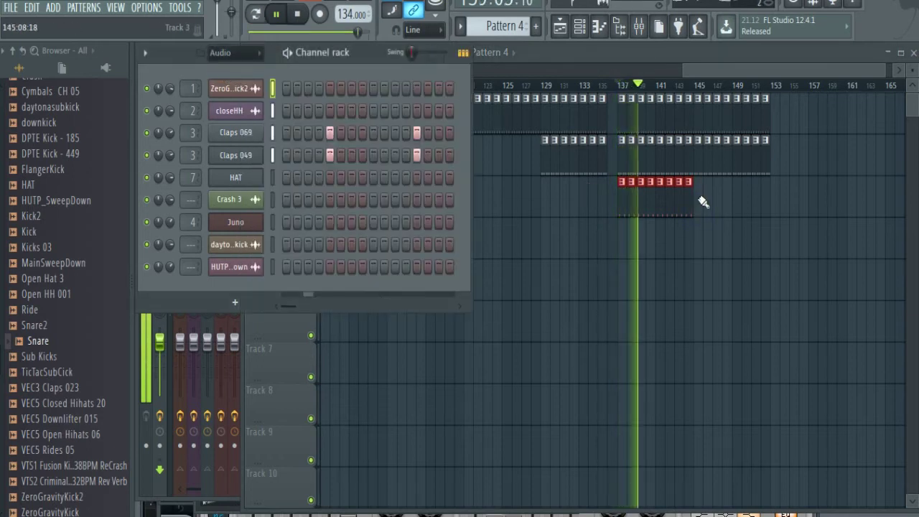
{"action": "left_click_drag", "start_coordinate": [697, 199], "coordinate": [779, 209]}
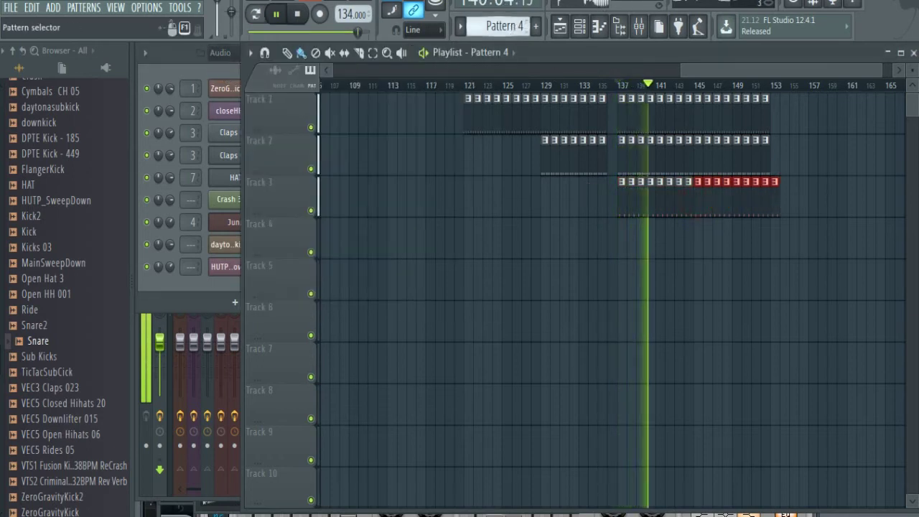
{"action": "scroll", "coordinate": [509, 28], "scroll_direction": "up", "scroll_amount": 1}
{"action": "left_click_drag", "start_coordinate": [700, 247], "coordinate": [779, 251]}
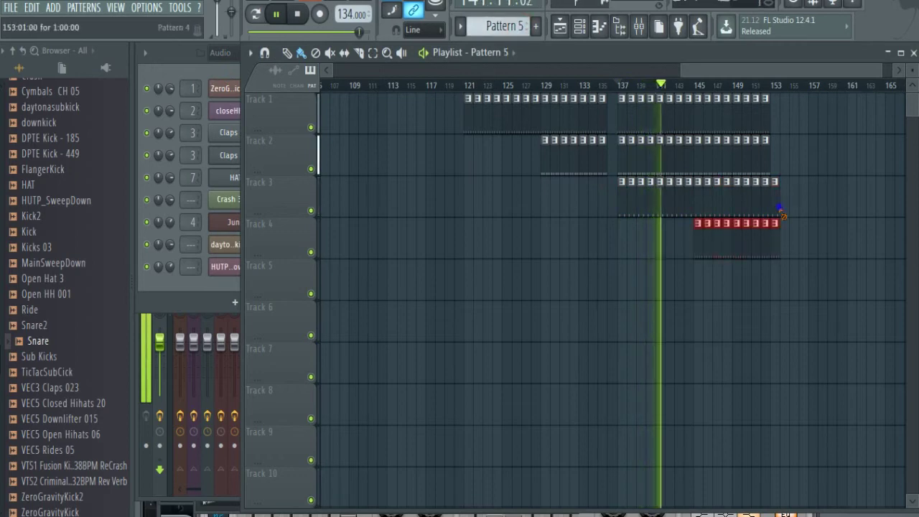
Select Pattern 6, paint one-bar clips of it on Track 5 from bar 121 to bar 153 and play the song within that section.
{"action": "left_click", "coordinate": [234, 68]}
{"action": "left_click", "coordinate": [256, 16]}
{"action": "scroll", "coordinate": [513, 28], "scroll_direction": "up", "scroll_amount": 1}
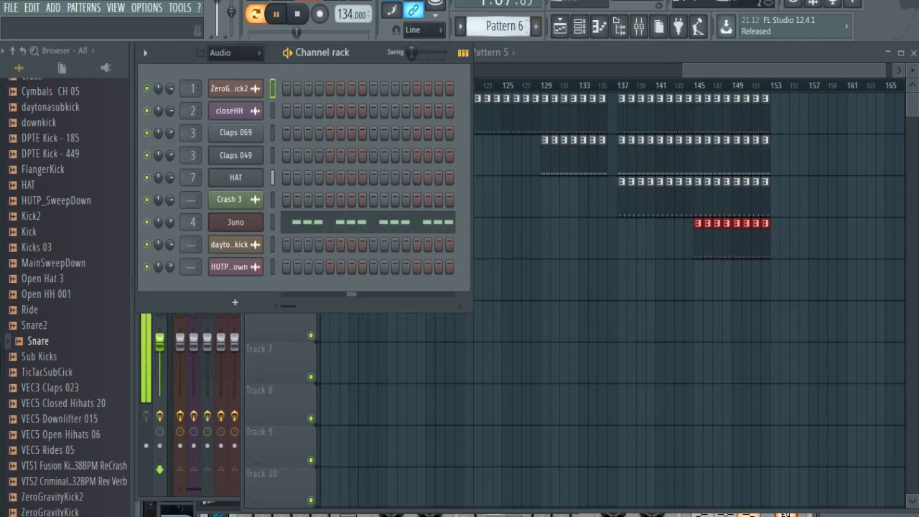
{"action": "left_click", "coordinate": [698, 71]}
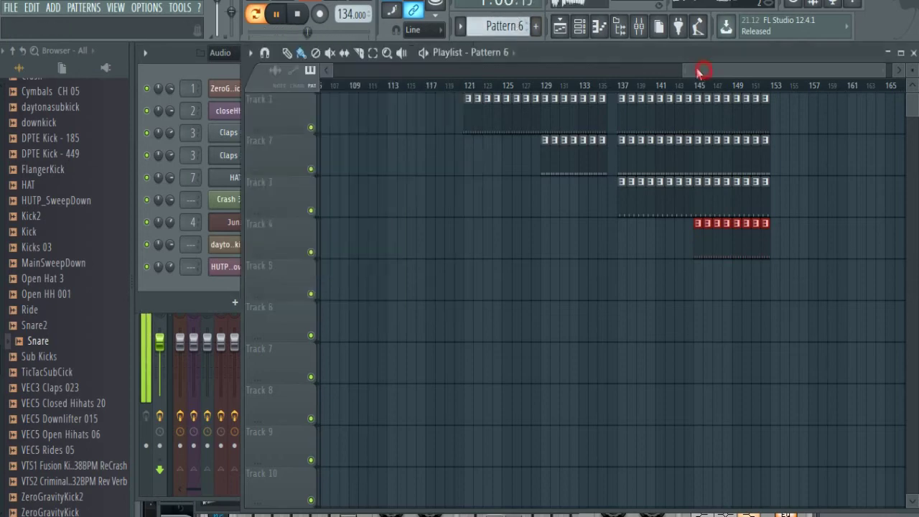
{"action": "key", "text": "l"}
{"action": "left_click_drag", "start_coordinate": [464, 283], "coordinate": [778, 295]}
{"action": "left_click", "coordinate": [535, 85]}
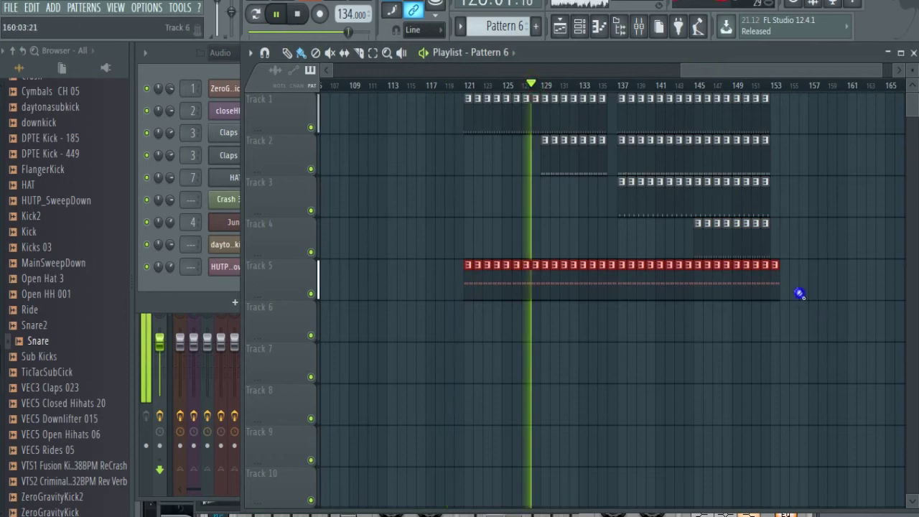
{"action": "right_click", "coordinate": [776, 289]}
Find the Juno - Fil Cutoff envelope on Track 10 in the earlier drop and lower its final point at bar 73.
{"action": "left_click_drag", "start_coordinate": [653, 70], "coordinate": [571, 72]}
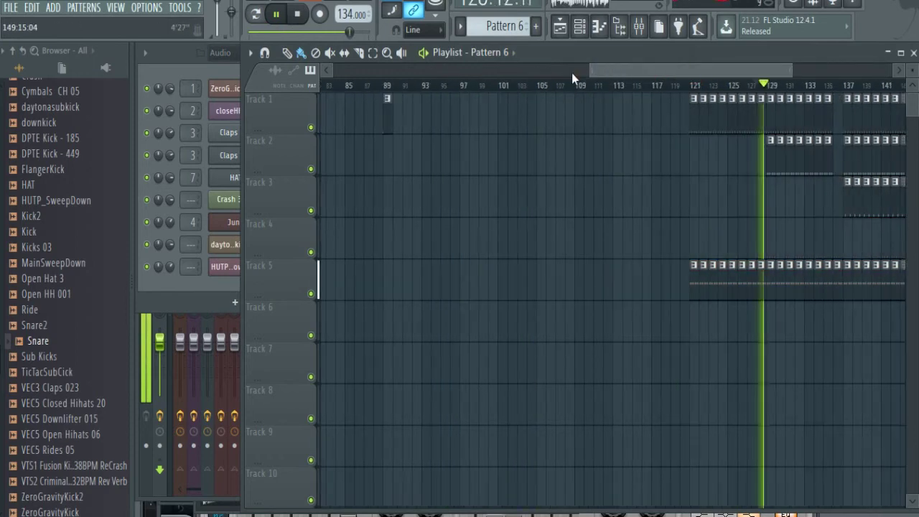
{"action": "scroll", "coordinate": [549, 170], "scroll_direction": "down", "scroll_amount": 10}
{"action": "scroll", "coordinate": [552, 197], "scroll_direction": "down", "scroll_amount": 4}
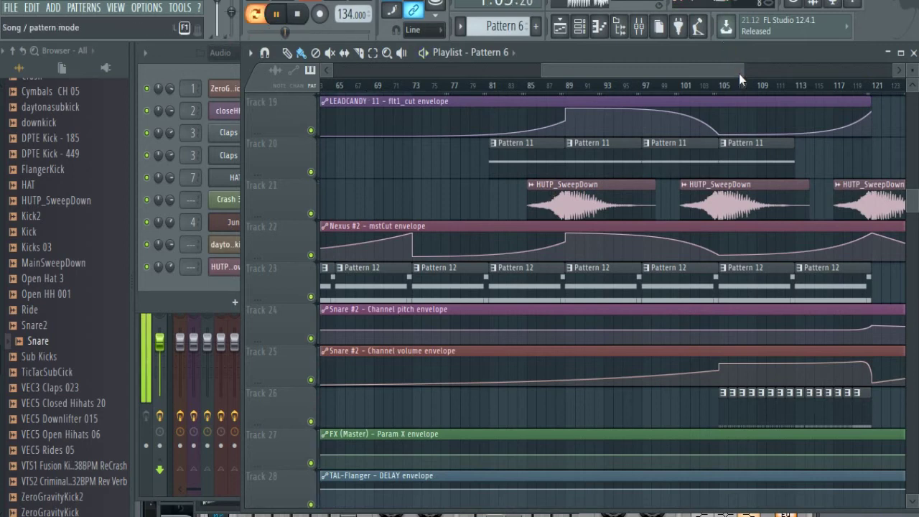
{"action": "mouse_move", "coordinate": [738, 73]}
{"action": "left_mouse_down"}
{"action": "mouse_move", "coordinate": [539, 69]}
{"action": "mouse_move", "coordinate": [744, 80]}
{"action": "left_mouse_up"}
{"action": "scroll", "coordinate": [721, 183], "scroll_direction": "up", "scroll_amount": 6}
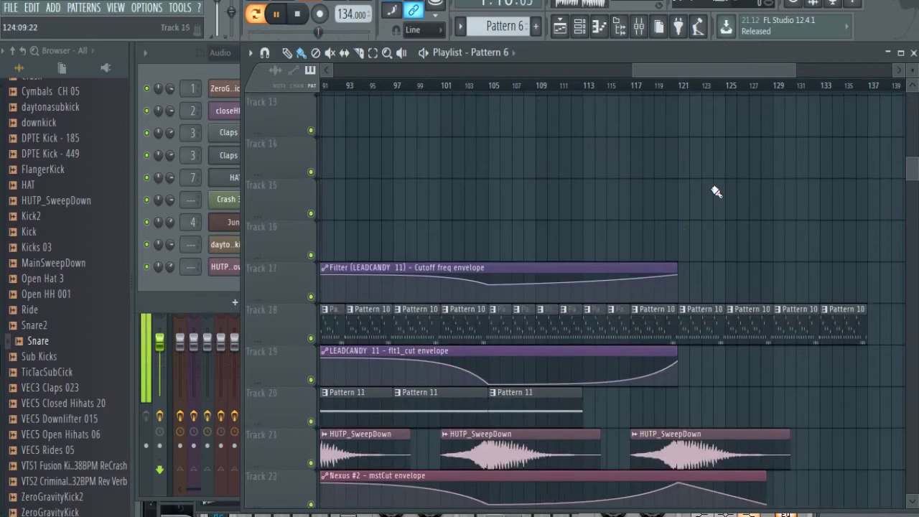
{"action": "scroll", "coordinate": [683, 237], "scroll_direction": "up", "scroll_amount": 3}
{"action": "left_click_drag", "start_coordinate": [652, 70], "coordinate": [525, 68]}
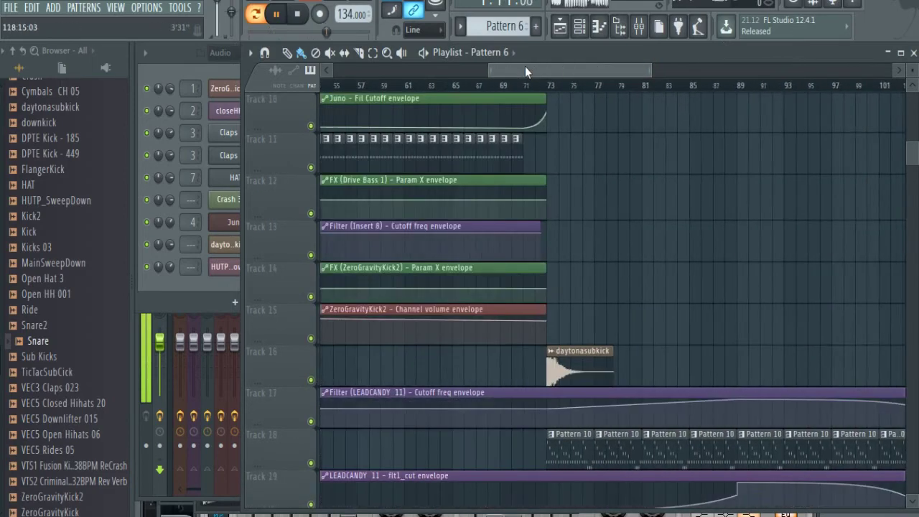
{"action": "scroll", "coordinate": [714, 236], "scroll_direction": "up", "scroll_amount": 4}
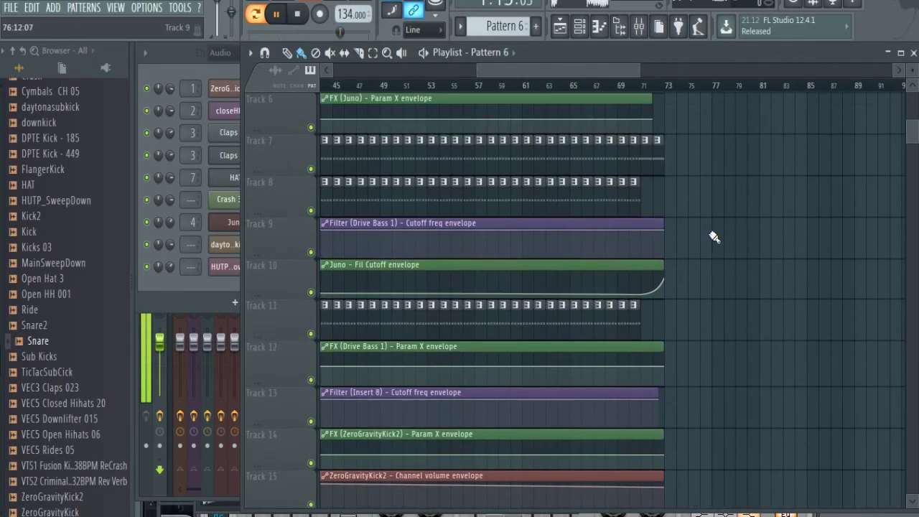
{"action": "scroll", "coordinate": [718, 258], "scroll_direction": "up", "scroll_amount": 5}
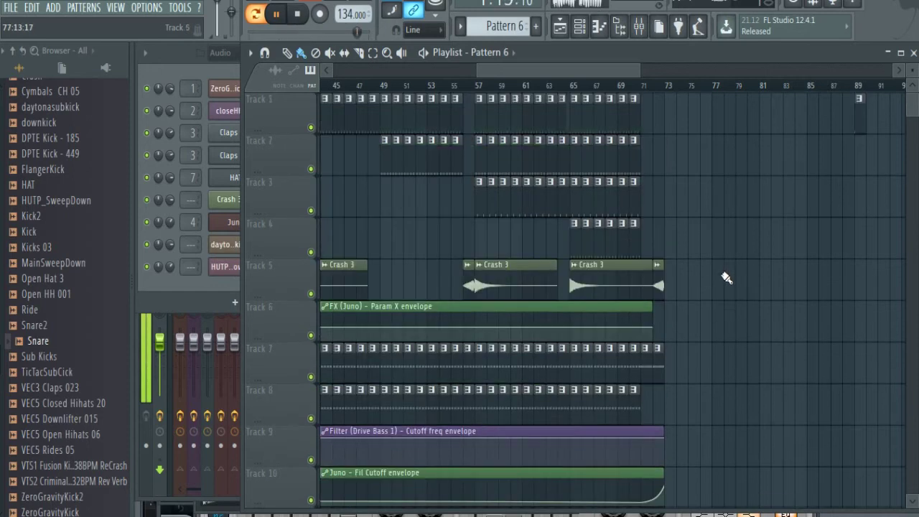
{"action": "scroll", "coordinate": [717, 323], "scroll_direction": "down", "scroll_amount": 3}
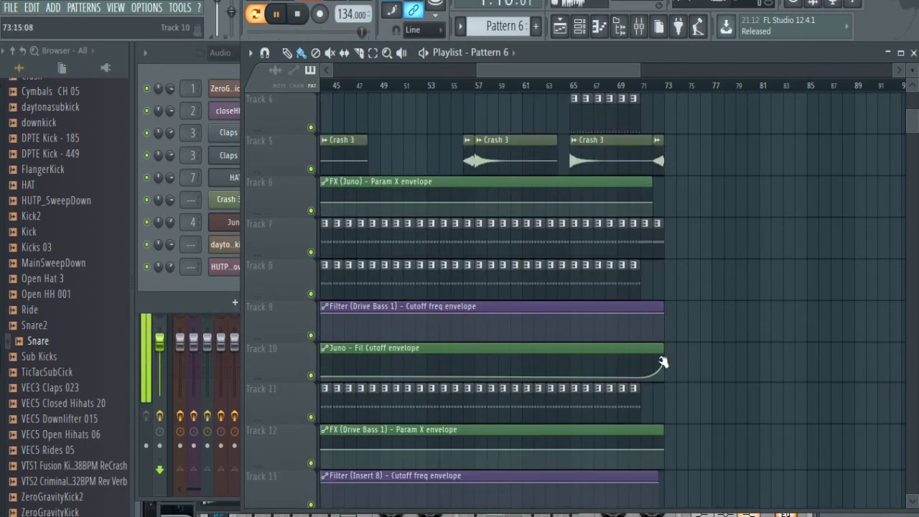
{"action": "left_click_drag", "start_coordinate": [665, 365], "coordinate": [670, 373]}
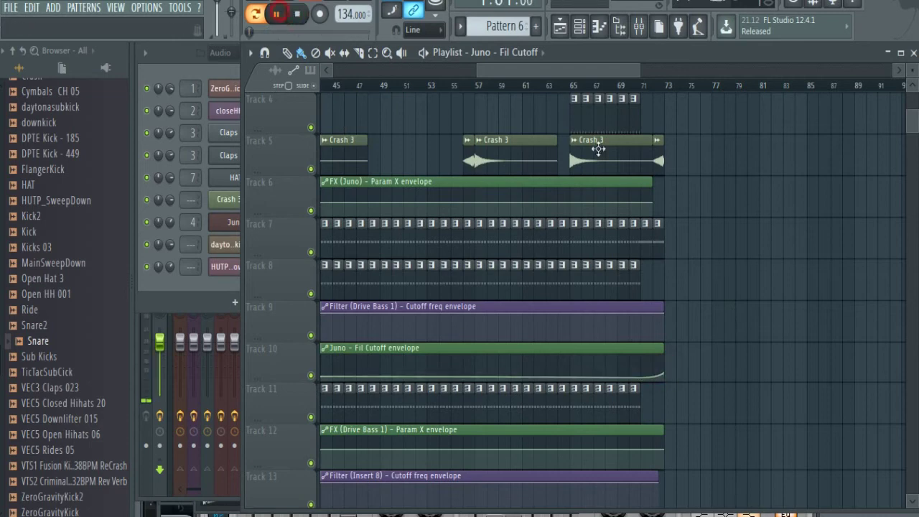
Extend Track 10's Juno - Fil Cutoff envelope to bar 153, add low points at bars 121 and 153, and play the section.
{"action": "left_click_drag", "start_coordinate": [664, 354], "coordinate": [849, 346]}
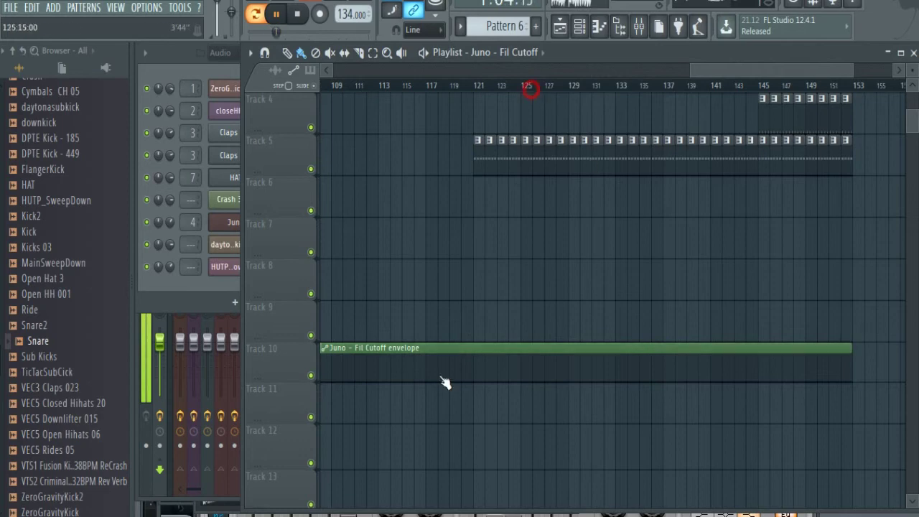
{"action": "right_click", "coordinate": [472, 375]}
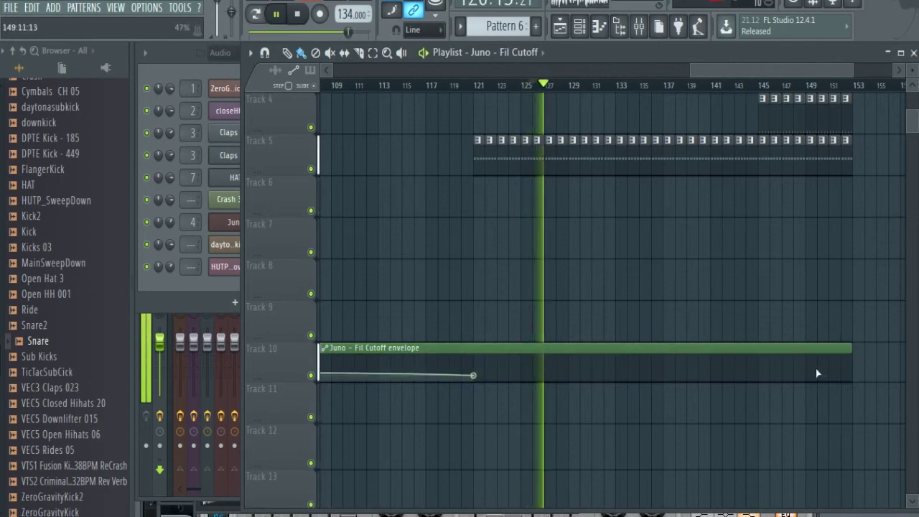
{"action": "right_click", "coordinate": [850, 371]}
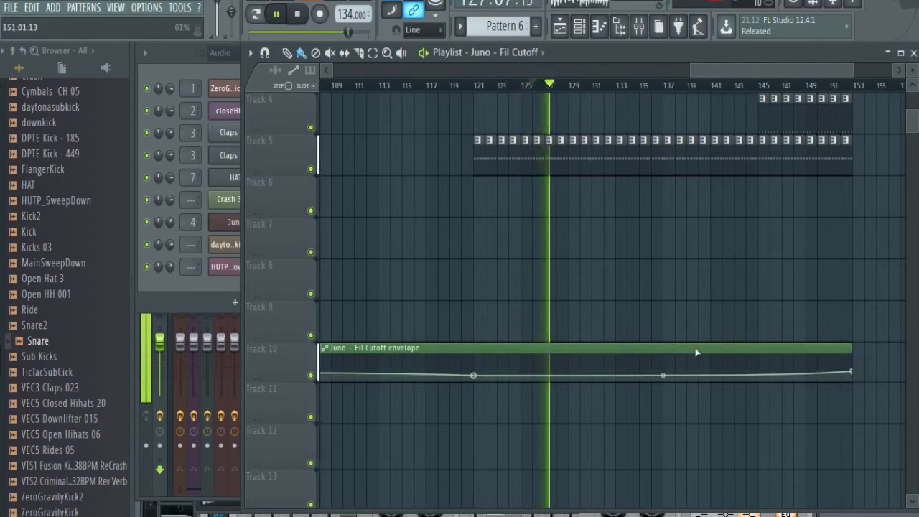
{"action": "left_click", "coordinate": [269, 15]}
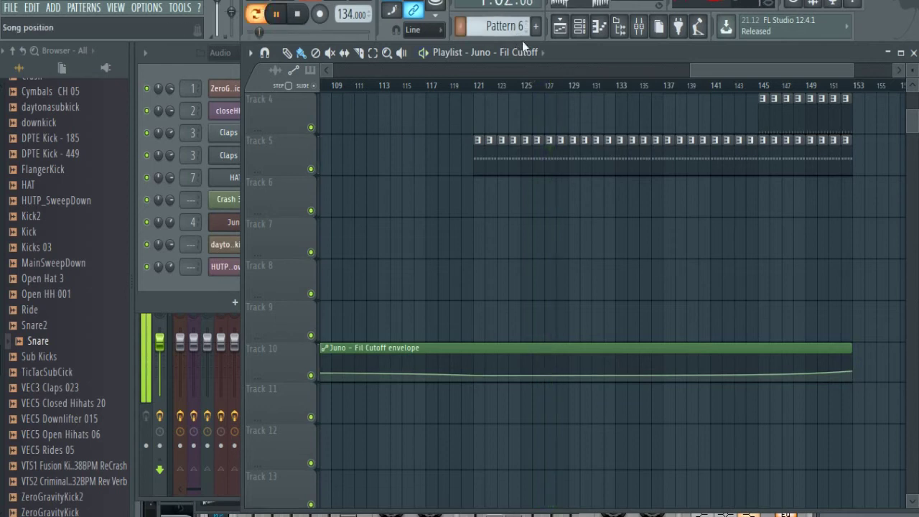
{"action": "left_click", "coordinate": [608, 92]}
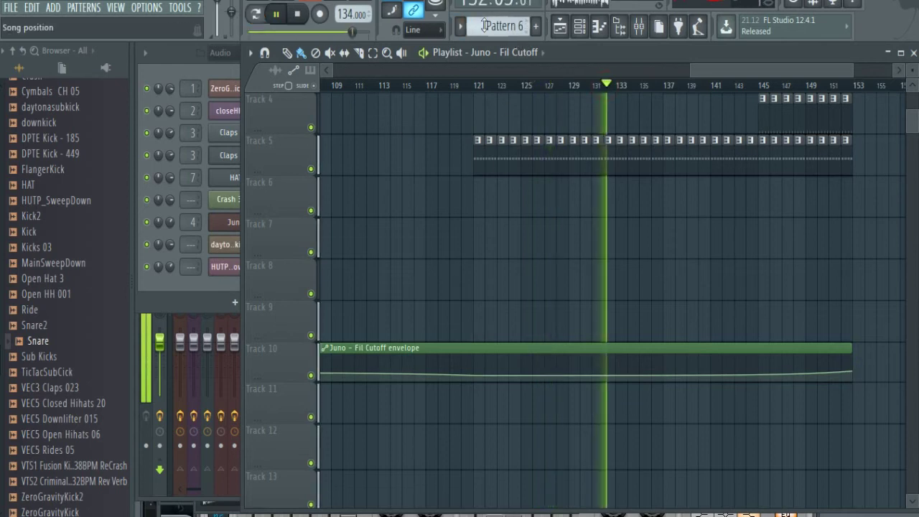
{"action": "left_click_drag", "start_coordinate": [527, 30], "coordinate": [527, 24]}
{"action": "mouse_move", "coordinate": [476, 202]}
{"action": "left_mouse_down"}
{"action": "mouse_move", "coordinate": [842, 208]}
{"action": "mouse_move", "coordinate": [825, 260]}
{"action": "left_mouse_up"}
{"action": "right_click", "coordinate": [822, 254]}
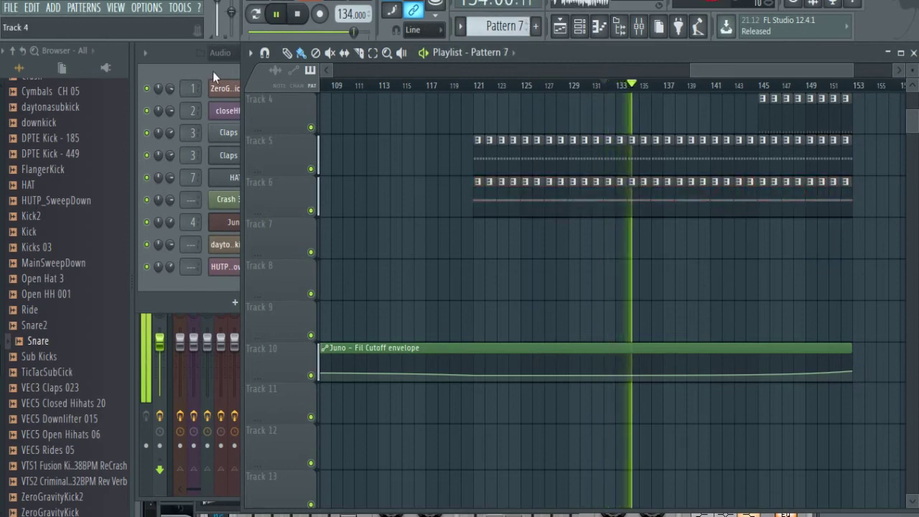
{"action": "left_click", "coordinate": [212, 71]}
{"action": "left_click", "coordinate": [255, 14]}
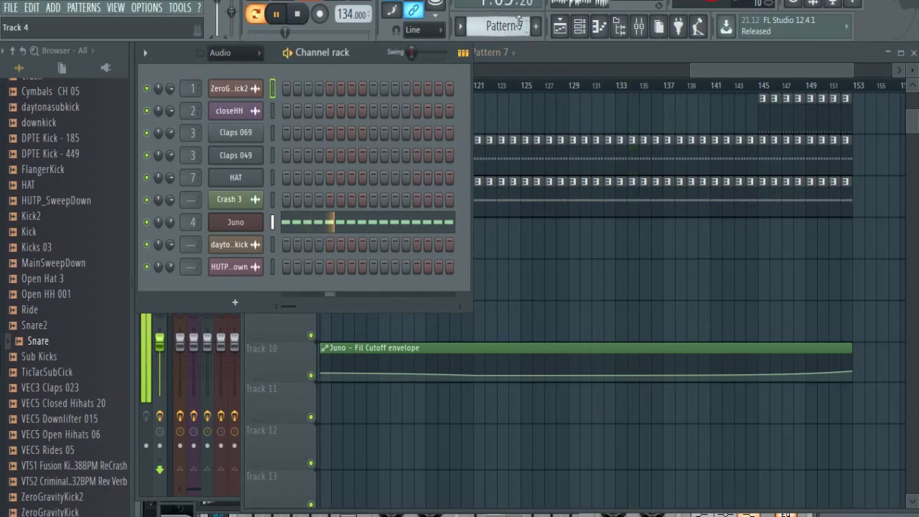
{"action": "left_click_drag", "start_coordinate": [878, 213], "coordinate": [473, 207]}
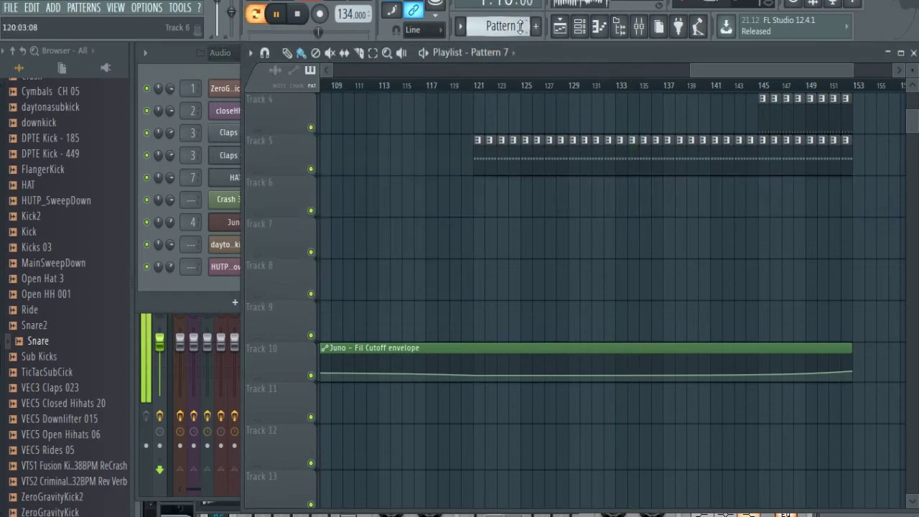
Paint one-bar Pattern 8 clips on Track 6 and Pattern 9 clips on Track 7, both from bar 121 to bar 153, leaving Track 8 empty.
{"action": "scroll", "coordinate": [520, 26], "scroll_direction": "down", "scroll_amount": 1}
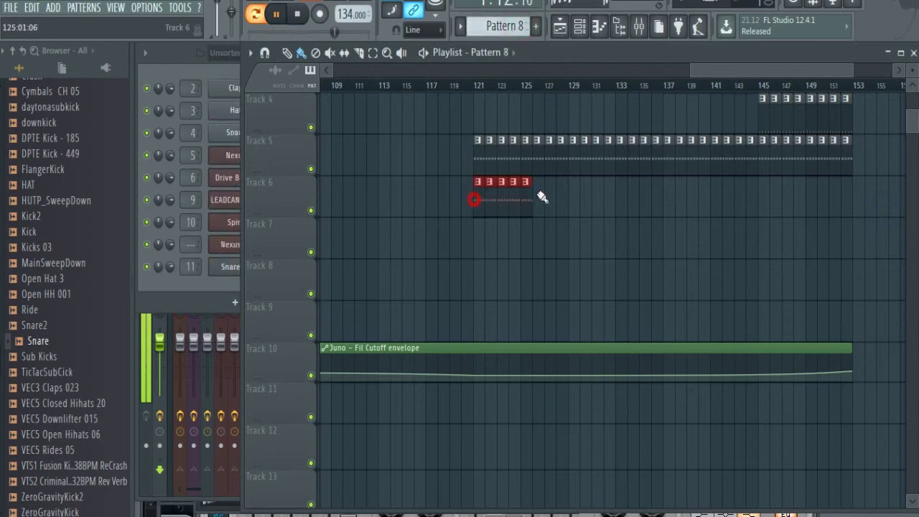
{"action": "left_click_drag", "start_coordinate": [542, 197], "coordinate": [849, 194]}
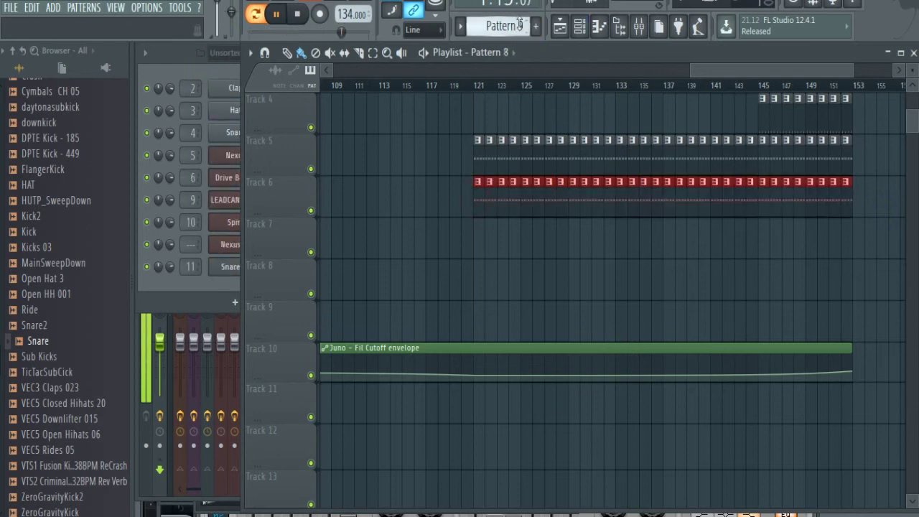
{"action": "left_click_drag", "start_coordinate": [478, 242], "coordinate": [813, 239]}
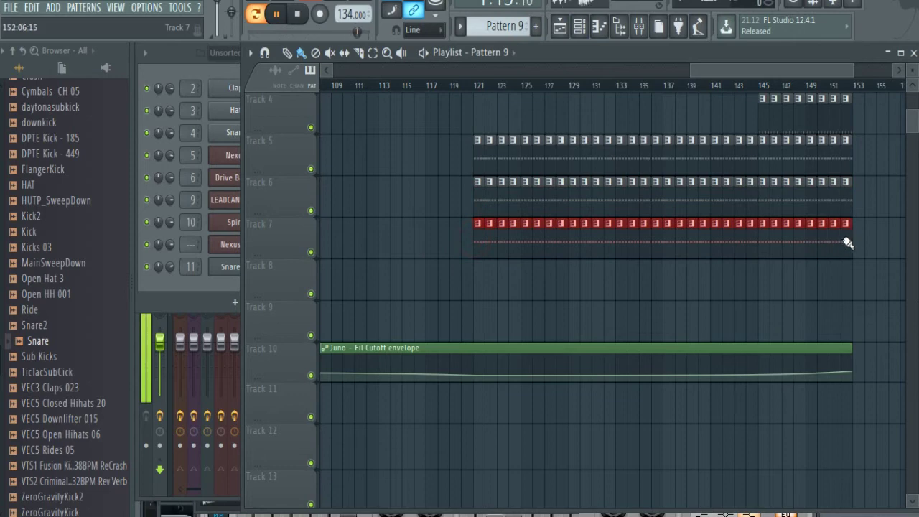
{"action": "key", "text": "l"}
{"action": "left_click", "coordinate": [597, 280]}
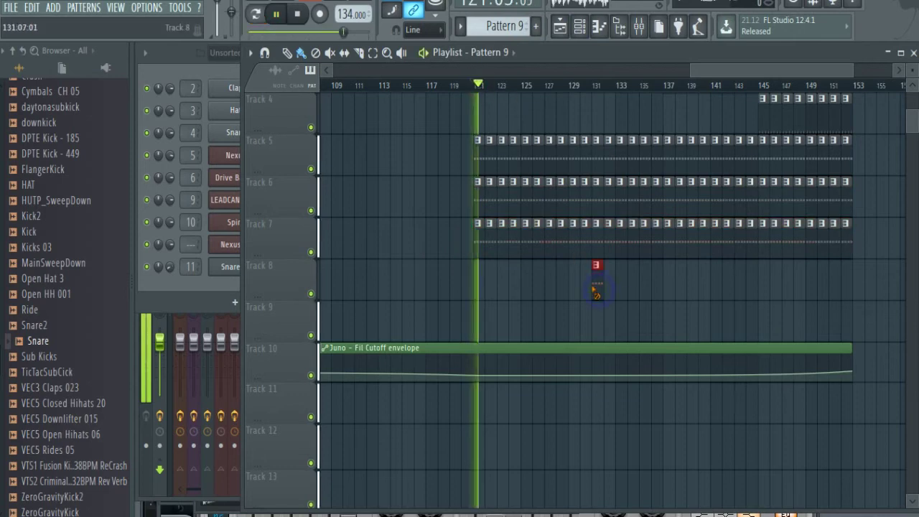
{"action": "right_click", "coordinate": [597, 290]}
Continue Track 18 with four four-bar Pattern 10 clips from bar 137 to bar 153 and play the song from about bar 138.
{"action": "scroll", "coordinate": [567, 316], "scroll_direction": "down", "scroll_amount": 1}
{"action": "scroll", "coordinate": [567, 318], "scroll_direction": "down", "scroll_amount": 10}
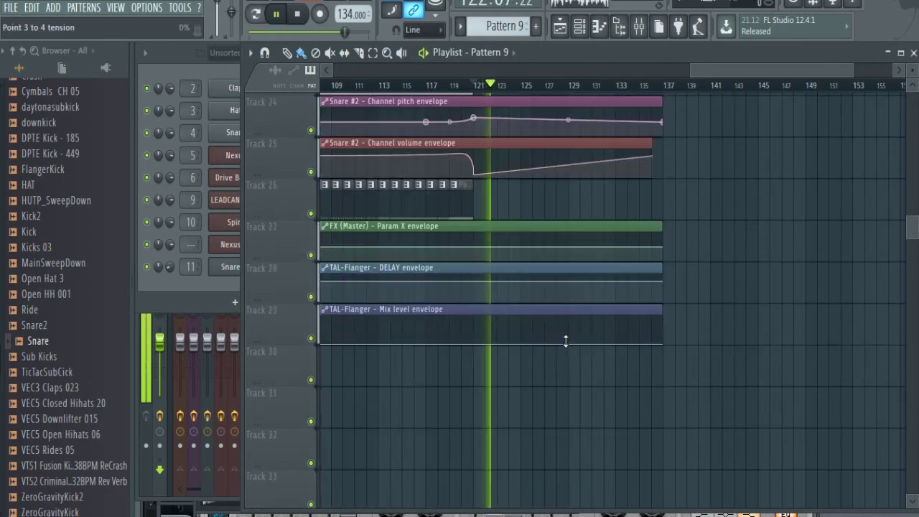
{"action": "scroll", "coordinate": [637, 204], "scroll_direction": "up", "scroll_amount": 6}
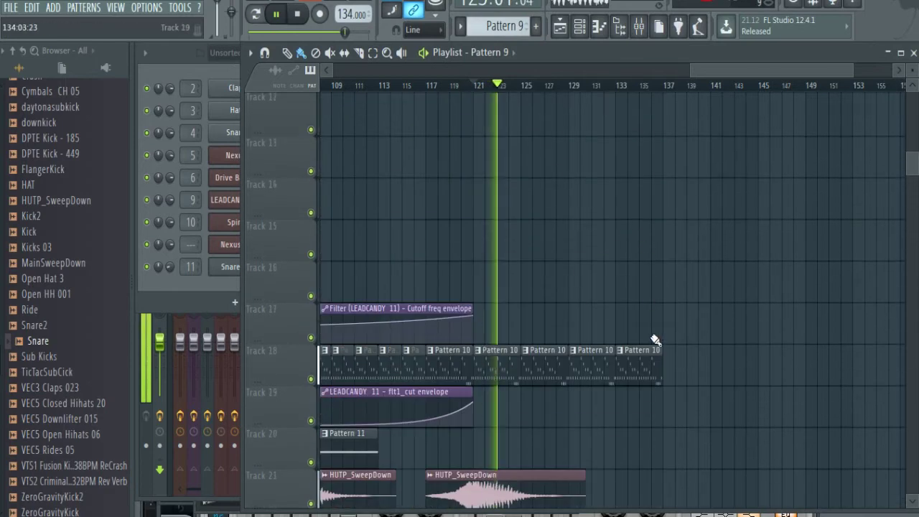
{"action": "left_click", "coordinate": [654, 374]}
{"action": "mouse_move", "coordinate": [669, 379]}
{"action": "left_mouse_down"}
{"action": "mouse_move", "coordinate": [796, 389]}
{"action": "mouse_move", "coordinate": [774, 342]}
{"action": "left_mouse_up"}
{"action": "left_click", "coordinate": [678, 89]}
Place another HUTP_SweepDown clip on Track 21 and move it to start at bar 133.
{"action": "scroll", "coordinate": [656, 226], "scroll_direction": "down", "scroll_amount": 5}
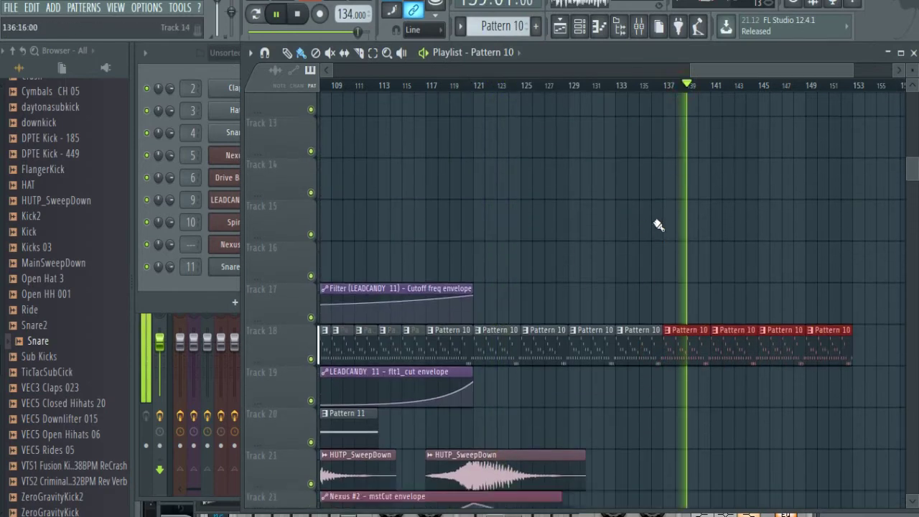
{"action": "left_click", "coordinate": [545, 278]}
{"action": "left_click", "coordinate": [629, 280]}
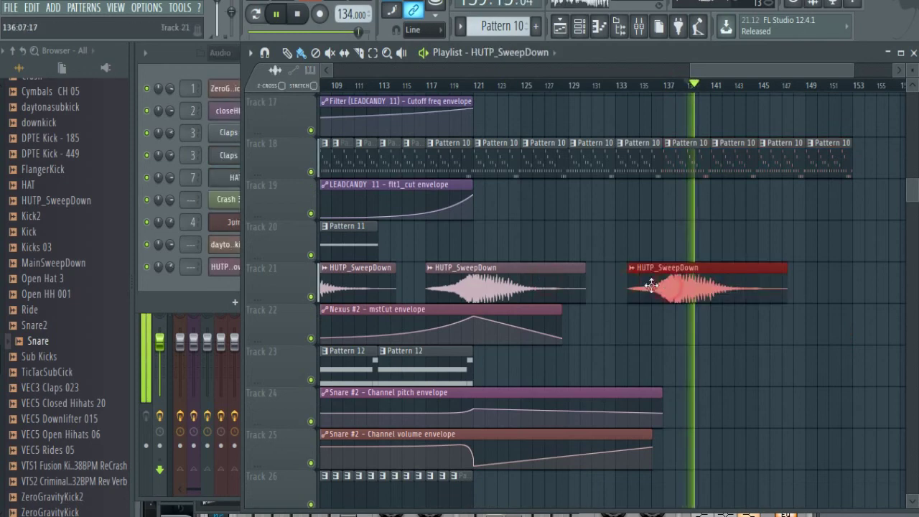
{"action": "left_click_drag", "start_coordinate": [651, 286], "coordinate": [638, 286]}
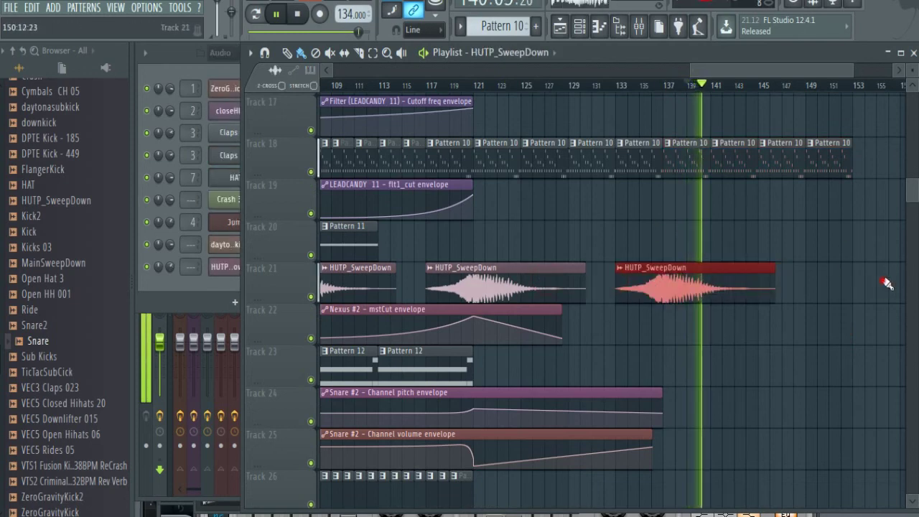
Place one more HUTP_SweepDown clip on Track 21 and move it to start at bar 149.
{"action": "left_click", "coordinate": [820, 283]}
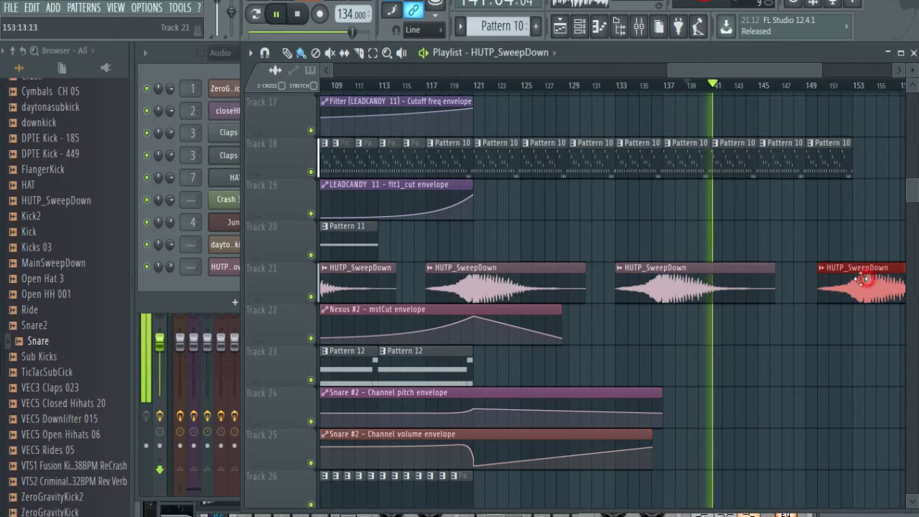
{"action": "left_click_drag", "start_coordinate": [867, 277], "coordinate": [854, 280]}
{"action": "left_click", "coordinate": [851, 376]}
{"action": "right_click", "coordinate": [853, 378]}
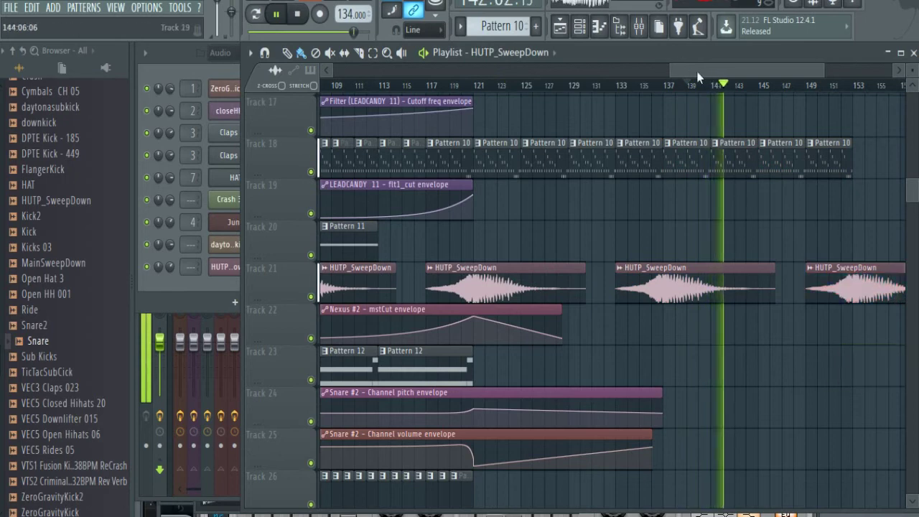
Add TAL-Flanger Mix level envelope points on Track 29 that rise from 3% at bar 119 to a peak at bar 121, then drop back to 3%.
{"action": "left_click_drag", "start_coordinate": [695, 71], "coordinate": [706, 73]}
{"action": "scroll", "coordinate": [720, 262], "scroll_direction": "down", "scroll_amount": 5}
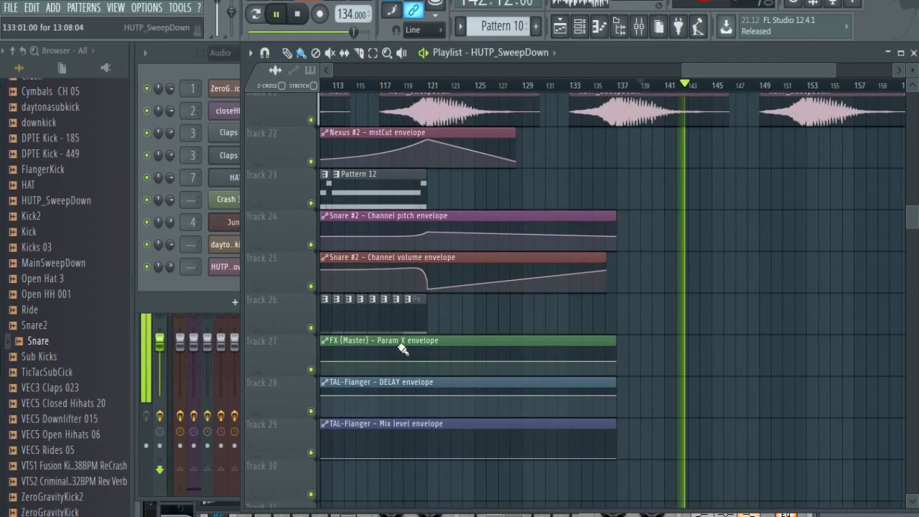
{"action": "left_click_drag", "start_coordinate": [823, 72], "coordinate": [671, 73]}
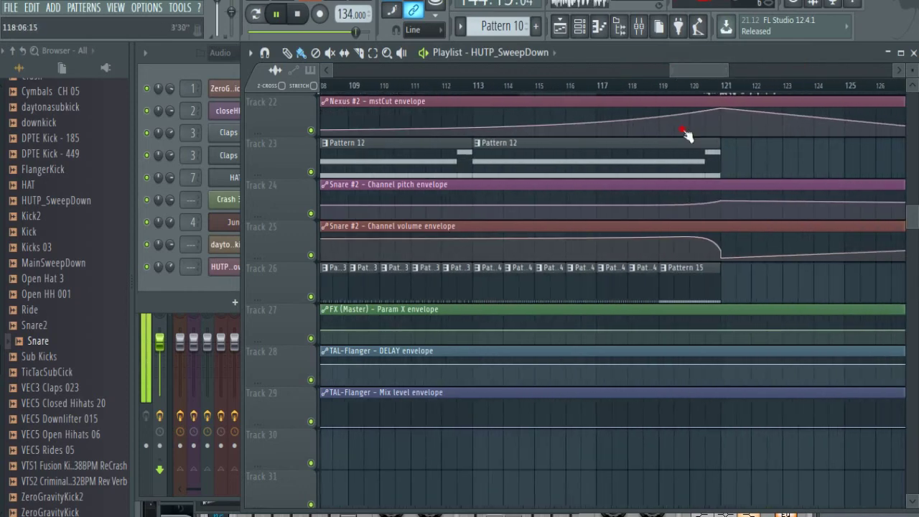
{"action": "right_click", "coordinate": [659, 427]}
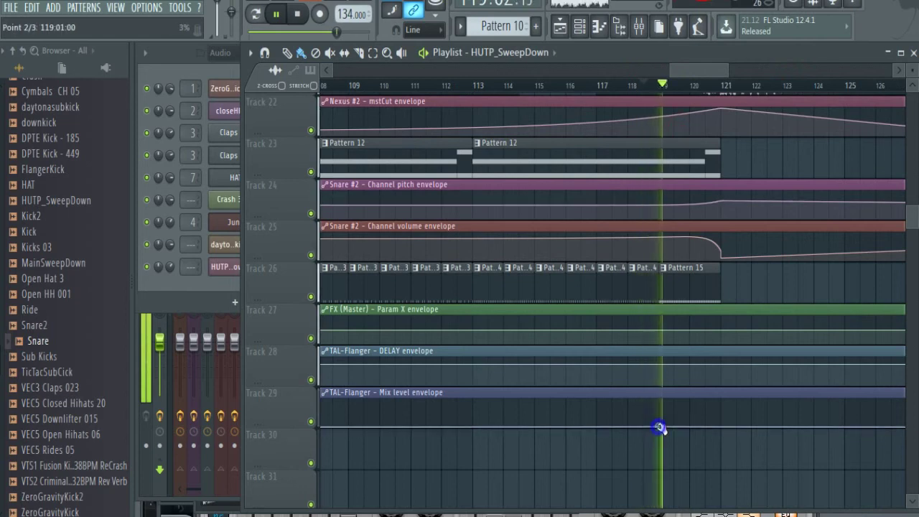
{"action": "right_click", "coordinate": [721, 404]}
{"action": "right_click", "coordinate": [722, 428]}
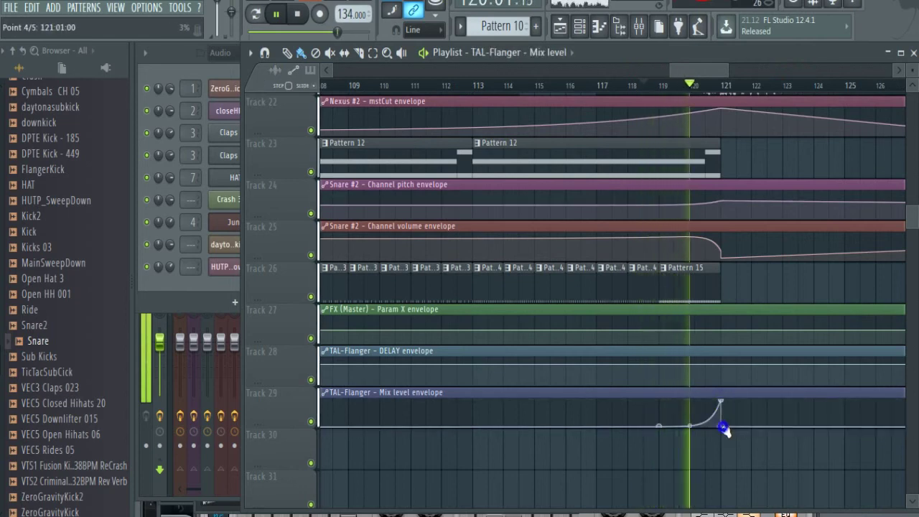
Add TAL-Flanger DELAY envelope points at bar 119 (82%) and slightly higher at bar 121, and play from about bar 120.
{"action": "right_click", "coordinate": [659, 363]}
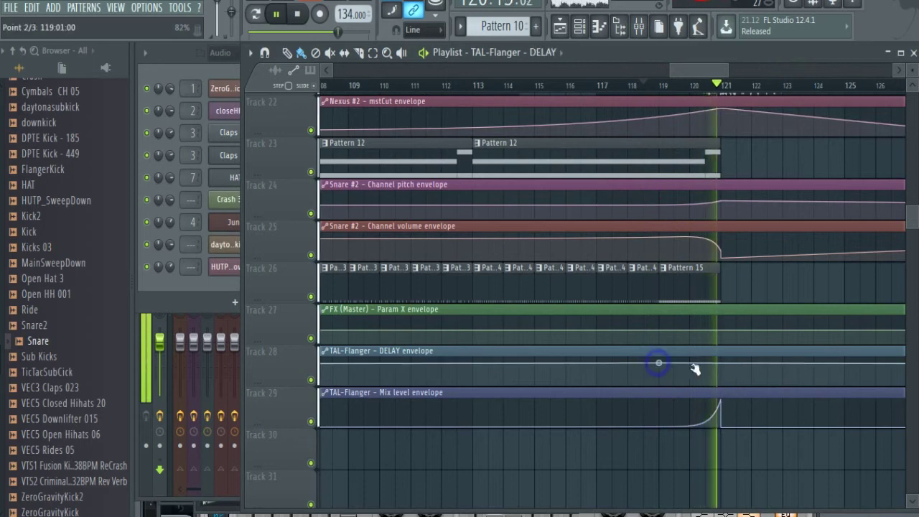
{"action": "right_click", "coordinate": [720, 359]}
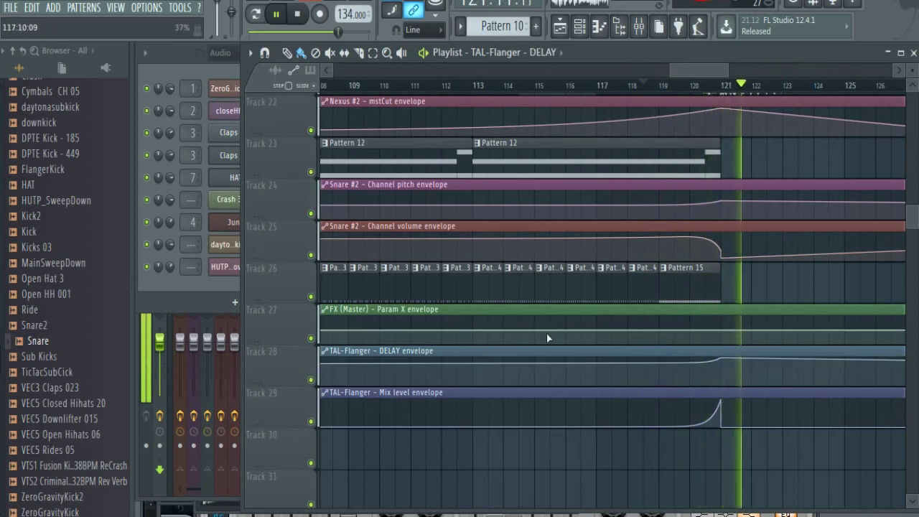
{"action": "scroll", "coordinate": [337, 301], "scroll_direction": "down", "scroll_amount": 3}
{"action": "left_click", "coordinate": [688, 86]}
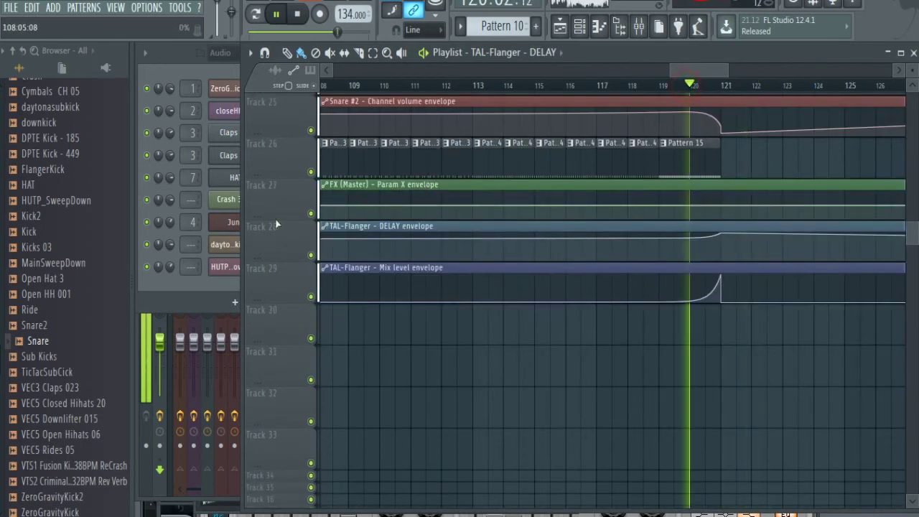
Enlarge Track 27, shape a Param X rise from bar 119 to a peak at bar 121 dropping back to 51%, and play from bar 119.
{"action": "left_click_drag", "start_coordinate": [261, 218], "coordinate": [266, 381]}
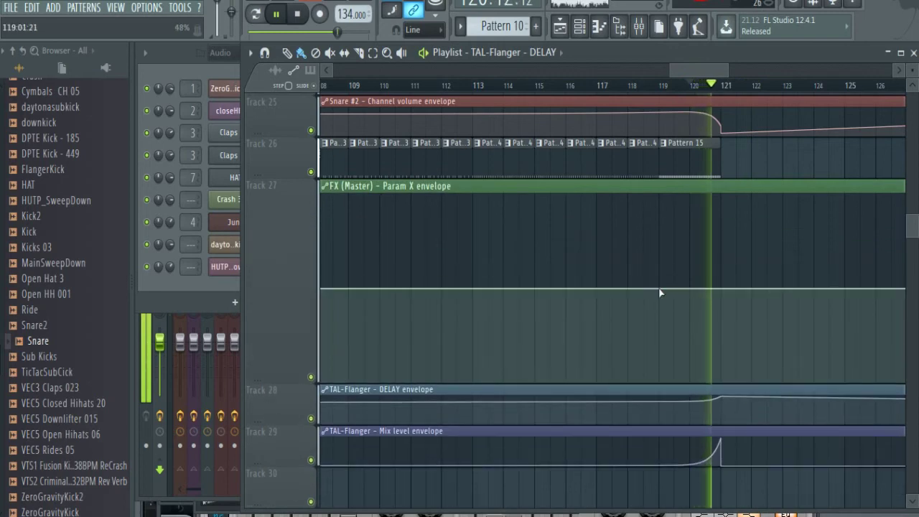
{"action": "right_click", "coordinate": [661, 288]}
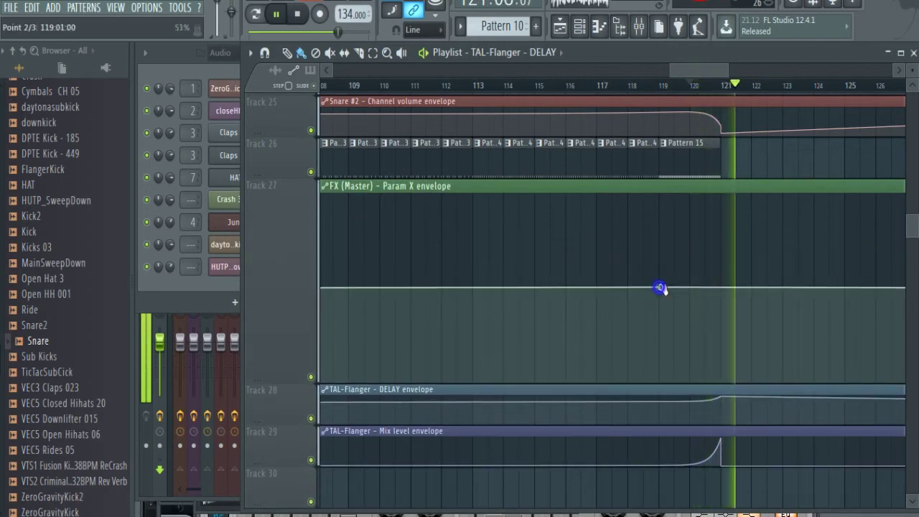
{"action": "right_click", "coordinate": [722, 269]}
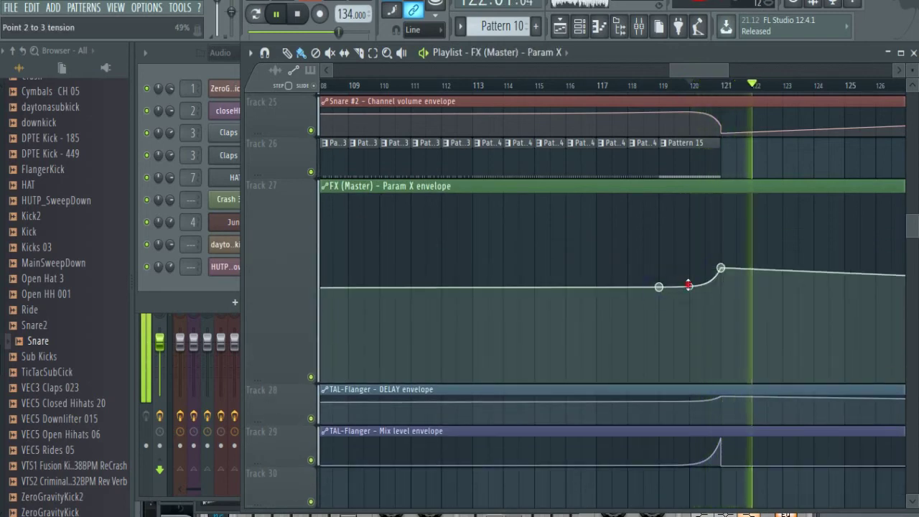
{"action": "left_click_drag", "start_coordinate": [720, 268], "coordinate": [720, 259]}
{"action": "right_click", "coordinate": [726, 286]}
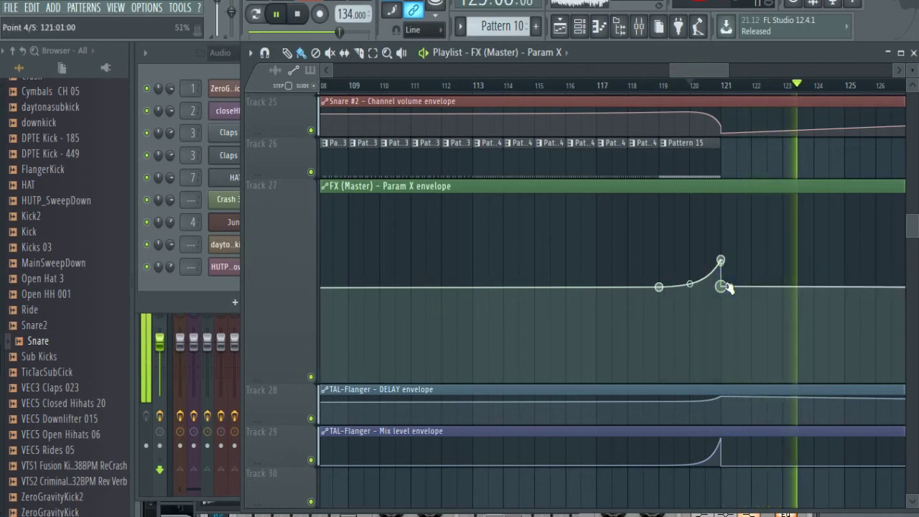
{"action": "left_click", "coordinate": [660, 87]}
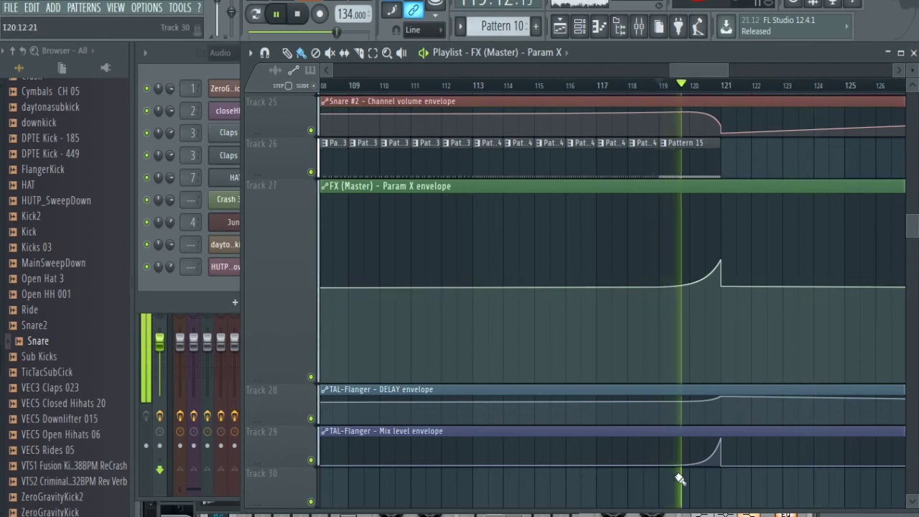
Make the Mix level rise between bars 119 and 121 more linear, adjust the DELAY curve's tension, and shrink Track 27 again.
{"action": "left_click_drag", "start_coordinate": [689, 453], "coordinate": [688, 457]}
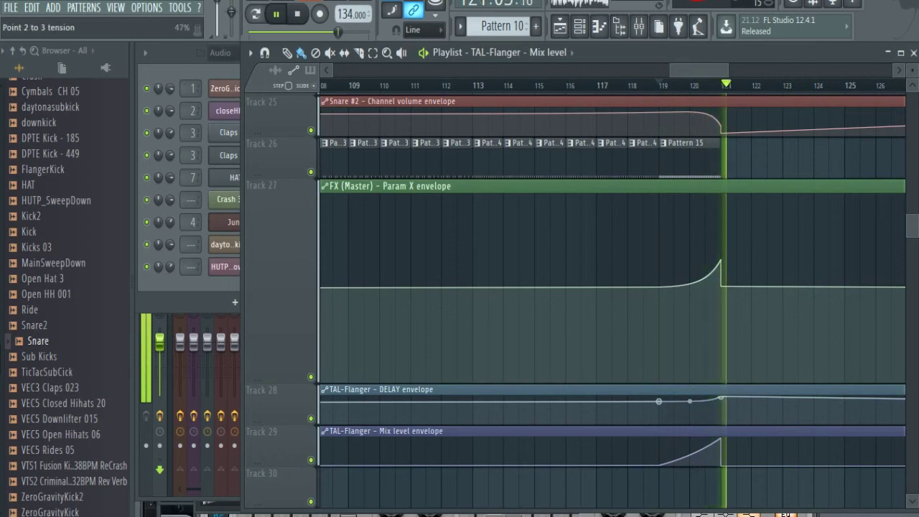
{"action": "left_click_drag", "start_coordinate": [689, 402], "coordinate": [692, 399]}
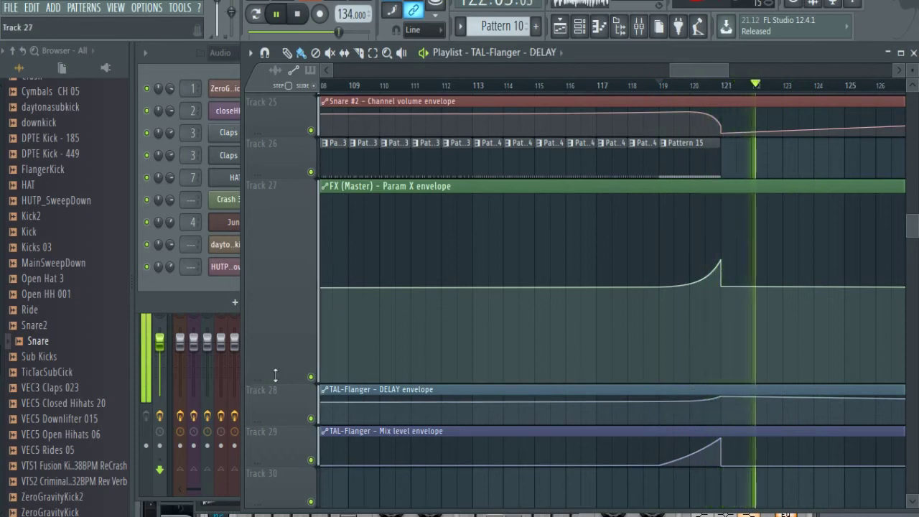
{"action": "left_click_drag", "start_coordinate": [261, 379], "coordinate": [261, 208]}
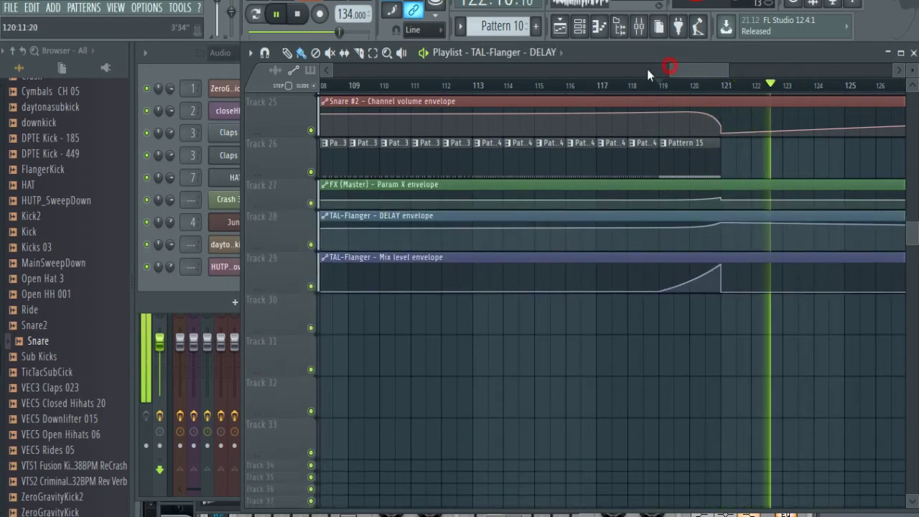
Add Mix level envelope points on Track 29 that rise from 0% at bar 39 to a peak at bar 41 and drop straight back to 0%.
{"action": "left_click_drag", "start_coordinate": [666, 69], "coordinate": [492, 74]}
{"action": "left_click", "coordinate": [455, 86]}
{"action": "scroll", "coordinate": [525, 232], "scroll_direction": "up", "scroll_amount": 5}
{"action": "left_click", "coordinate": [425, 84]}
{"action": "scroll", "coordinate": [480, 257], "scroll_direction": "down", "scroll_amount": 1}
{"action": "scroll", "coordinate": [459, 323], "scroll_direction": "down", "scroll_amount": 3}
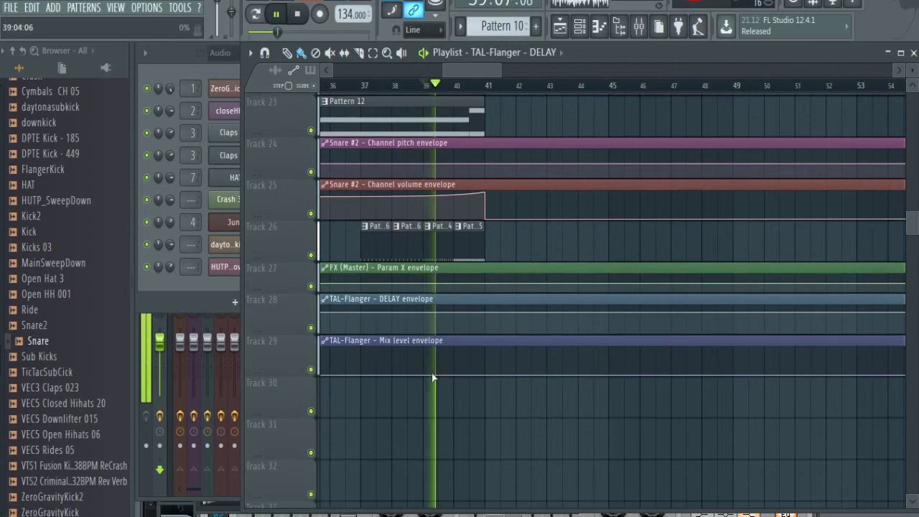
{"action": "left_click", "coordinate": [482, 348]}
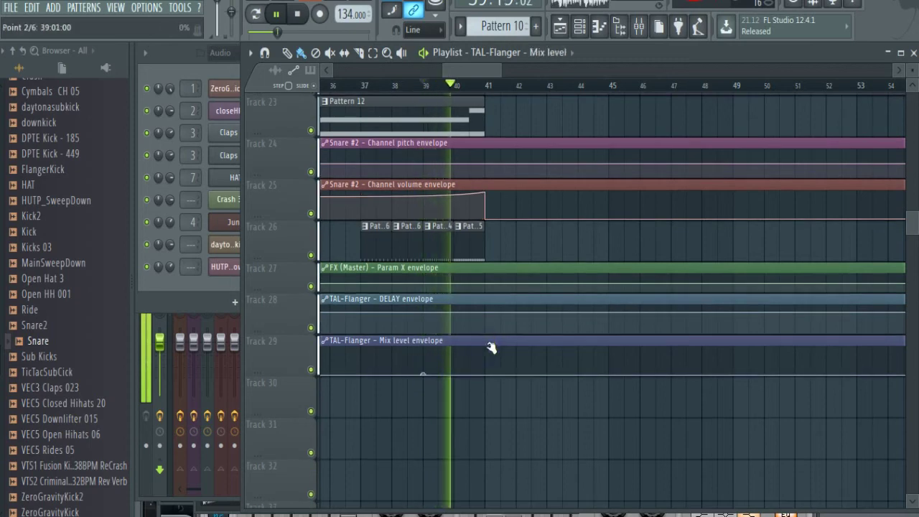
{"action": "right_click", "coordinate": [487, 346]}
{"action": "right_click", "coordinate": [487, 375]}
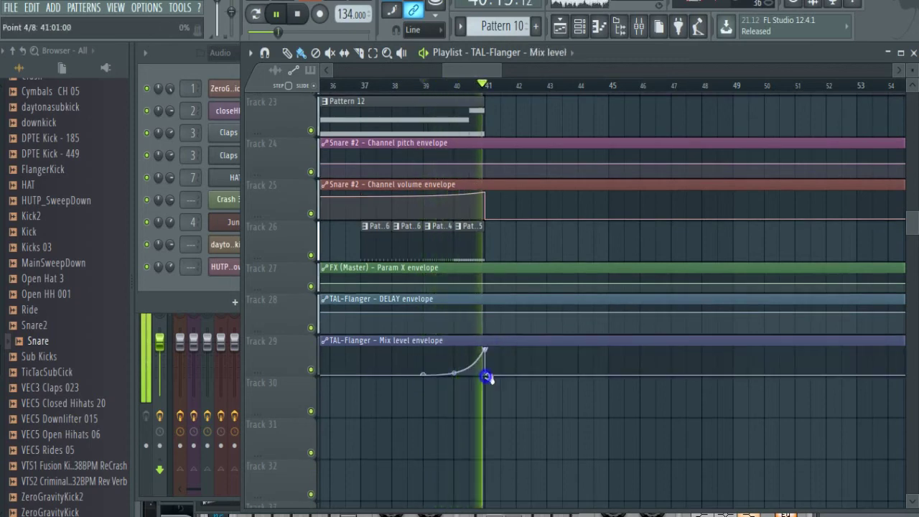
Raise the DELAY envelope from bar 39 to 100% at bar 41, make the Mix level rise there more gradual, and replay from about bar 39.
{"action": "left_click", "coordinate": [422, 312]}
{"action": "right_click", "coordinate": [486, 308]}
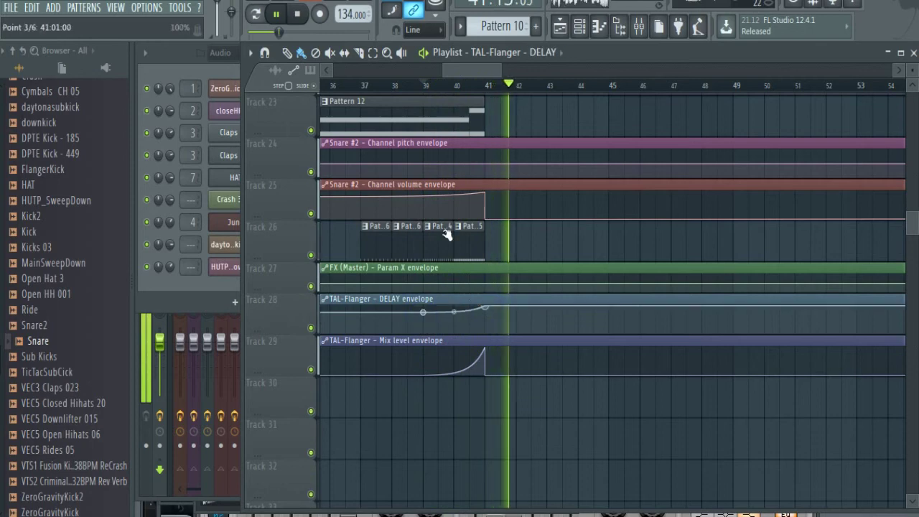
{"action": "left_click", "coordinate": [428, 86]}
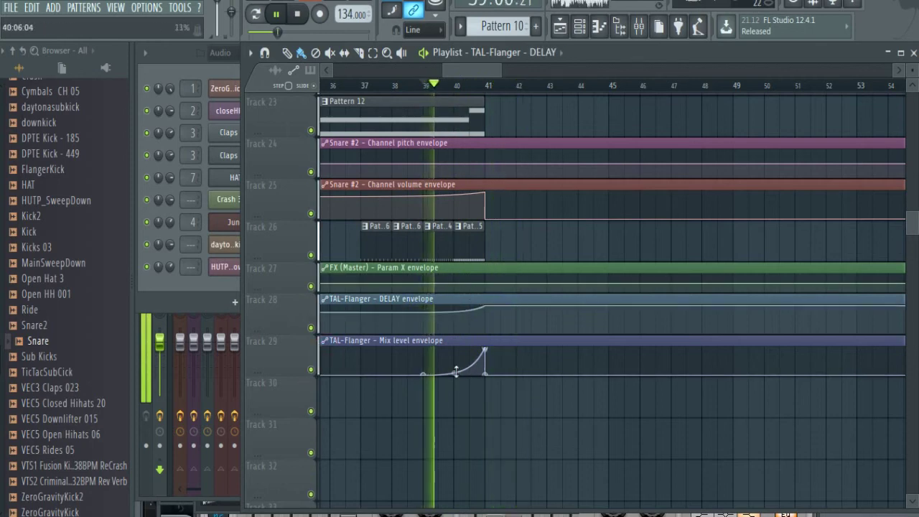
{"action": "left_click_drag", "start_coordinate": [454, 371], "coordinate": [455, 367]}
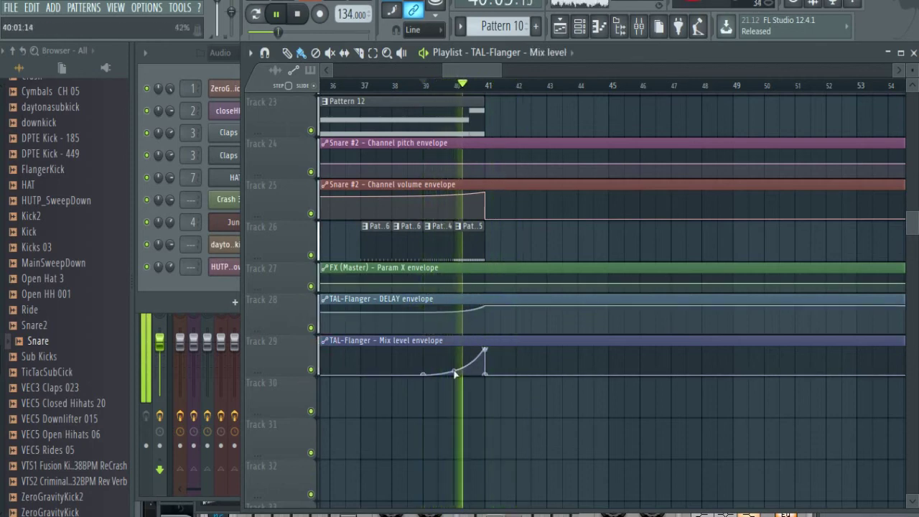
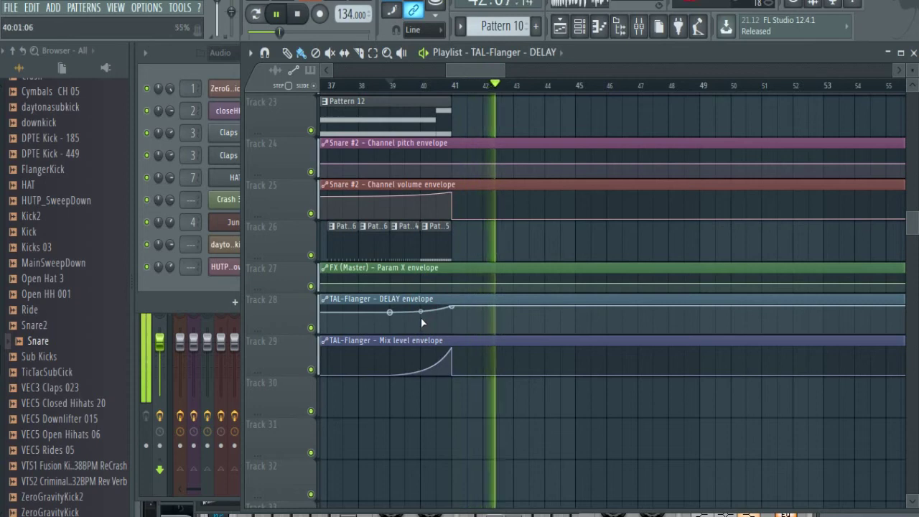
{"action": "left_click", "coordinate": [409, 84]}
Enlarge Track 27, shape a Param X rise from bar 40 to 68% at bar 41 with a drop back to base level, and shrink the track.
{"action": "left_click_drag", "start_coordinate": [501, 73], "coordinate": [460, 76]}
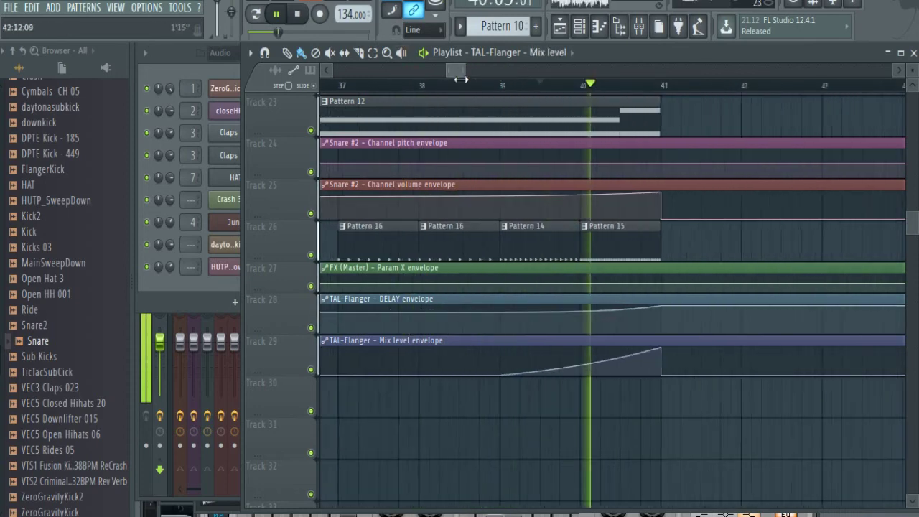
{"action": "left_click_drag", "start_coordinate": [283, 287], "coordinate": [284, 386]}
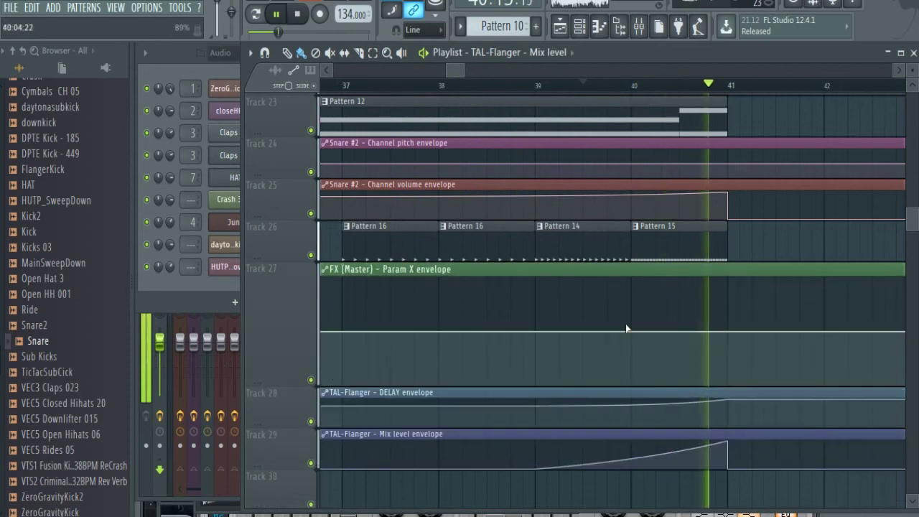
{"action": "left_click", "coordinate": [632, 332]}
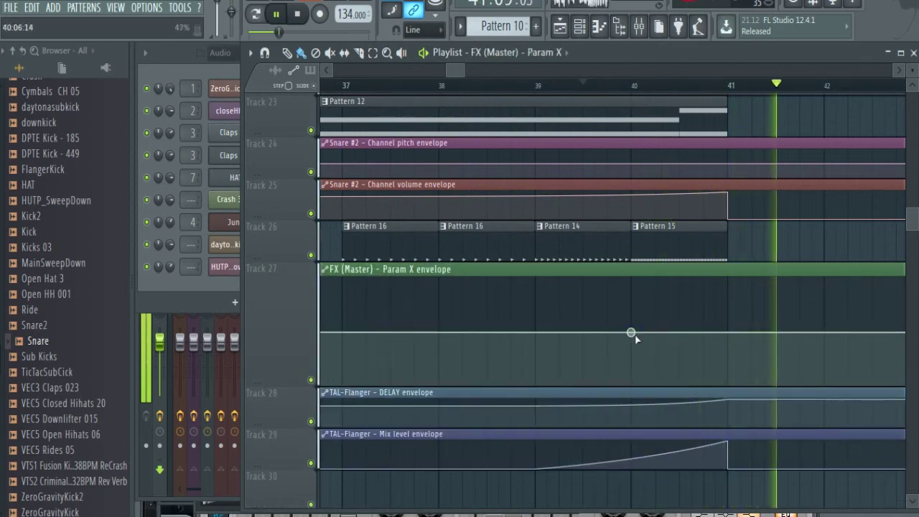
{"action": "left_click", "coordinate": [729, 313]}
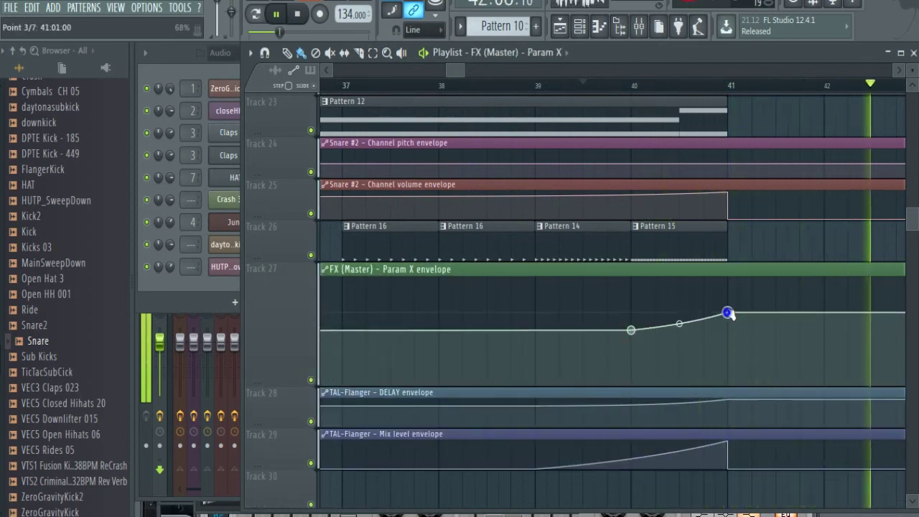
{"action": "left_click", "coordinate": [728, 329]}
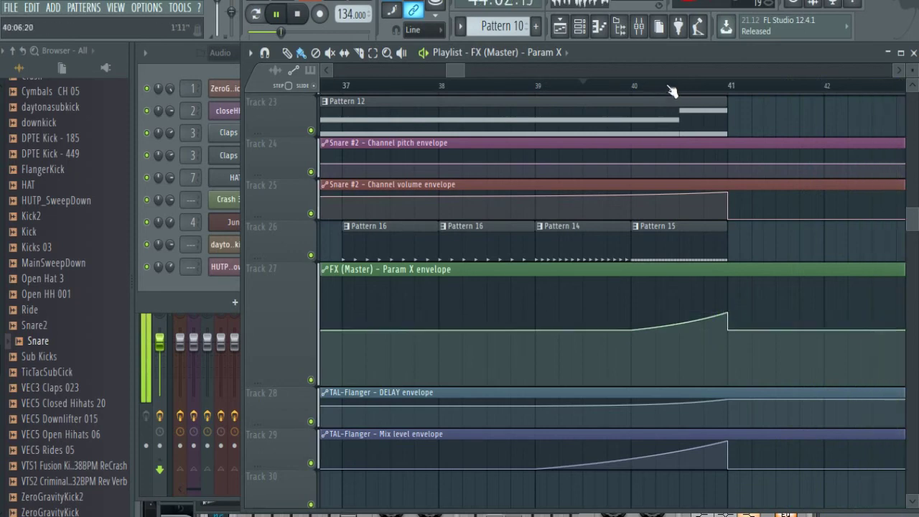
{"action": "left_click_drag", "start_coordinate": [265, 387], "coordinate": [272, 302]}
Play the song from about bars 68 and 99, and place copies of the daytonasubkick clip on Track 16 at bars 105 and 113.
{"action": "left_click_drag", "start_coordinate": [463, 70], "coordinate": [631, 71]}
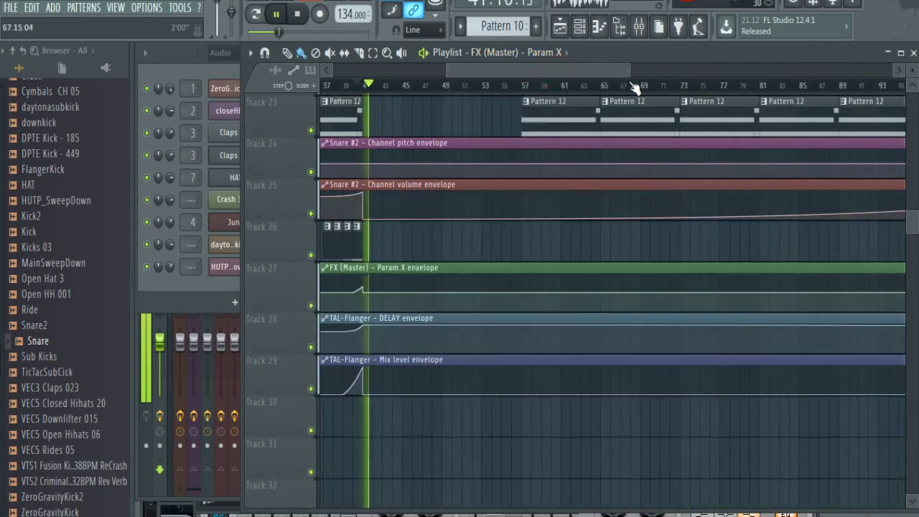
{"action": "left_click", "coordinate": [625, 84]}
{"action": "scroll", "coordinate": [620, 184], "scroll_direction": "up", "scroll_amount": 3}
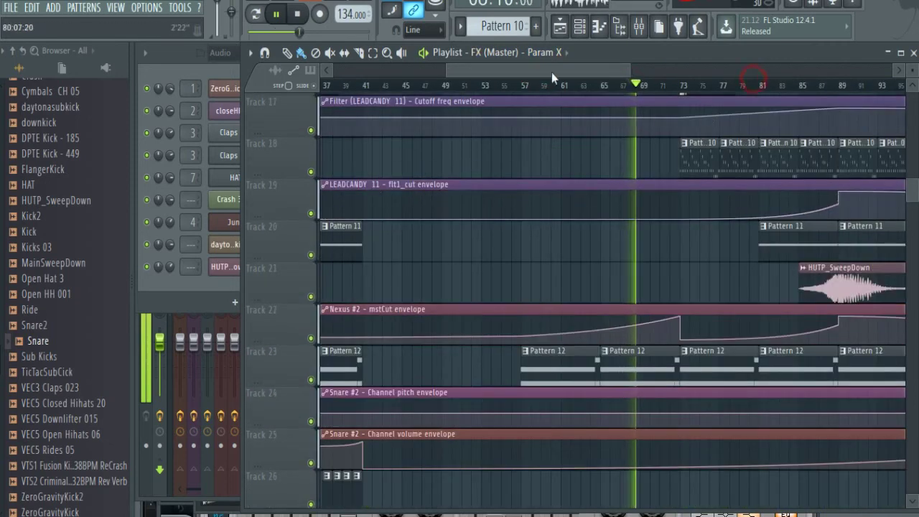
{"action": "left_click_drag", "start_coordinate": [522, 70], "coordinate": [637, 77]}
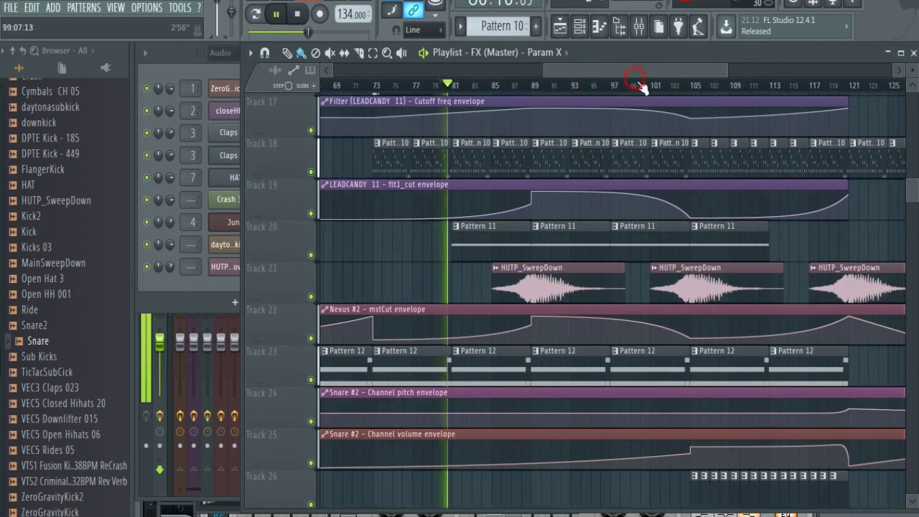
{"action": "left_click", "coordinate": [639, 84]}
{"action": "scroll", "coordinate": [776, 279], "scroll_direction": "up", "scroll_amount": 3}
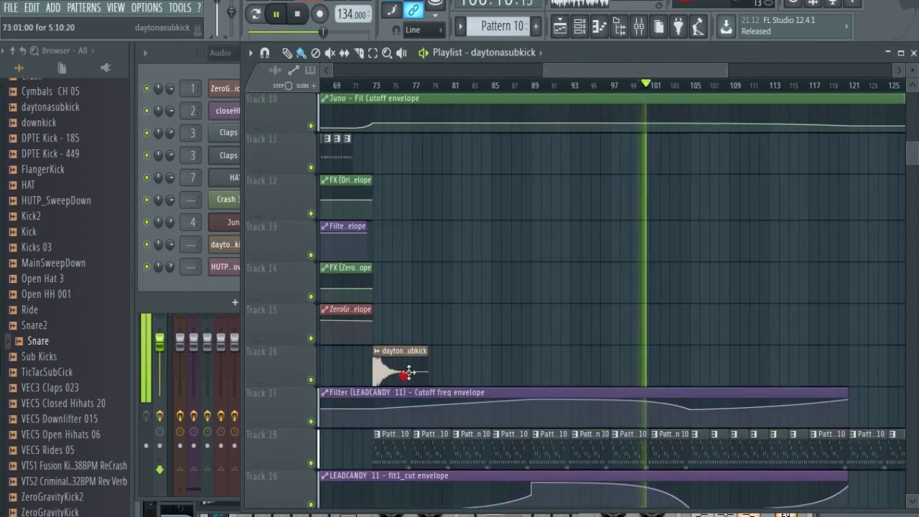
{"action": "left_click", "coordinate": [693, 366]}
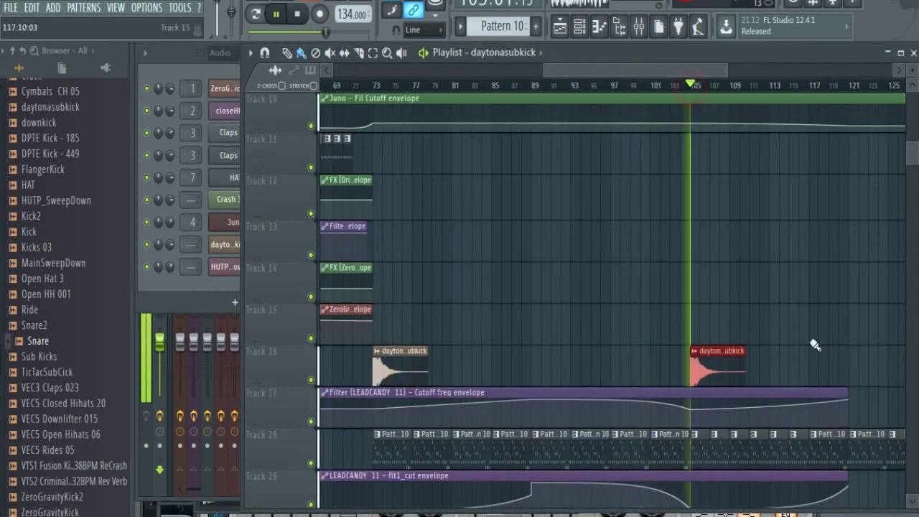
{"action": "left_click", "coordinate": [774, 366]}
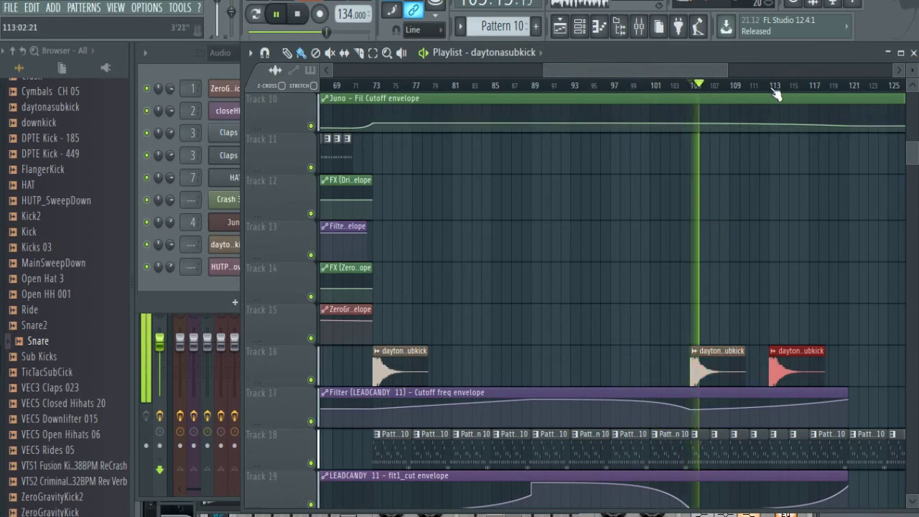
Raise the Snare #2 channel volume envelope point near bar 120 on Track 25 so the volume climbs steadily from bar 105.
{"action": "scroll", "coordinate": [689, 324], "scroll_direction": "down", "scroll_amount": 4}
{"action": "scroll", "coordinate": [676, 340], "scroll_direction": "down", "scroll_amount": 4}
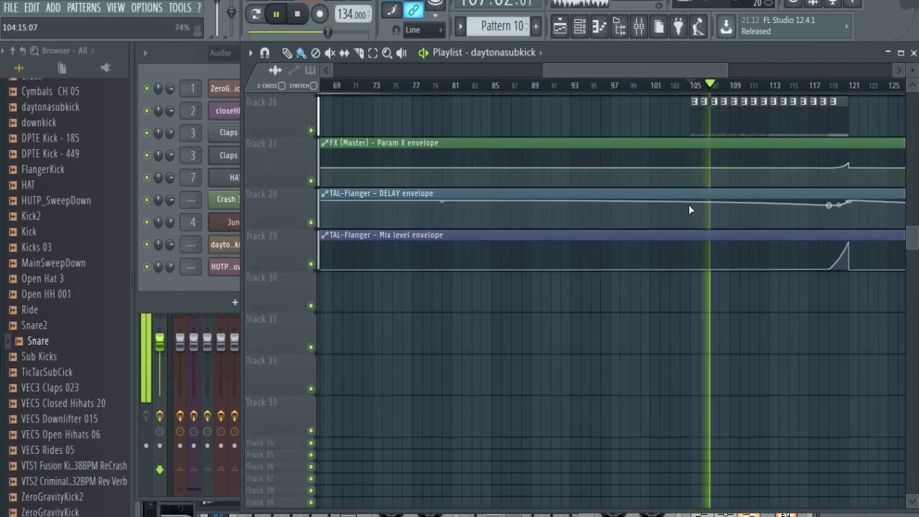
{"action": "scroll", "coordinate": [688, 206], "scroll_direction": "up", "scroll_amount": 2}
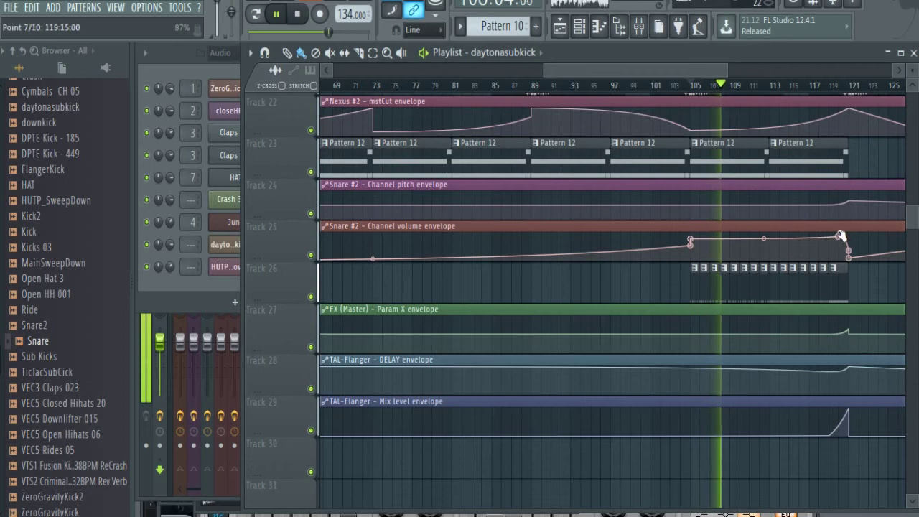
{"action": "left_click", "coordinate": [838, 234]}
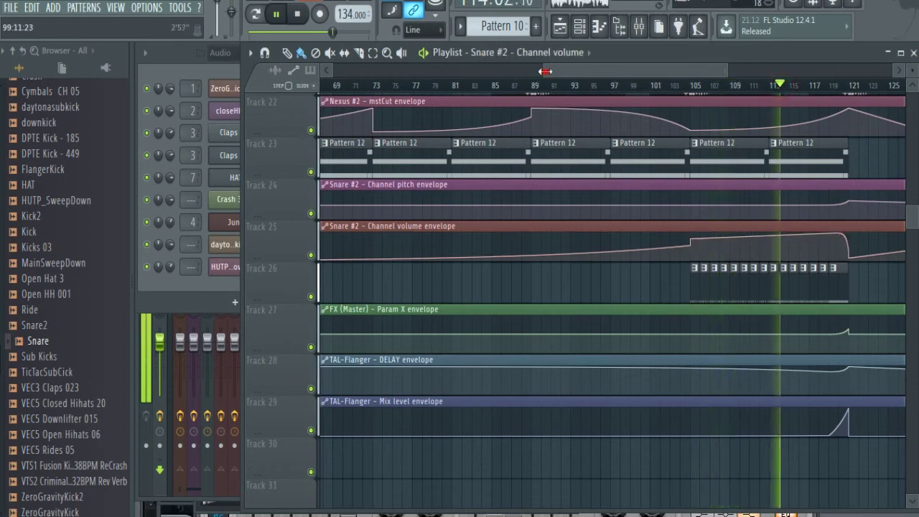
Straighten the LEADCANDY flt1_cut and Cutoff freq envelope curves between bars 105 and 121, and raise the flt1_cut end point at bar 121 slightly.
{"action": "left_click_drag", "start_coordinate": [545, 71], "coordinate": [611, 72]}
{"action": "scroll", "coordinate": [760, 344], "scroll_direction": "up", "scroll_amount": 6}
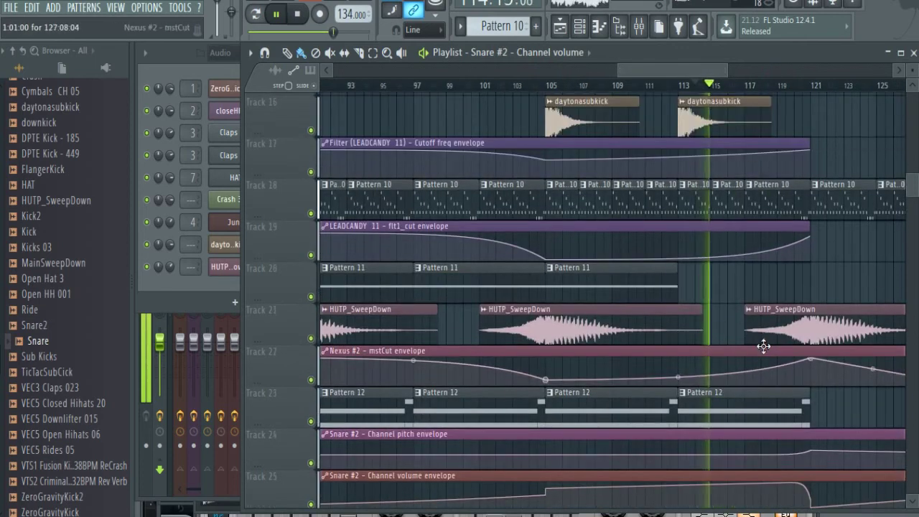
{"action": "right_click", "coordinate": [676, 259]}
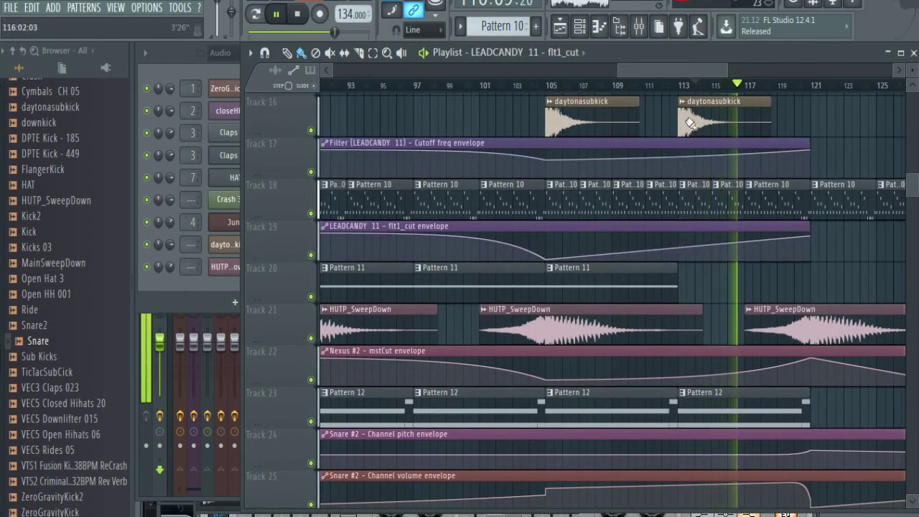
{"action": "right_click", "coordinate": [675, 155]}
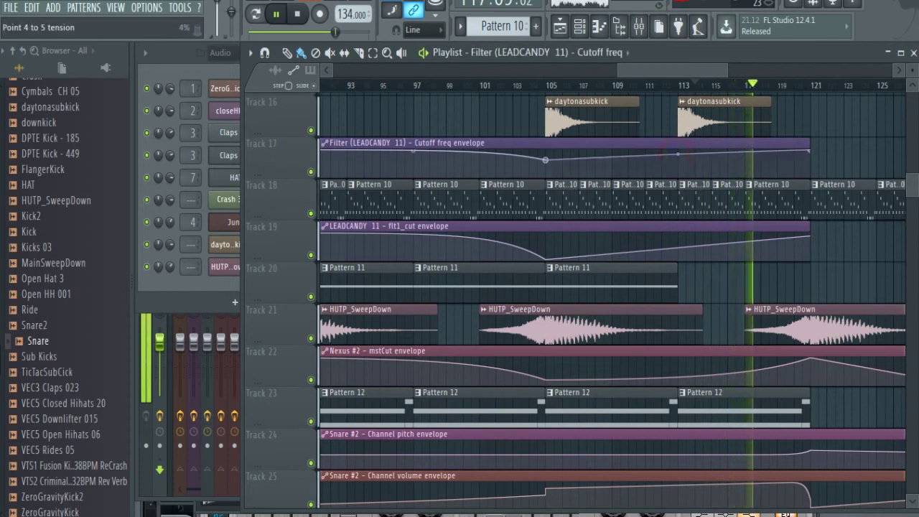
{"action": "left_click_drag", "start_coordinate": [811, 236], "coordinate": [811, 232]}
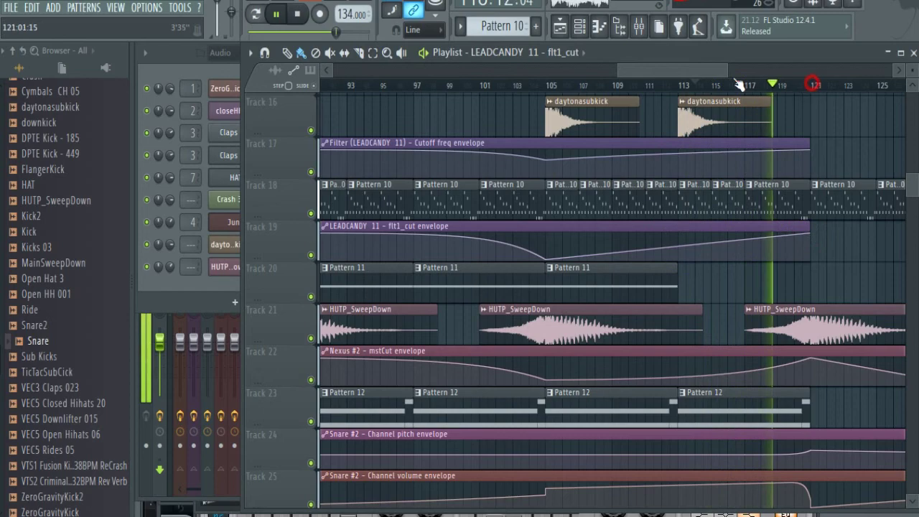
Play the song from bar 121 and about bar 151, and place a copy of the daytonasubkick clip on Track 9 at bar 153.
{"action": "left_click", "coordinate": [812, 83]}
{"action": "left_click_drag", "start_coordinate": [679, 71], "coordinate": [743, 71]}
{"action": "left_click", "coordinate": [382, 120]}
{"action": "scroll", "coordinate": [724, 201], "scroll_direction": "up", "scroll_amount": 5}
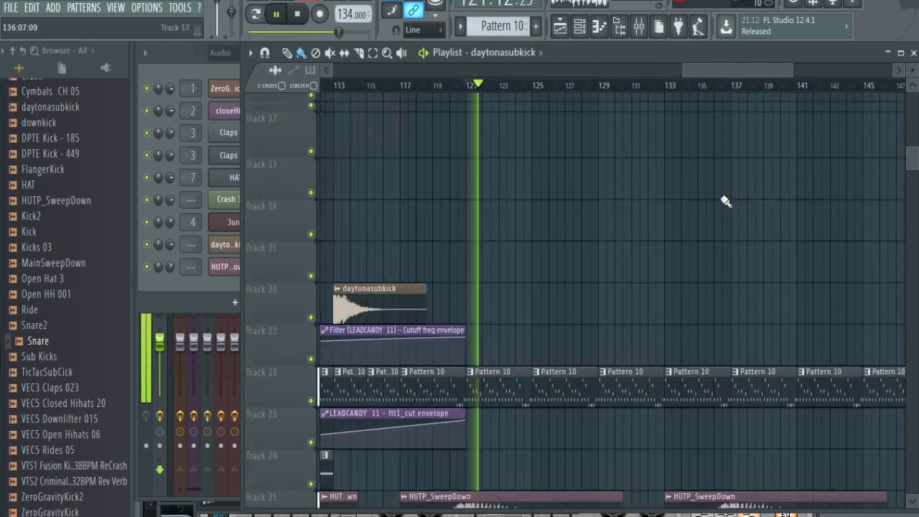
{"action": "scroll", "coordinate": [720, 192], "scroll_direction": "up", "scroll_amount": 6}
{"action": "scroll", "coordinate": [765, 70], "scroll_direction": "right", "scroll_amount": 5}
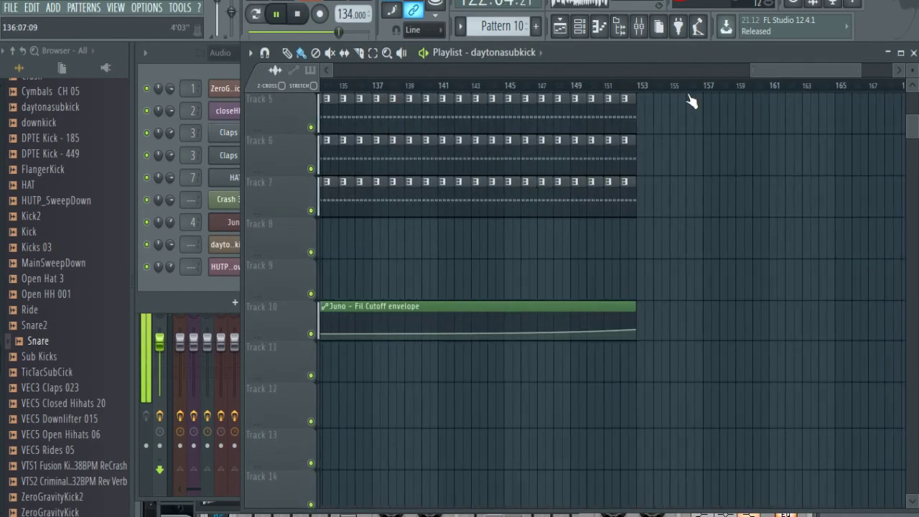
{"action": "left_click", "coordinate": [615, 85]}
{"action": "left_click", "coordinate": [640, 287]}
{"action": "scroll", "coordinate": [711, 320], "scroll_direction": "up", "scroll_amount": 1}
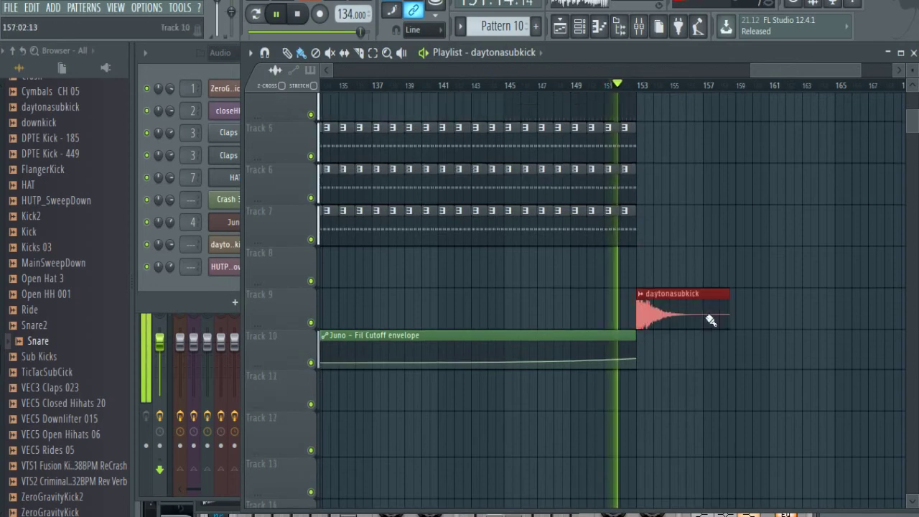
Continue the Pattern 6 clips on Track 5 and the Pattern 8 clips on Track 6 from bar 153 to bar 161.
{"action": "scroll", "coordinate": [676, 219], "scroll_direction": "up", "scroll_amount": 3}
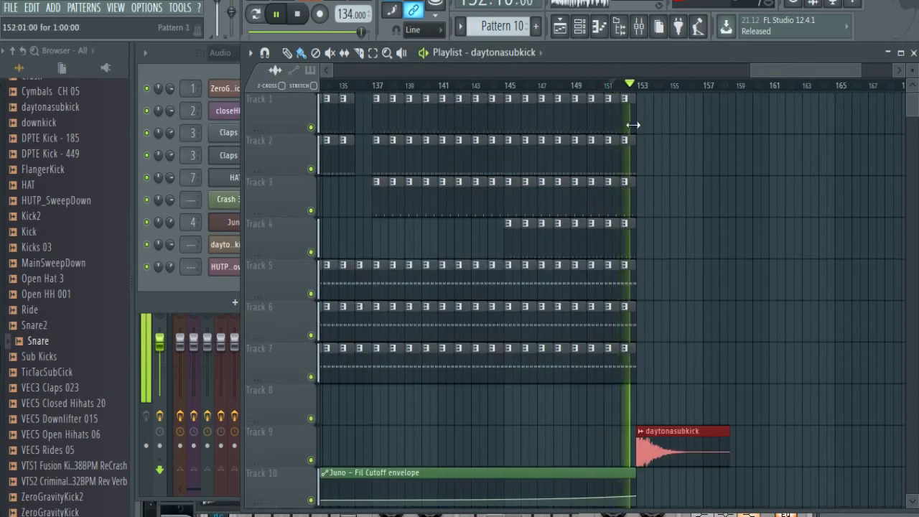
{"action": "left_click", "coordinate": [626, 288]}
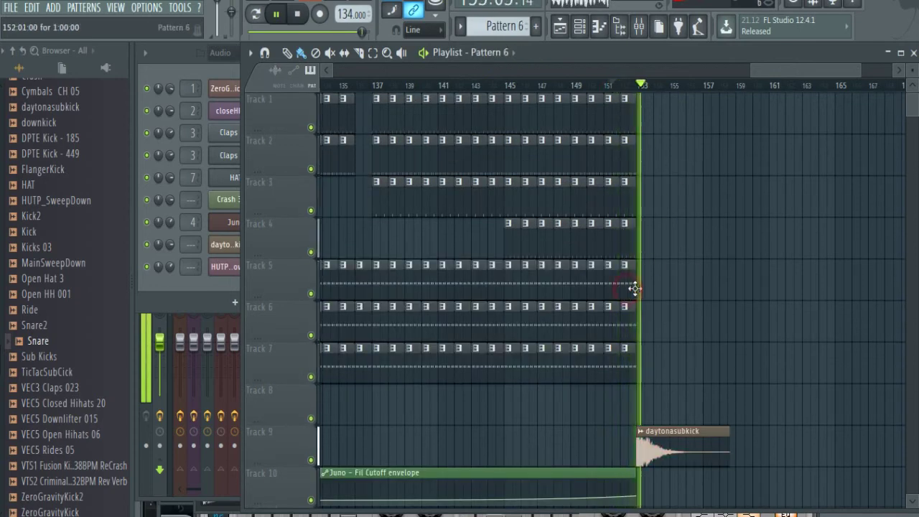
{"action": "mouse_move", "coordinate": [640, 289]}
{"action": "left_mouse_down"}
{"action": "mouse_move", "coordinate": [740, 289]}
{"action": "mouse_move", "coordinate": [727, 290]}
{"action": "left_mouse_up"}
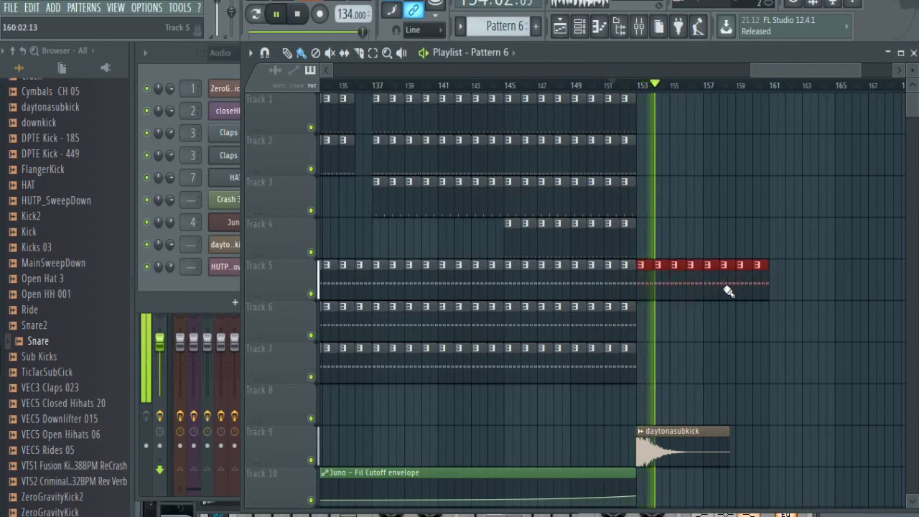
{"action": "left_click", "coordinate": [636, 331]}
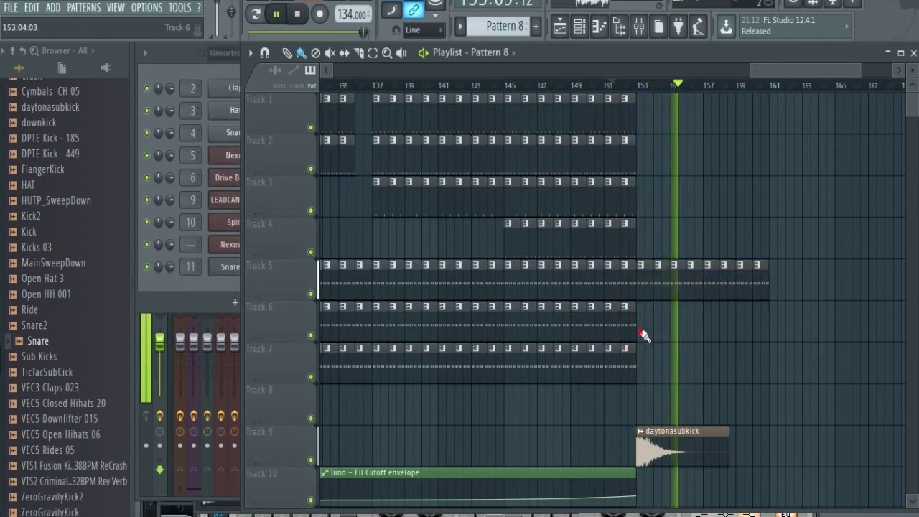
{"action": "left_click_drag", "start_coordinate": [641, 334], "coordinate": [765, 335]}
{"action": "left_click_drag", "start_coordinate": [781, 76], "coordinate": [825, 86]}
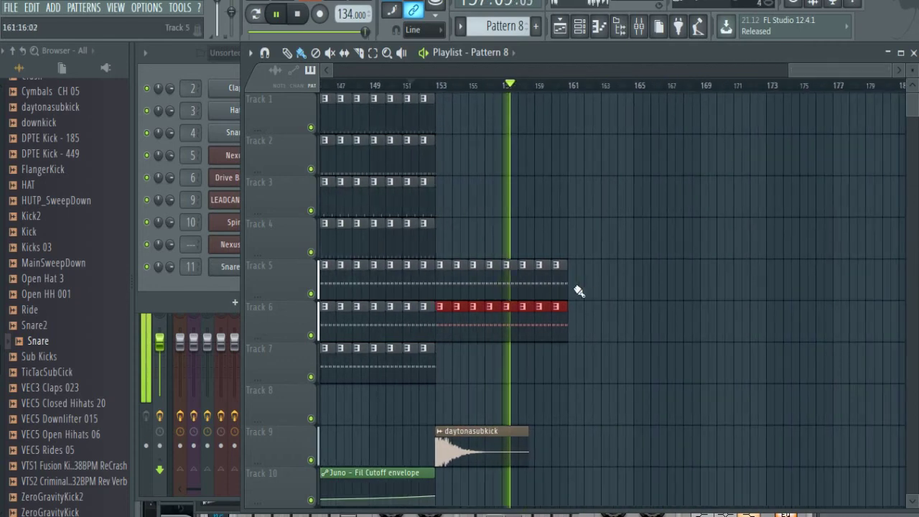
Place a Pattern 11 clip on Track 12 at bar 153.
{"action": "scroll", "coordinate": [635, 318], "scroll_direction": "down", "scroll_amount": 4}
{"action": "scroll", "coordinate": [634, 319], "scroll_direction": "down", "scroll_amount": 8}
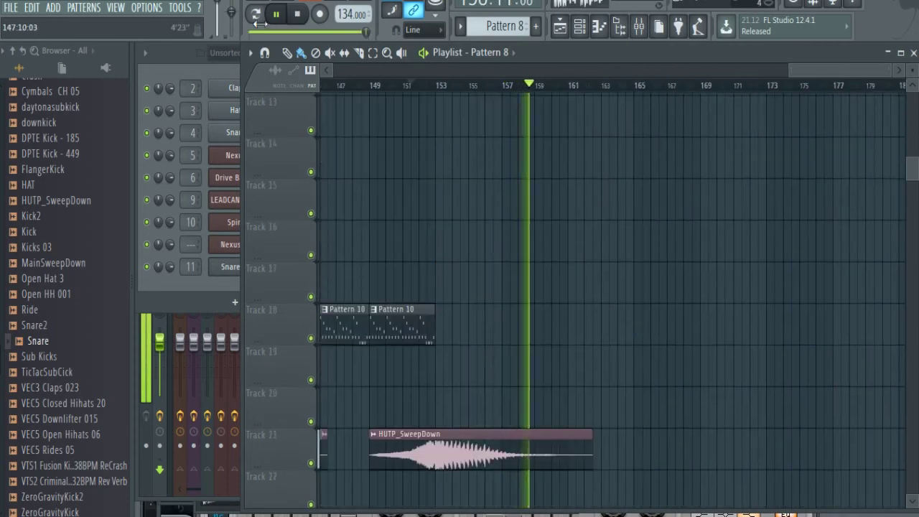
{"action": "scroll", "coordinate": [495, 26], "scroll_direction": "up", "scroll_amount": 3}
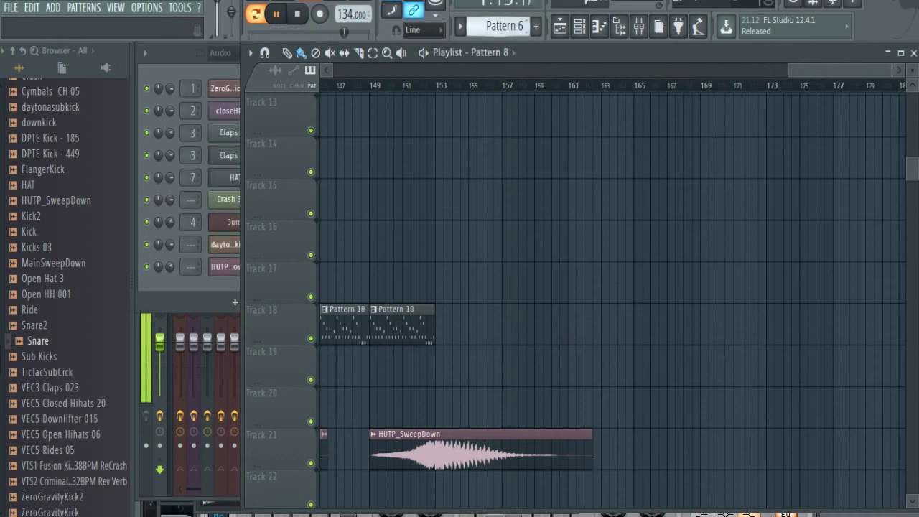
{"action": "scroll", "coordinate": [495, 26], "scroll_direction": "down", "scroll_amount": 5}
{"action": "scroll", "coordinate": [517, 232], "scroll_direction": "up", "scroll_amount": 6}
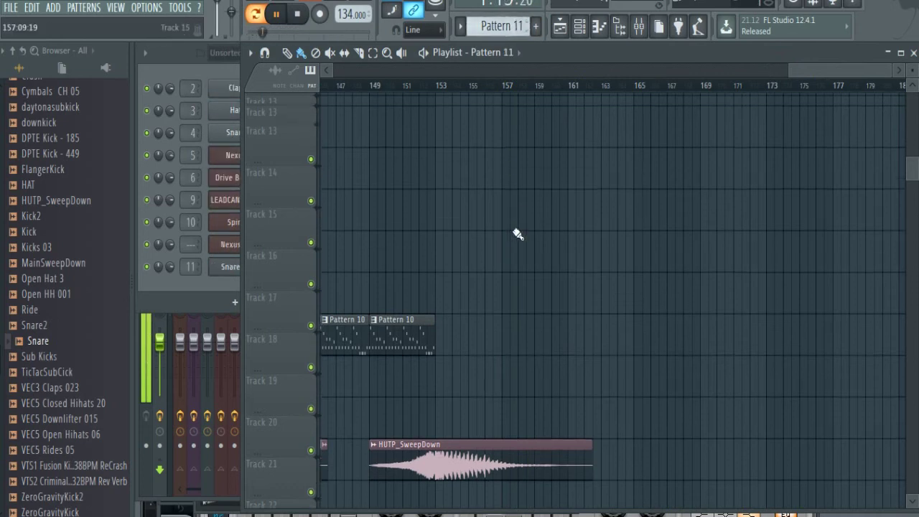
{"action": "left_click", "coordinate": [439, 316]}
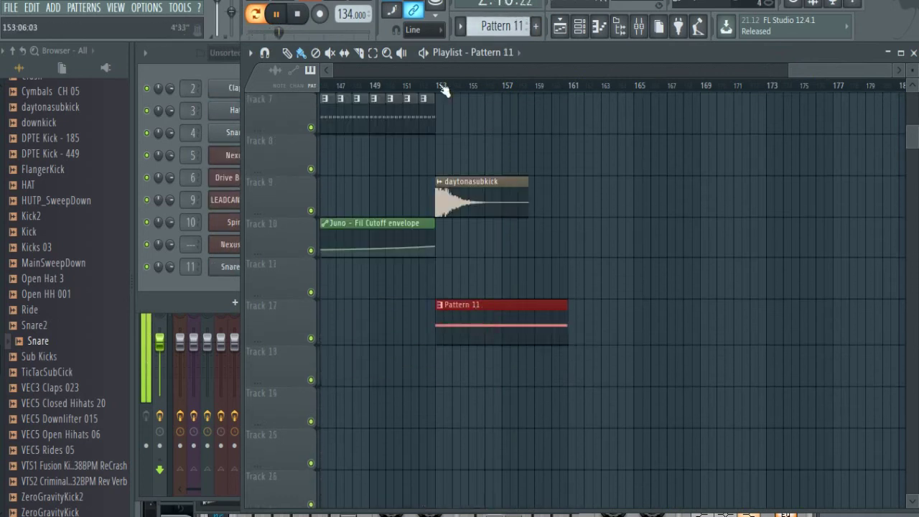
Look through the patterns in the channel rack and fill Track 13 with one-bar Pattern 15 clips from bar 157 to bar 161.
{"action": "key", "text": "F6"}
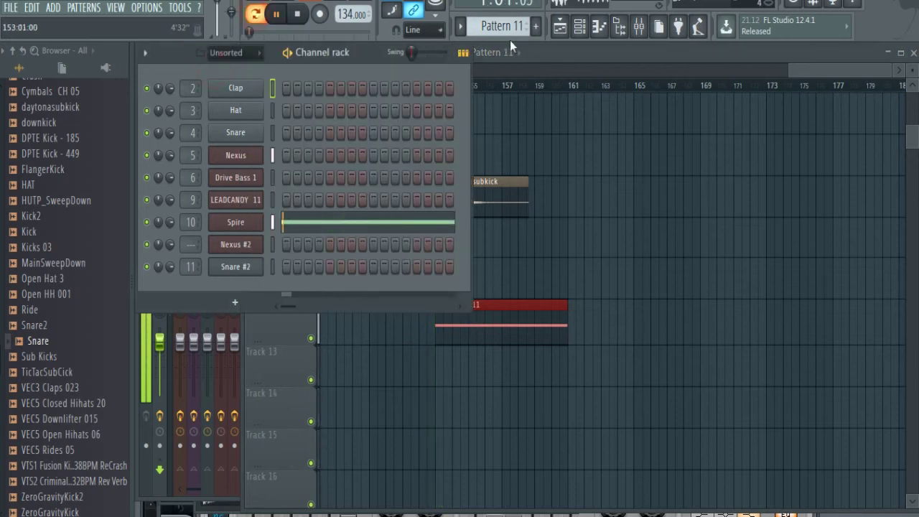
{"action": "scroll", "coordinate": [495, 26], "scroll_direction": "down", "scroll_amount": 2}
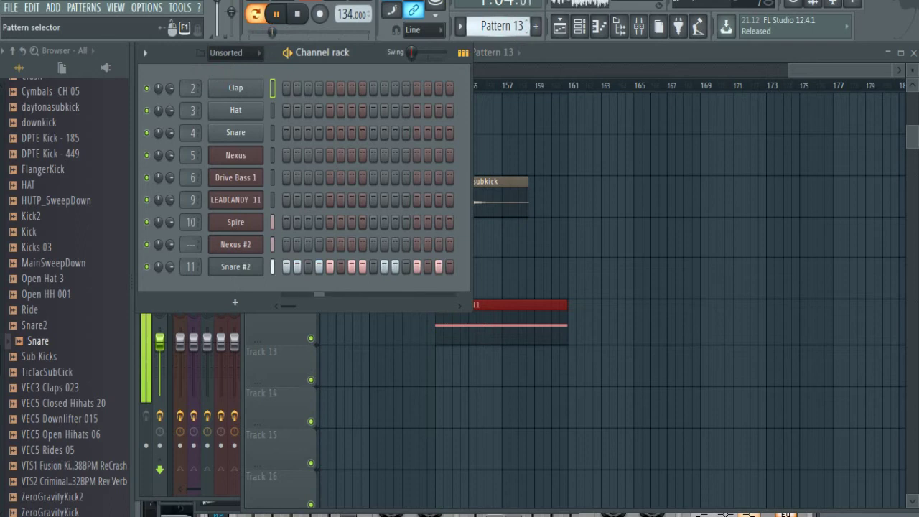
{"action": "left_click", "coordinate": [519, 374]}
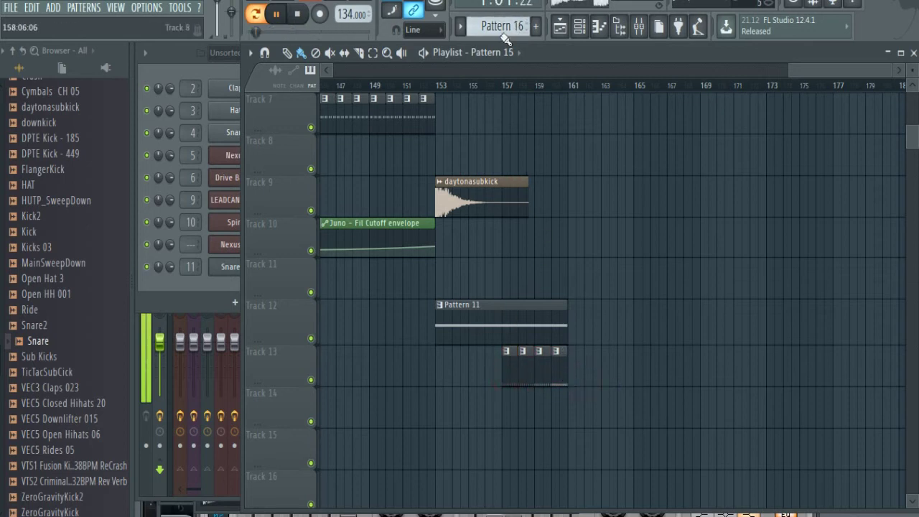
Enlarge Track 29, extend the Mix level envelope to bar 169, and add a rise from bar 159 to a peak at bar 161 with an immediate drop.
{"action": "scroll", "coordinate": [483, 150], "scroll_direction": "down", "scroll_amount": 10}
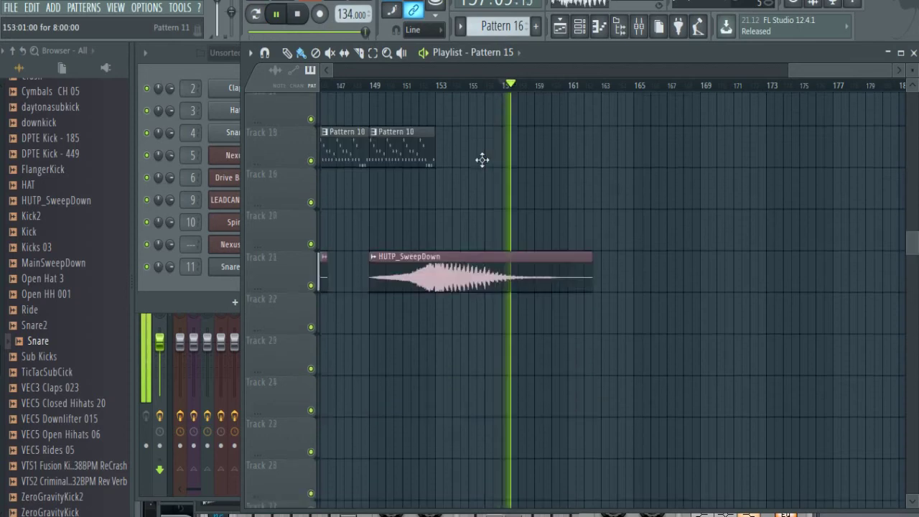
{"action": "scroll", "coordinate": [523, 195], "scroll_direction": "up", "scroll_amount": 5}
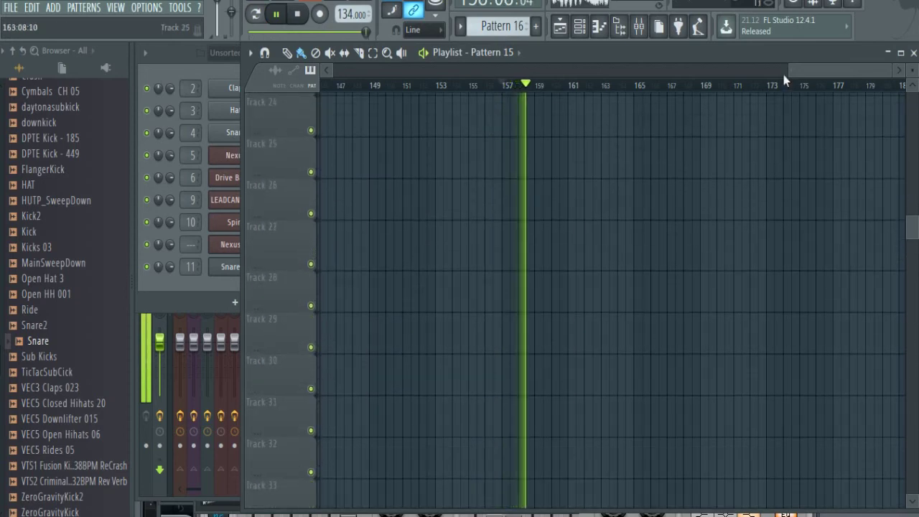
{"action": "left_click_drag", "start_coordinate": [783, 73], "coordinate": [654, 69]}
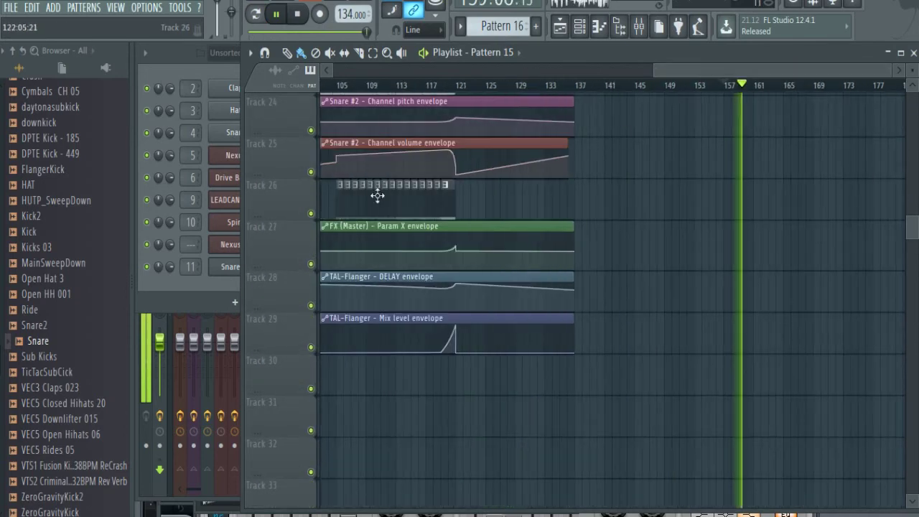
{"action": "scroll", "coordinate": [291, 230], "scroll_direction": "down", "scroll_amount": 2}
{"action": "left_click_drag", "start_coordinate": [261, 147], "coordinate": [261, 380]}
{"action": "left_click_drag", "start_coordinate": [575, 114], "coordinate": [752, 115]}
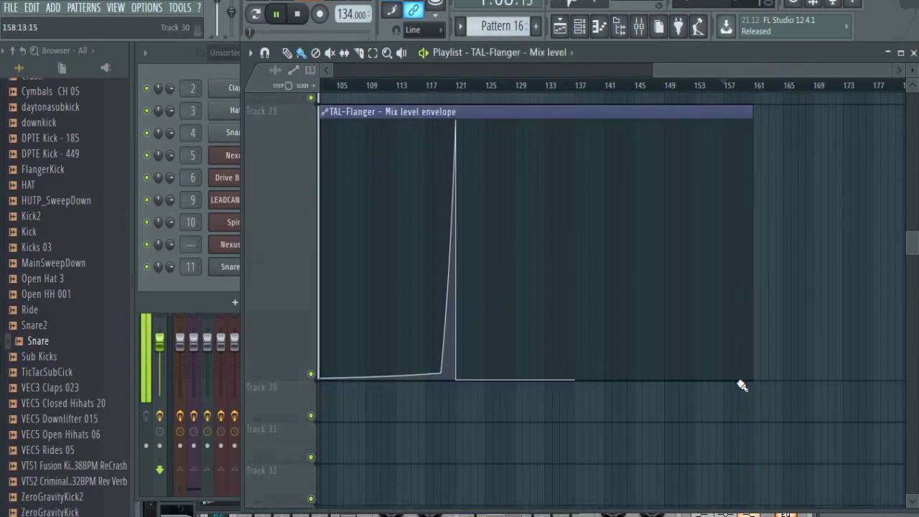
{"action": "left_click_drag", "start_coordinate": [747, 132], "coordinate": [815, 118]}
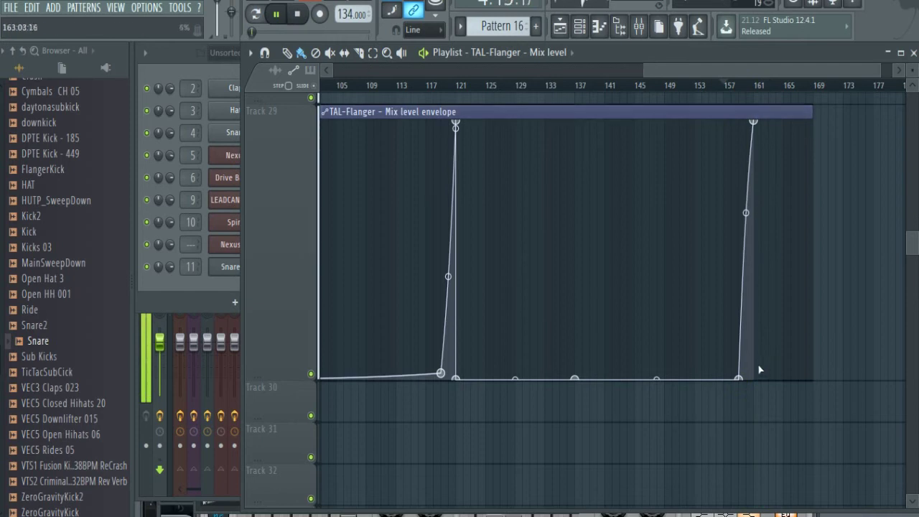
Extend the TAL-Flanger DELAY envelope to bar 169 and add points at bar 159 and at bar 161, the last one at 100%.
{"action": "scroll", "coordinate": [689, 273], "scroll_direction": "up", "scroll_amount": 4}
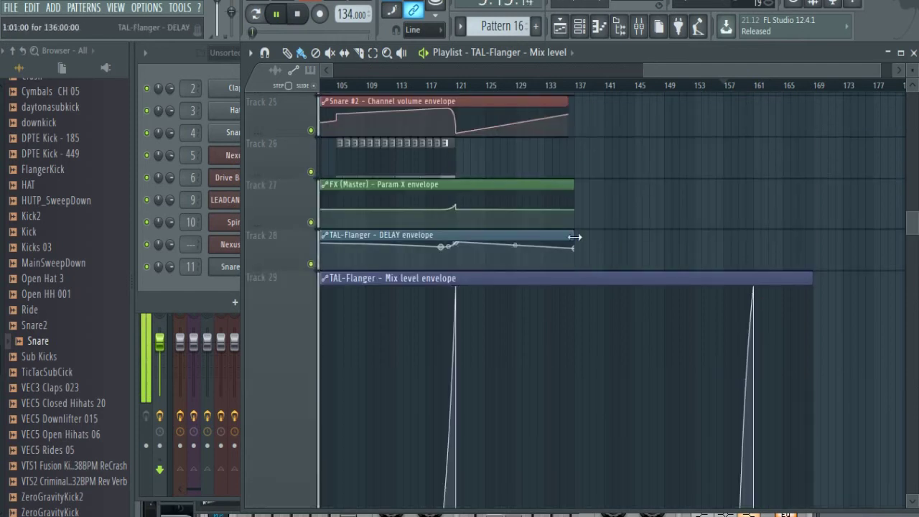
{"action": "left_click_drag", "start_coordinate": [574, 237], "coordinate": [812, 237]}
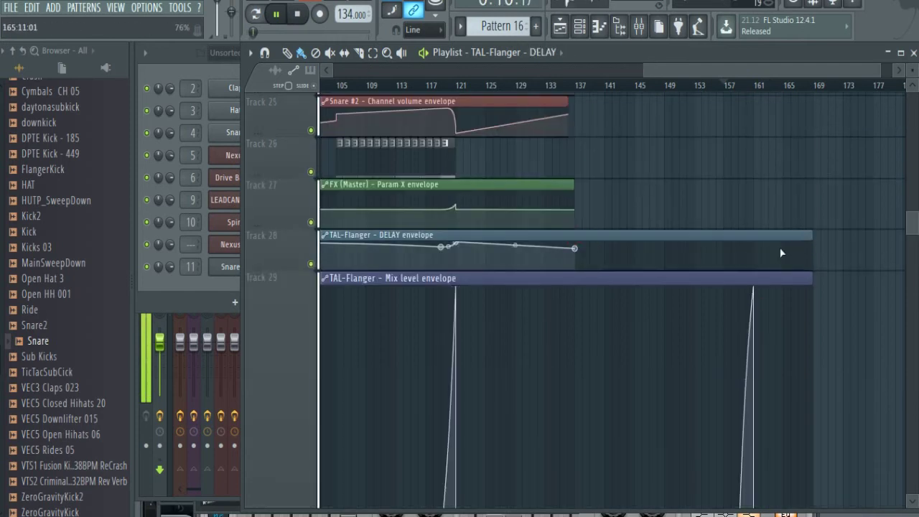
{"action": "right_click", "coordinate": [738, 247]}
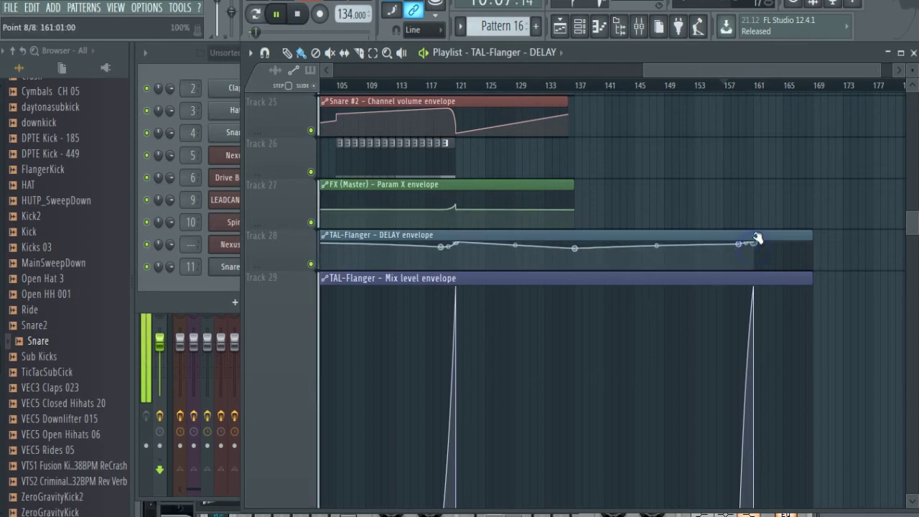
Extend the Param X envelope to bar 169, enlarge Track 27, and add a rise from bar 159 to bar 161 with a drop to 51%.
{"action": "left_click_drag", "start_coordinate": [574, 184], "coordinate": [802, 188]}
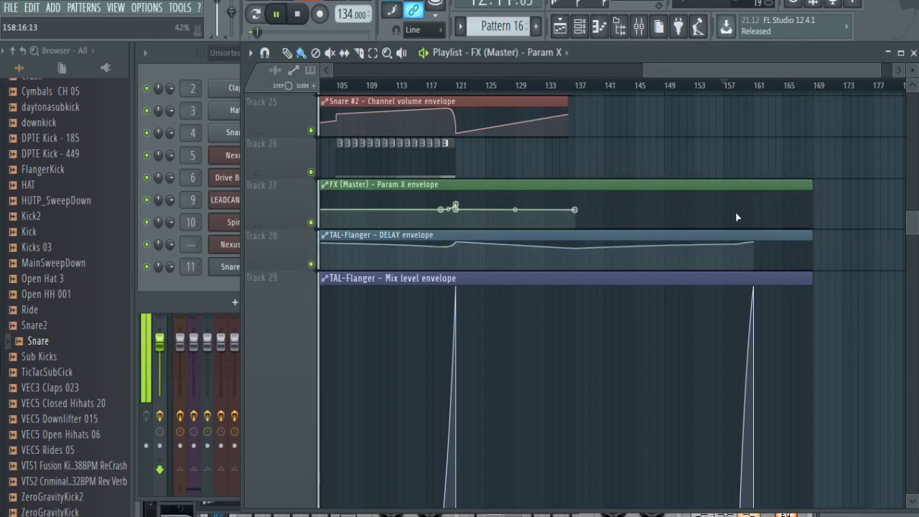
{"action": "left_click_drag", "start_coordinate": [253, 224], "coordinate": [256, 389]}
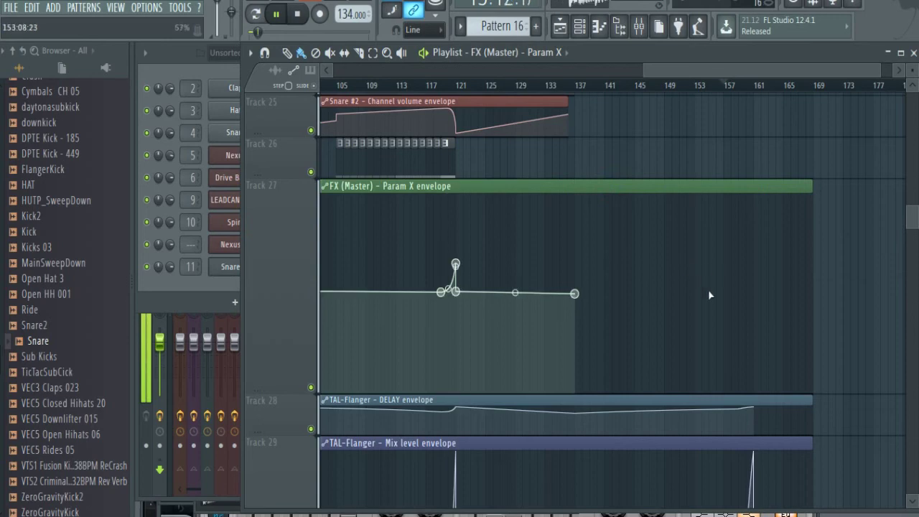
{"action": "left_click", "coordinate": [738, 293]}
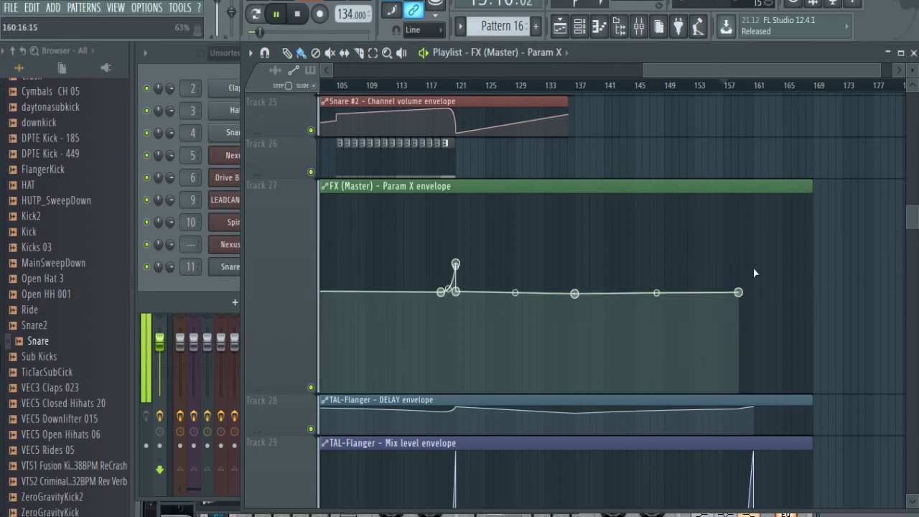
{"action": "left_click", "coordinate": [752, 268]}
{"action": "right_click", "coordinate": [752, 268]}
{"action": "left_click", "coordinate": [753, 186]}
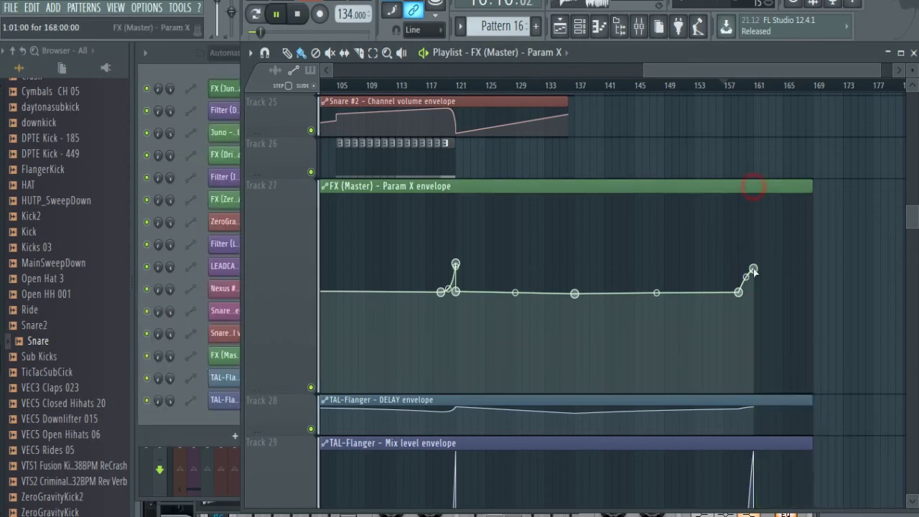
{"action": "left_click", "coordinate": [757, 287]}
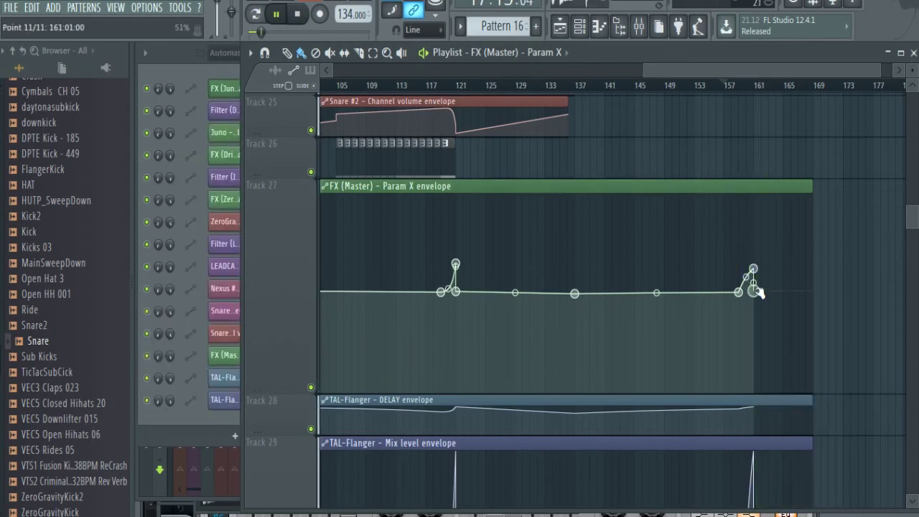
Shrink Tracks 27 and 29 and bend the Mix level envelope's rise from bar 159 to bar 161 into a slow-starting curve.
{"action": "left_click", "coordinate": [732, 90]}
{"action": "left_click_drag", "start_coordinate": [262, 393], "coordinate": [277, 216]}
{"action": "scroll", "coordinate": [276, 219], "scroll_direction": "down", "scroll_amount": 2}
{"action": "left_click_drag", "start_coordinate": [259, 445], "coordinate": [274, 205]}
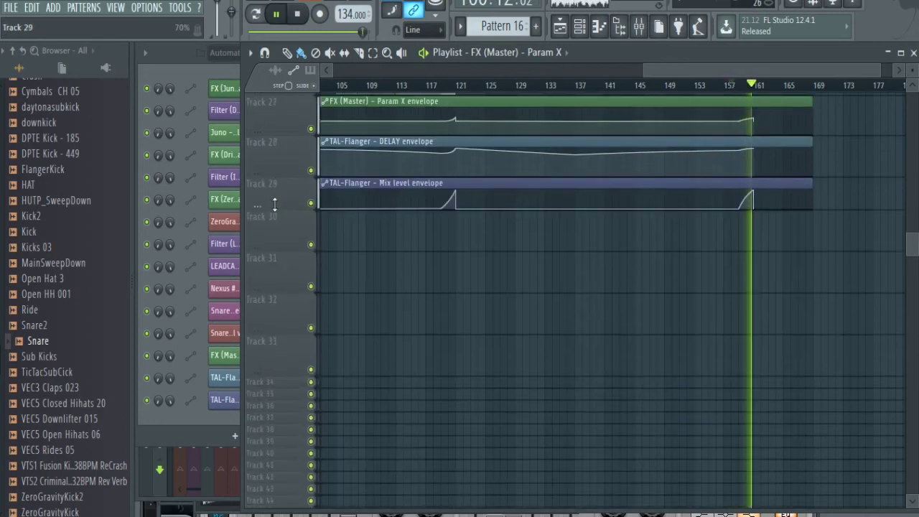
{"action": "left_click", "coordinate": [745, 202]}
{"action": "left_click", "coordinate": [739, 85]}
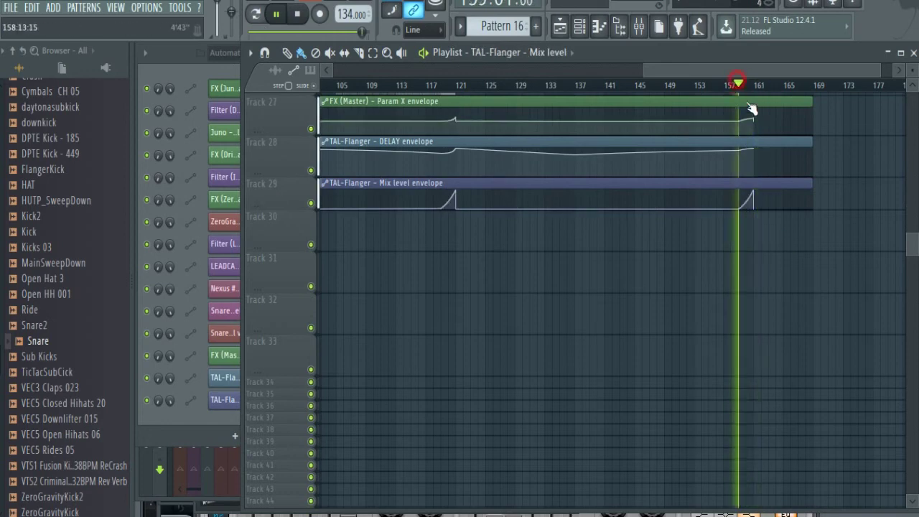
Extend the Snare #2 Channel volume envelope to bar 169 and make it drop straight to the minimum at bar 161.
{"action": "scroll", "coordinate": [732, 258], "scroll_direction": "up", "scroll_amount": 6}
{"action": "scroll", "coordinate": [744, 285], "scroll_direction": "down", "scroll_amount": 5}
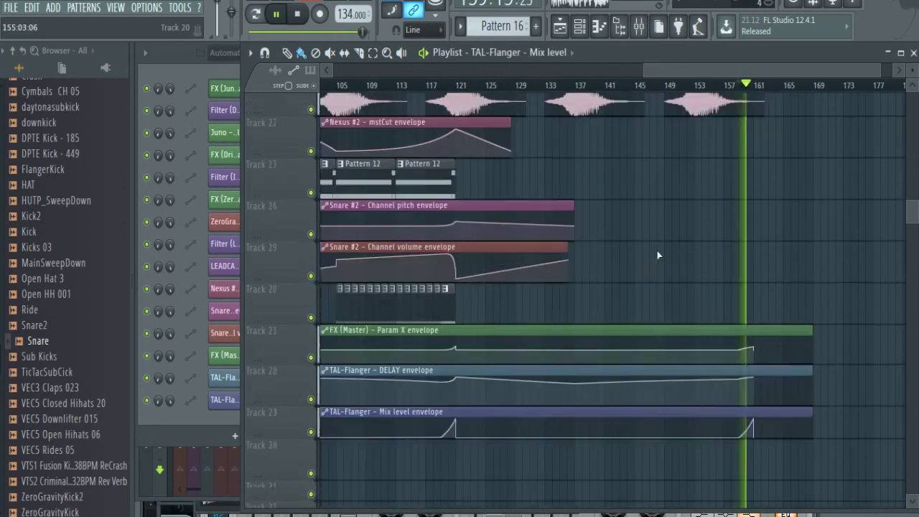
{"action": "left_click_drag", "start_coordinate": [569, 237], "coordinate": [815, 233]}
{"action": "left_click", "coordinate": [753, 240]}
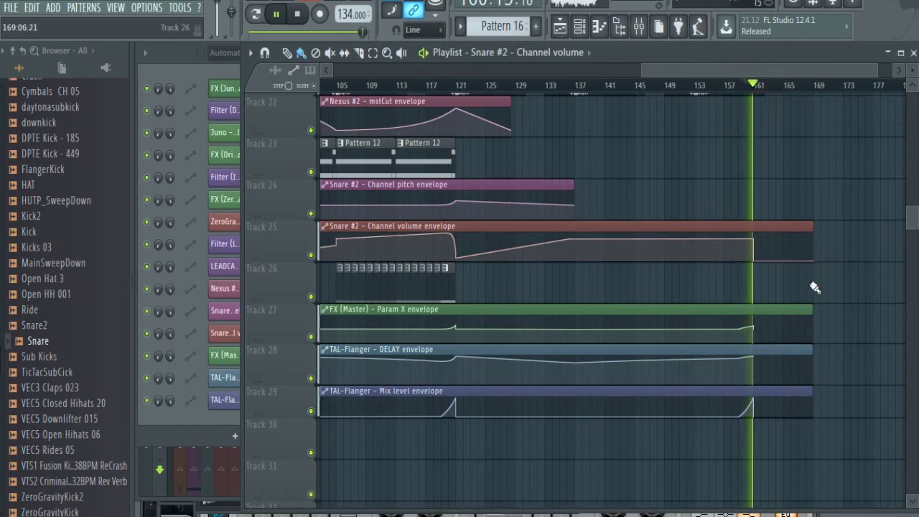
Paint one-bar Pattern 1 clips on Track 1 and Pattern 4 clips on Track 3 from bar 161 to bar 177.
{"action": "scroll", "coordinate": [638, 303], "scroll_direction": "up", "scroll_amount": 5}
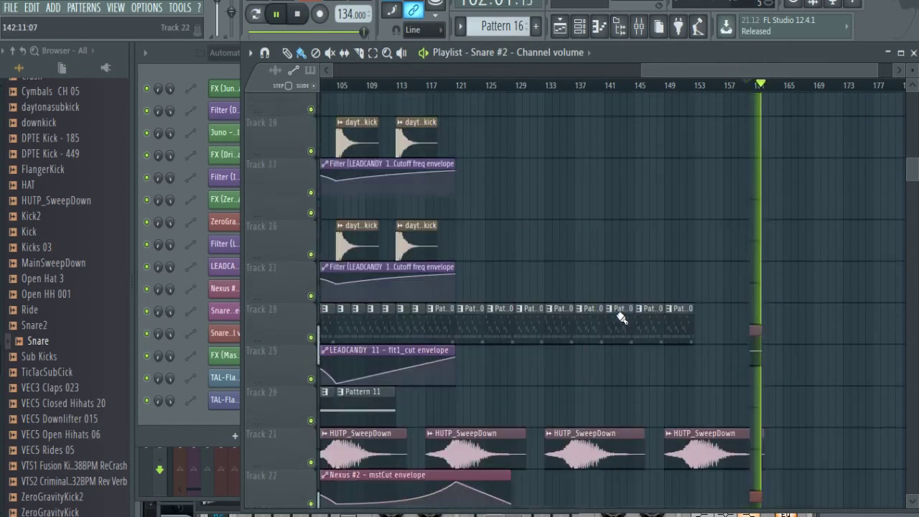
{"action": "scroll", "coordinate": [654, 293], "scroll_direction": "up", "scroll_amount": 2}
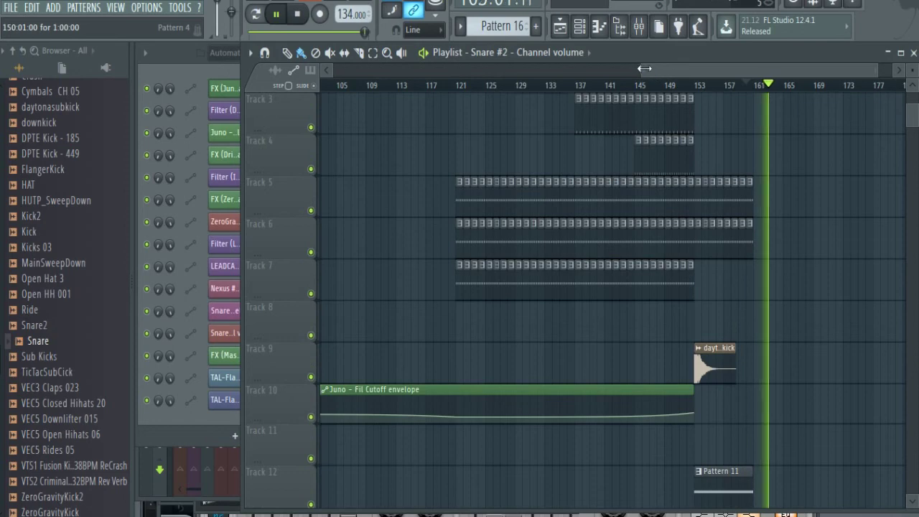
{"action": "left_click_drag", "start_coordinate": [644, 68], "coordinate": [719, 68]}
{"action": "scroll", "coordinate": [759, 311], "scroll_direction": "up", "scroll_amount": 2}
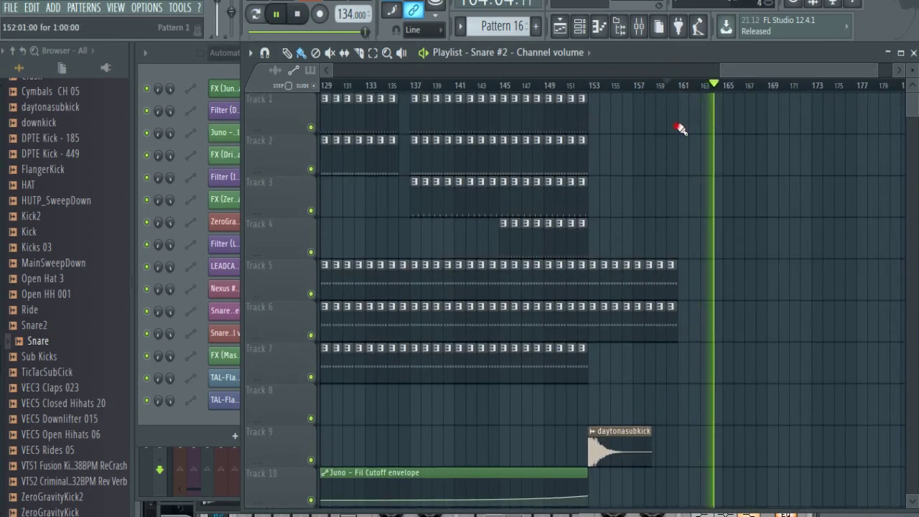
{"action": "left_click_drag", "start_coordinate": [680, 125], "coordinate": [853, 134]}
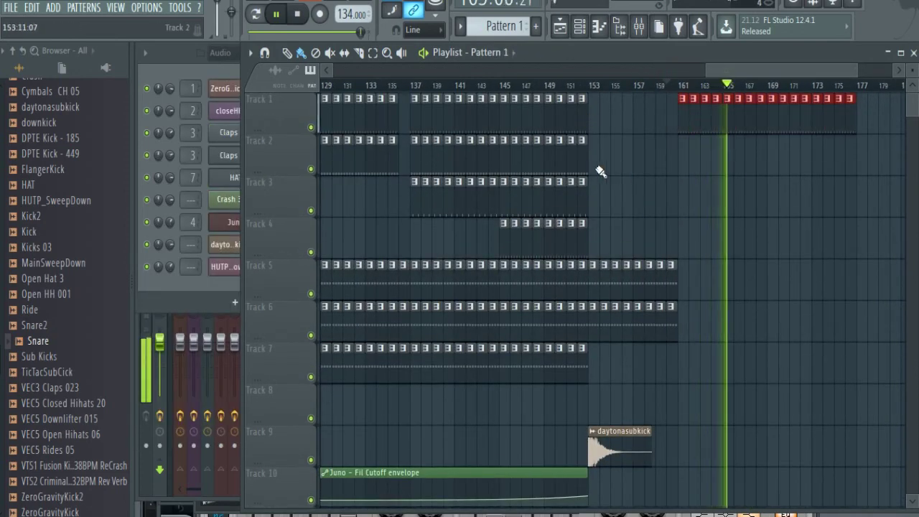
{"action": "left_click", "coordinate": [582, 199]}
{"action": "left_click_drag", "start_coordinate": [681, 199], "coordinate": [849, 204]}
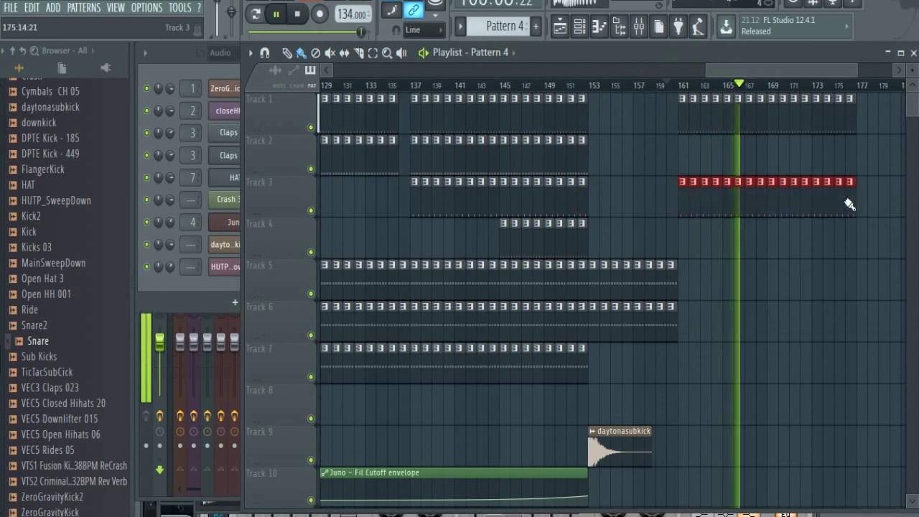
Paint Pattern 5 clips on Track 4 from bar 169 to bar 177 and Pattern 3 clips on Track 2 from bar 161 to bar 194.
{"action": "left_click", "coordinate": [580, 247]}
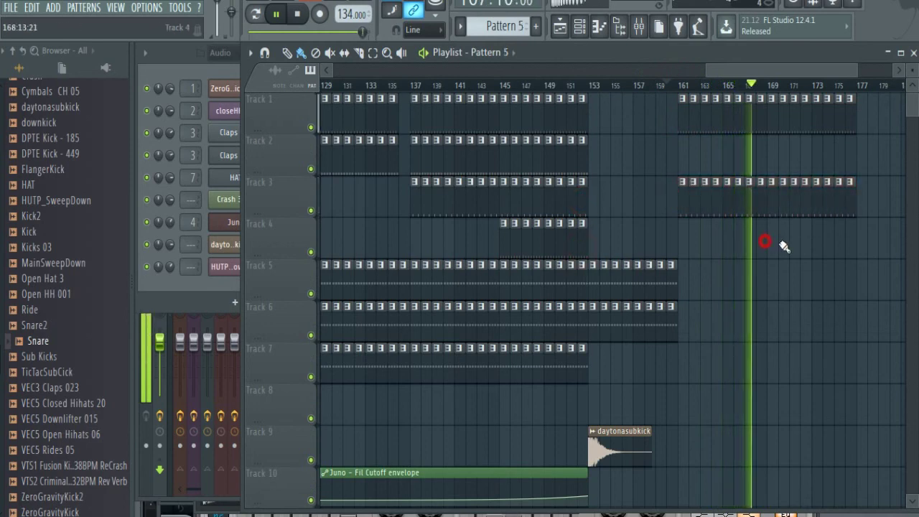
{"action": "left_click_drag", "start_coordinate": [784, 246], "coordinate": [847, 250]}
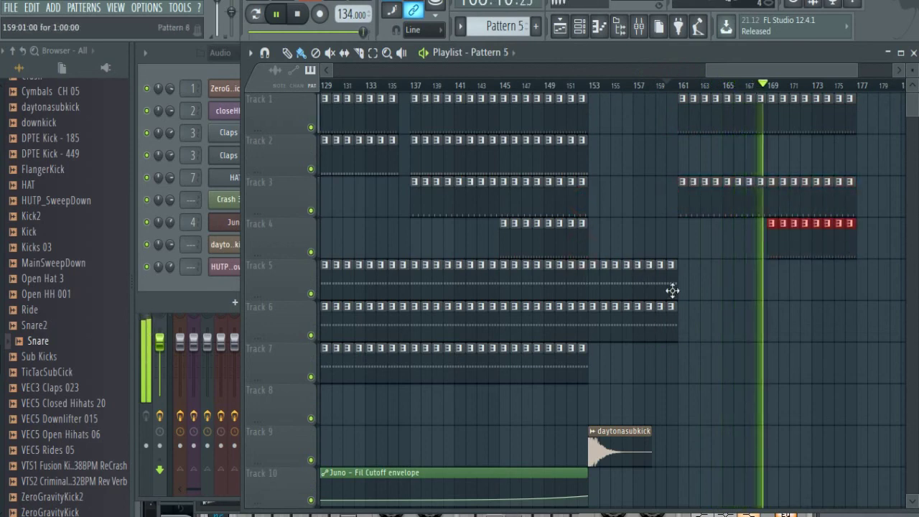
{"action": "left_click", "coordinate": [582, 164]}
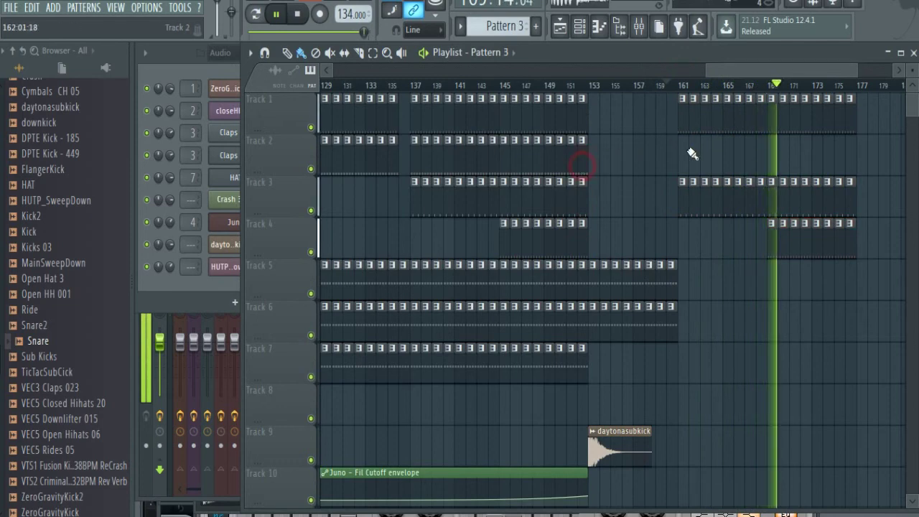
{"action": "mouse_move", "coordinate": [691, 154]}
{"action": "left_mouse_down"}
{"action": "mouse_move", "coordinate": [802, 156]}
{"action": "mouse_move", "coordinate": [877, 136]}
{"action": "mouse_move", "coordinate": [711, 168]}
{"action": "mouse_move", "coordinate": [831, 172]}
{"action": "left_mouse_up"}
Replace the Track 1 clip at bar 176 with a gap, continue Pattern 1 from bar 177 to bar 193, and trim Track 2 to bar 193.
{"action": "right_click", "coordinate": [637, 124]}
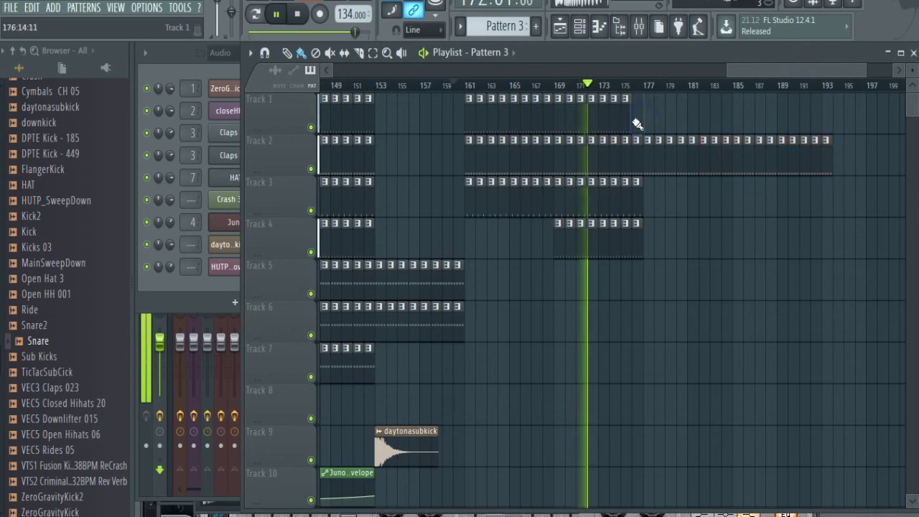
{"action": "left_click", "coordinate": [625, 119]}
{"action": "mouse_move", "coordinate": [648, 127]}
{"action": "left_mouse_down"}
{"action": "mouse_move", "coordinate": [805, 127]}
{"action": "mouse_move", "coordinate": [837, 145]}
{"action": "left_mouse_up"}
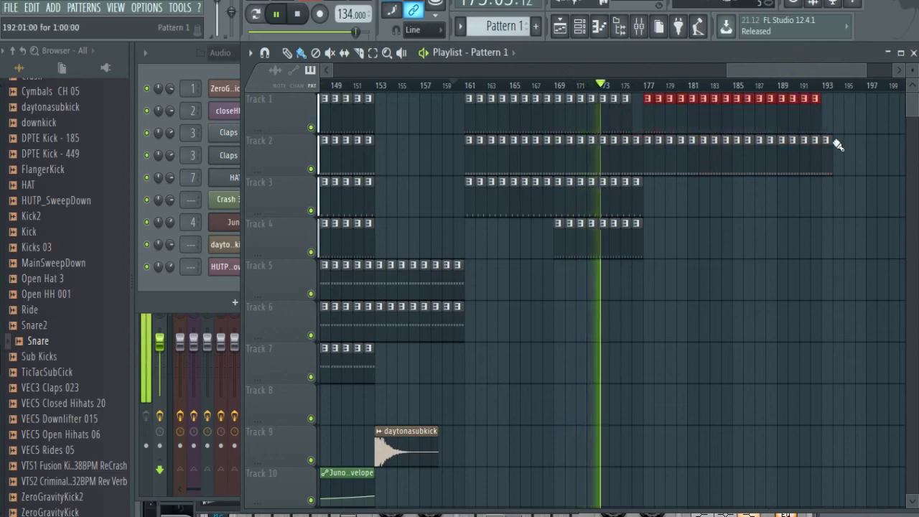
{"action": "right_click", "coordinate": [831, 154]}
Continue the one-bar Pattern 4 clips on Track 3 from bar 177 to bar 193.
{"action": "left_click", "coordinate": [369, 207]}
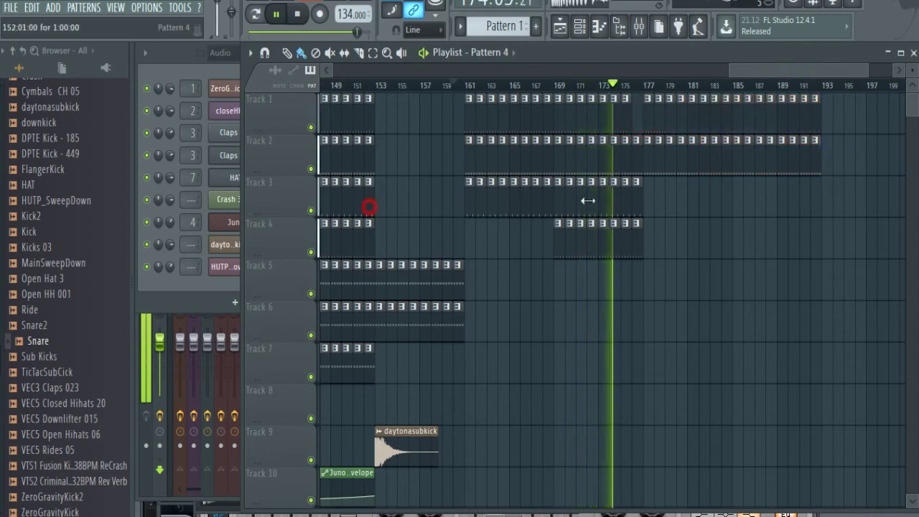
{"action": "left_click_drag", "start_coordinate": [651, 214], "coordinate": [811, 206]}
{"action": "left_click_drag", "start_coordinate": [749, 289], "coordinate": [773, 292]}
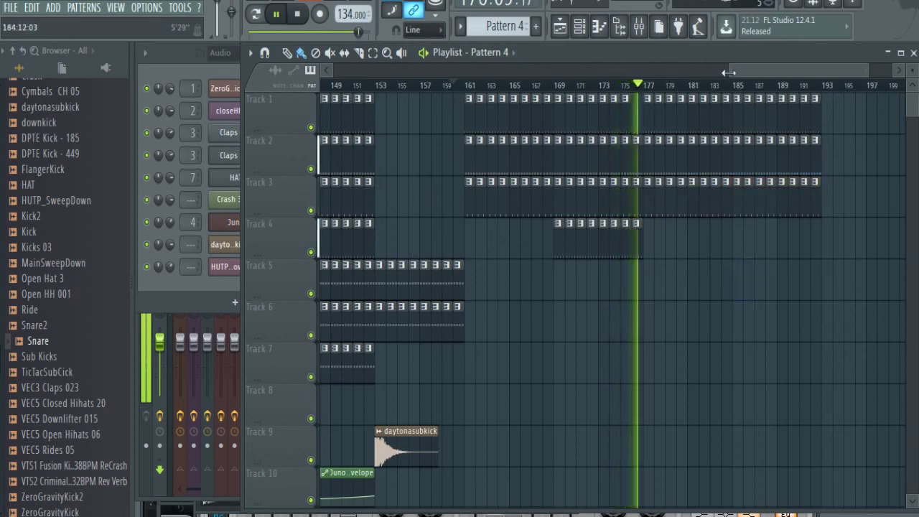
Extend the Filter (Insert 8) Cutoff freq envelope on Track 13 to bar 193, with a gradual decline starting at bar 177.
{"action": "left_click_drag", "start_coordinate": [729, 70], "coordinate": [335, 72]}
{"action": "scroll", "coordinate": [658, 276], "scroll_direction": "down", "scroll_amount": 2}
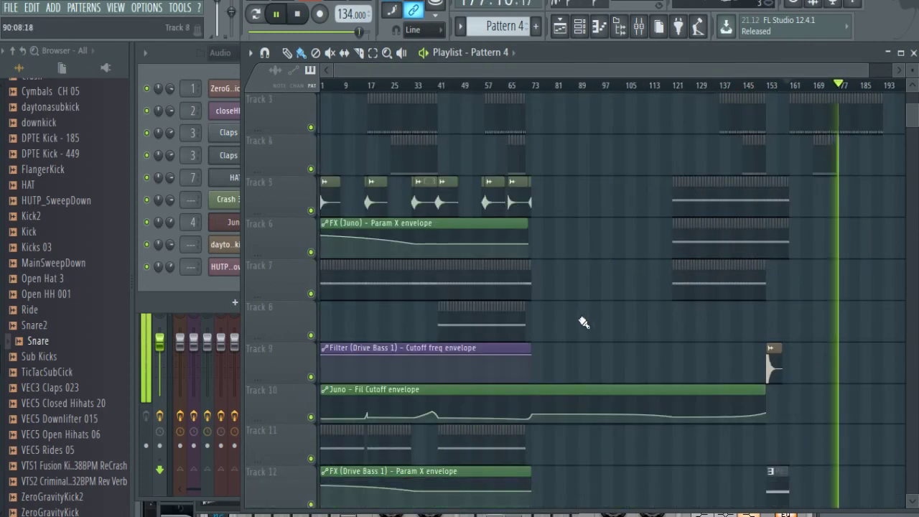
{"action": "scroll", "coordinate": [582, 322], "scroll_direction": "down", "scroll_amount": 5}
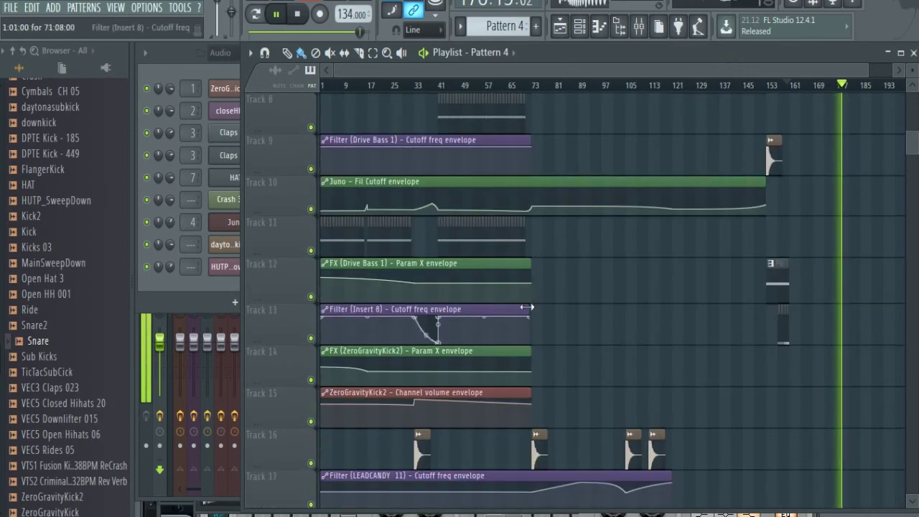
{"action": "left_click_drag", "start_coordinate": [526, 307], "coordinate": [725, 326]}
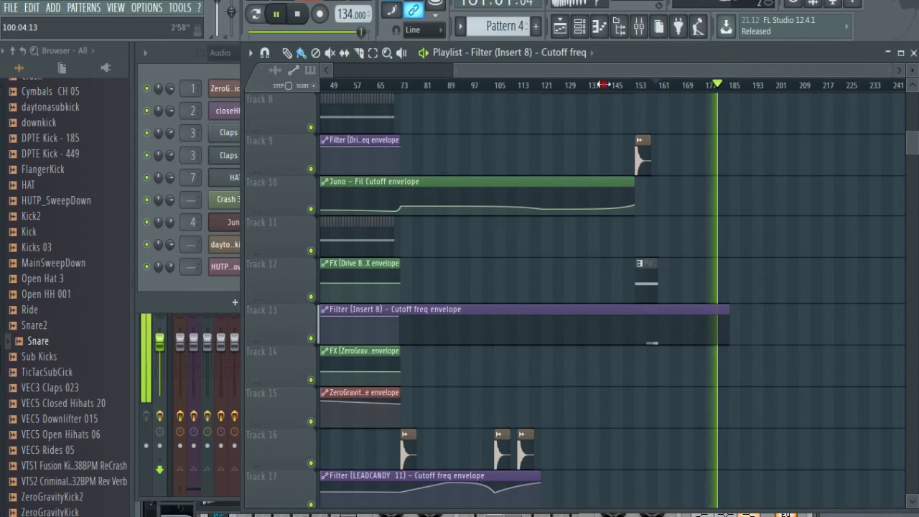
{"action": "left_click_drag", "start_coordinate": [457, 70], "coordinate": [764, 102]}
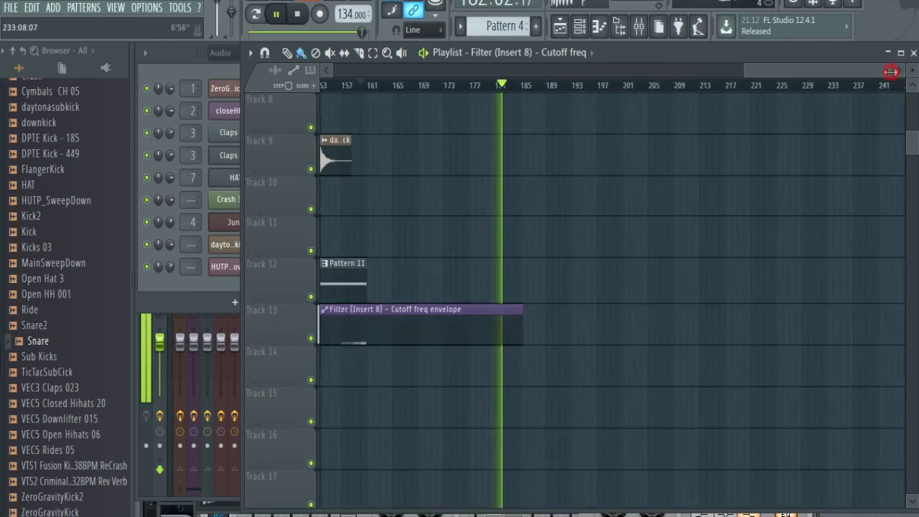
{"action": "left_click_drag", "start_coordinate": [890, 72], "coordinate": [864, 71]}
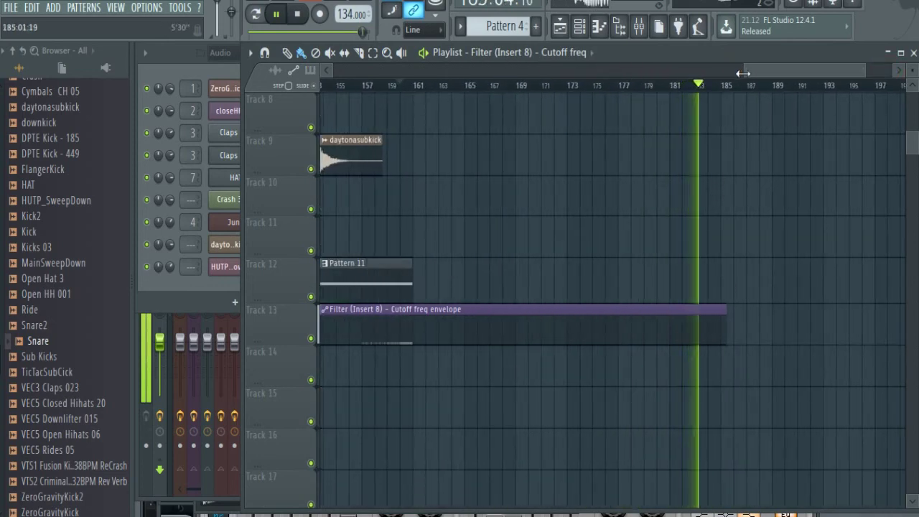
{"action": "left_click_drag", "start_coordinate": [743, 73], "coordinate": [770, 73]}
{"action": "left_click_drag", "start_coordinate": [668, 311], "coordinate": [795, 333]}
{"action": "right_click", "coordinate": [536, 317]}
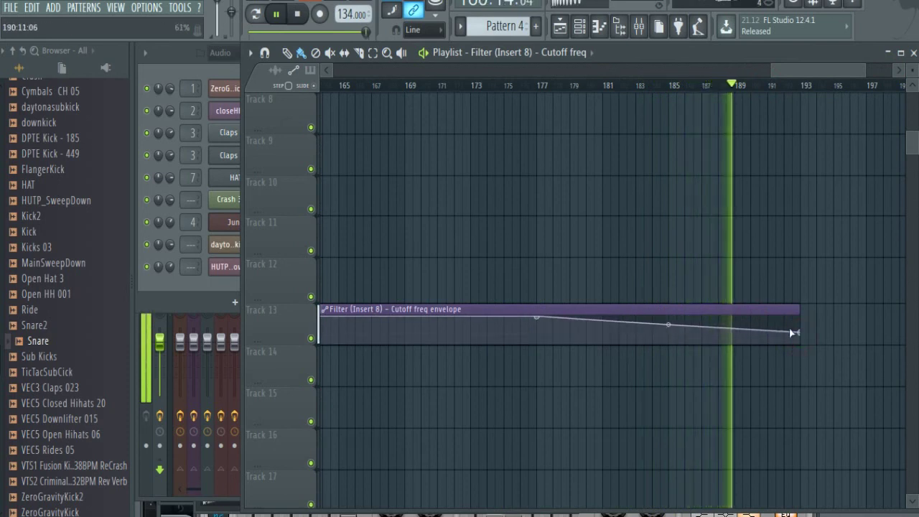
Play the song from about bar 159 and fill Track 5 with one-bar Pattern 6 clips from bar 161 to bar 177.
{"action": "scroll", "coordinate": [701, 342], "scroll_direction": "up", "scroll_amount": 5}
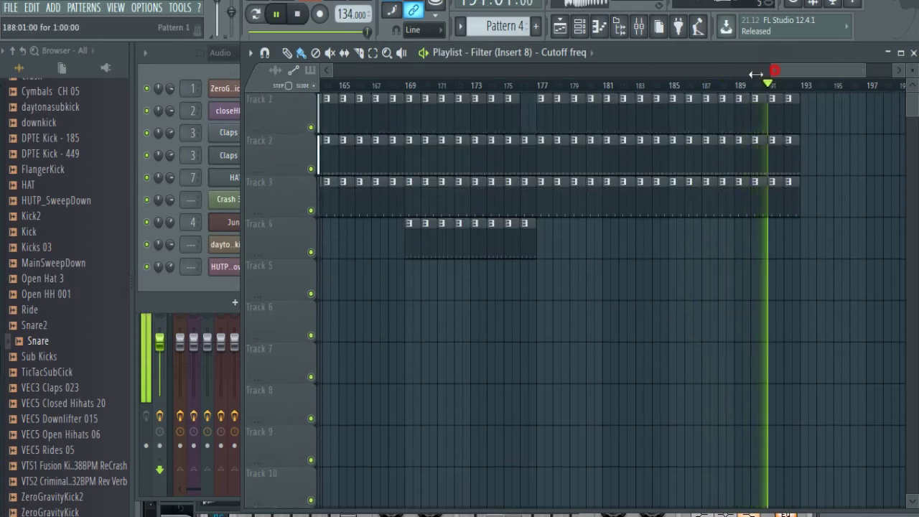
{"action": "left_click_drag", "start_coordinate": [755, 75], "coordinate": [745, 74]}
{"action": "left_click", "coordinate": [379, 86]}
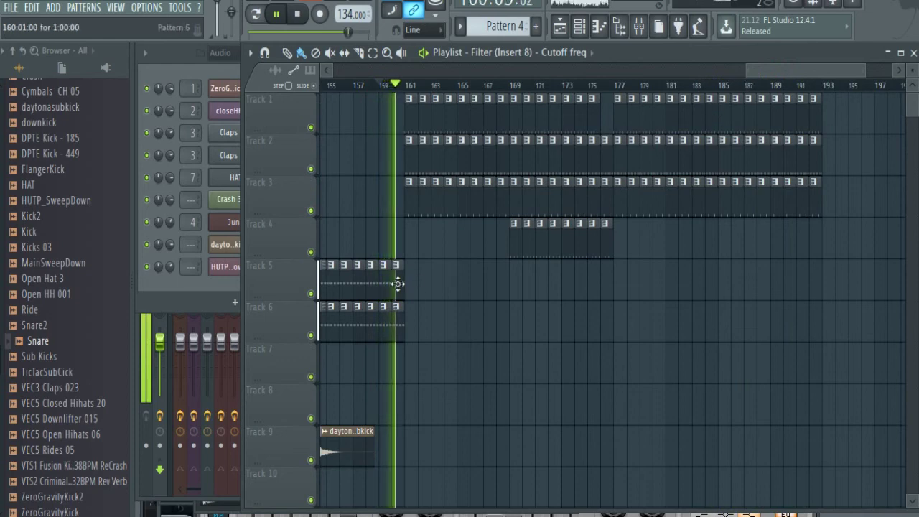
{"action": "left_click_drag", "start_coordinate": [397, 284], "coordinate": [607, 293]}
Extend the Juno Fil Cutoff envelope on Track 10 to bar 193, adding a 25% point at bar 161 and a slow decline to the end.
{"action": "left_click", "coordinate": [729, 73]}
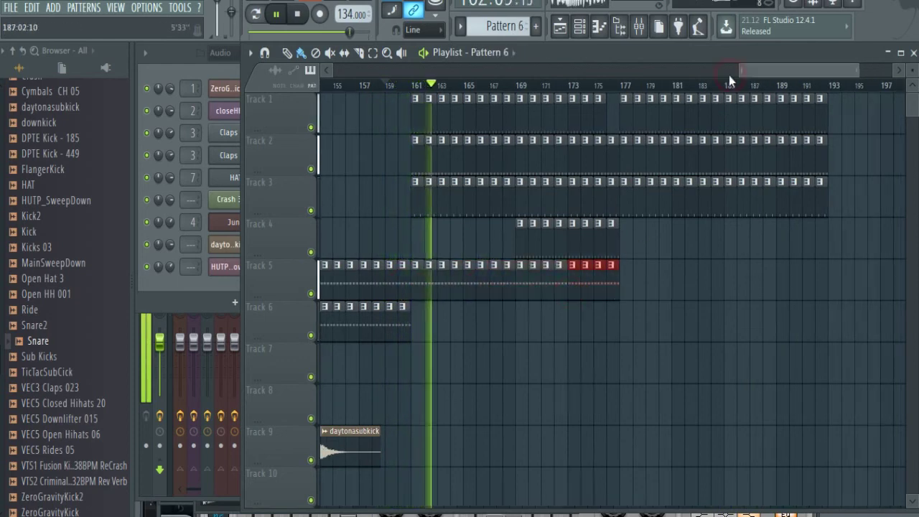
{"action": "left_click", "coordinate": [728, 75]}
{"action": "scroll", "coordinate": [670, 241], "scroll_direction": "down", "scroll_amount": 5}
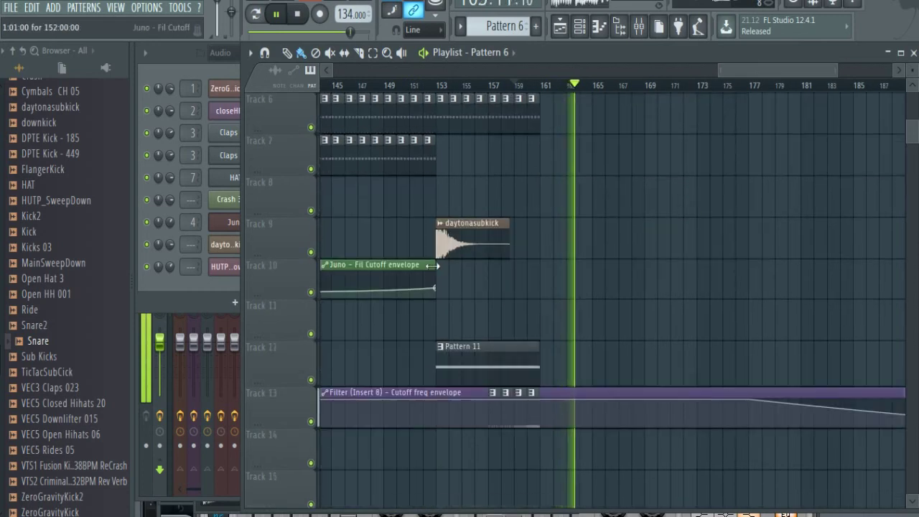
{"action": "left_click_drag", "start_coordinate": [432, 266], "coordinate": [631, 264]}
{"action": "right_click", "coordinate": [540, 291]}
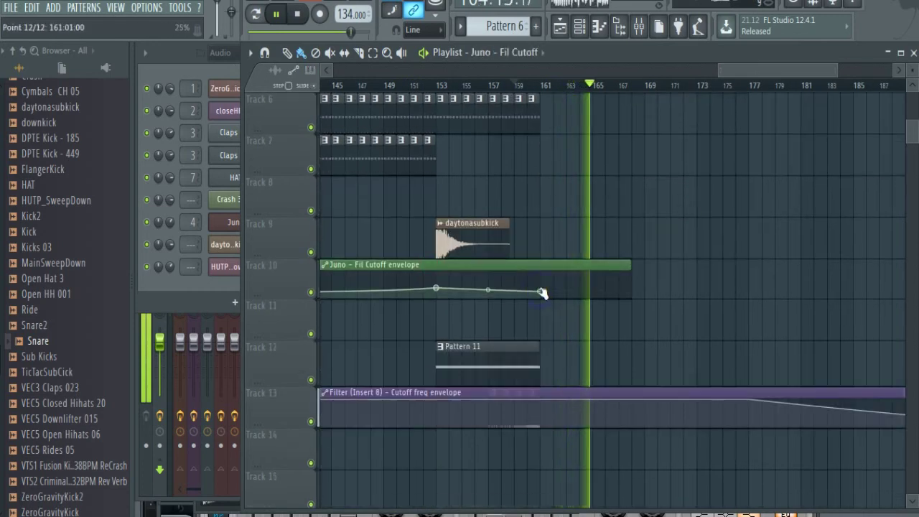
{"action": "left_click_drag", "start_coordinate": [630, 265], "coordinate": [857, 290]}
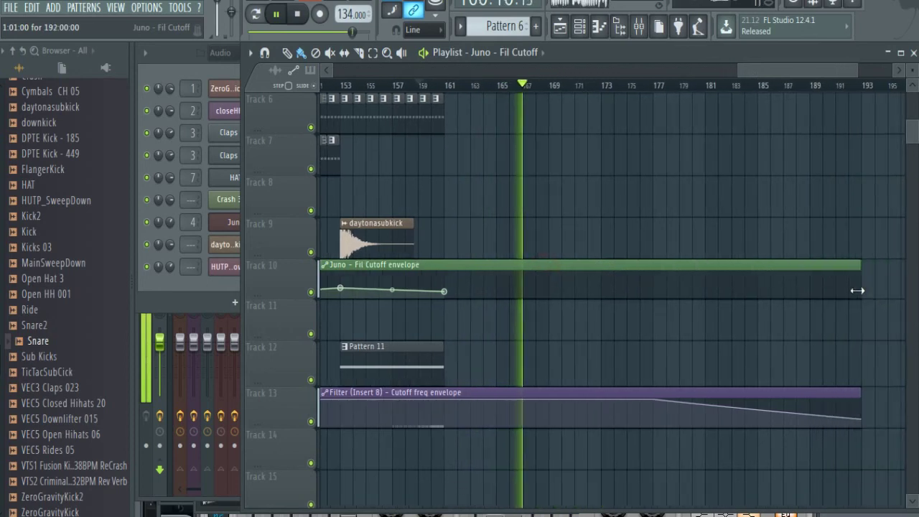
{"action": "right_click", "coordinate": [856, 290]}
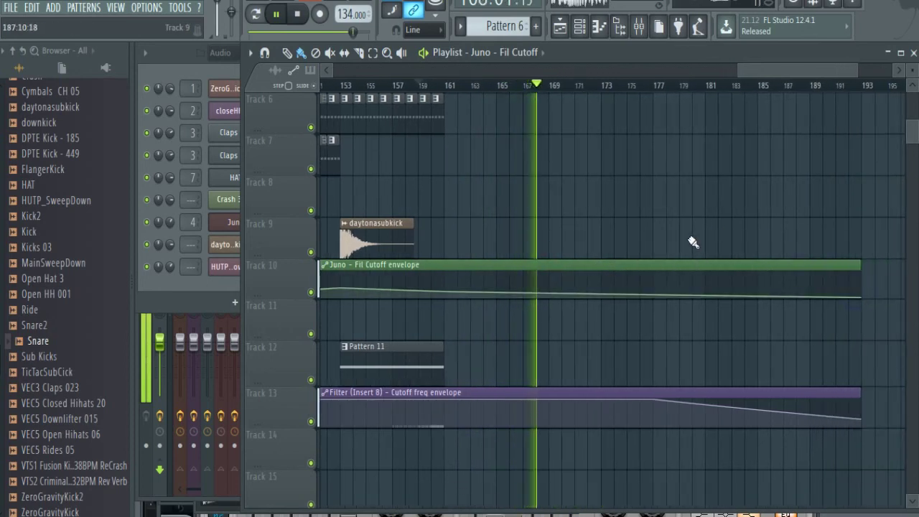
Fill Track 7 with one-bar Pattern 9 clips from bar 161 to bar 193.
{"action": "scroll", "coordinate": [617, 280], "scroll_direction": "up", "scroll_amount": 4}
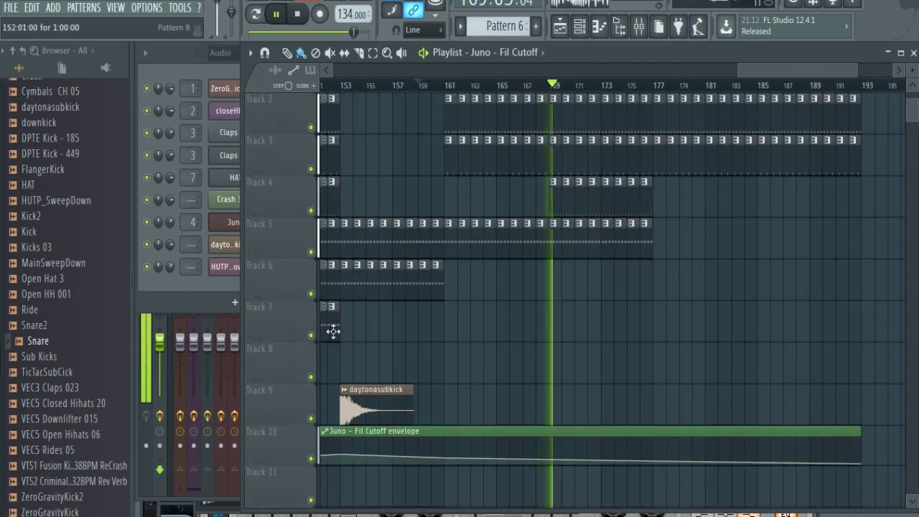
{"action": "mouse_move", "coordinate": [448, 327]}
{"action": "left_mouse_down"}
{"action": "mouse_move", "coordinate": [668, 330]}
{"action": "mouse_move", "coordinate": [857, 319]}
{"action": "left_mouse_up"}
{"action": "right_click", "coordinate": [819, 263]}
Continue the Pattern 6 clips on Track 5 from bar 177 to bar 193 and remove the stray clip on Track 6.
{"action": "left_click", "coordinate": [646, 246]}
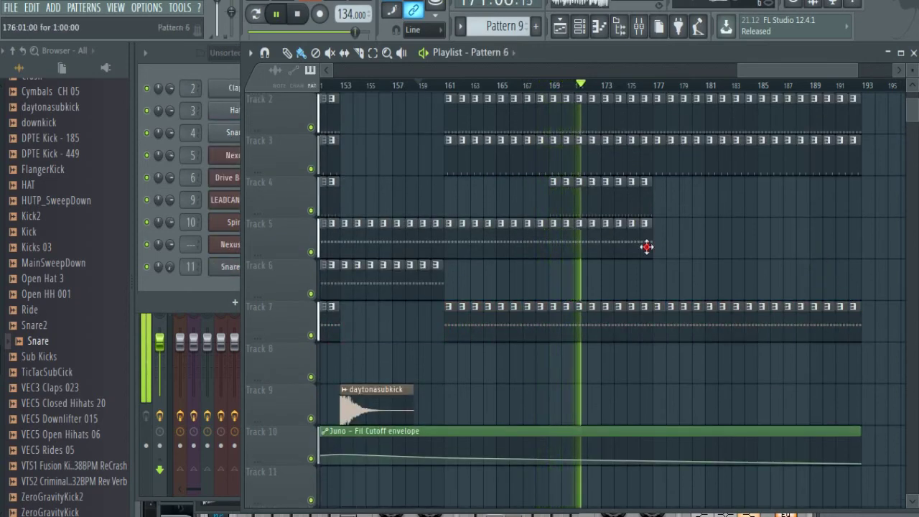
{"action": "left_click_drag", "start_coordinate": [657, 248], "coordinate": [853, 245]}
{"action": "right_click", "coordinate": [841, 281]}
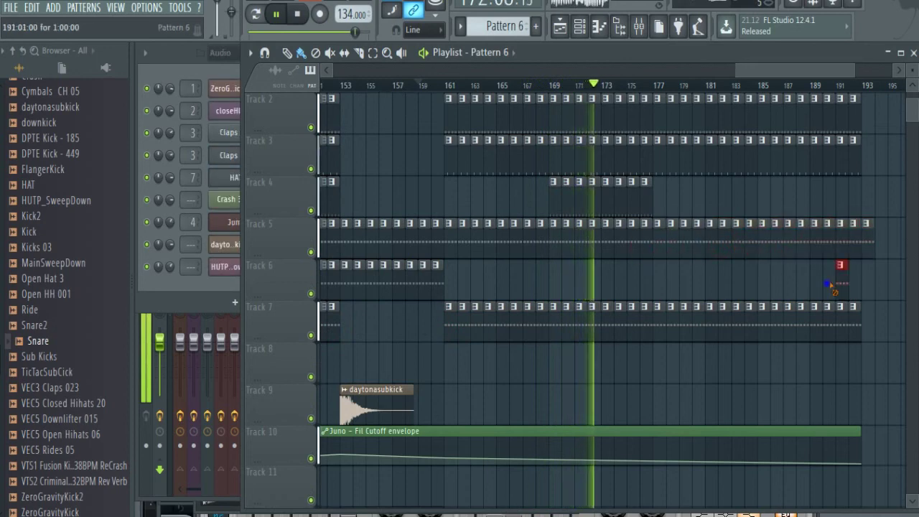
Move the FX (Juno) Param X envelope from Track 6 to Track 8 and extend it to bar 193.
{"action": "left_click_drag", "start_coordinate": [737, 70], "coordinate": [92, 100]}
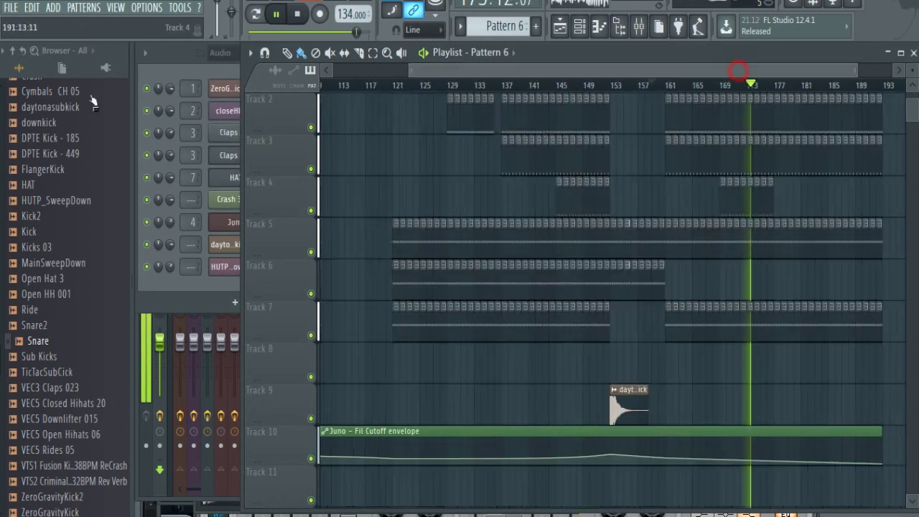
{"action": "scroll", "coordinate": [542, 336], "scroll_direction": "down", "scroll_amount": 3}
{"action": "left_click_drag", "start_coordinate": [509, 157], "coordinate": [819, 240]}
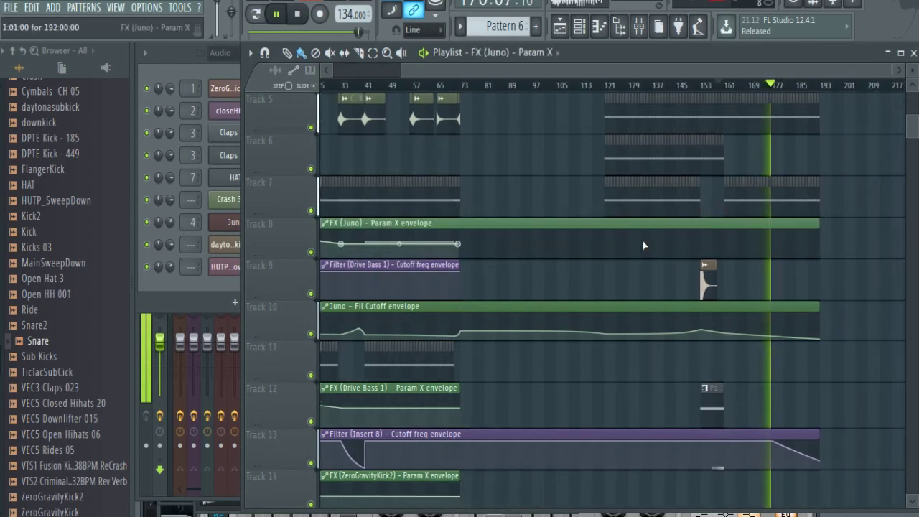
{"action": "scroll", "coordinate": [643, 245], "scroll_direction": "down", "scroll_amount": 4}
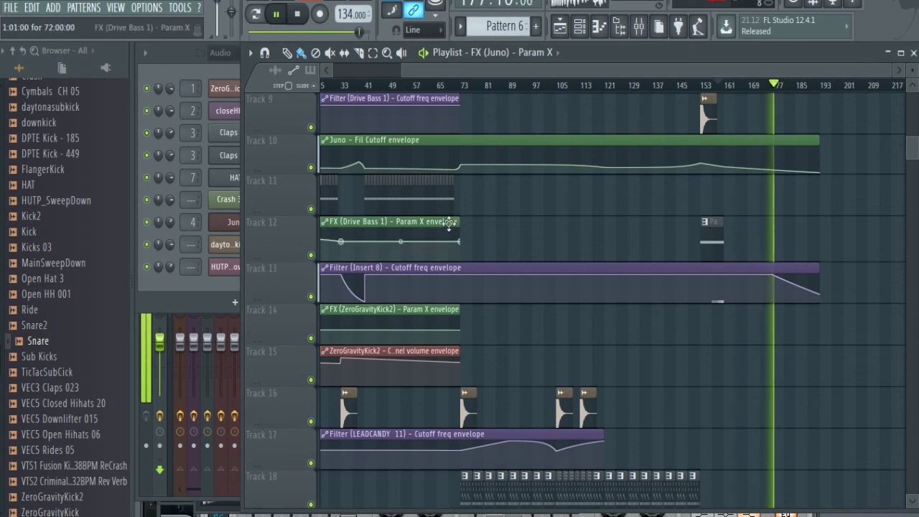
Move the FX (Drive Bass 1) Param X envelope from Track 12 to Track 11 and extend it to bar 193.
{"action": "left_click_drag", "start_coordinate": [441, 198], "coordinate": [806, 194]}
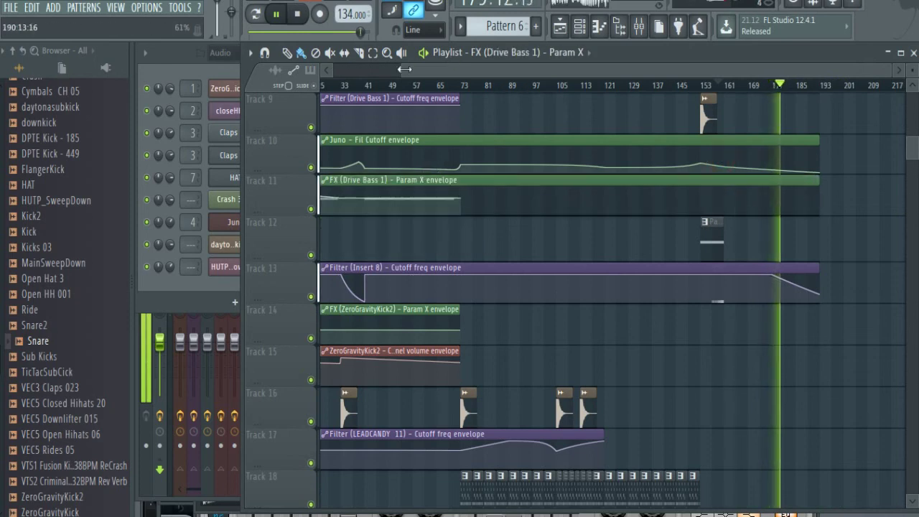
{"action": "left_click_drag", "start_coordinate": [400, 70], "coordinate": [750, 70]}
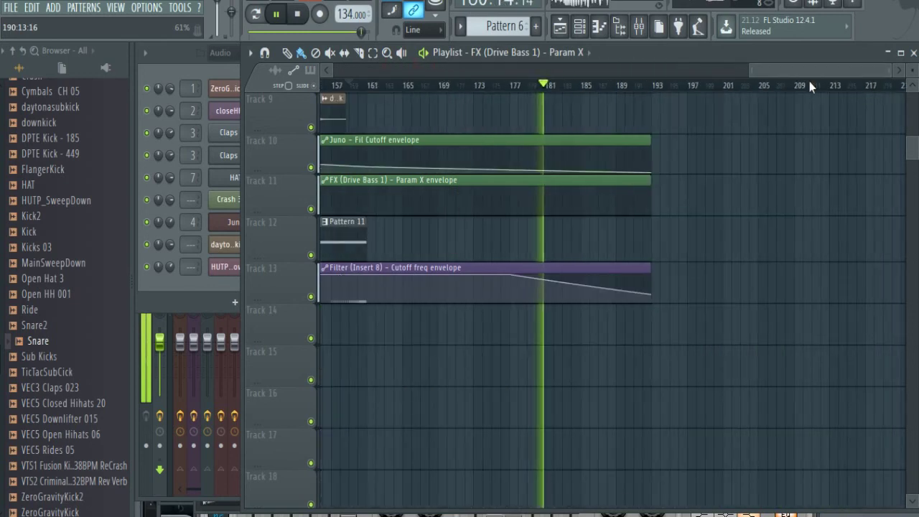
{"action": "left_click_drag", "start_coordinate": [883, 75], "coordinate": [865, 77]}
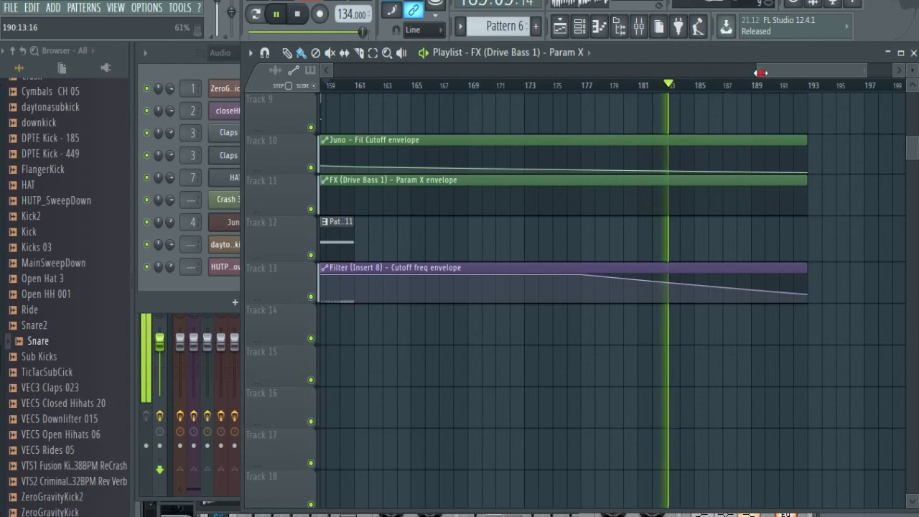
{"action": "mouse_move", "coordinate": [755, 74]}
{"action": "left_mouse_down"}
{"action": "mouse_move", "coordinate": [785, 75]}
{"action": "mouse_move", "coordinate": [771, 73]}
{"action": "left_mouse_up"}
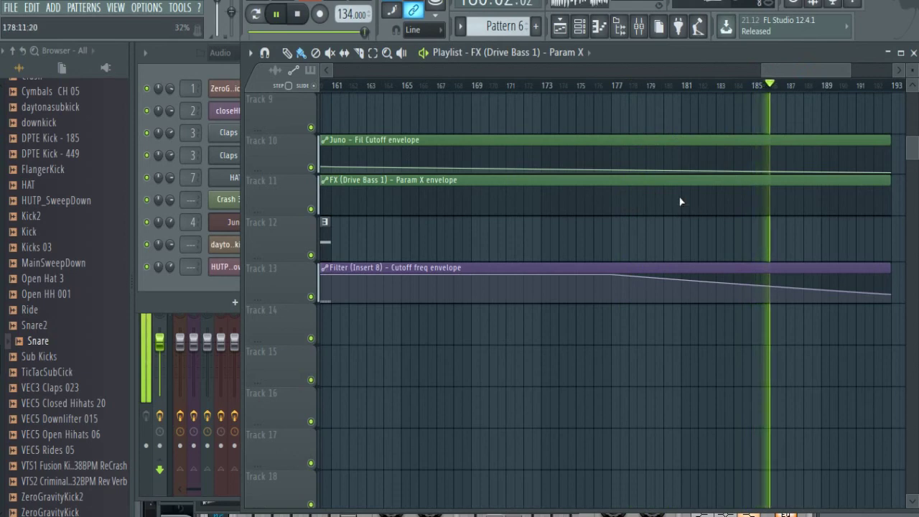
Enlarge Track 11, hold its envelope at 60% to bar 177, and add a curved rise to 85% at bar 193.
{"action": "left_click_drag", "start_coordinate": [759, 72], "coordinate": [618, 86]}
{"action": "left_click_drag", "start_coordinate": [587, 91], "coordinate": [512, 90]}
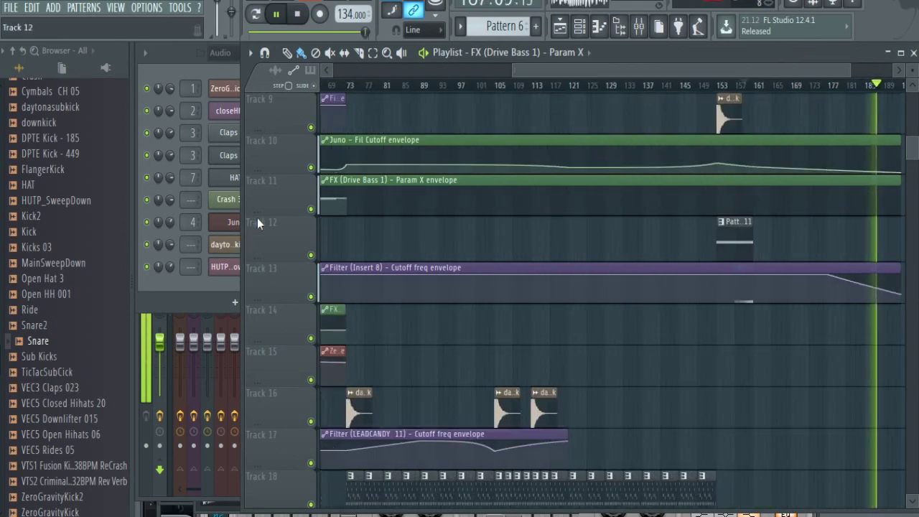
{"action": "left_click_drag", "start_coordinate": [257, 219], "coordinate": [257, 392]}
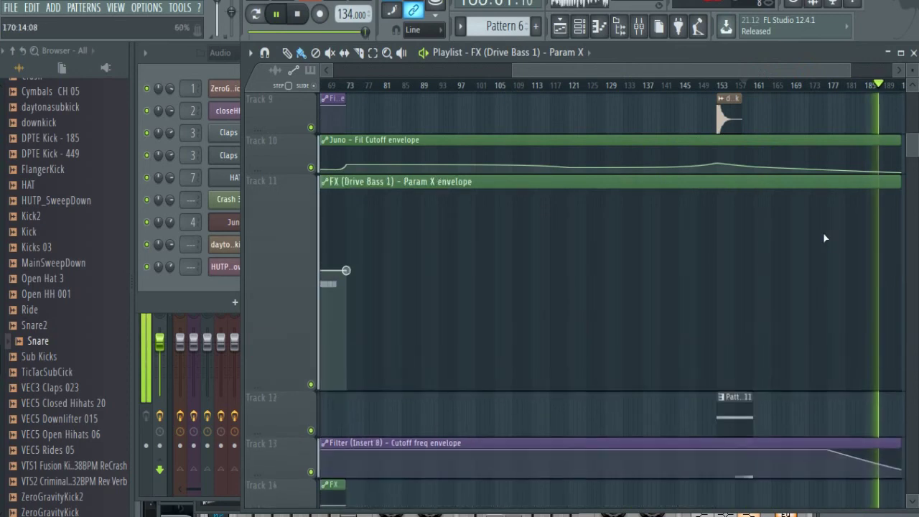
{"action": "right_click", "coordinate": [827, 269]}
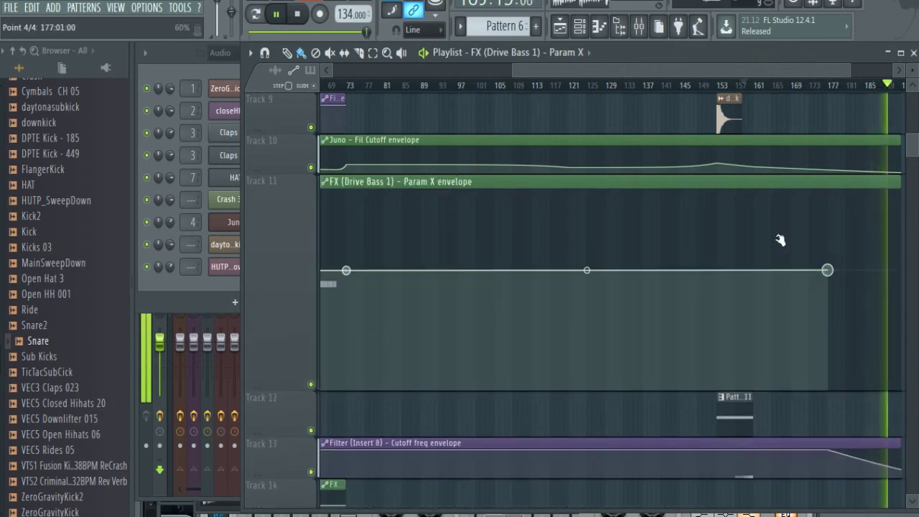
{"action": "left_click_drag", "start_coordinate": [512, 74], "coordinate": [789, 120]}
{"action": "right_click", "coordinate": [886, 222]}
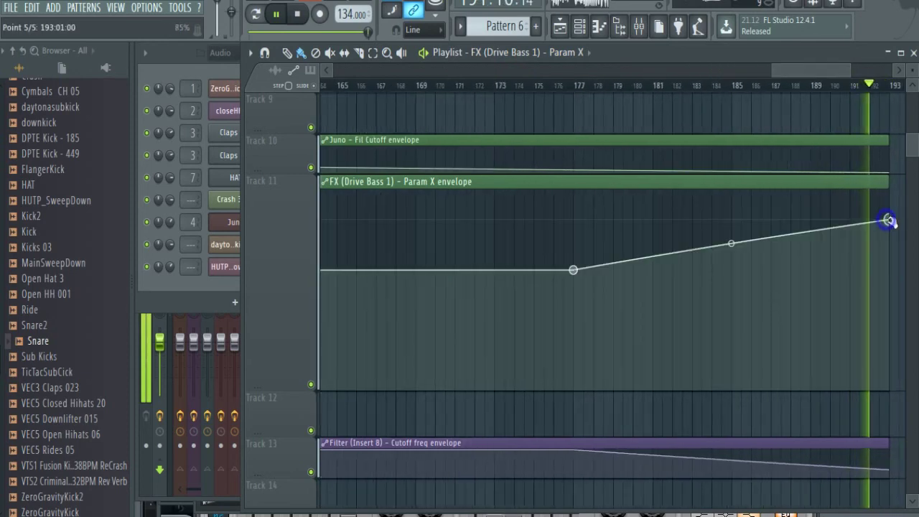
{"action": "left_click_drag", "start_coordinate": [732, 246], "coordinate": [727, 237]}
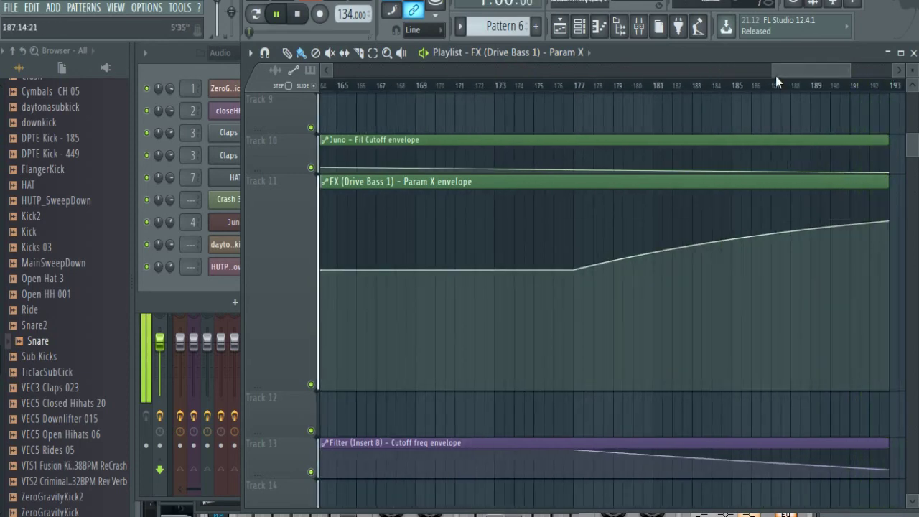
Shrink Track 11 back to the height of the neighbouring tracks.
{"action": "left_click_drag", "start_coordinate": [774, 76], "coordinate": [337, 90]}
{"action": "scroll", "coordinate": [514, 274], "scroll_direction": "down", "scroll_amount": 4}
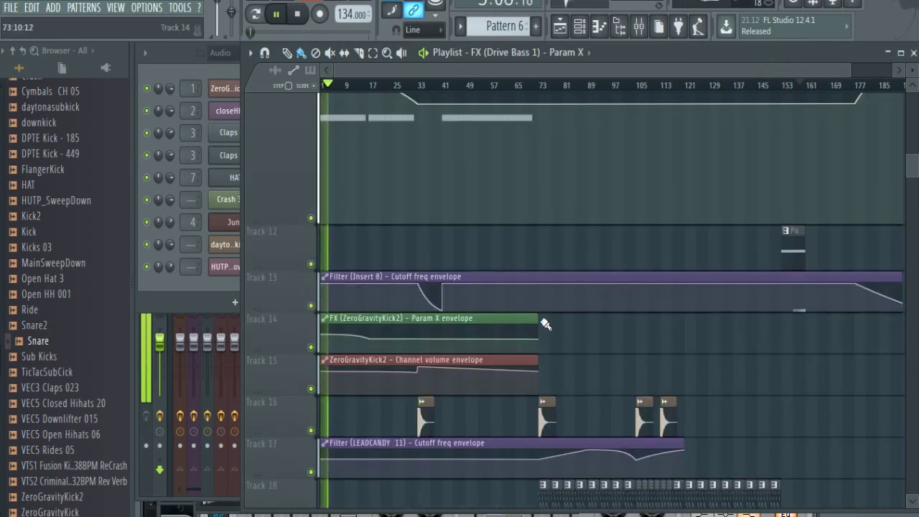
{"action": "scroll", "coordinate": [539, 318], "scroll_direction": "down", "scroll_amount": 5}
{"action": "scroll", "coordinate": [262, 379], "scroll_direction": "up", "scroll_amount": 9}
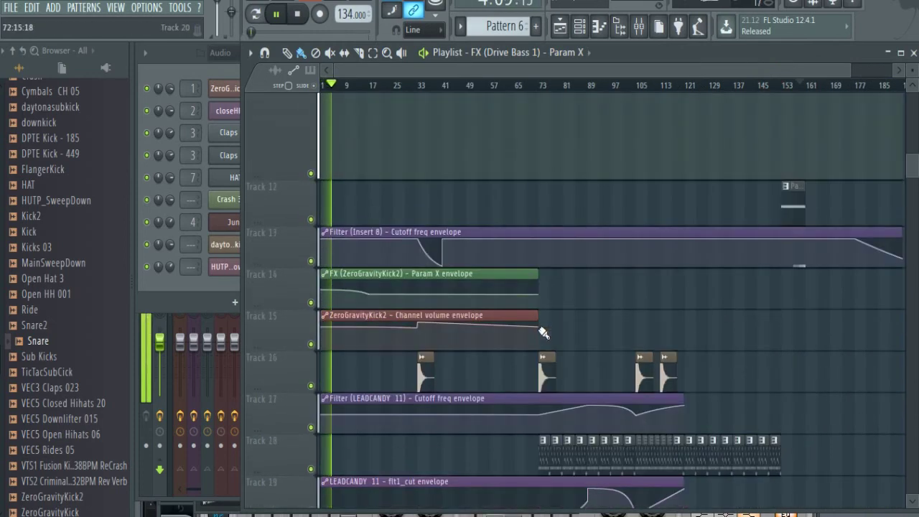
{"action": "left_click_drag", "start_coordinate": [264, 273], "coordinate": [277, 219]}
Enlarge Track 8 and add a point at bar 161 to the FX (Juno) Param X envelope, keeping it nearly level.
{"action": "scroll", "coordinate": [322, 295], "scroll_direction": "up", "scroll_amount": 6}
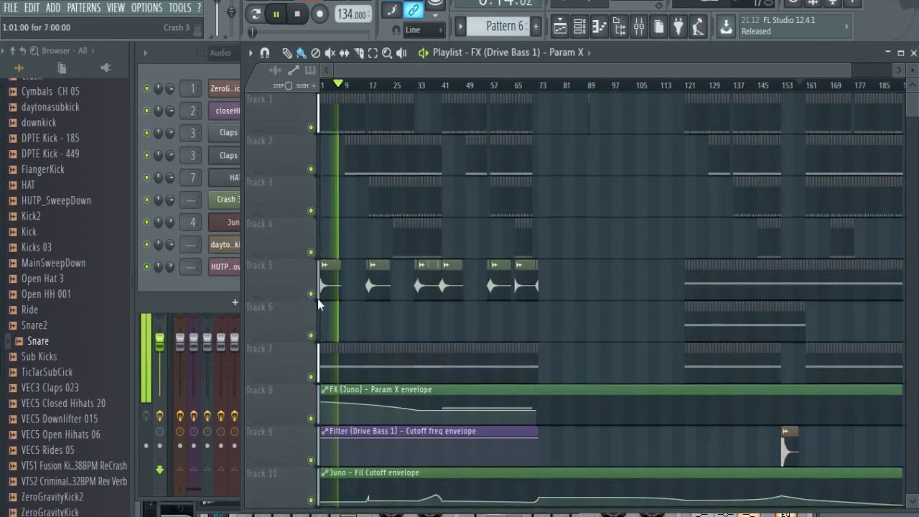
{"action": "scroll", "coordinate": [319, 296], "scroll_direction": "down", "scroll_amount": 19}
{"action": "scroll", "coordinate": [352, 242], "scroll_direction": "down", "scroll_amount": 3}
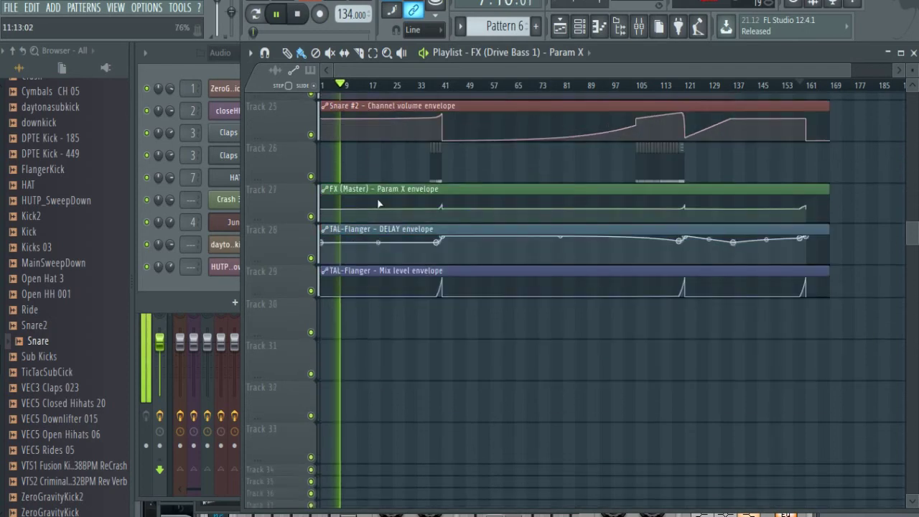
{"action": "left_click", "coordinate": [432, 66]}
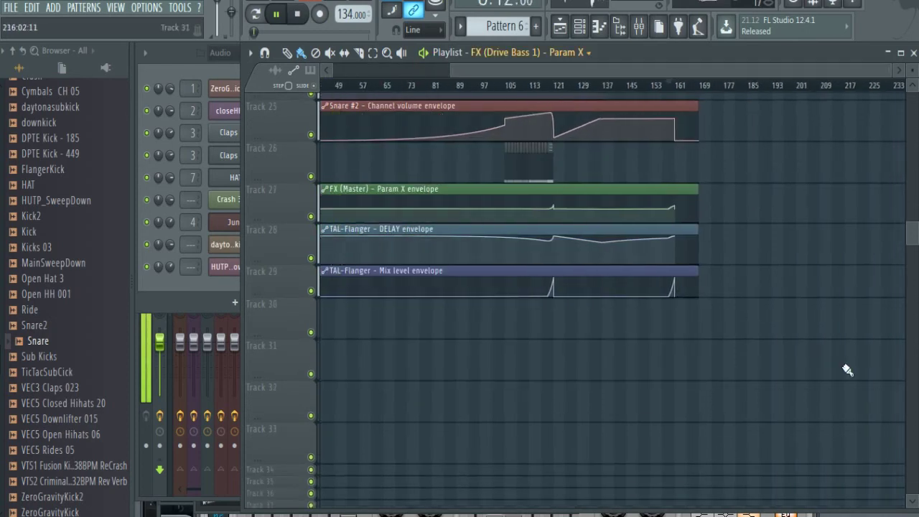
{"action": "scroll", "coordinate": [836, 364], "scroll_direction": "up", "scroll_amount": 19}
{"action": "scroll", "coordinate": [831, 360], "scroll_direction": "up", "scroll_amount": 3}
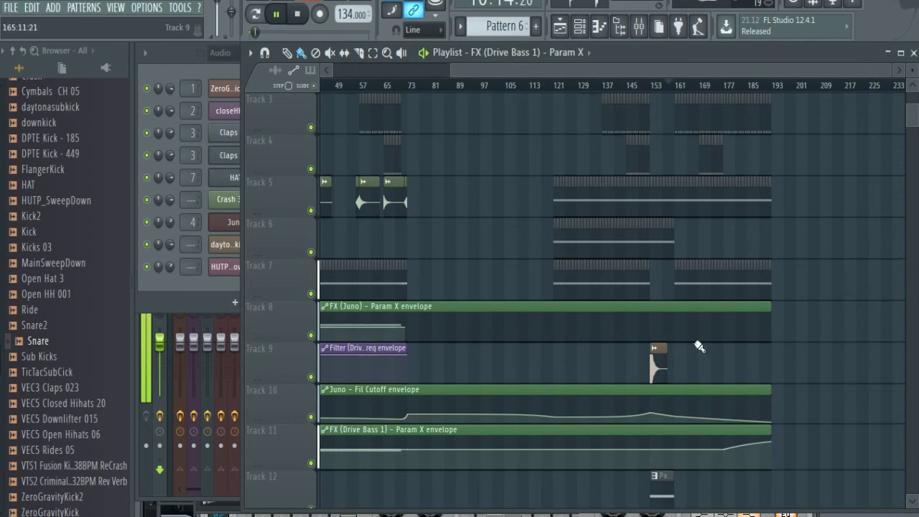
{"action": "left_click_drag", "start_coordinate": [263, 338], "coordinate": [664, 493]}
{"action": "scroll", "coordinate": [703, 334], "scroll_direction": "down", "scroll_amount": 2}
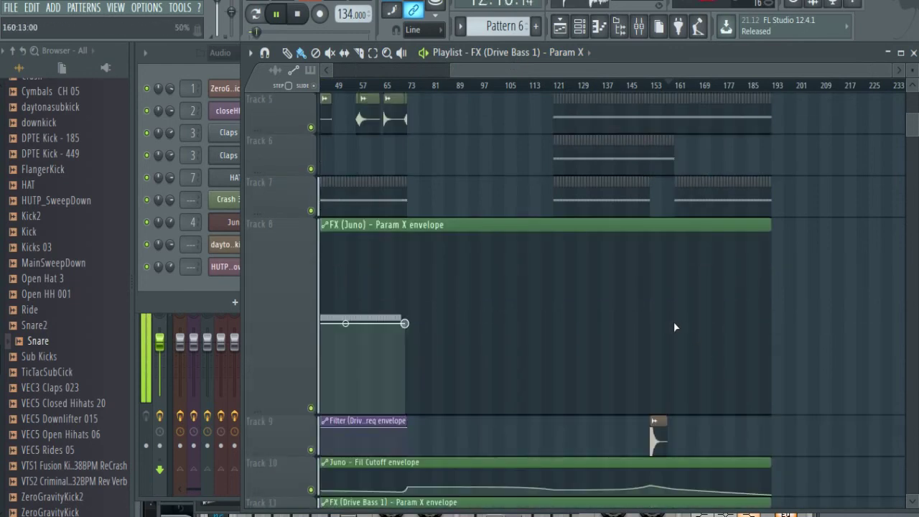
{"action": "left_click", "coordinate": [673, 322]}
{"action": "left_click_drag", "start_coordinate": [674, 322], "coordinate": [675, 320]}
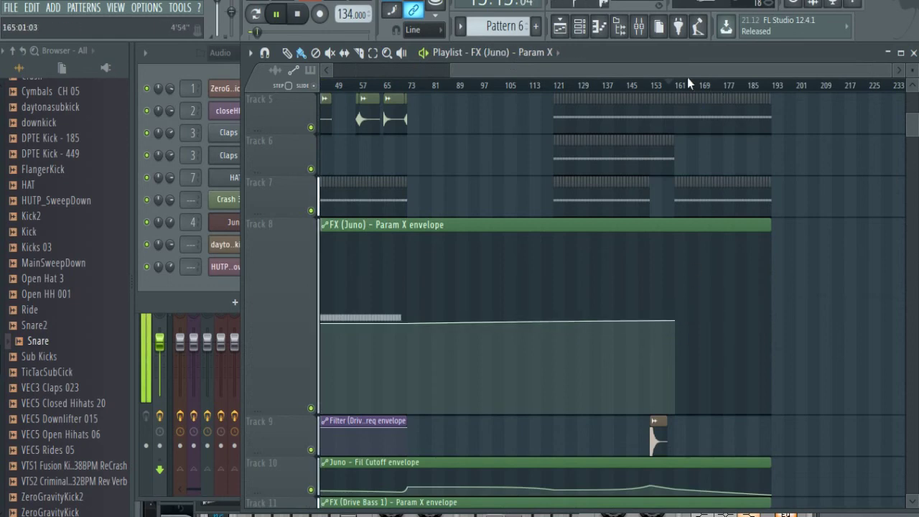
Add a higher end point to the FX (Juno) envelope near bar 193 and bend the rise from bar 161 downward.
{"action": "left_click", "coordinate": [668, 84]}
{"action": "left_click_drag", "start_coordinate": [562, 74], "coordinate": [672, 77]}
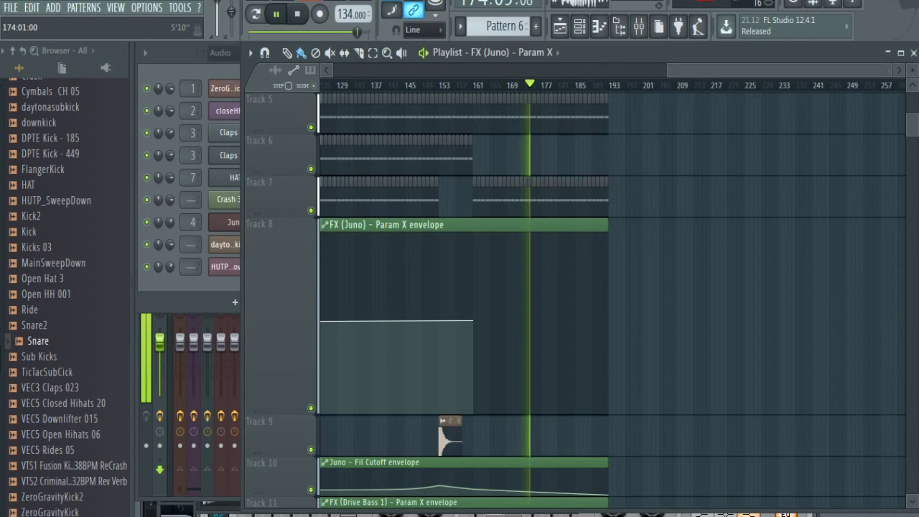
{"action": "mouse_move", "coordinate": [893, 78]}
{"action": "left_mouse_down"}
{"action": "mouse_move", "coordinate": [761, 73]}
{"action": "mouse_move", "coordinate": [802, 76]}
{"action": "left_mouse_up"}
{"action": "left_click", "coordinate": [829, 275]}
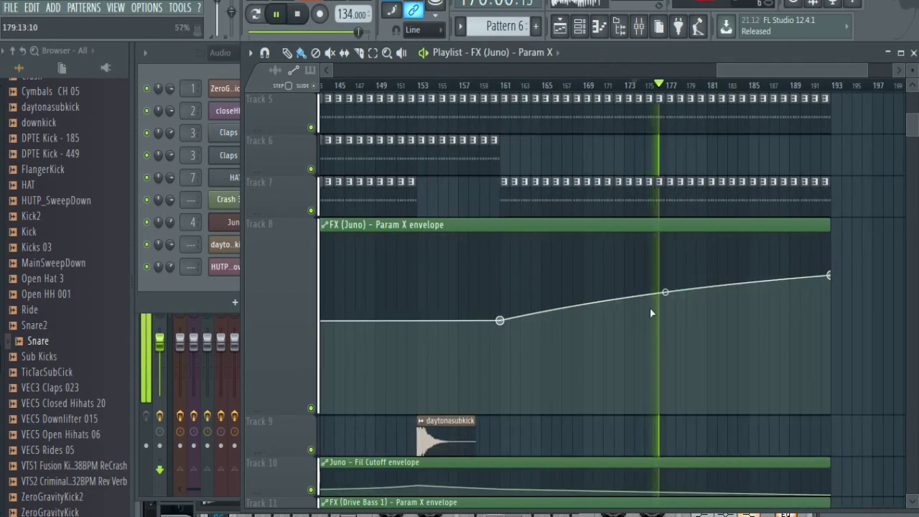
{"action": "mouse_move", "coordinate": [664, 293]}
{"action": "left_mouse_down"}
{"action": "mouse_move", "coordinate": [665, 307]}
{"action": "mouse_move", "coordinate": [679, 303]}
{"action": "mouse_move", "coordinate": [667, 306]}
{"action": "left_mouse_up"}
Create an upward jump at bar 177 with two stacked points, the lower at 59%, and move the end point to bar 193.
{"action": "right_click", "coordinate": [680, 294]}
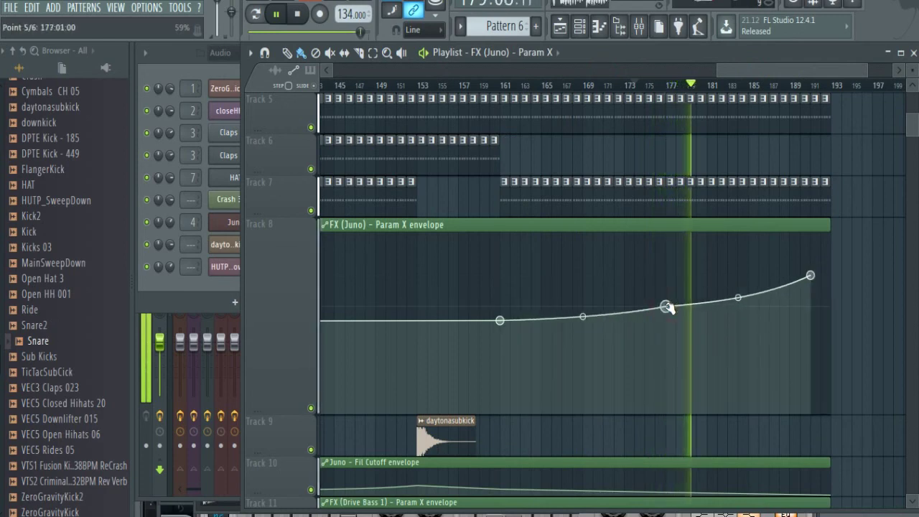
{"action": "right_click", "coordinate": [666, 291]}
{"action": "left_click_drag", "start_coordinate": [799, 275], "coordinate": [825, 271]}
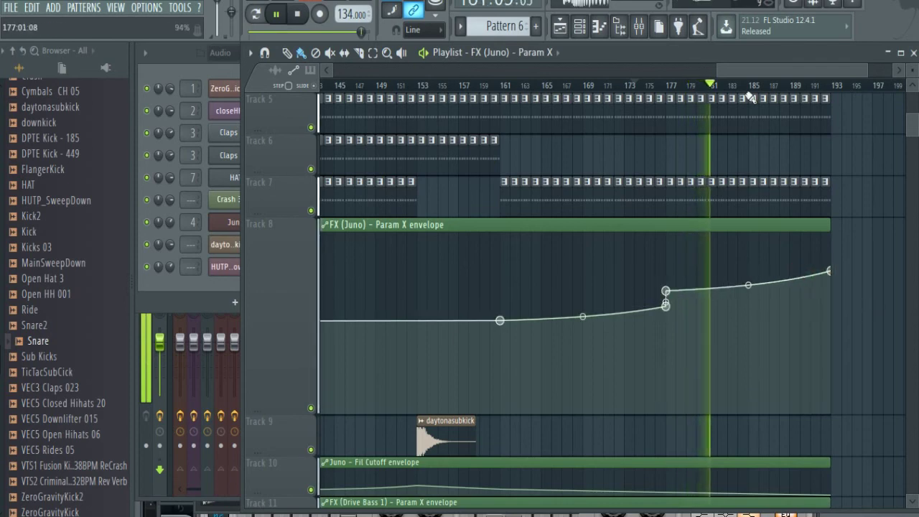
Reduce Track 8 to normal height after checking the surrounding tracks between bars 121 and 173.
{"action": "left_click_drag", "start_coordinate": [734, 67], "coordinate": [668, 74]}
{"action": "scroll", "coordinate": [726, 218], "scroll_direction": "up", "scroll_amount": 4}
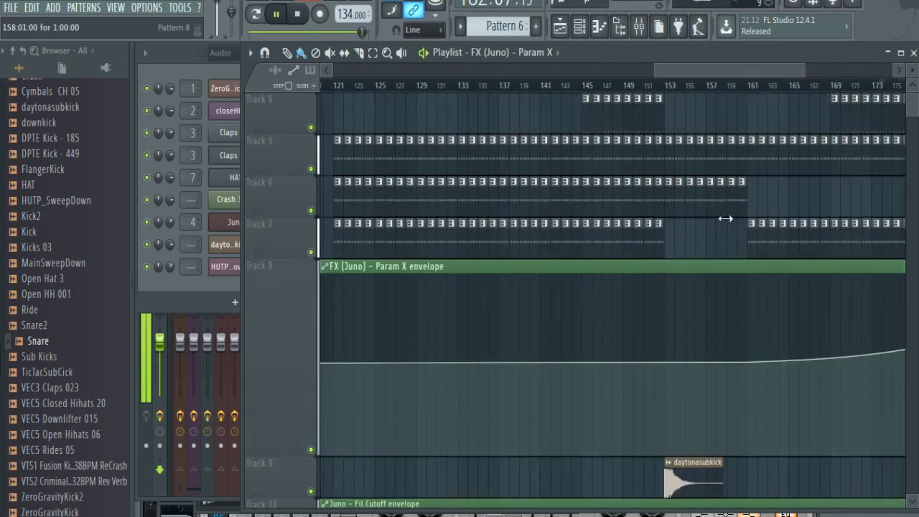
{"action": "scroll", "coordinate": [718, 209], "scroll_direction": "down", "scroll_amount": 6}
{"action": "scroll", "coordinate": [714, 209], "scroll_direction": "down", "scroll_amount": 5}
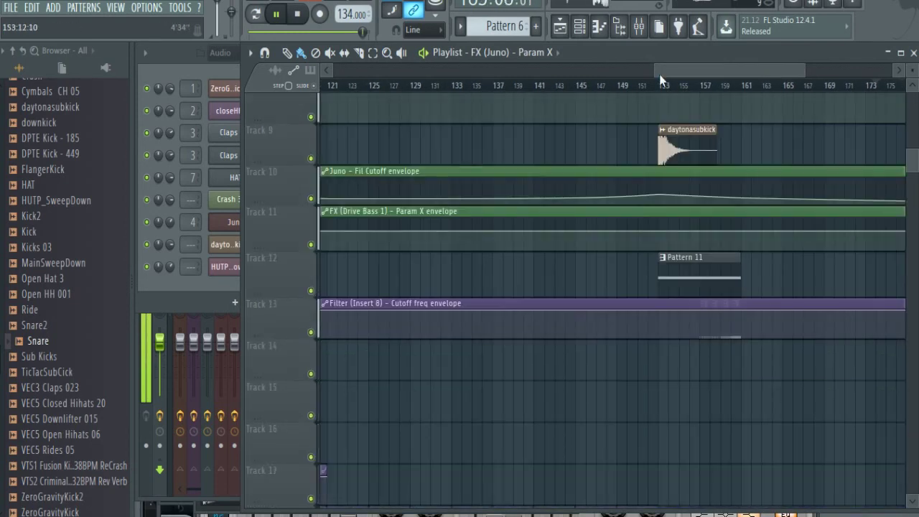
{"action": "left_click_drag", "start_coordinate": [599, 80], "coordinate": [572, 71]}
{"action": "scroll", "coordinate": [611, 305], "scroll_direction": "up", "scroll_amount": 6}
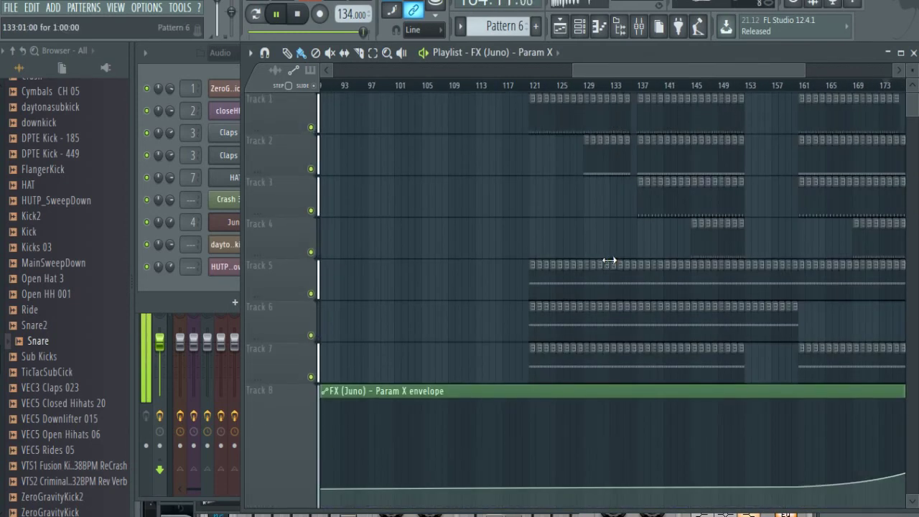
{"action": "scroll", "coordinate": [399, 360], "scroll_direction": "down", "scroll_amount": 3}
{"action": "left_click_drag", "start_coordinate": [256, 381], "coordinate": [267, 267]}
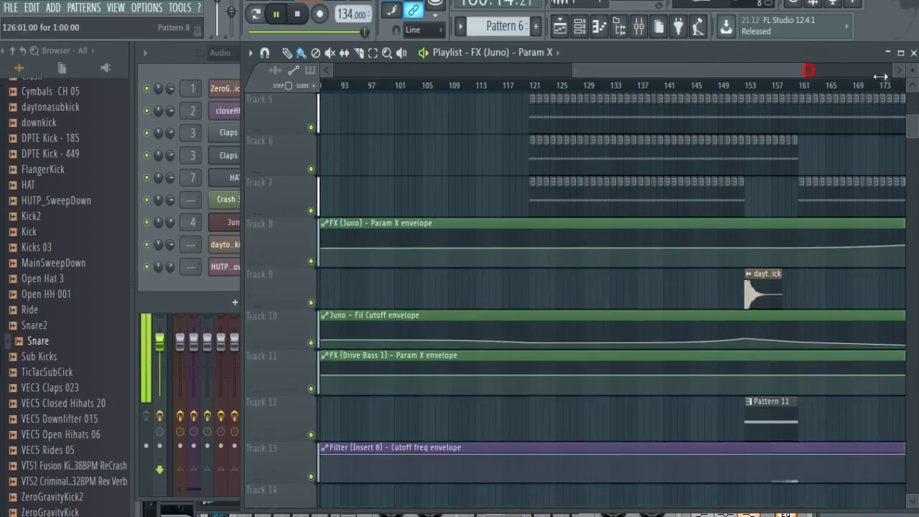
Place Crash 3 clips on Track 9 at bars 121 and 137 and play from bar 137.
{"action": "left_click_drag", "start_coordinate": [809, 70], "coordinate": [594, 99]}
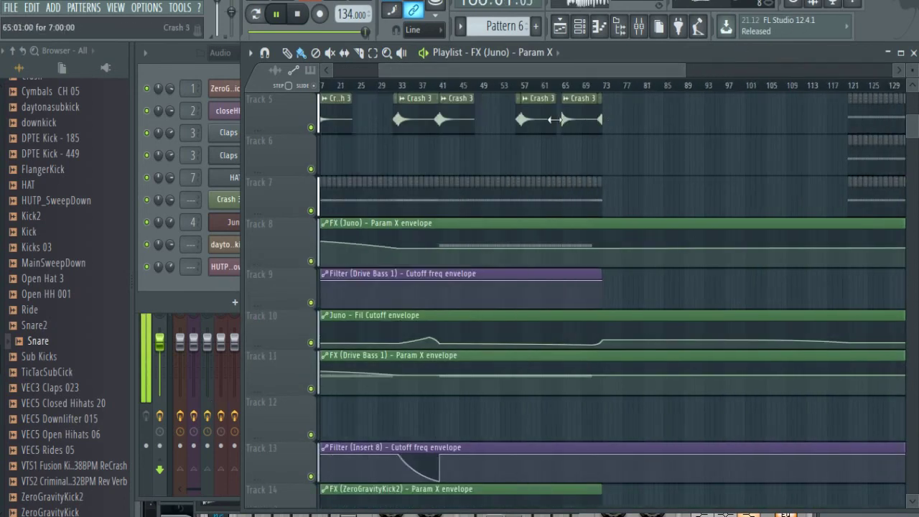
{"action": "left_click_drag", "start_coordinate": [497, 83], "coordinate": [587, 100]}
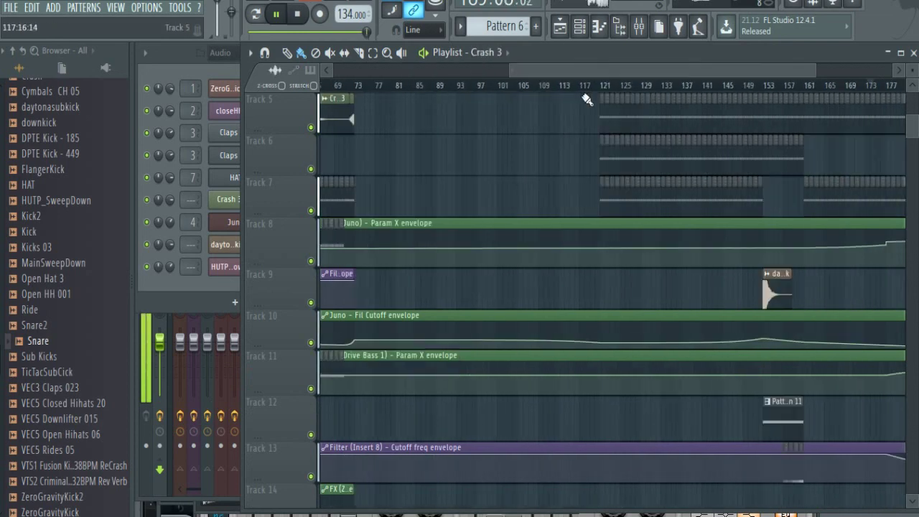
{"action": "left_click", "coordinate": [612, 294]}
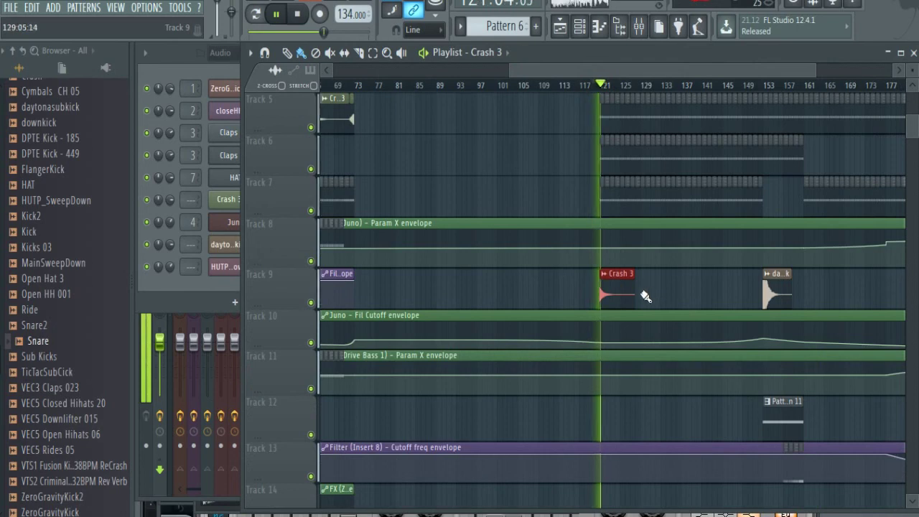
{"action": "left_click", "coordinate": [643, 294]}
{"action": "left_click_drag", "start_coordinate": [650, 294], "coordinate": [694, 294]}
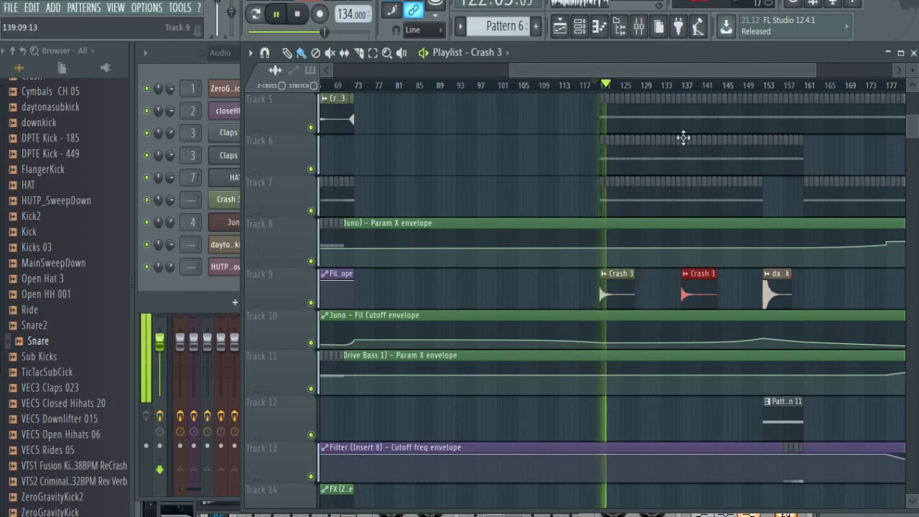
{"action": "left_click", "coordinate": [684, 86]}
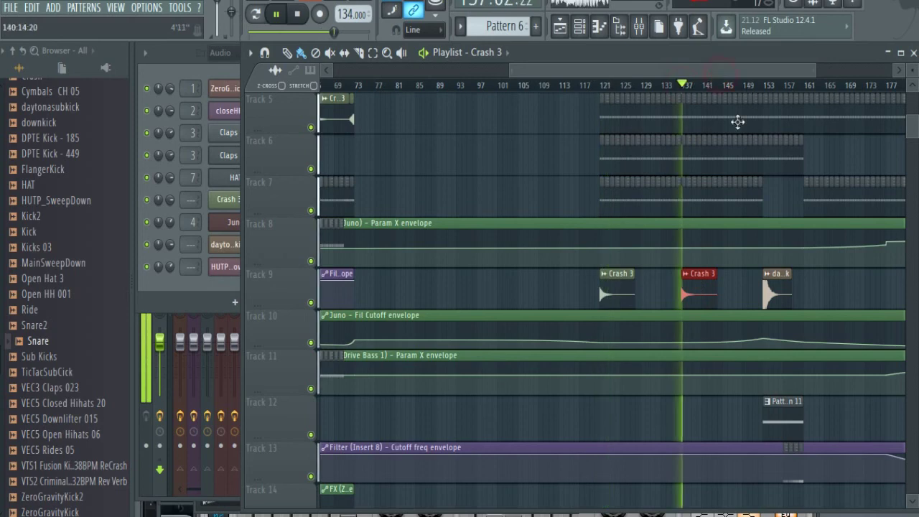
Lengthen the ZeroGravityKick2 channel volume envelope clip on Track 15 to about bar 87.
{"action": "scroll", "coordinate": [724, 136], "scroll_direction": "right", "scroll_amount": 3}
{"action": "scroll", "coordinate": [632, 230], "scroll_direction": "up", "scroll_amount": 3}
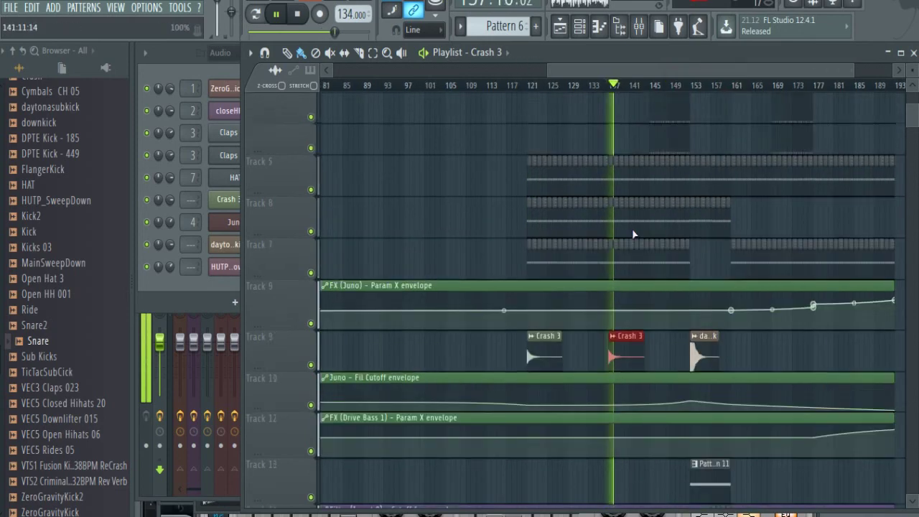
{"action": "scroll", "coordinate": [502, 220], "scroll_direction": "down", "scroll_amount": 8}
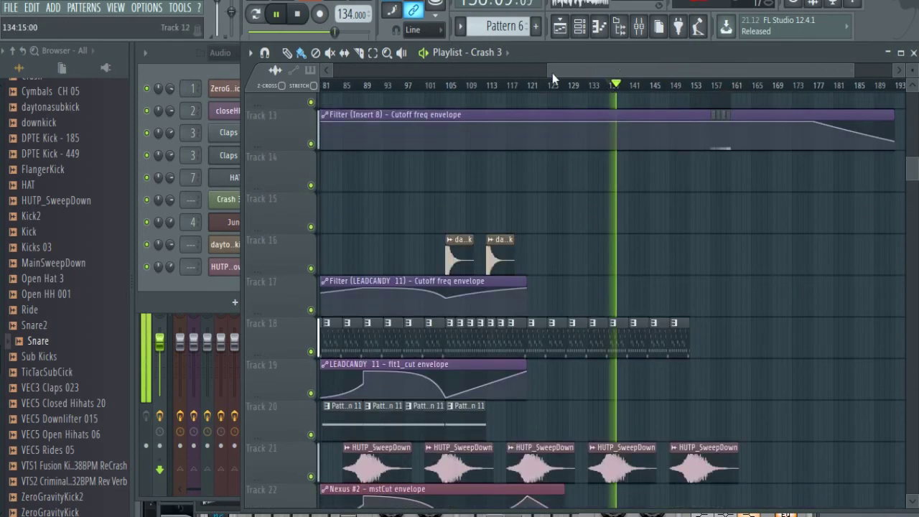
{"action": "left_click_drag", "start_coordinate": [548, 73], "coordinate": [334, 72]}
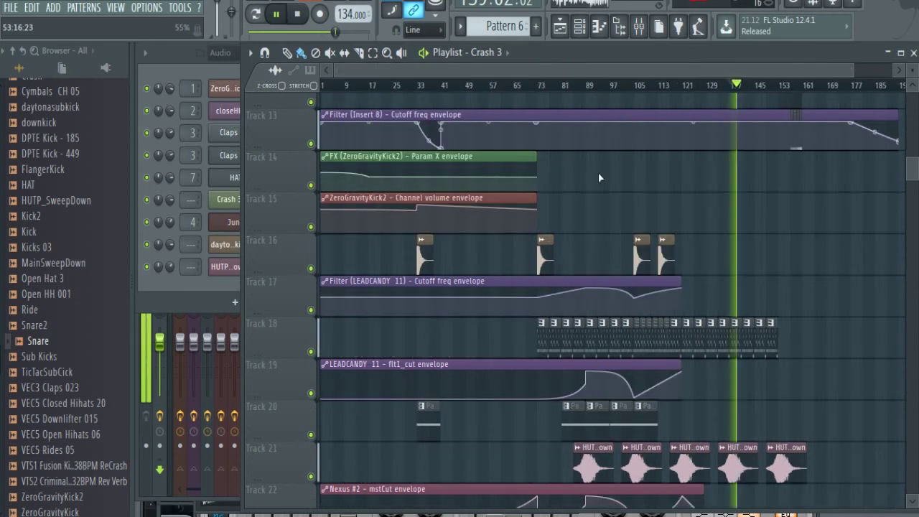
{"action": "left_click", "coordinate": [541, 207]}
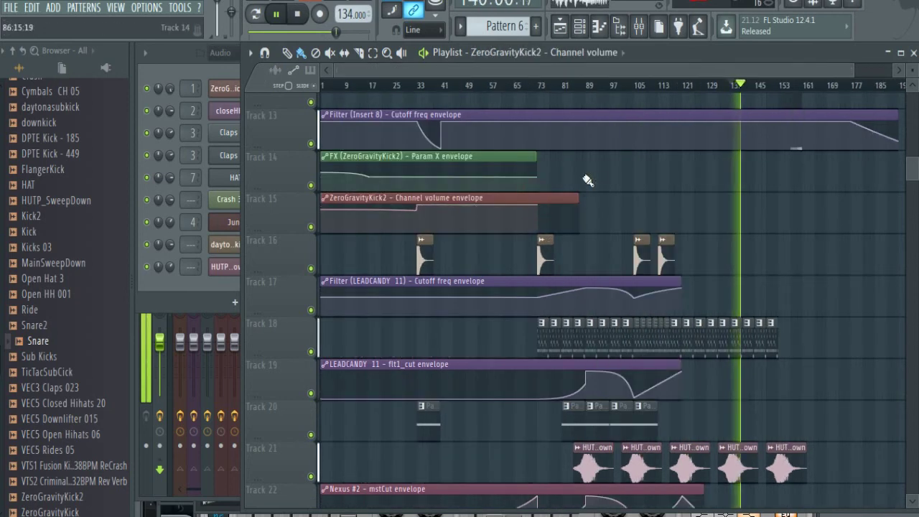
{"action": "left_click_drag", "start_coordinate": [335, 72], "coordinate": [629, 87]}
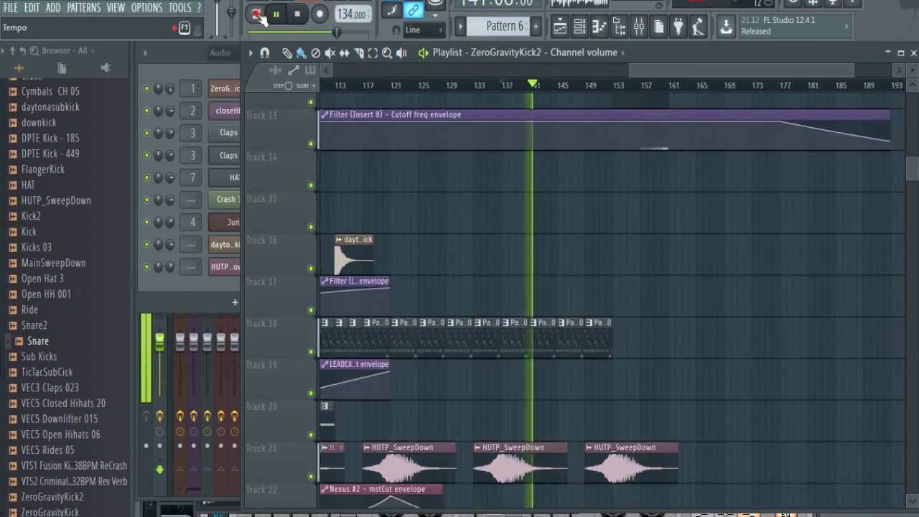
Place Crash 3 clips on Track 14 at bars 153, 161 and 177, making the first one 8 bars long.
{"action": "left_click", "coordinate": [256, 14]}
{"action": "scroll", "coordinate": [620, 168], "scroll_direction": "up", "scroll_amount": 3}
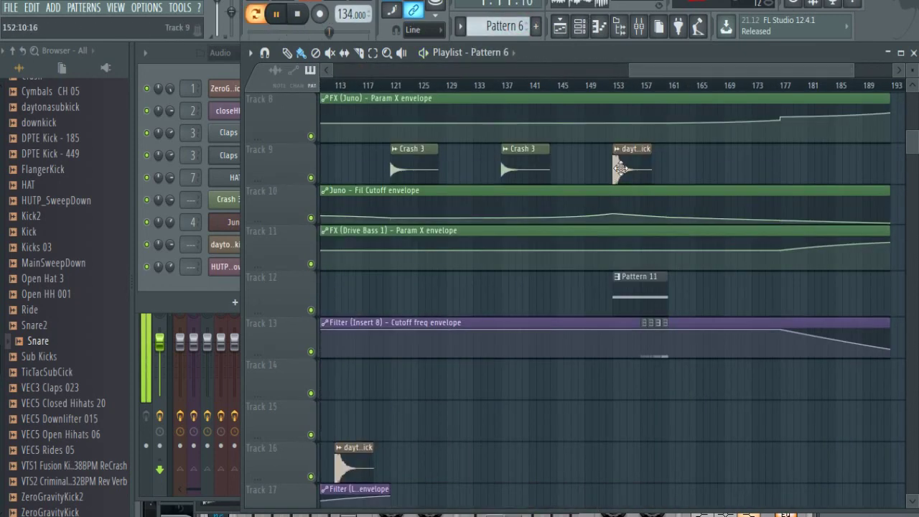
{"action": "left_click", "coordinate": [529, 160]}
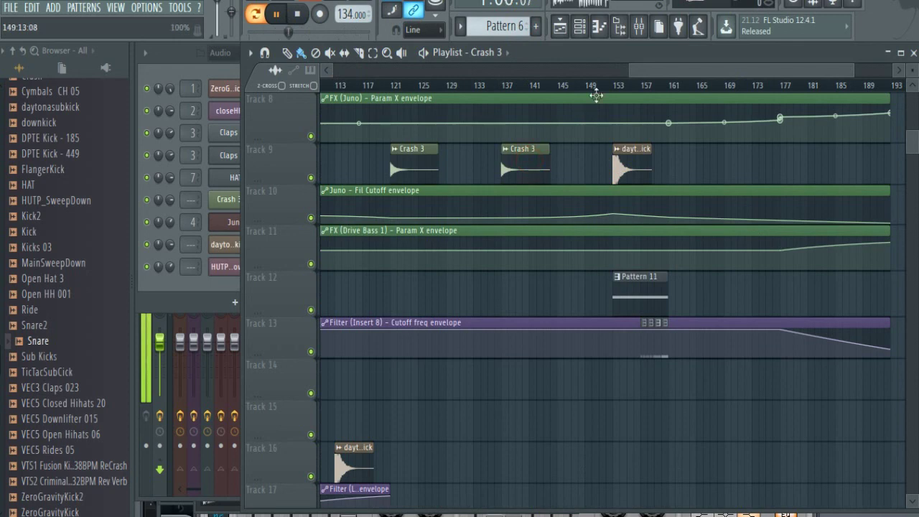
{"action": "left_click", "coordinate": [621, 376]}
{"action": "left_click", "coordinate": [625, 89]}
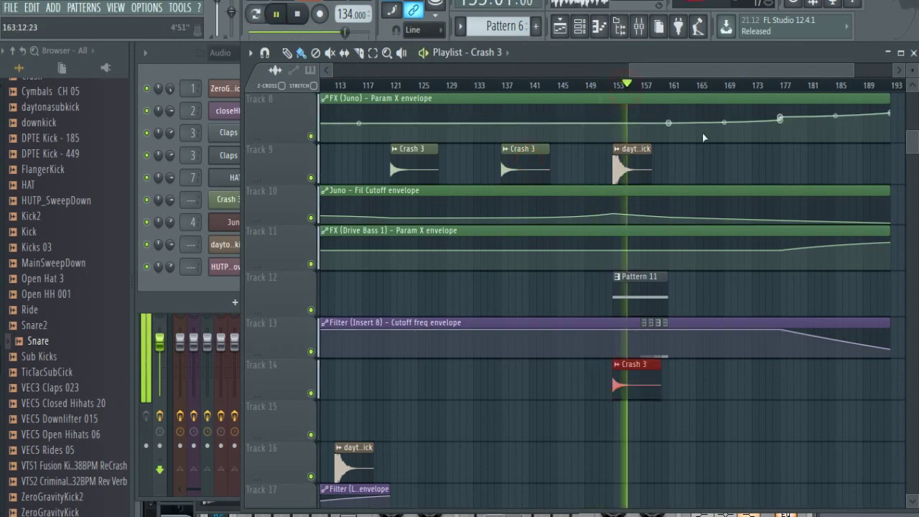
{"action": "left_click", "coordinate": [674, 388]}
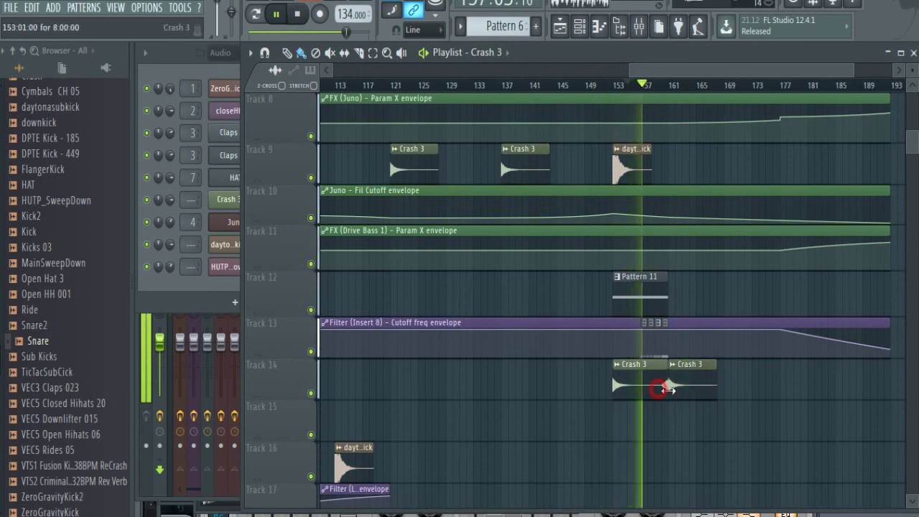
{"action": "left_click", "coordinate": [785, 386]}
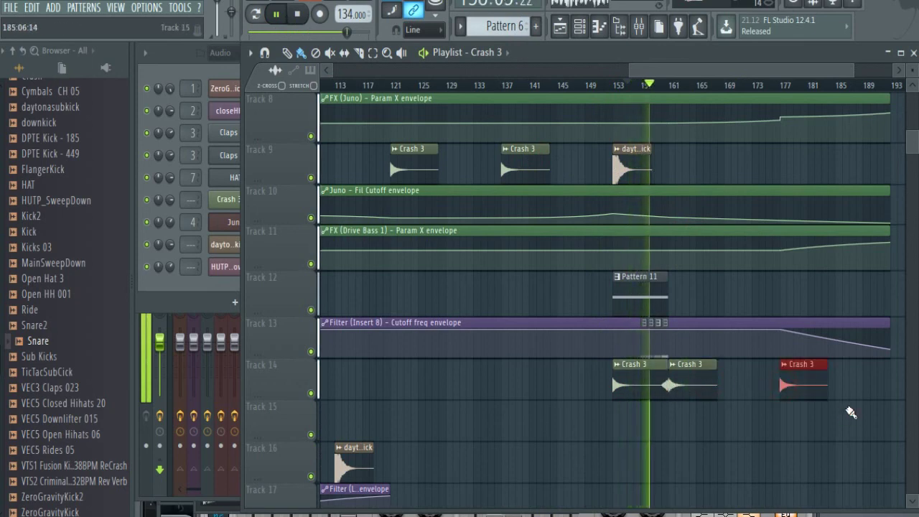
Solo Tracks 6 and 7 in turn while playing from about bar 141, then restore all tracks.
{"action": "scroll", "coordinate": [812, 495], "scroll_direction": "up", "scroll_amount": 5}
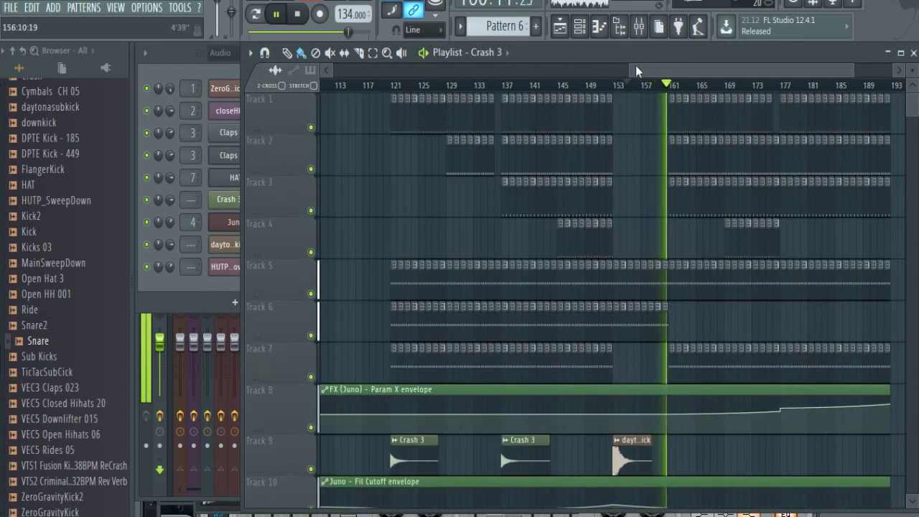
{"action": "left_click_drag", "start_coordinate": [636, 71], "coordinate": [742, 91]}
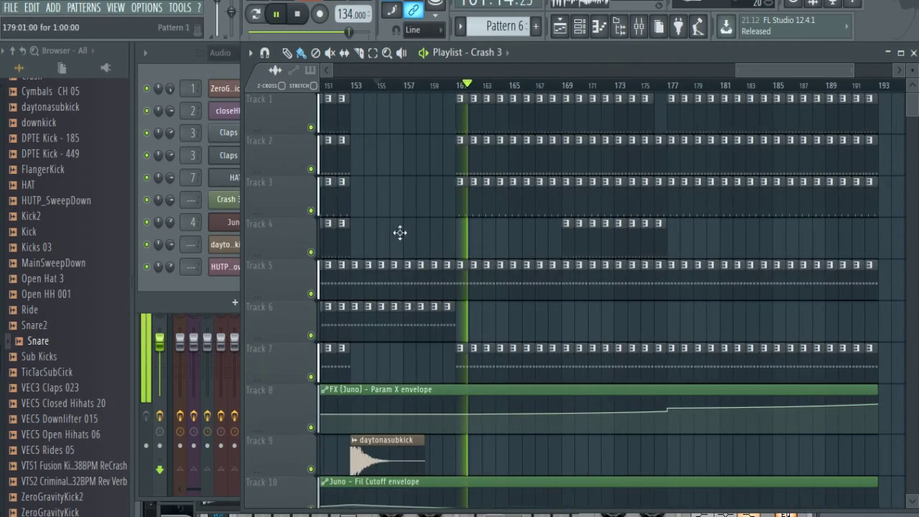
{"action": "right_click", "coordinate": [311, 334]}
{"action": "right_click", "coordinate": [312, 376]}
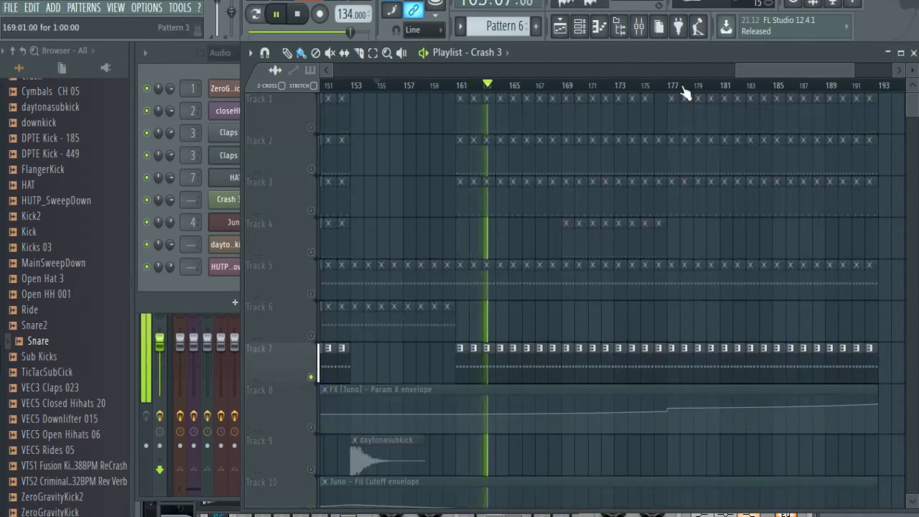
{"action": "left_click_drag", "start_coordinate": [758, 71], "coordinate": [723, 71]}
{"action": "left_click", "coordinate": [371, 84]}
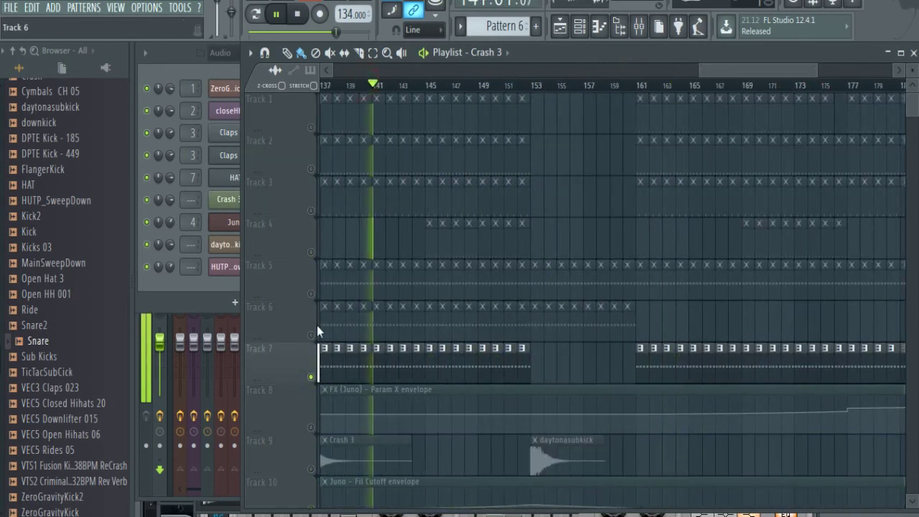
{"action": "right_click", "coordinate": [311, 334]}
{"action": "right_click", "coordinate": [311, 334]}
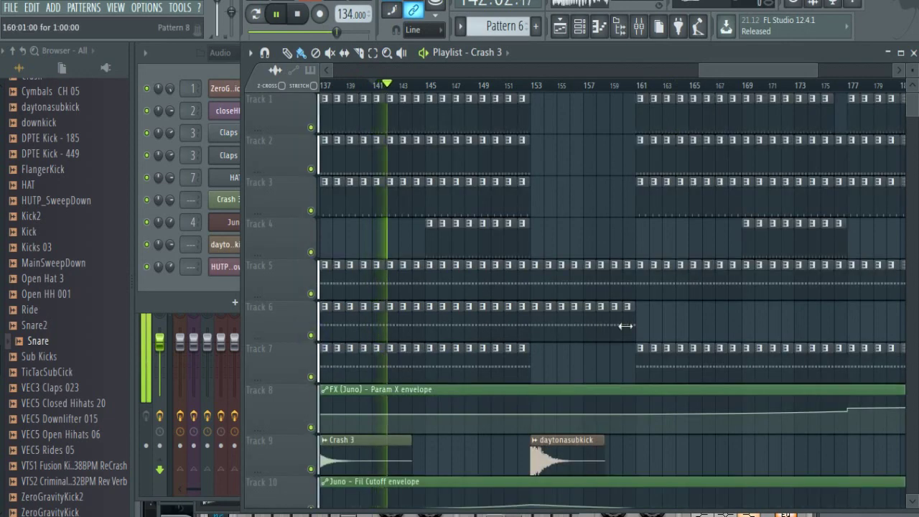
Delete the Pattern 8 clips on Track 6 between bars 153 and 161 and play from about bar 156.
{"action": "left_click", "coordinate": [625, 329]}
{"action": "left_click", "coordinate": [569, 84]}
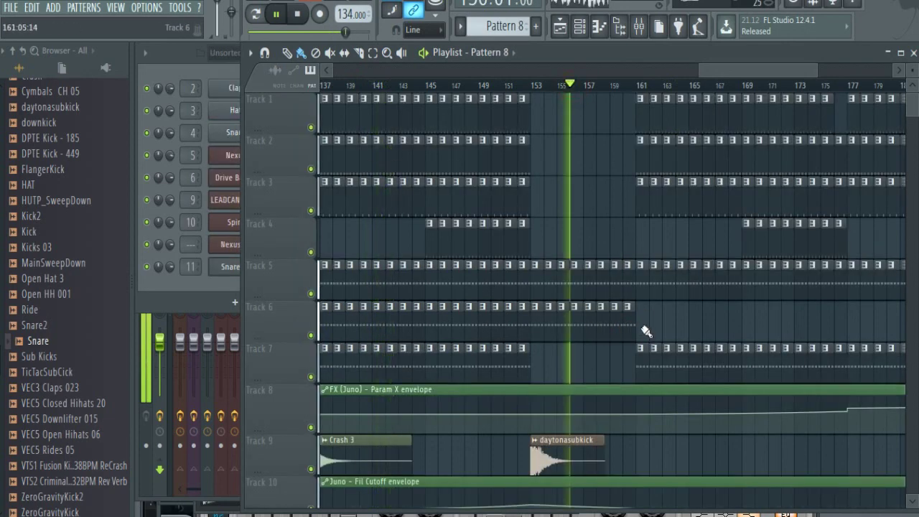
{"action": "left_click_drag", "start_coordinate": [534, 326], "coordinate": [632, 328]}
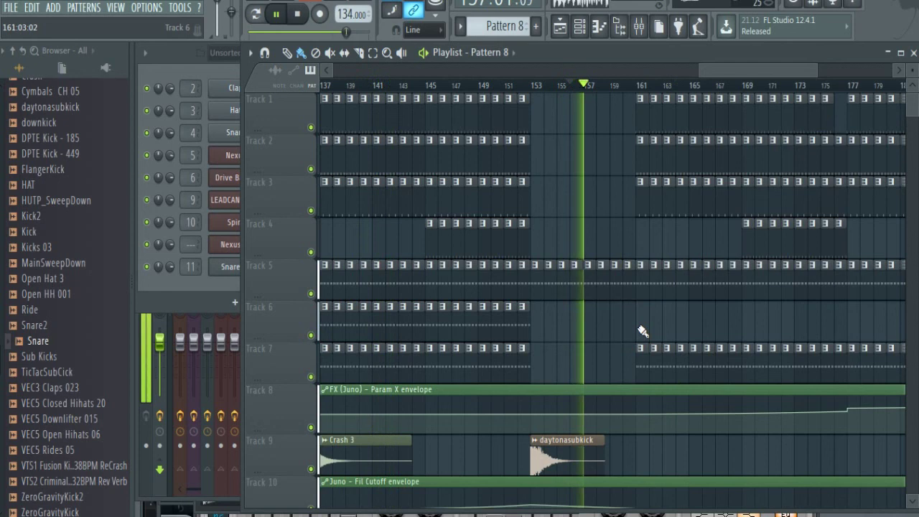
Fill Track 6 with Pattern 8 clips from bar 161 up to bar 177, check the transition in playback and stop.
{"action": "key", "text": "ctrl+v"}
{"action": "left_click", "coordinate": [727, 84]}
{"action": "left_click_drag", "start_coordinate": [741, 73], "coordinate": [774, 76]}
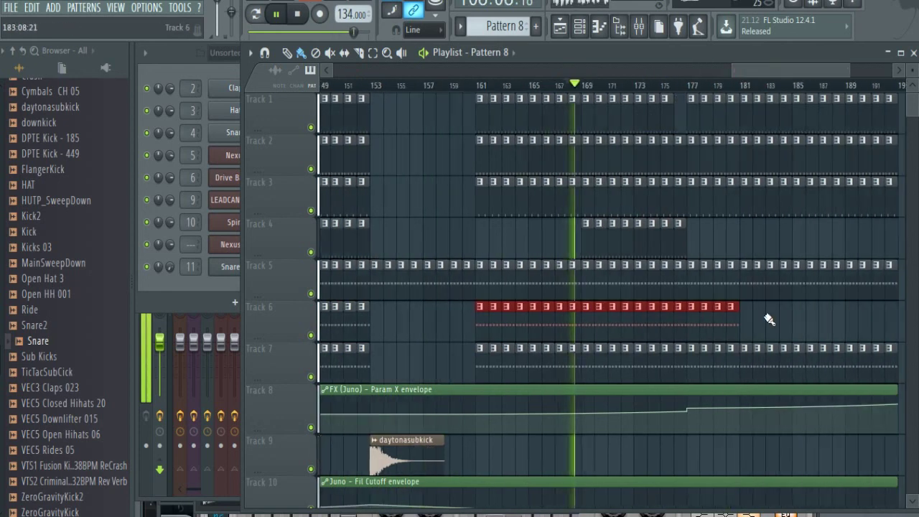
{"action": "left_click_drag", "start_coordinate": [695, 326], "coordinate": [734, 329]}
{"action": "left_click", "coordinate": [662, 86]}
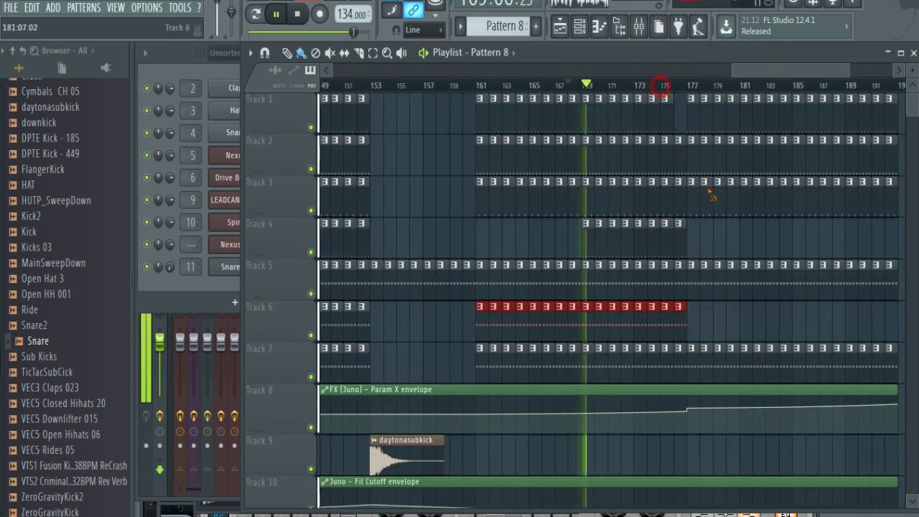
{"action": "left_click", "coordinate": [728, 327]}
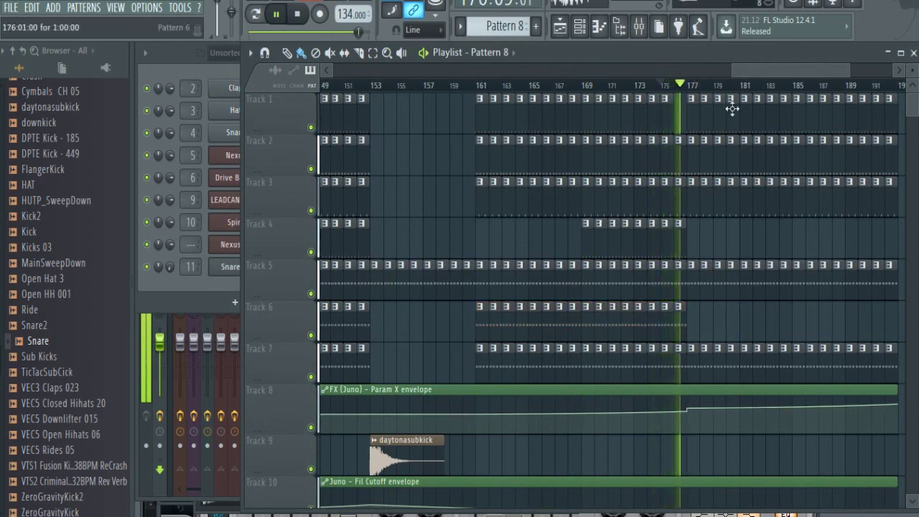
{"action": "left_click_drag", "start_coordinate": [761, 69], "coordinate": [252, 75]}
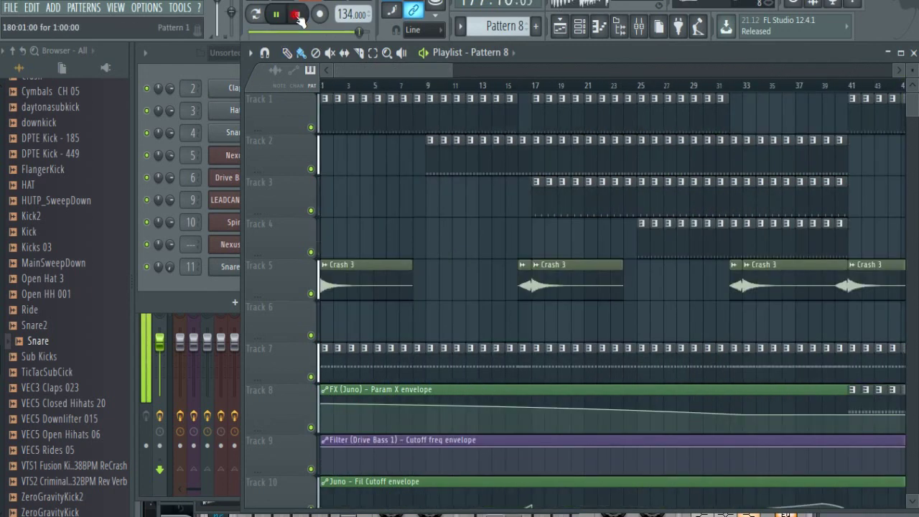
{"action": "left_click", "coordinate": [296, 16]}
Open the VEC4 Sub Kicks folder among the VEC4 Bassdrums in the FL Studio 12 samples.
{"action": "scroll", "coordinate": [83, 237], "scroll_direction": "up", "scroll_amount": 6}
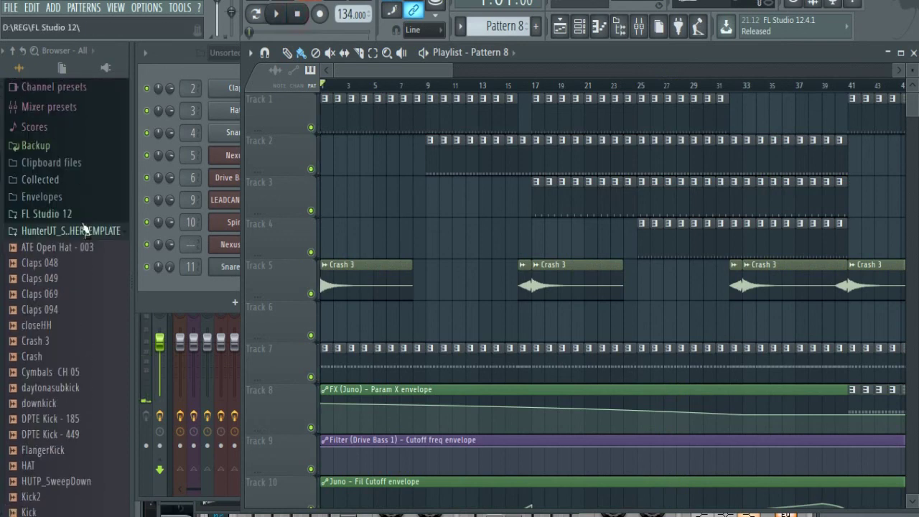
{"action": "left_click", "coordinate": [82, 237]}
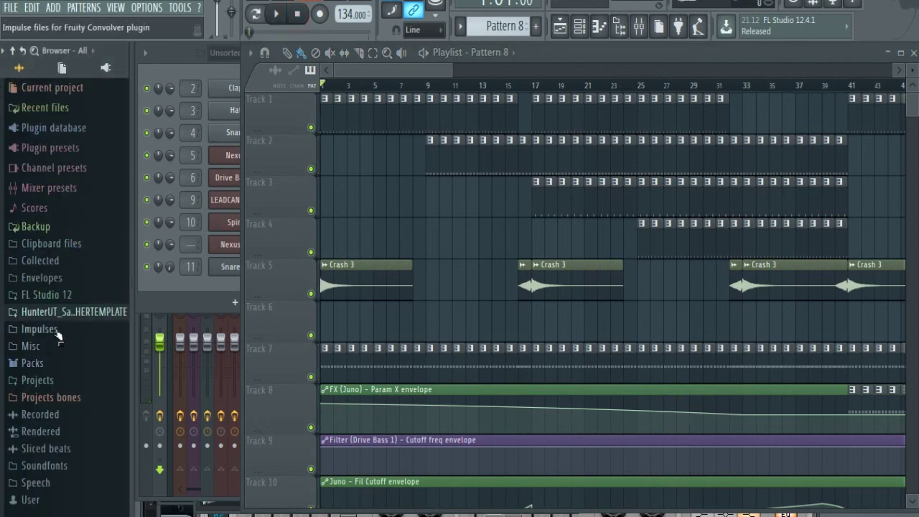
{"action": "left_click", "coordinate": [58, 294]}
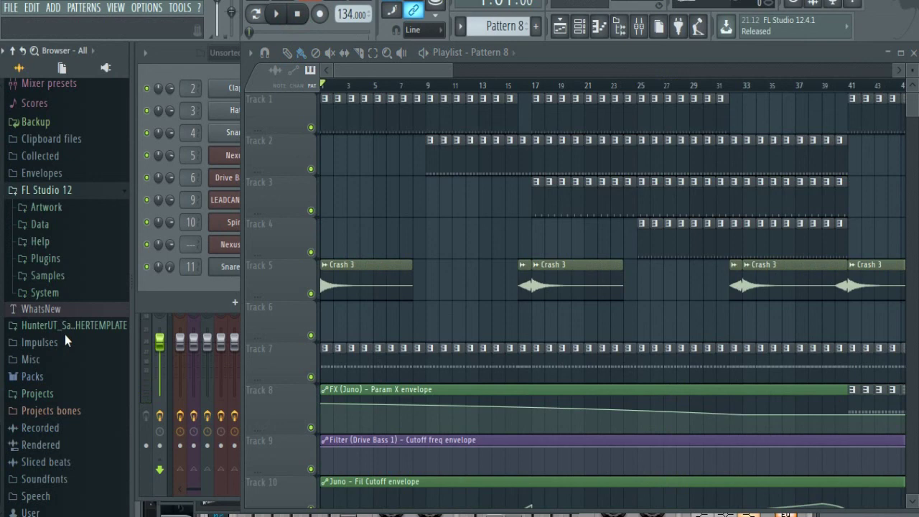
{"action": "left_click", "coordinate": [68, 277]}
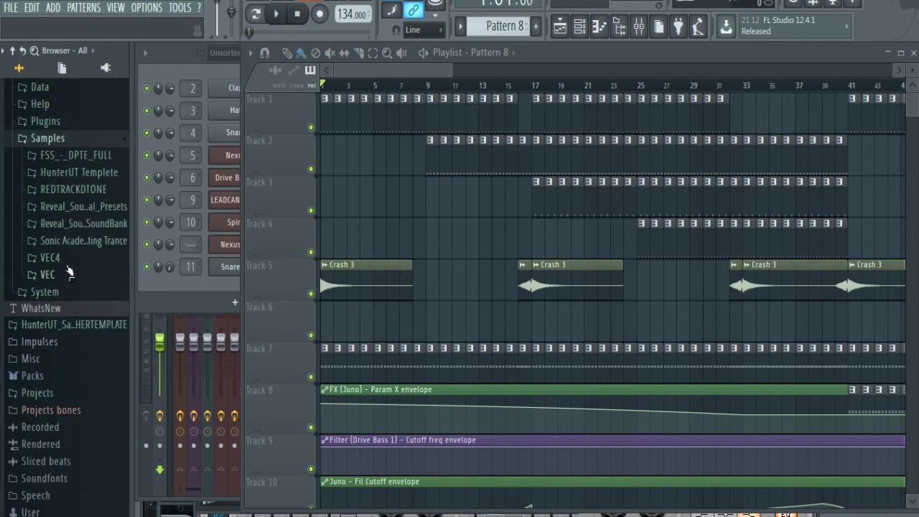
{"action": "left_click", "coordinate": [50, 257]}
{"action": "left_click", "coordinate": [85, 274]}
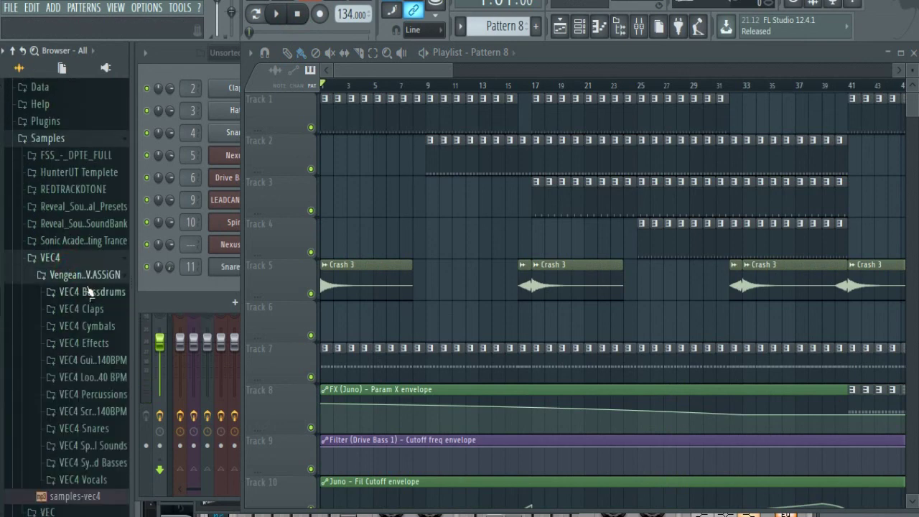
{"action": "left_click", "coordinate": [90, 291]}
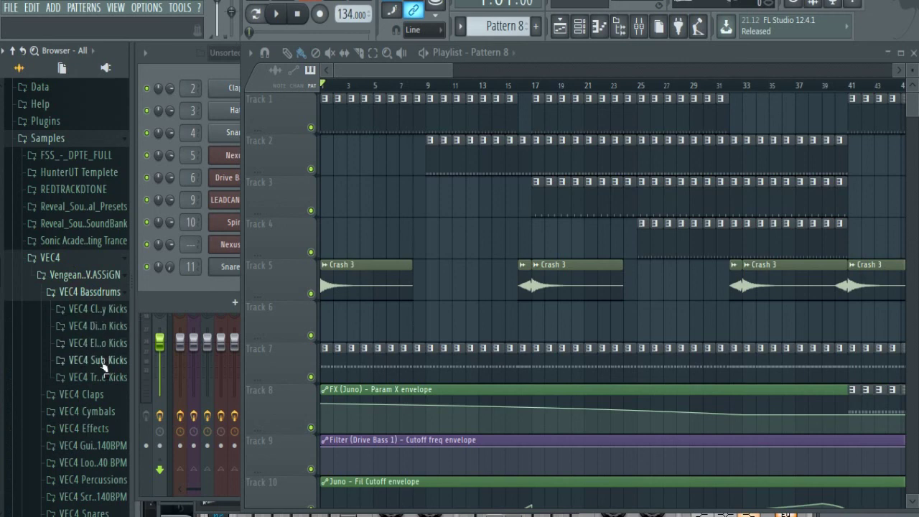
{"action": "left_click", "coordinate": [98, 360]}
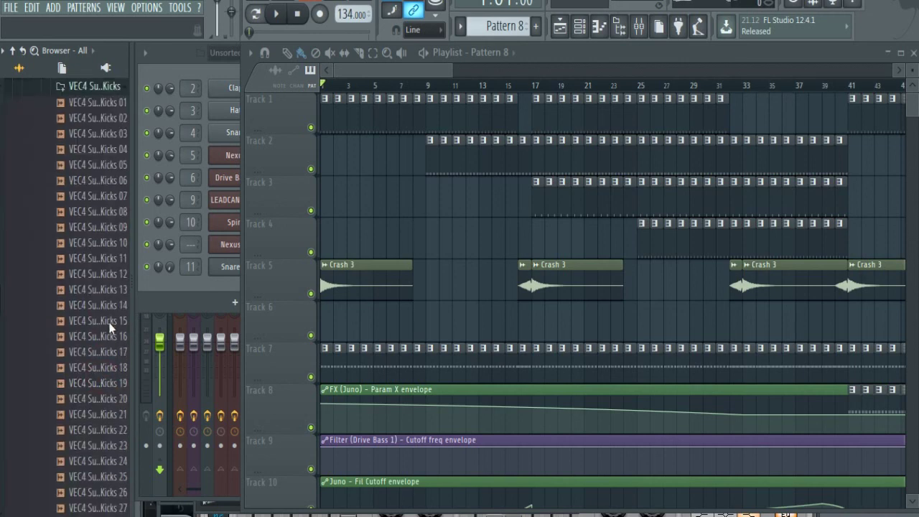
Audition the VEC4 Sub Kicks samples numbered 03 to 11.
{"action": "left_click", "coordinate": [111, 152]}
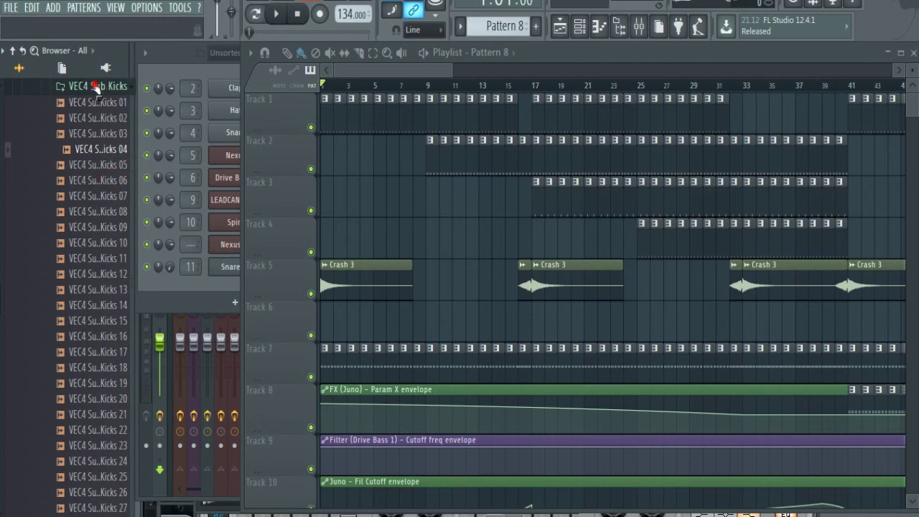
{"action": "left_click", "coordinate": [98, 86]}
{"action": "left_click", "coordinate": [111, 87]}
{"action": "left_click", "coordinate": [108, 196]}
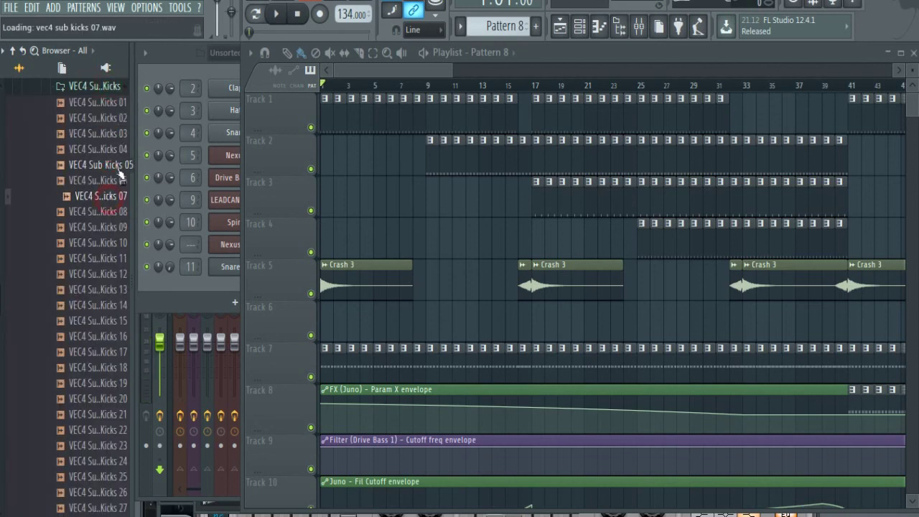
{"action": "left_click", "coordinate": [121, 213]}
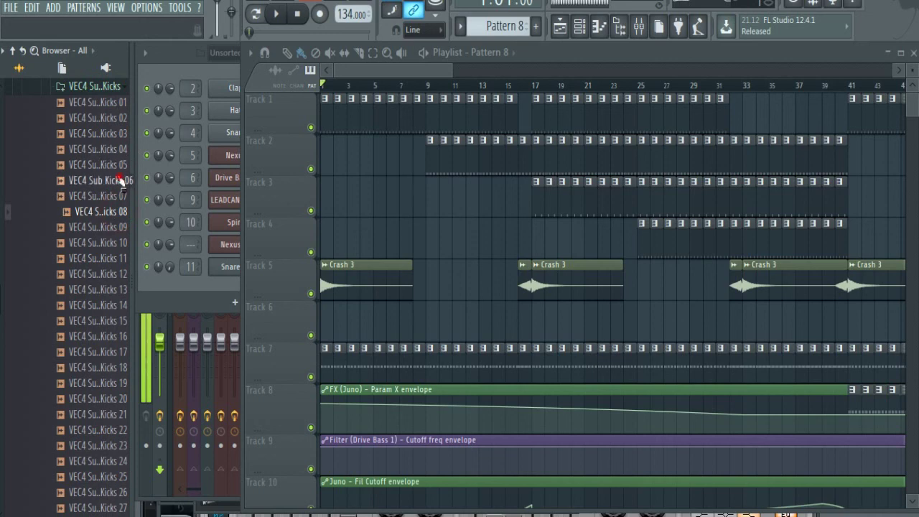
{"action": "left_click", "coordinate": [120, 180]}
{"action": "left_click", "coordinate": [118, 164]}
{"action": "left_click", "coordinate": [116, 149]}
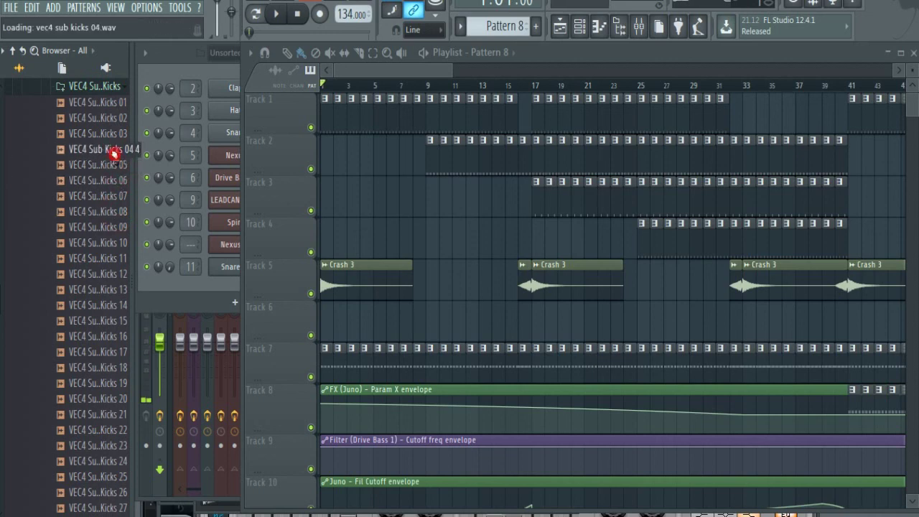
{"action": "left_click", "coordinate": [111, 134]}
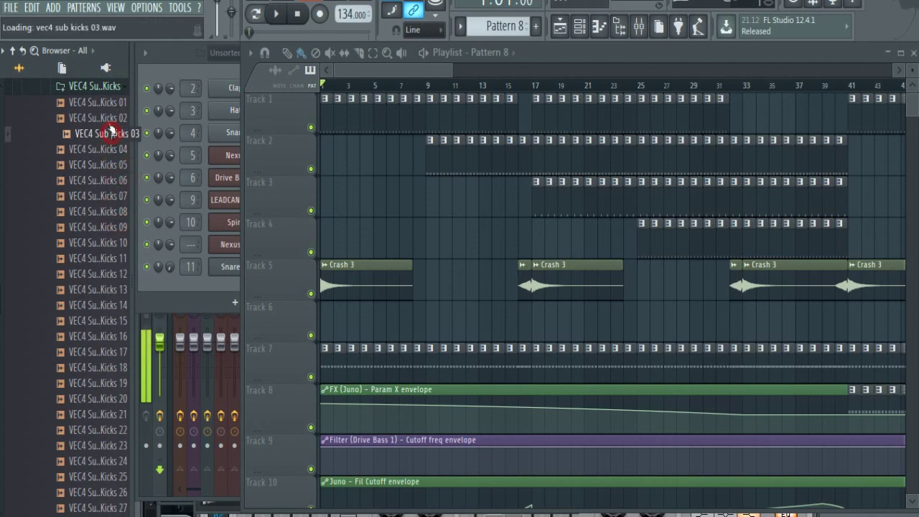
{"action": "left_click", "coordinate": [117, 196]}
{"action": "left_click", "coordinate": [117, 211]}
{"action": "left_click", "coordinate": [117, 227]}
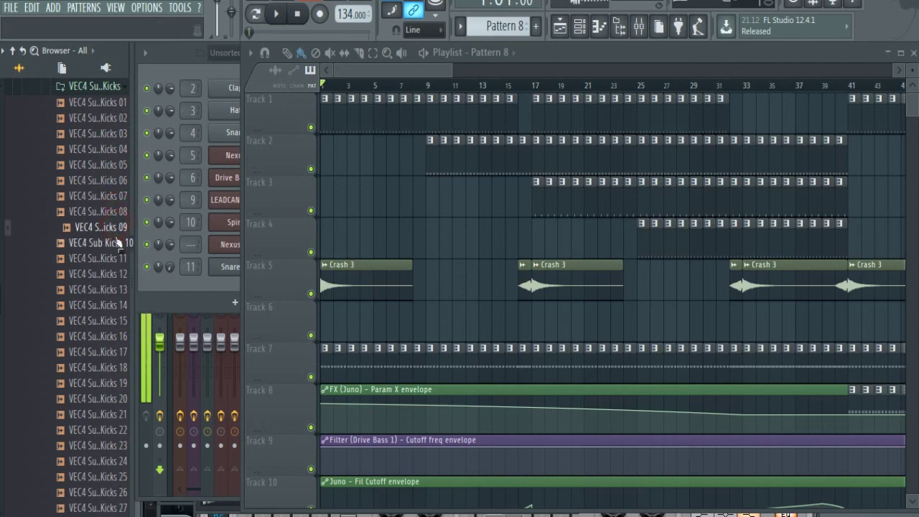
{"action": "left_click", "coordinate": [118, 242]}
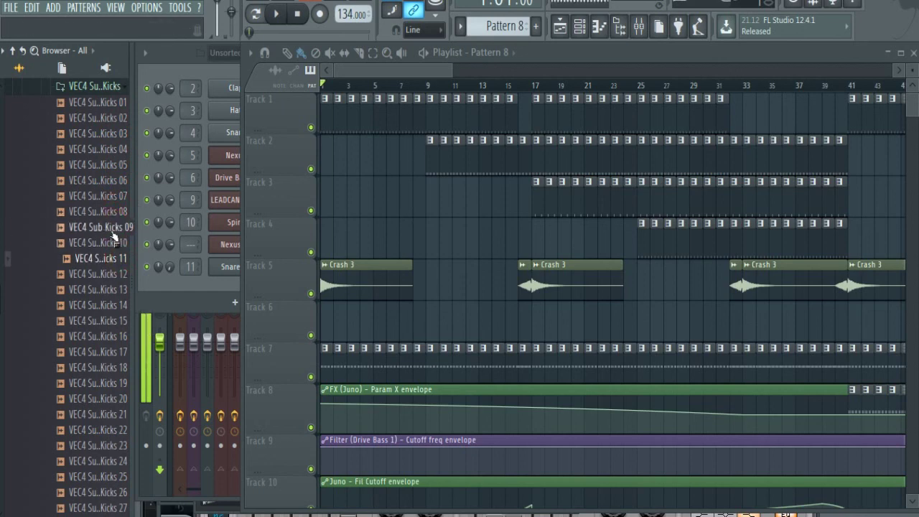
Place VEC4 Sub Kicks 11 on Track 6 at bar 40 and solo that track in playback from there.
{"action": "left_click_drag", "start_coordinate": [115, 261], "coordinate": [528, 240]}
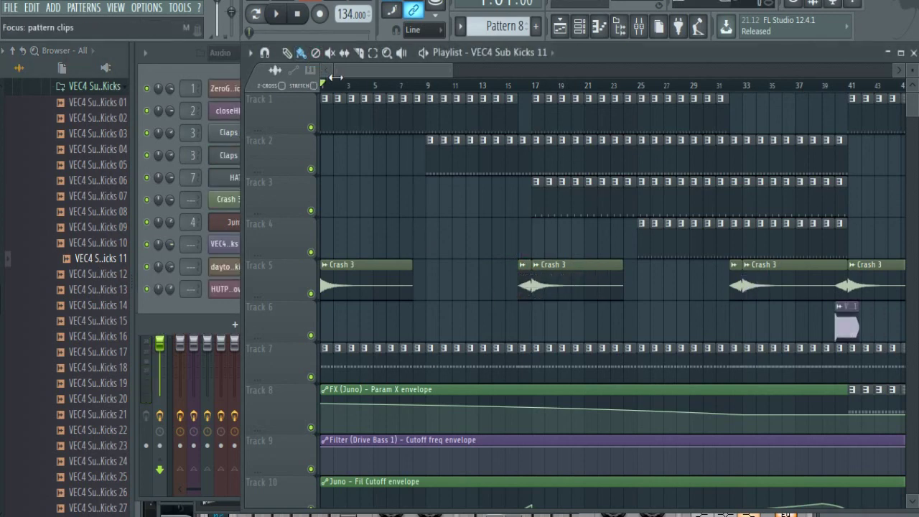
{"action": "left_click_drag", "start_coordinate": [335, 77], "coordinate": [424, 96]}
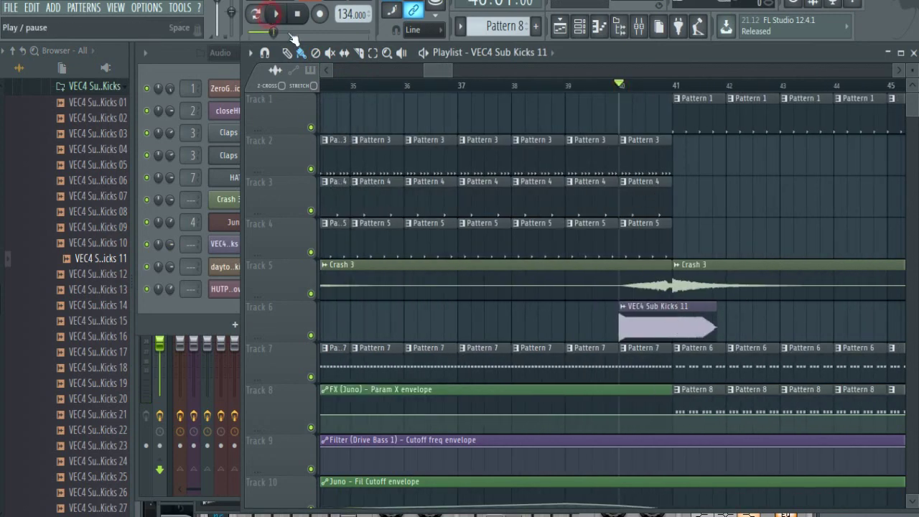
{"action": "right_click", "coordinate": [311, 335]}
{"action": "left_click", "coordinate": [620, 85]}
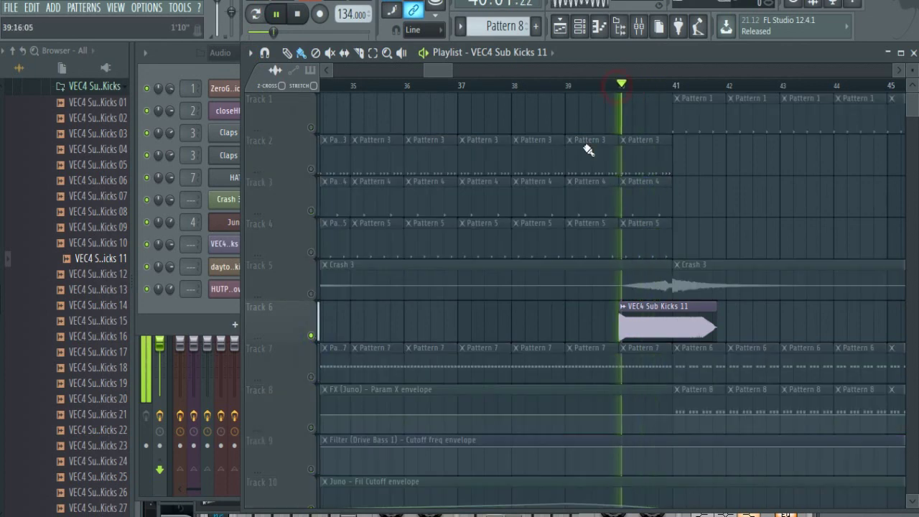
Enable Tracks 2, 3 and 4 alongside the sub kick and loop playback over bar 40.
{"action": "left_click", "coordinate": [310, 169]}
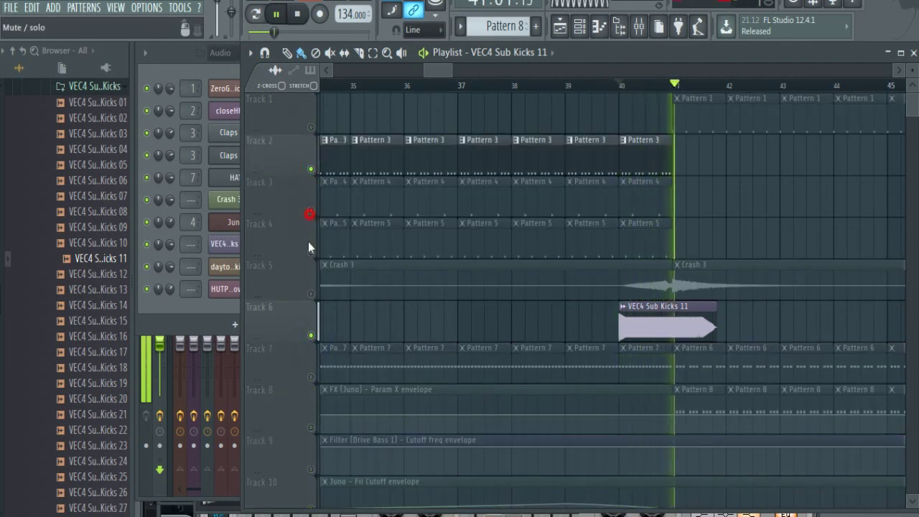
{"action": "left_click", "coordinate": [311, 211]}
{"action": "left_click", "coordinate": [311, 252]}
{"action": "left_click_drag", "start_coordinate": [618, 87], "coordinate": [670, 98]}
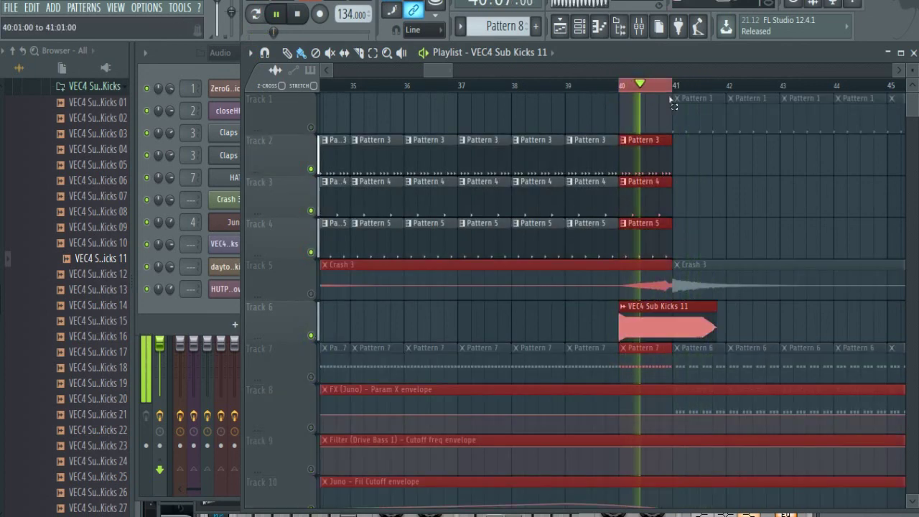
Trim the VEC4 Sub Kicks 11 clip on Track 6 so that it ends exactly at bar 41.
{"action": "left_click", "coordinate": [739, 333]}
{"action": "right_click", "coordinate": [757, 334]}
{"action": "left_click_drag", "start_coordinate": [712, 324], "coordinate": [675, 326]}
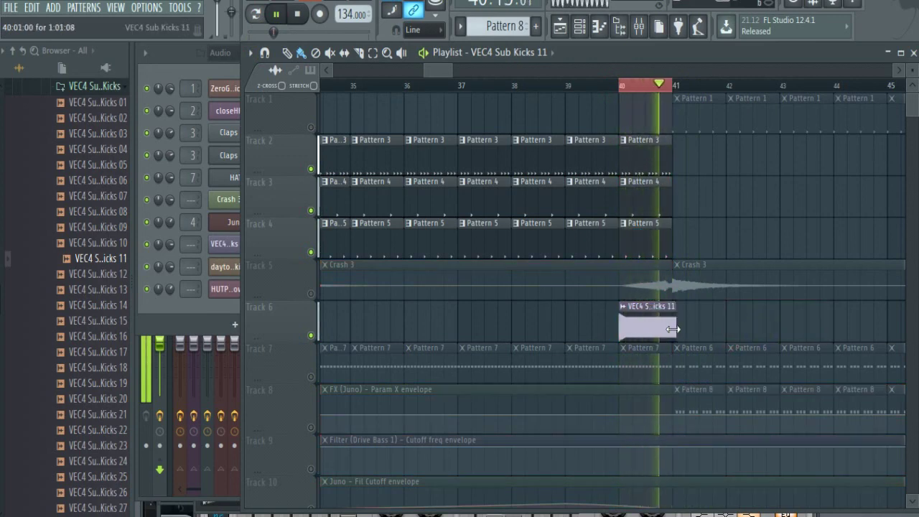
{"action": "left_click_drag", "start_coordinate": [425, 74], "coordinate": [443, 73]}
{"action": "left_click", "coordinate": [422, 76]}
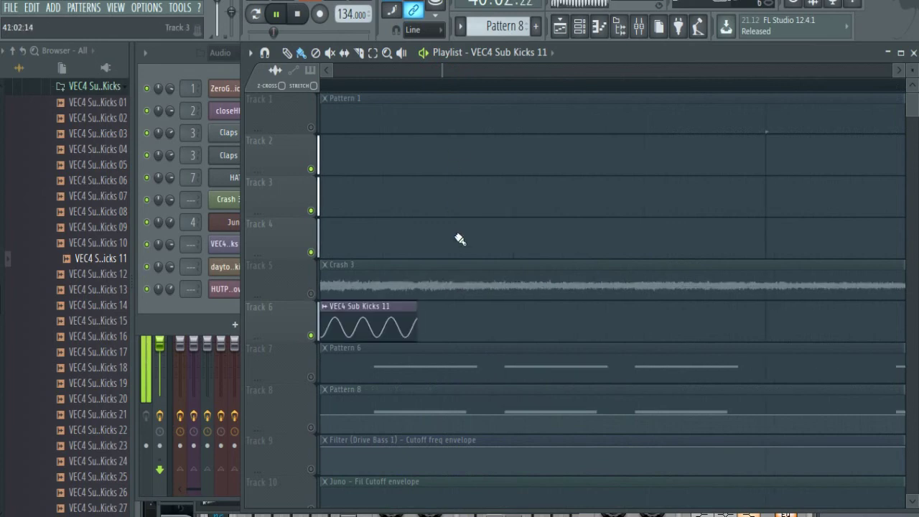
{"action": "left_click_drag", "start_coordinate": [692, 325], "coordinate": [516, 326]}
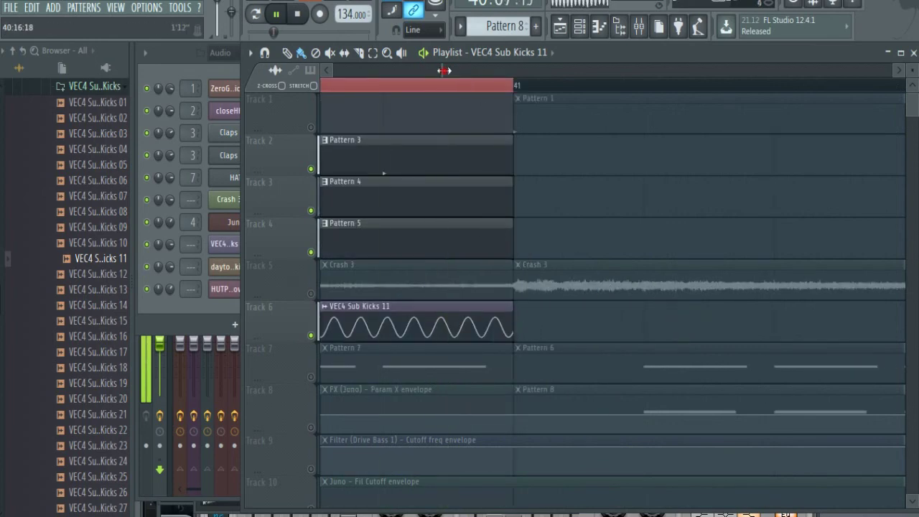
{"action": "left_click_drag", "start_coordinate": [444, 70], "coordinate": [453, 74]}
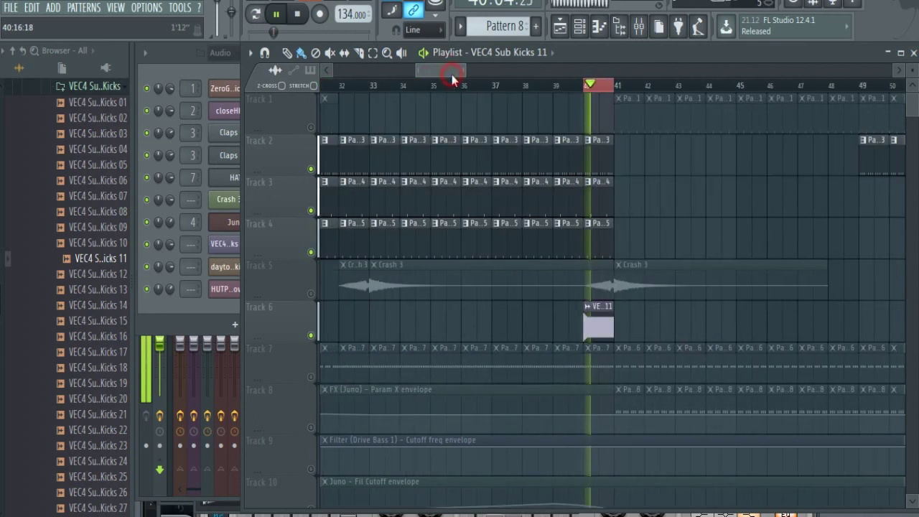
Open the VEC4 Sub Kicks 11 channel settings, then restore all tracks and clear the loop selection.
{"action": "double_click", "coordinate": [596, 323]}
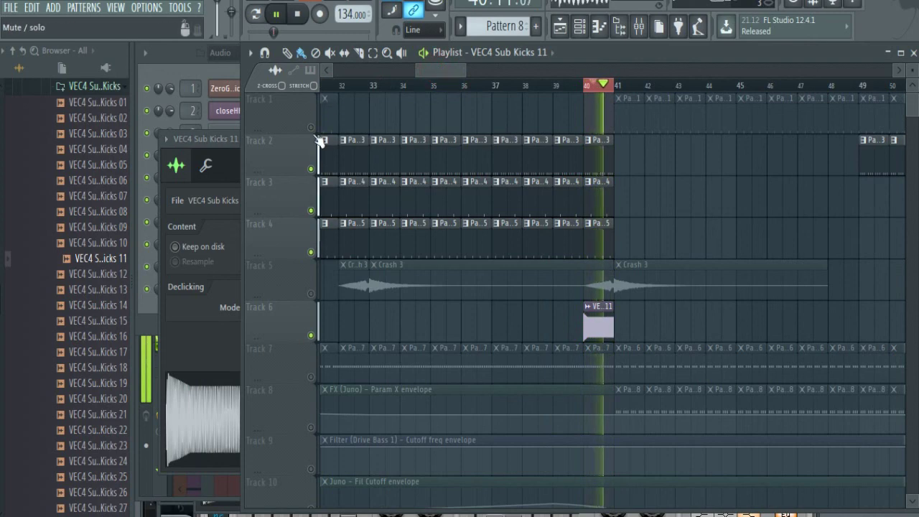
{"action": "right_click", "coordinate": [313, 128]}
{"action": "right_click", "coordinate": [313, 129]}
{"action": "right_click", "coordinate": [607, 88]}
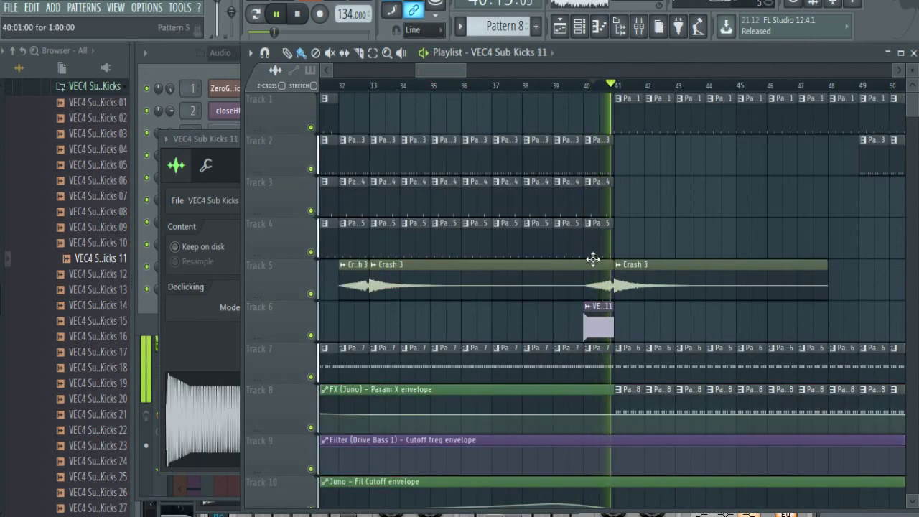
Move the sub kick clip to bar 32 and adjust its channel volume while playing from that bar.
{"action": "left_click_drag", "start_coordinate": [597, 329], "coordinate": [529, 309]}
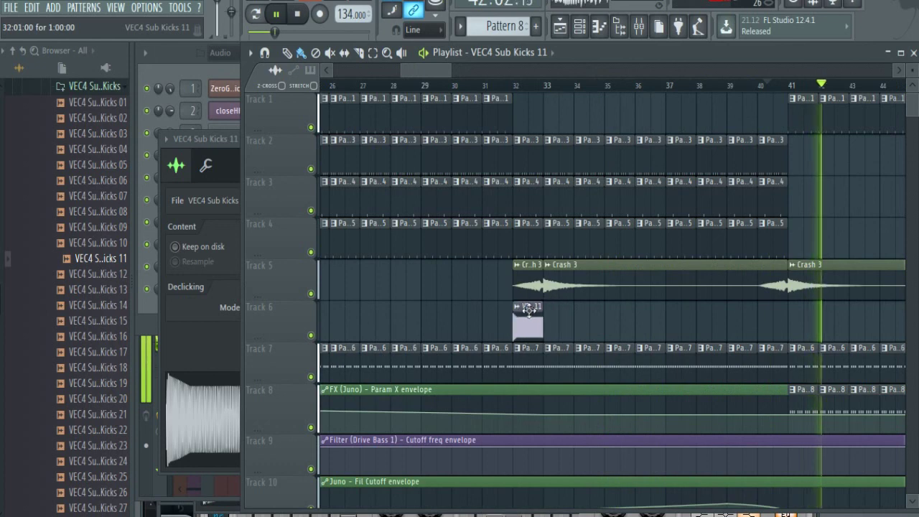
{"action": "left_click", "coordinate": [512, 90]}
{"action": "left_click", "coordinate": [529, 325]}
{"action": "left_click", "coordinate": [530, 324]}
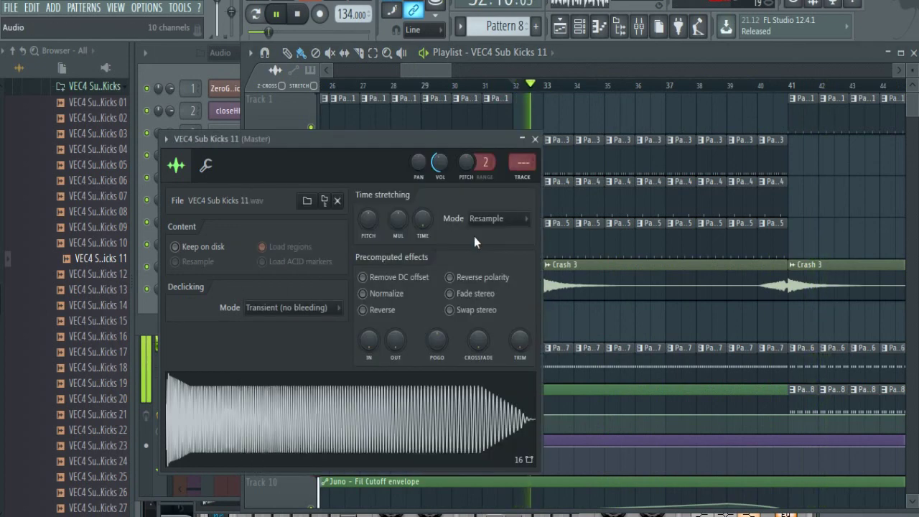
{"action": "left_click", "coordinate": [513, 84]}
{"action": "left_click", "coordinate": [533, 323]}
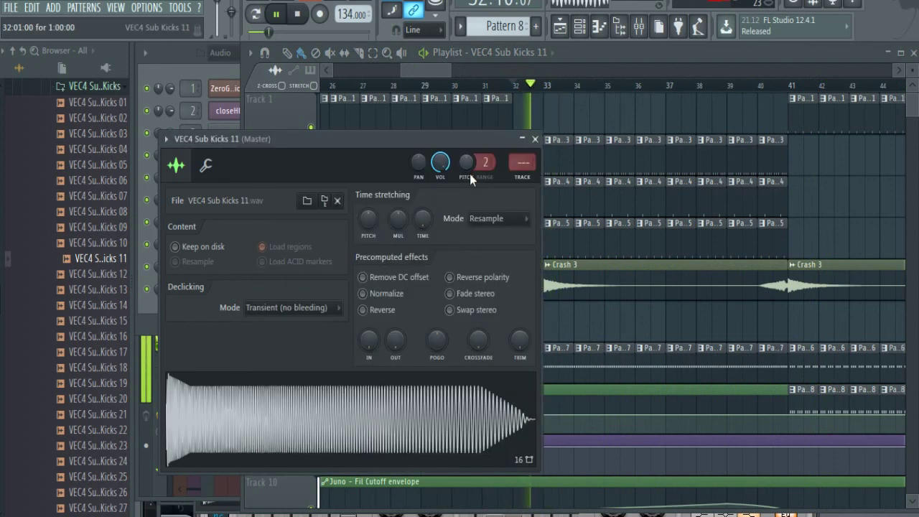
{"action": "left_click", "coordinate": [514, 85]}
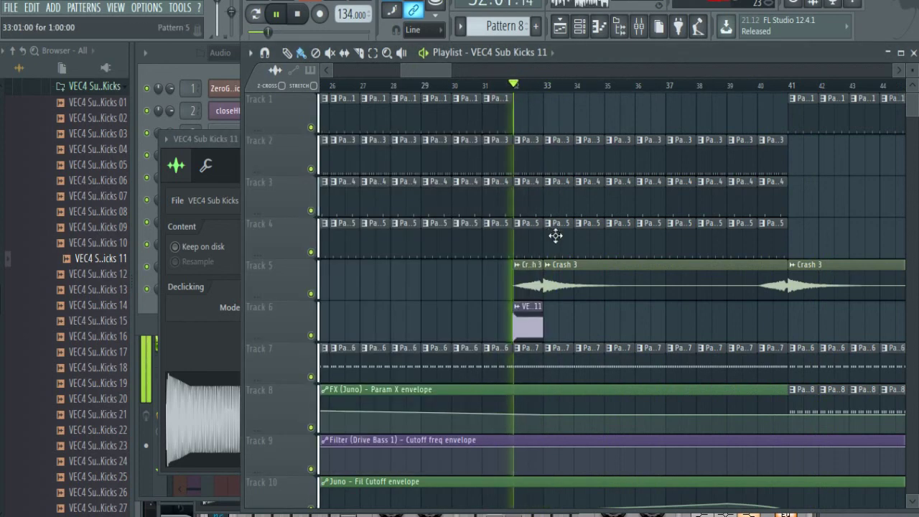
Place another one-bar VEC4 Sub Kicks 11 clip on Track 6 at bar 56 and play from bar 55.
{"action": "scroll", "coordinate": [537, 347], "scroll_direction": "down", "scroll_amount": 6}
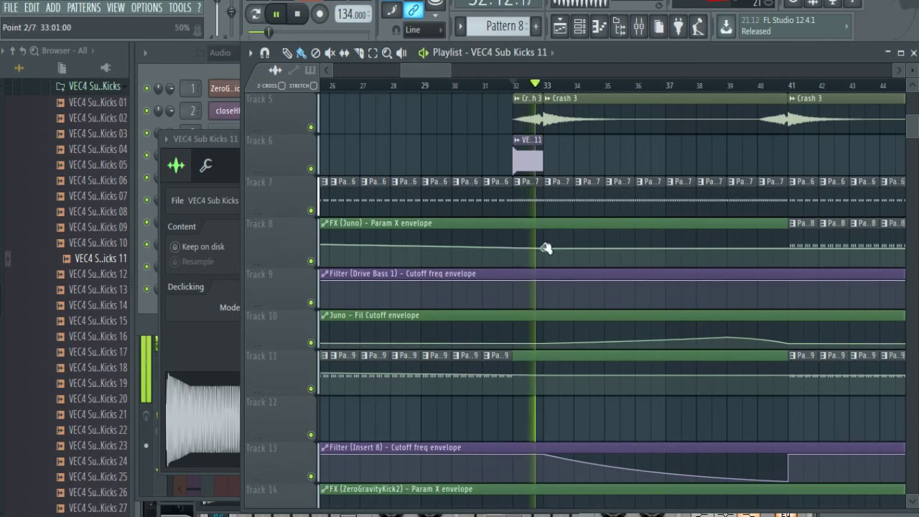
{"action": "scroll", "coordinate": [537, 348], "scroll_direction": "down", "scroll_amount": 8}
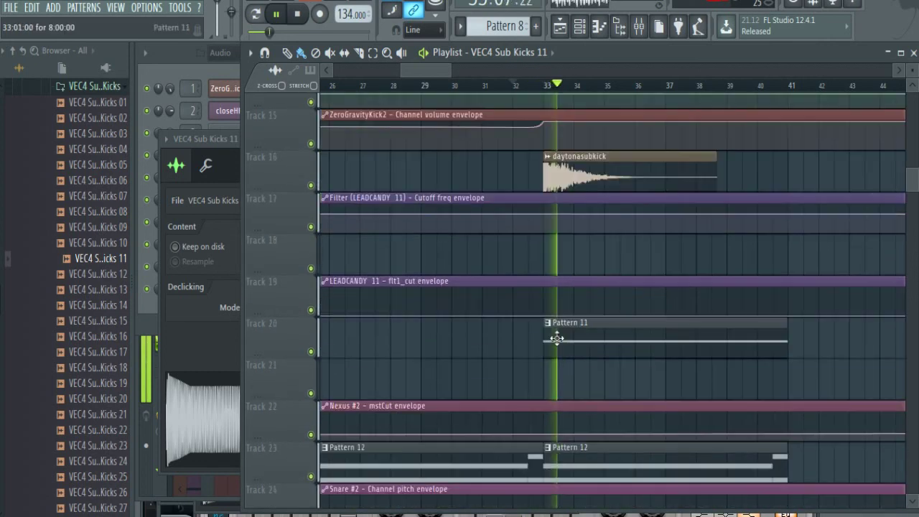
{"action": "scroll", "coordinate": [558, 333], "scroll_direction": "up", "scroll_amount": 13}
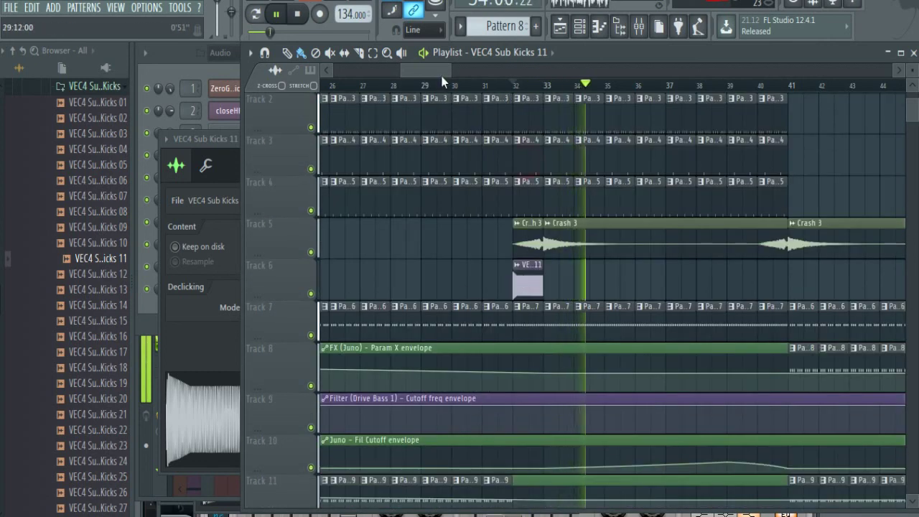
{"action": "mouse_move", "coordinate": [492, 70]}
{"action": "left_mouse_down"}
{"action": "mouse_move", "coordinate": [550, 68]}
{"action": "mouse_move", "coordinate": [481, 69]}
{"action": "left_mouse_up"}
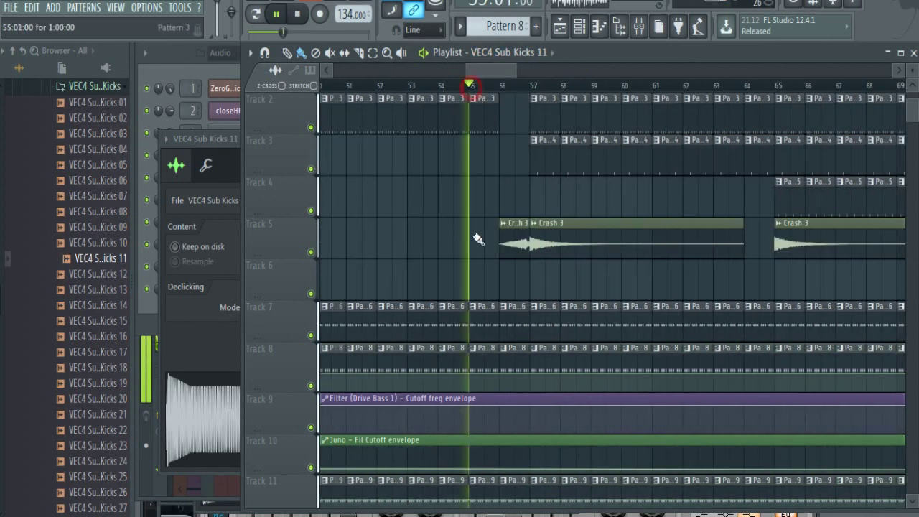
{"action": "left_click", "coordinate": [499, 287]}
{"action": "left_click", "coordinate": [612, 287]}
{"action": "right_click", "coordinate": [612, 287]}
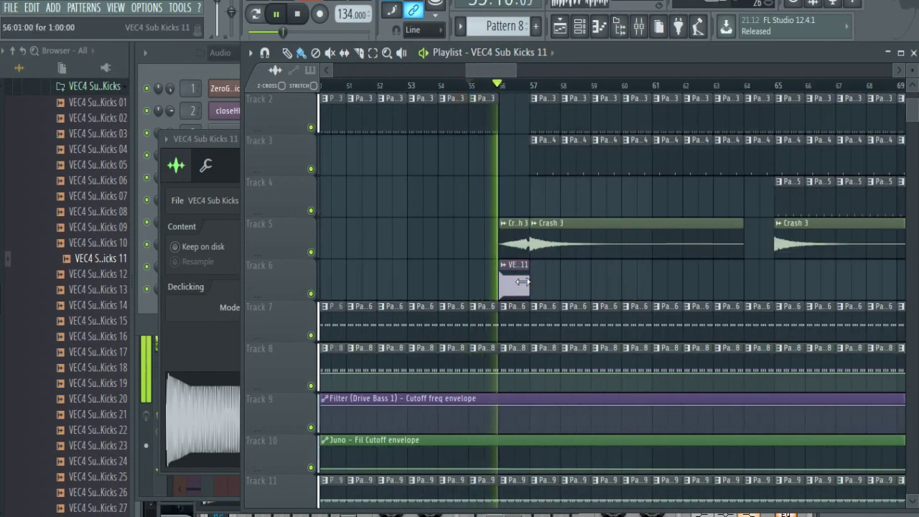
Add a VEC4 Sub Kicks 11 clip on Track 9 at bar 136, remove the Pattern 8 clip there and play the passage.
{"action": "left_click_drag", "start_coordinate": [487, 72], "coordinate": [709, 81]}
{"action": "left_click", "coordinate": [674, 84]}
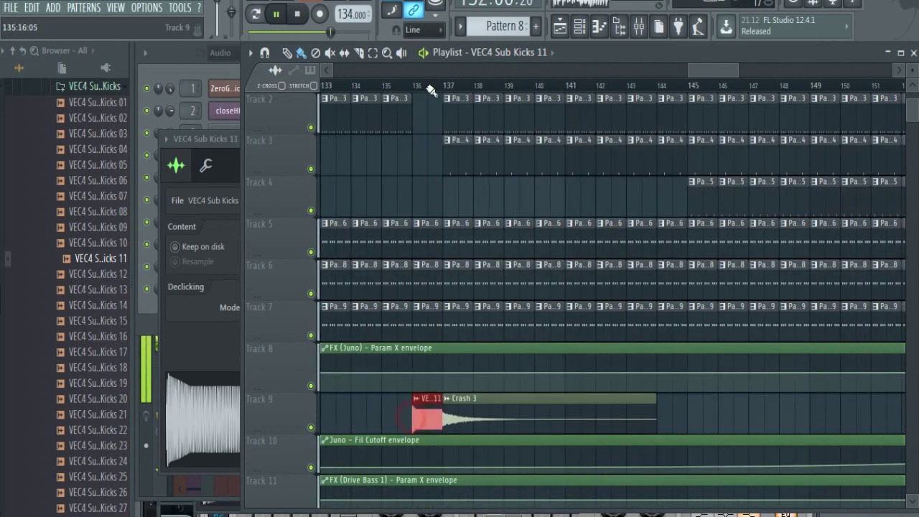
{"action": "left_click", "coordinate": [411, 86]}
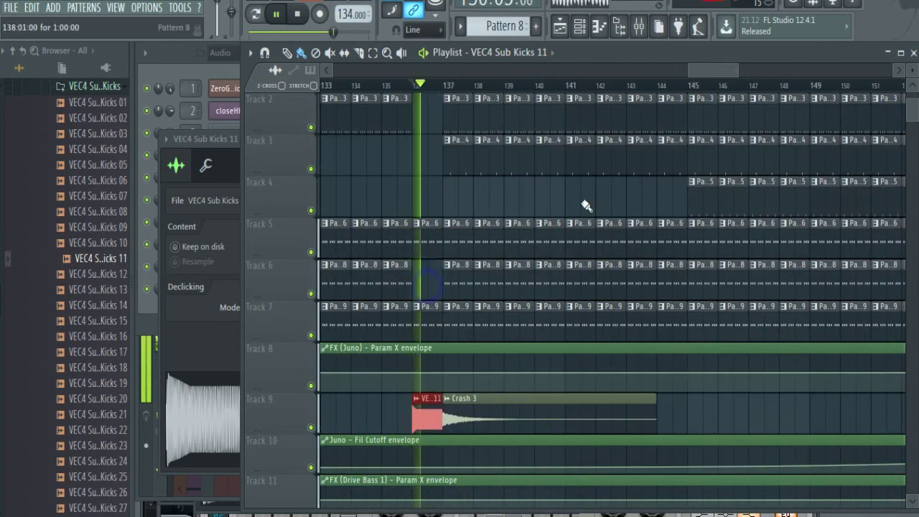
Play the song from about bar 149, then step through the patterns from Pattern 11 onward in pattern mode.
{"action": "left_click_drag", "start_coordinate": [686, 75], "coordinate": [725, 69]}
{"action": "left_click", "coordinate": [732, 86]}
{"action": "left_click", "coordinate": [226, 67]}
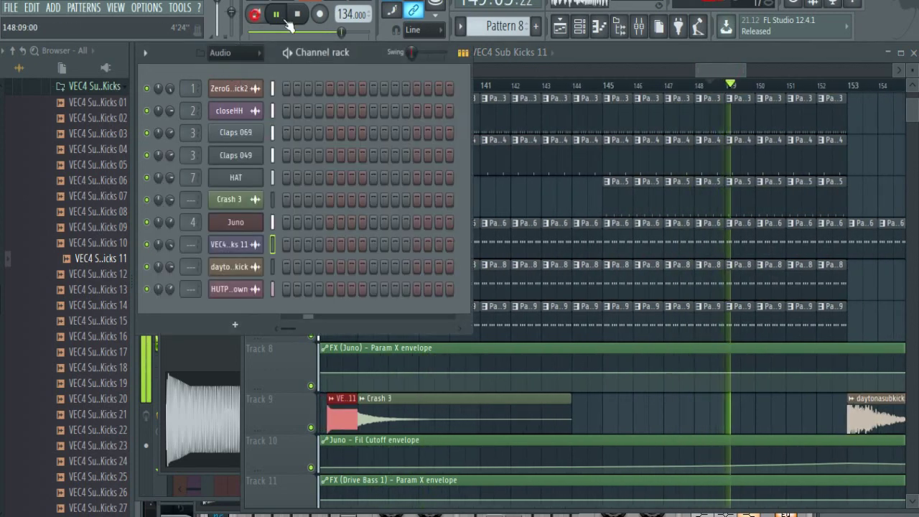
{"action": "key", "text": "l"}
{"action": "scroll", "coordinate": [526, 26], "scroll_direction": "down", "scroll_amount": 5}
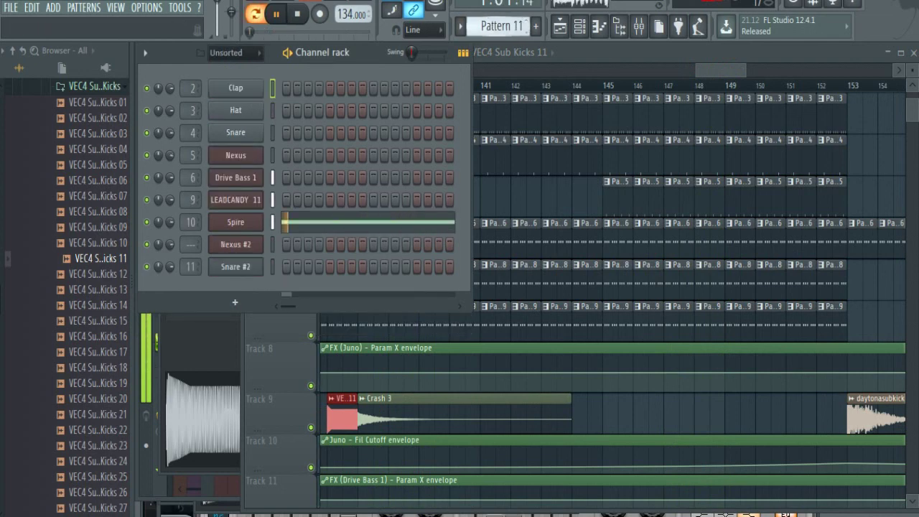
{"action": "scroll", "coordinate": [526, 26], "scroll_direction": "down", "scroll_amount": 3}
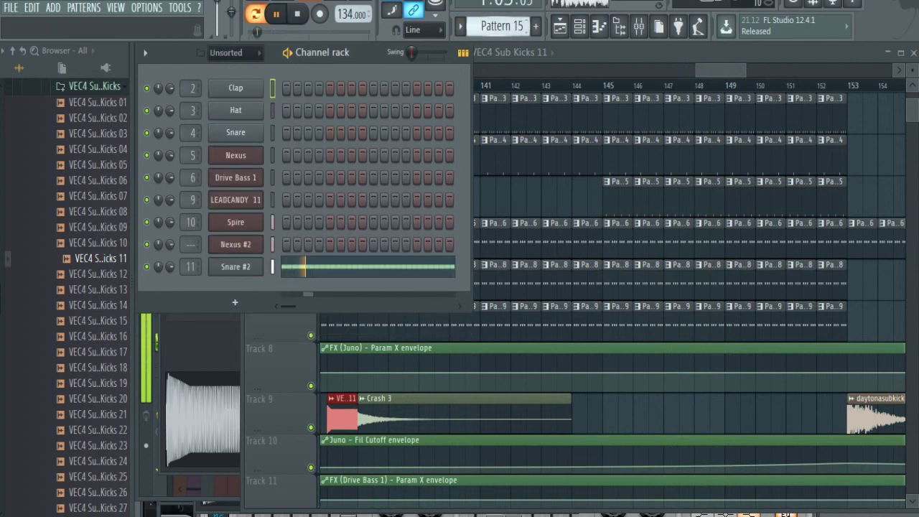
Review the whole arrangement up to bar 193 across all tracks and stop playback.
{"action": "left_click_drag", "start_coordinate": [707, 72], "coordinate": [864, 71]}
{"action": "scroll", "coordinate": [797, 180], "scroll_direction": "down", "scroll_amount": 11}
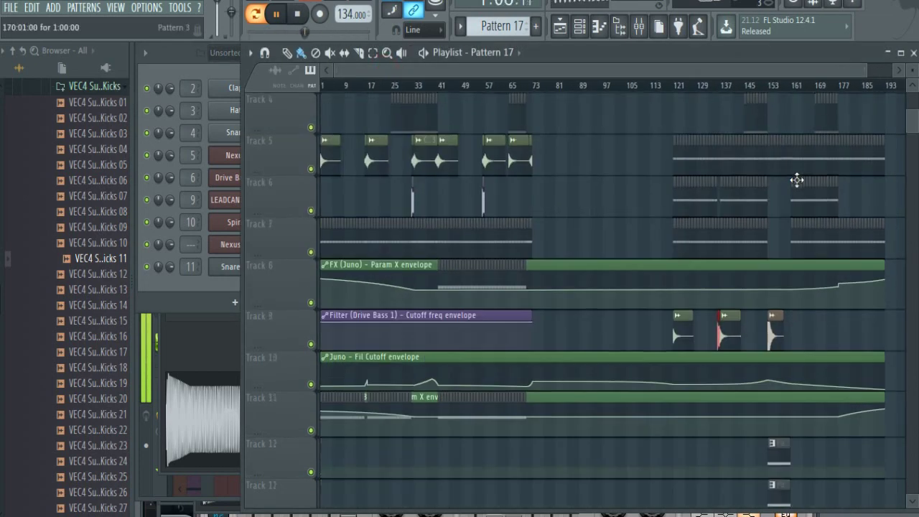
{"action": "scroll", "coordinate": [767, 198], "scroll_direction": "up", "scroll_amount": 8}
{"action": "scroll", "coordinate": [767, 196], "scroll_direction": "up", "scroll_amount": 4}
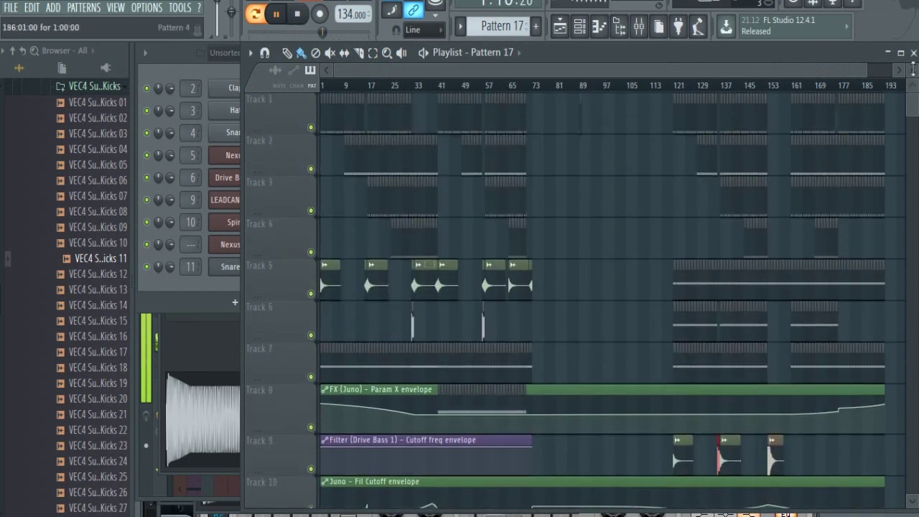
{"action": "left_click_drag", "start_coordinate": [912, 74], "coordinate": [912, 67]}
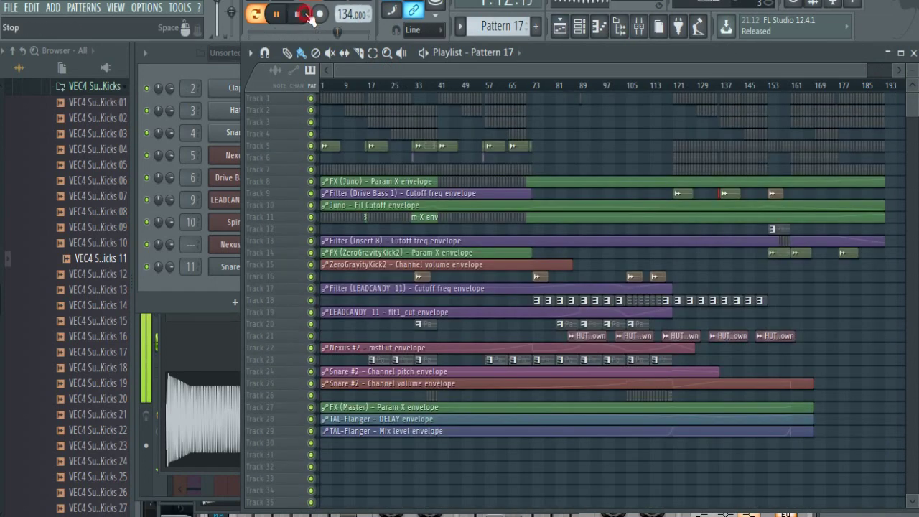
Save the project to the desktop under a name beginning "Photographer Sty".
{"action": "left_click", "coordinate": [16, 10]}
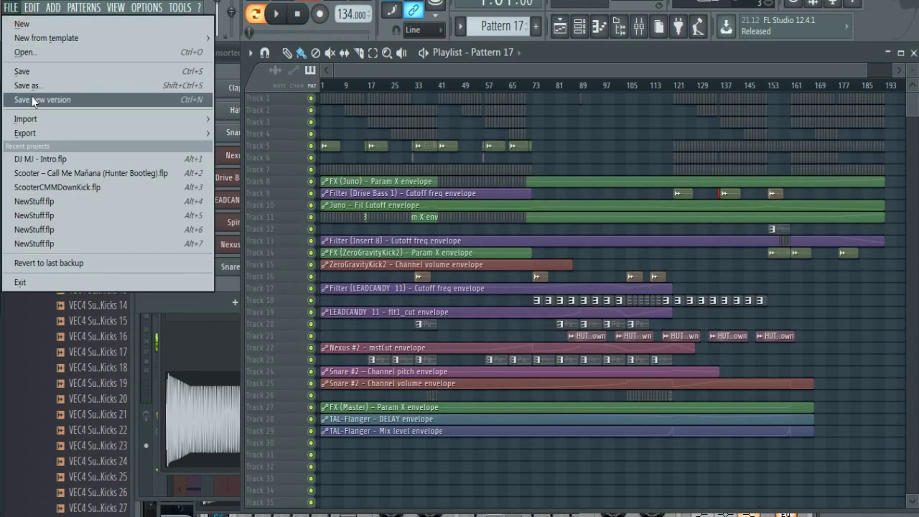
{"action": "left_click", "coordinate": [29, 88]}
{"action": "left_click", "coordinate": [304, 186]}
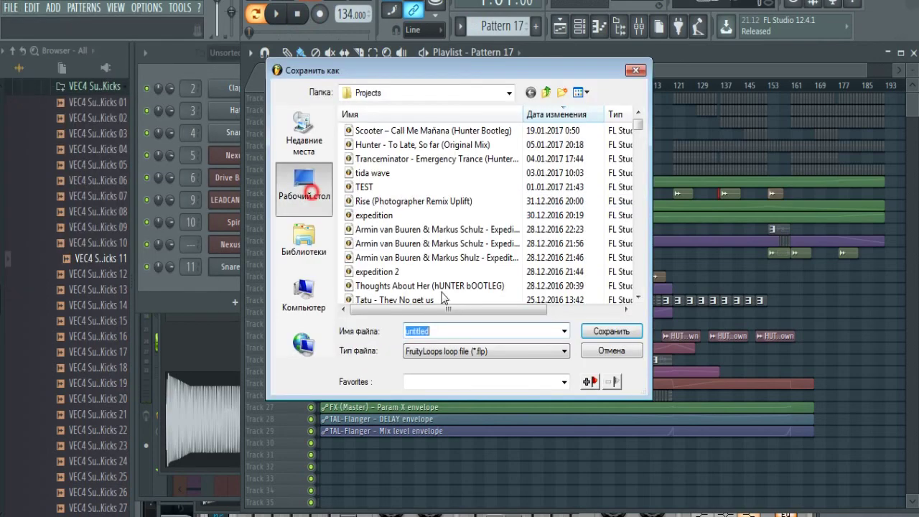
{"action": "type", "text": "Photographer Sty"}
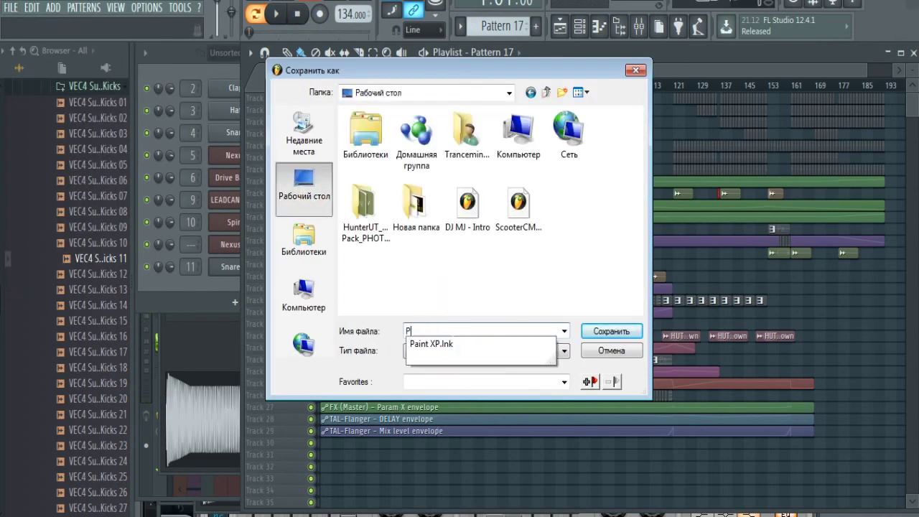